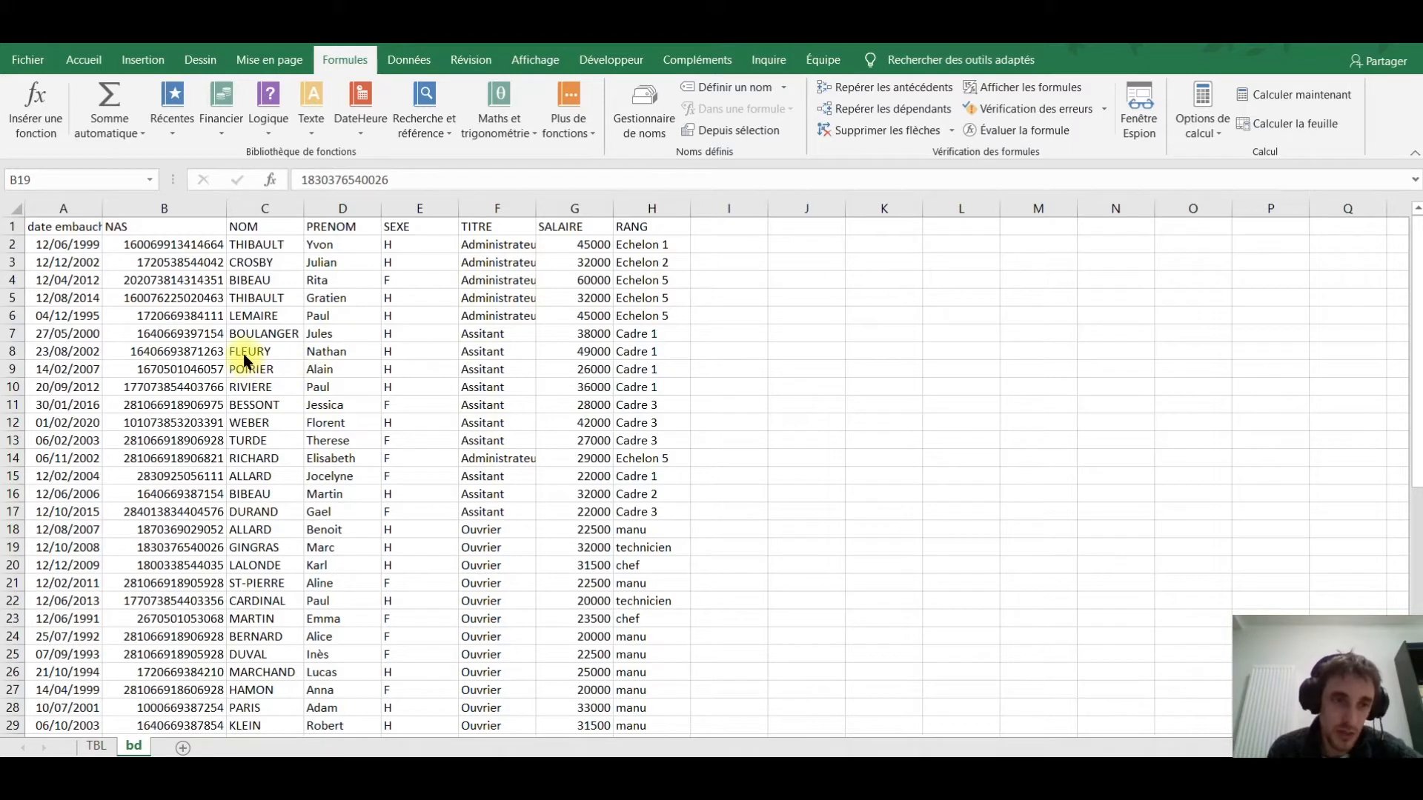
Look through the employee list on the bd sheet and auto-fit the "date embauche" column's width to its contents.
left_click(264, 353)
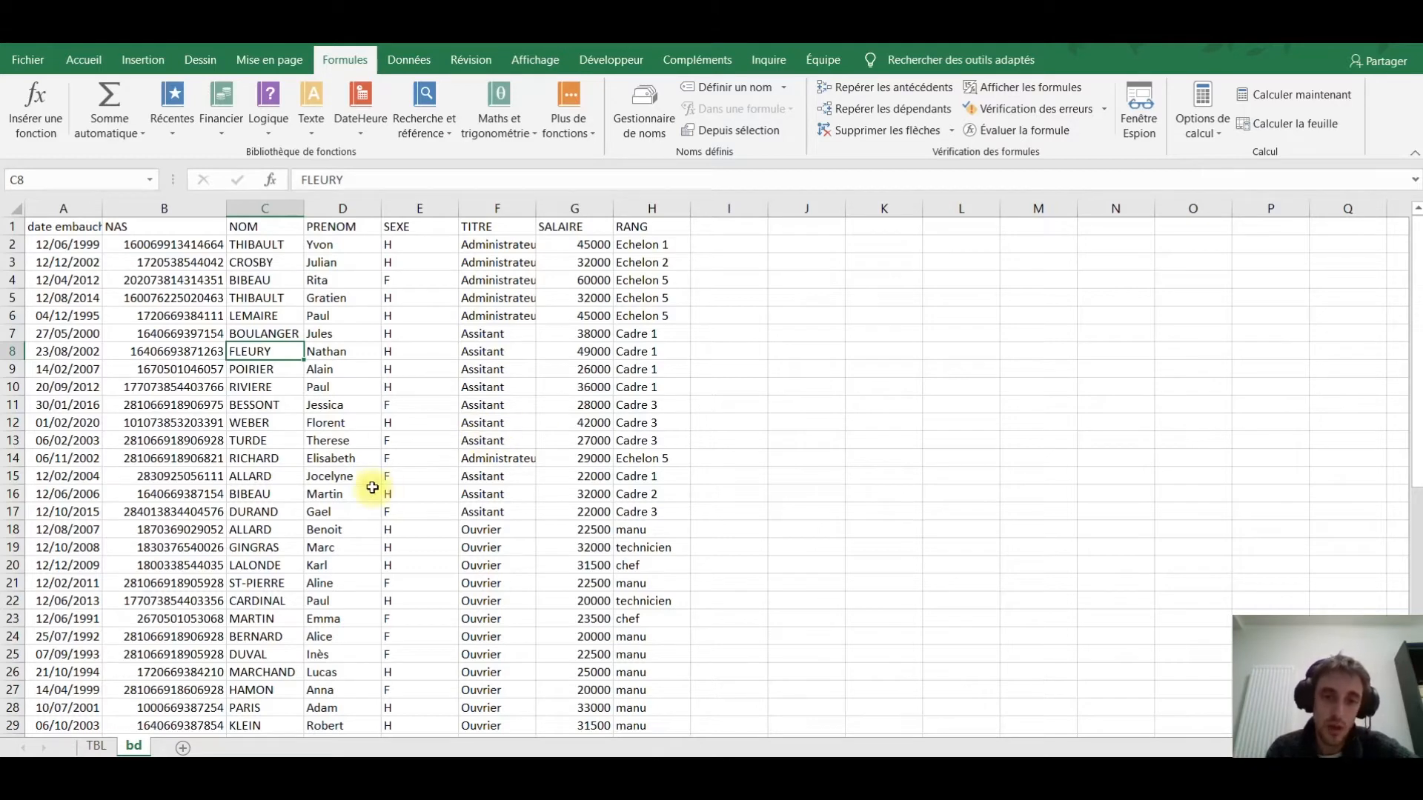
scroll(372, 483, "down", 12)
scroll(420, 474, "up", 5)
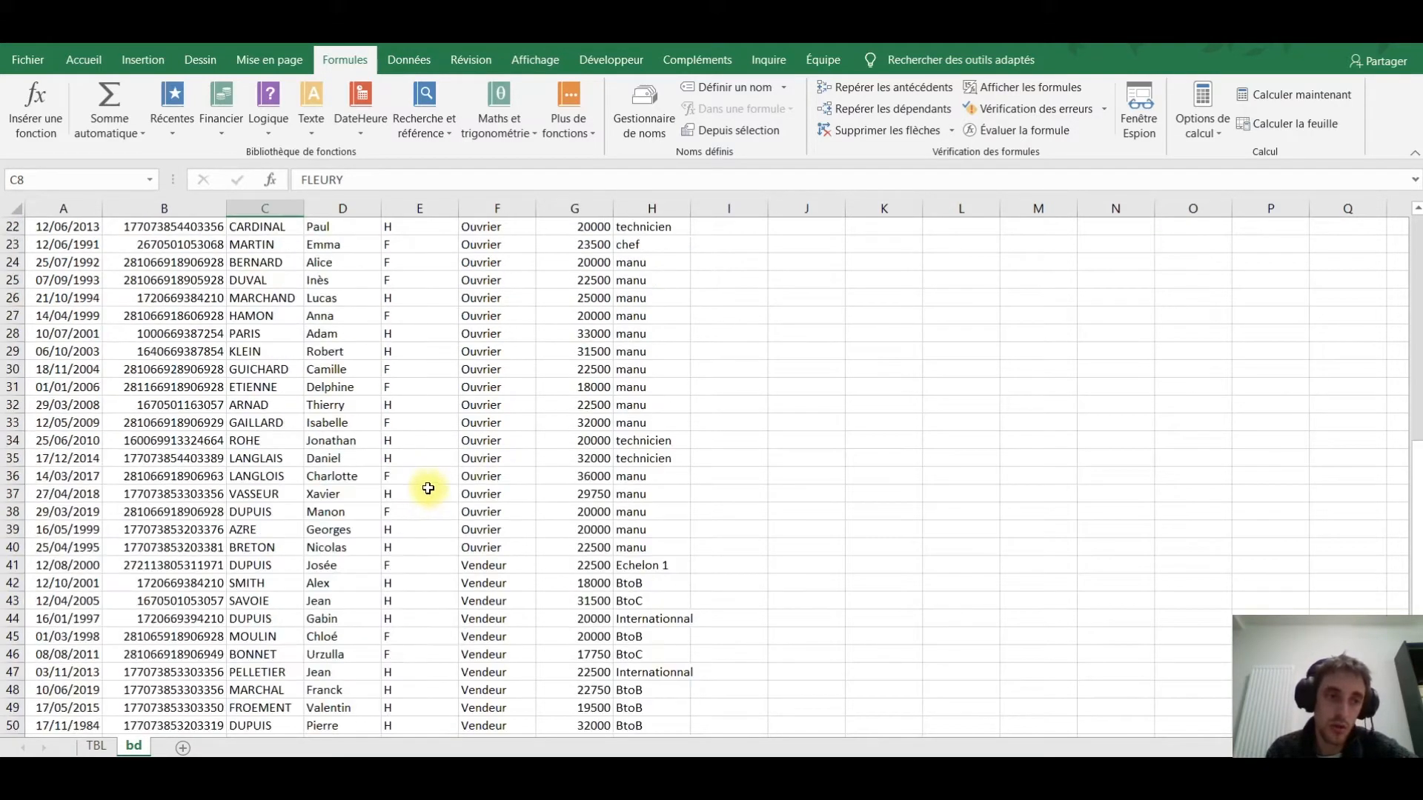
scroll(378, 463, "down", 6)
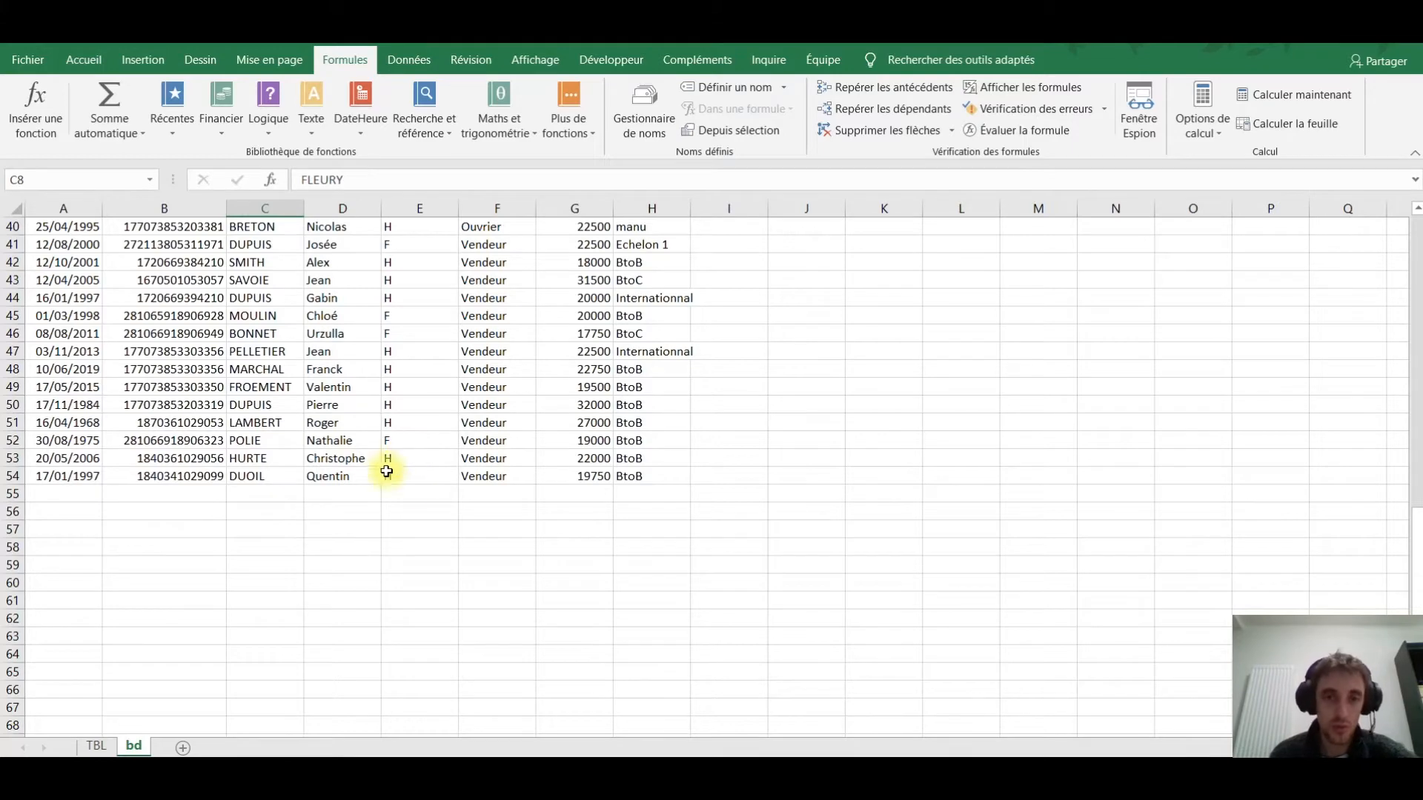
scroll(441, 492, "up", 6)
scroll(454, 499, "up", 7)
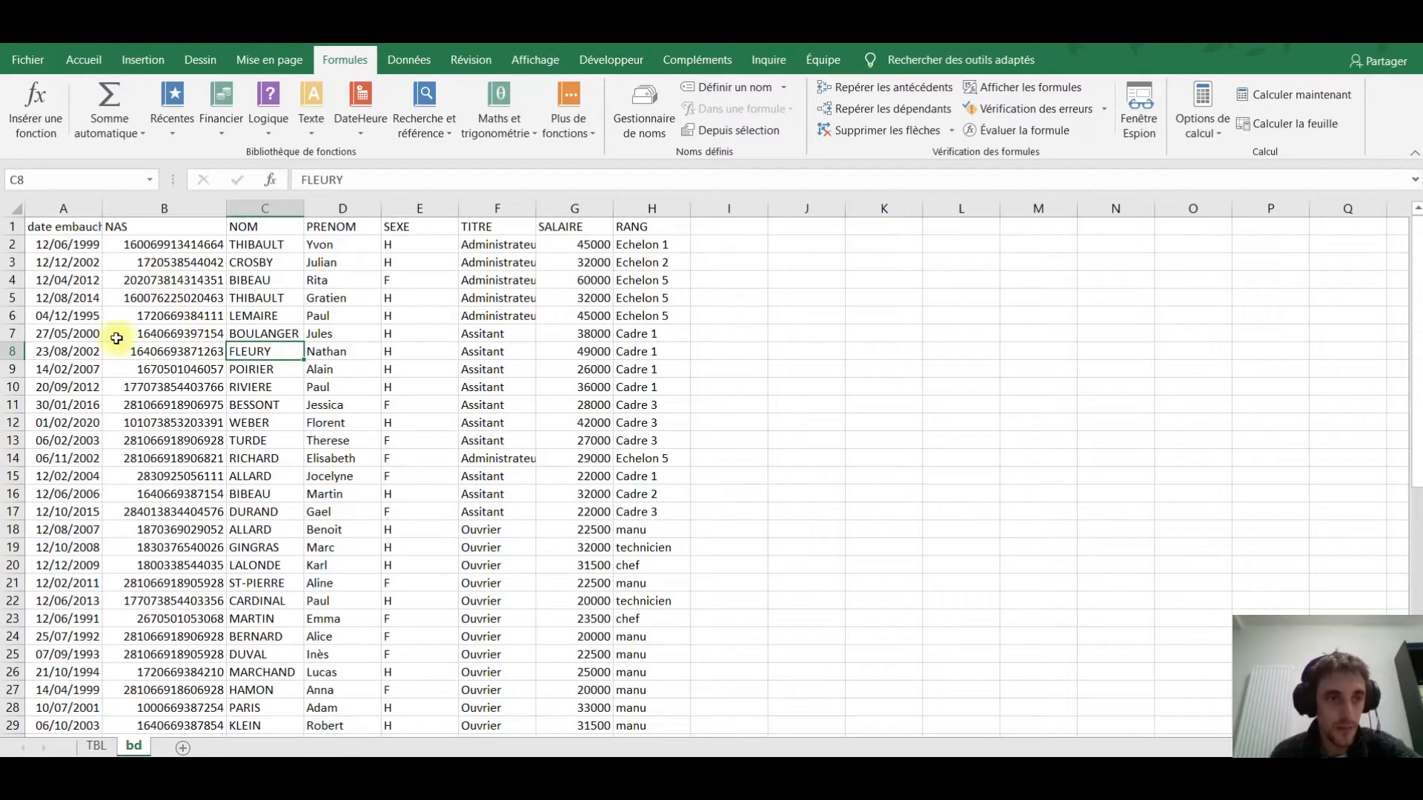
double_click(100, 209)
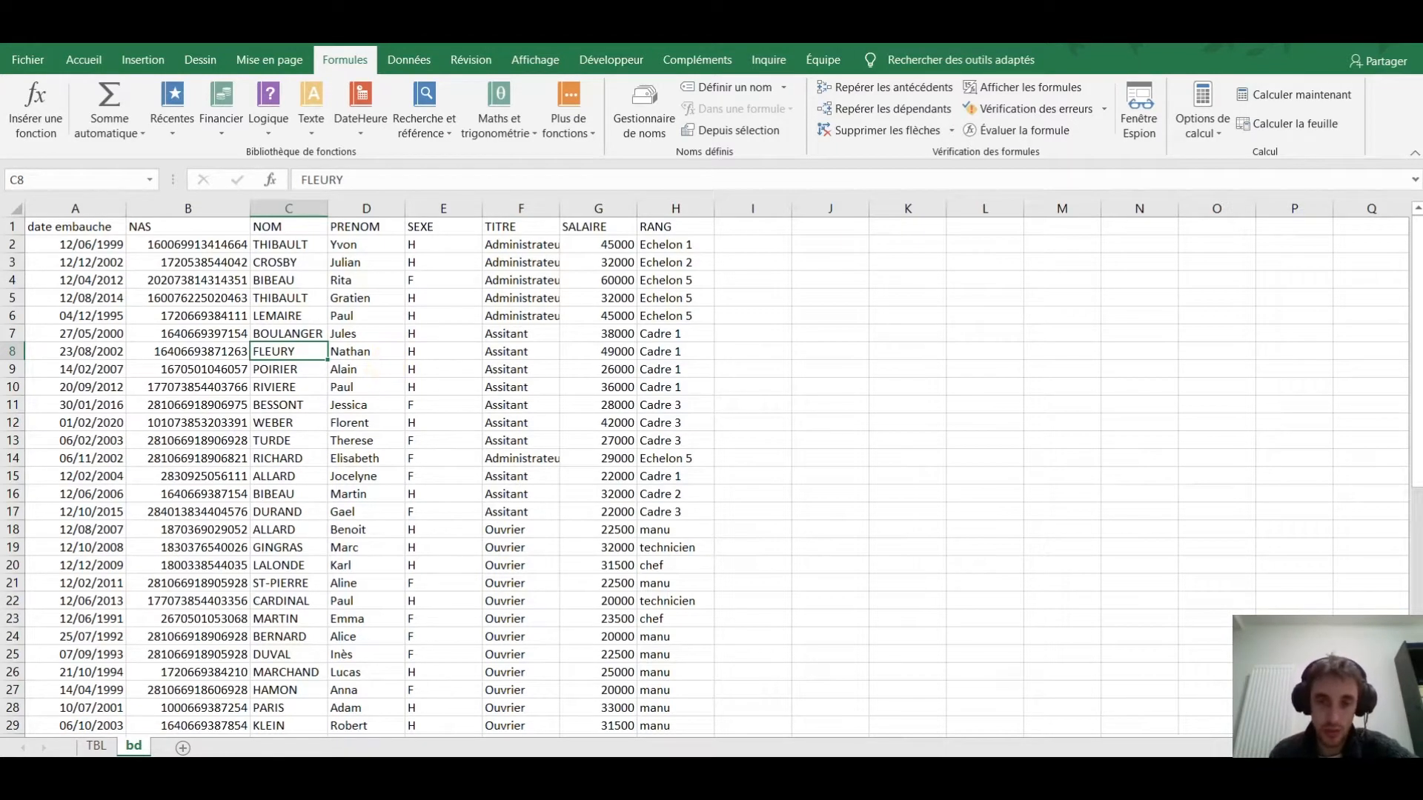
Switch to the presentation slide to view the course outline, and return to the bd sheet in Excel.
key("alt+Tab")
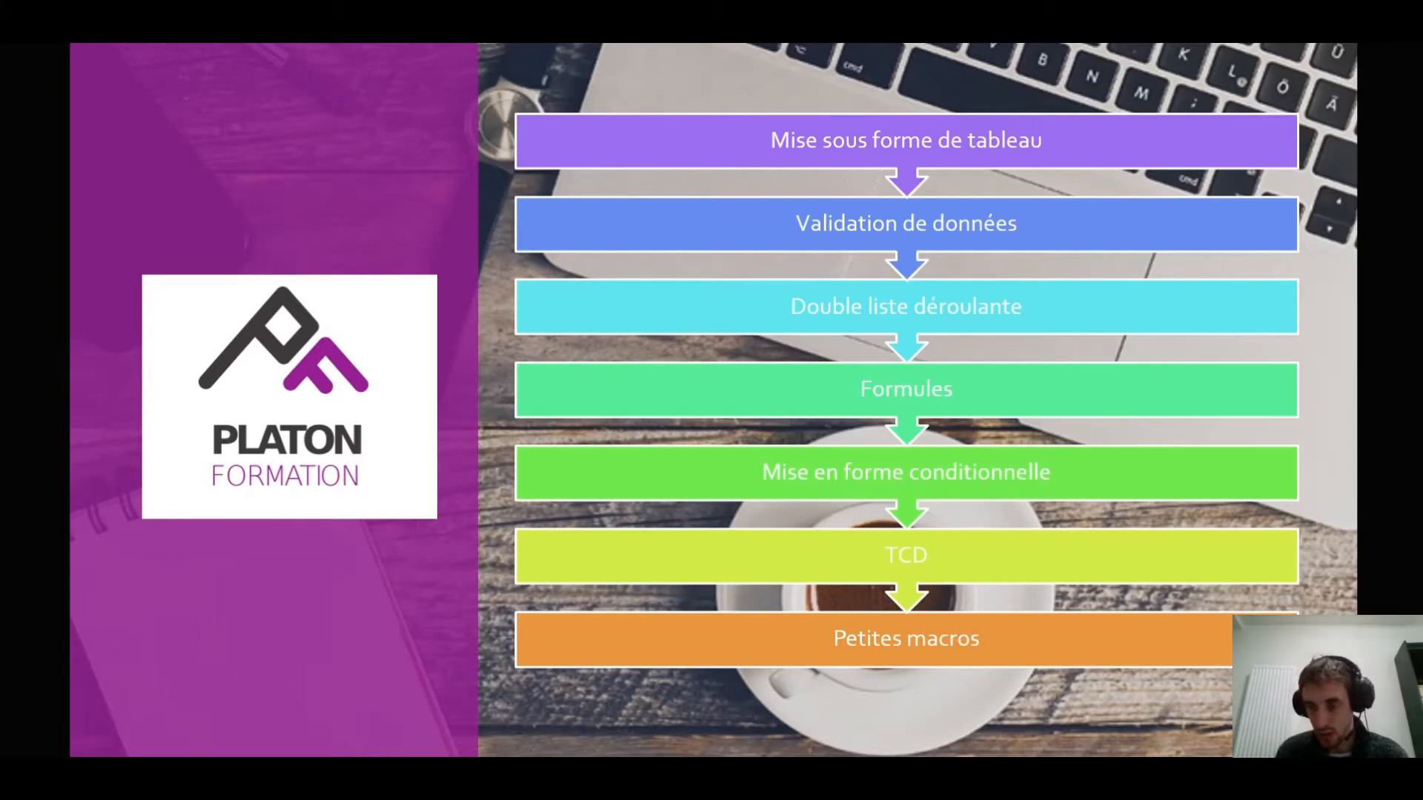
key("alt+Tab")
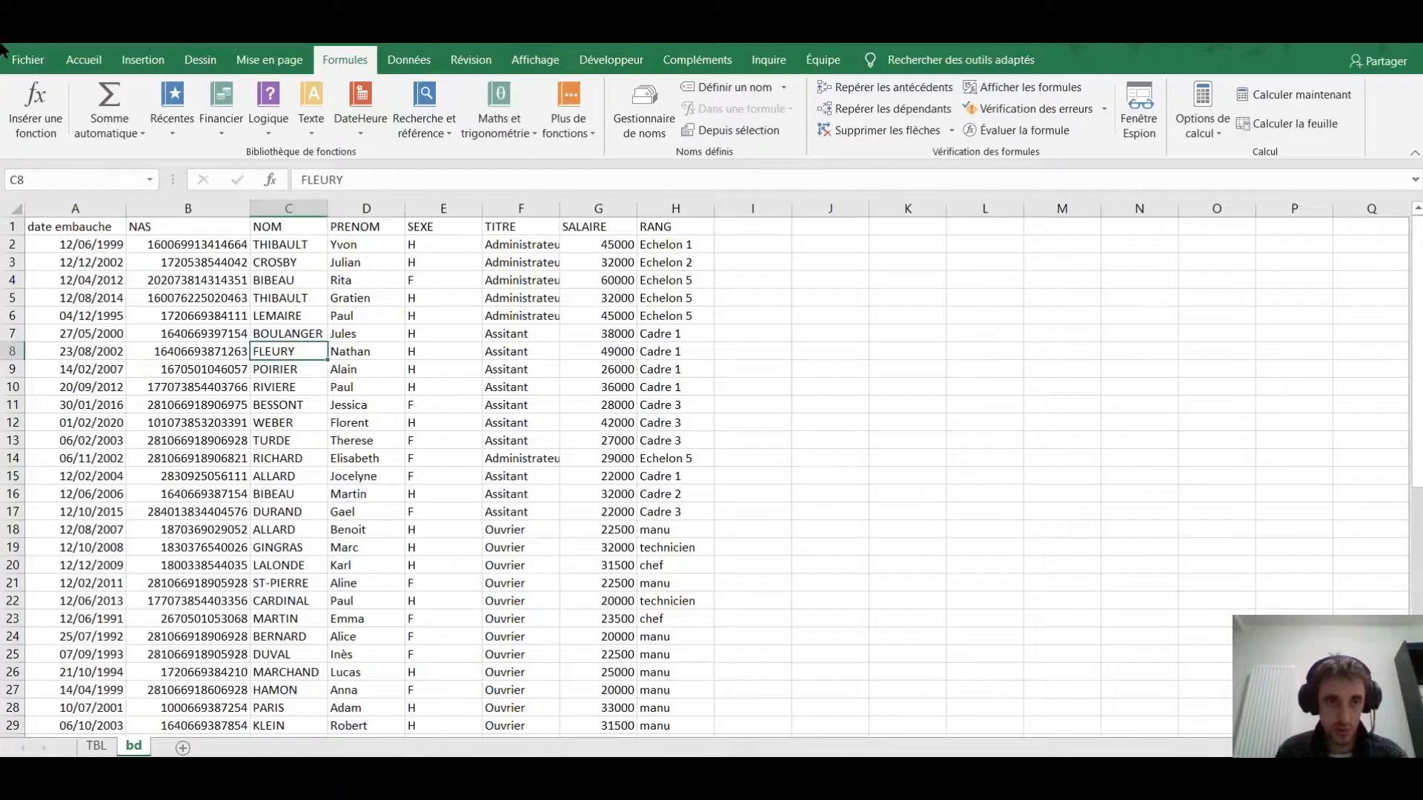
left_click(230, 386)
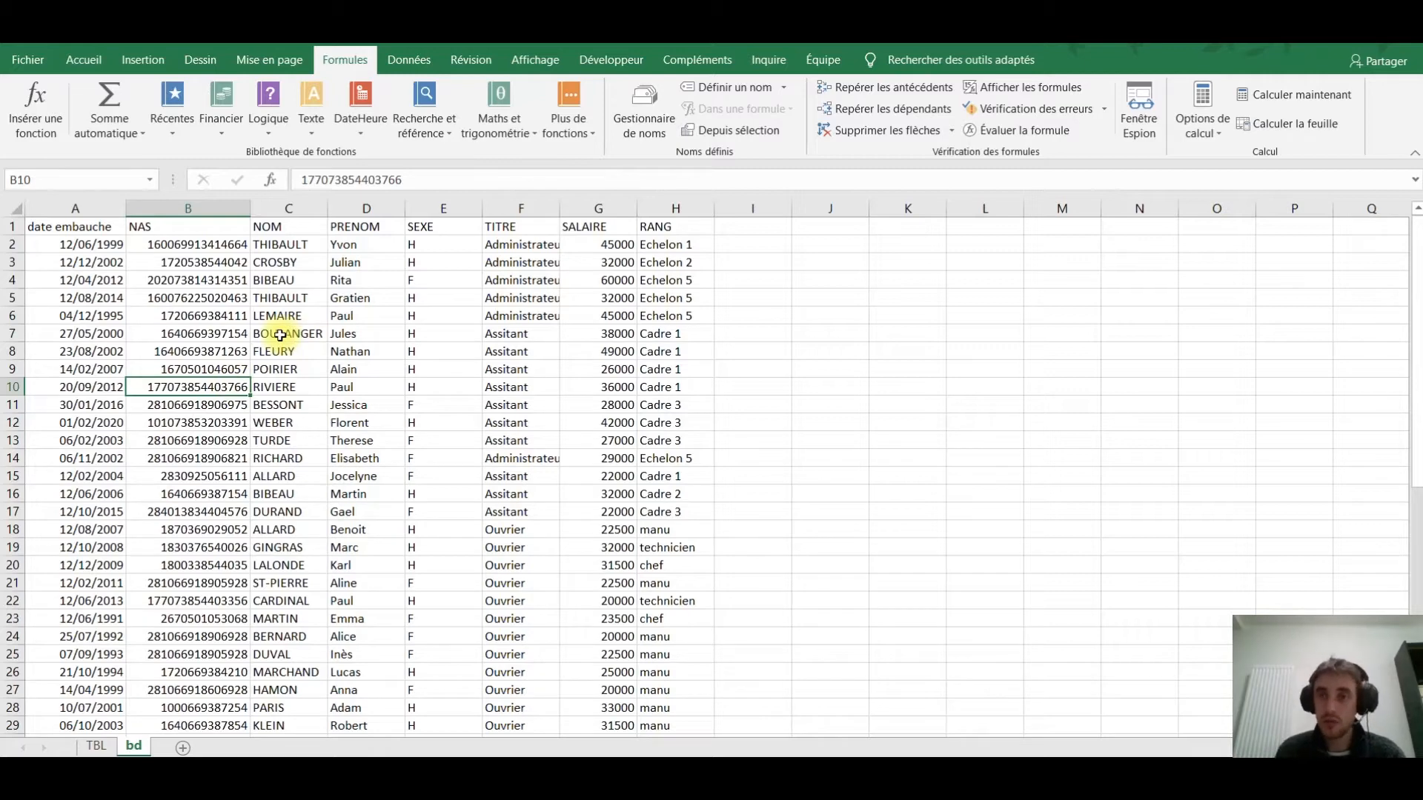
Apply all borders to every cell of the employee data range.
left_click(84, 60)
left_click(166, 282)
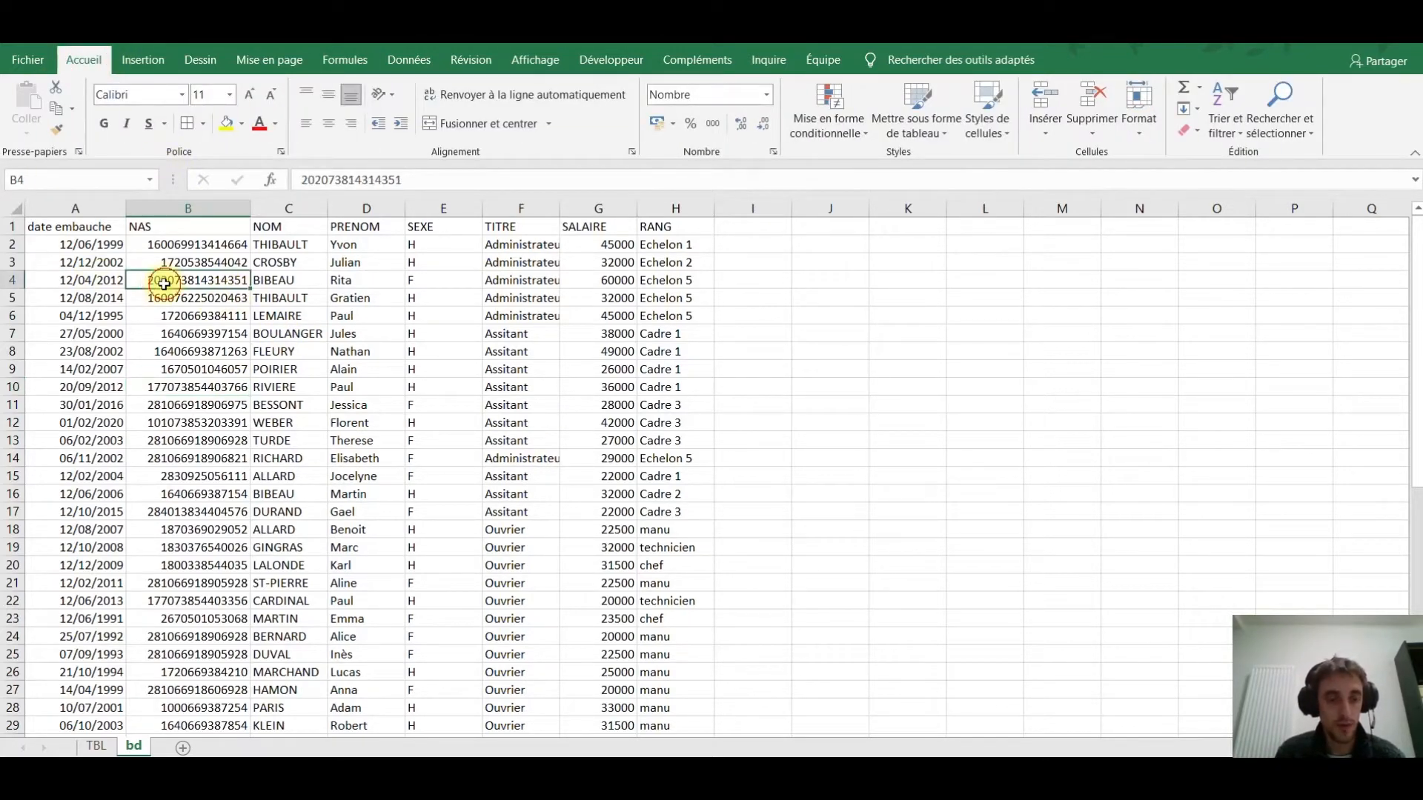
key("ctrl+a")
left_click(203, 123)
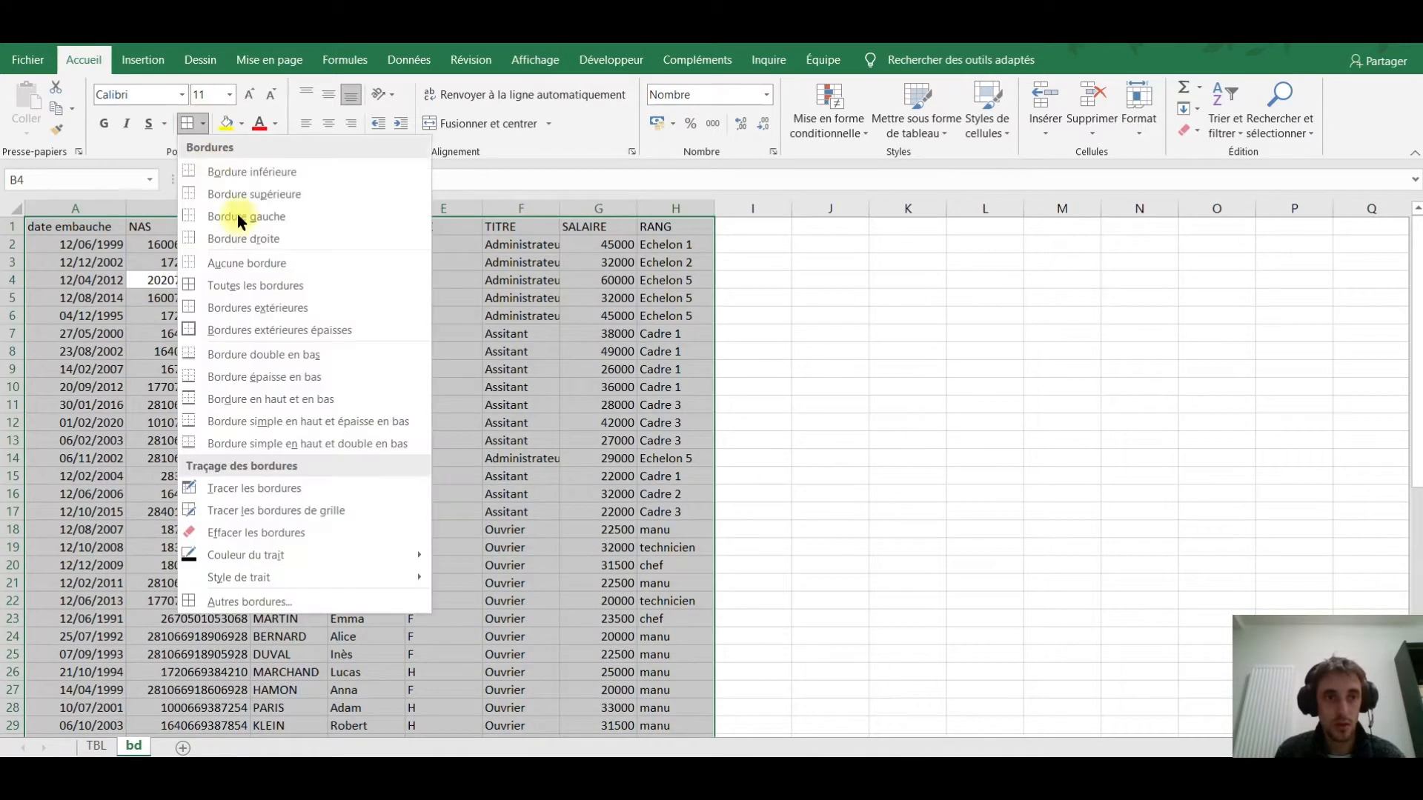
left_click(229, 285)
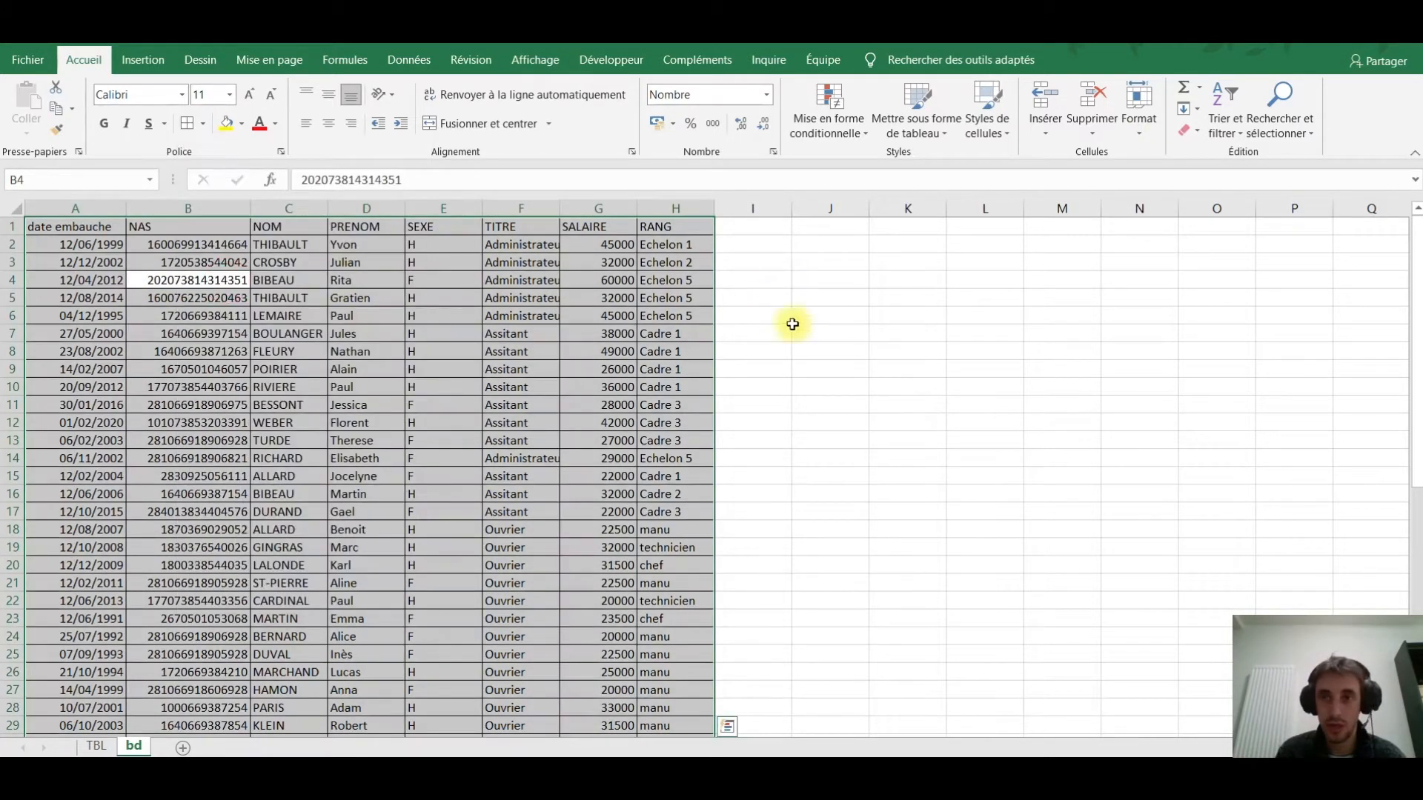
Add filters to the header row of the employee data and check the list down to its last row.
left_click(1234, 117)
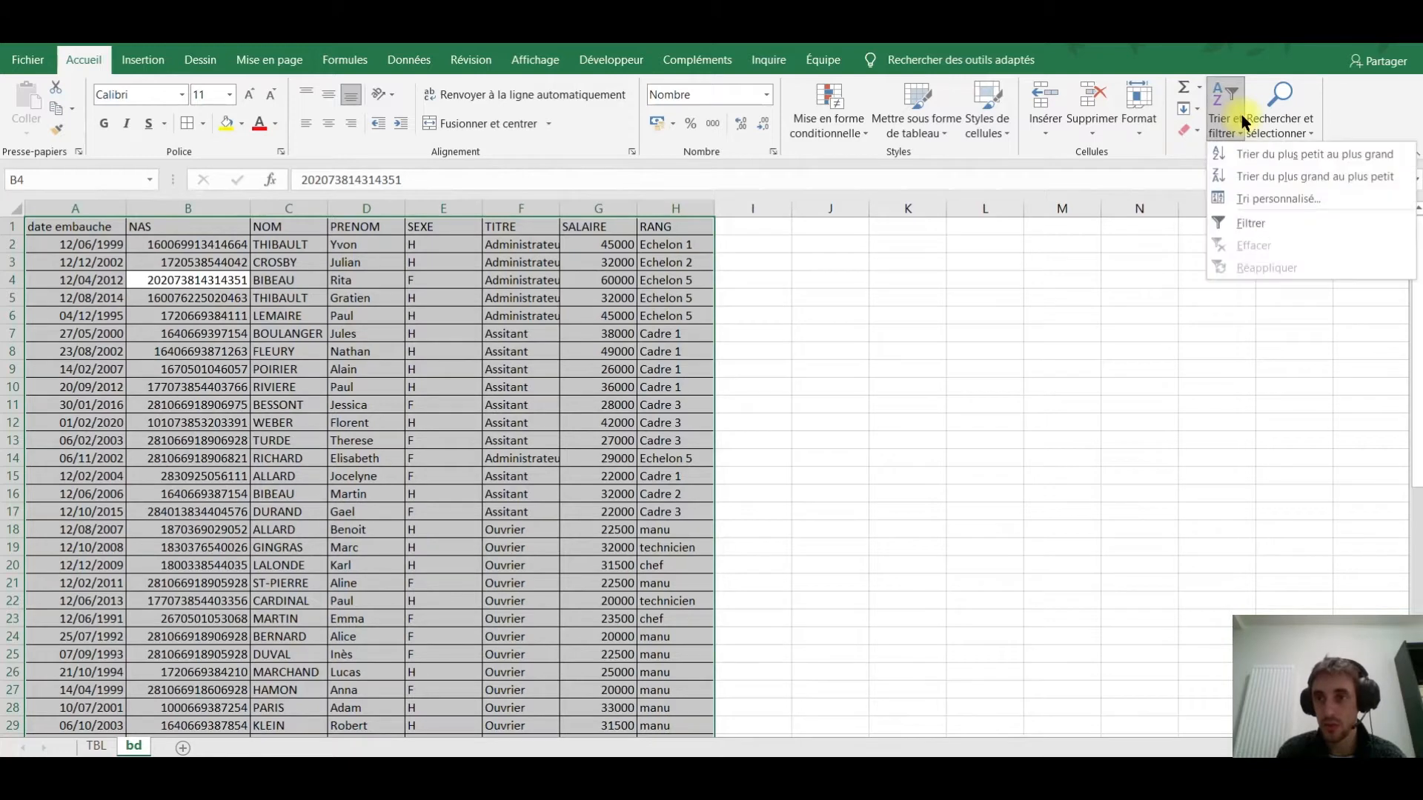
left_click(1260, 222)
left_click(386, 493)
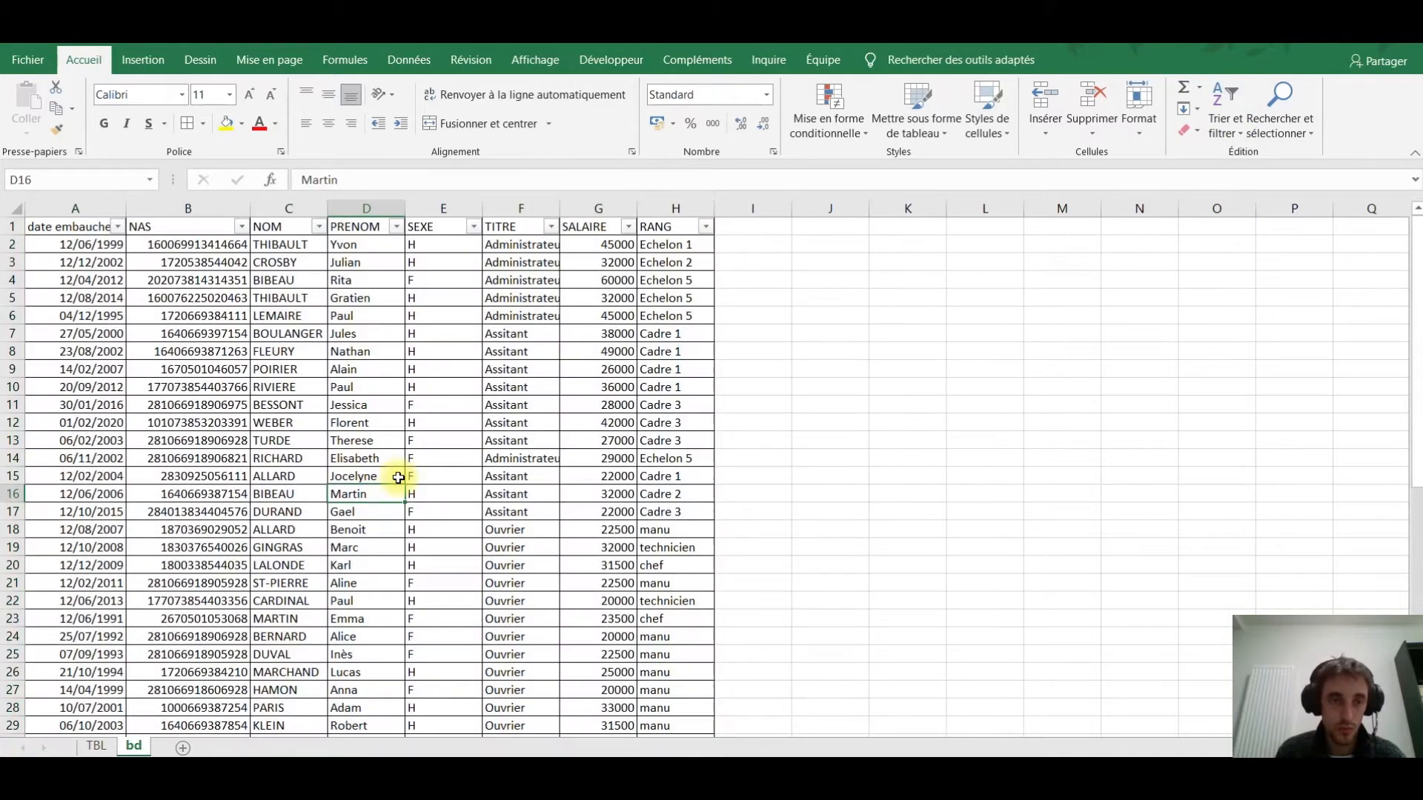
scroll(325, 493, "down", 15)
scroll(326, 495, "up", 12)
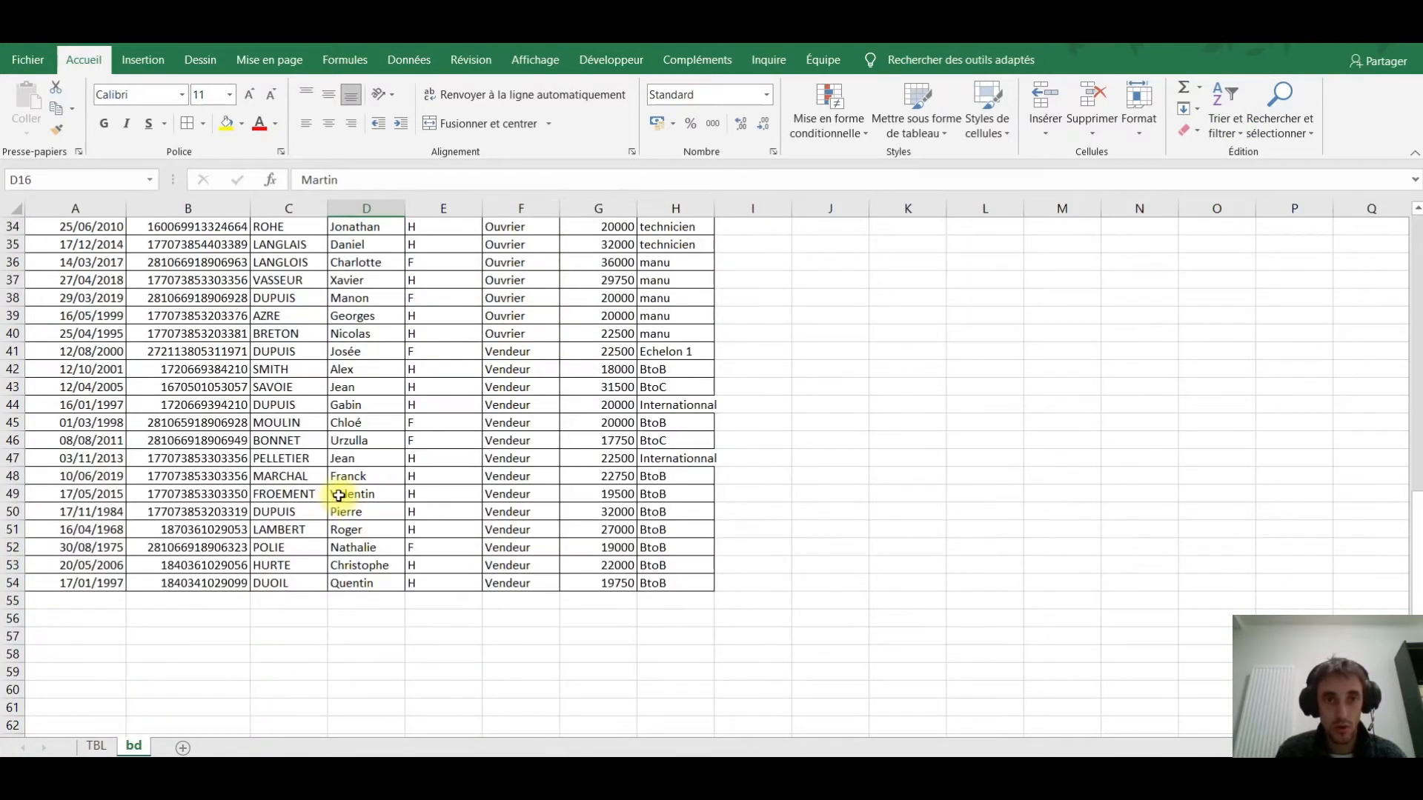
scroll(365, 450, "up", 3)
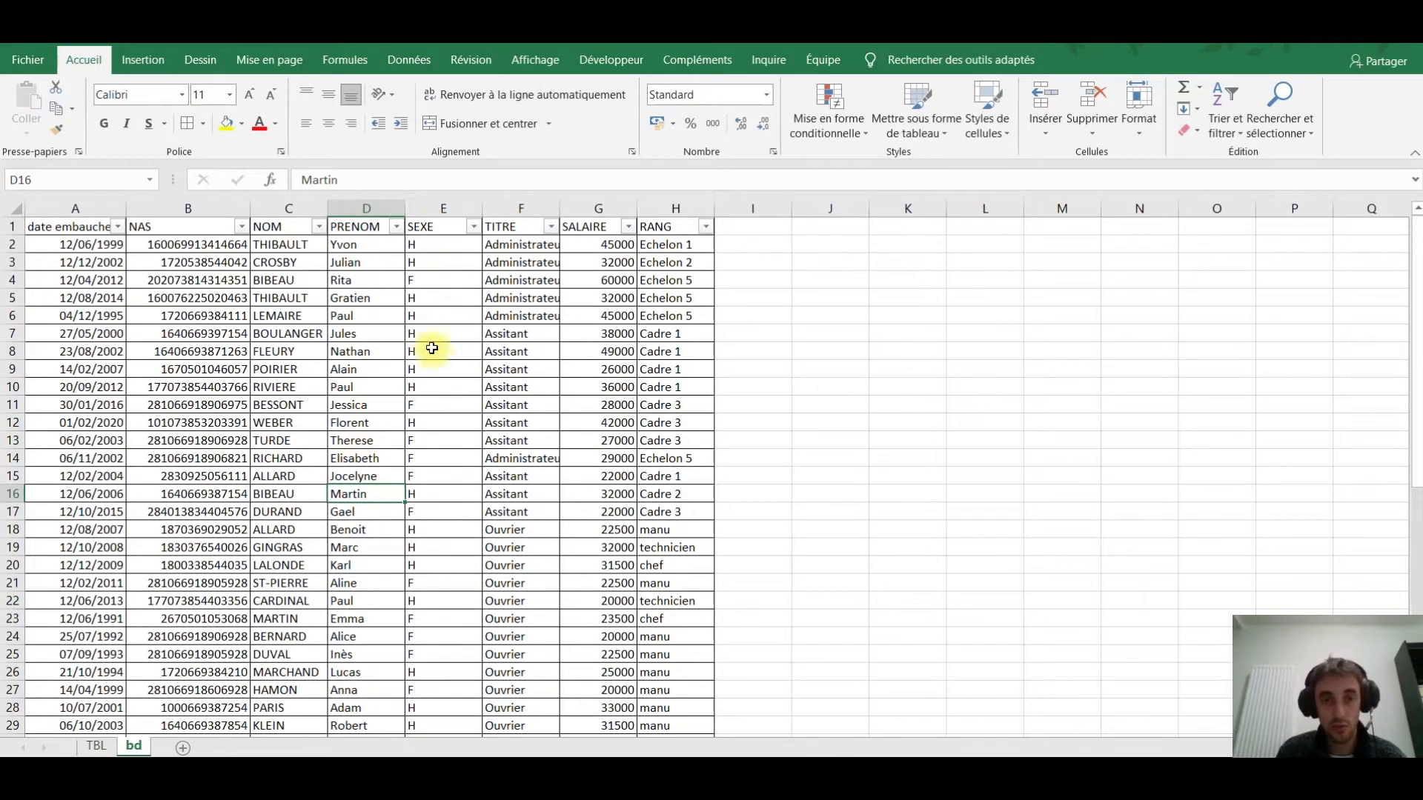
Enter the text "xlxs" in cell F58, below the employee data.
scroll(427, 380, "down", 9)
scroll(426, 380, "down", 5)
left_click(378, 491)
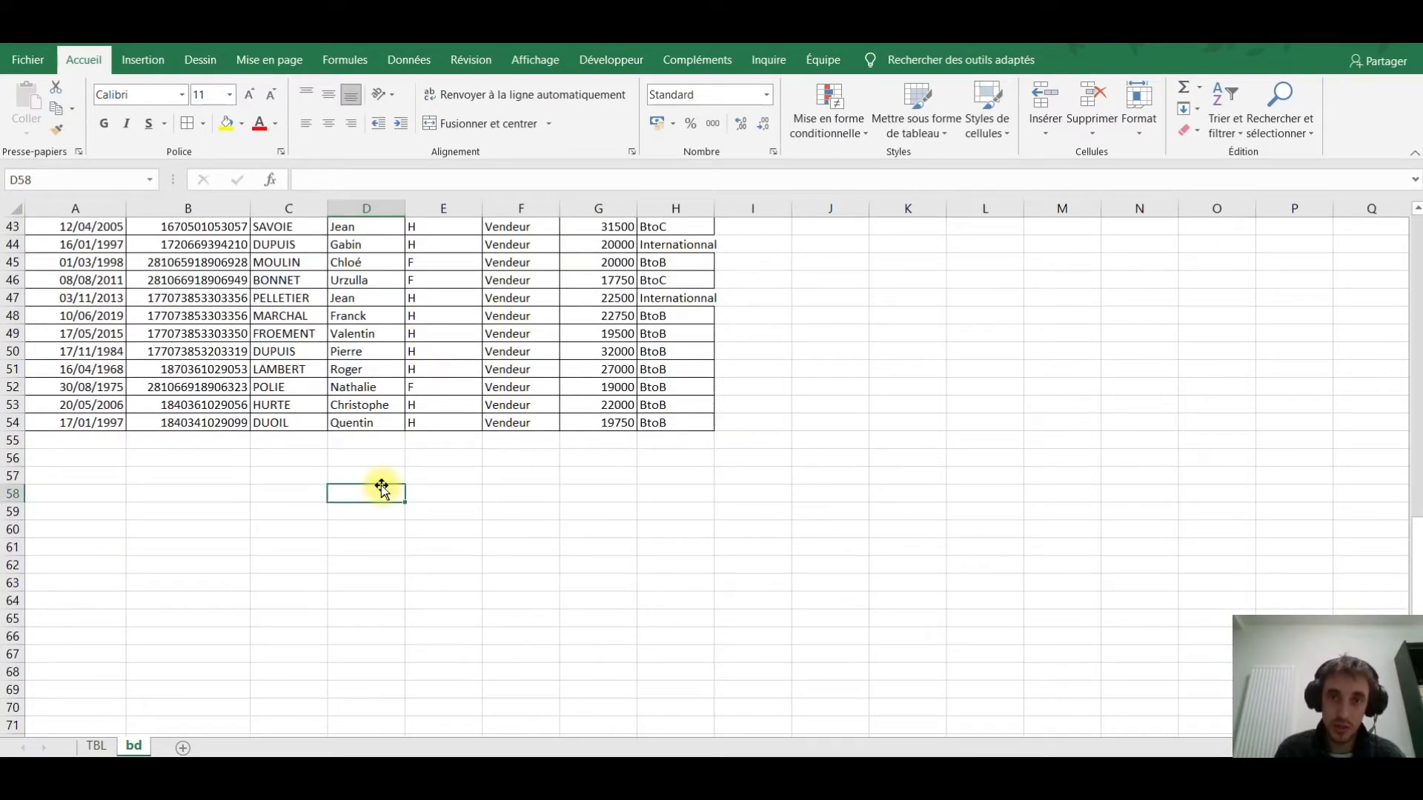
left_click(524, 494)
type("do")
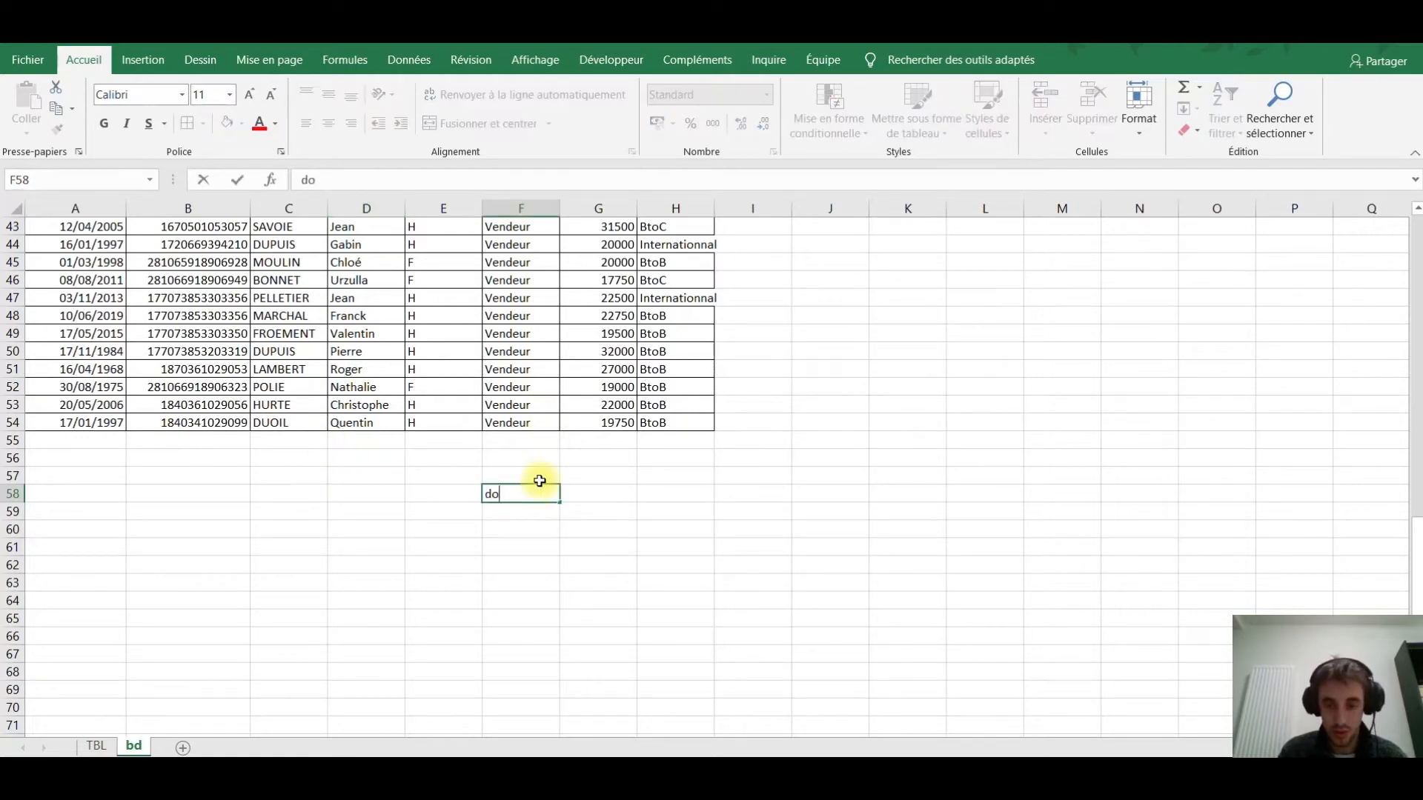
key("BackSpace")
type("xlcx")
key("BackSpace")
key("BackSpace")
key("BackSpace")
type("sx")
key("BackSpace")
key("BackSpace")
type("l")
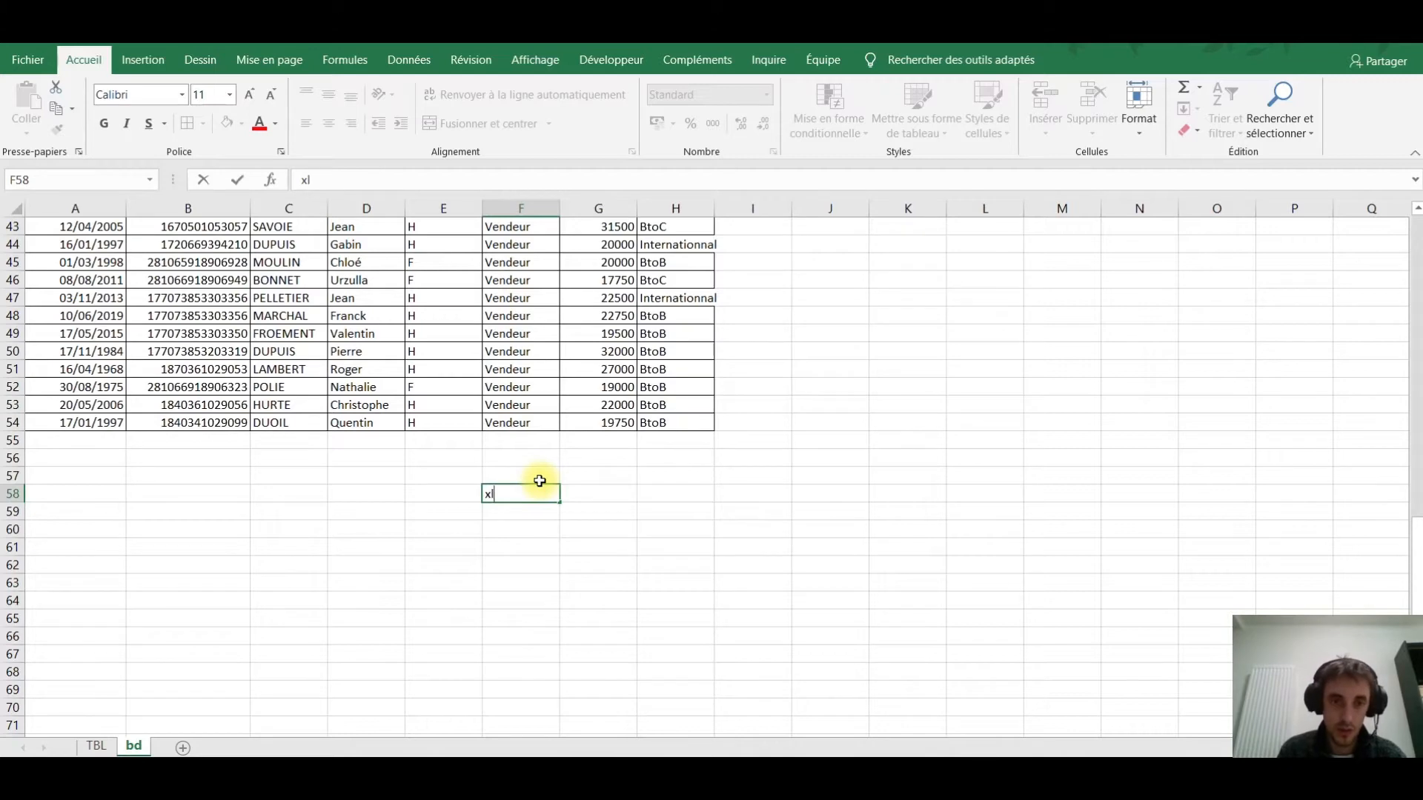
type("xs")
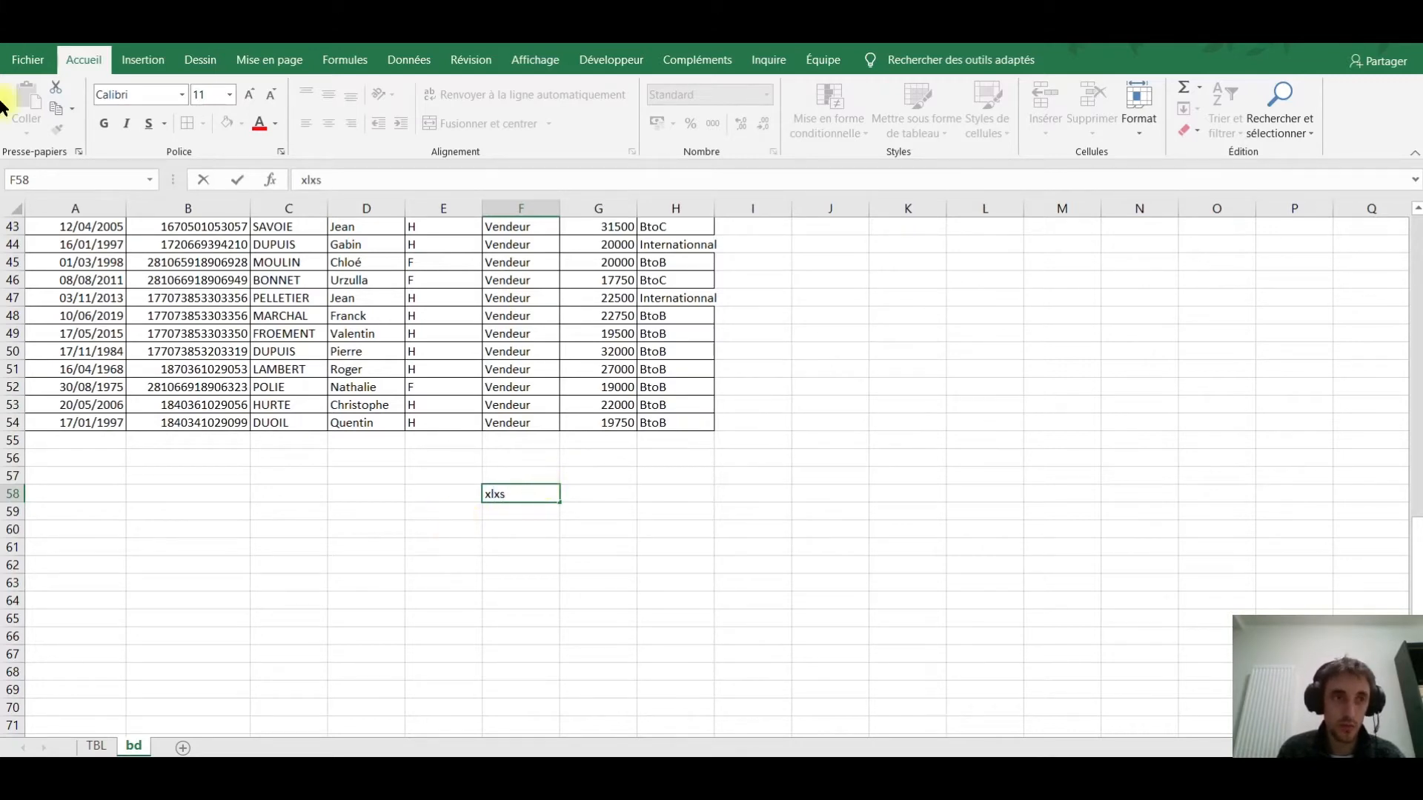
Save the workbook under its current name.
left_click(27, 58)
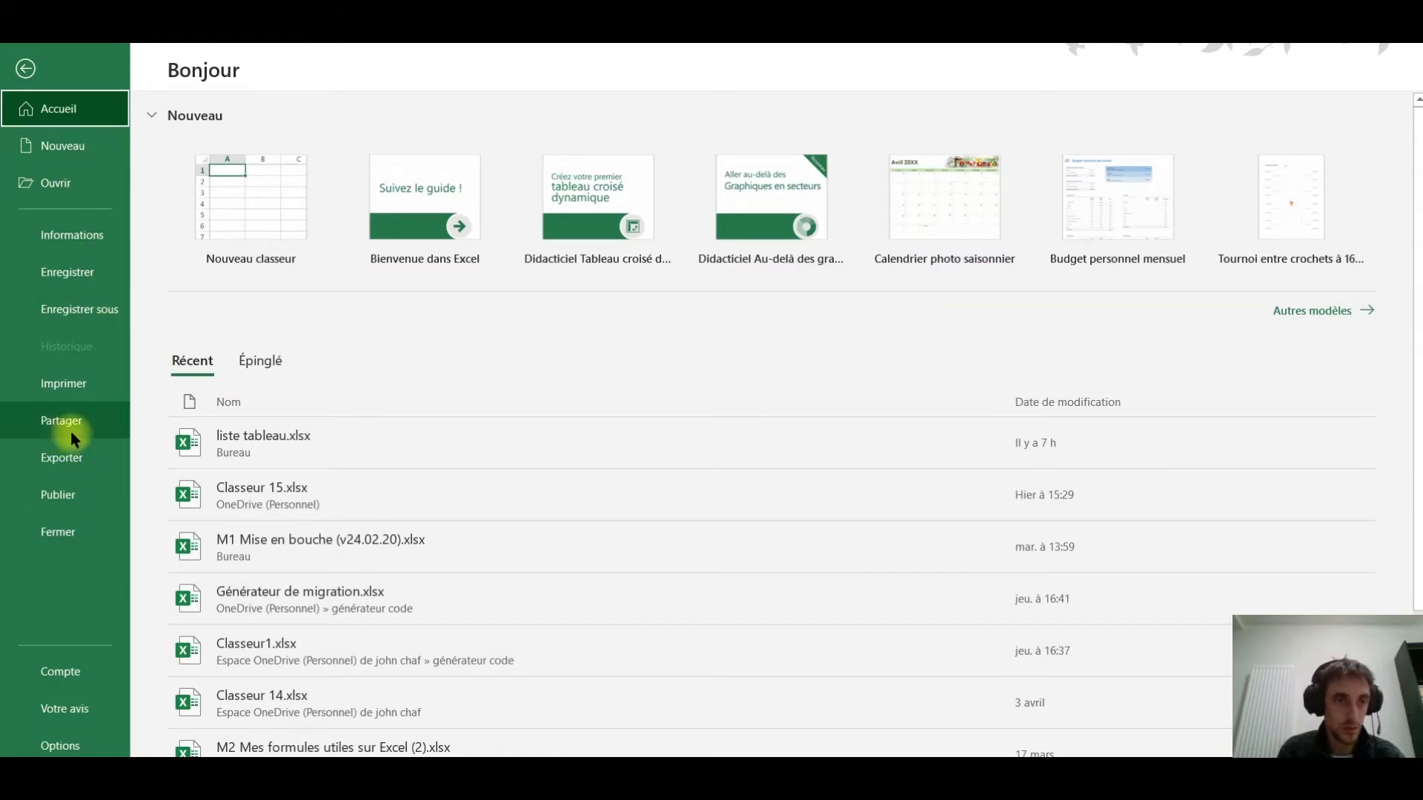
left_click(74, 272)
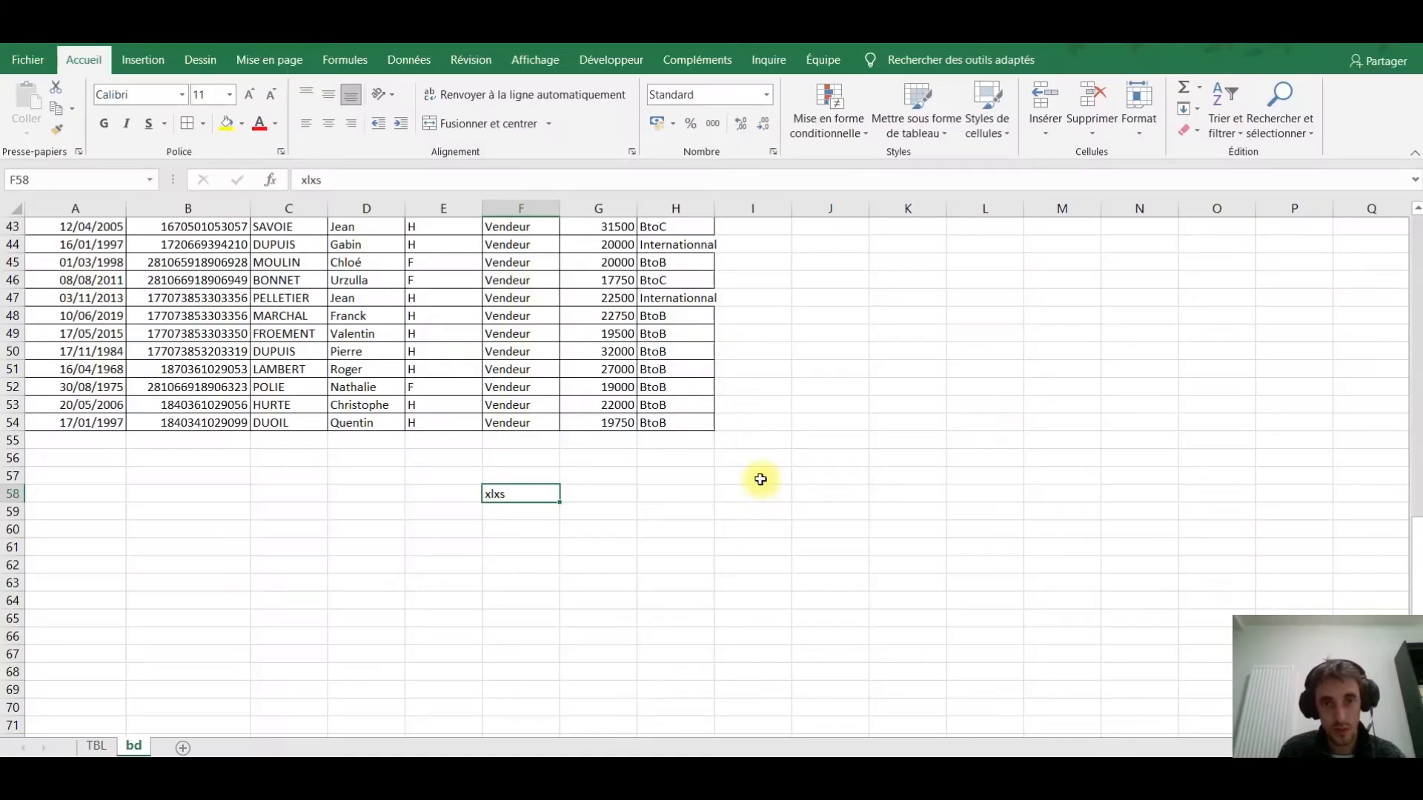
Examine the file types offered when saving a copy of liste tableau.xlsx in the Bureau folder, and cancel without replacing the file.
left_click(33, 59)
left_click(70, 310)
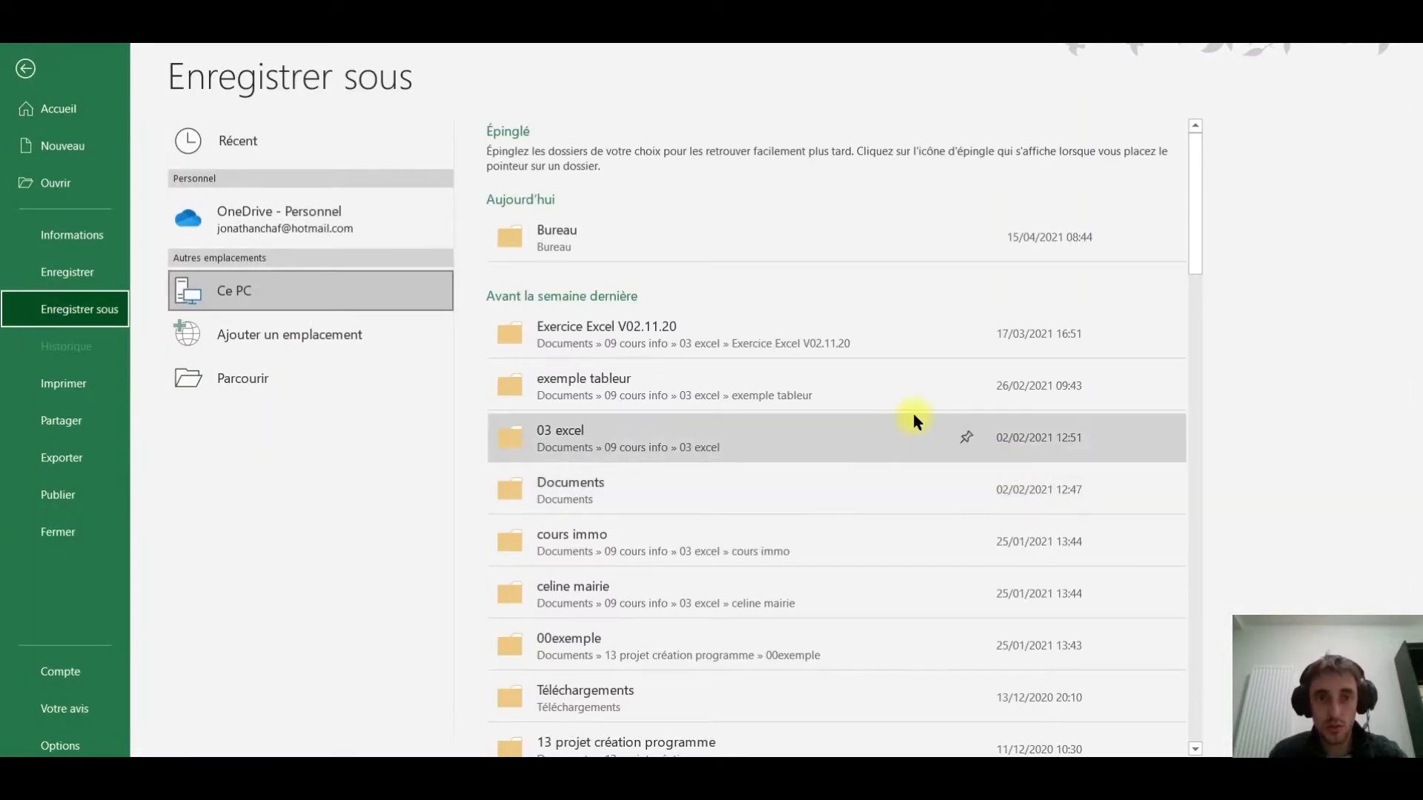
left_click(599, 235)
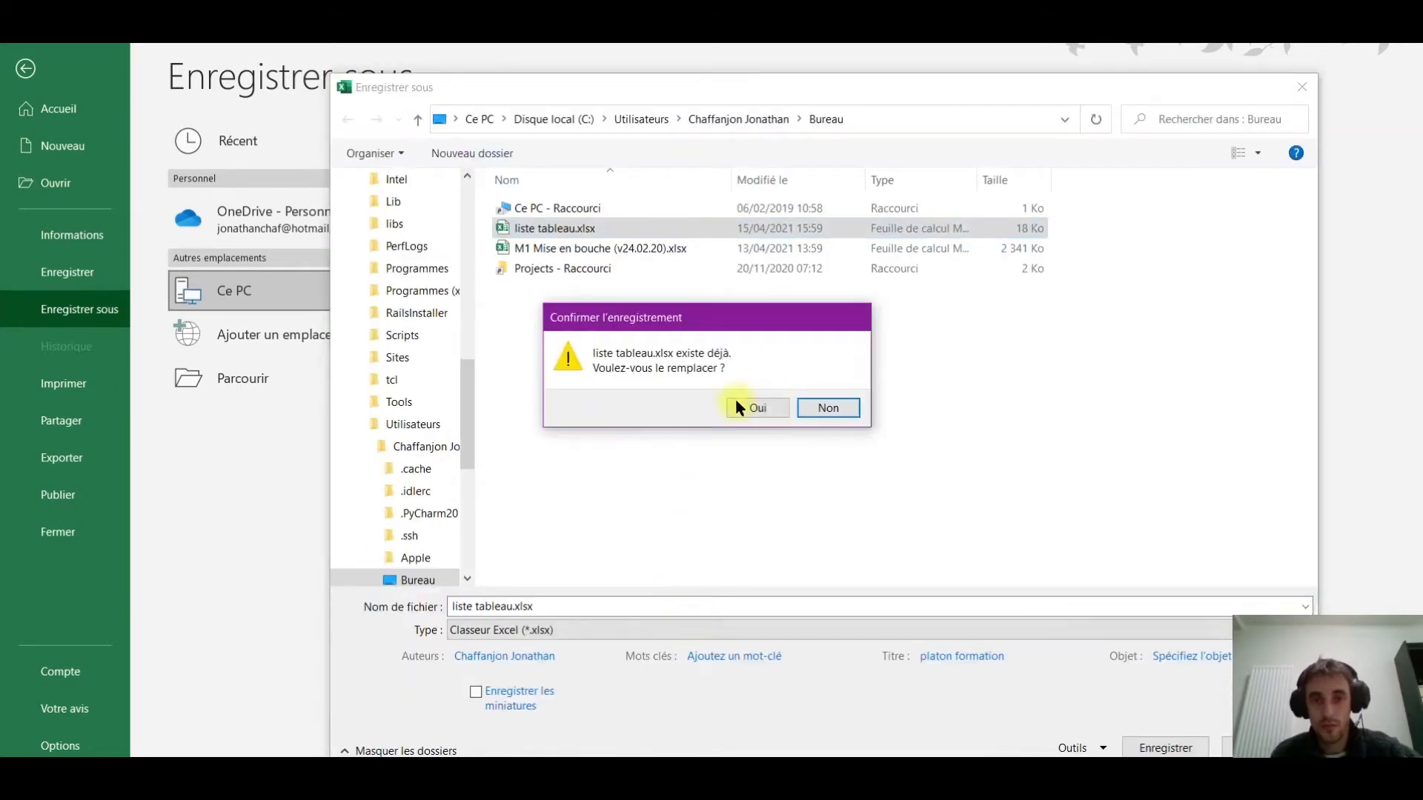
left_click(824, 407)
left_click(592, 630)
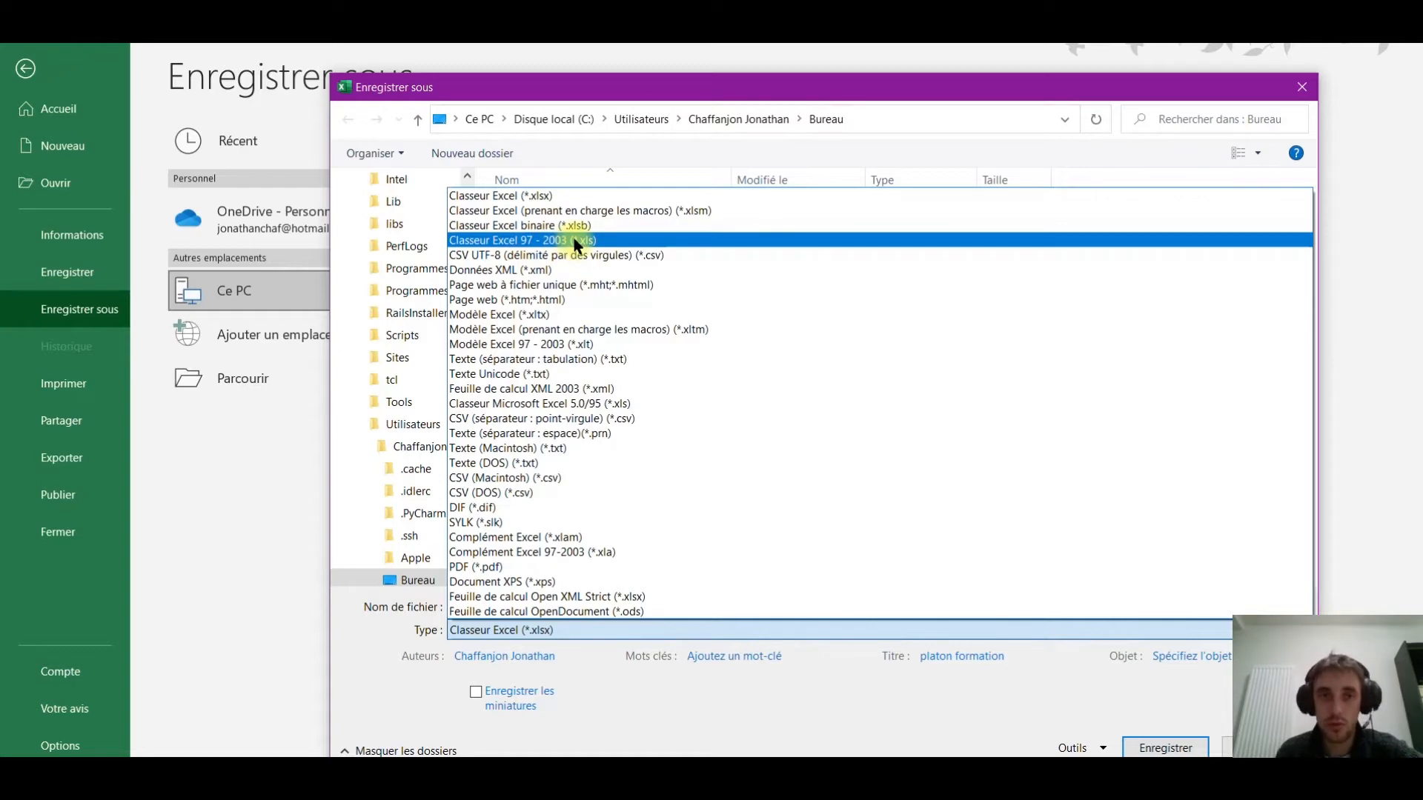
left_click(1306, 92)
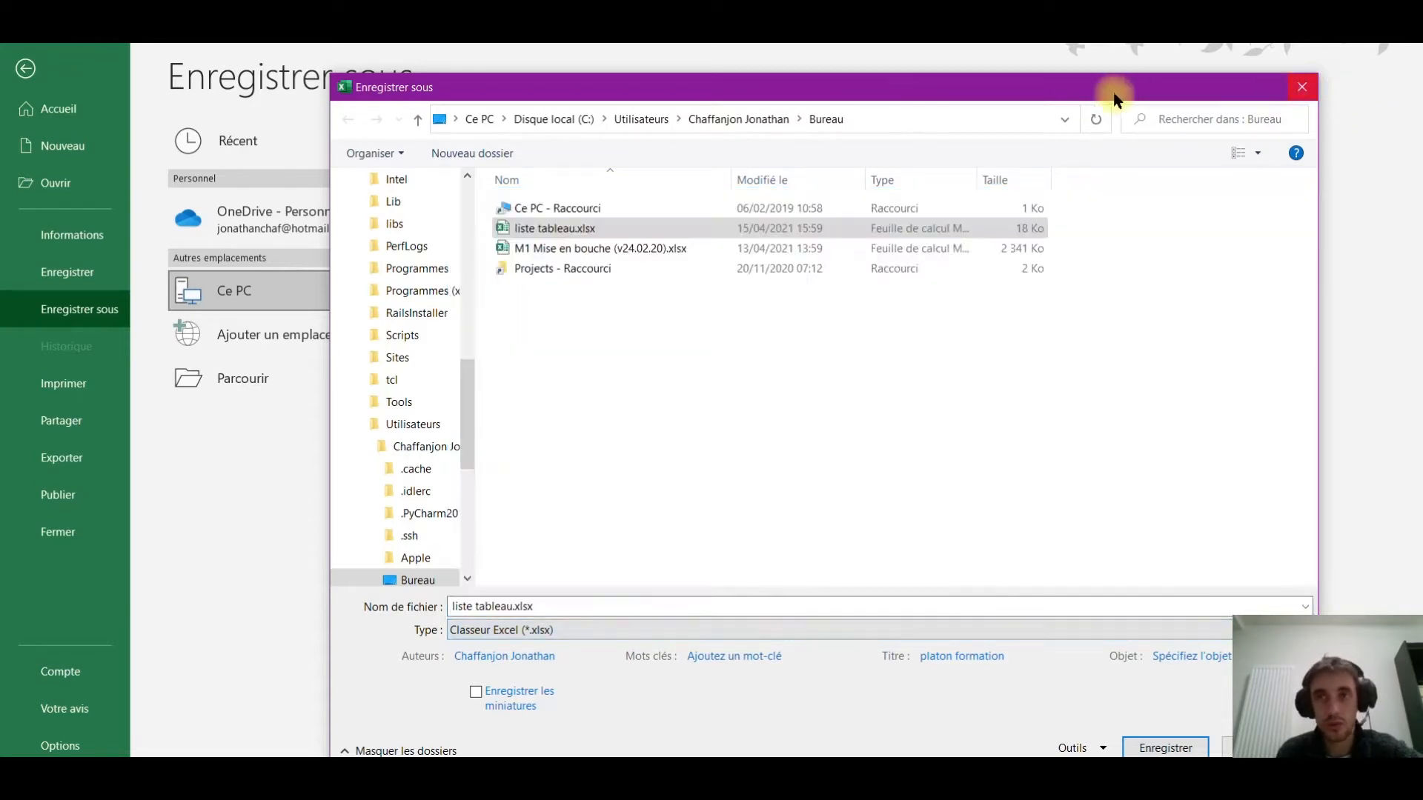
left_click(1304, 89)
left_click(25, 68)
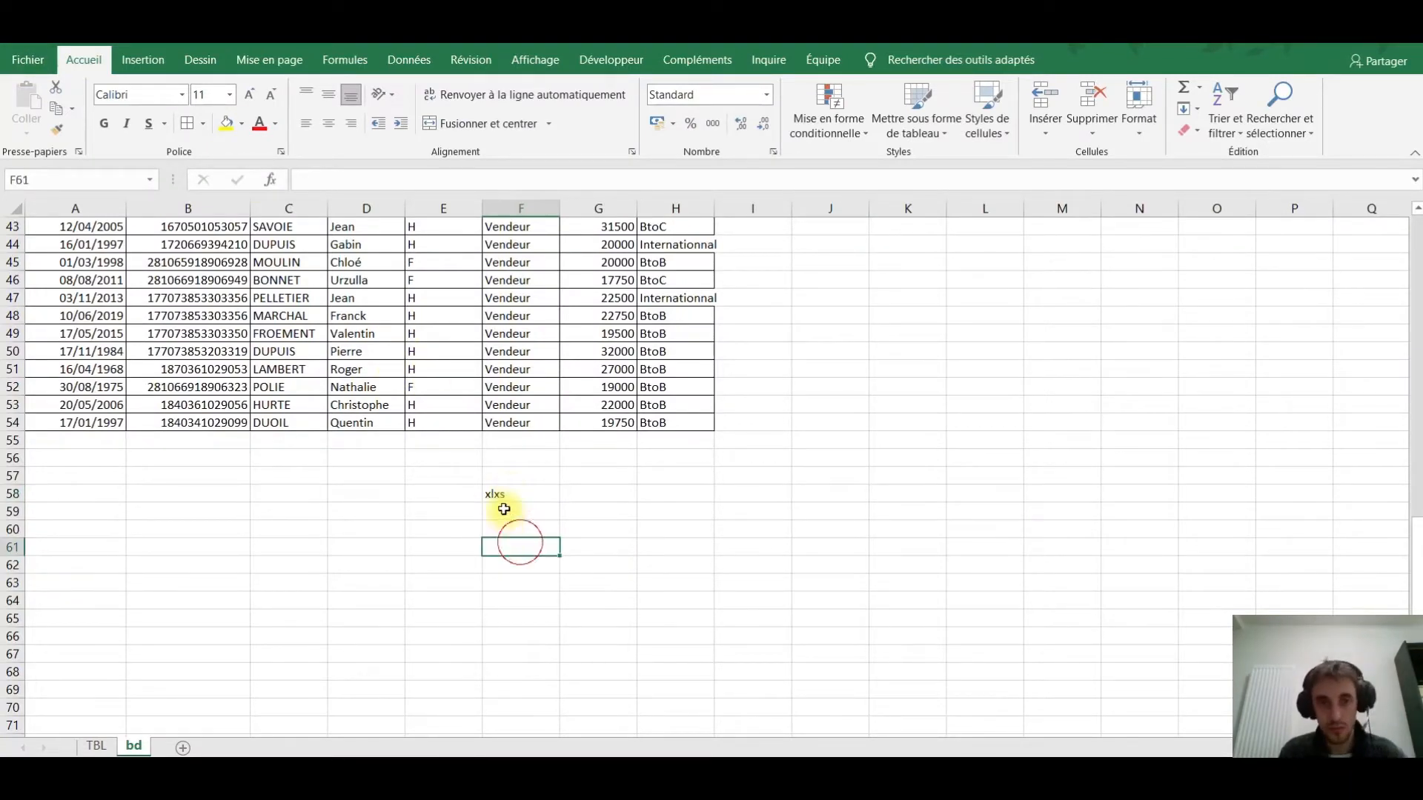
Clear the text in F58, and undo the recent changes back through the text entry, header filters and cell borders.
key("Delete")
scroll(460, 535, "up", 14)
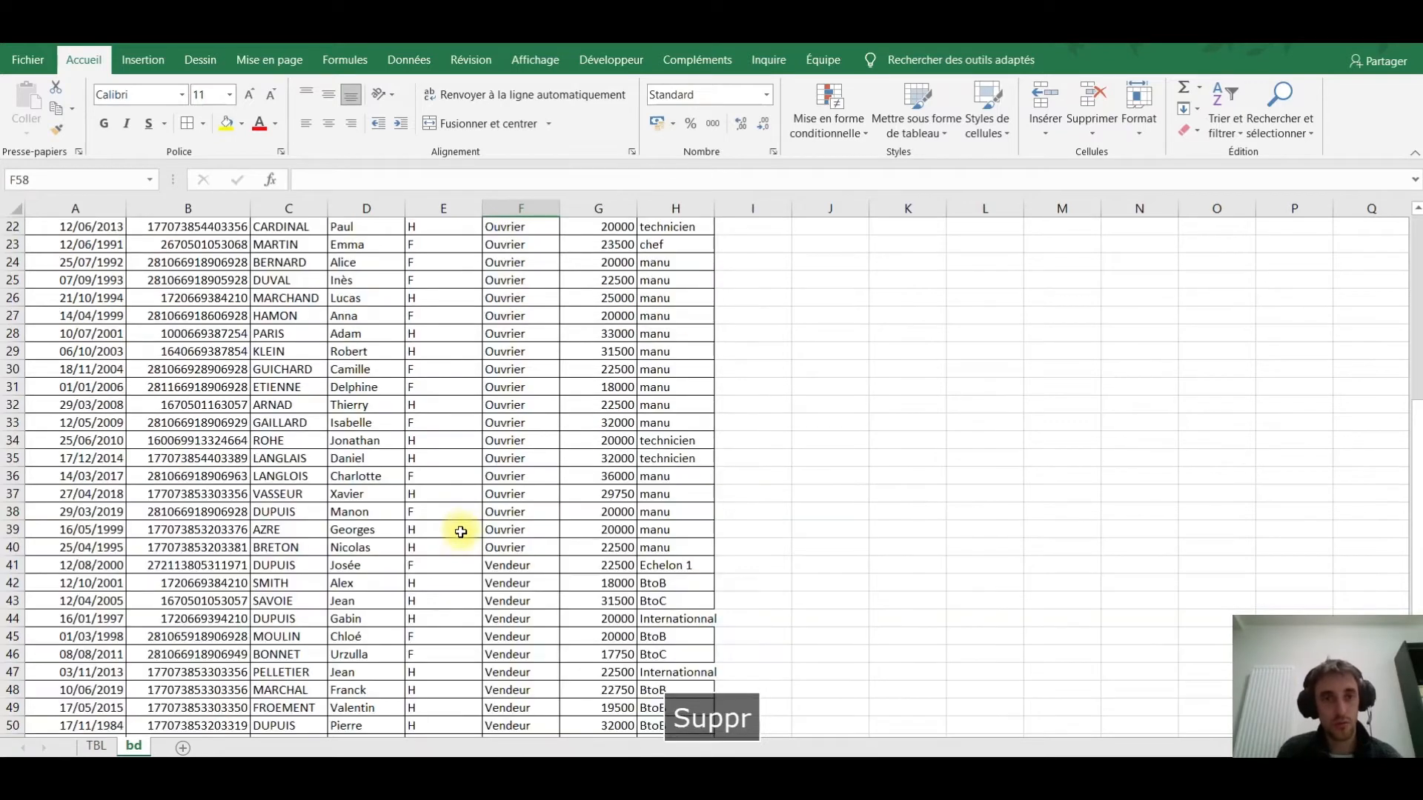
left_click(280, 424)
key("ctrl+z")
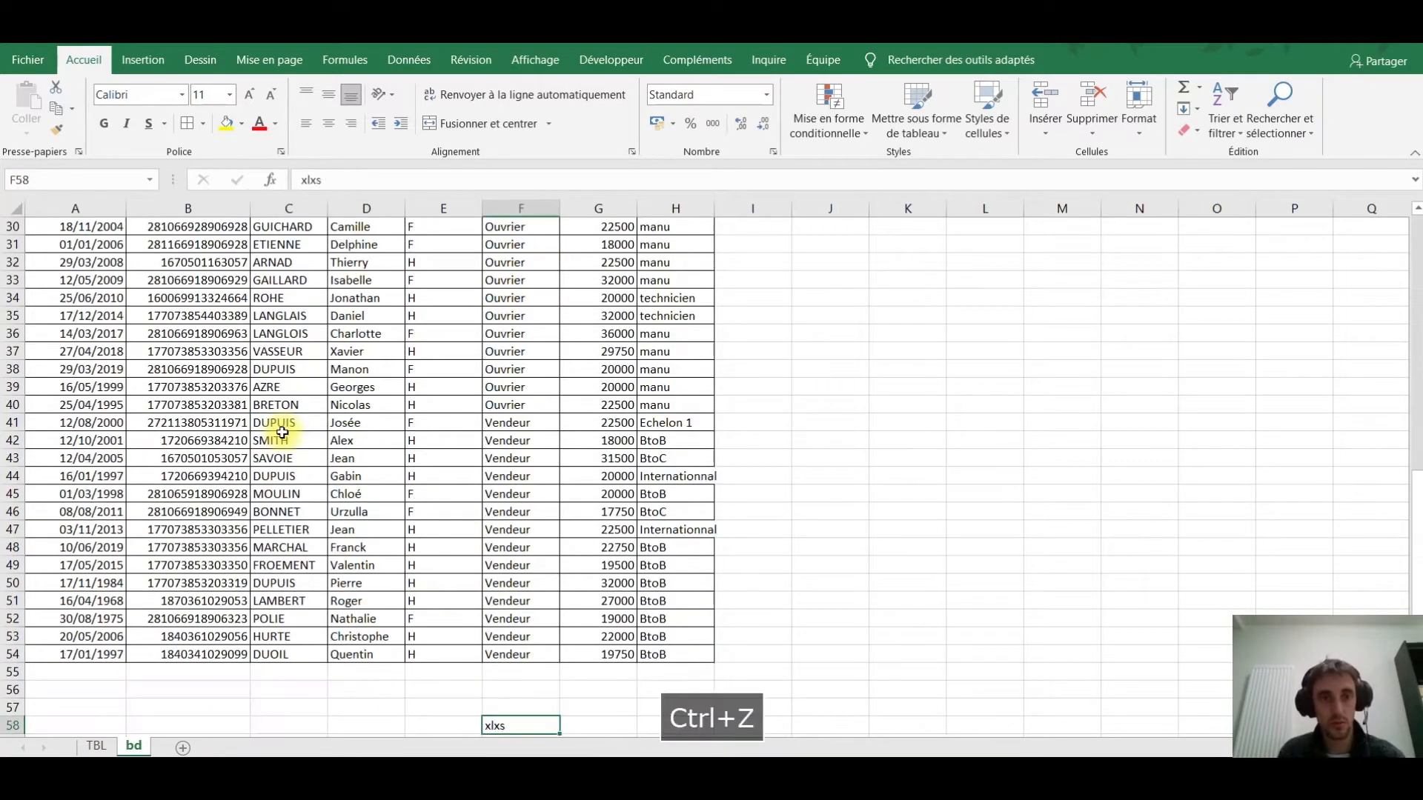
key("ctrl+z")
key("ctrl+z")
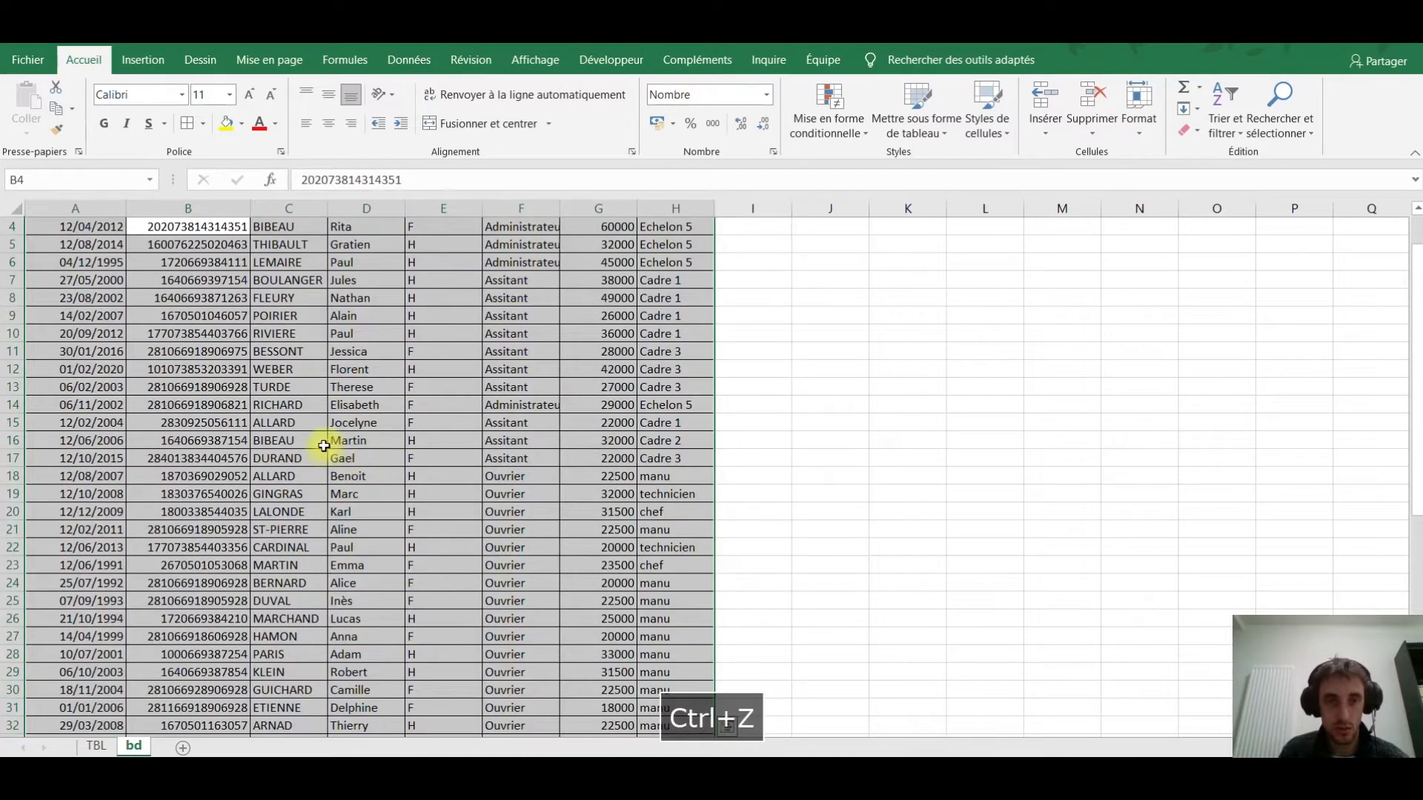
key("ctrl+z")
scroll(338, 501, "up", 1)
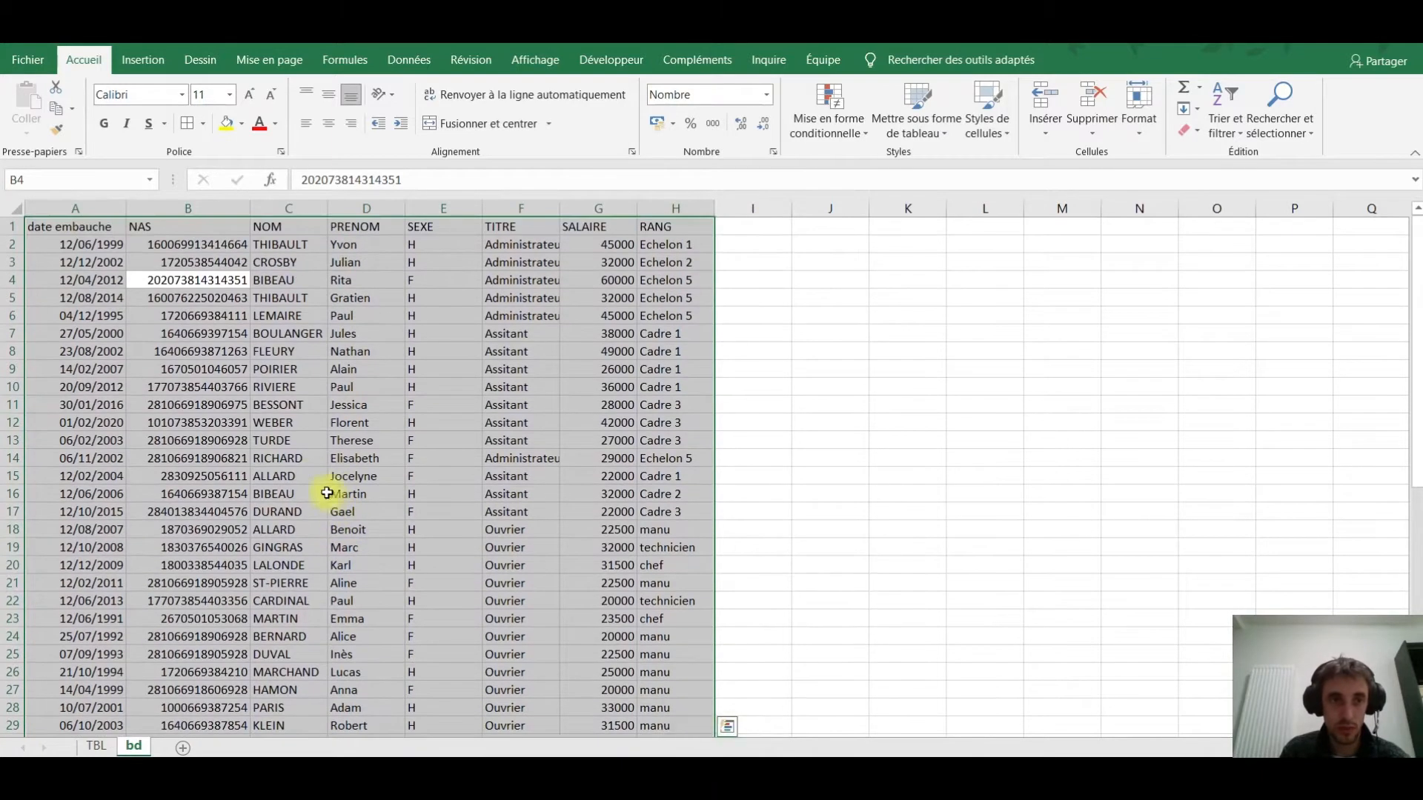
Format the range A1:H54 as a table with headers, using a light teal banded style.
left_click(222, 349)
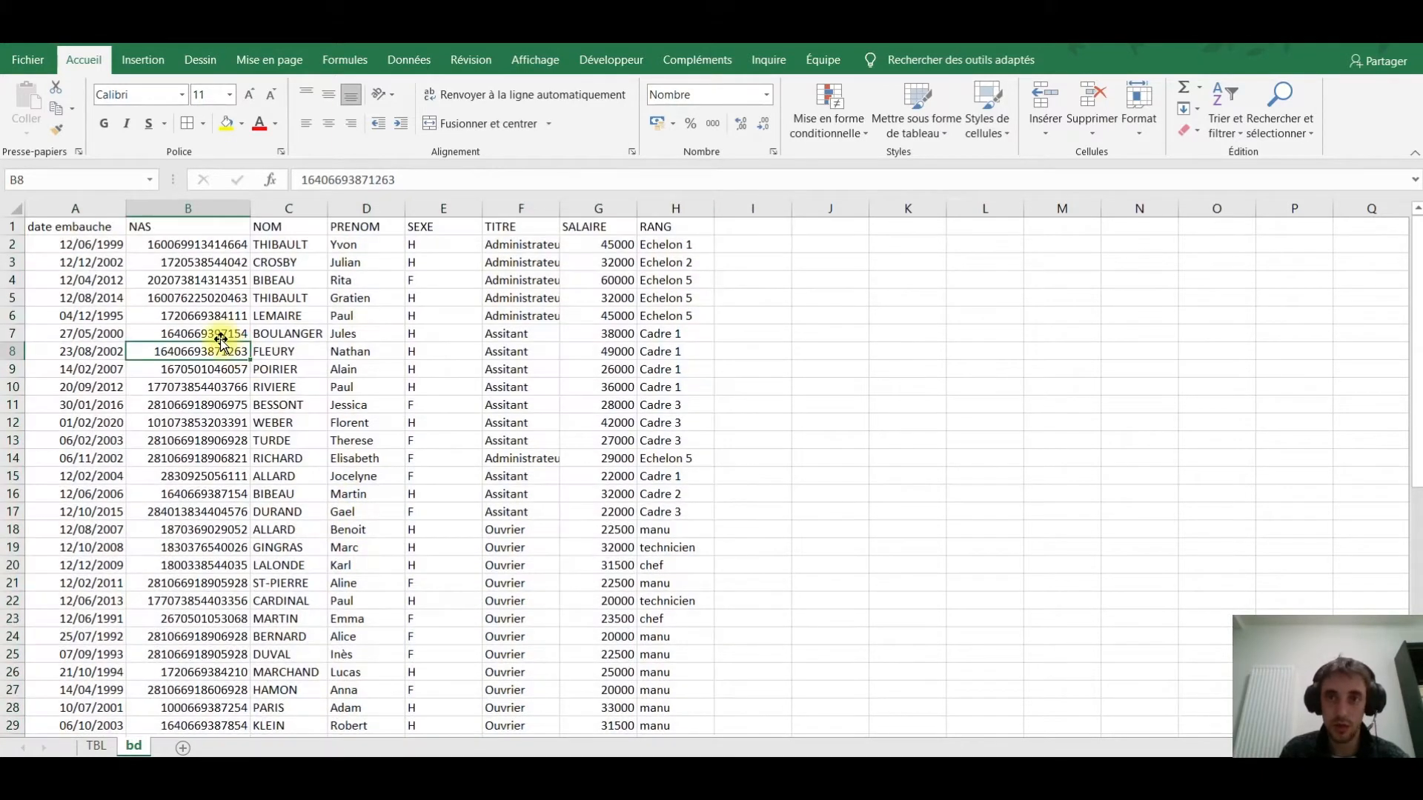
left_click(920, 104)
left_click(1221, 400)
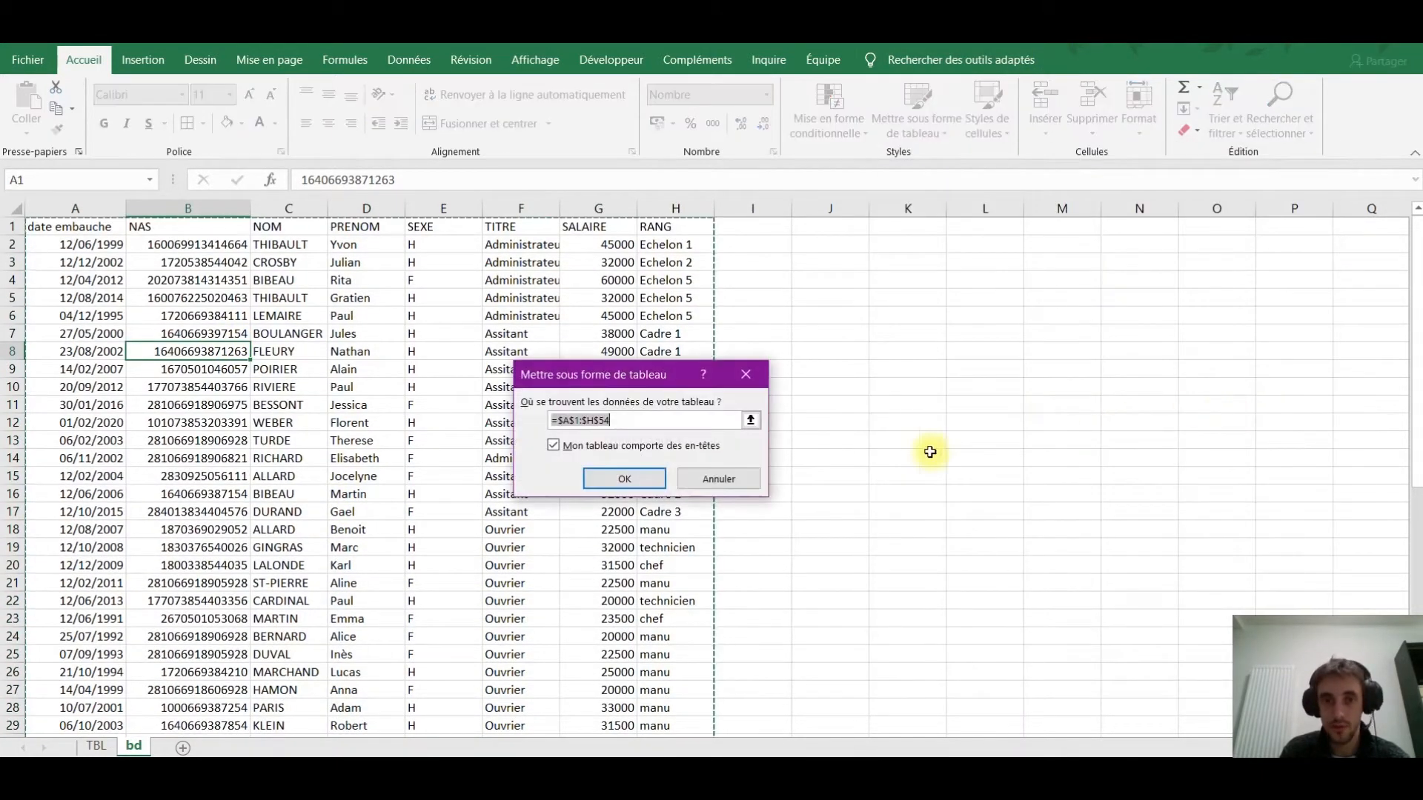
left_click(627, 478)
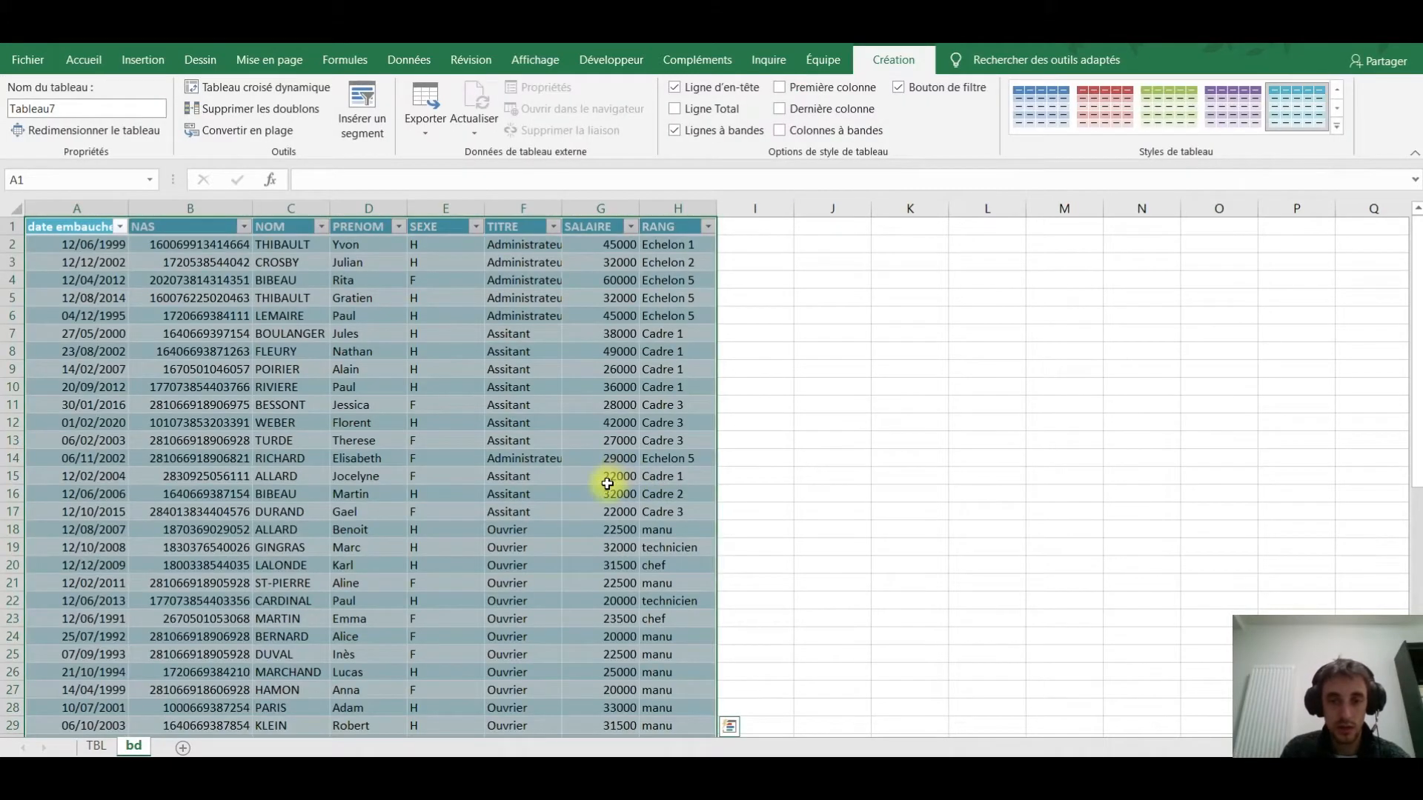
Inspect the table's last rows and the resize handle at the corner of cell H54.
scroll(604, 484, "down", 16)
left_click(683, 474)
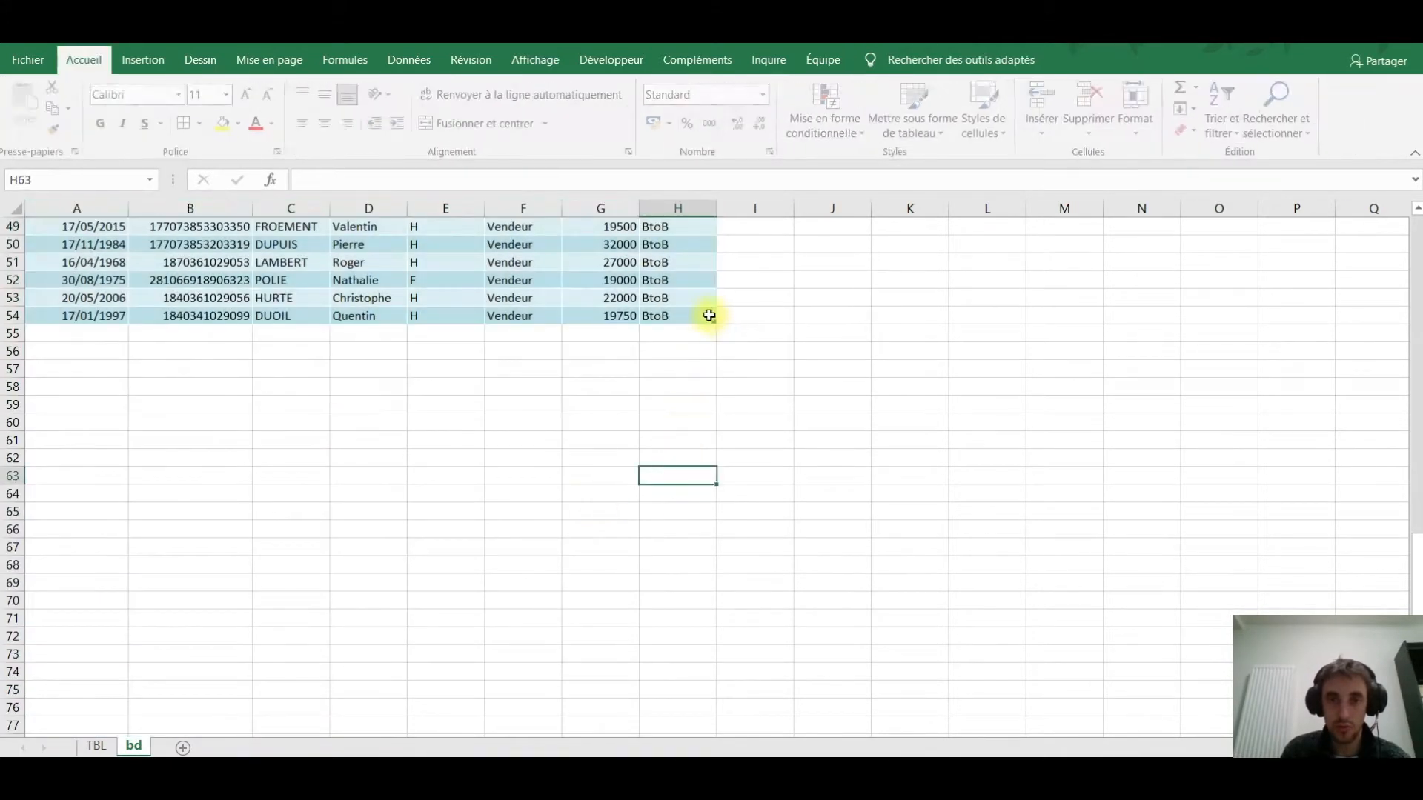
left_click_drag(716, 324, 708, 328)
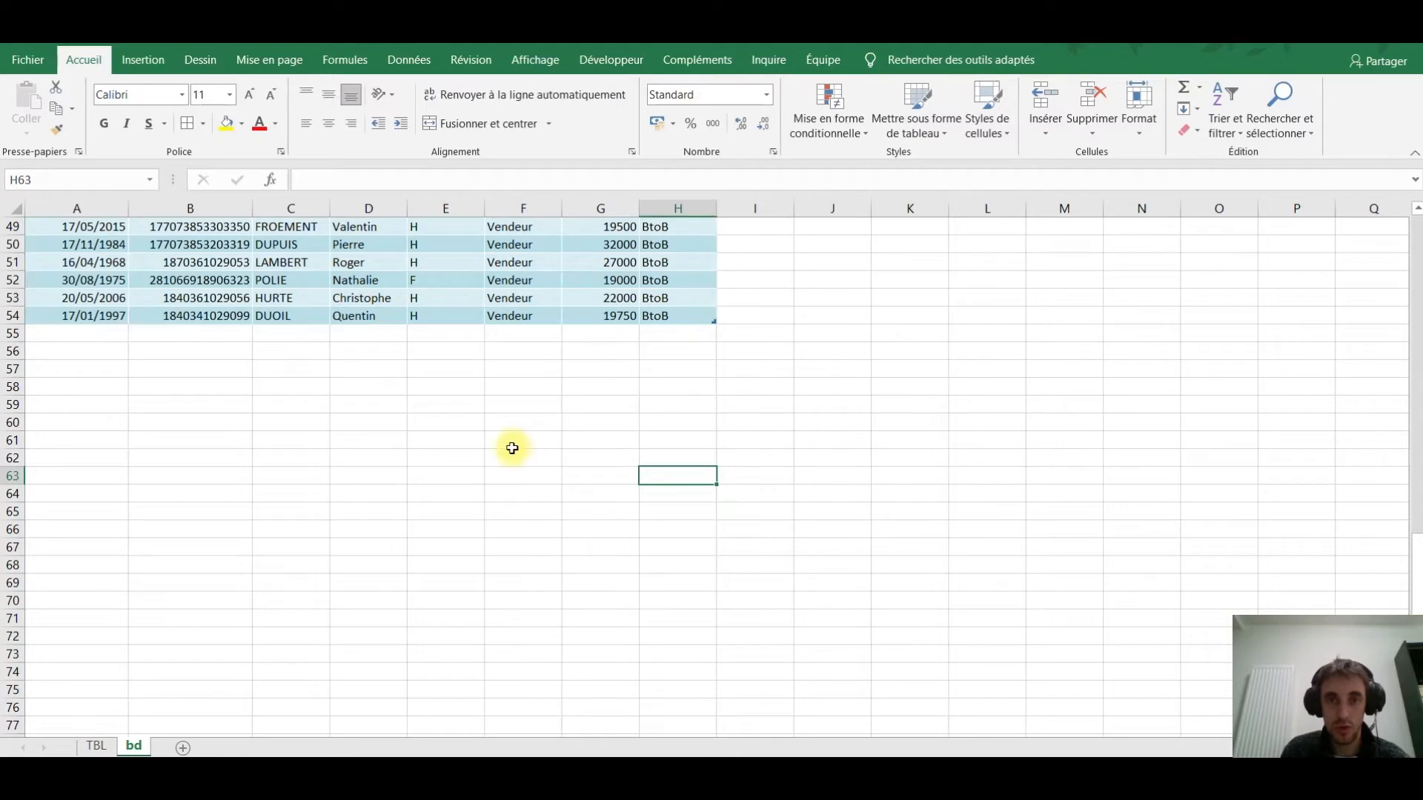
Enter frfg in cell B55 directly below the table, and undo the table's automatic expansion.
left_click(508, 444)
left_click(162, 334)
type("frfg")
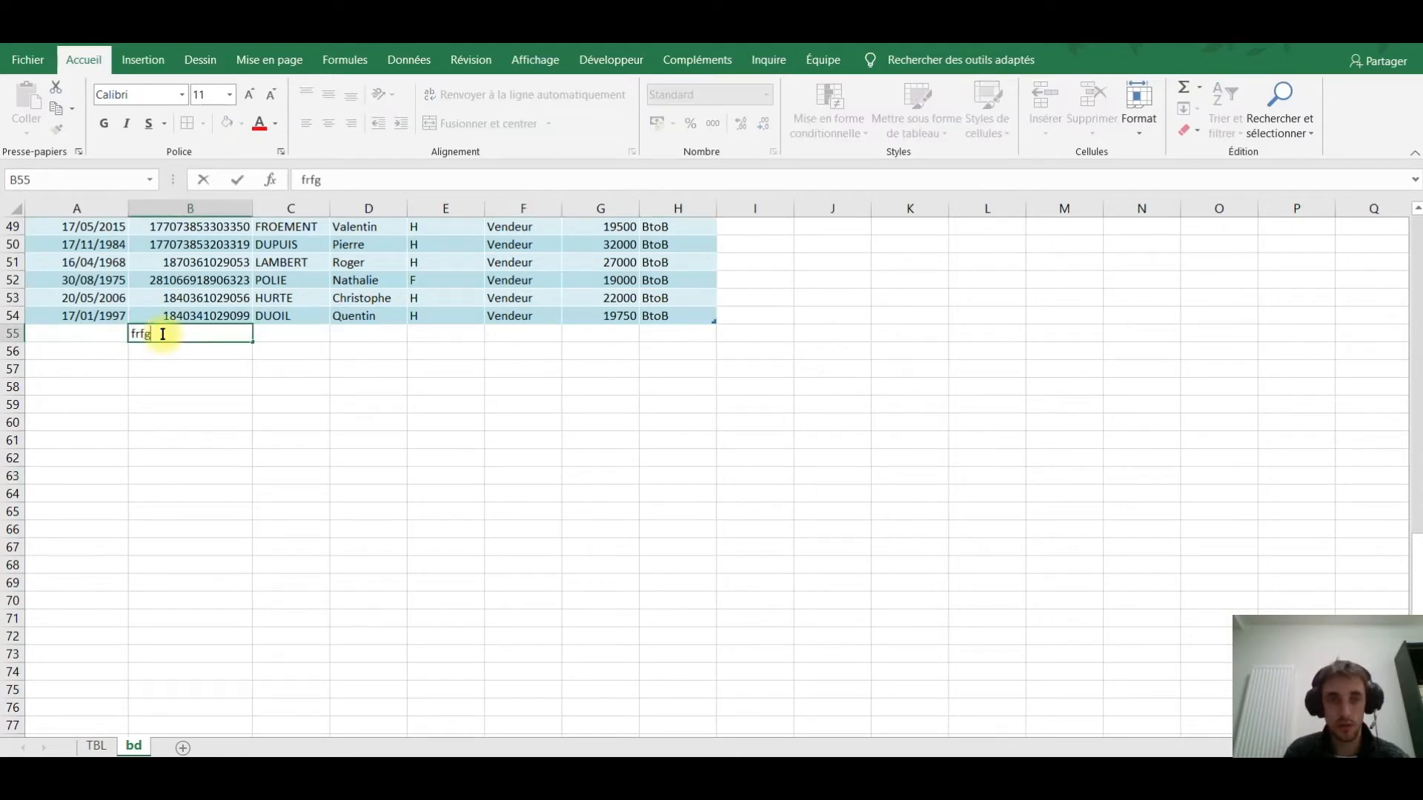
key("Return")
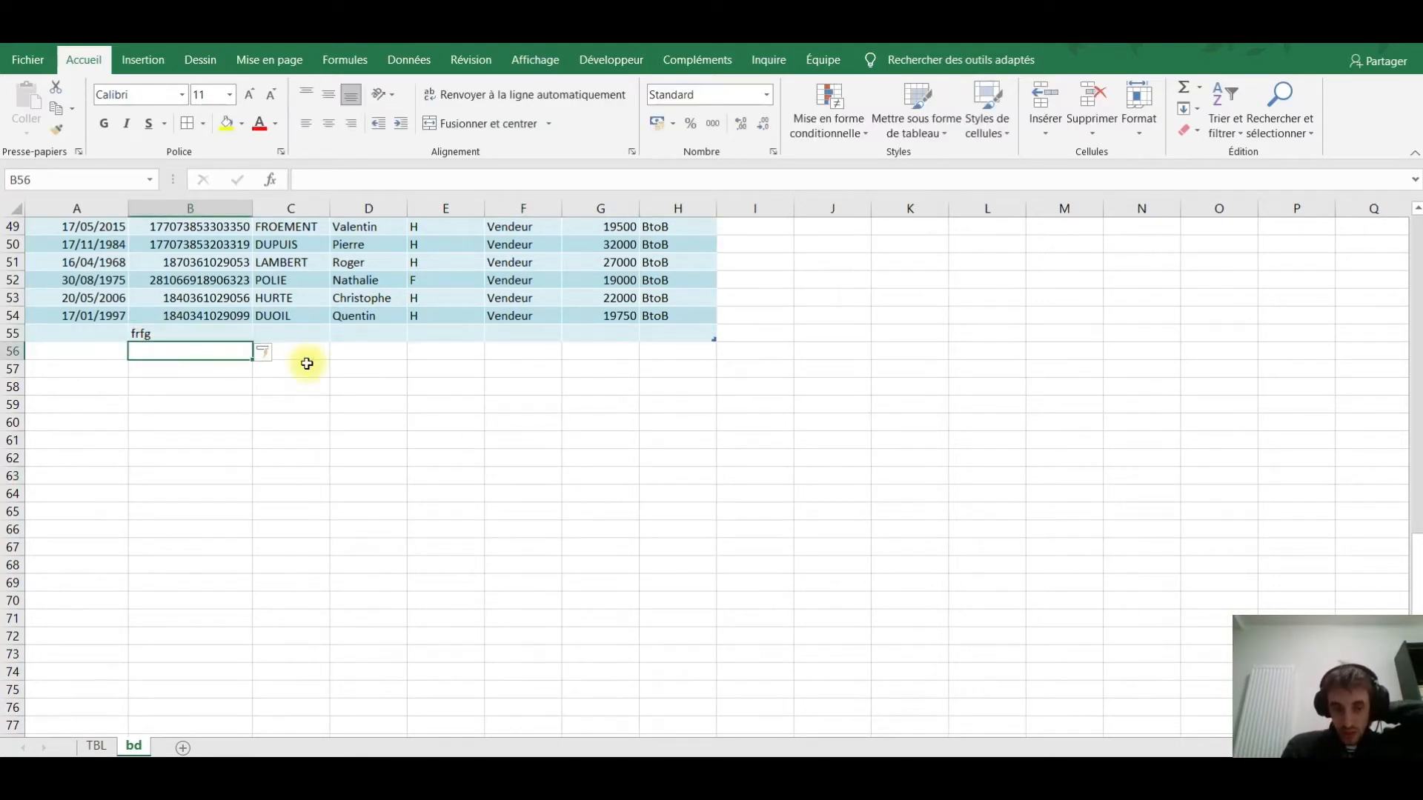
key("ctrl+z")
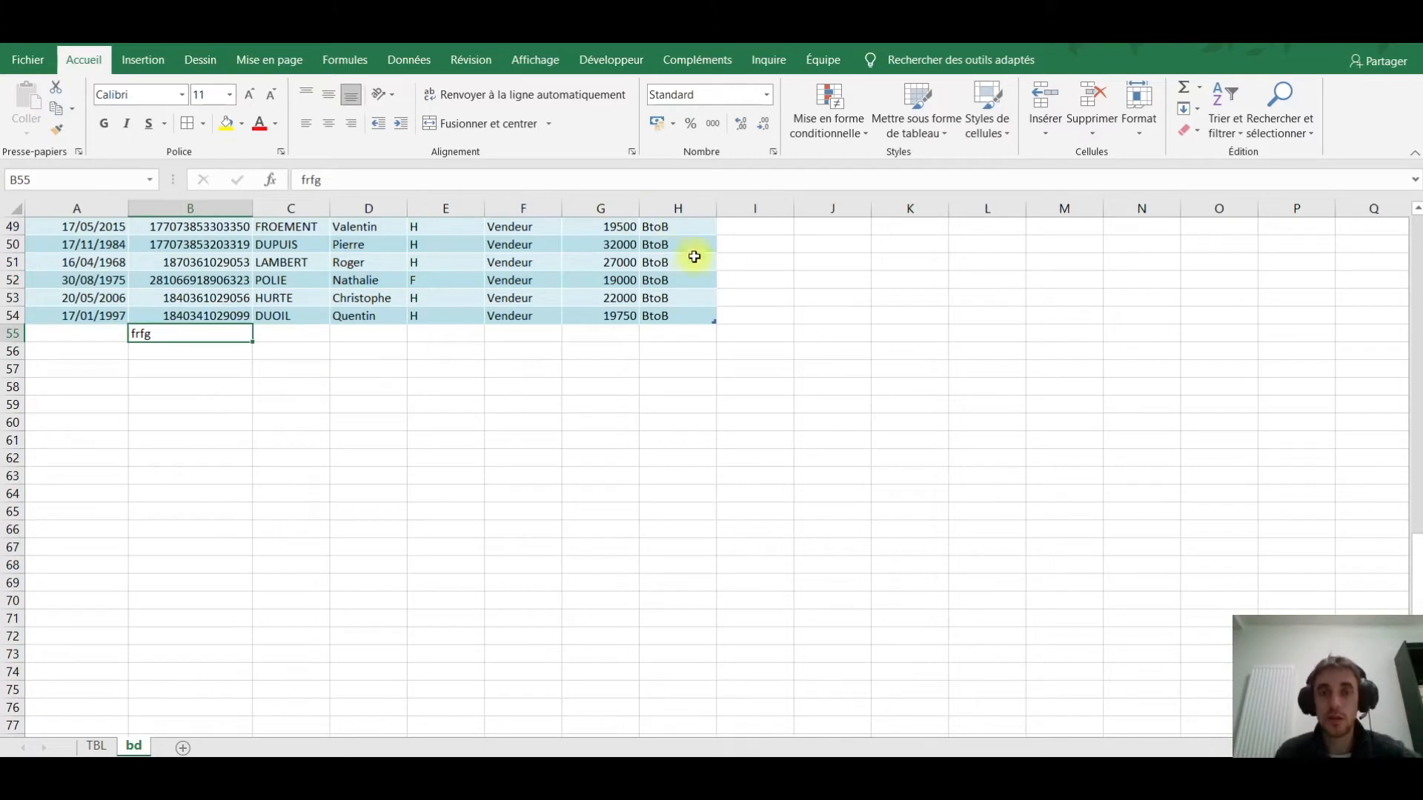
Rename the table as TblSalaire.
left_click(500, 296)
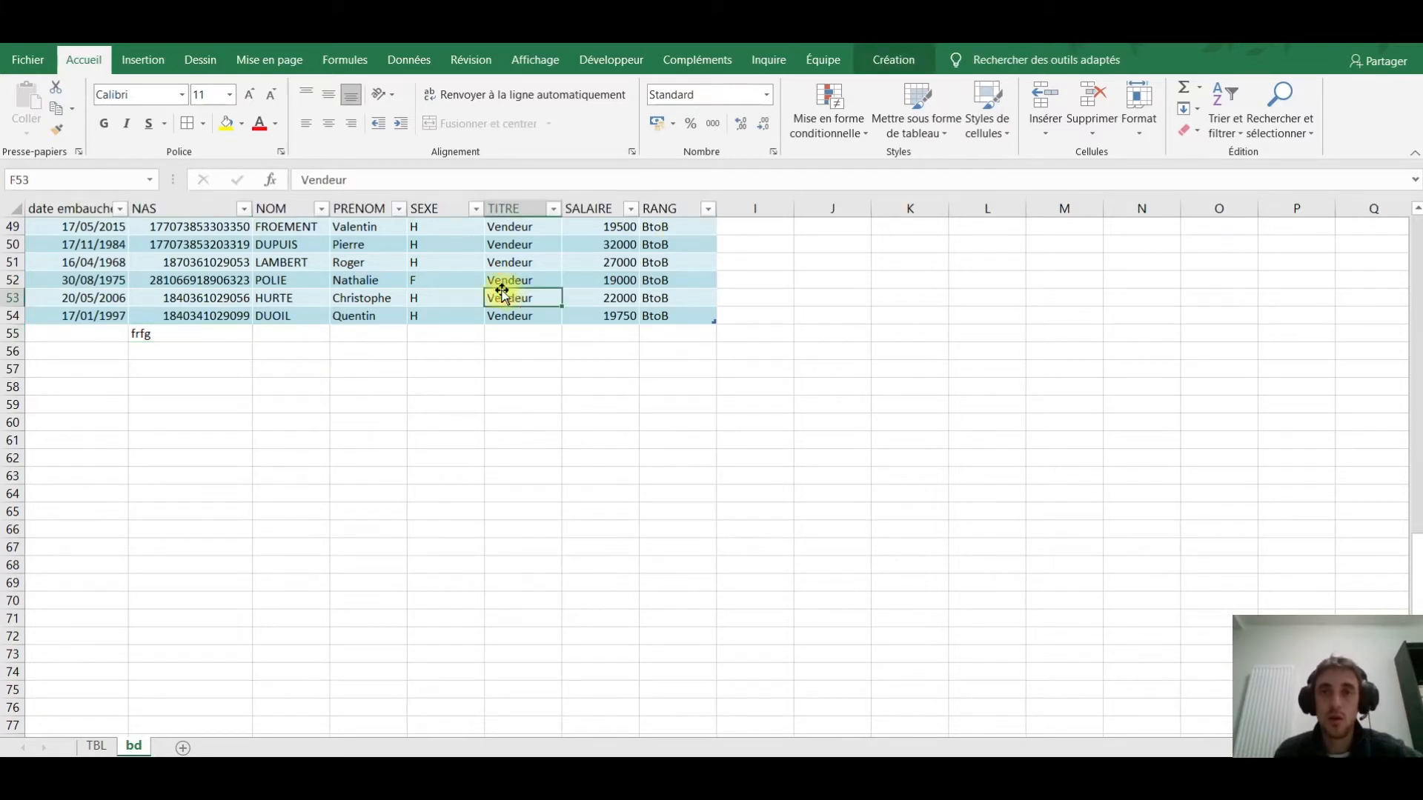
left_click(900, 58)
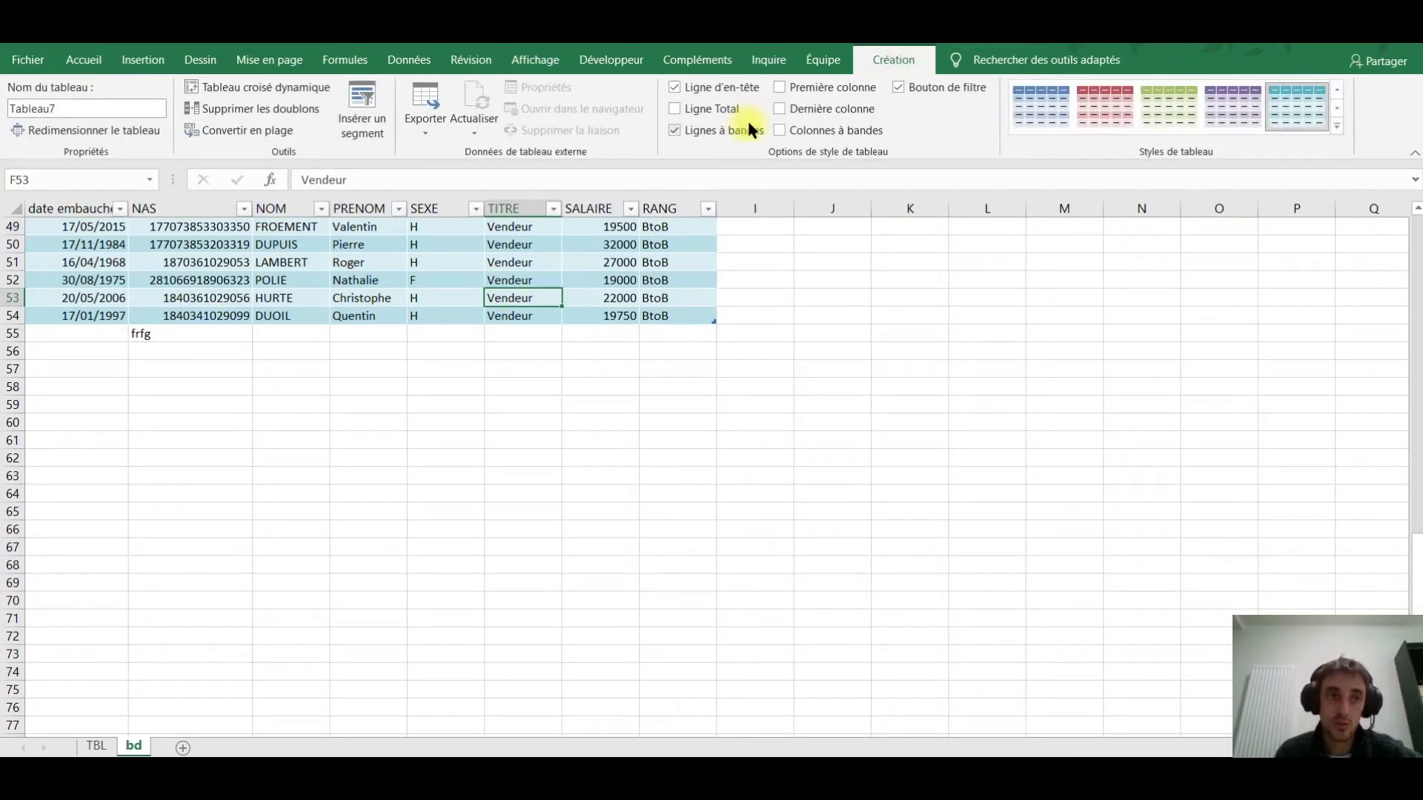
left_click(86, 106)
left_click_drag(87, 107, 15, 108)
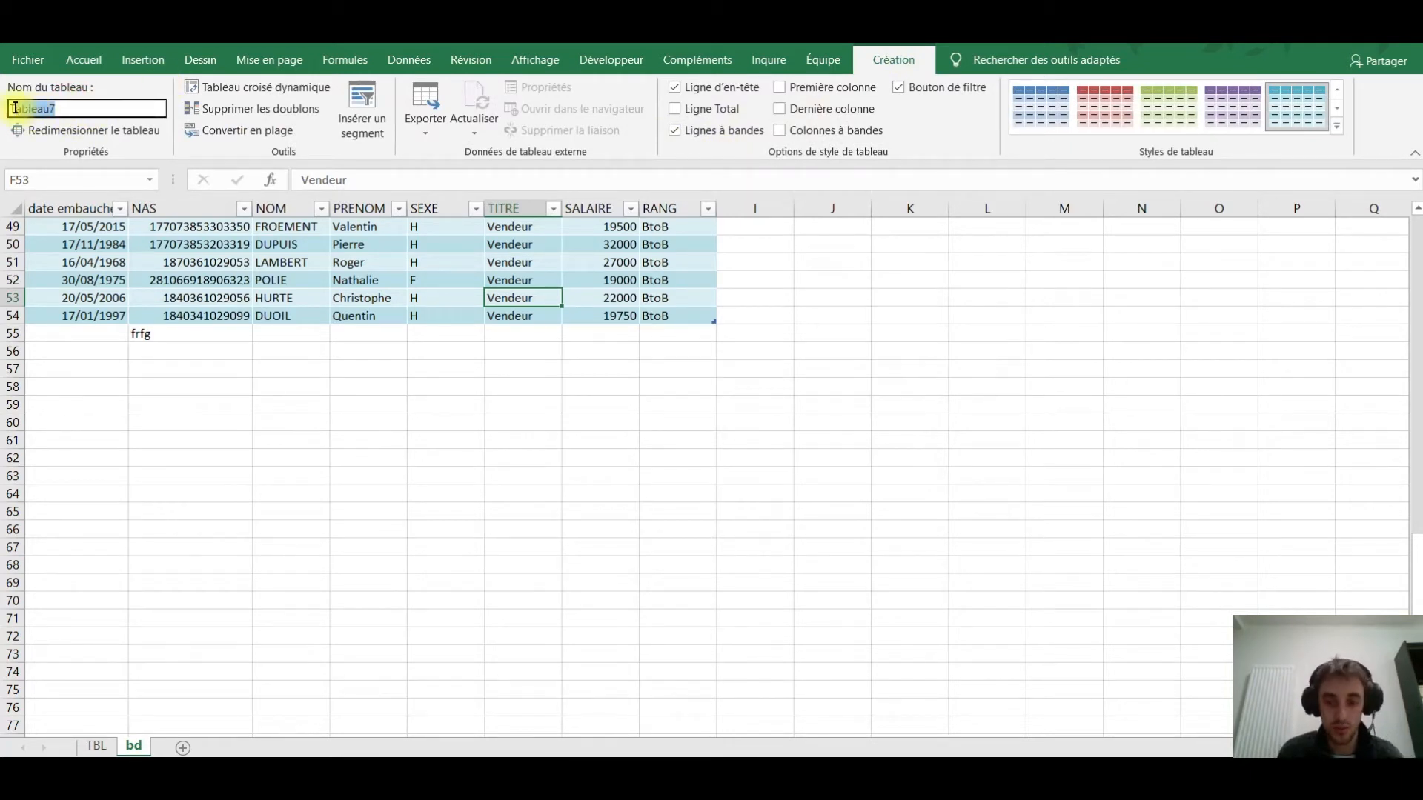
type("T")
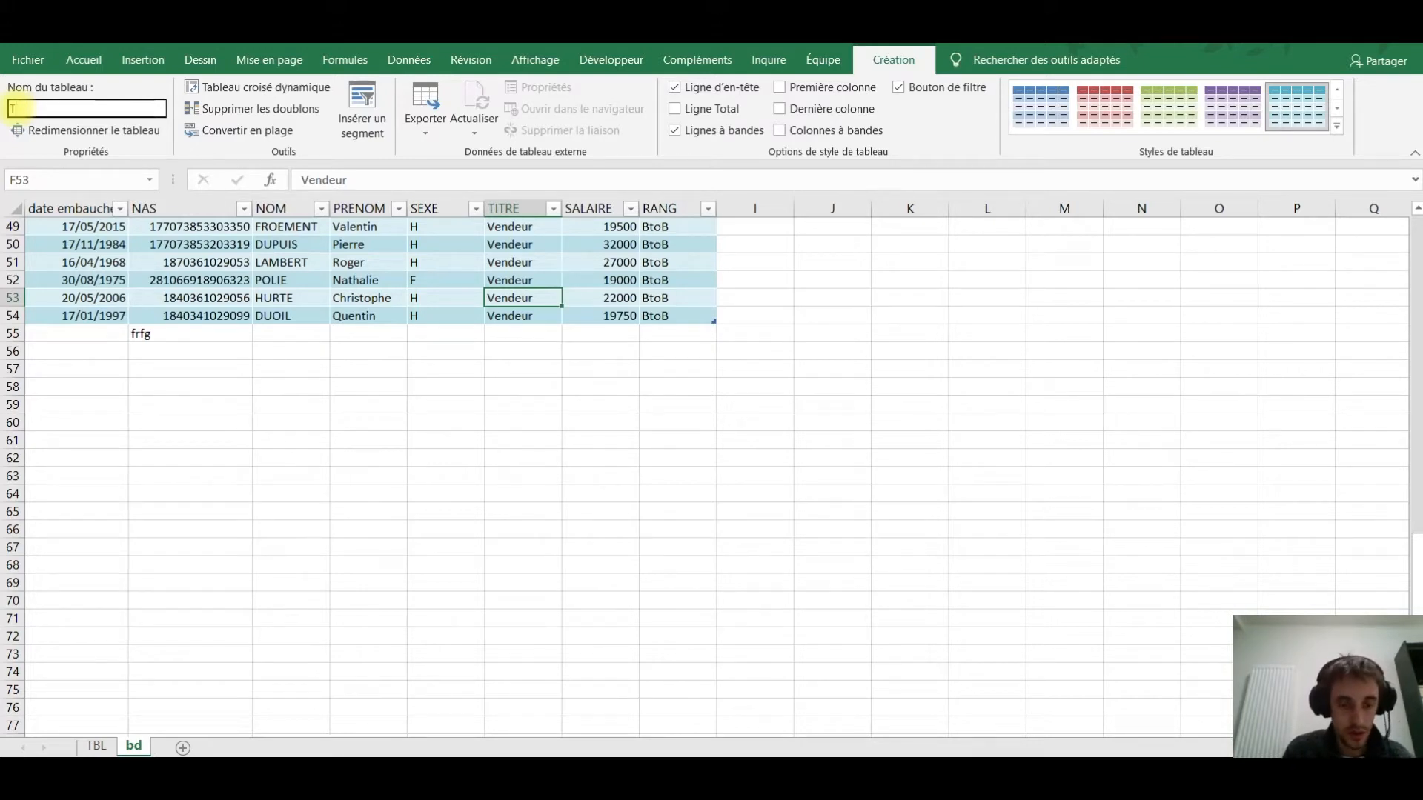
type("lcblSalaire")
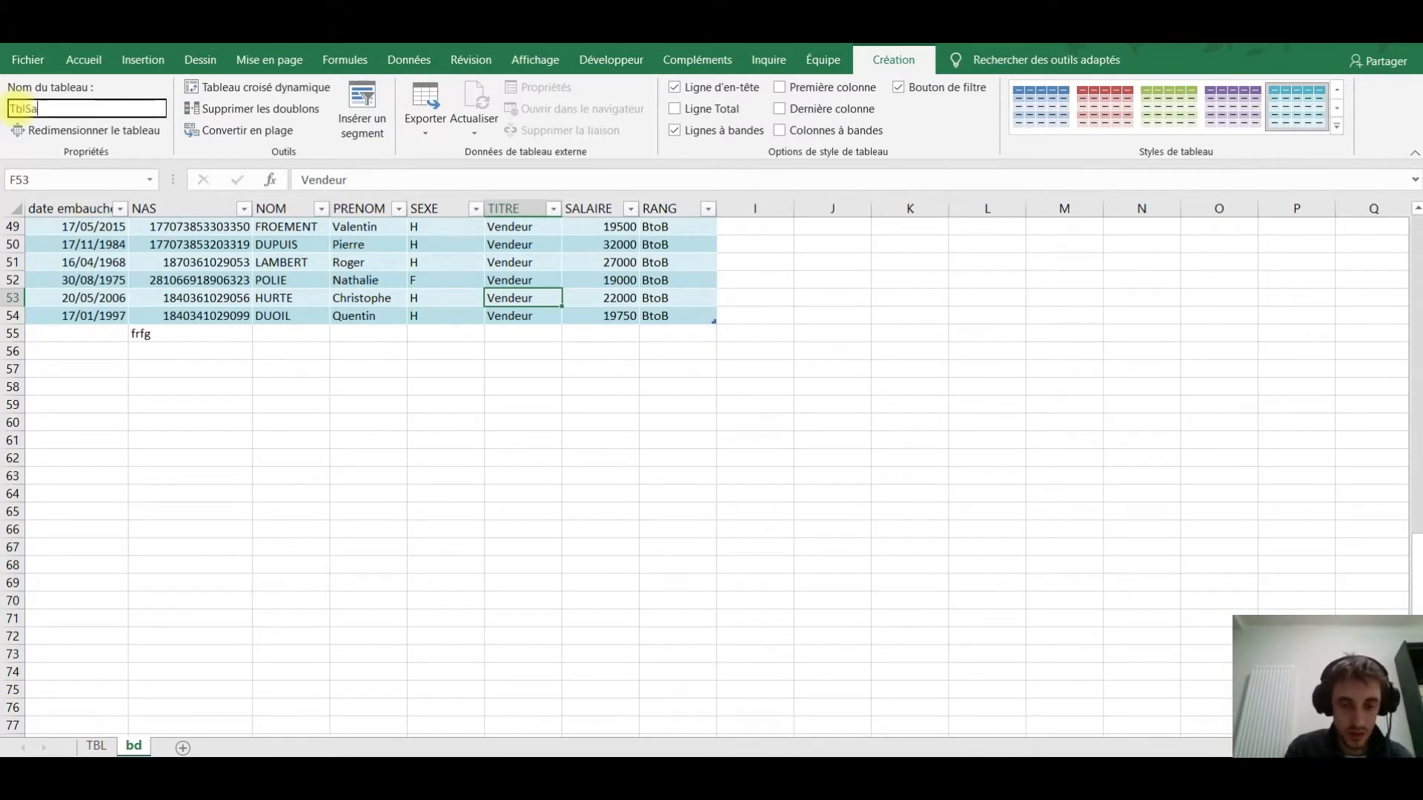
key("Return")
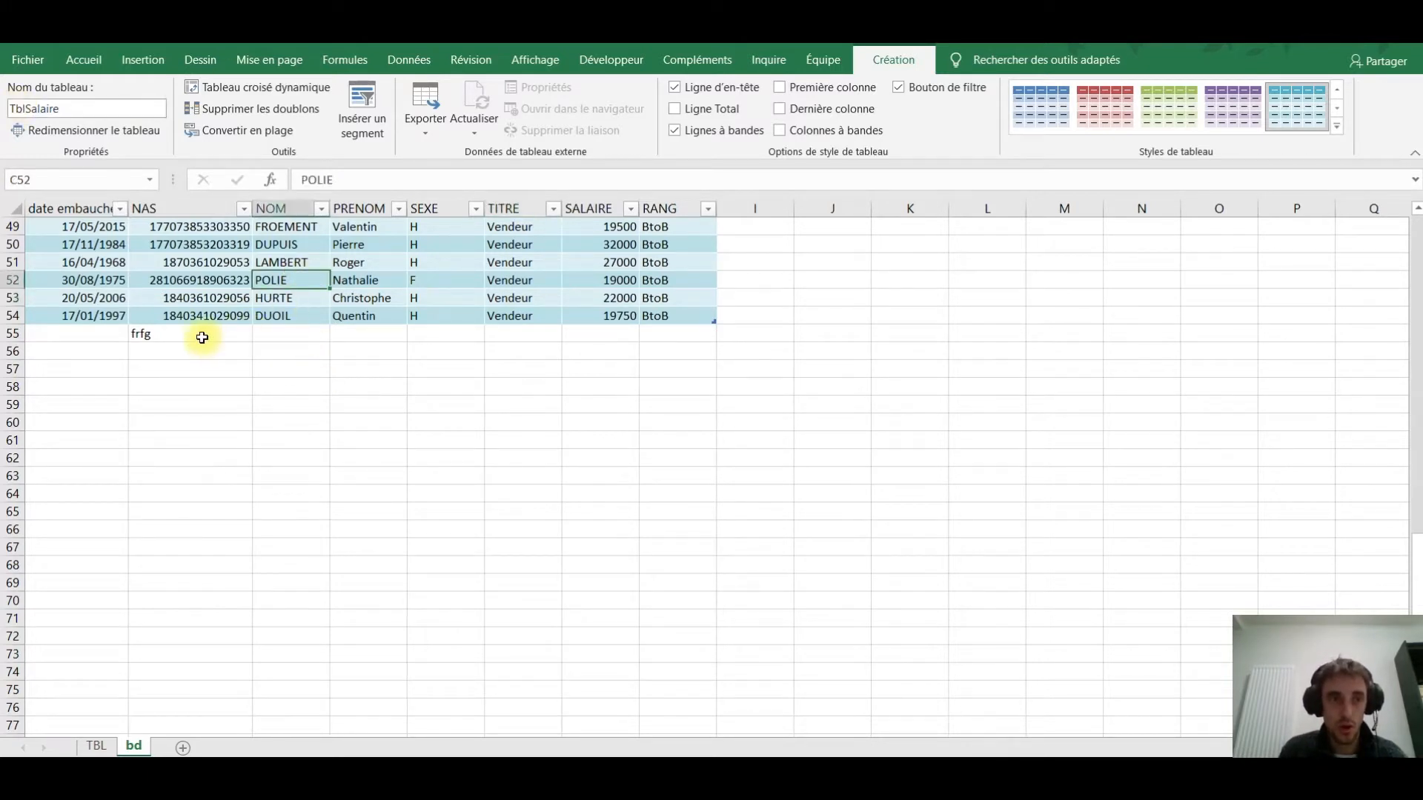
Clear the text in cell B55 below the table.
left_click(177, 335)
key("Delete")
Add a total row to the table and set the SALAIRE column's total to the average (Moyenne).
left_click(368, 298)
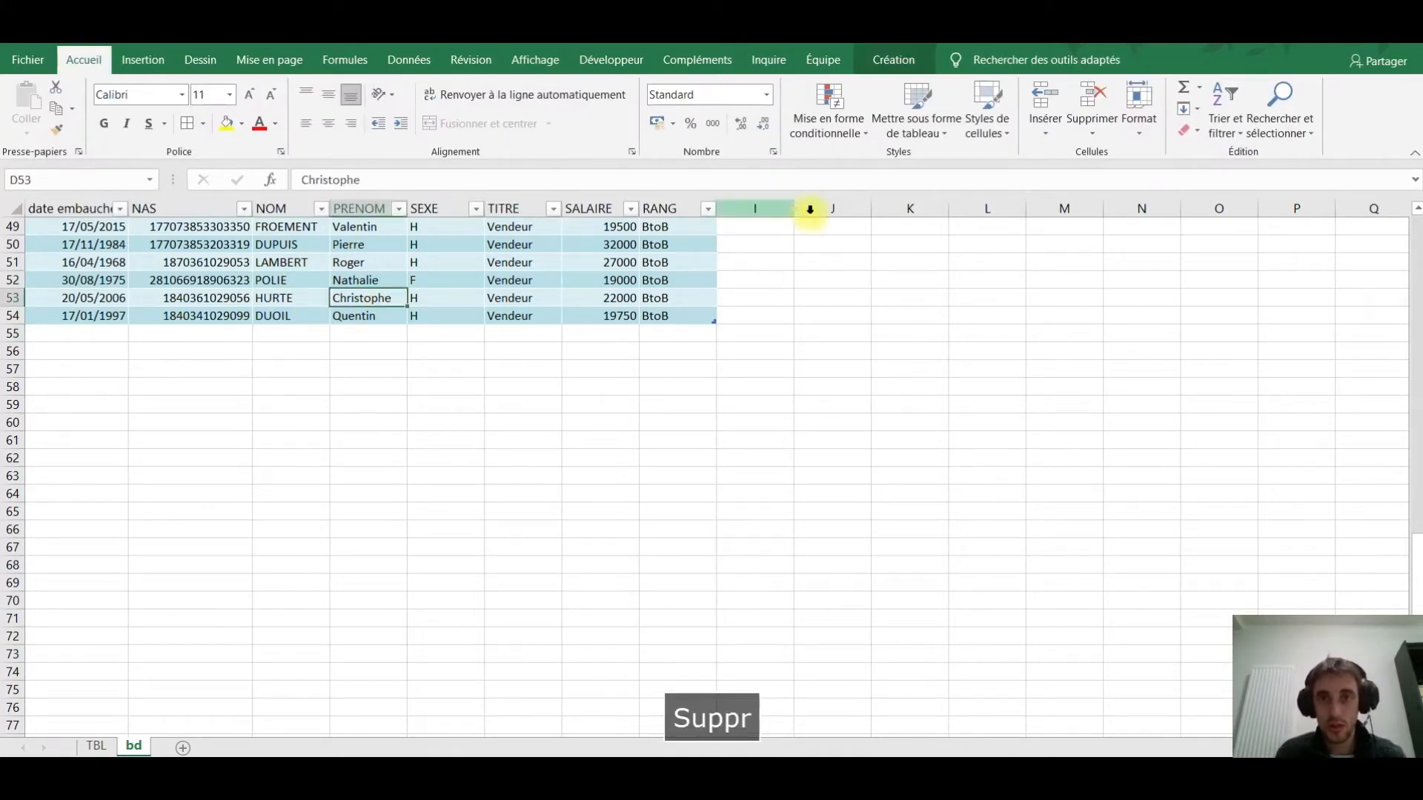
left_click(868, 58)
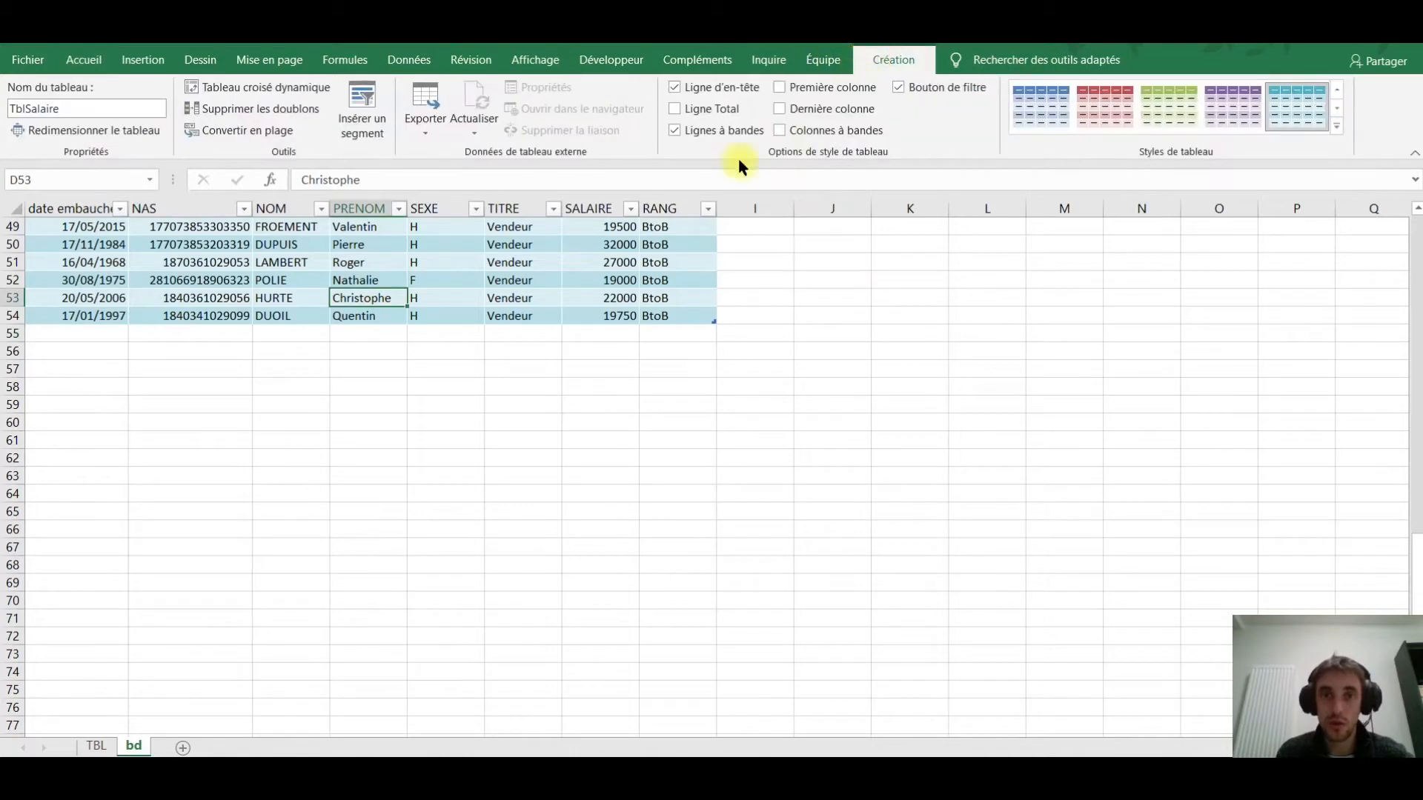
left_click(681, 109)
left_click(612, 334)
left_click(648, 332)
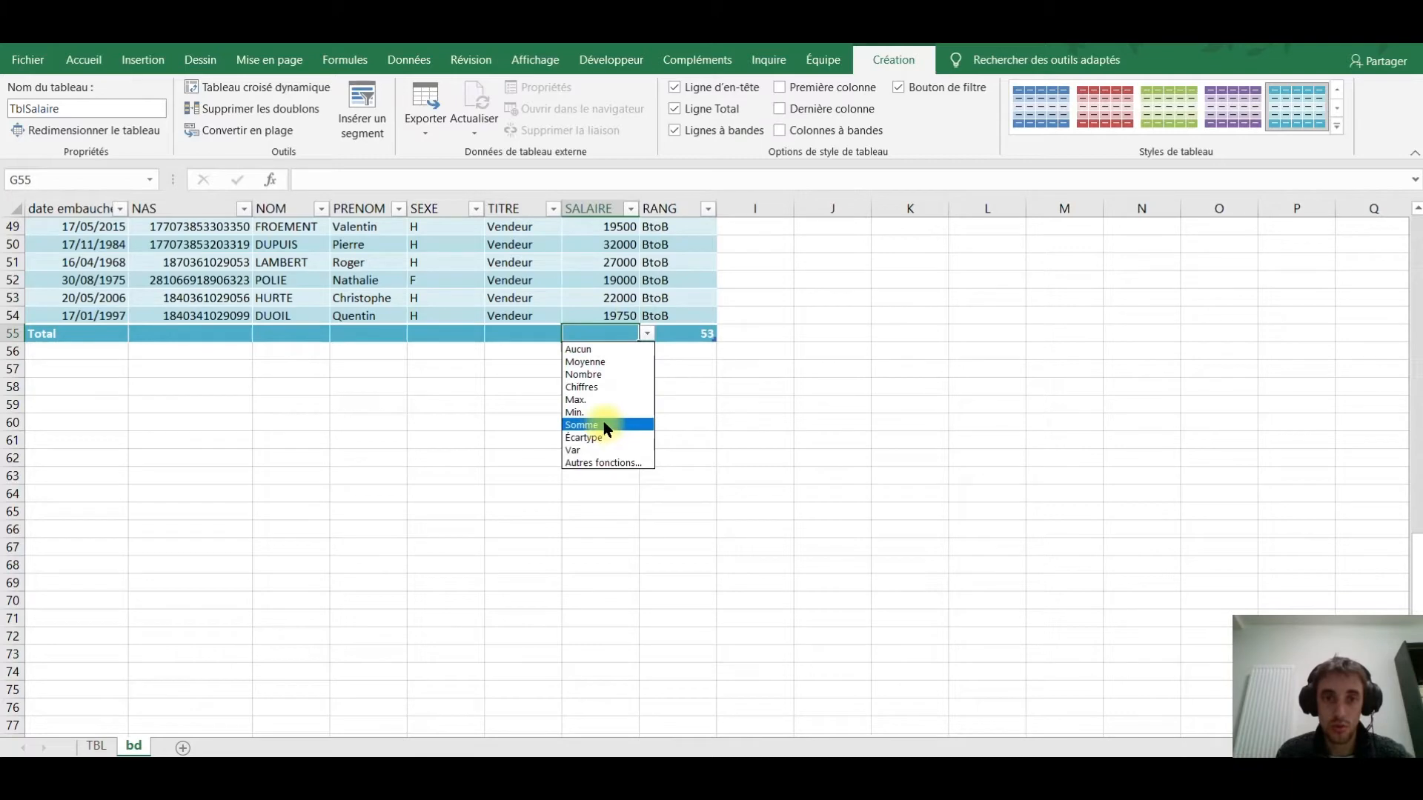
left_click(592, 363)
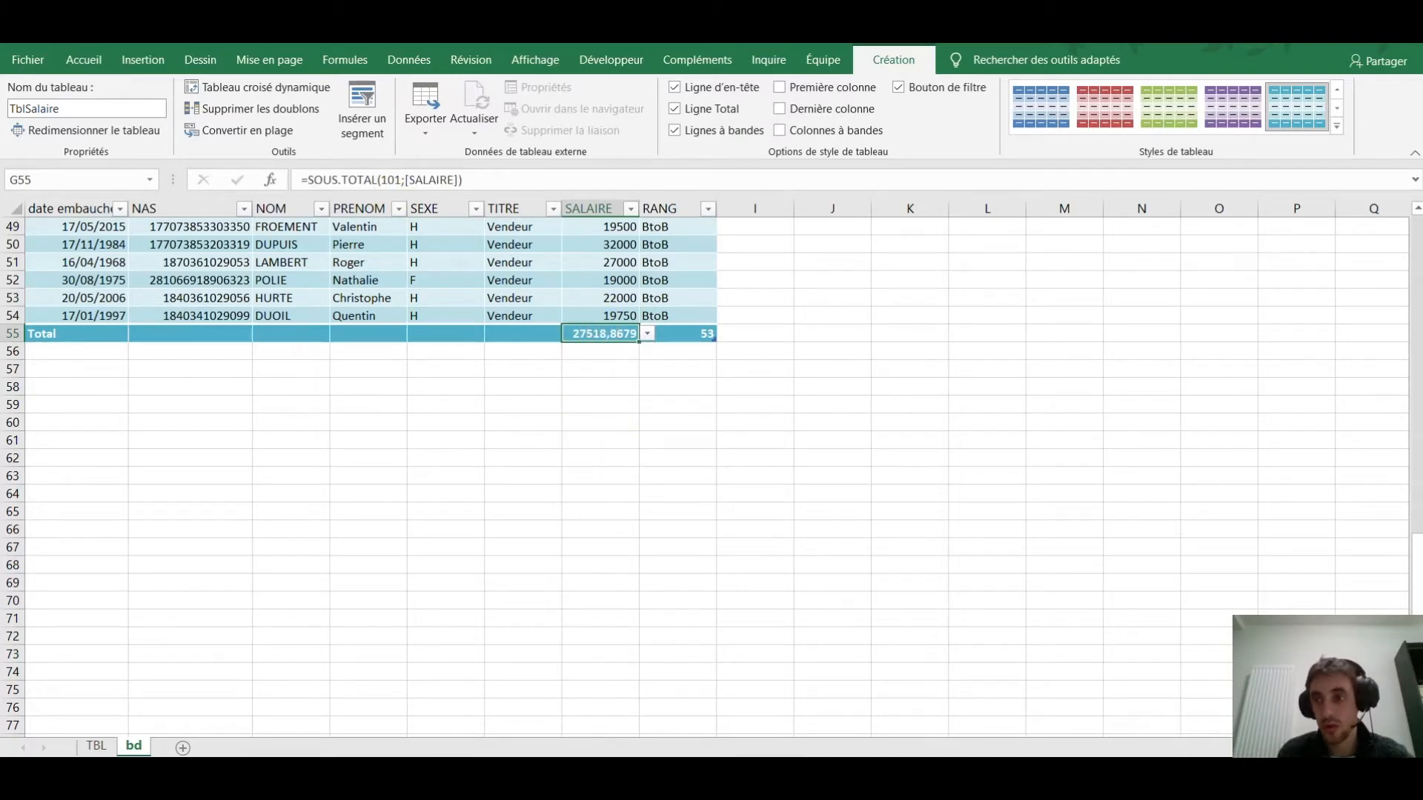
Filter the SEXE column to show only H, and check the SALAIRE average in the total row.
left_click_drag(1416, 230, 1415, 219)
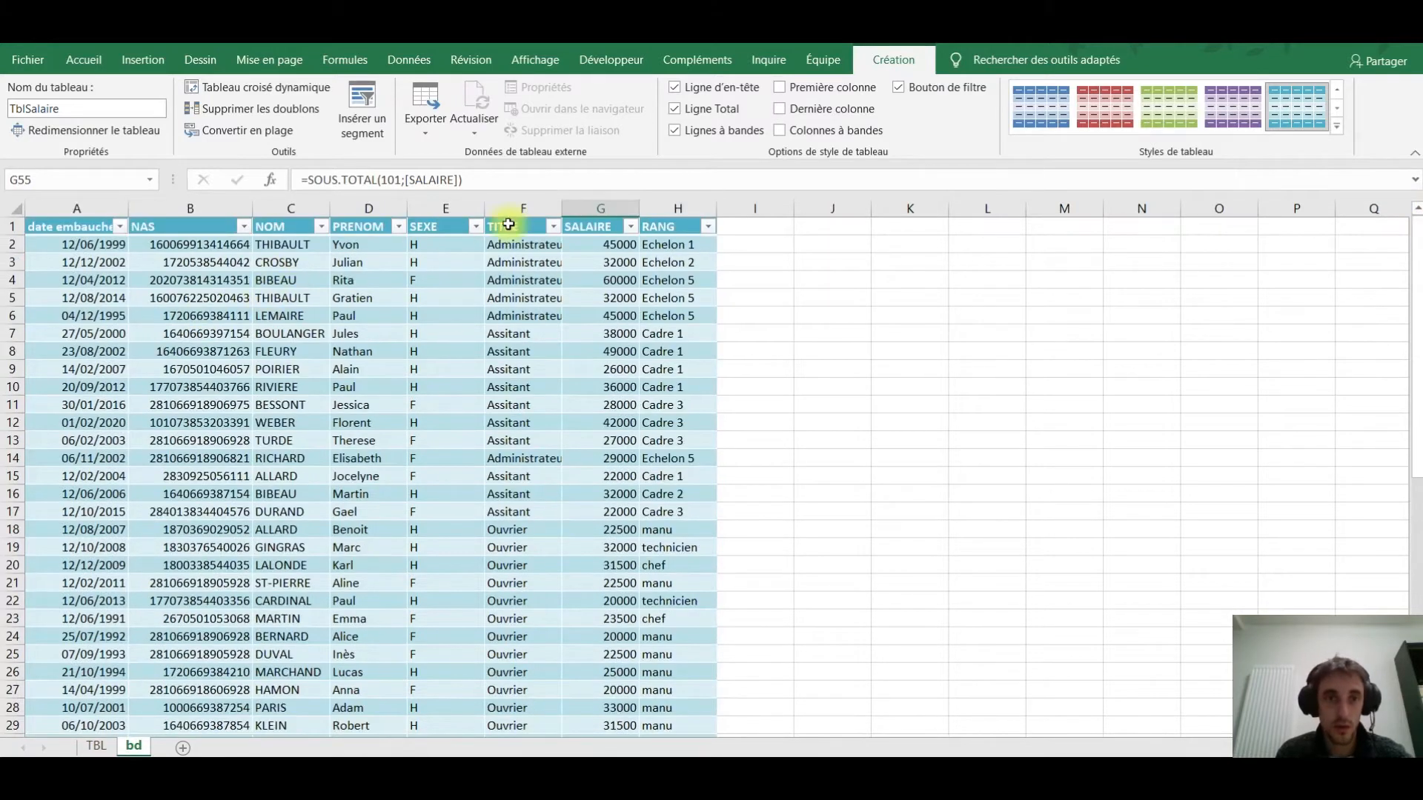
left_click(475, 226)
left_click(286, 448)
left_click(372, 604)
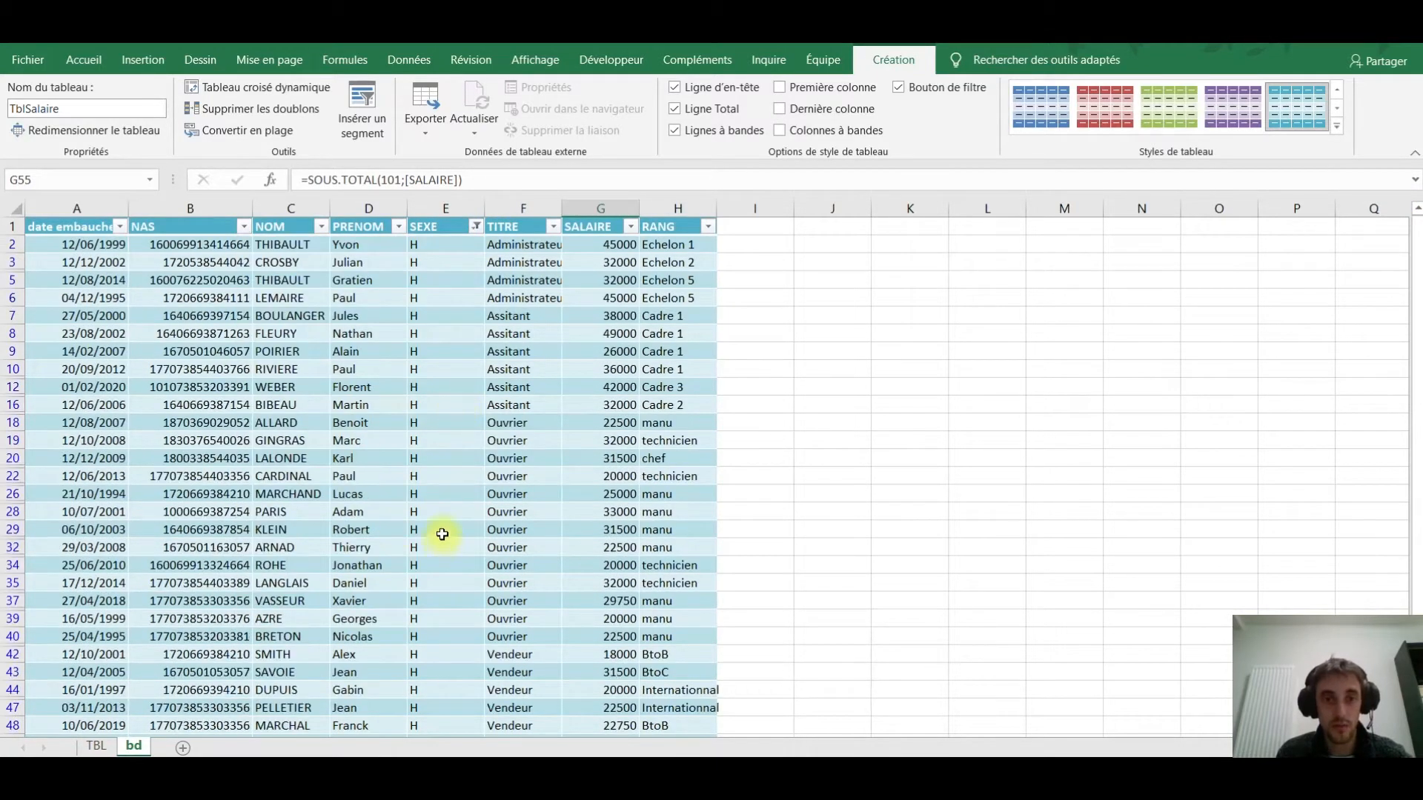
scroll(442, 535, "down", 5)
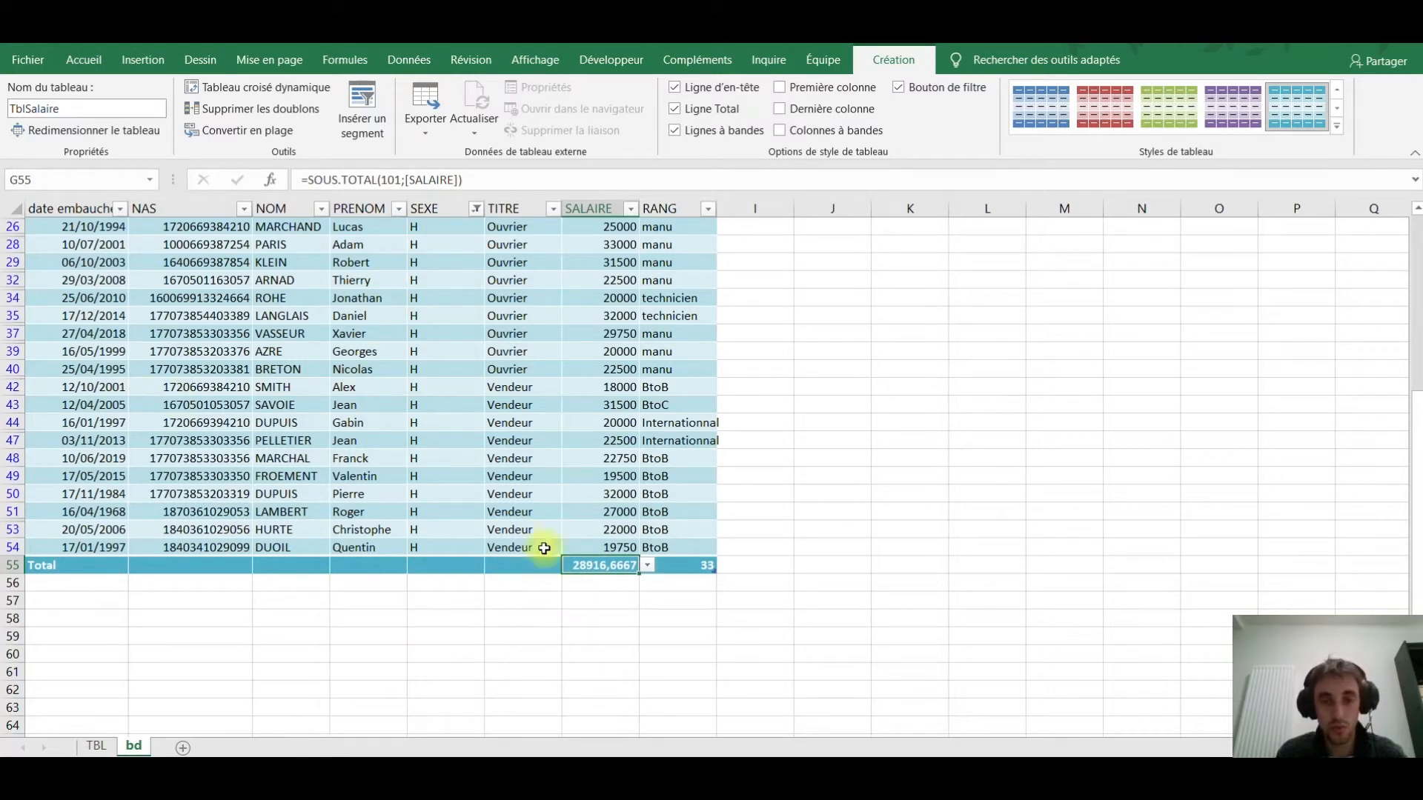
Set the PRENOM column's total to a count (Nombre) in the total row.
left_click(424, 564)
left_click(361, 567)
left_click(415, 567)
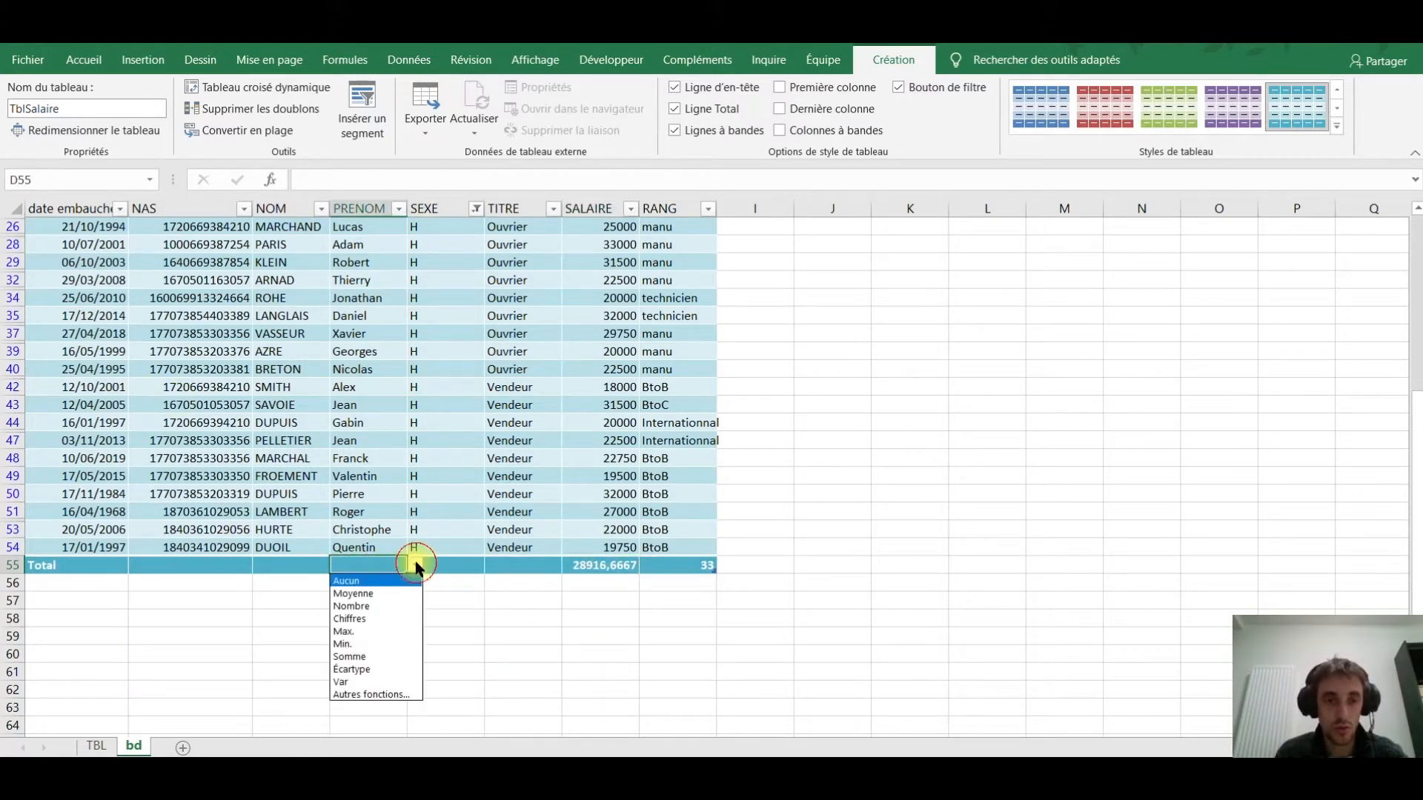
left_click(364, 606)
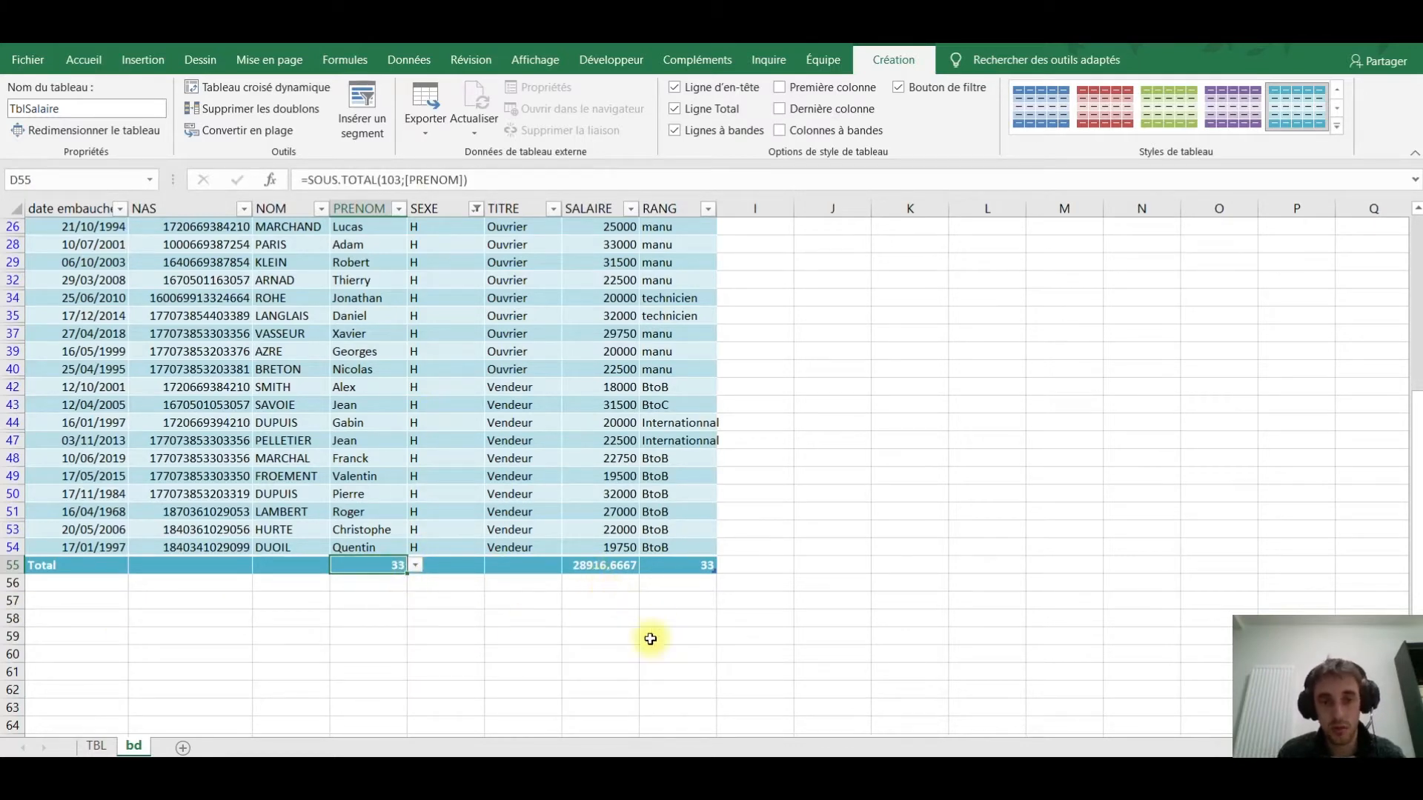
Remove the total row from the table.
left_click(596, 626)
left_click(318, 547)
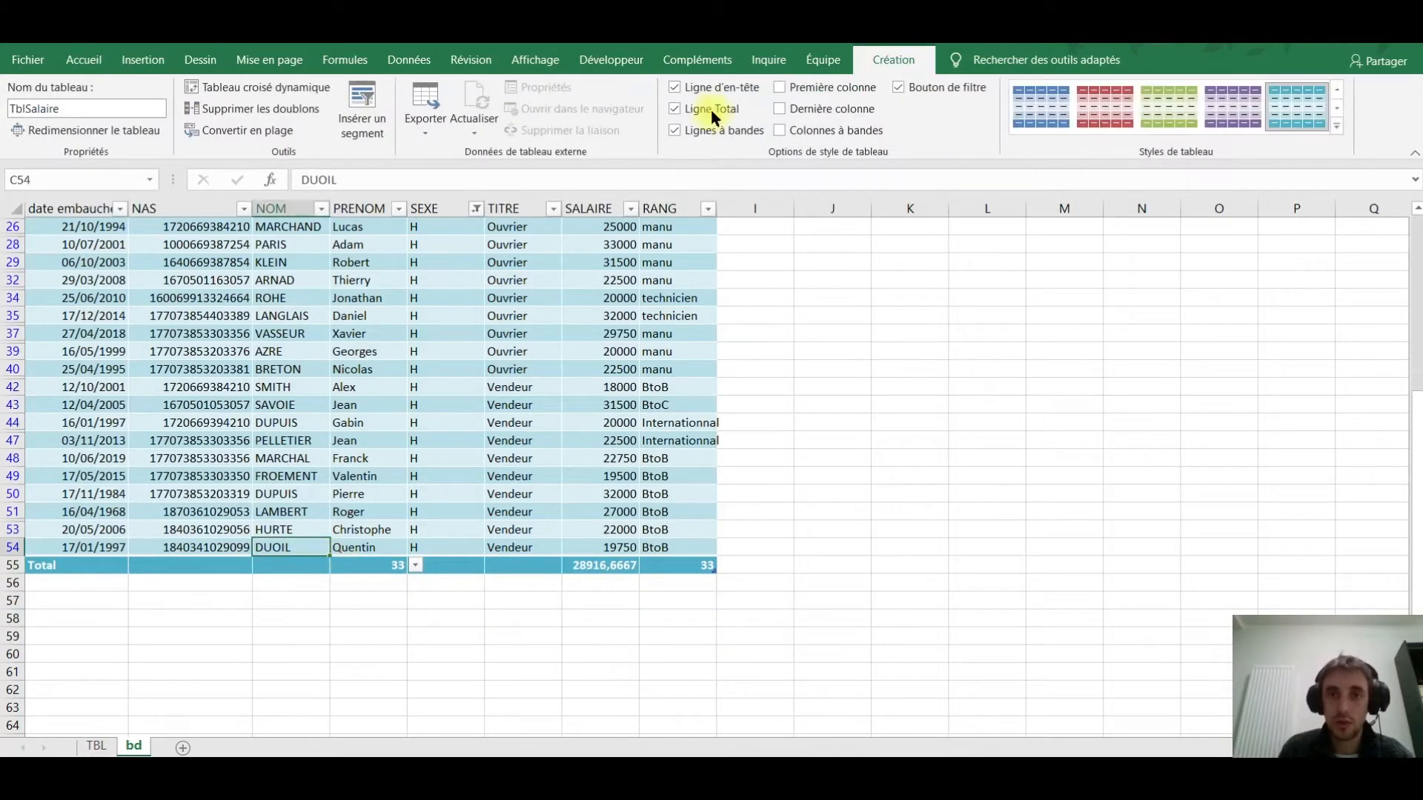
left_click(674, 109)
Include F again in the SEXE column's filter so that all rows are shown.
scroll(415, 463, "up", 5)
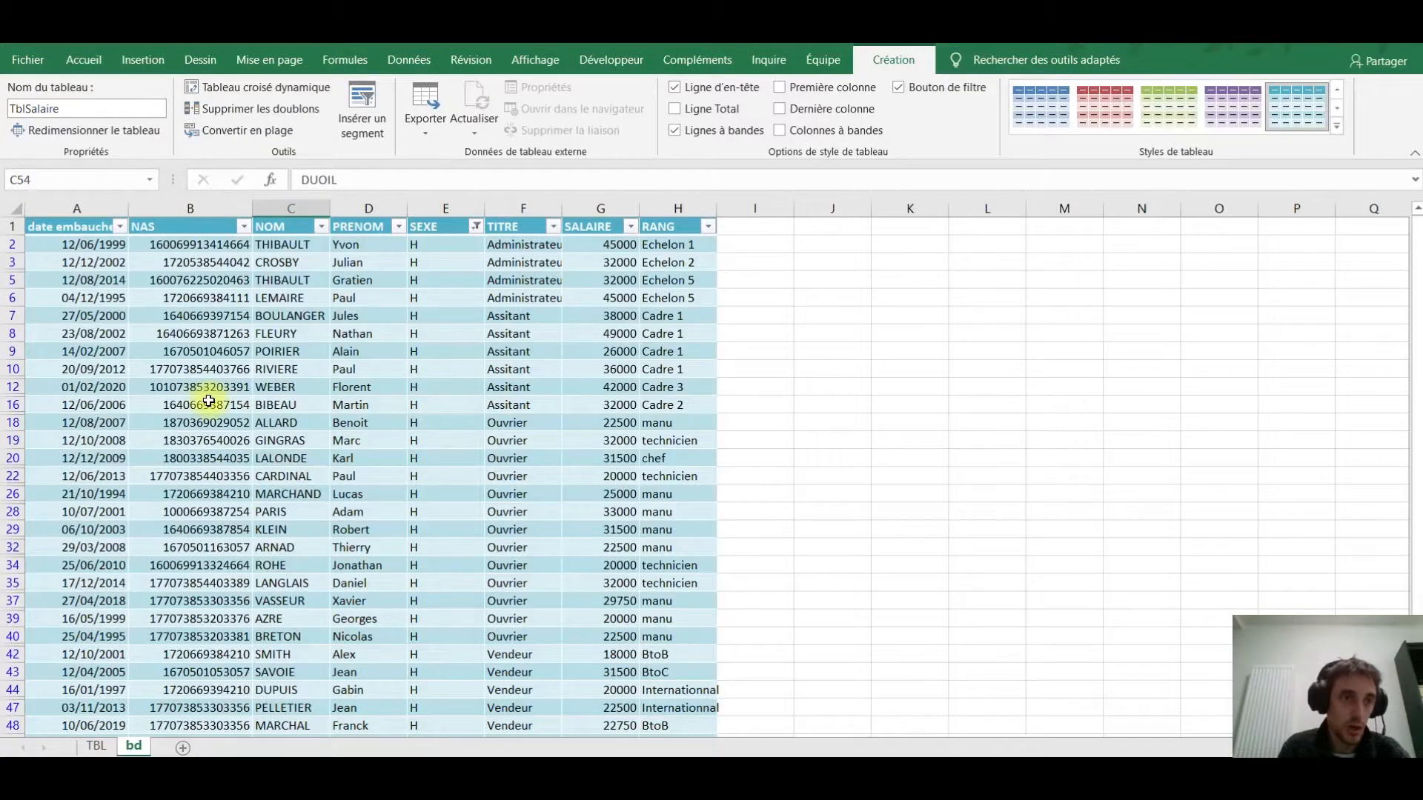
left_click(476, 230)
left_click(286, 446)
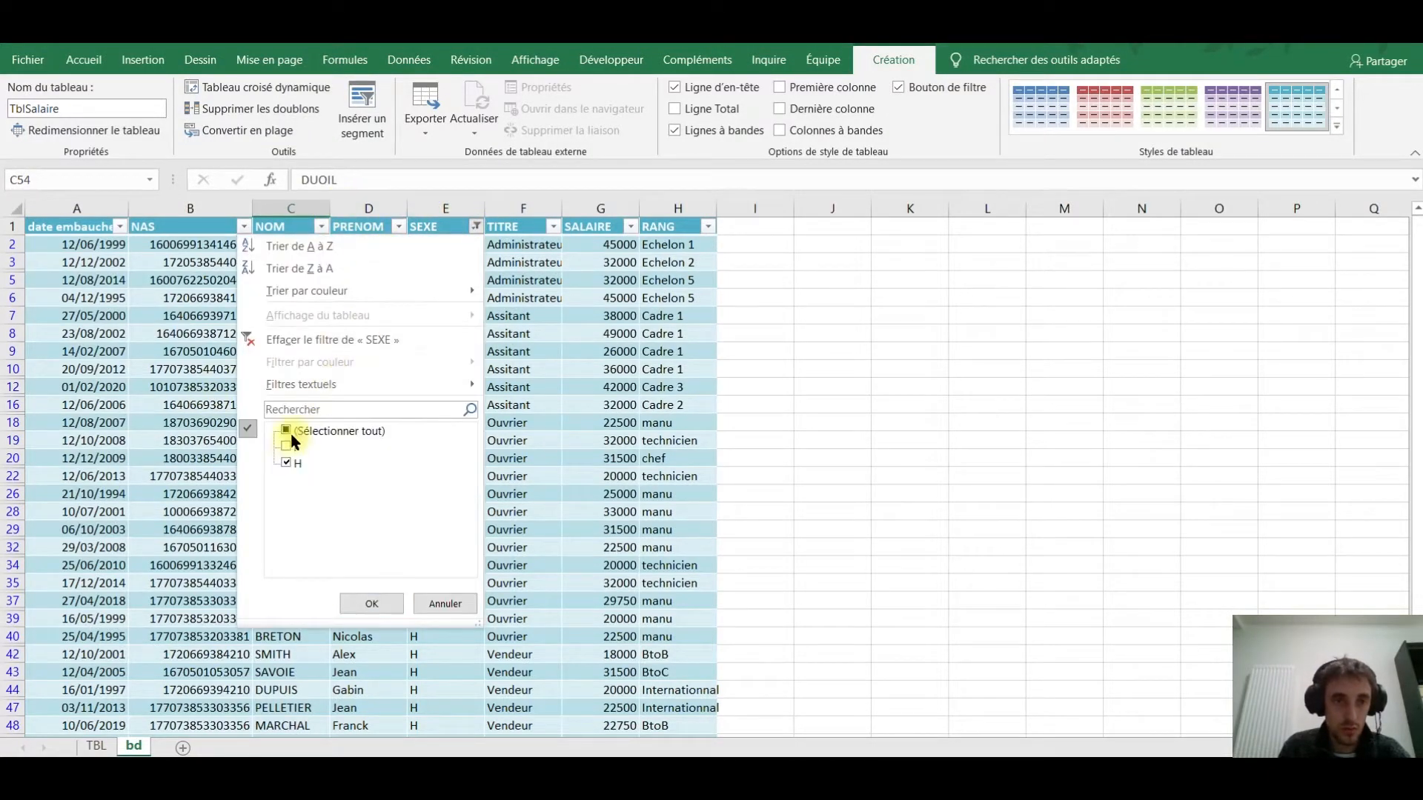
left_click(371, 603)
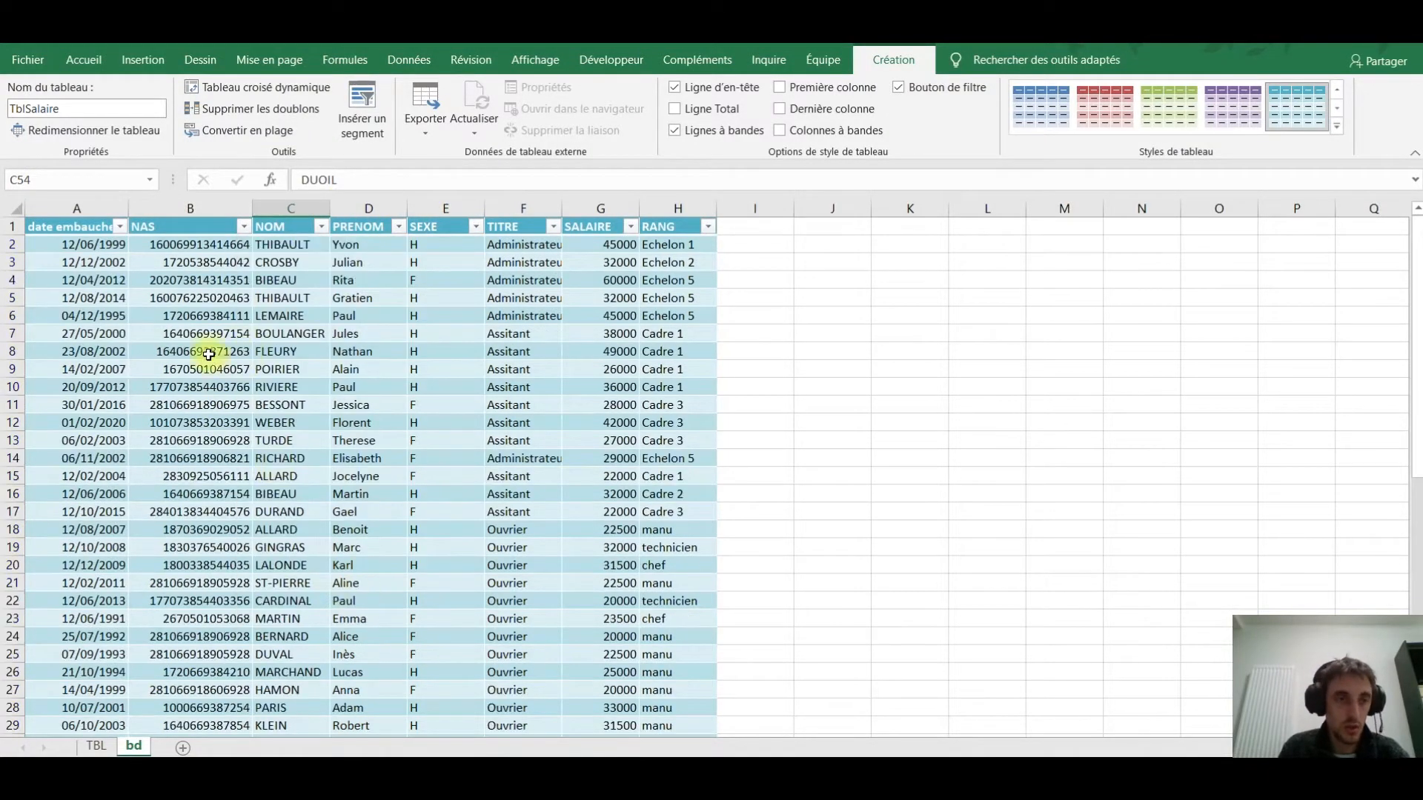
Replace the hire date in cell A2 with the text sert.
left_click(59, 247)
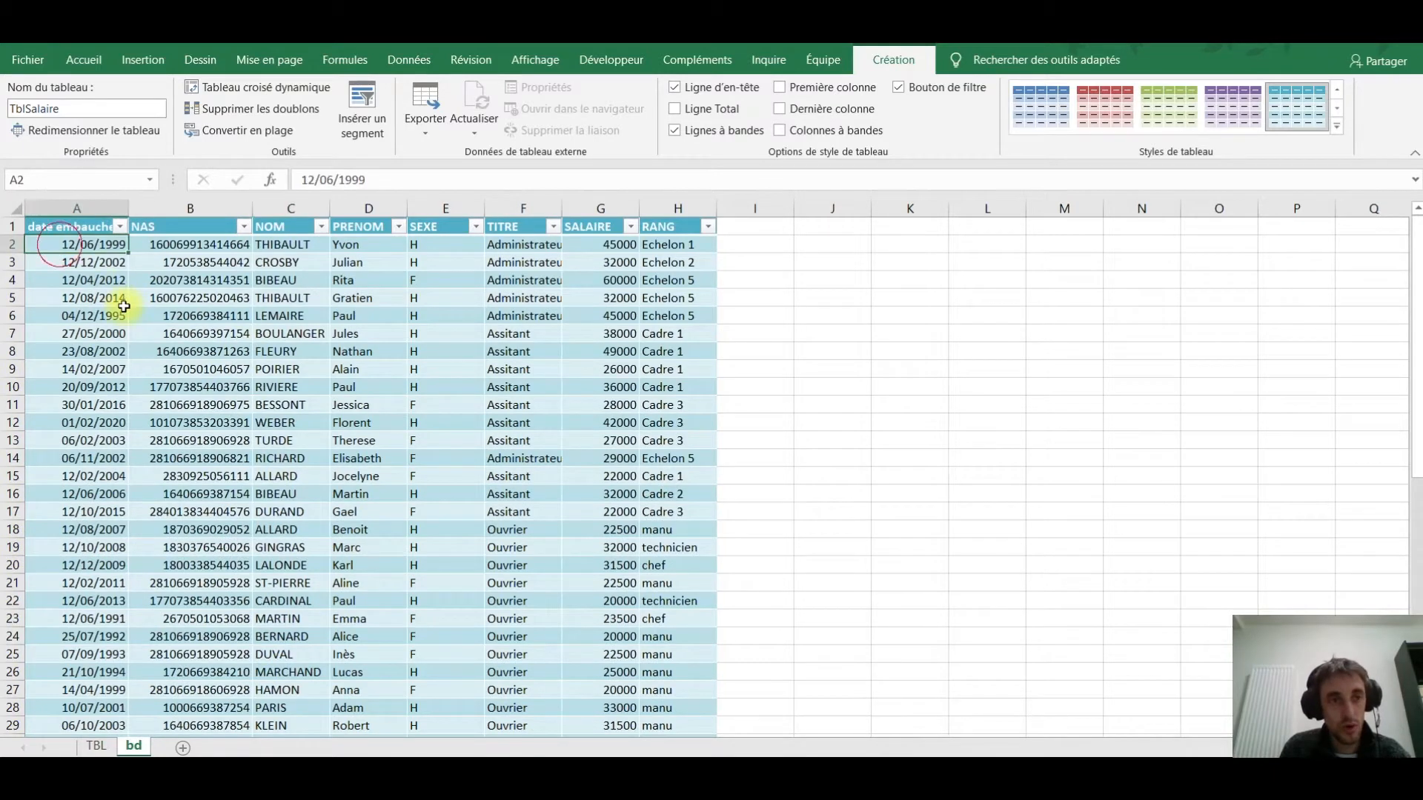
type("sert")
key("Return")
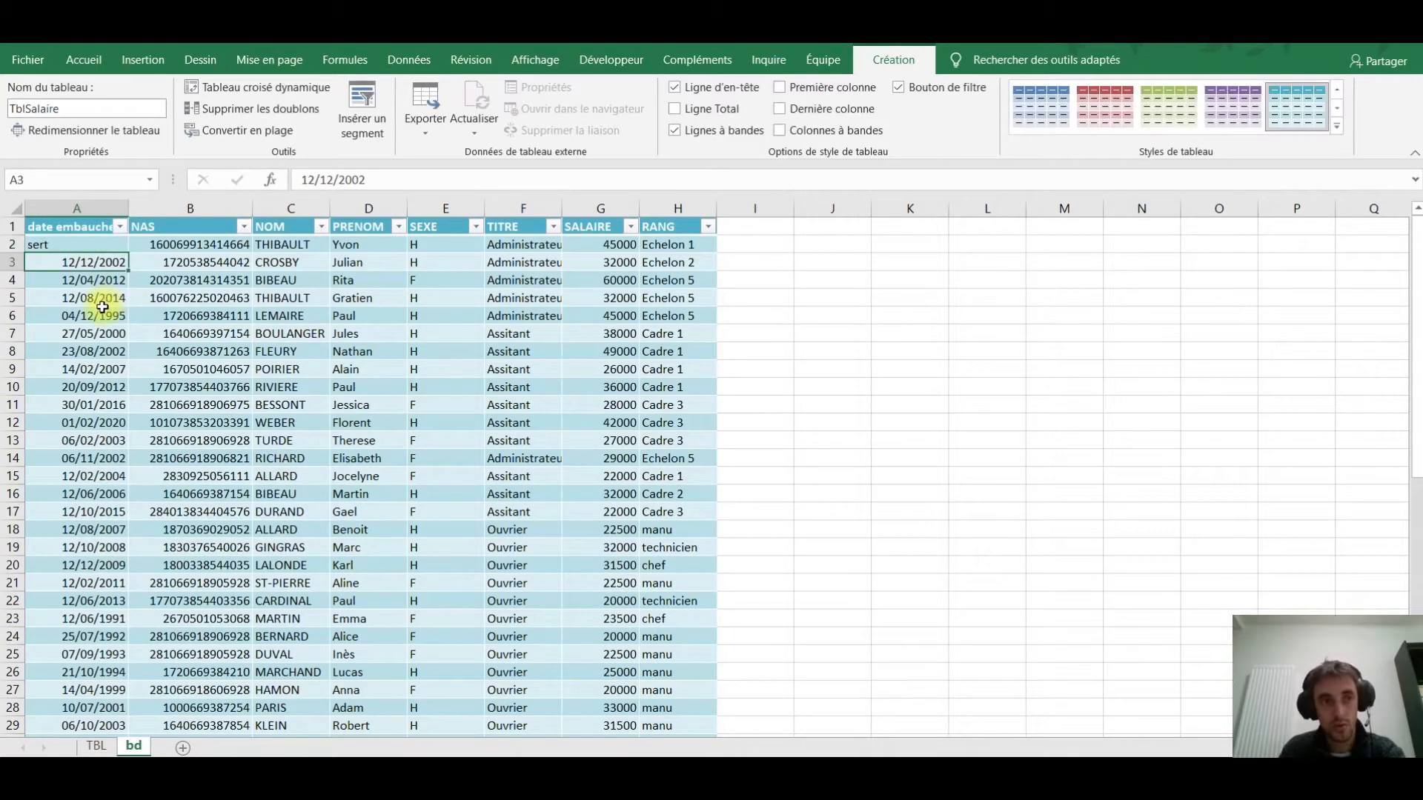
Examine how the text entry is listed among the dates in the date embauche filter, and cancel without filtering.
left_click(74, 229)
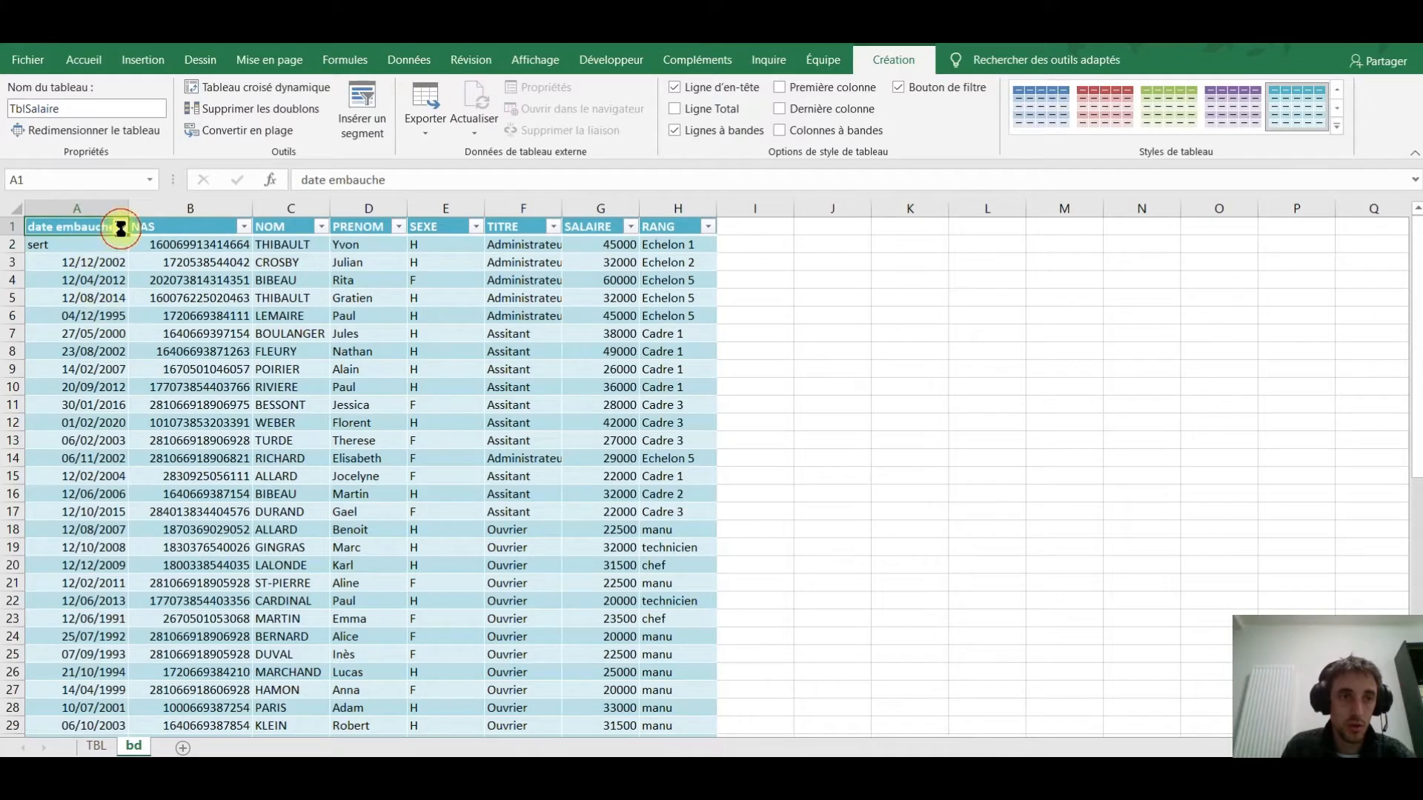
left_click(120, 226)
left_click_drag(232, 465, 222, 565)
left_click(49, 563)
left_click(208, 605)
left_click(193, 370)
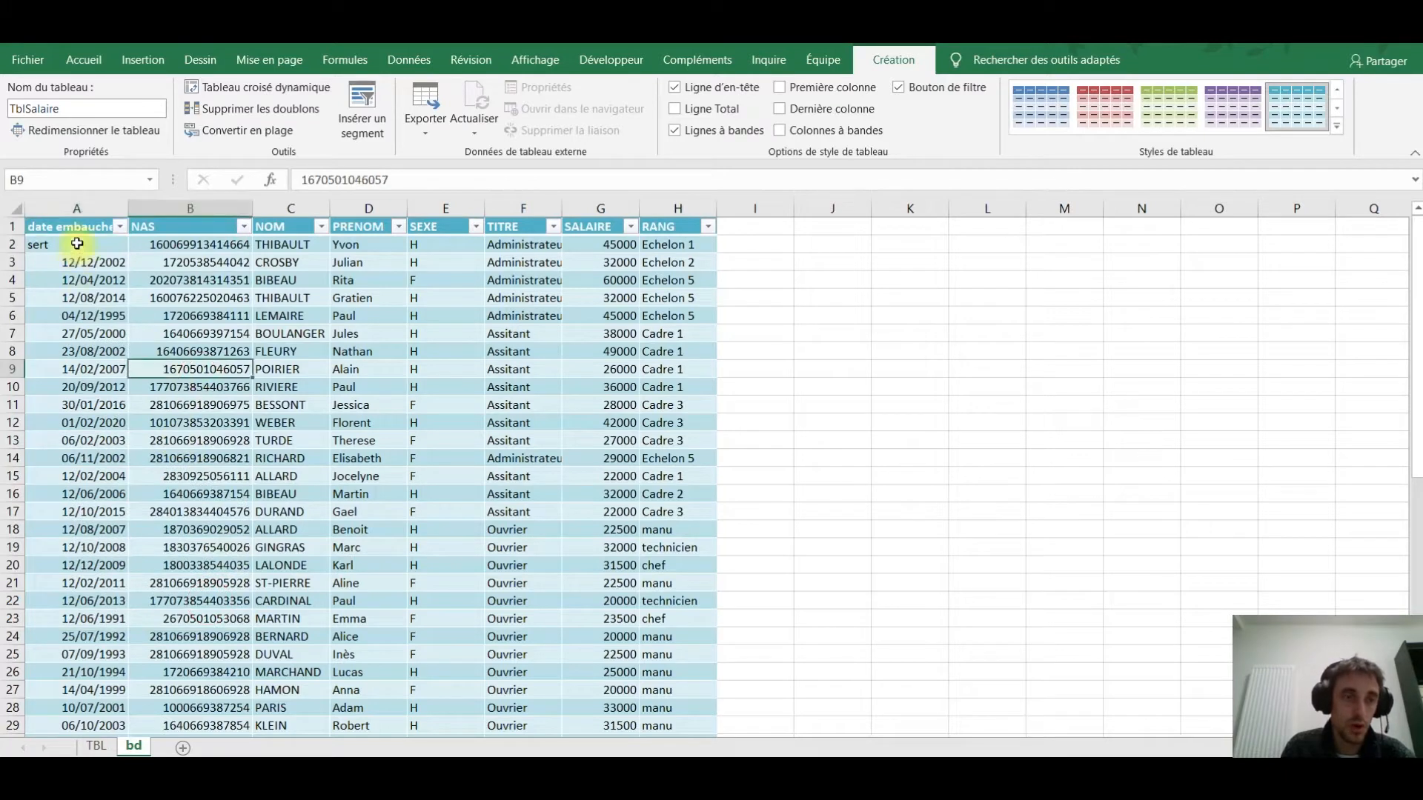
Clear cell A2, and undo the recent changes to restore its original hire date.
left_click(77, 248)
key("Delete")
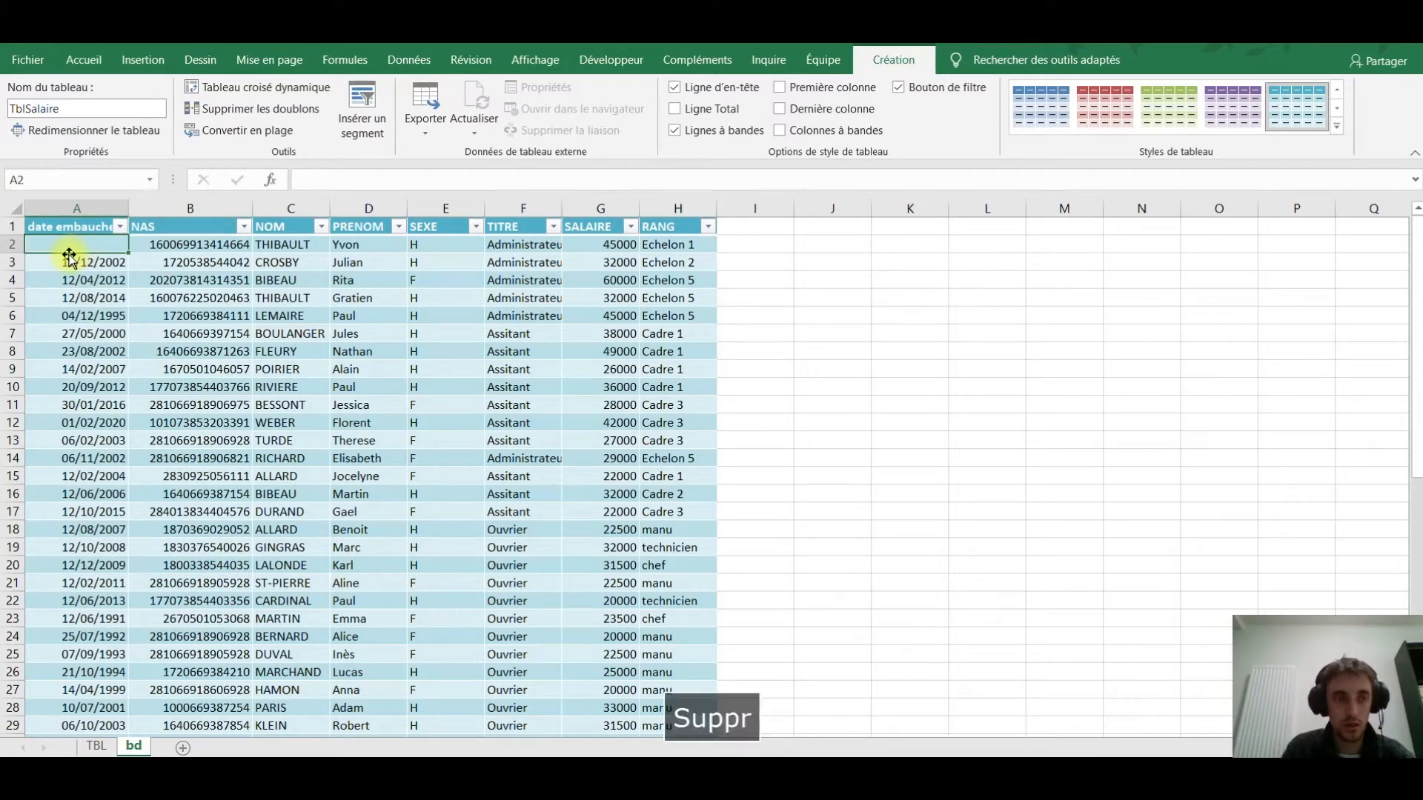
key("ctrl+z")
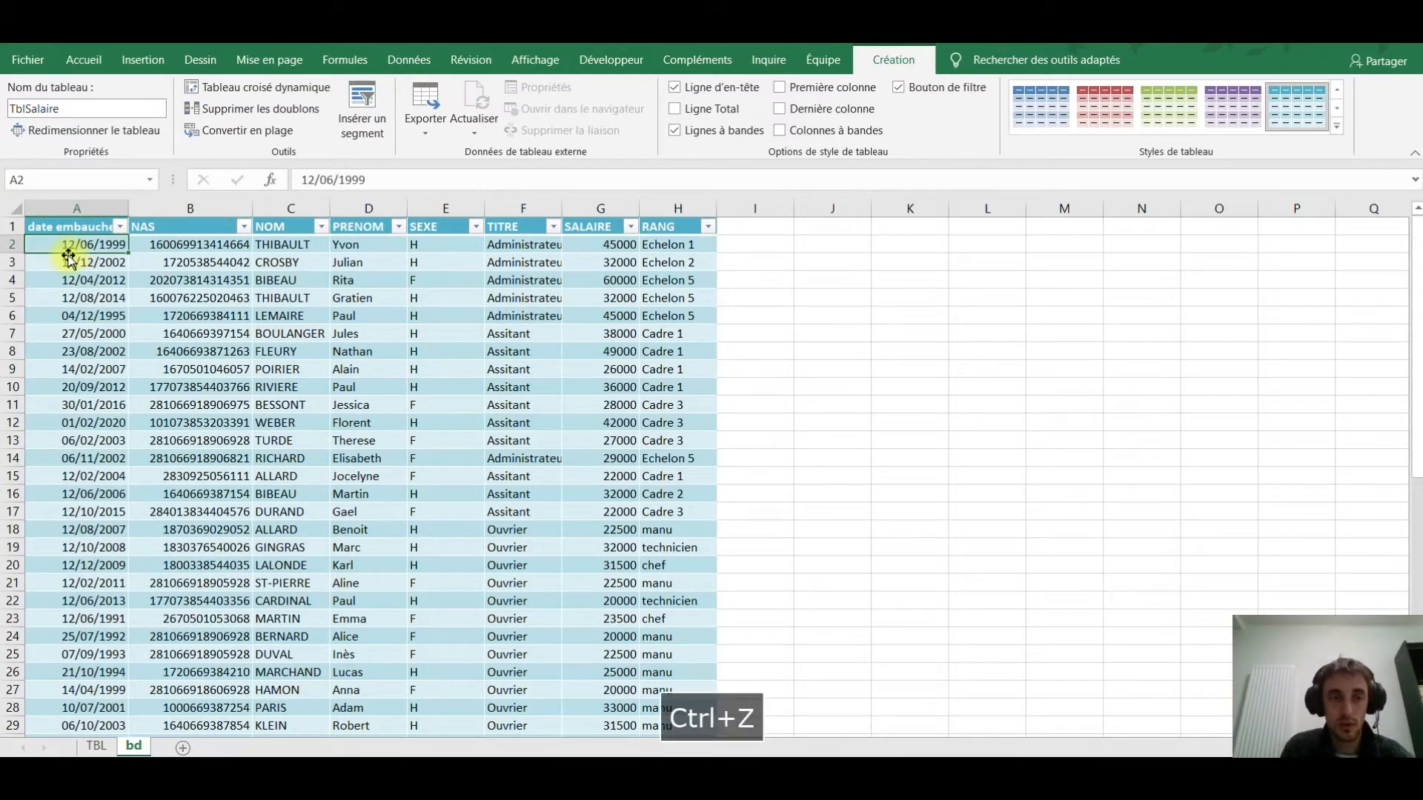
left_click(83, 281)
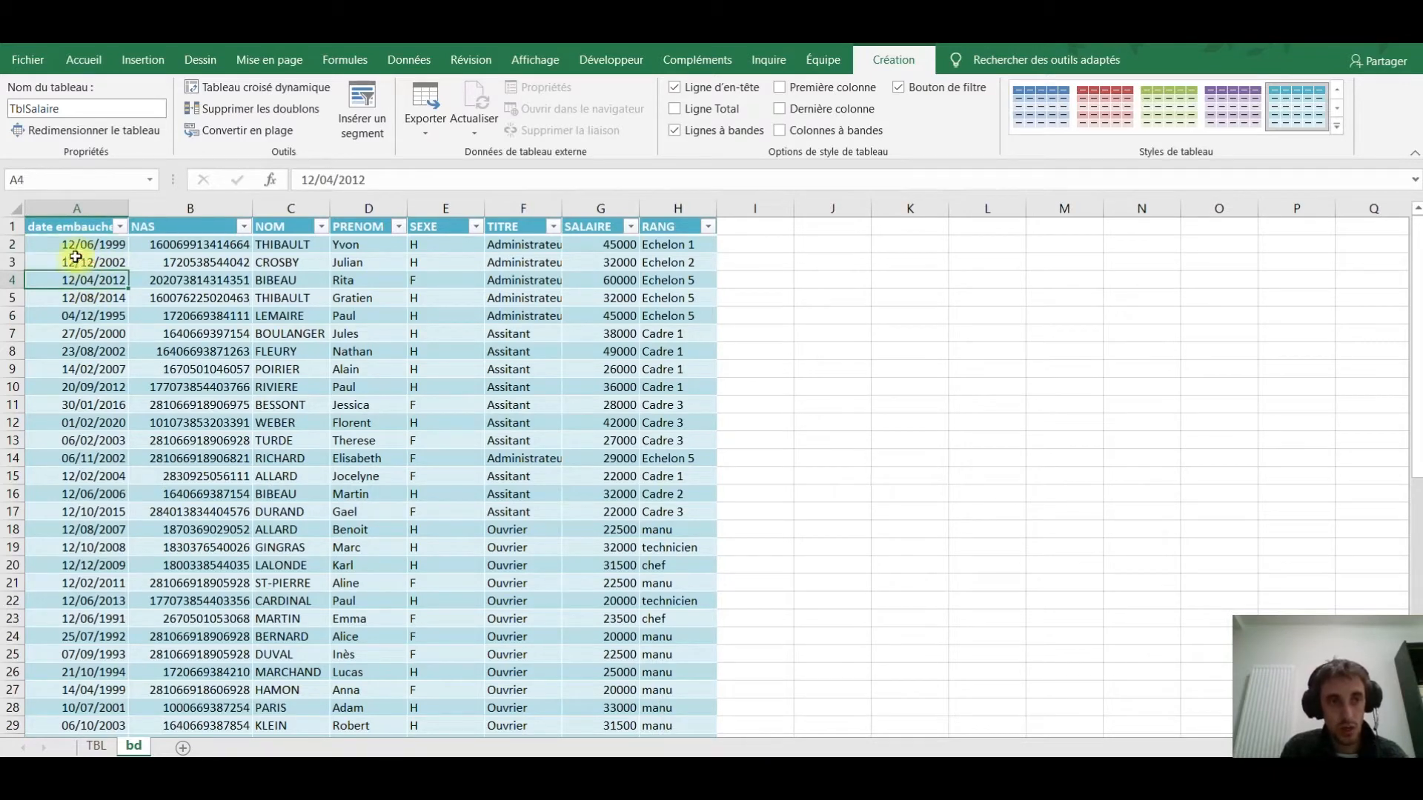
Apply data validation to the date embauche cells A2:A54, allowing only dates greater than (supérieure à) a start date.
left_click(73, 246)
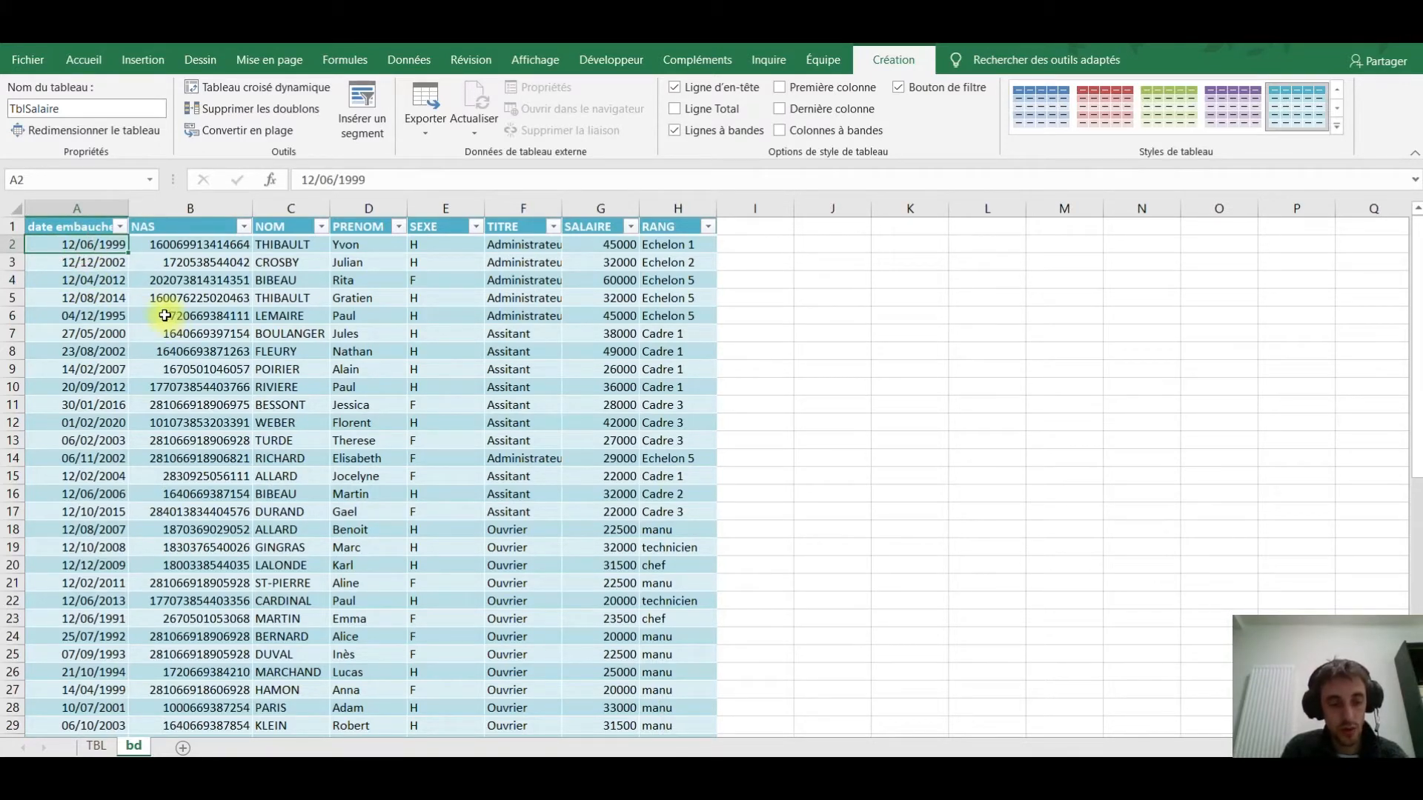
key("ctrl+shift+Down")
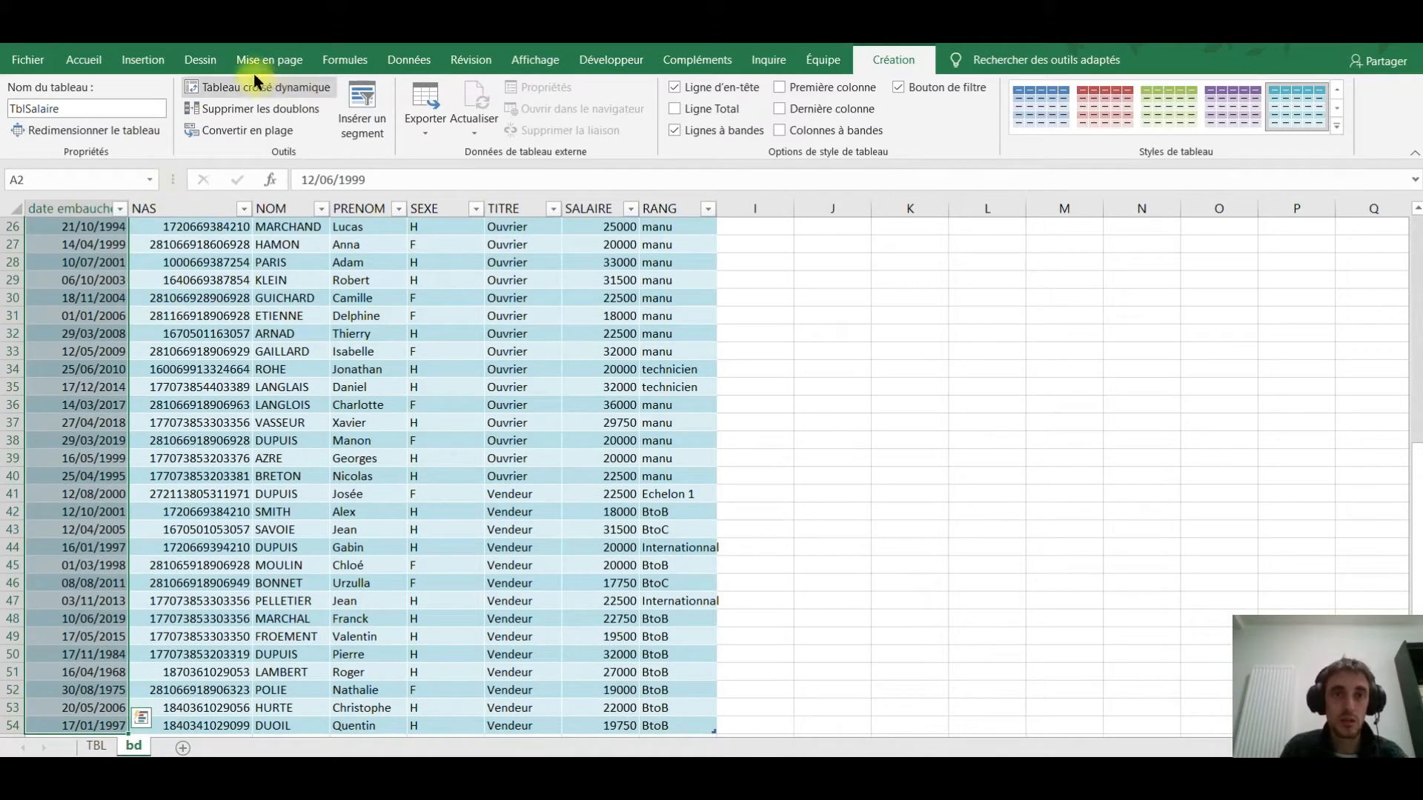
left_click(400, 64)
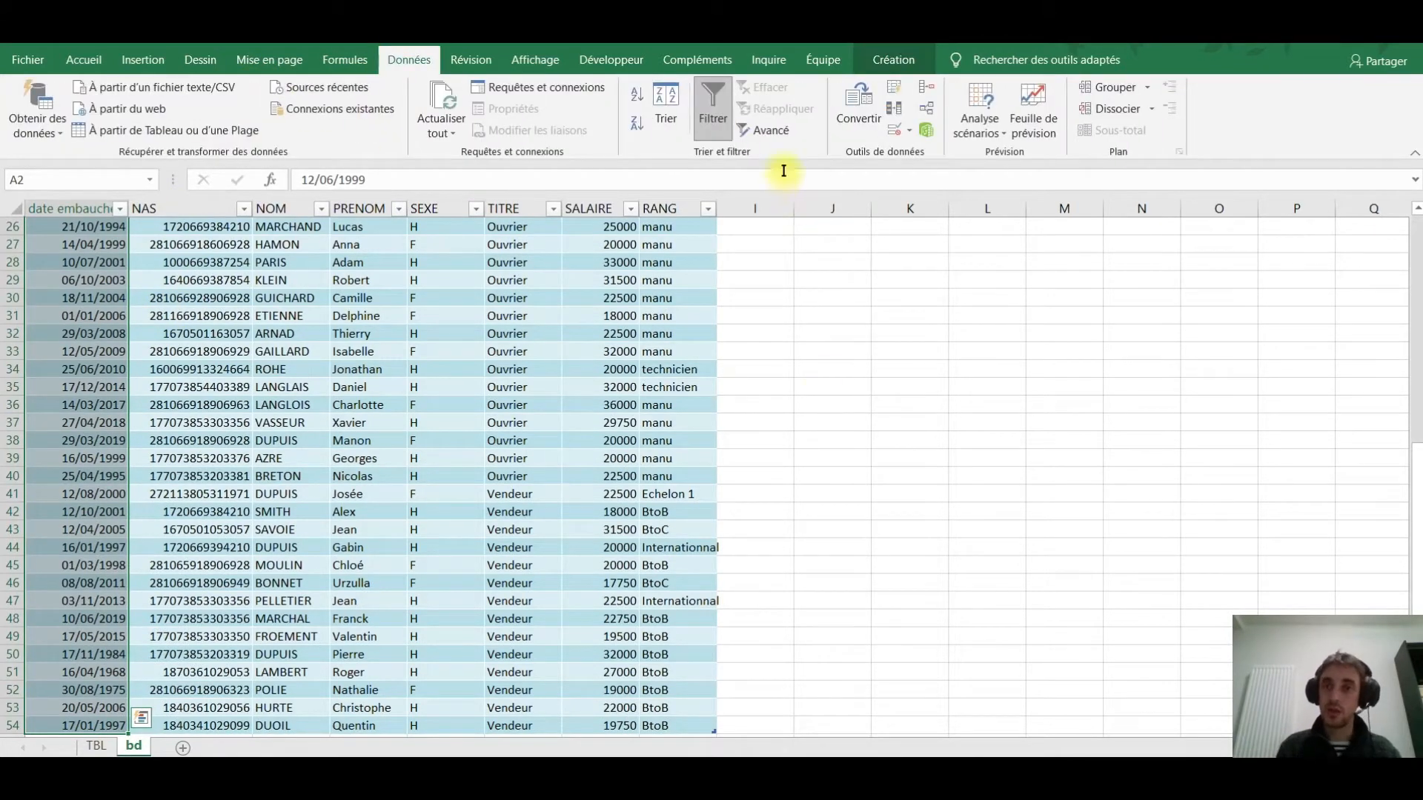
left_click(891, 129)
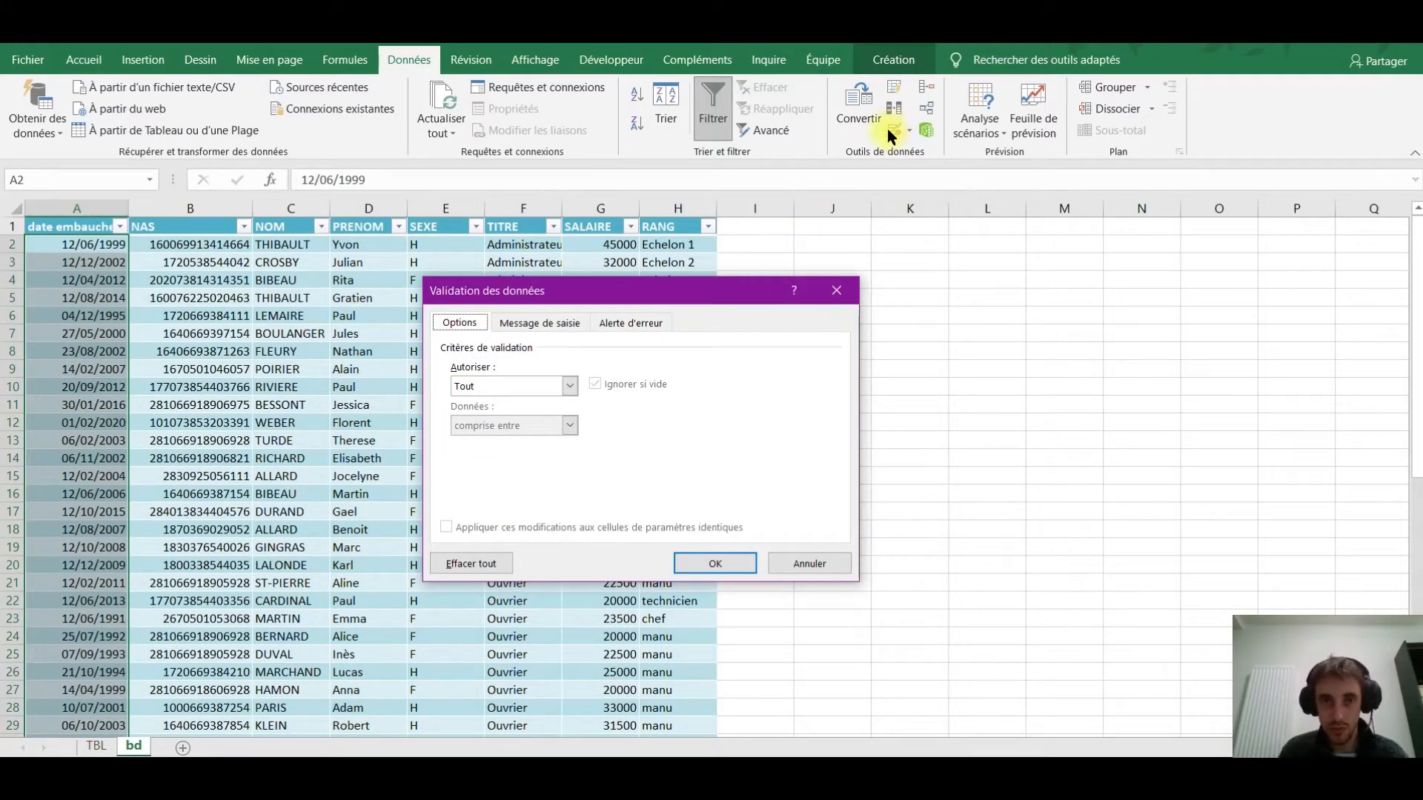
left_click(569, 386)
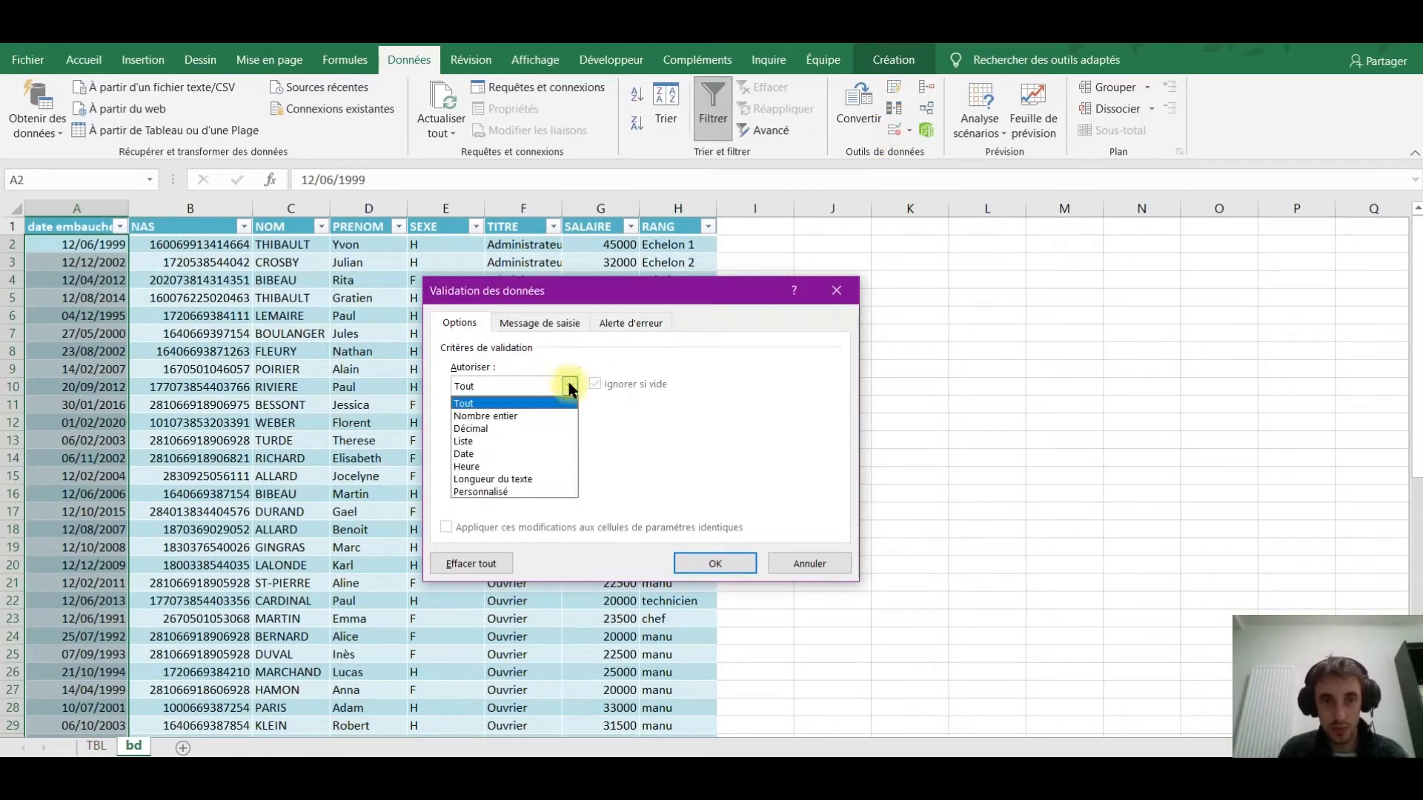
left_click(504, 452)
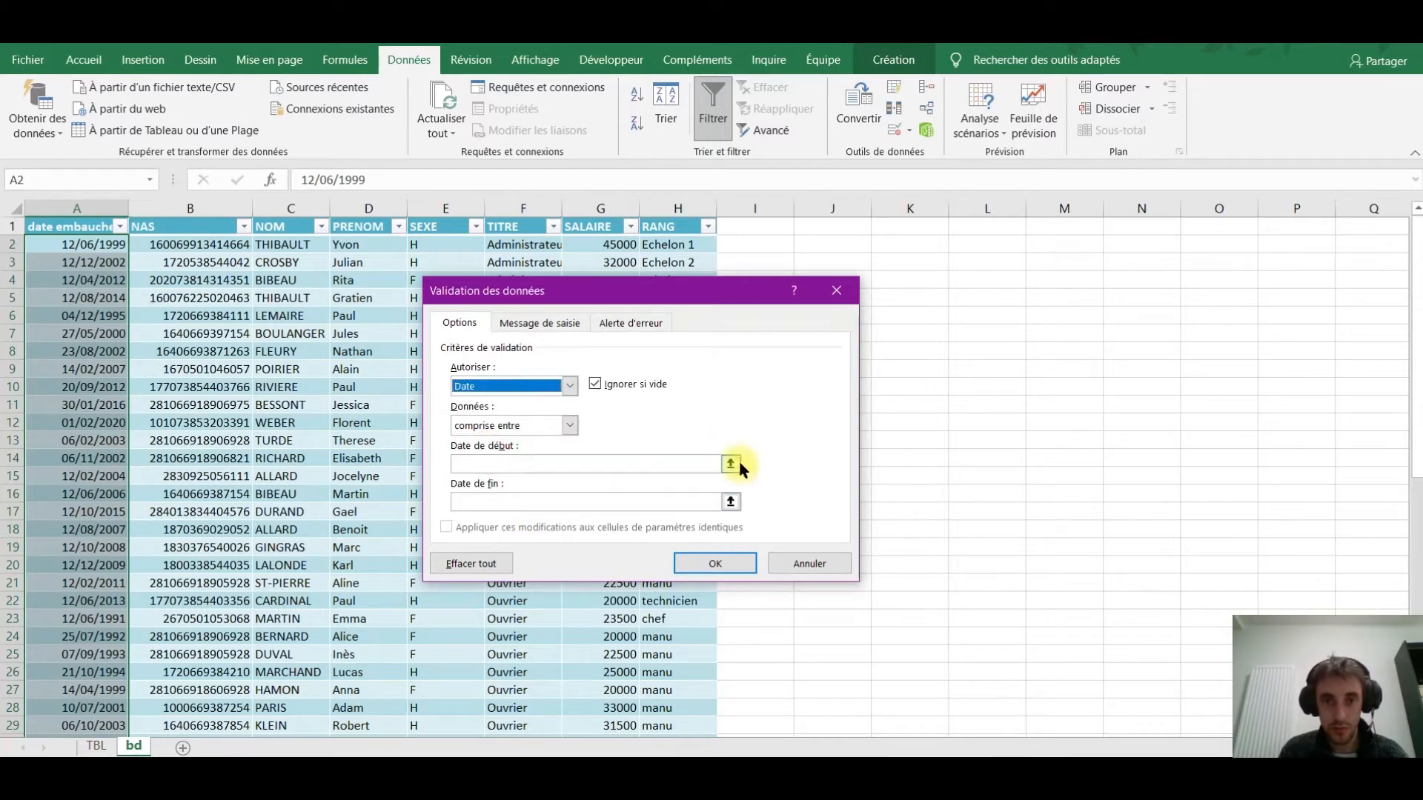
left_click(568, 424)
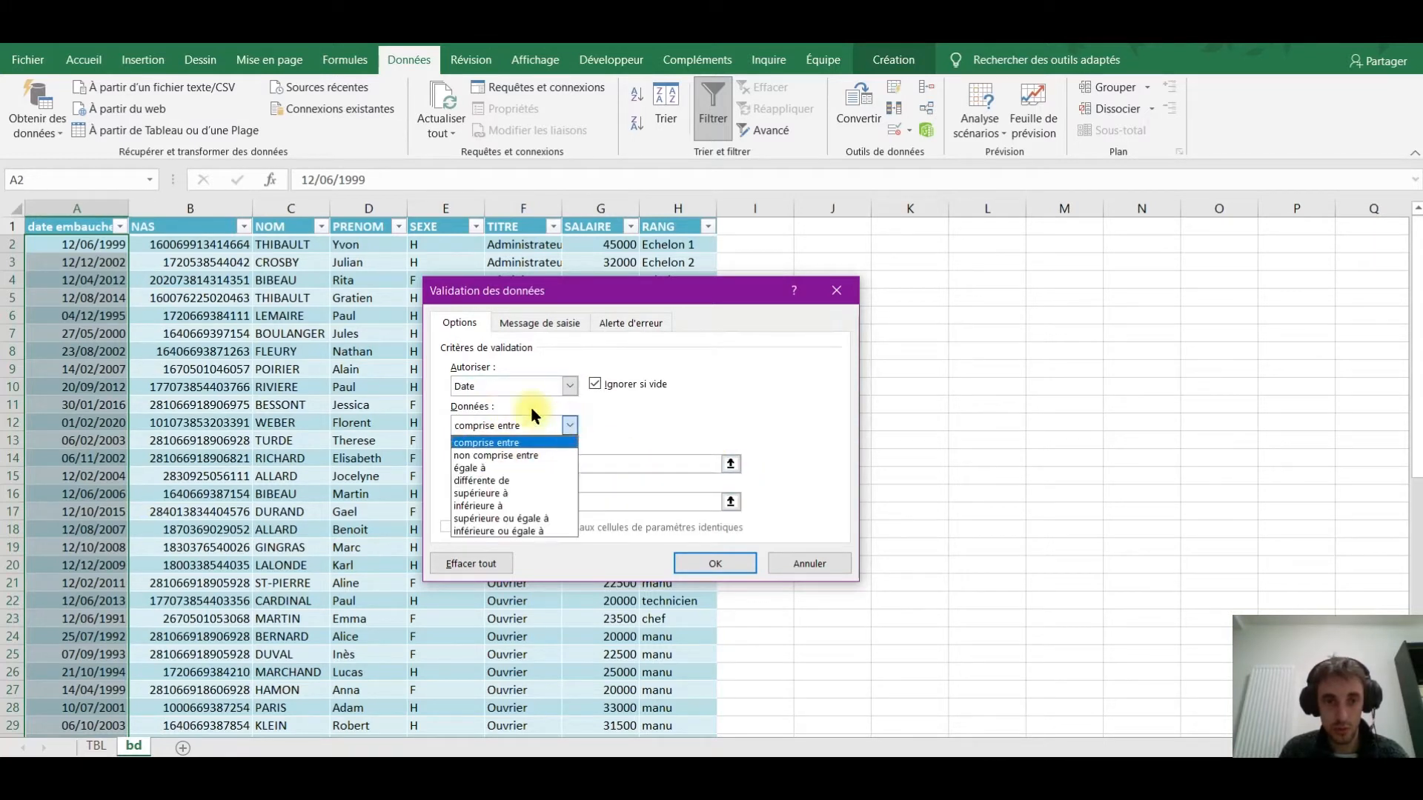
left_click(508, 493)
left_click(552, 462)
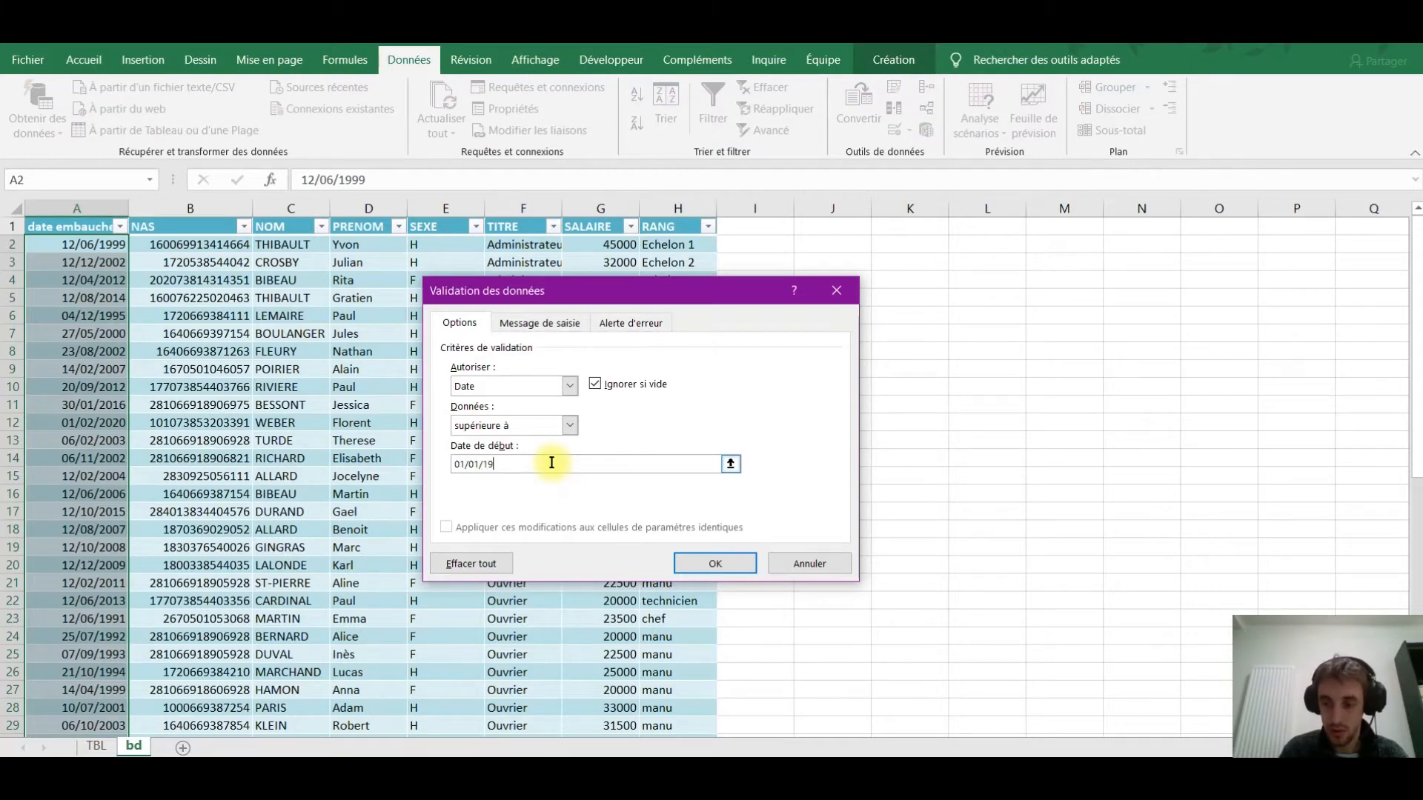
key("Return")
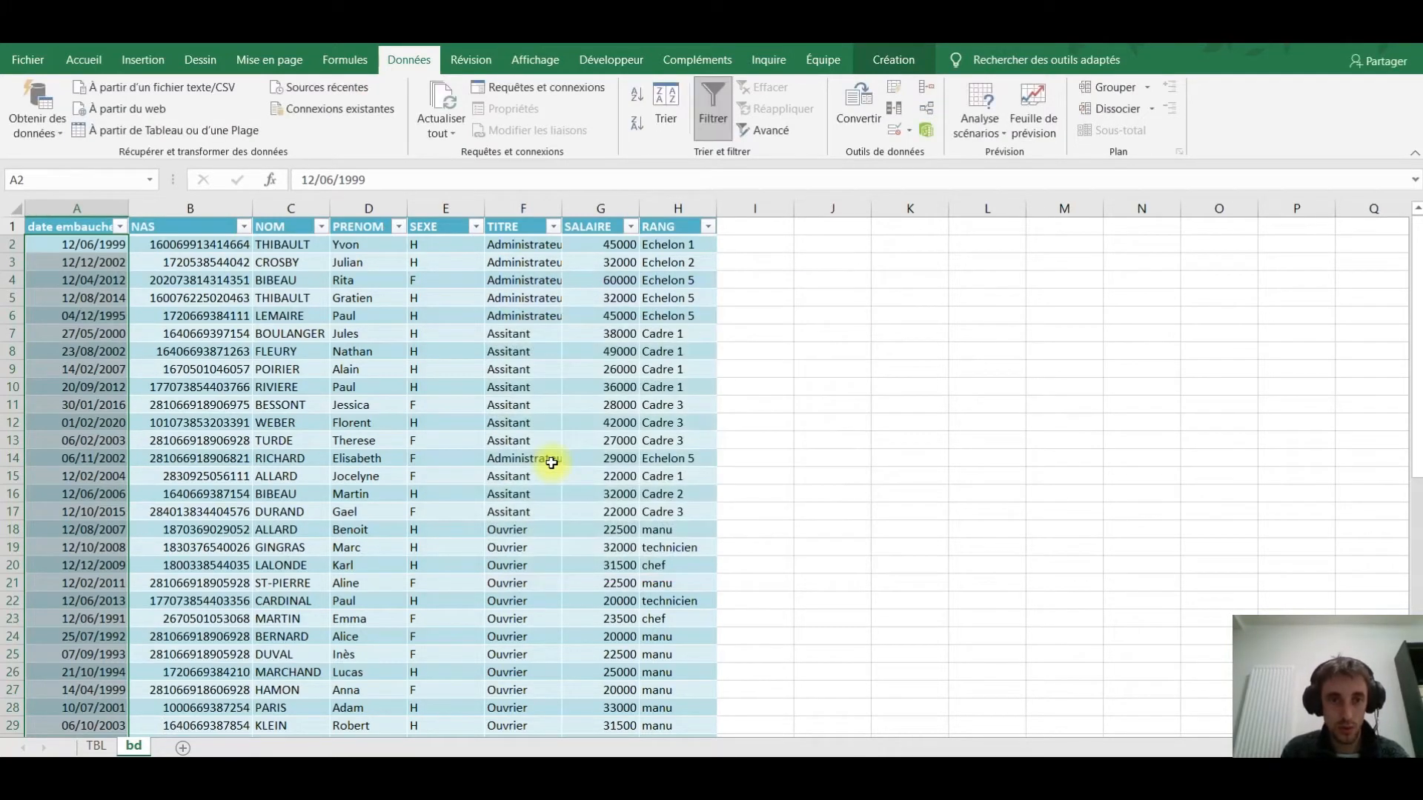
Examine the entries in the NAS, NOM, PRENOM, SEXE and TITRE columns of the employee table.
left_click(442, 454)
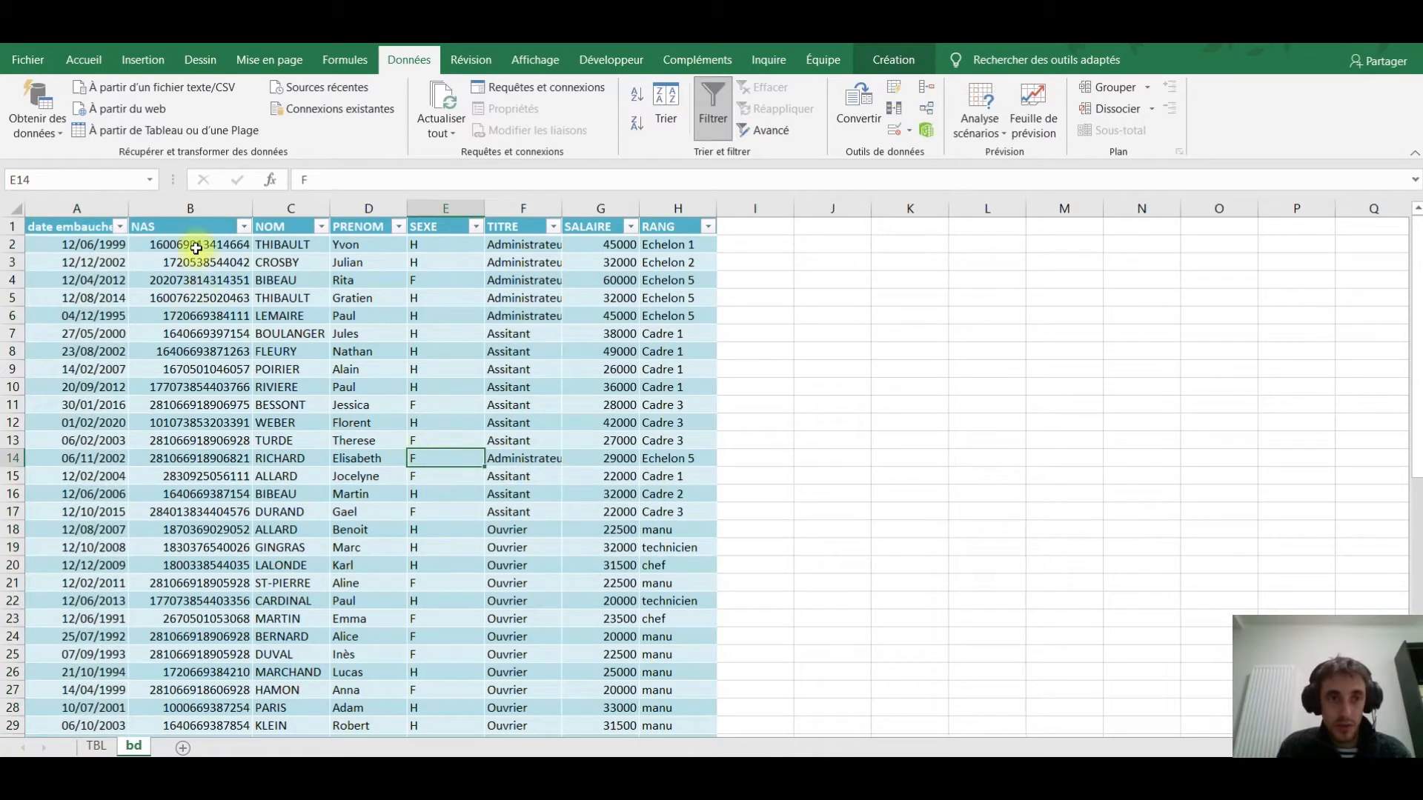
left_click_drag(196, 248, 194, 441)
left_click_drag(285, 275, 289, 422)
left_click_drag(370, 275, 362, 513)
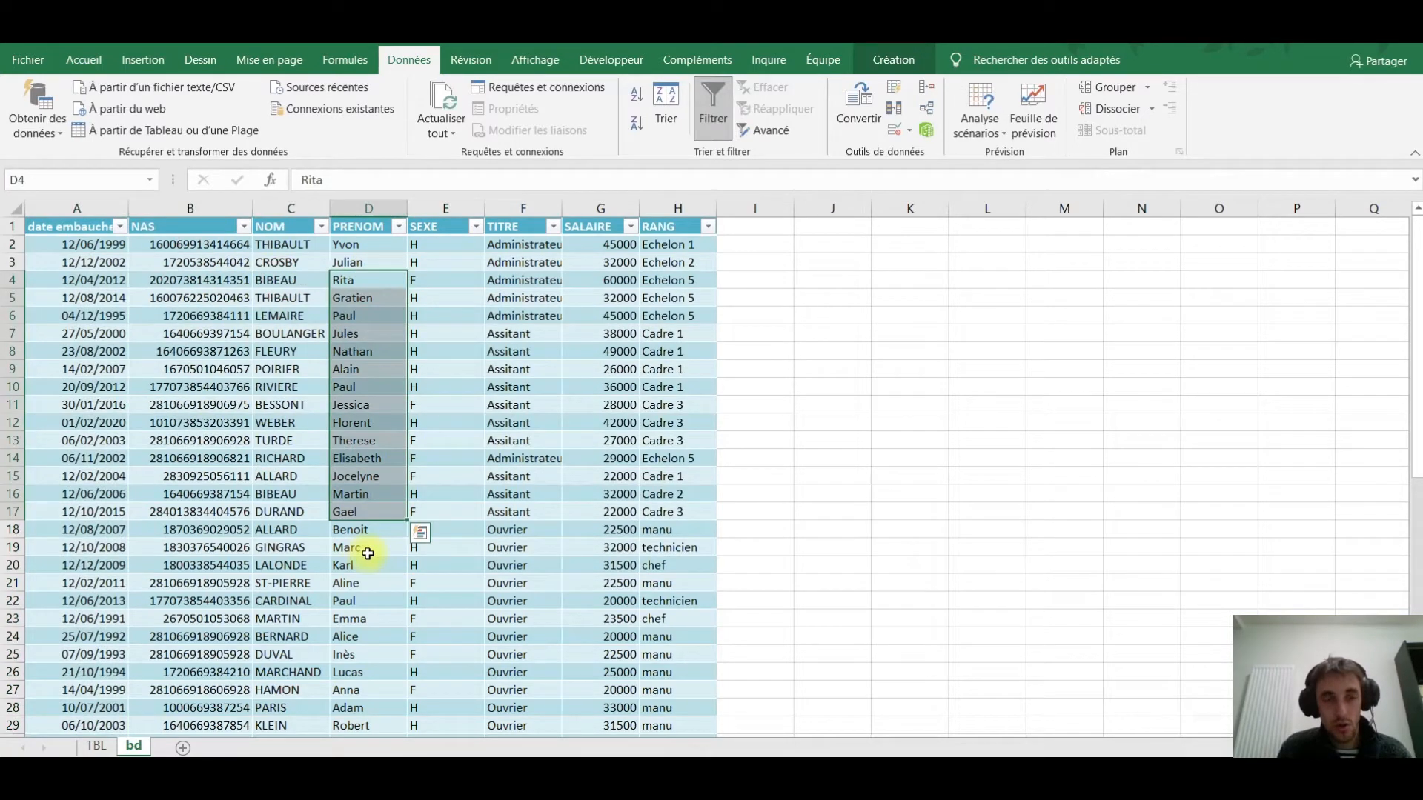
left_click_drag(435, 317, 433, 385)
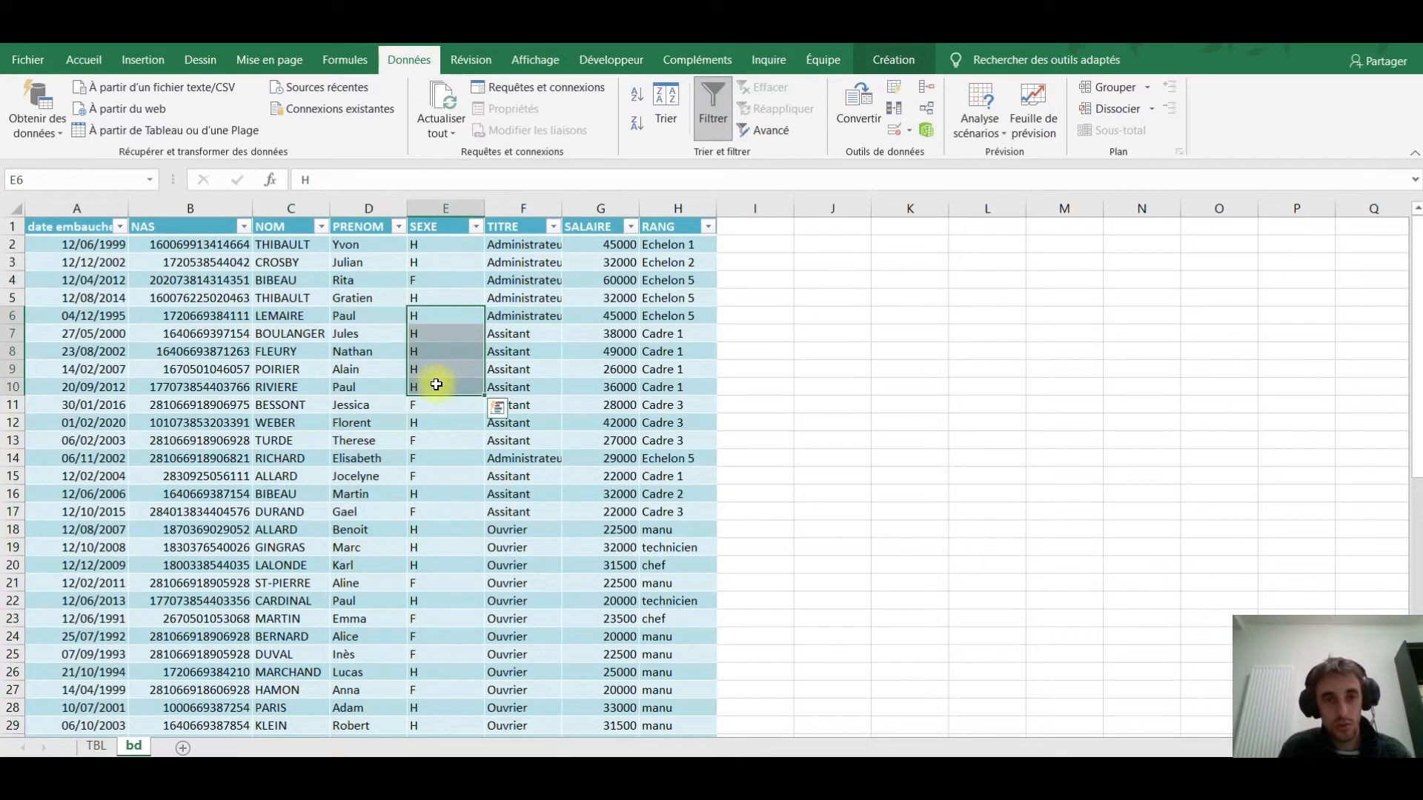
left_click_drag(430, 244, 434, 282)
left_click(435, 279)
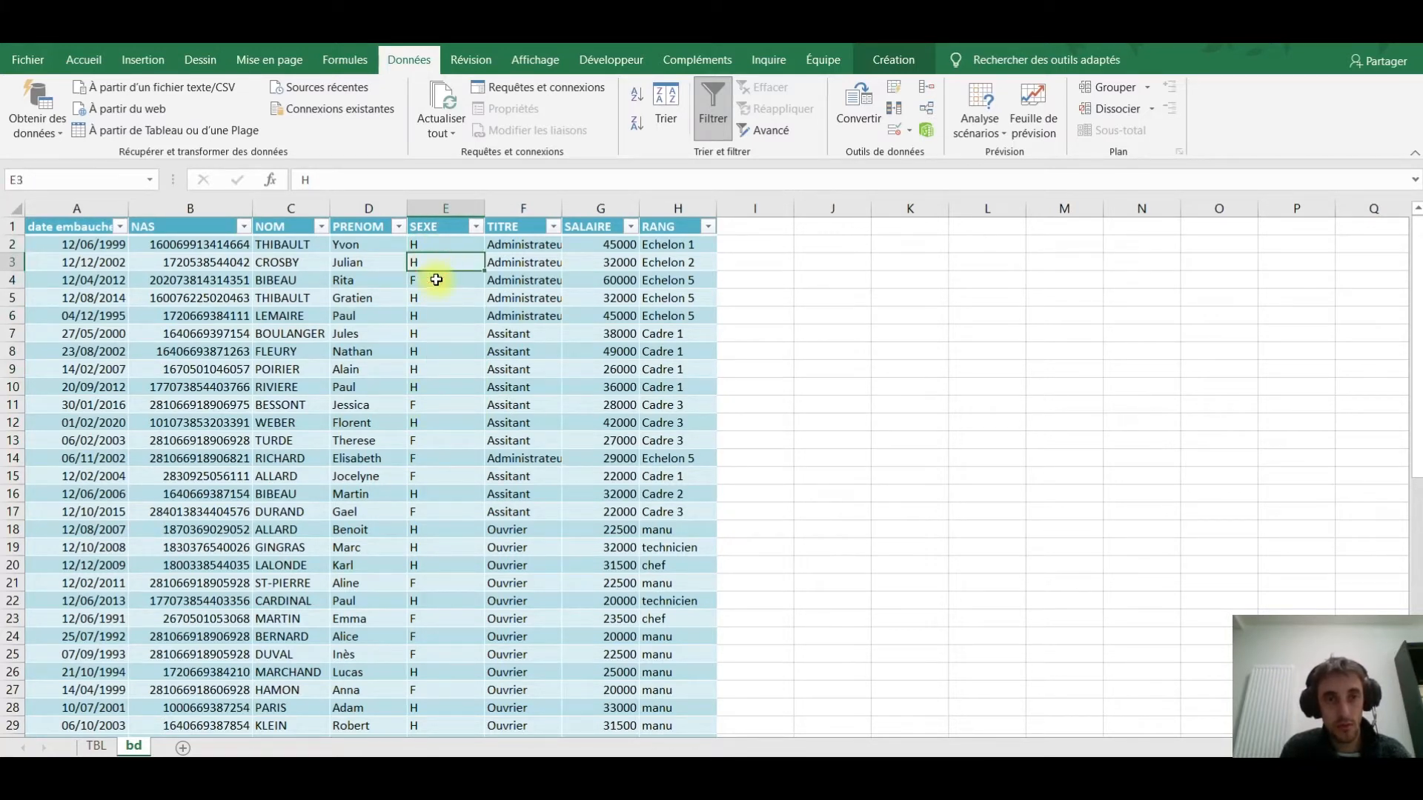
left_click(161, 276)
left_click(168, 263)
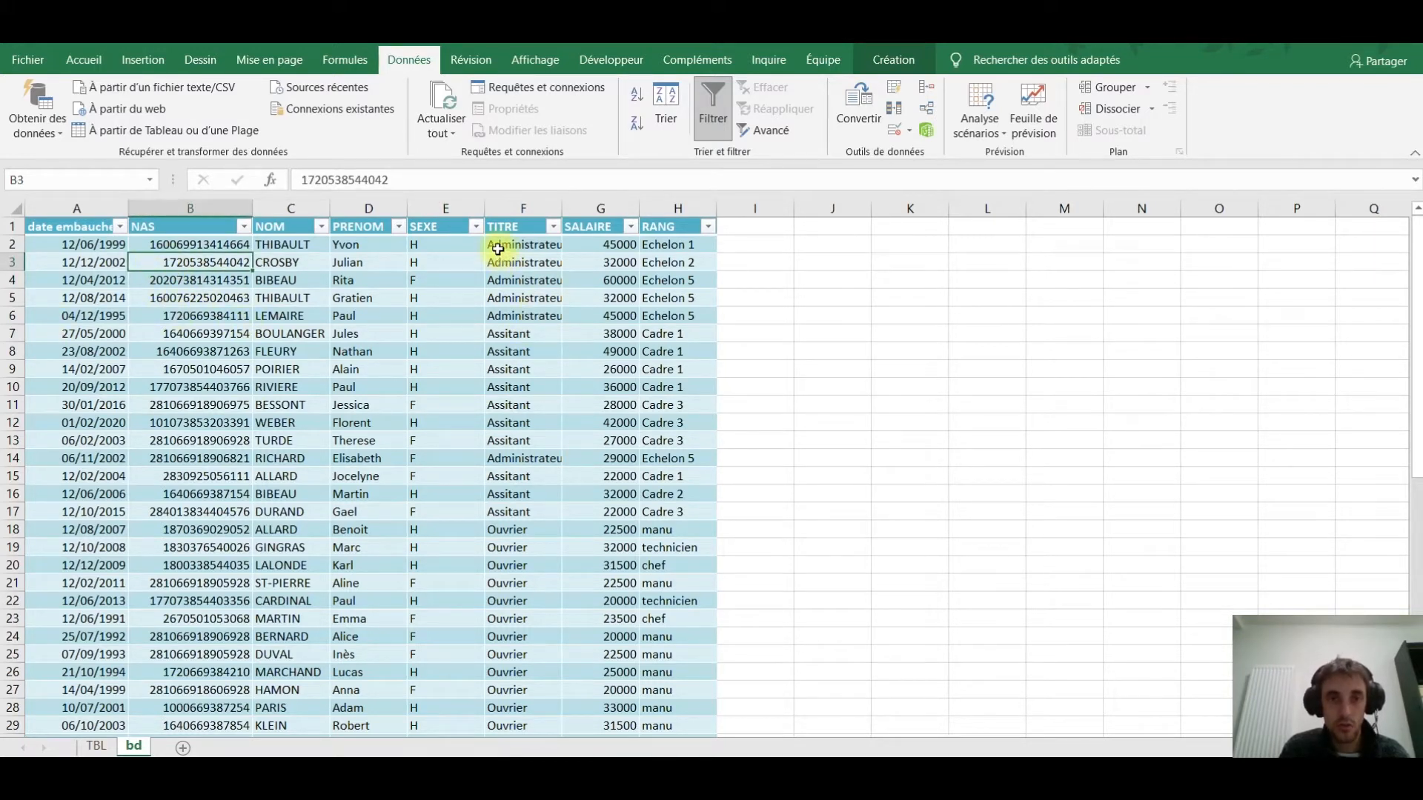
left_click_drag(504, 246, 520, 459)
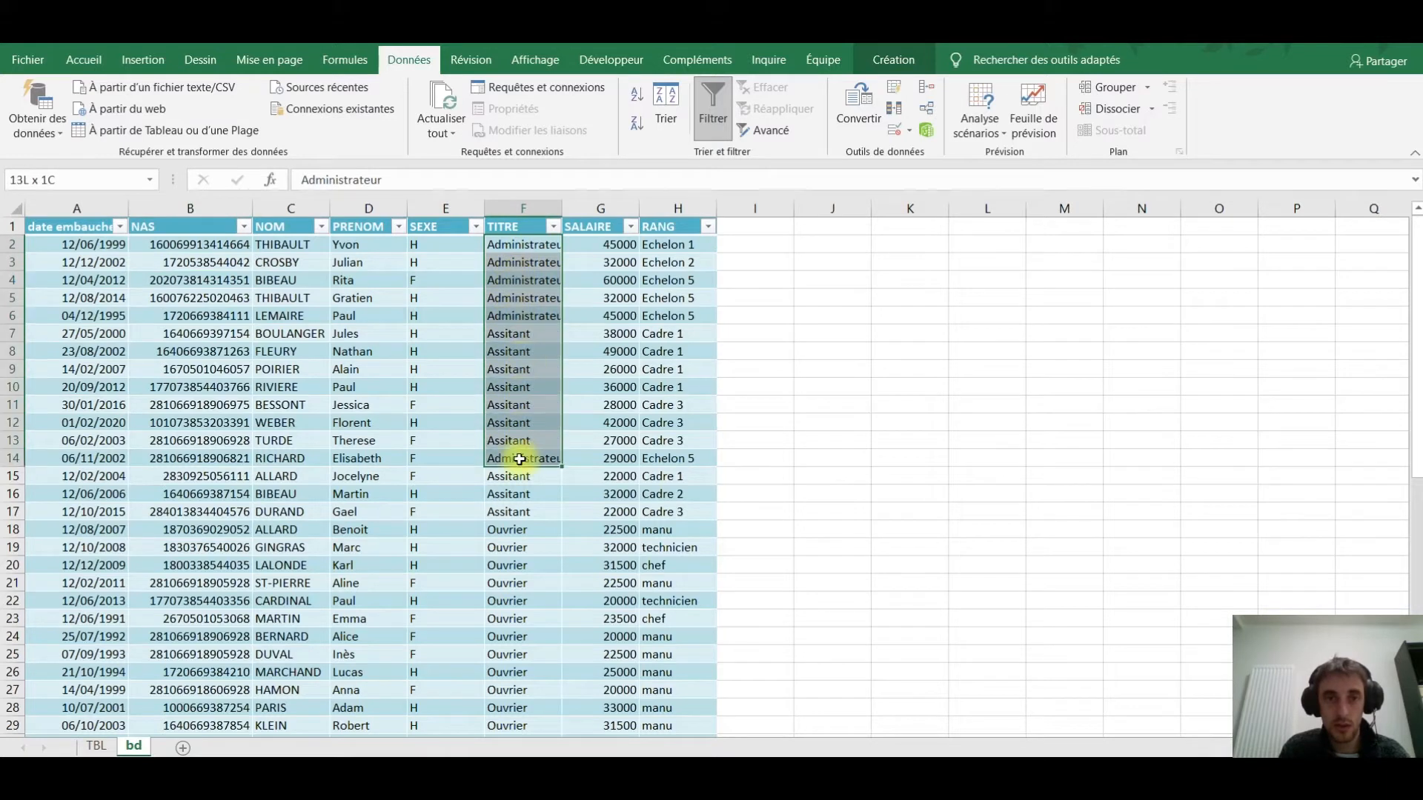
left_click(521, 334)
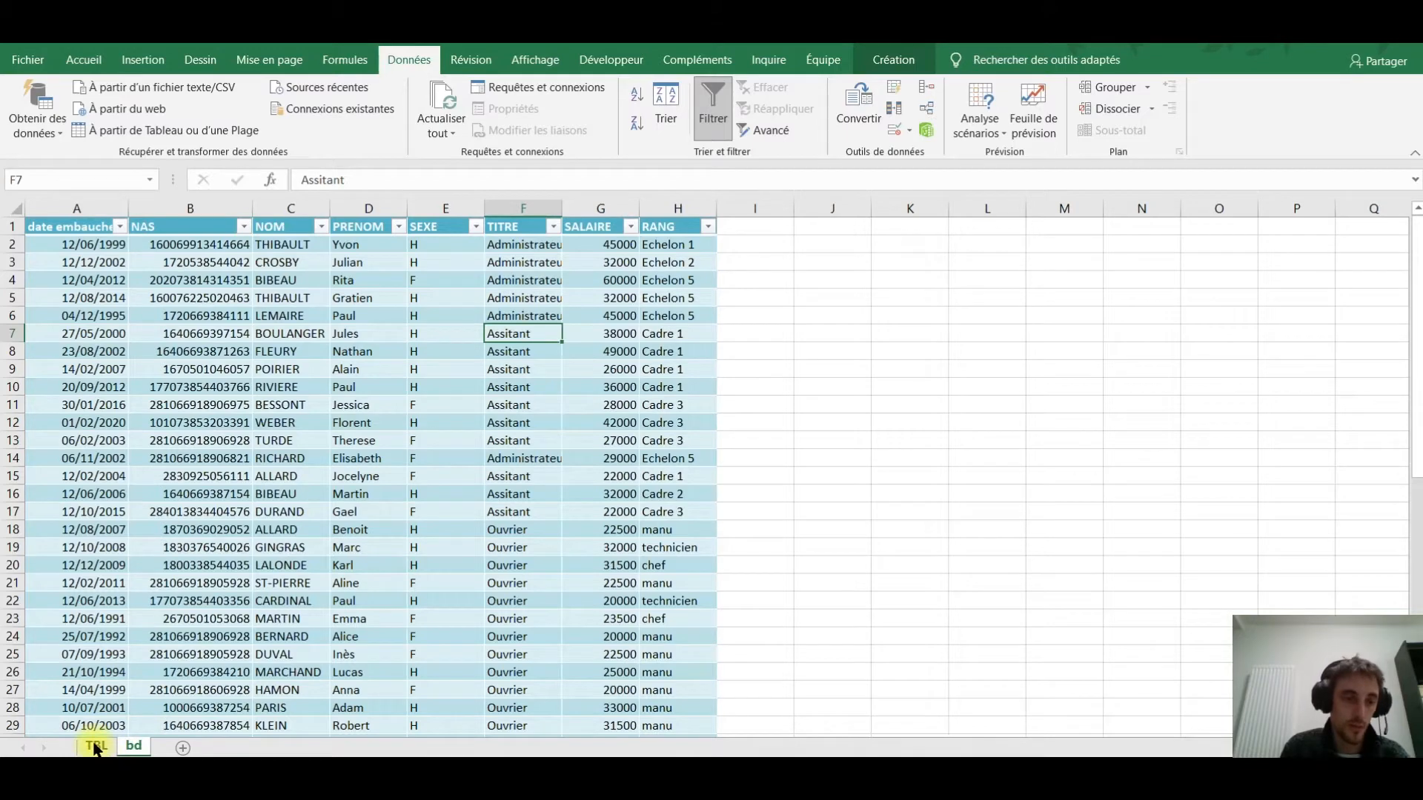
Examine the job title headers and the ranks listed under each one in the table on the TBL sheet.
left_click(95, 746)
left_click(78, 280)
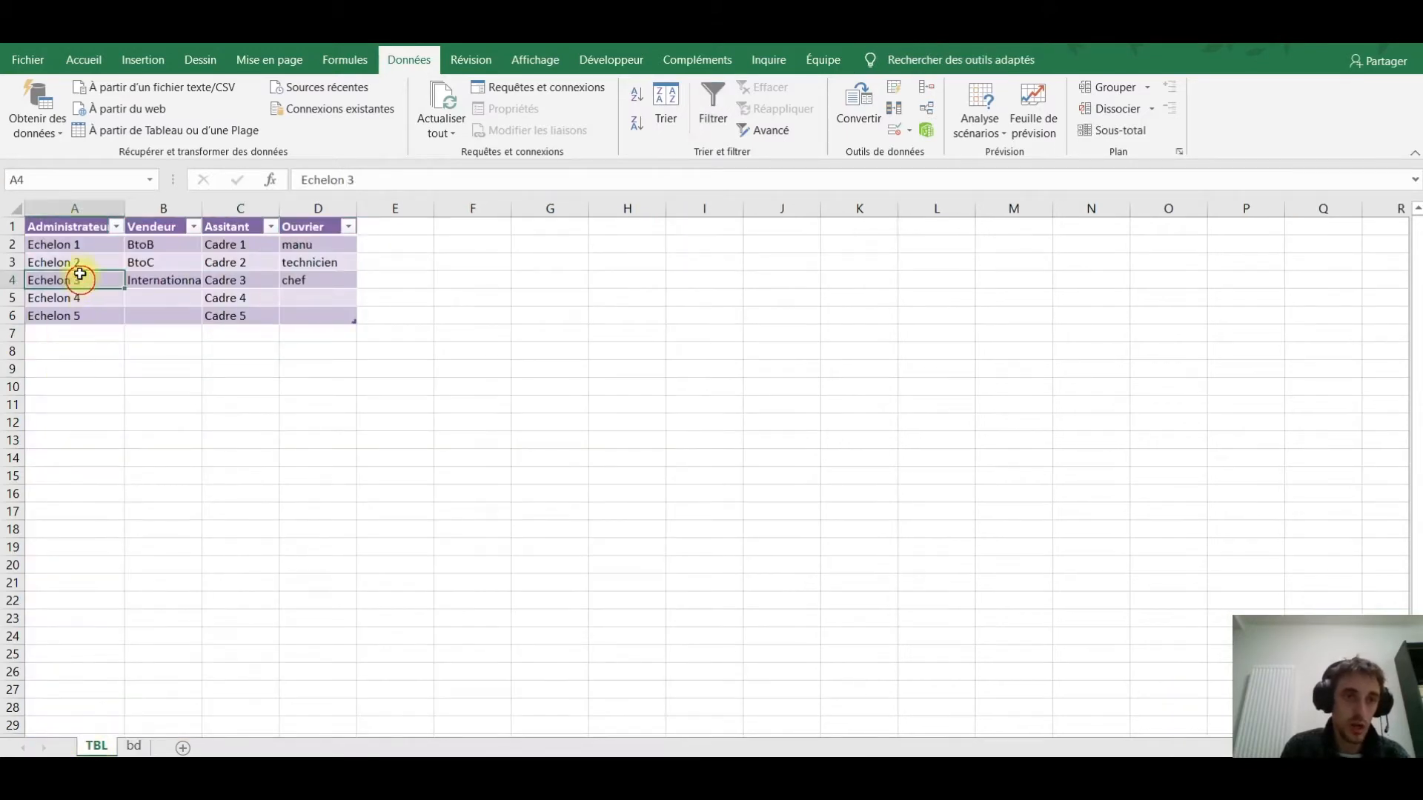
left_click_drag(59, 228, 316, 227)
left_click(249, 280)
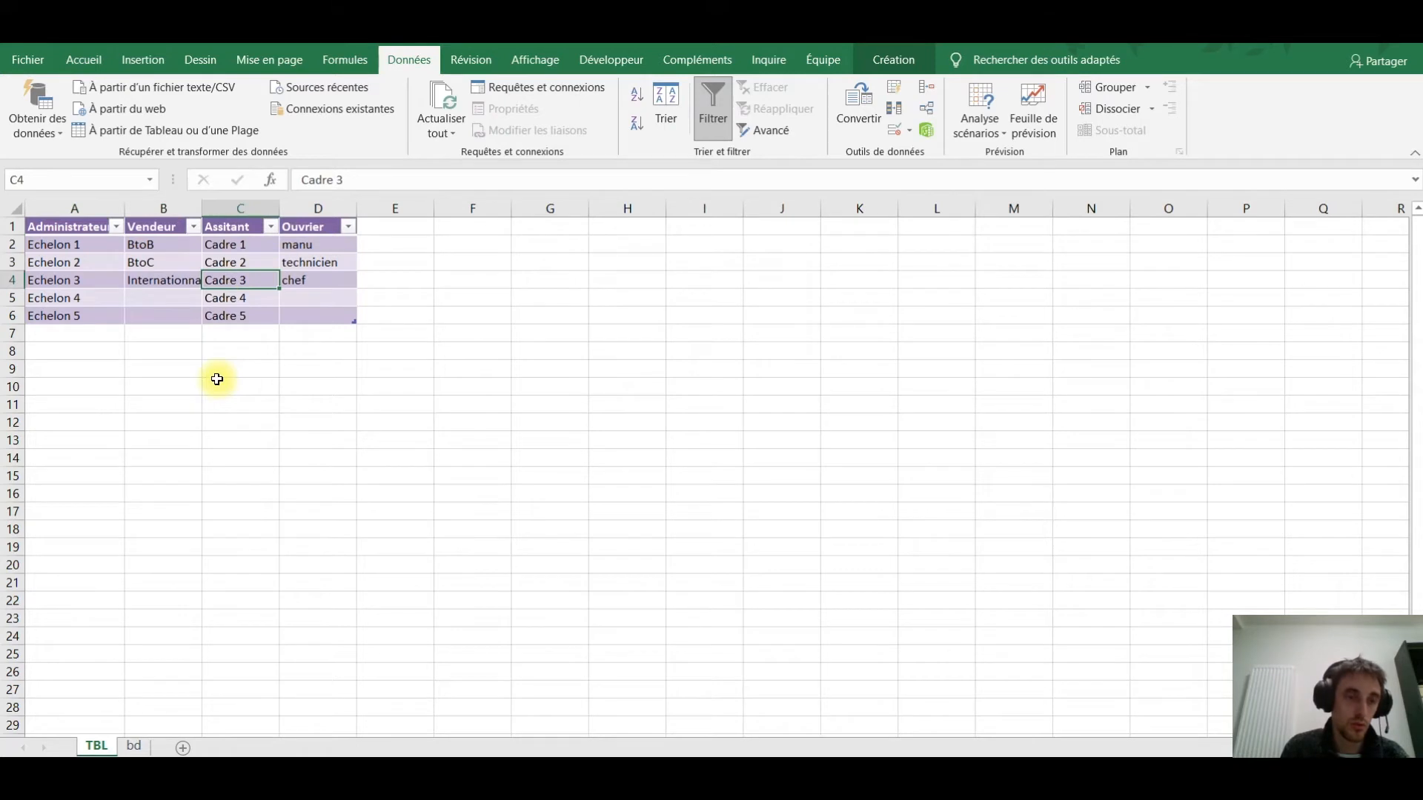
left_click_drag(88, 247, 111, 315)
left_click_drag(148, 250, 173, 308)
left_click_drag(227, 256, 247, 299)
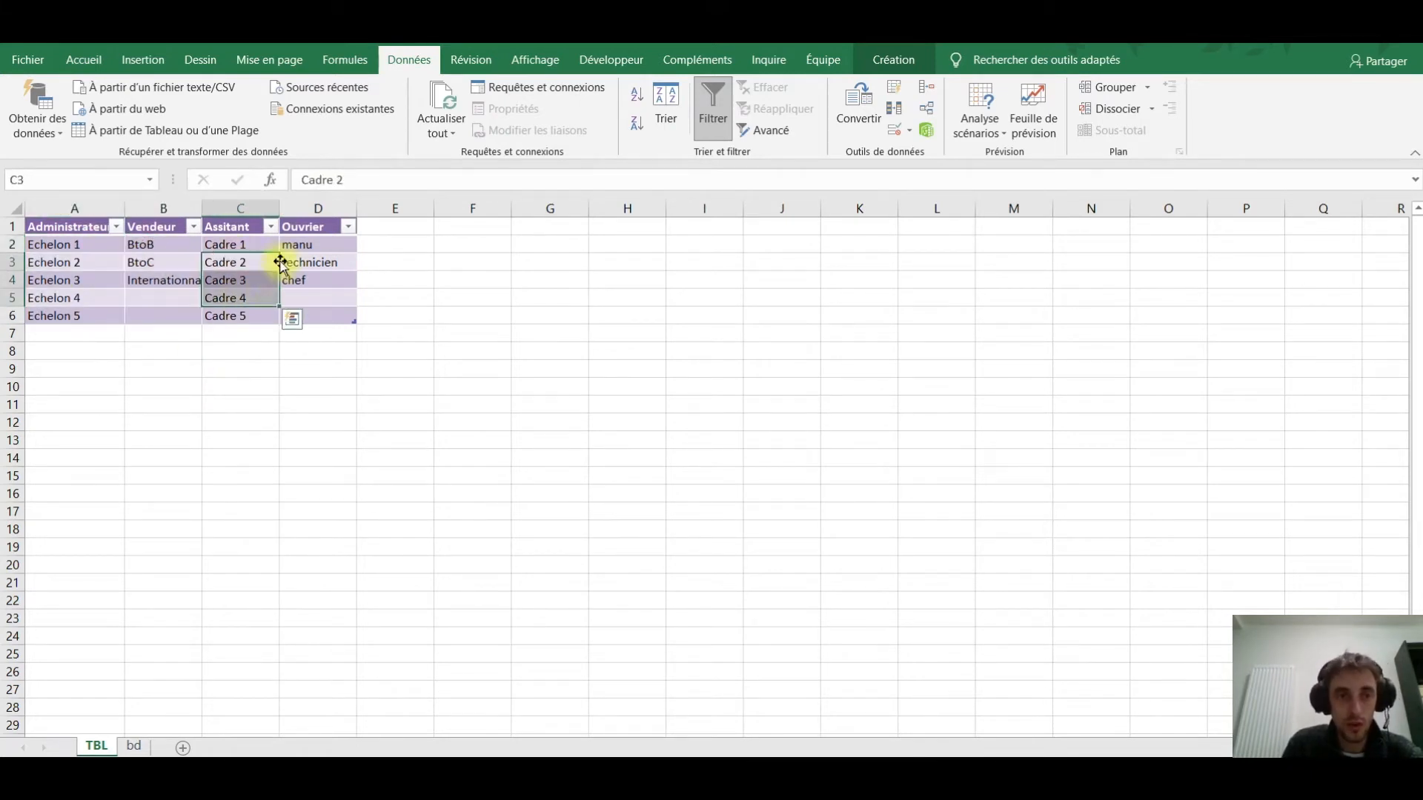
left_click(286, 262)
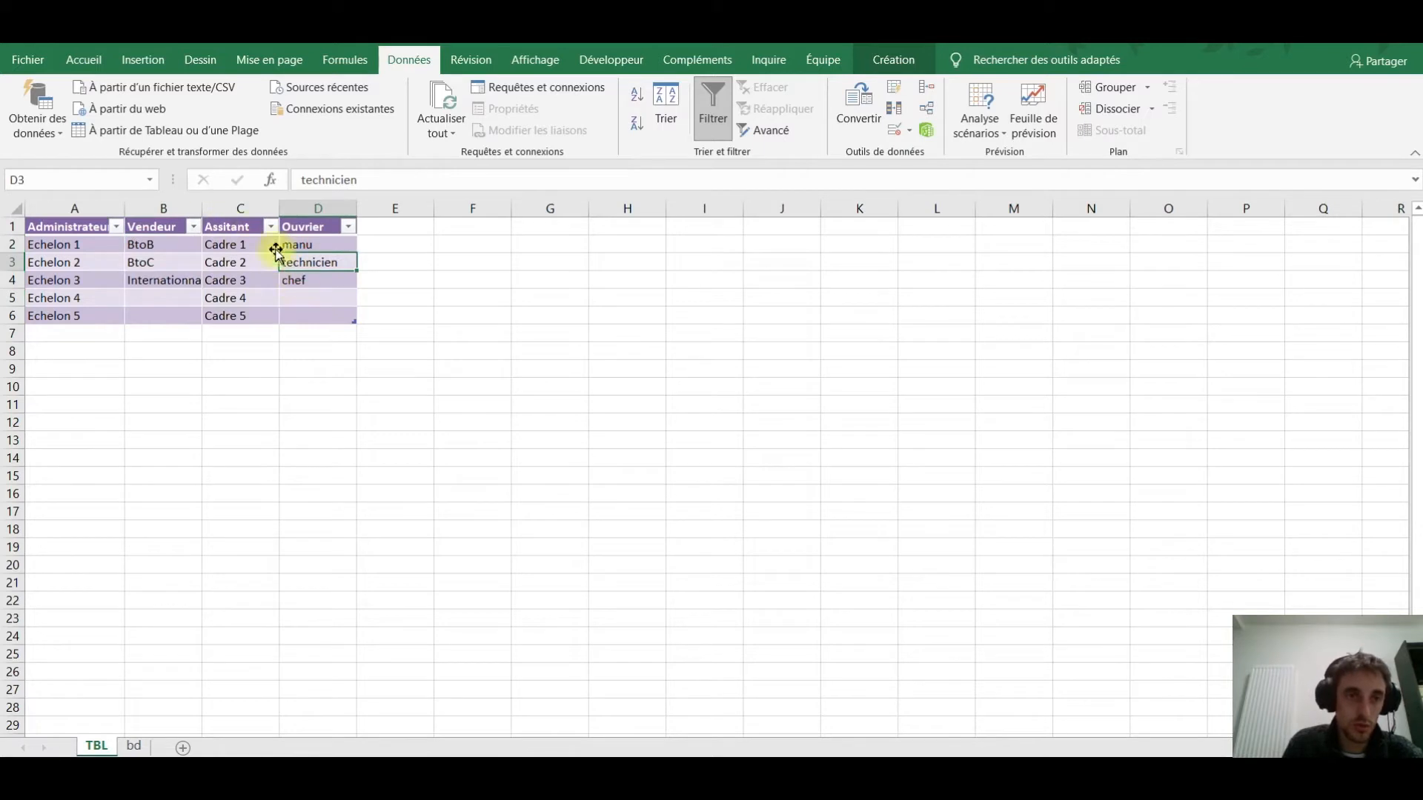
left_click(144, 404)
left_click(92, 260)
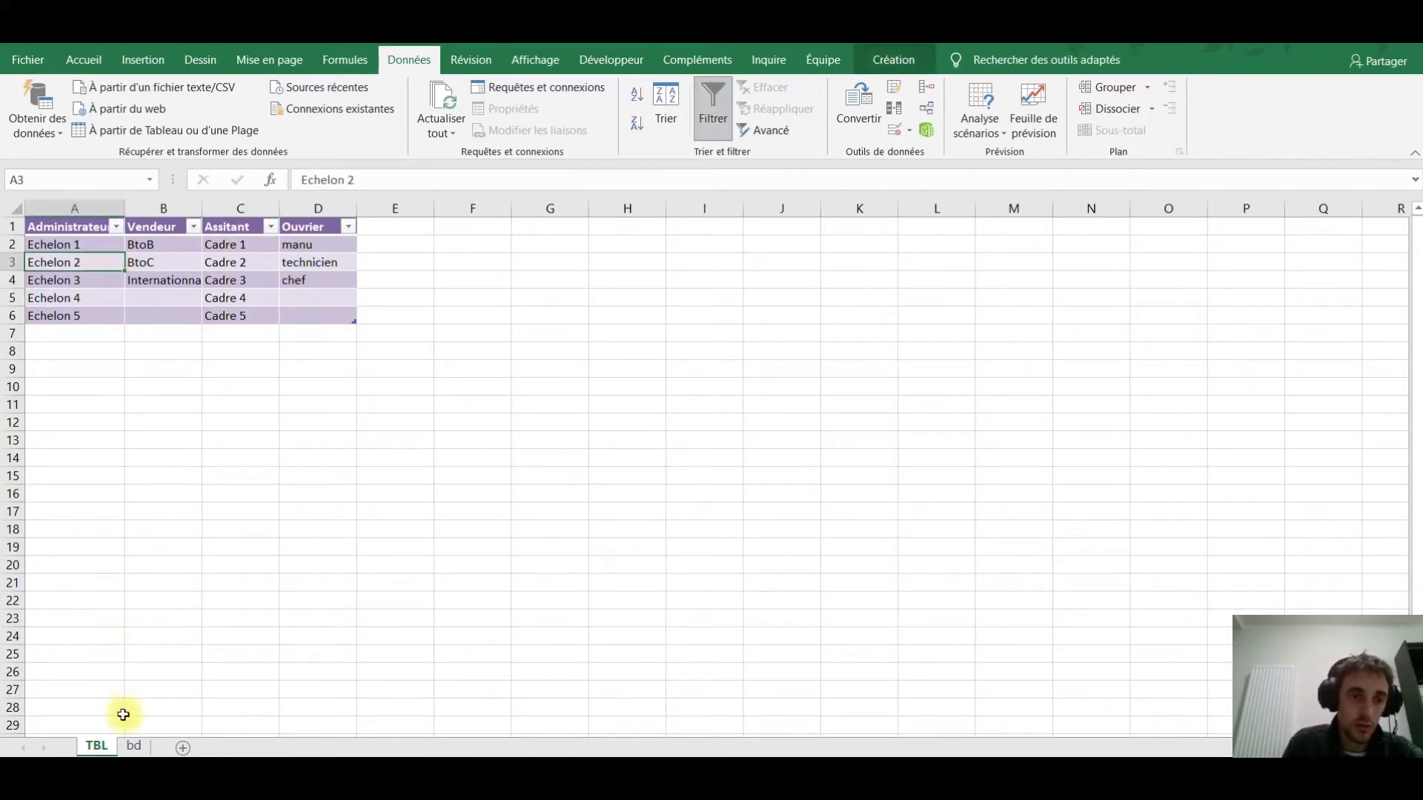
Select the header cells A1:D1 of the TBL sheet's table and examine what the name typesalarie refers to in the Name Manager.
left_click(134, 747)
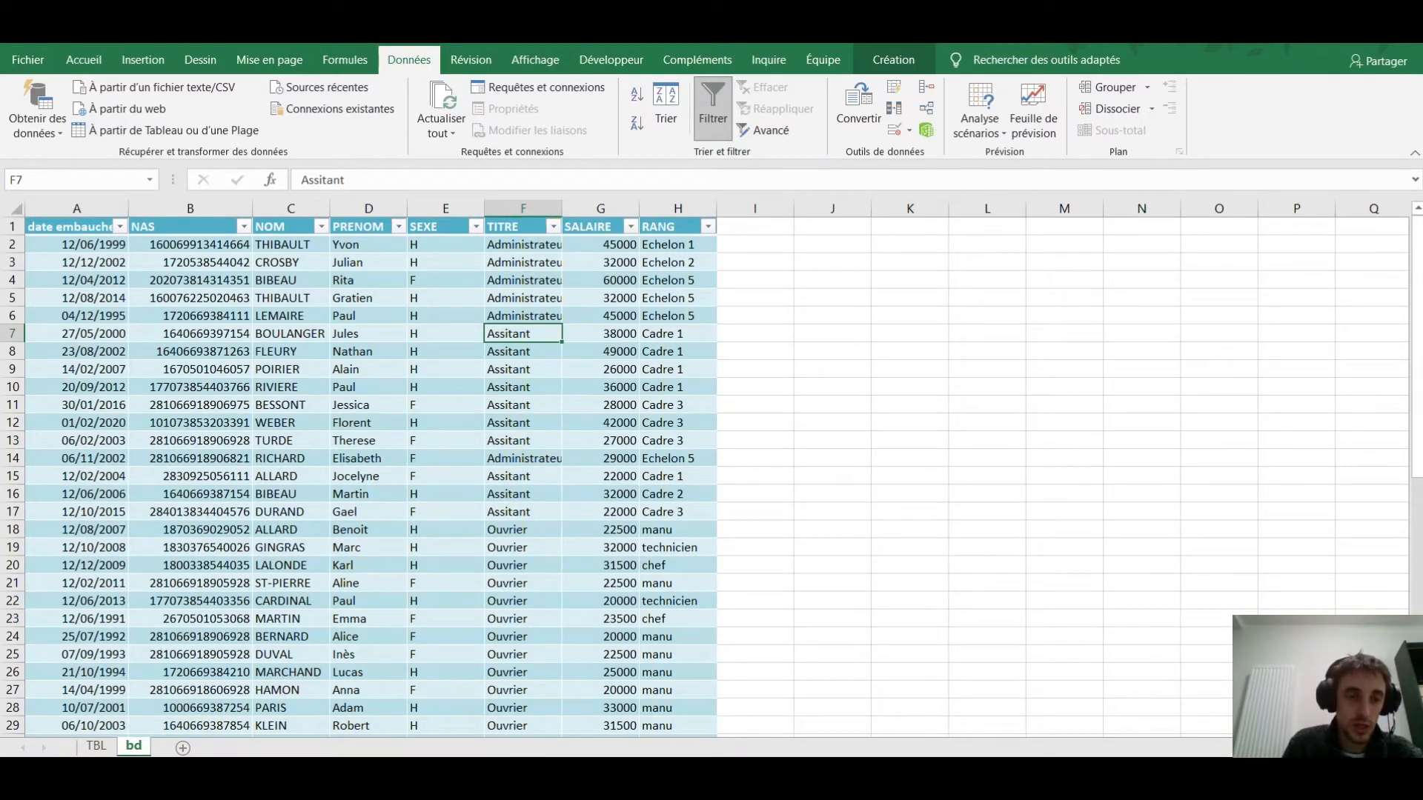
left_click(95, 746)
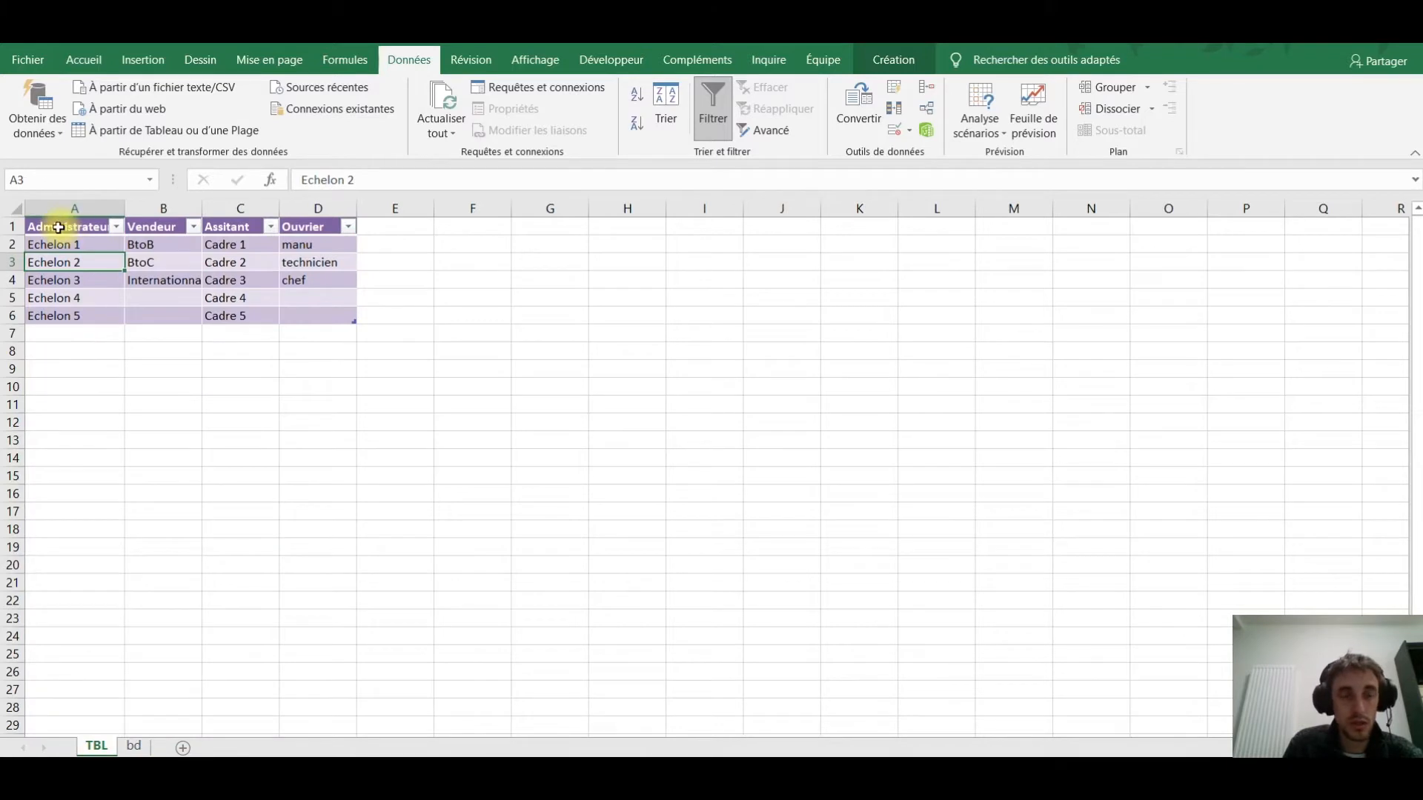
left_click_drag(57, 224, 315, 225)
left_click(16, 181)
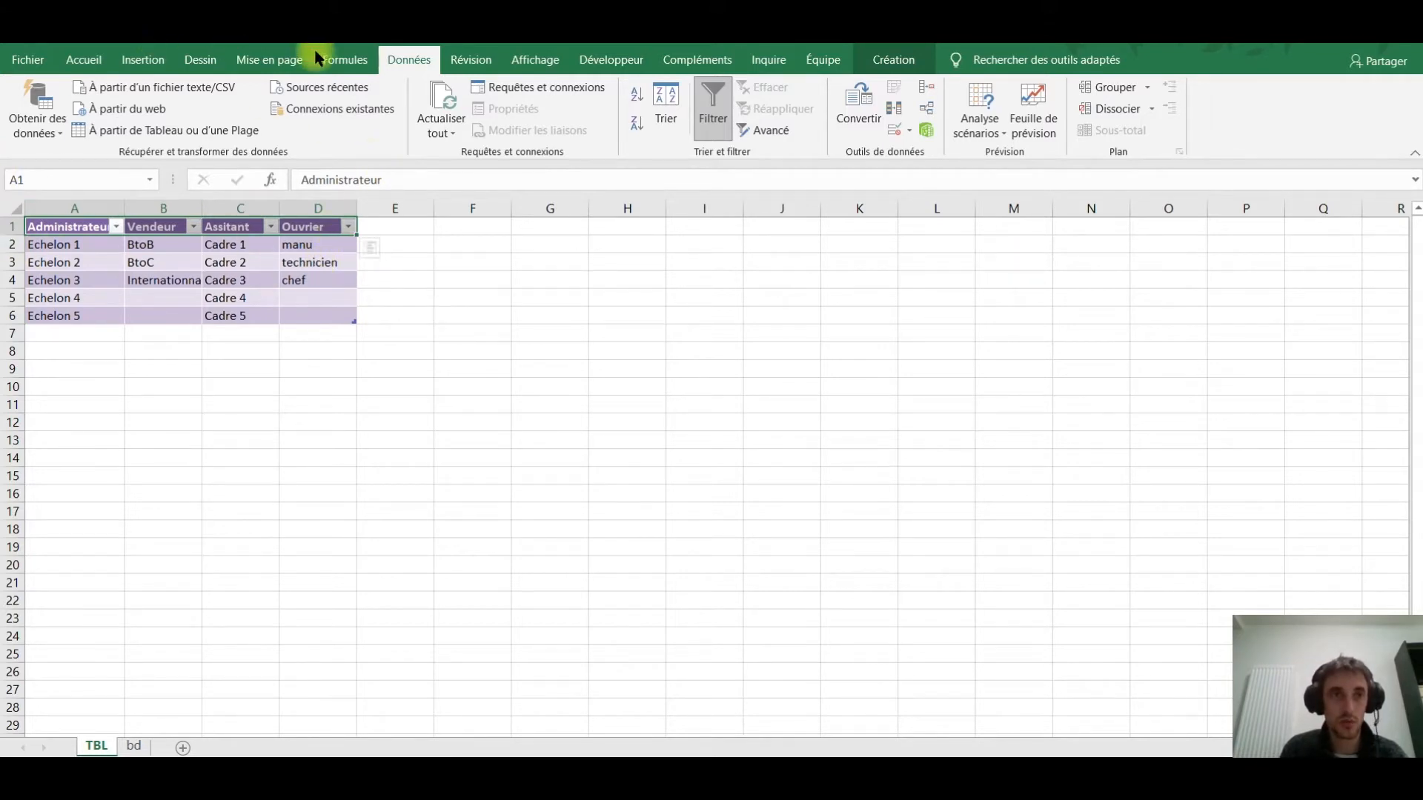
left_click(469, 58)
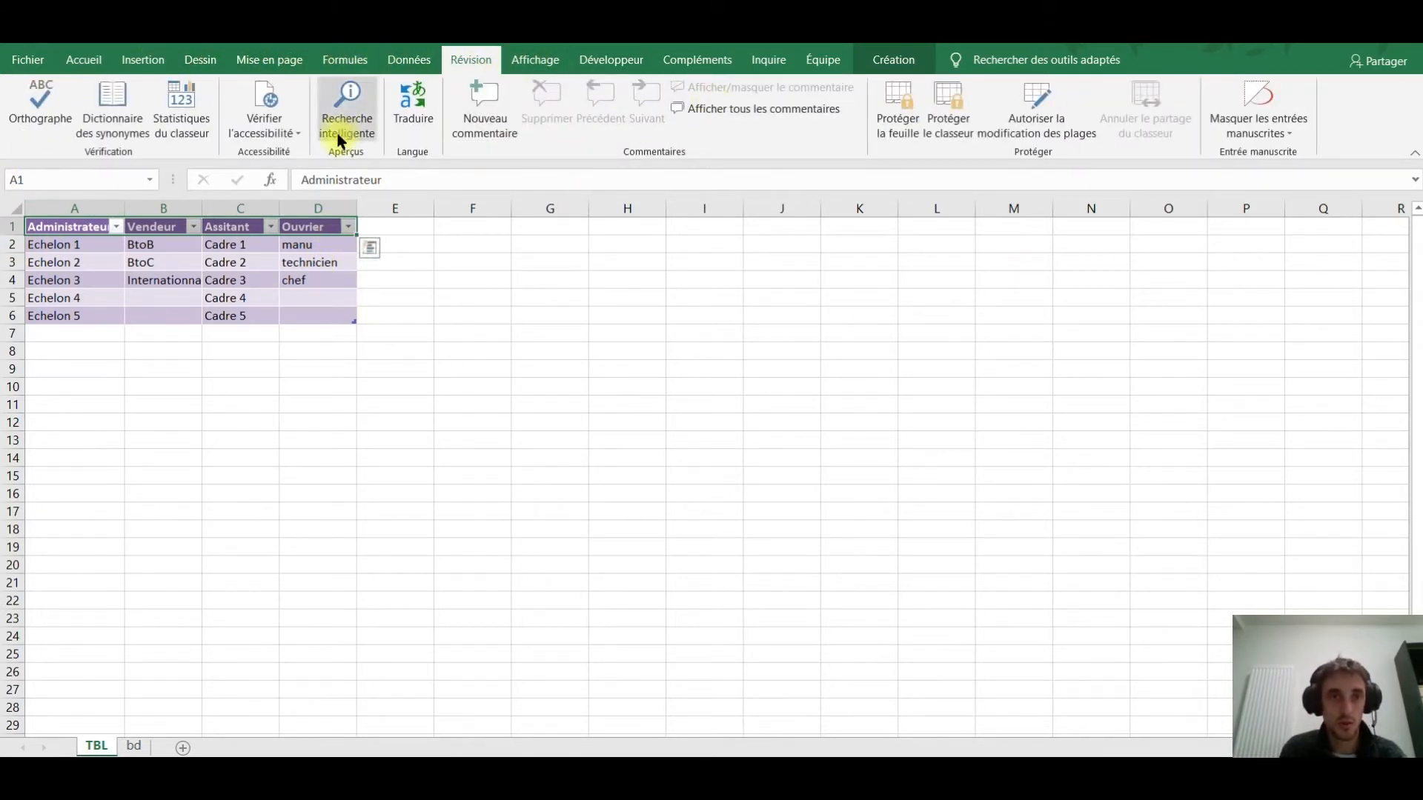
left_click(346, 59)
left_click(642, 103)
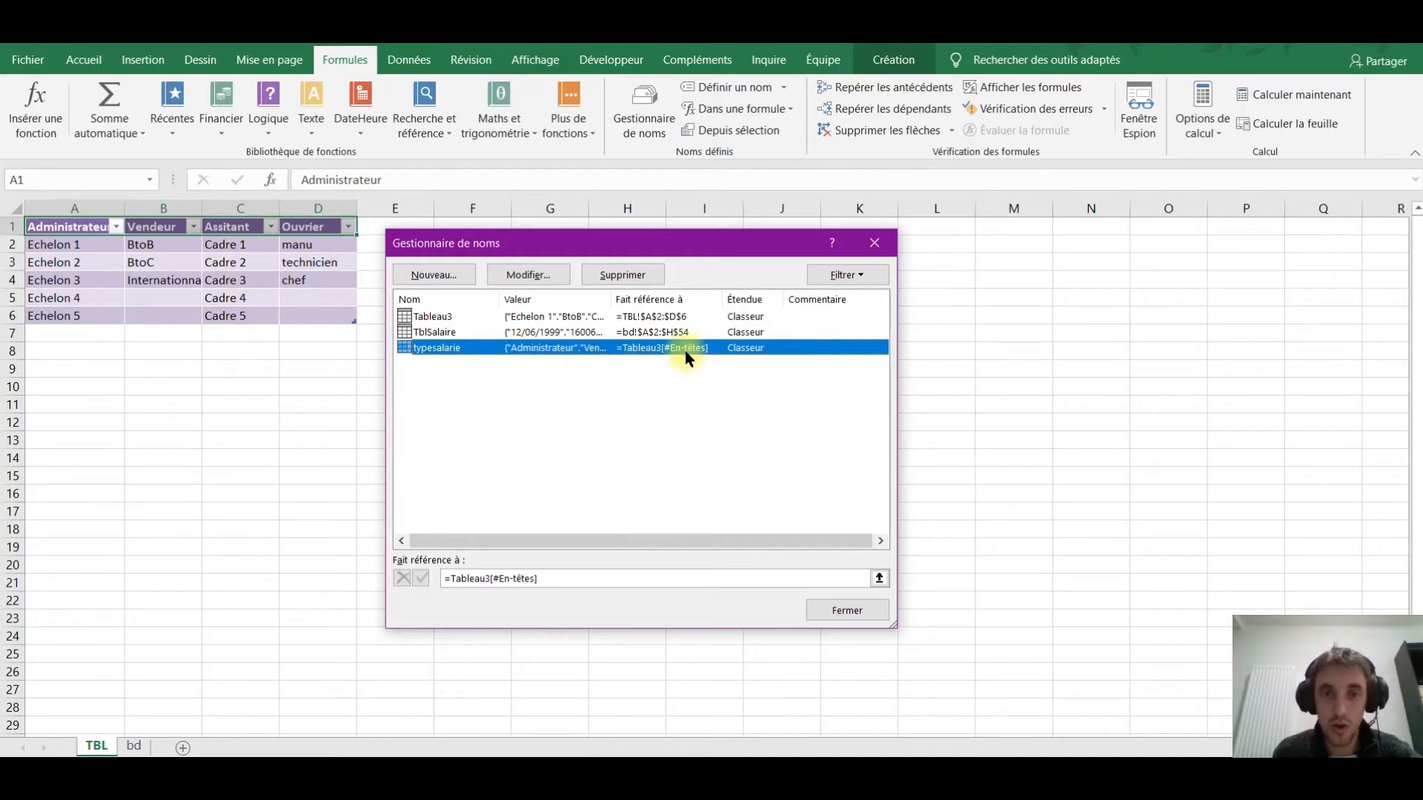
left_click(874, 243)
left_click(427, 58)
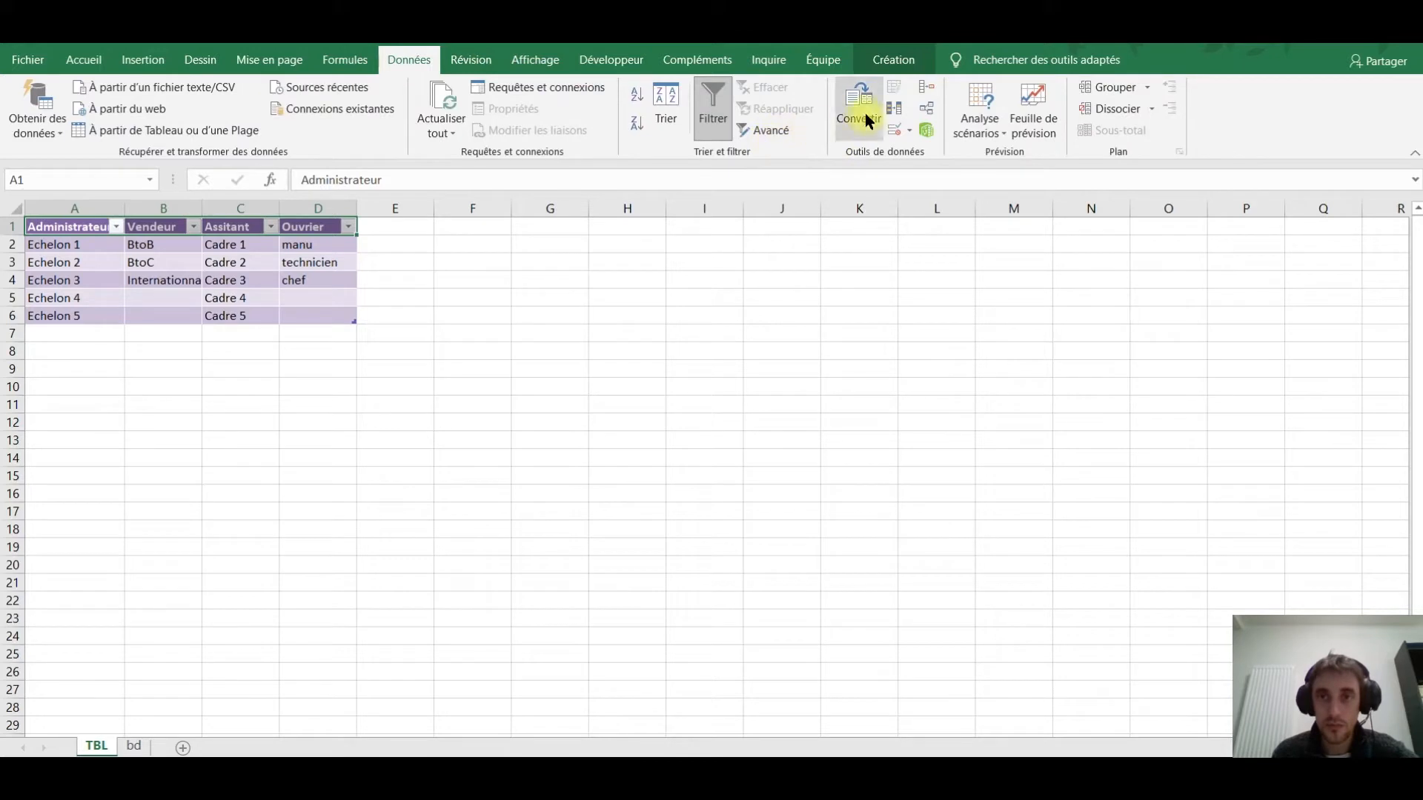
left_click(908, 131)
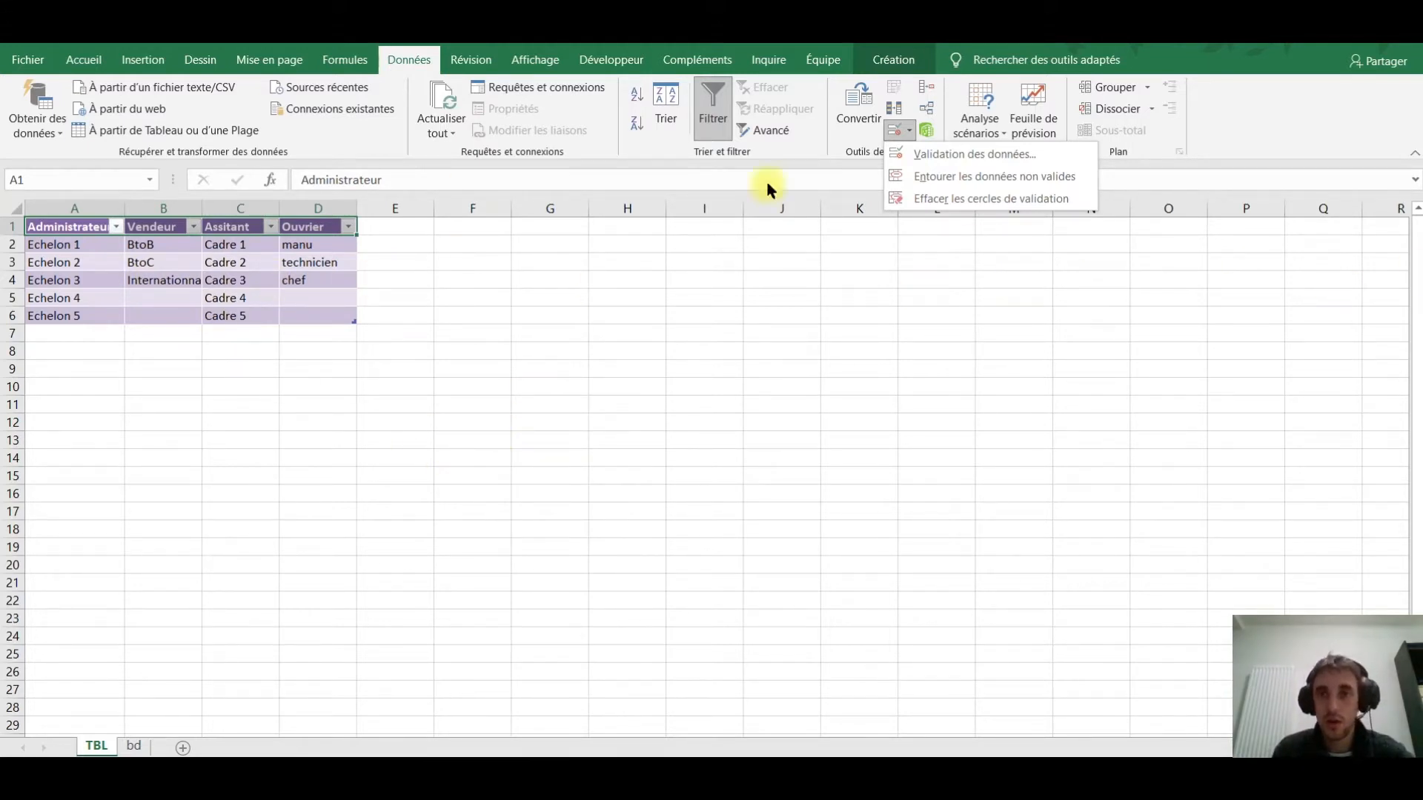
left_click(572, 385)
Enter the defined name typesalarie in a temporary formula in cell G9, copy the name, and leave the cell empty.
left_click(582, 365)
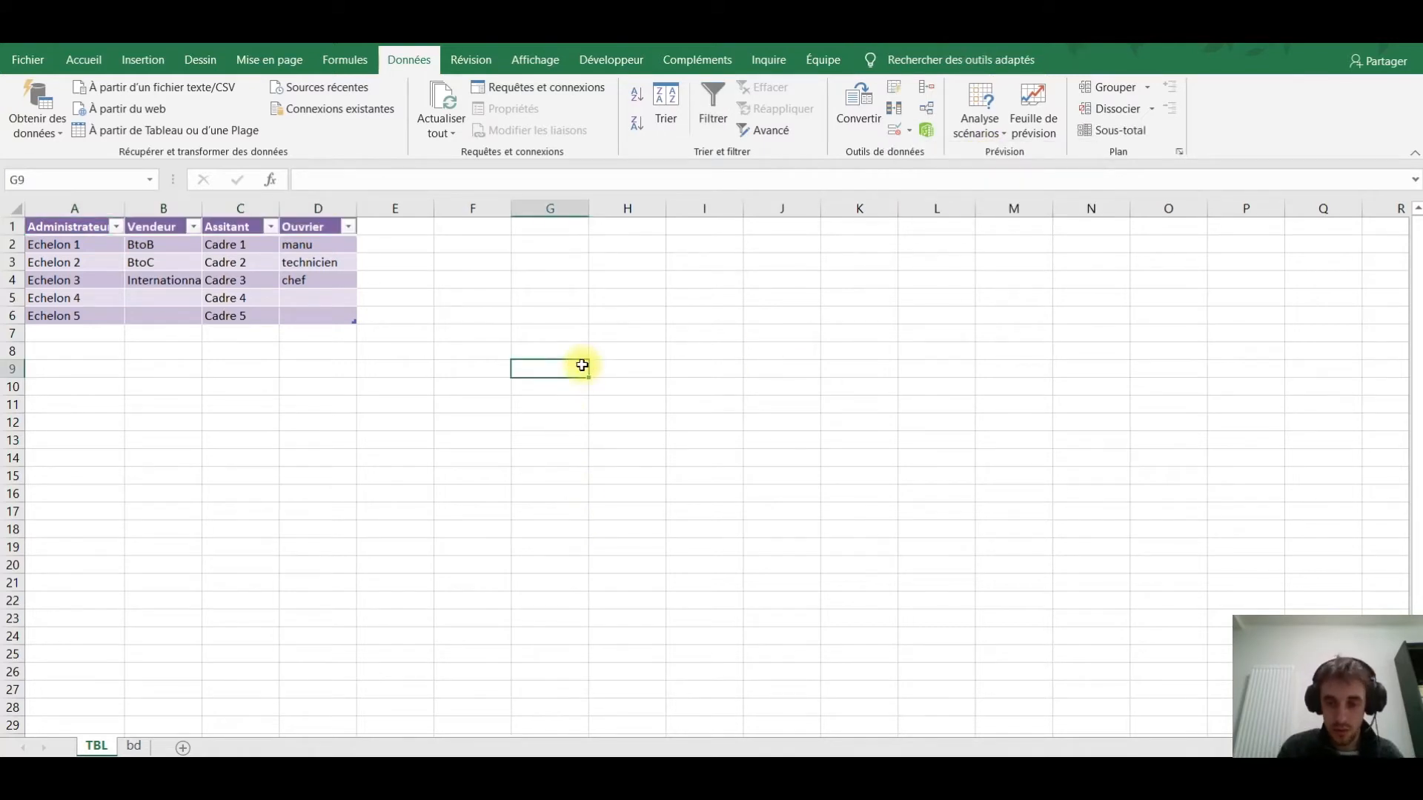
type("=ty")
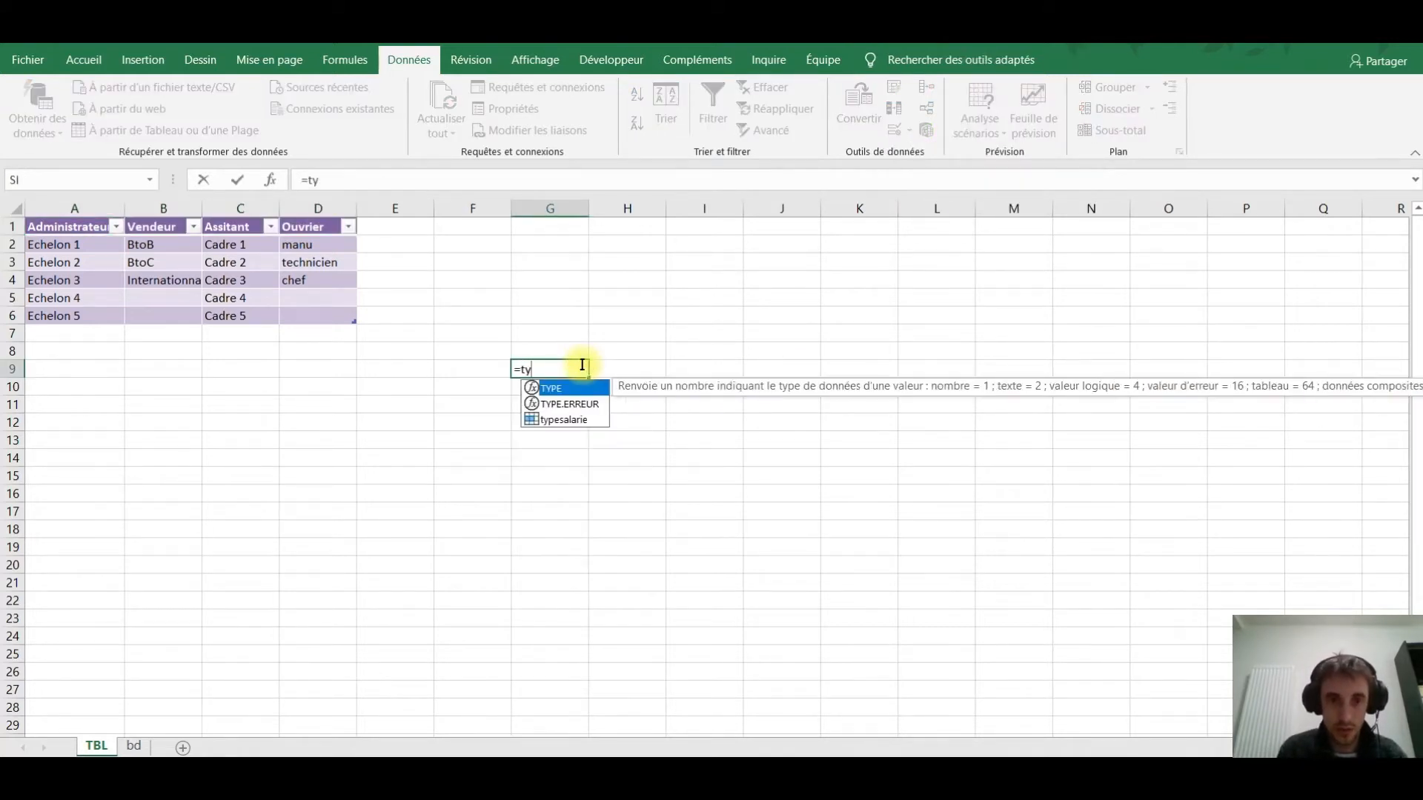
double_click(556, 420)
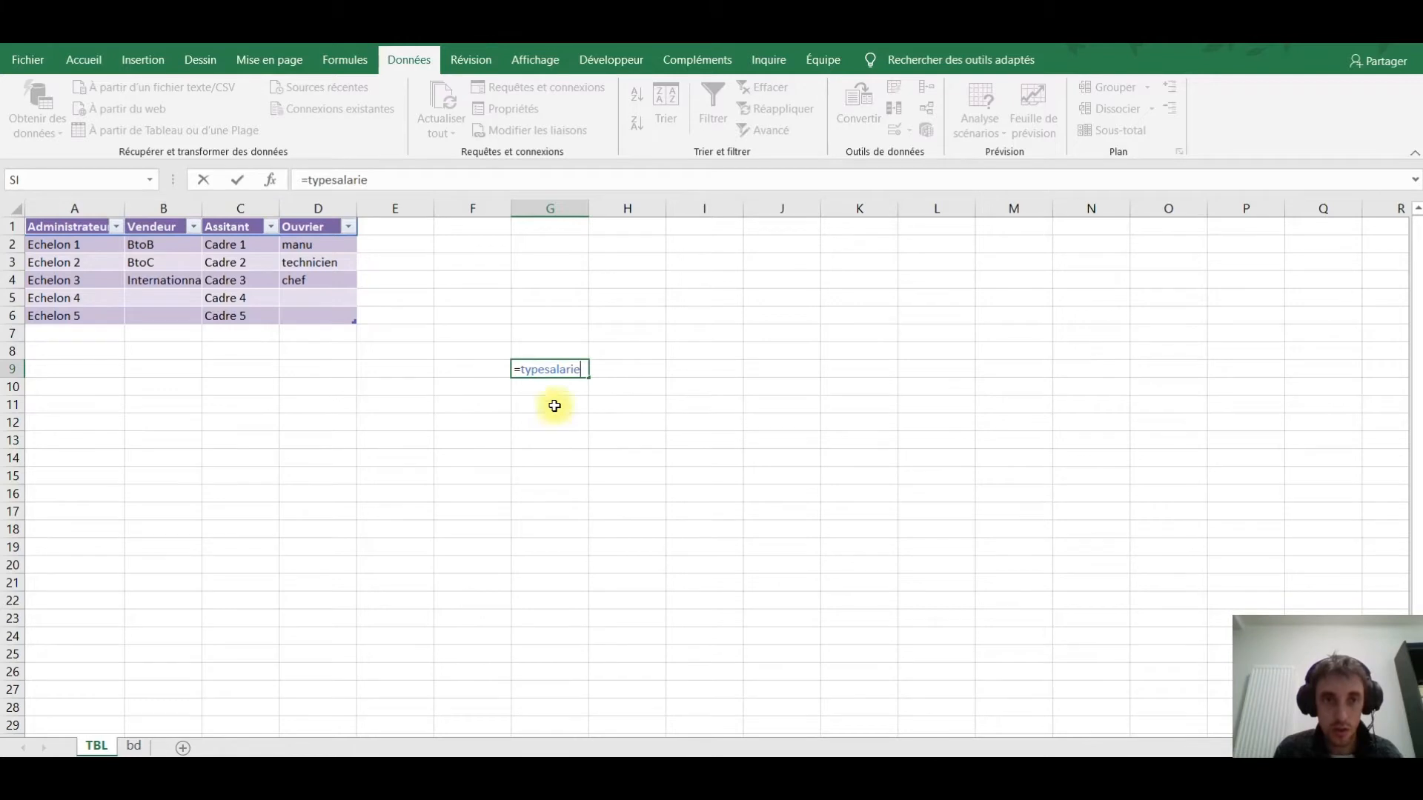
double_click(330, 179)
key("ctrl+c")
key("Escape")
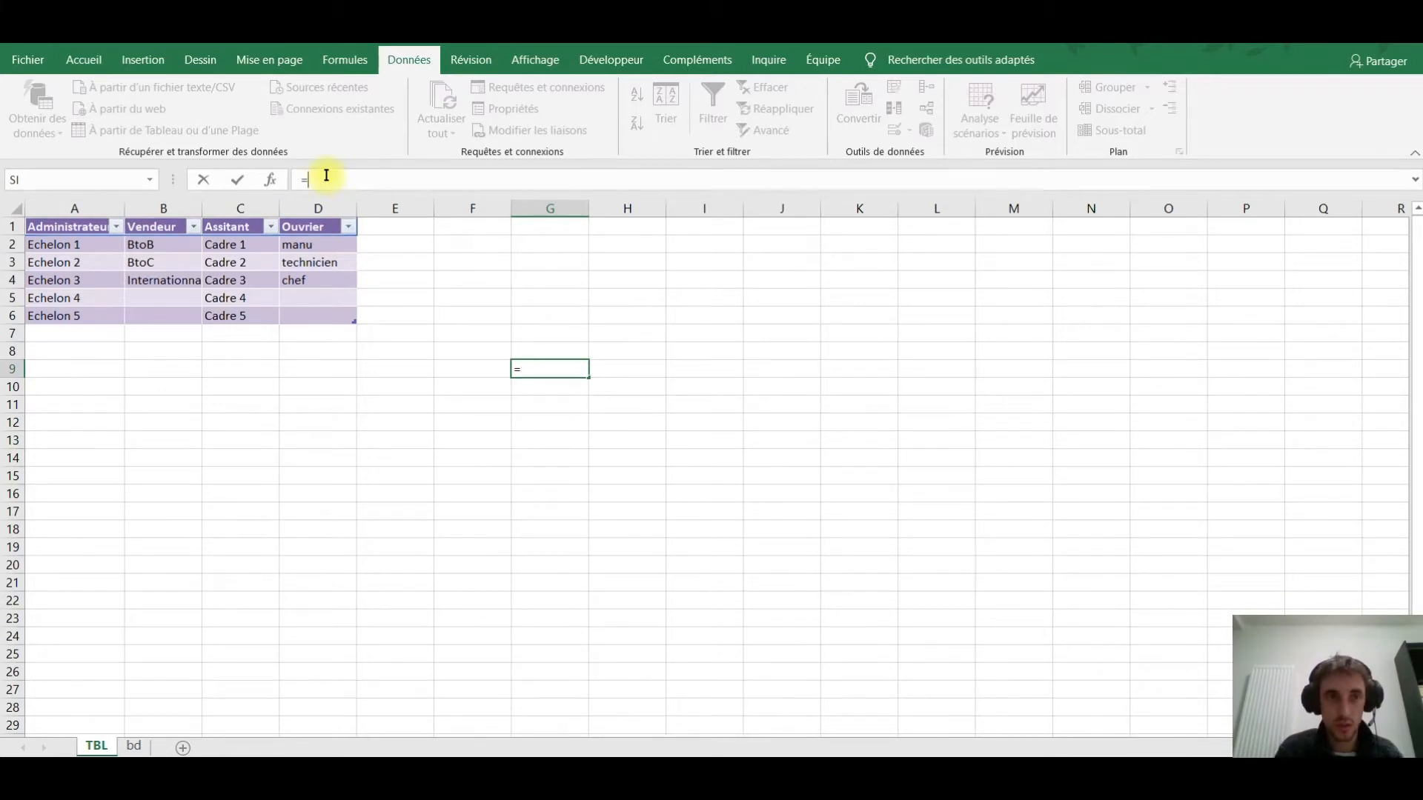
key("Return")
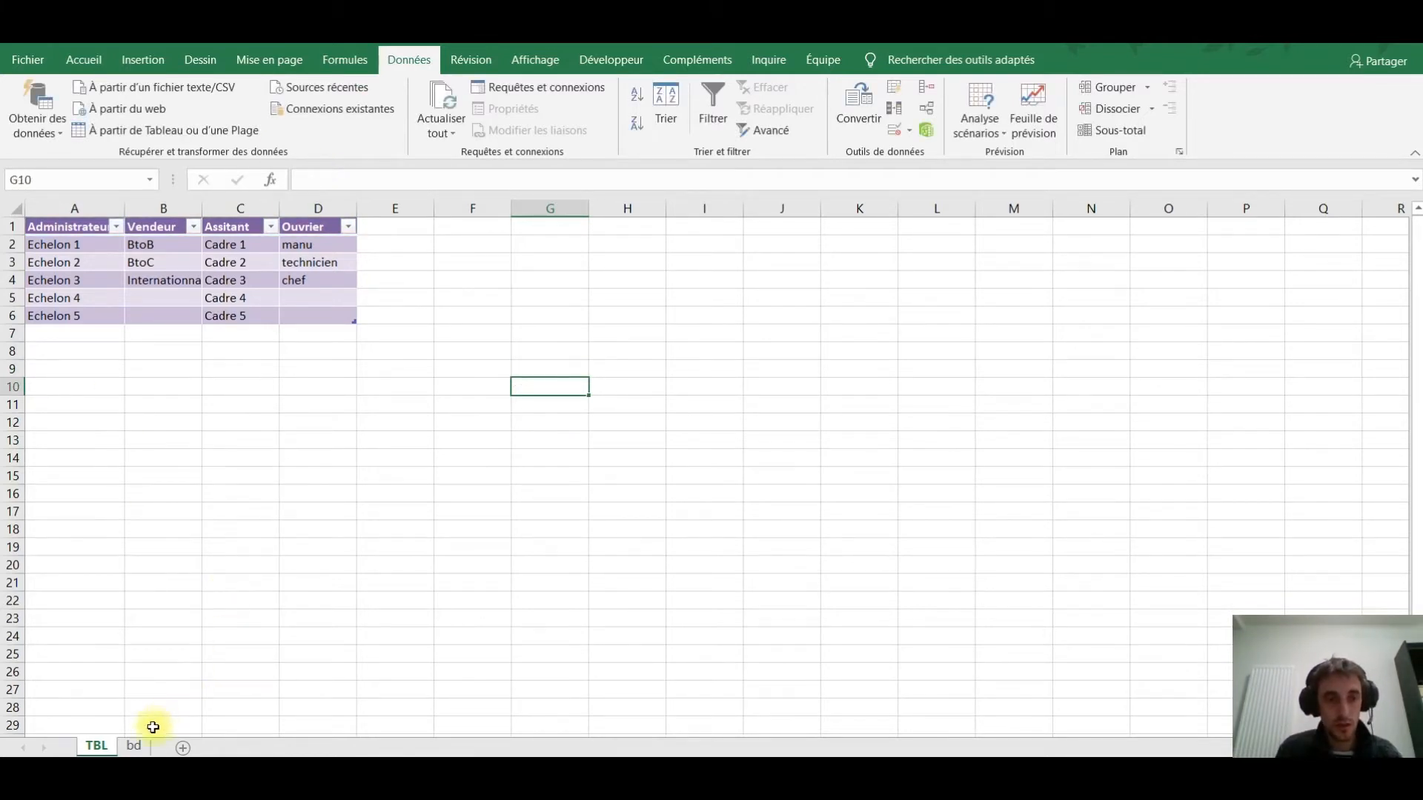
Select the TITRE entries from F2 down on the bd sheet and set their data validation to allow a list.
left_click(134, 747)
left_click(515, 243)
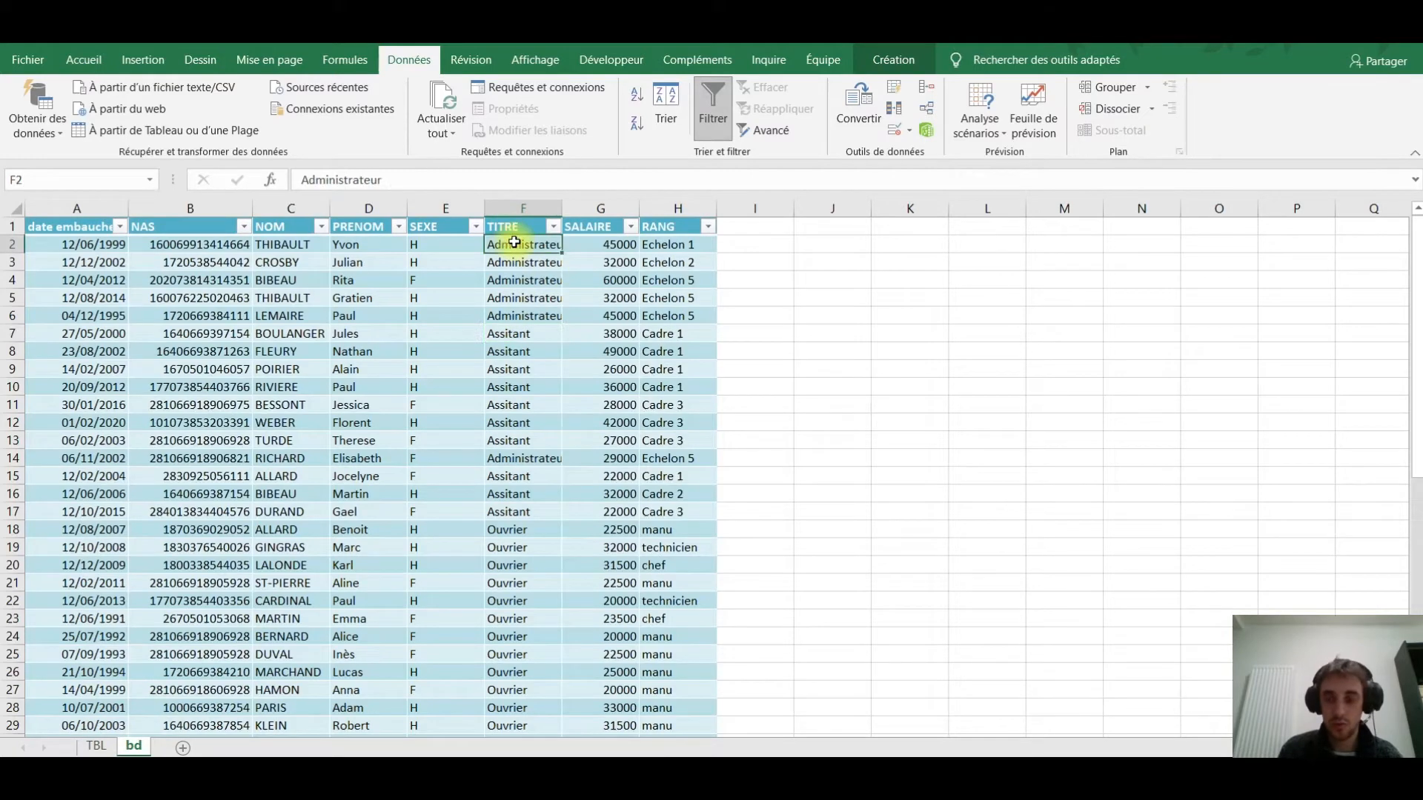
key("ctrl+shift+Down")
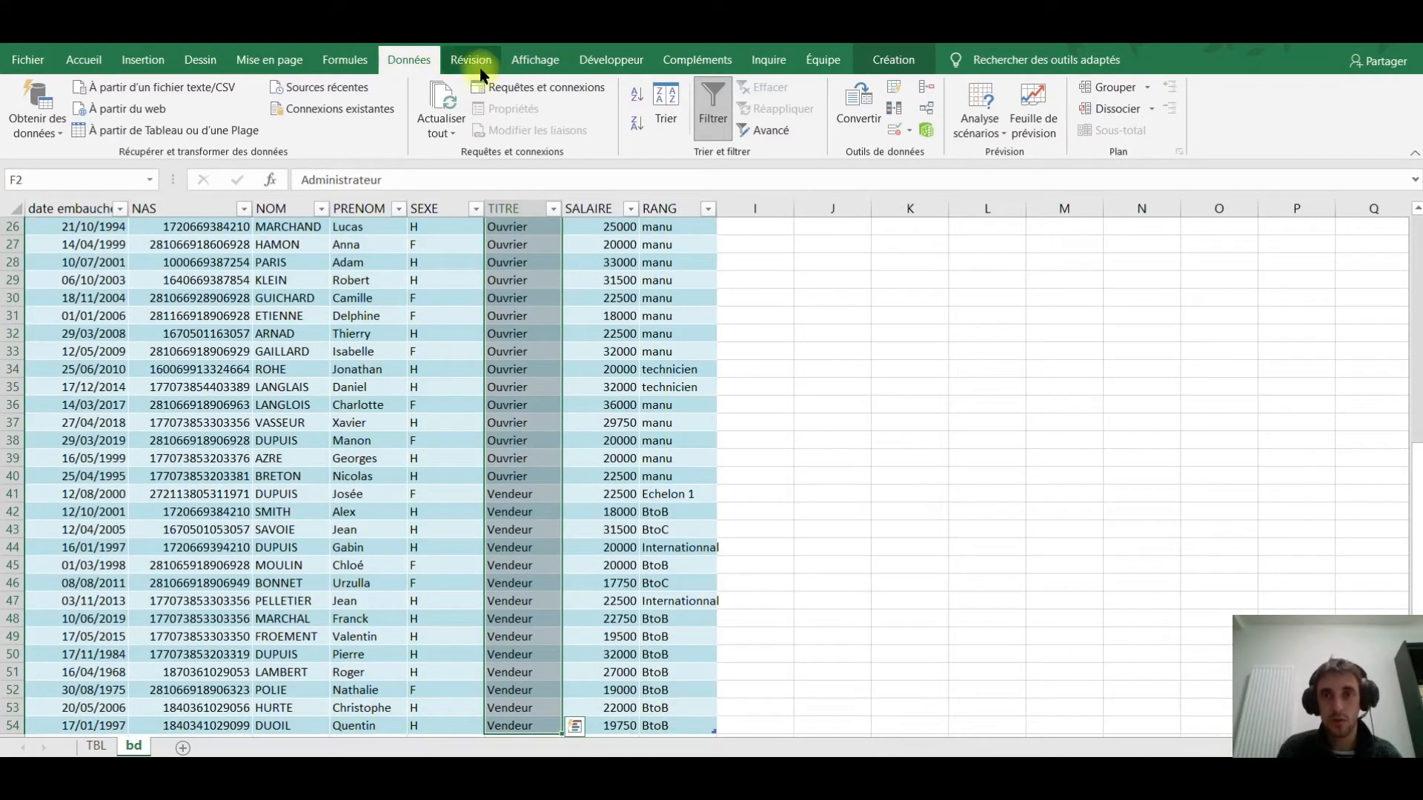
left_click(894, 131)
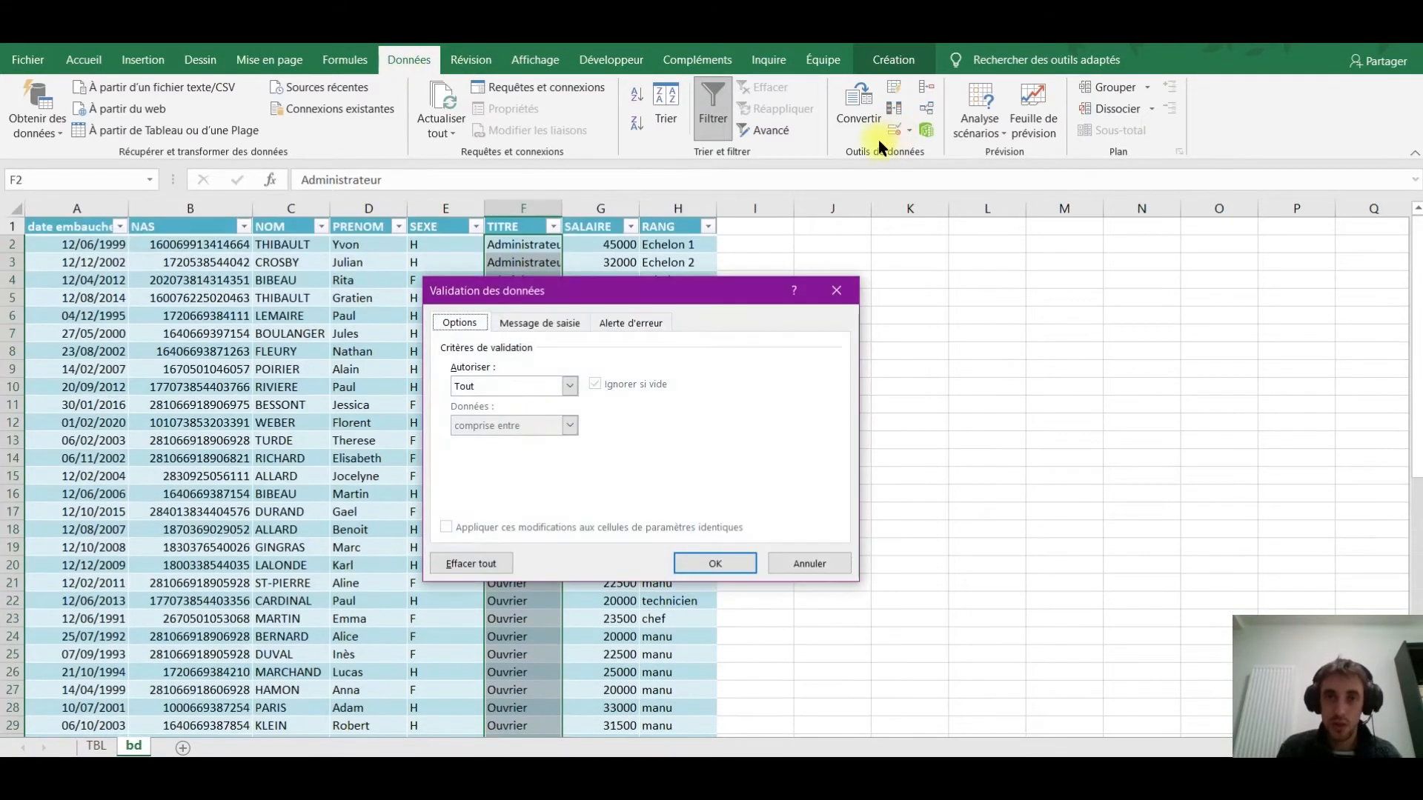
left_click(569, 386)
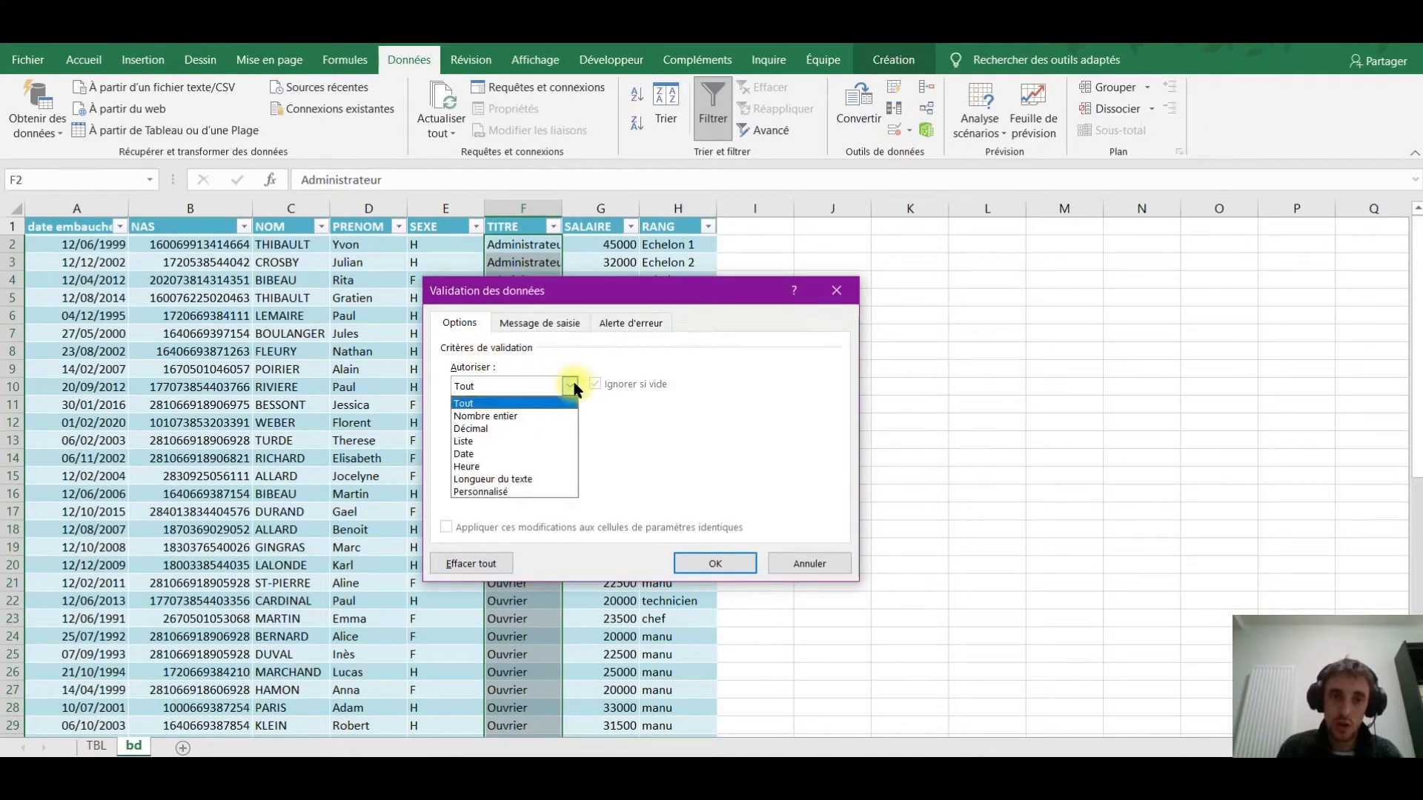
left_click(512, 439)
left_click(504, 463)
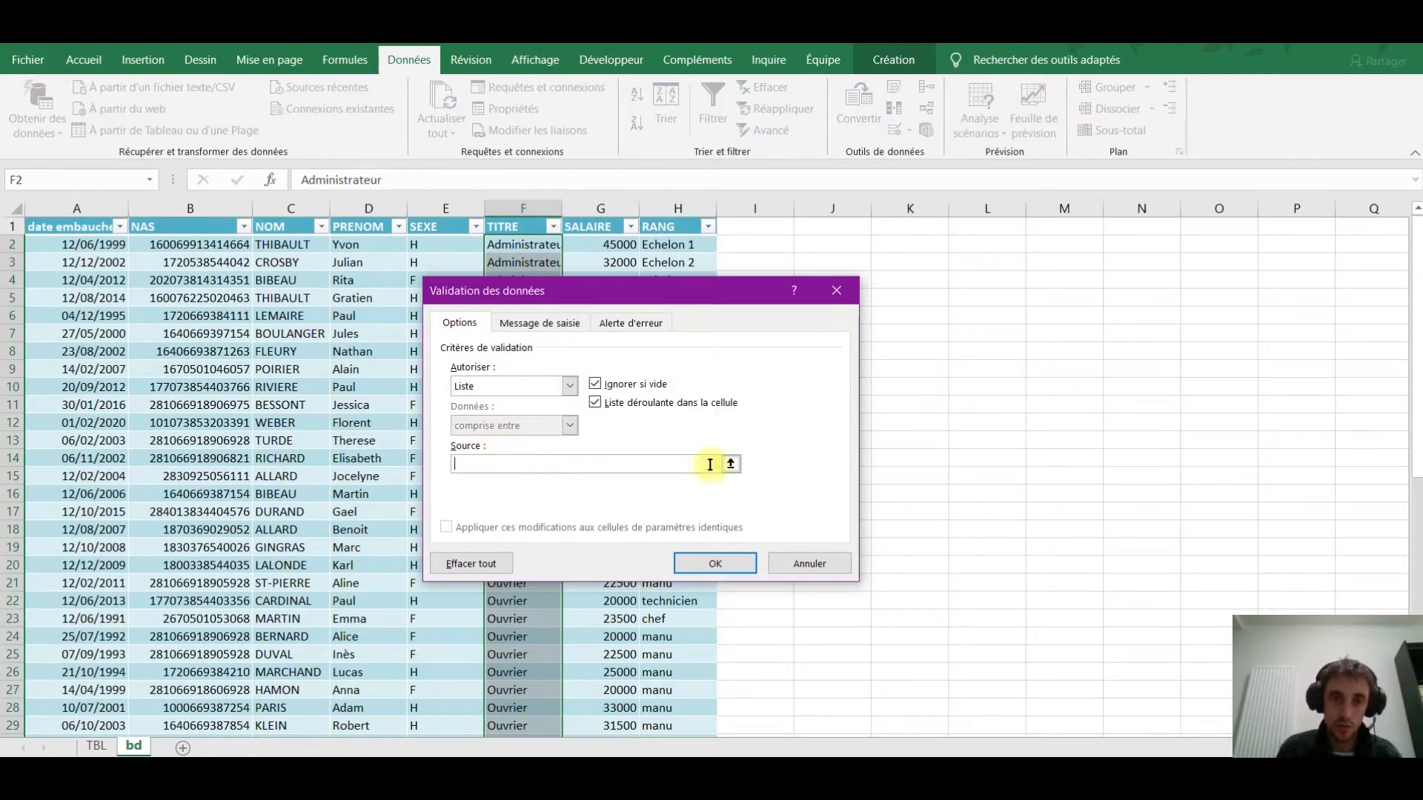
Replace the selected range TBL!$A$1:$D$1 with =typesalarie as the list source and apply the validation to the TITRE column.
left_click(96, 745)
left_click_drag(63, 232, 319, 231)
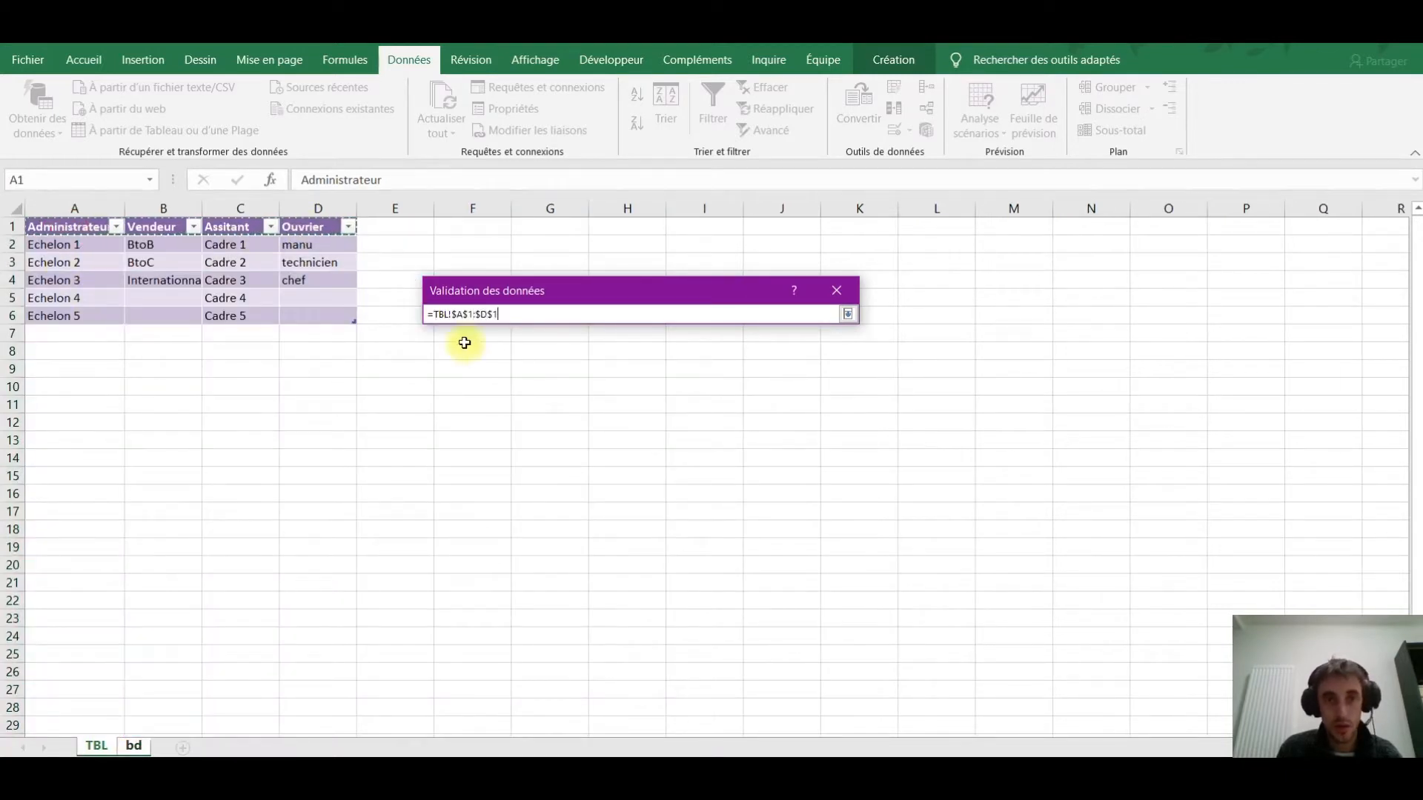
left_click_drag(518, 311, 435, 310)
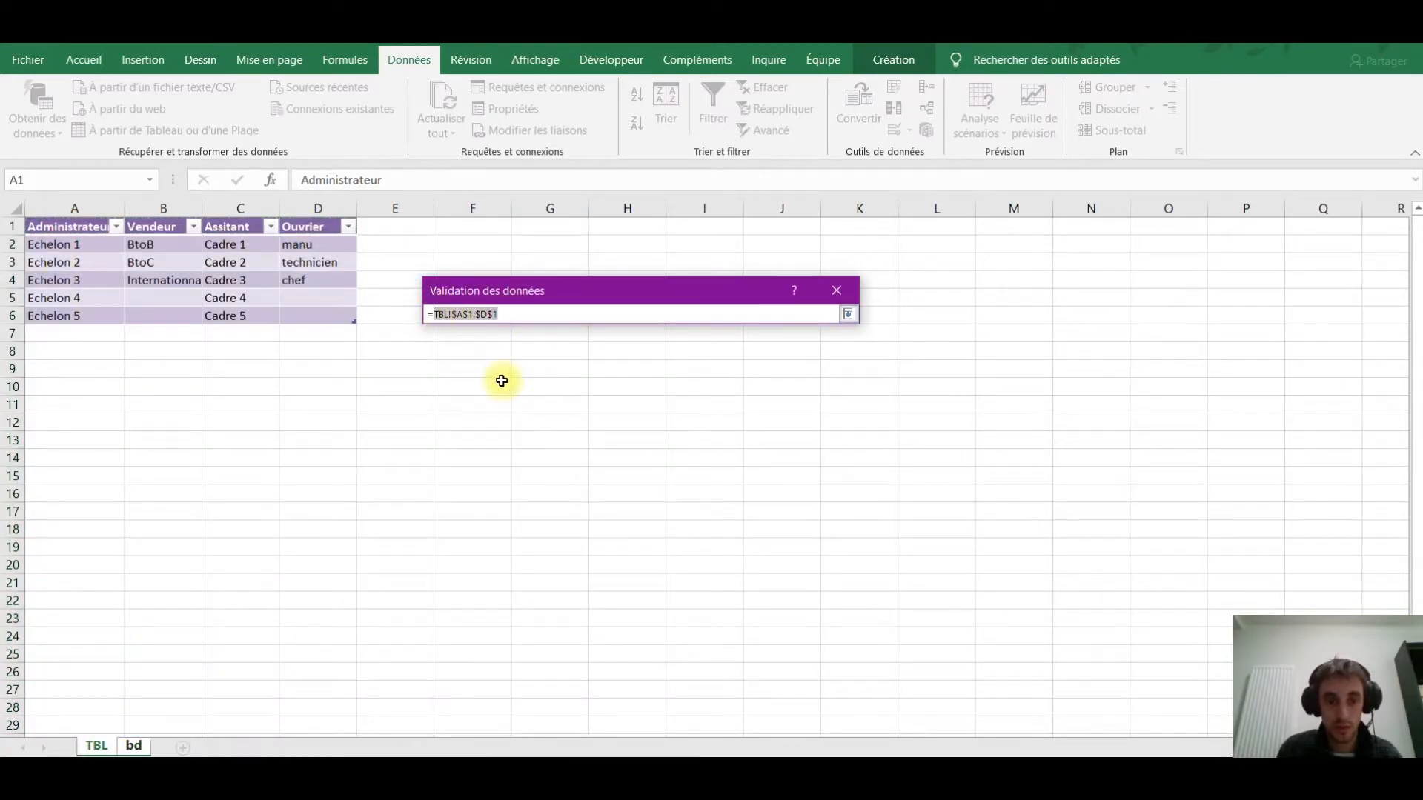
key("ctrl+v")
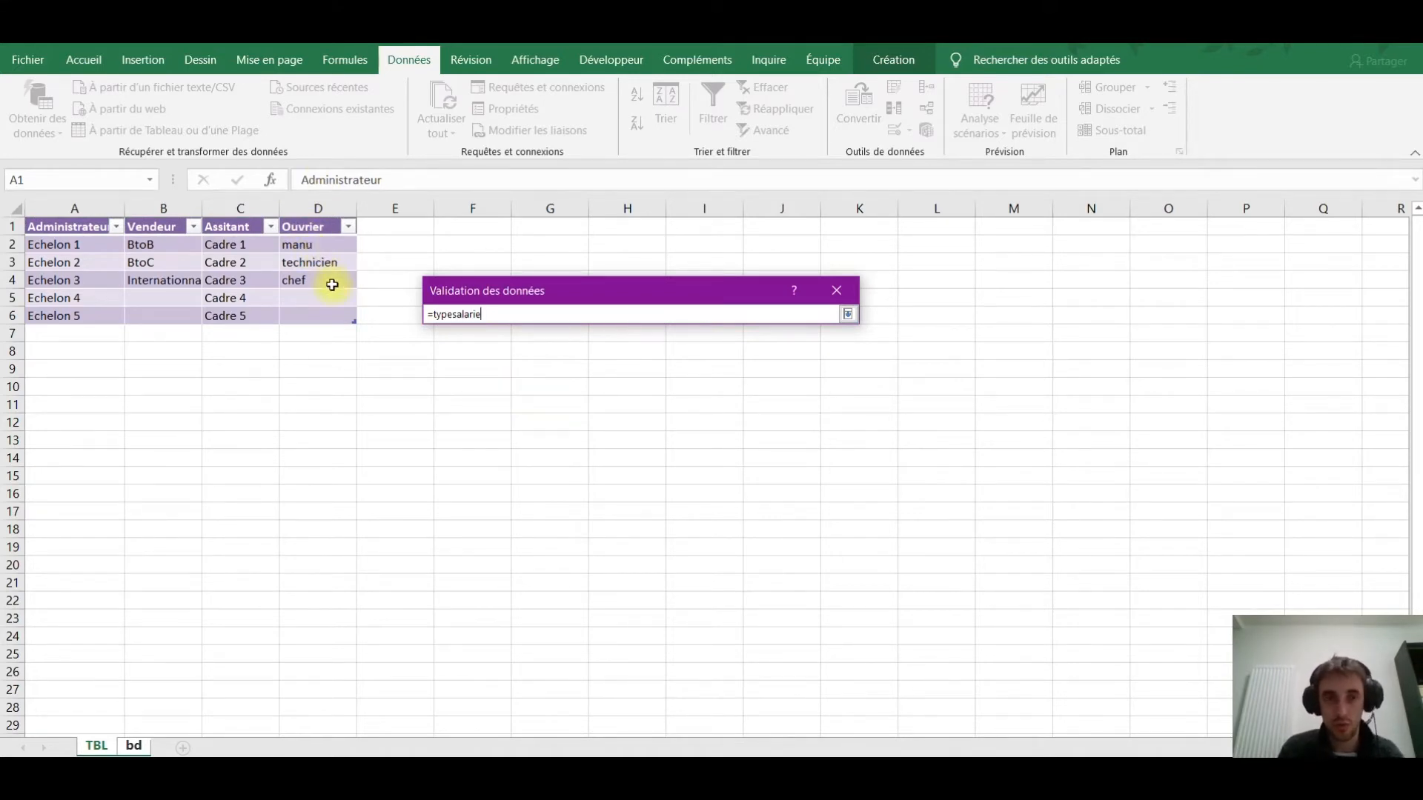
key("Return")
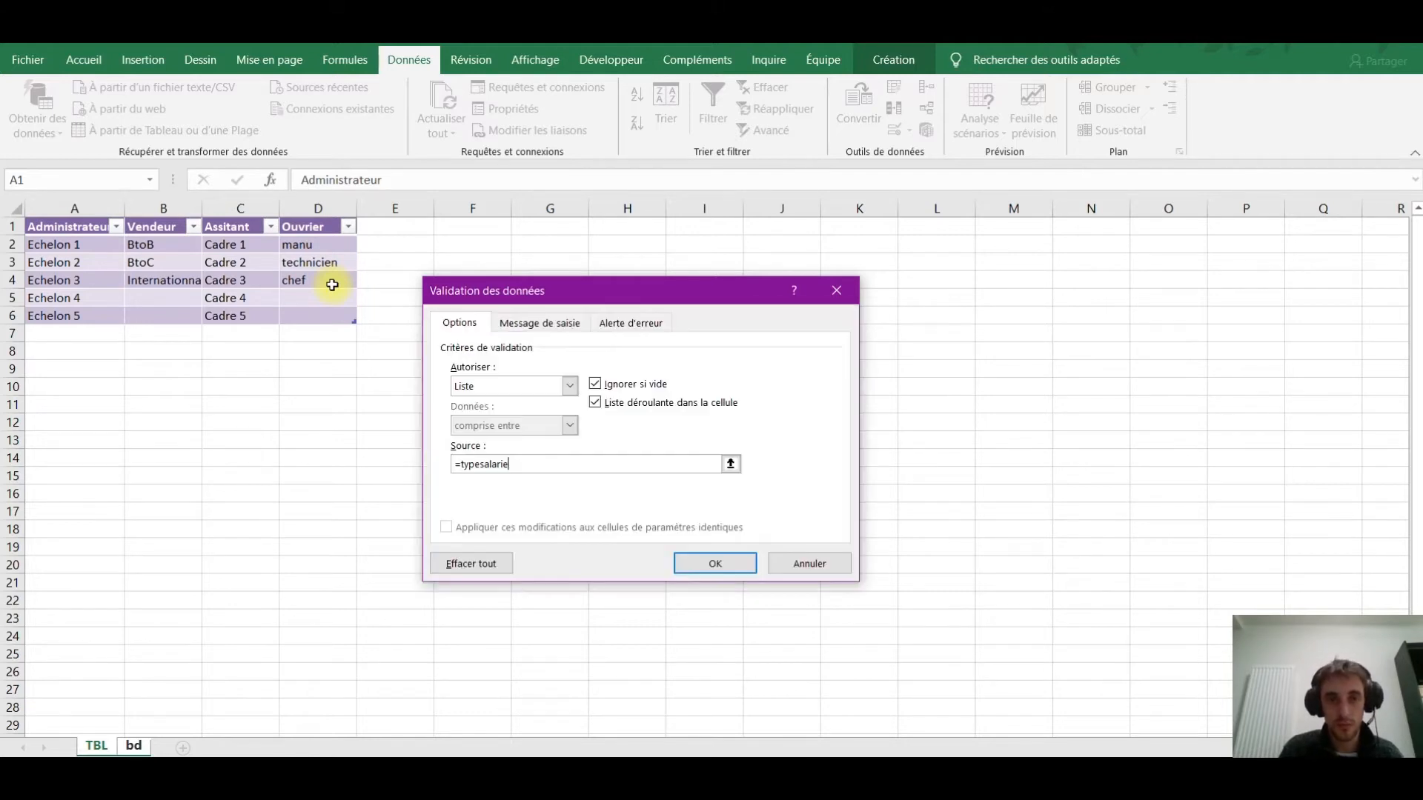
left_click(716, 563)
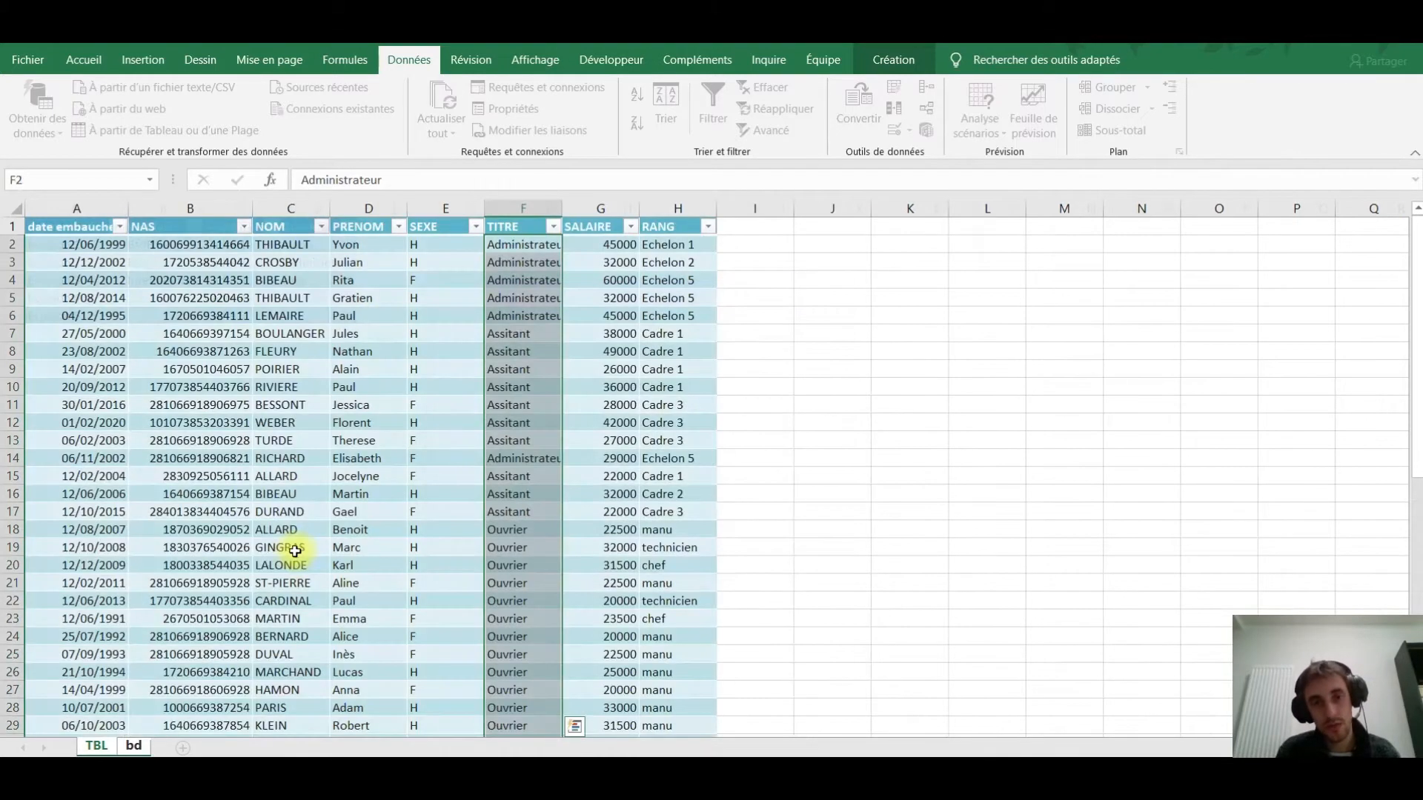
Test the TITRE drop-down list by choosing Vendeur in cell F5 and select the rank in the same row.
left_click(398, 483)
left_click(530, 298)
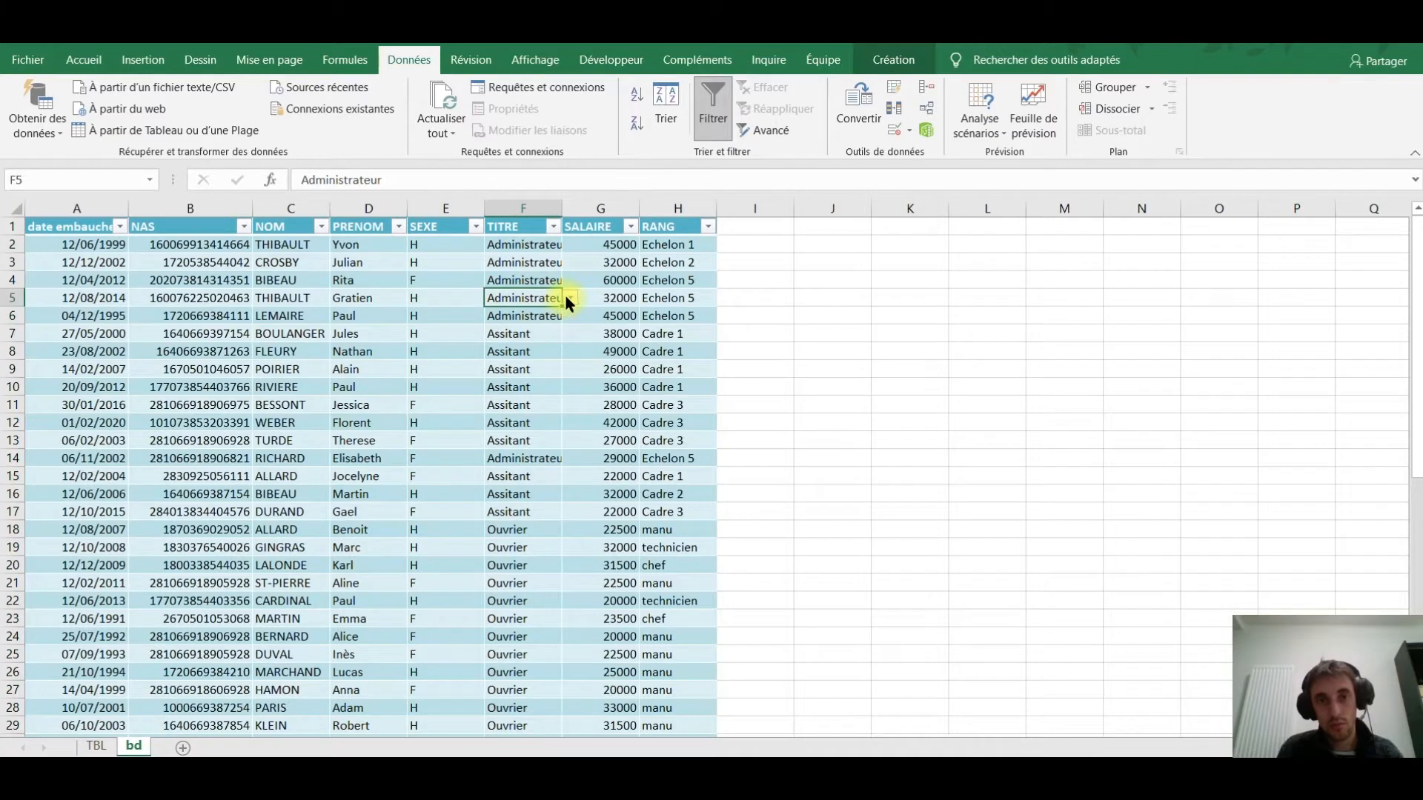
left_click(568, 299)
left_click(567, 299)
left_click(565, 296)
left_click(557, 305)
left_click(570, 299)
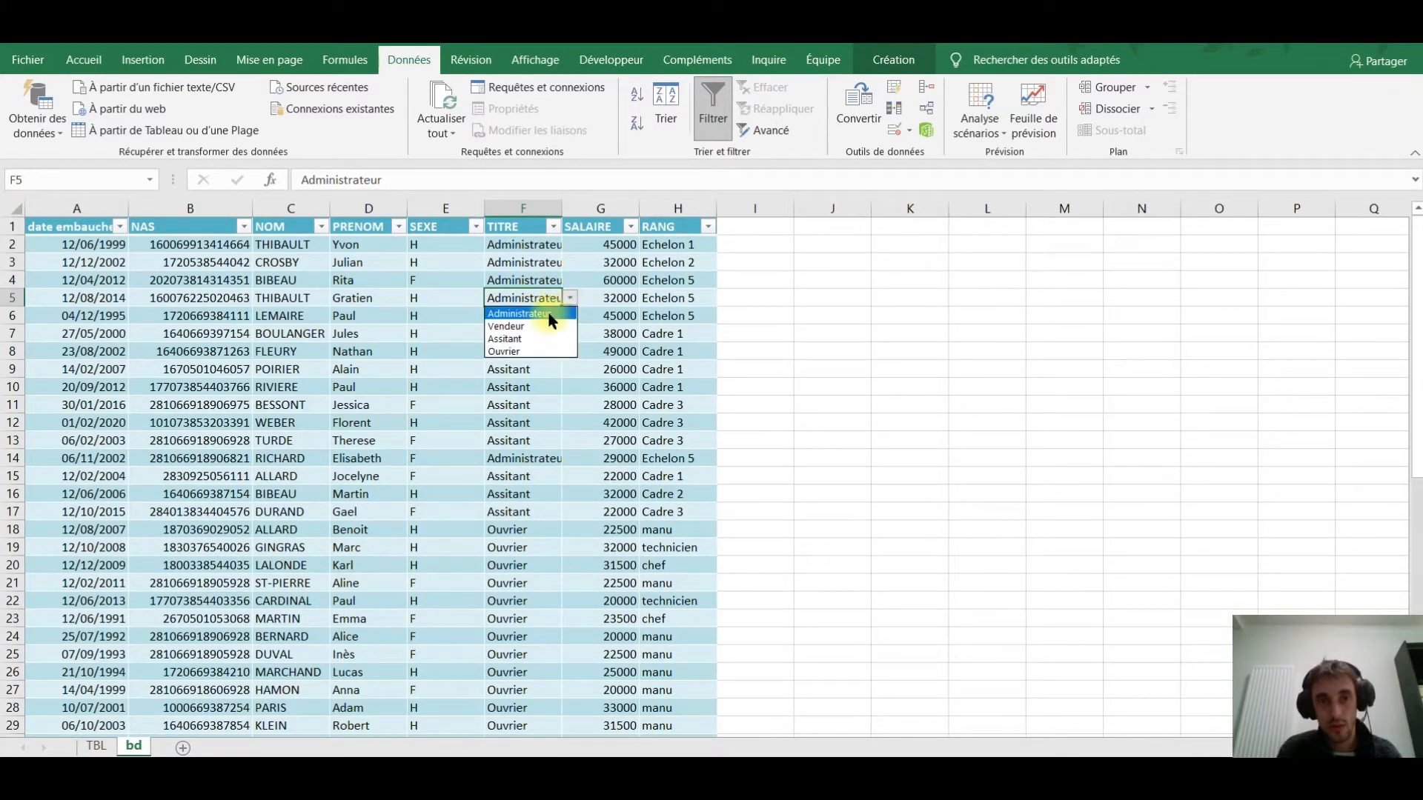
left_click(547, 327)
left_click(700, 297)
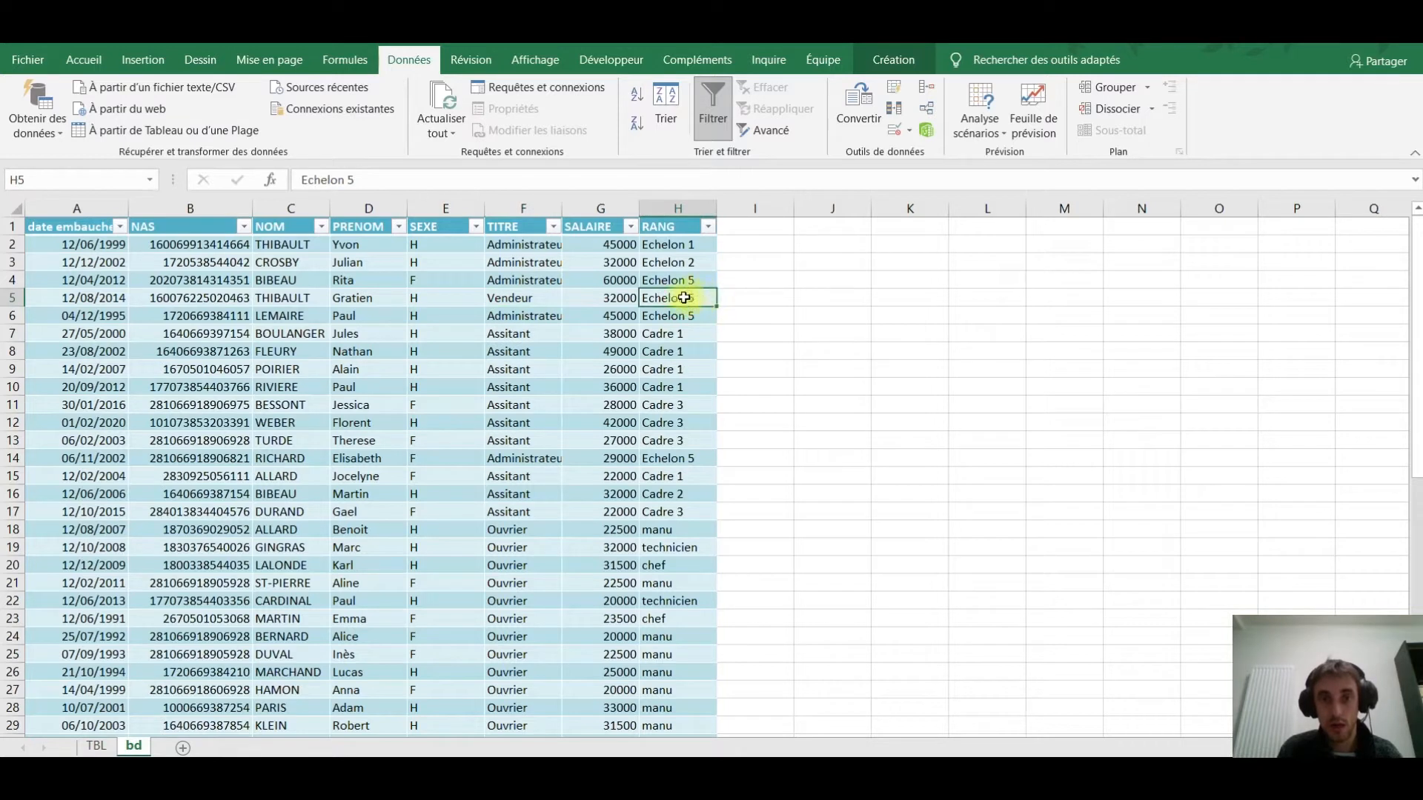
Set the title in cell F5 back to Administrateur and examine the first Echelon entries in the RANG column.
left_click(534, 298)
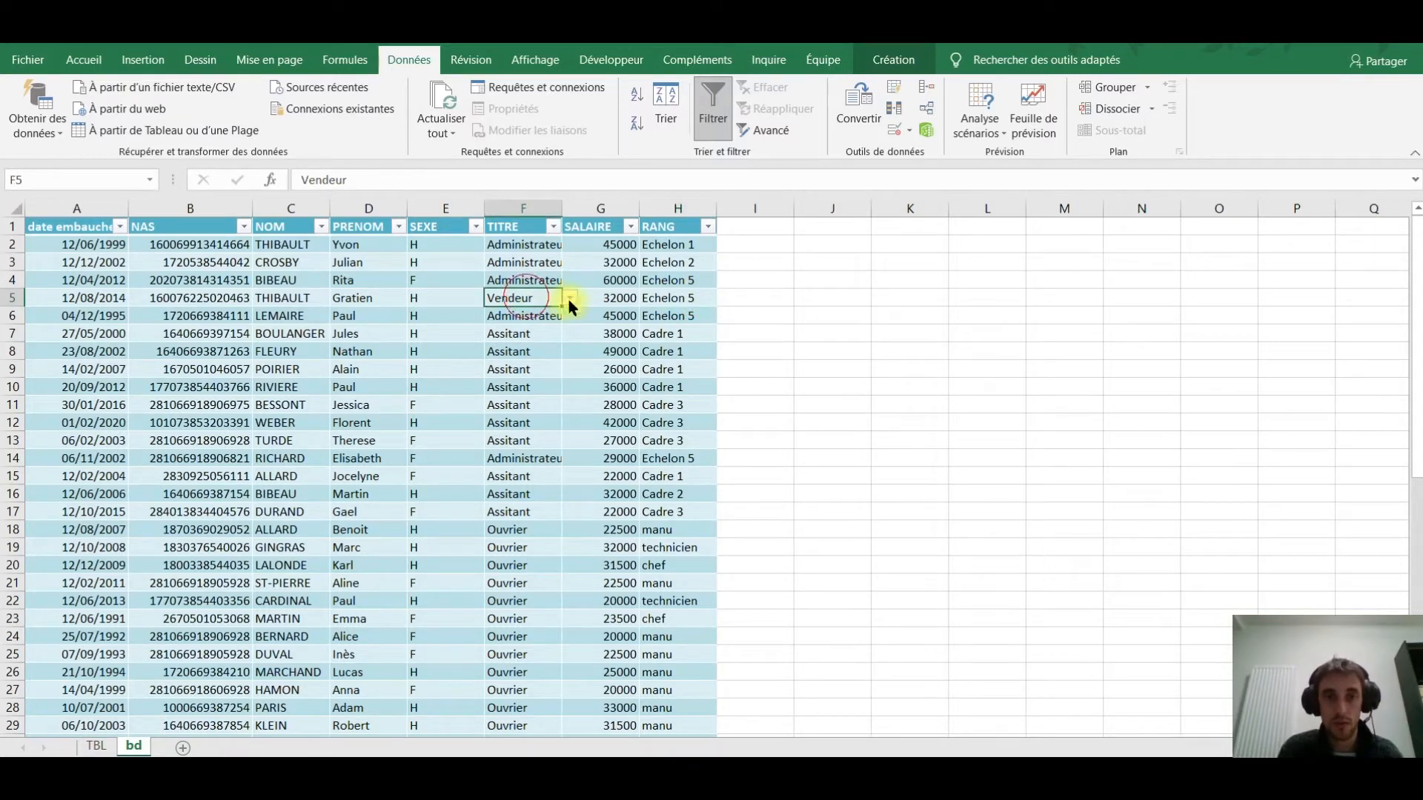
left_click(571, 298)
left_click(523, 314)
left_click(683, 315)
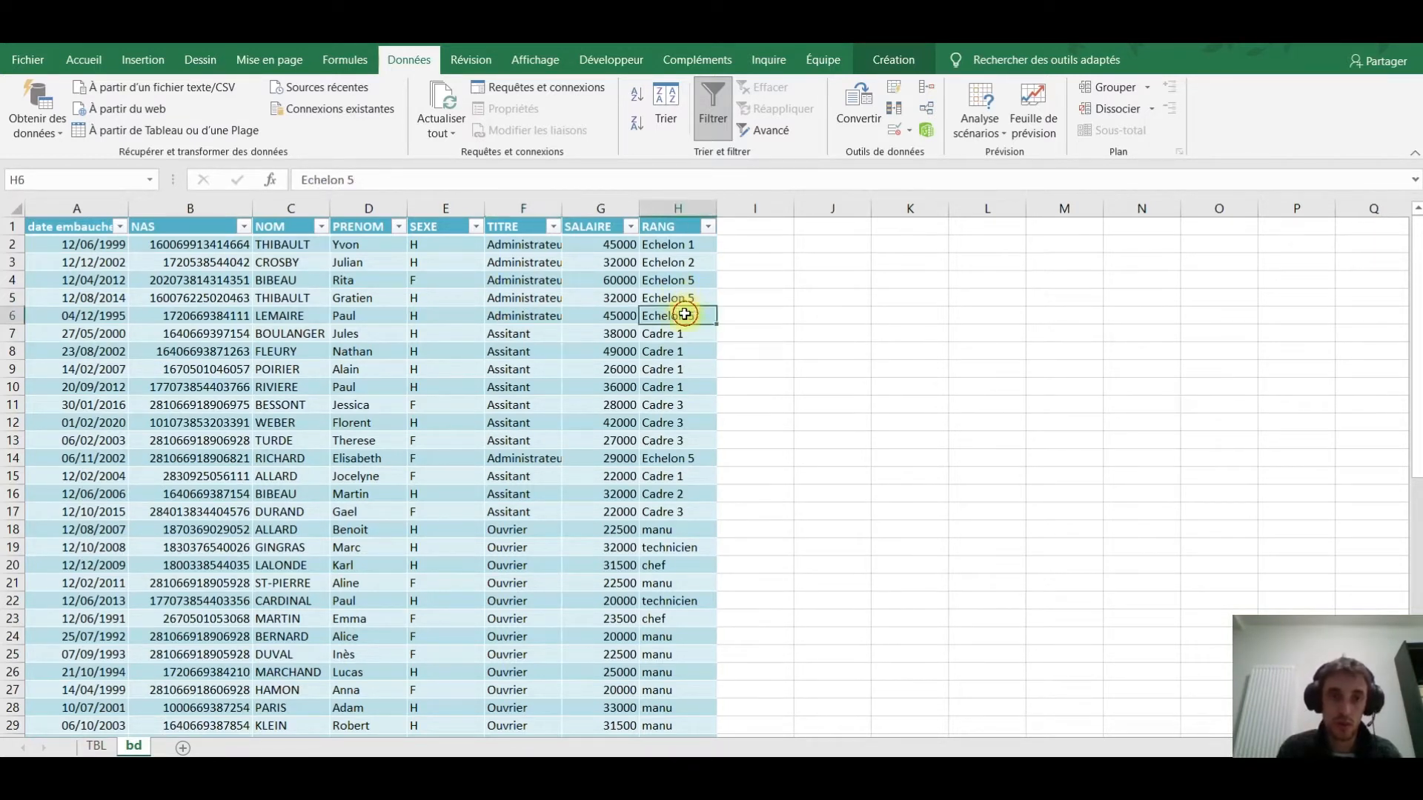
left_click_drag(677, 244, 677, 300)
left_click(589, 367)
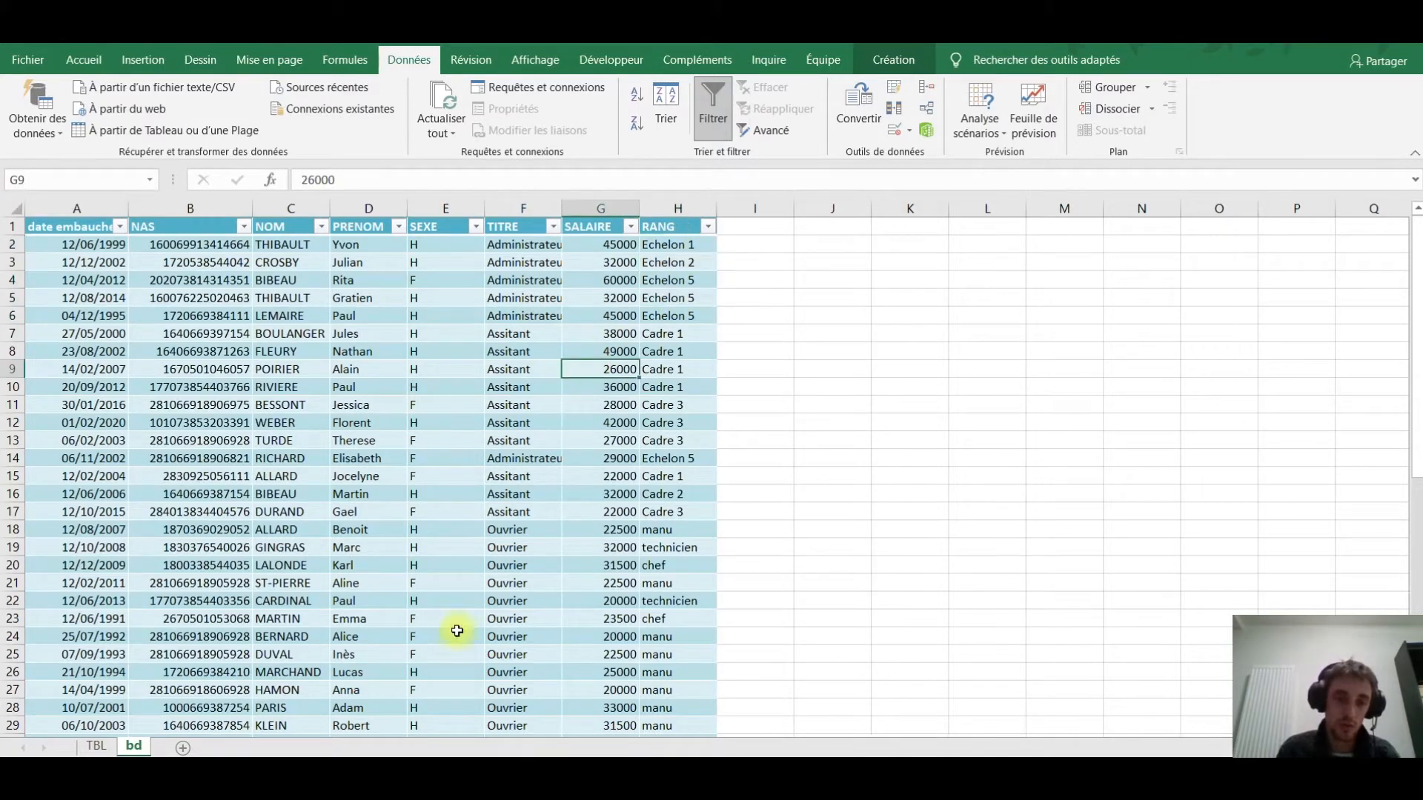
Switch to the browser, highlight INDIRECT(A1) in the search result on cascading drop-down lists, and return to Excel.
key("alt+Tab")
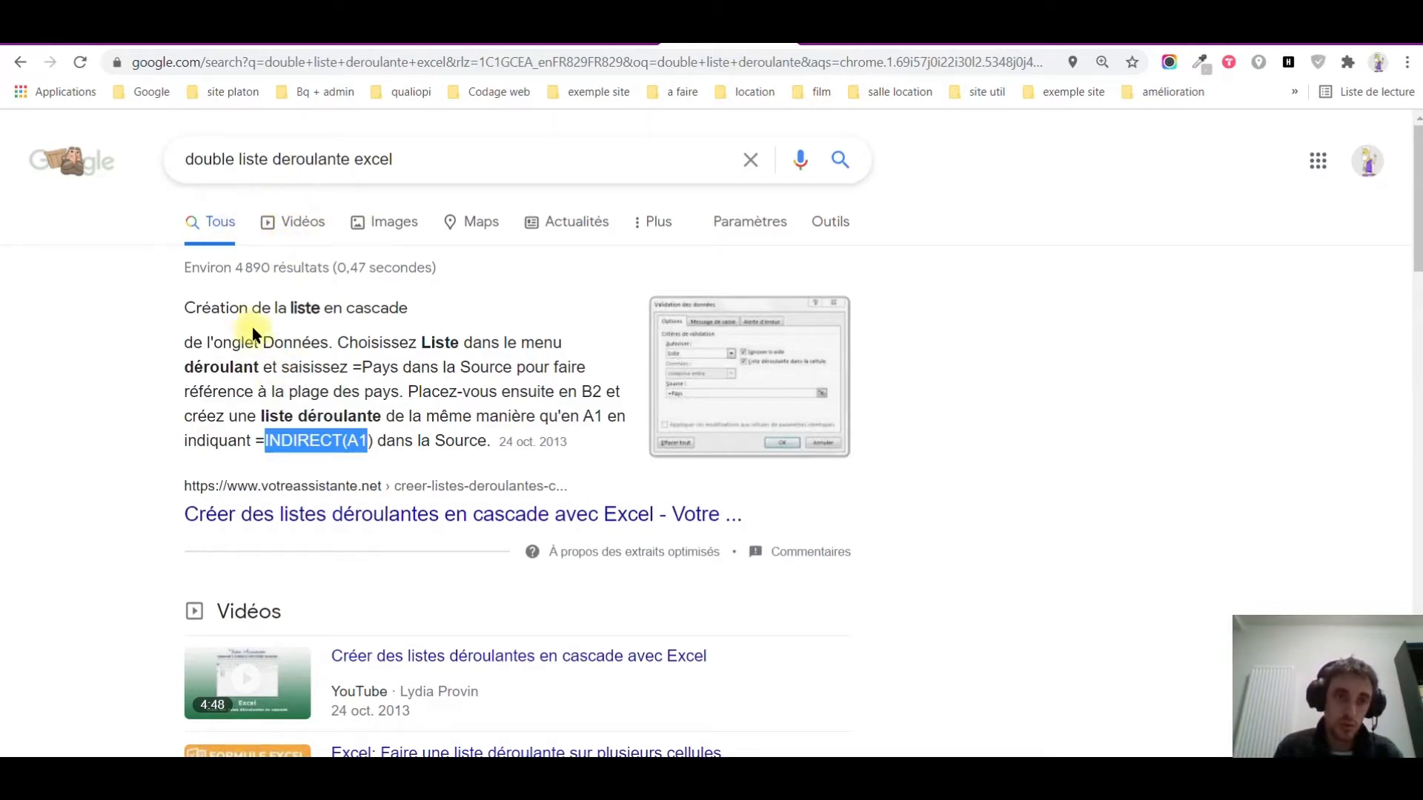
left_click_drag(228, 343, 304, 392)
left_click_drag(266, 440, 372, 440)
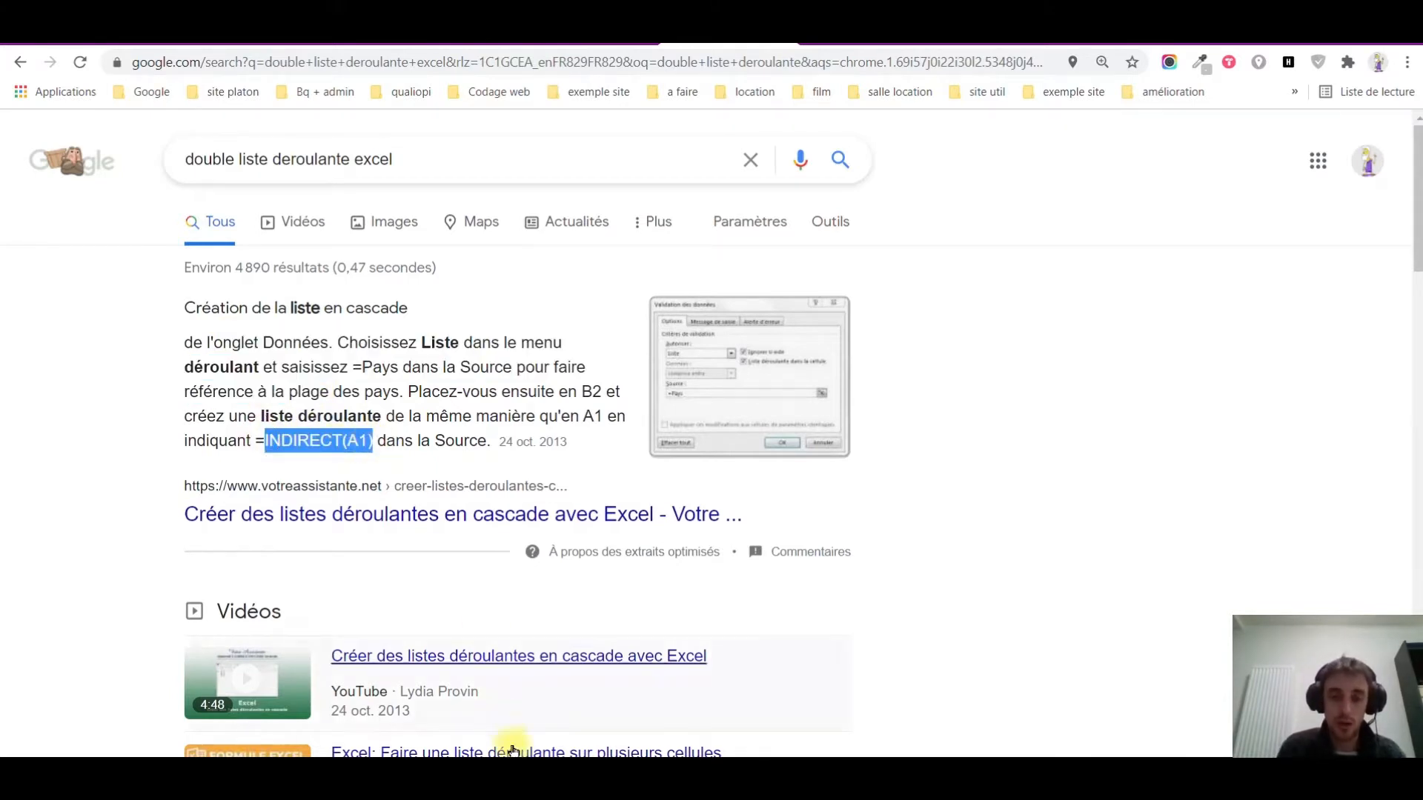
left_click(489, 776)
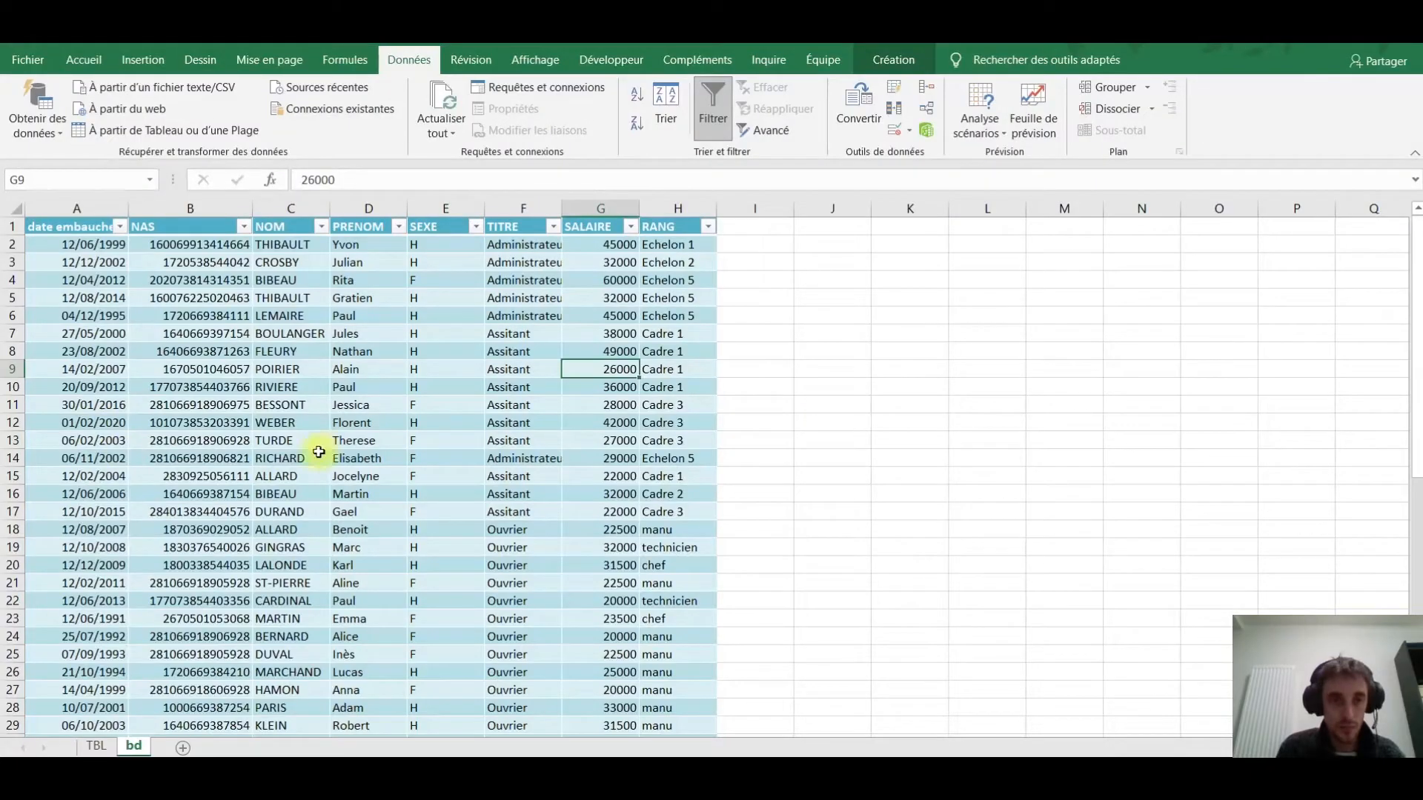
Examine the job title headers A1:D1 and the Administrateur ranks in A2:A6 on the TBL sheet.
left_click(94, 747)
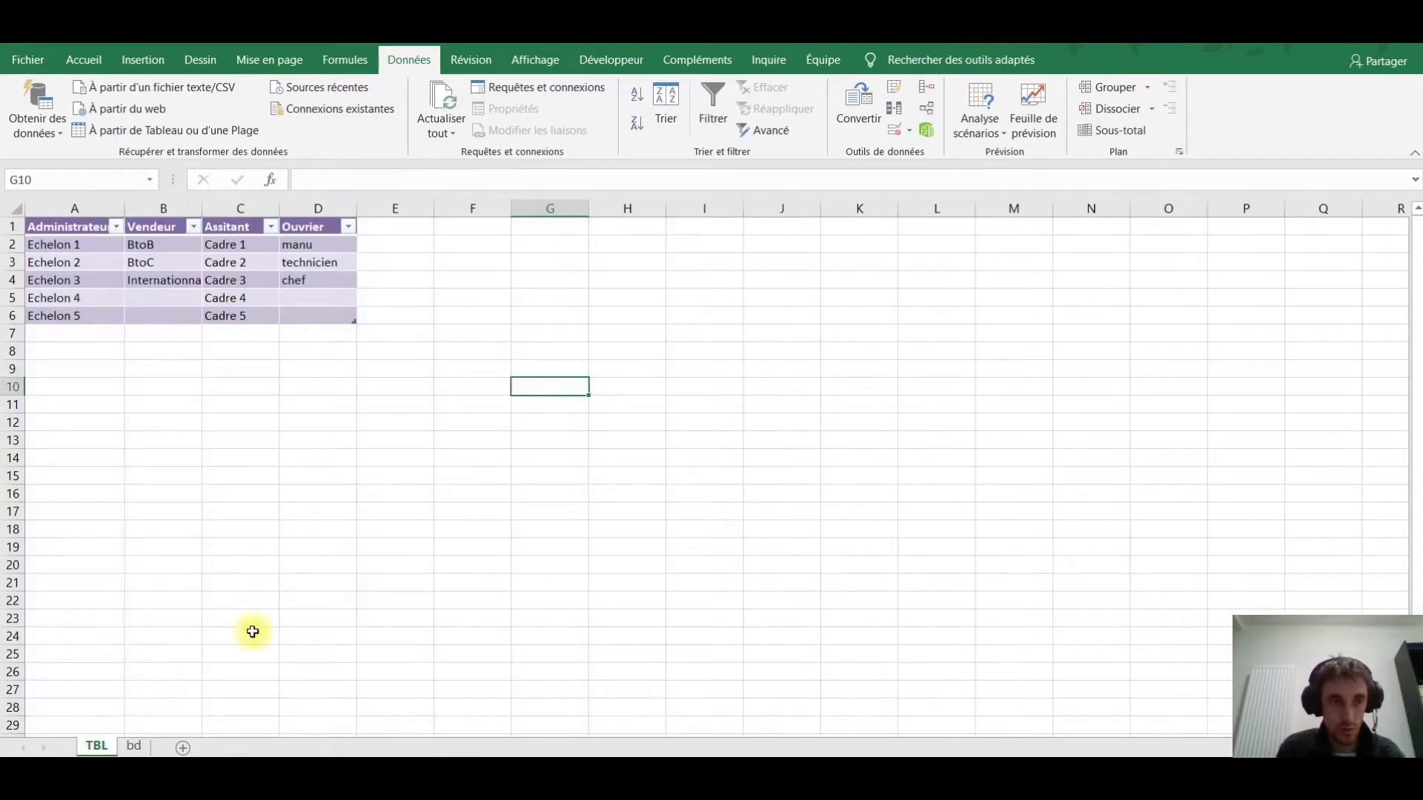
left_click(64, 282)
left_click_drag(63, 229, 315, 226)
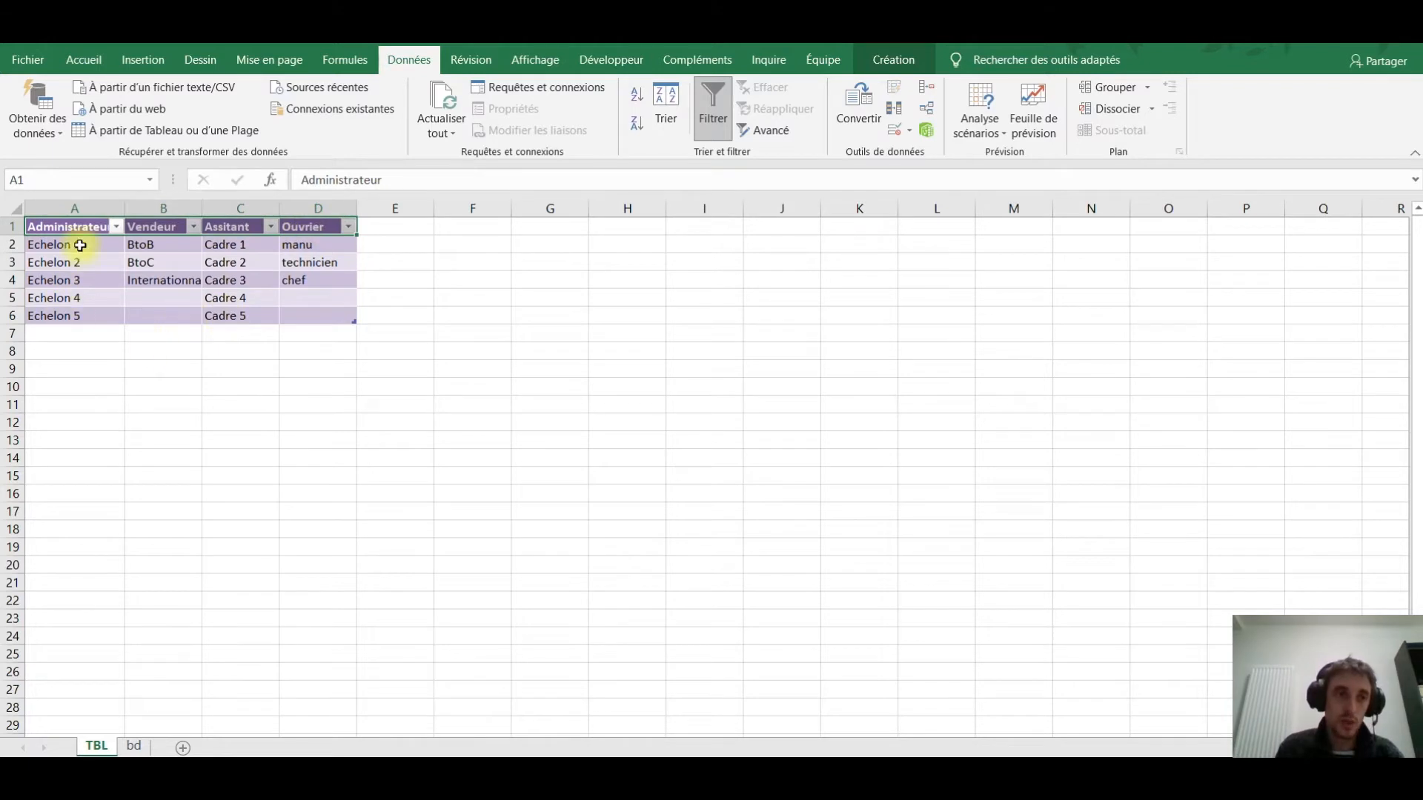
left_click_drag(81, 243, 85, 311)
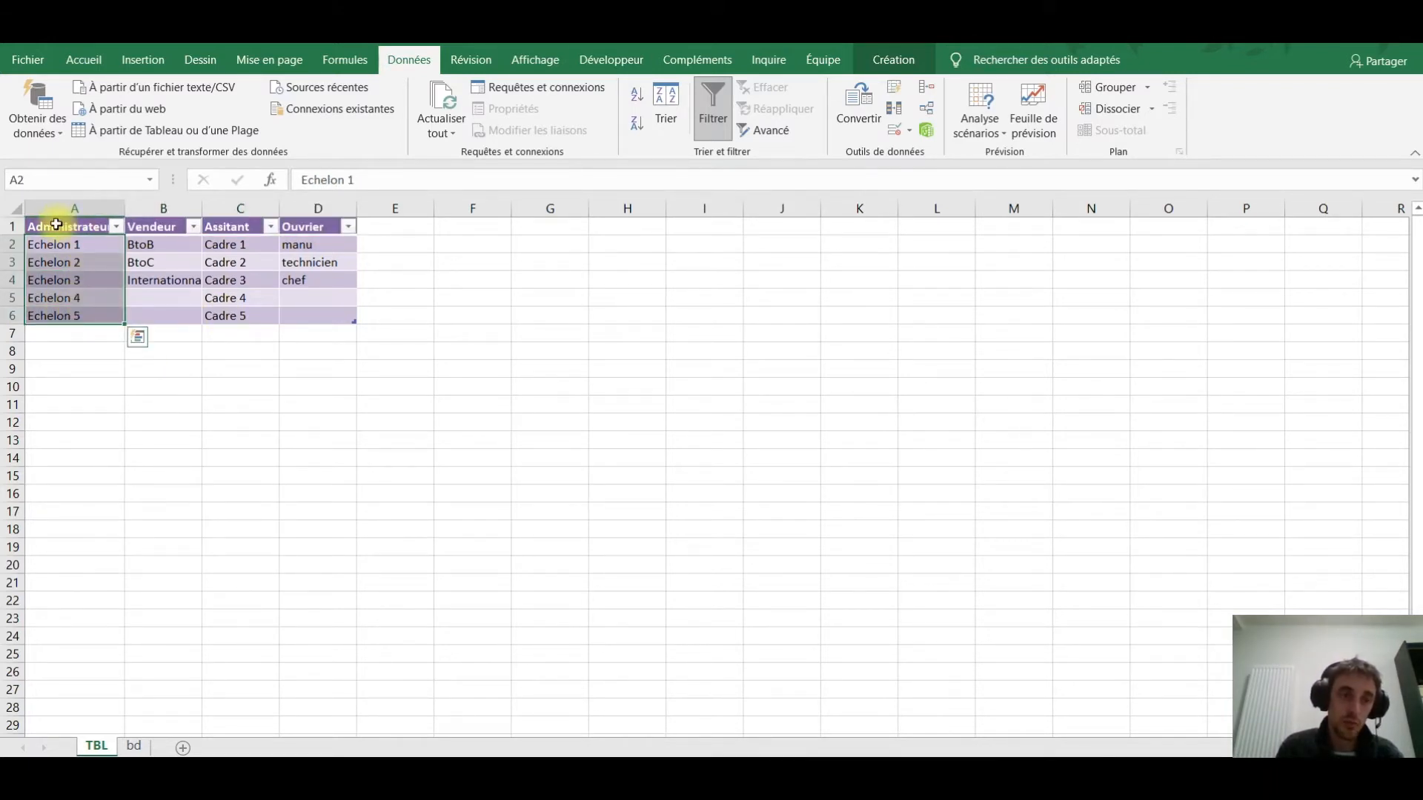
left_click(80, 311)
left_click_drag(71, 245, 74, 314)
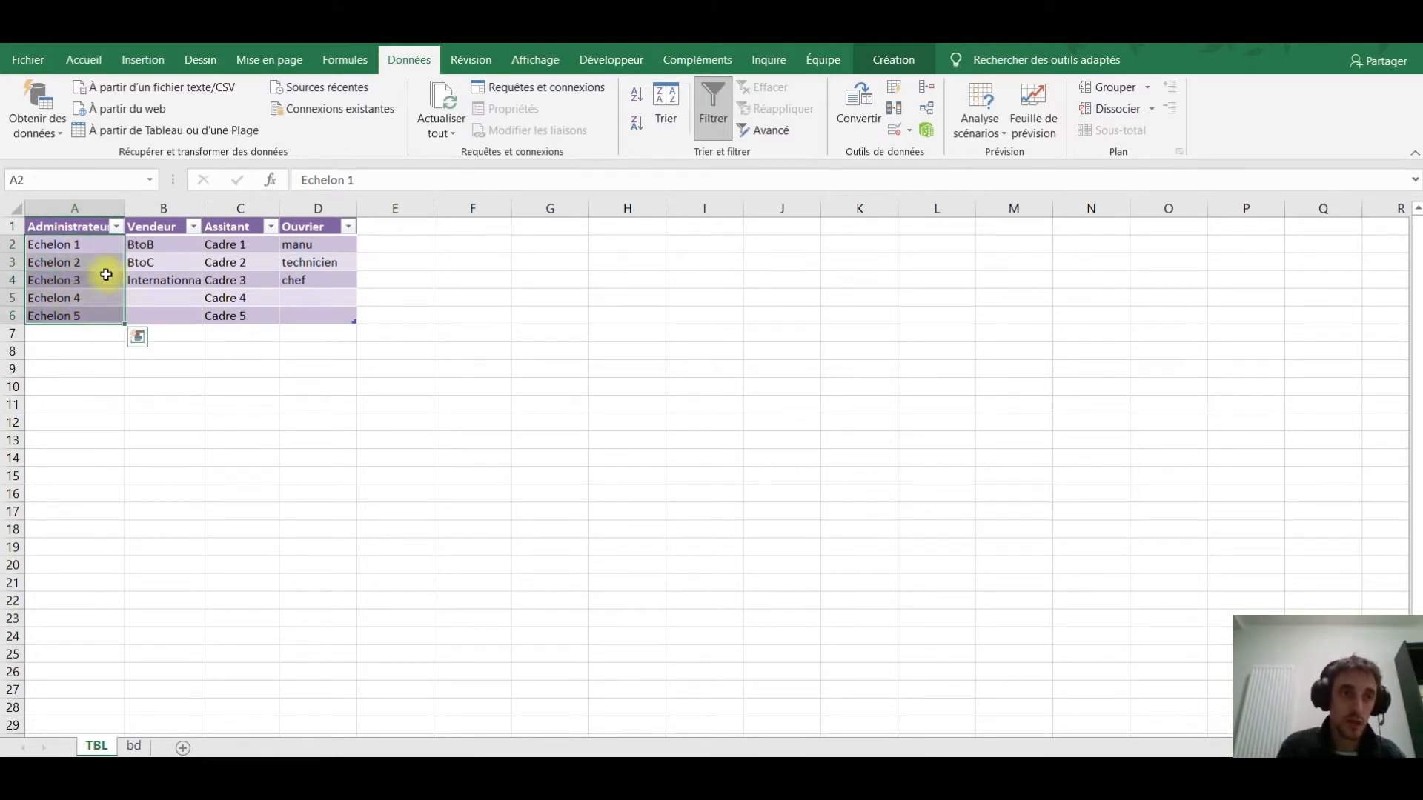
Copy the header text Administrateur from A1 and assign it as the name of range A2:A6.
left_click(68, 231)
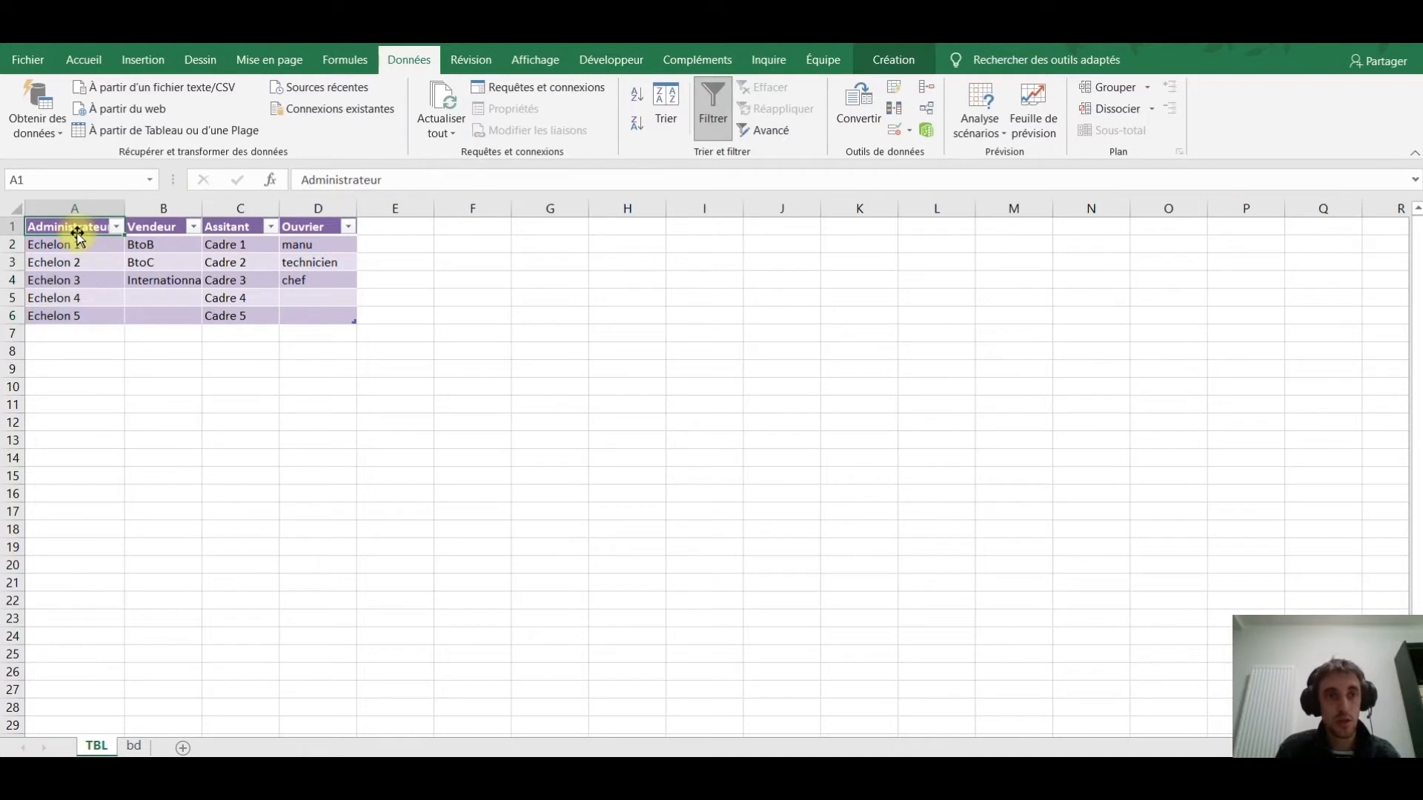
double_click(350, 177)
key("ctrl+c")
key("Return")
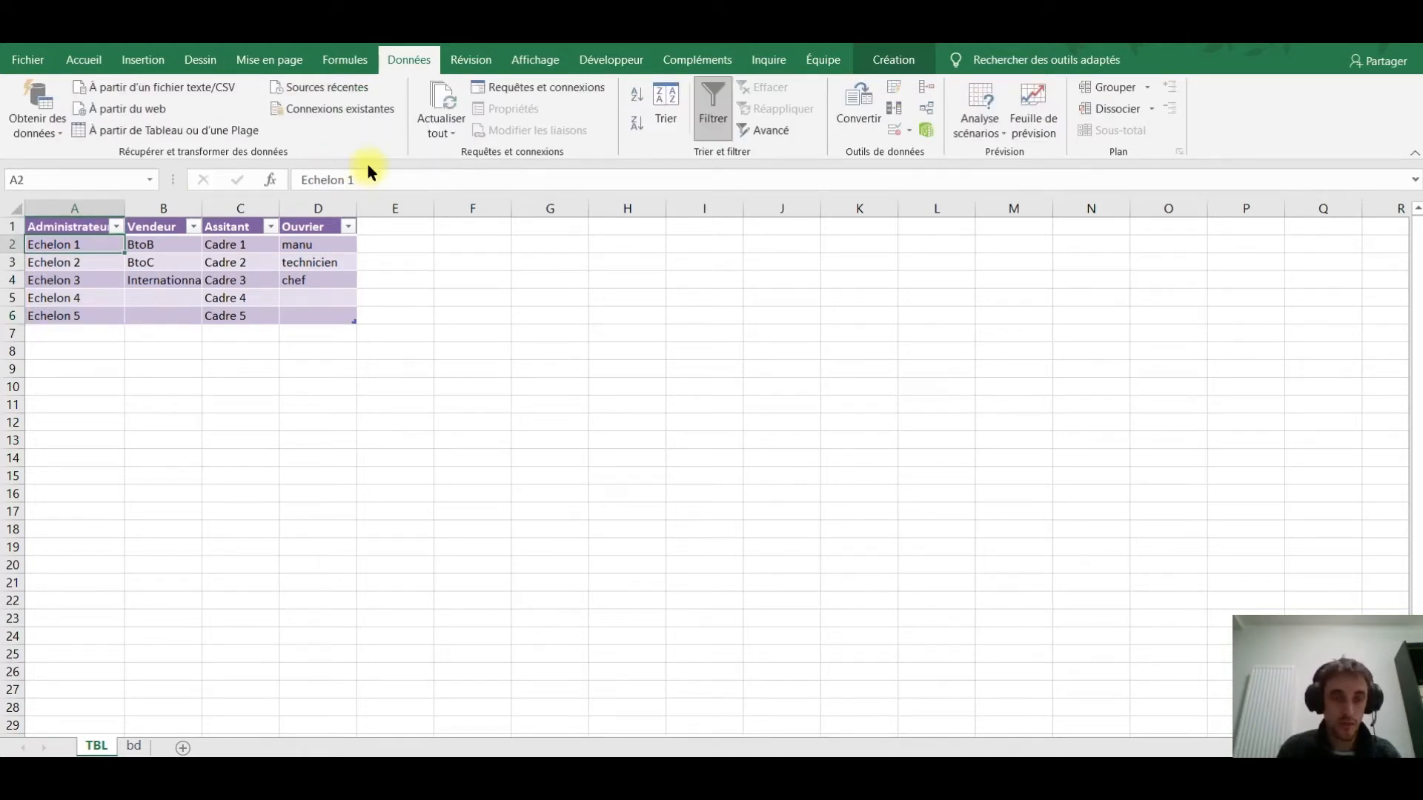
key("ctrl+shift+Down")
left_click(45, 180)
key("ctrl+shift+v")
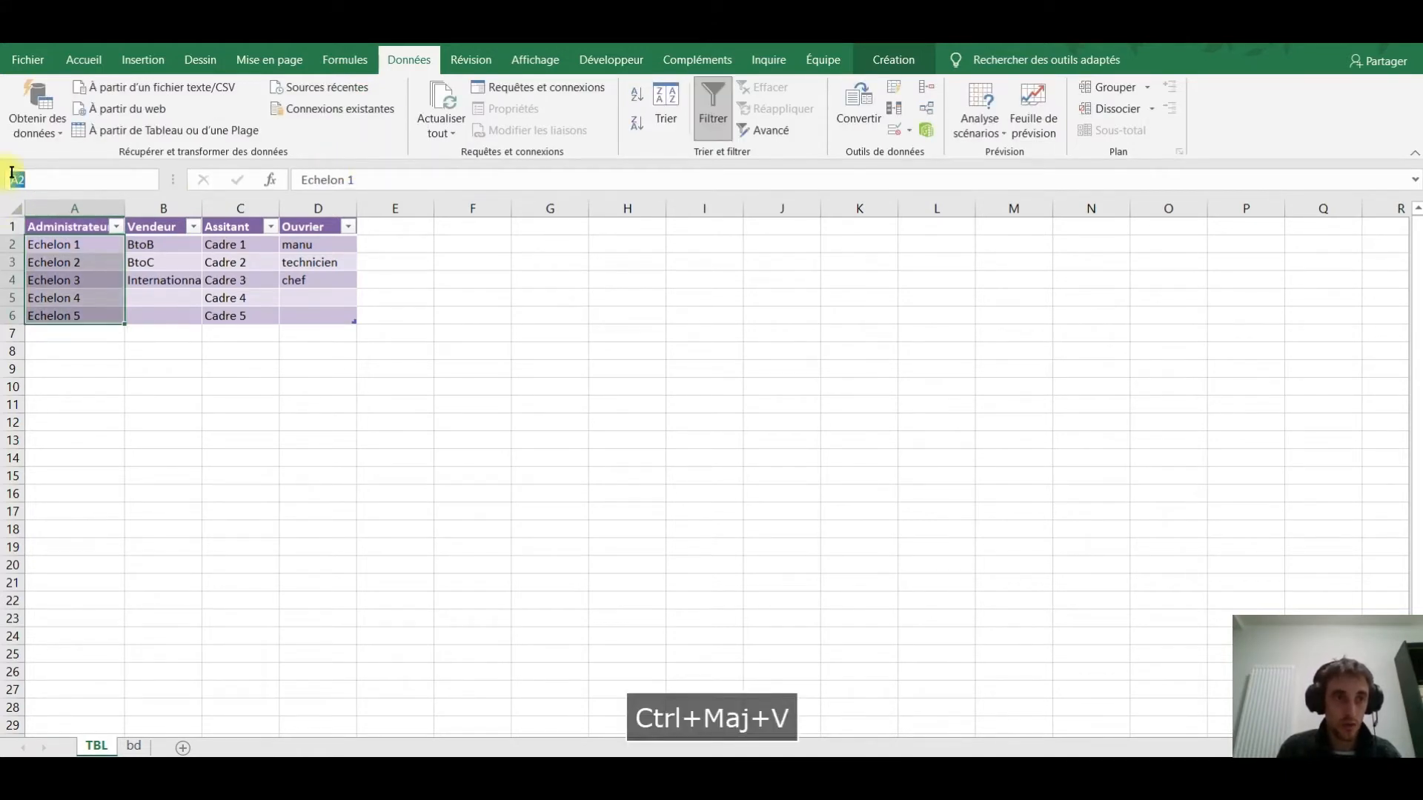
key("Return")
Copy the header text Vendeur from B1 and assign it as the name of range B2:B6, including the blank cells.
left_click(153, 228)
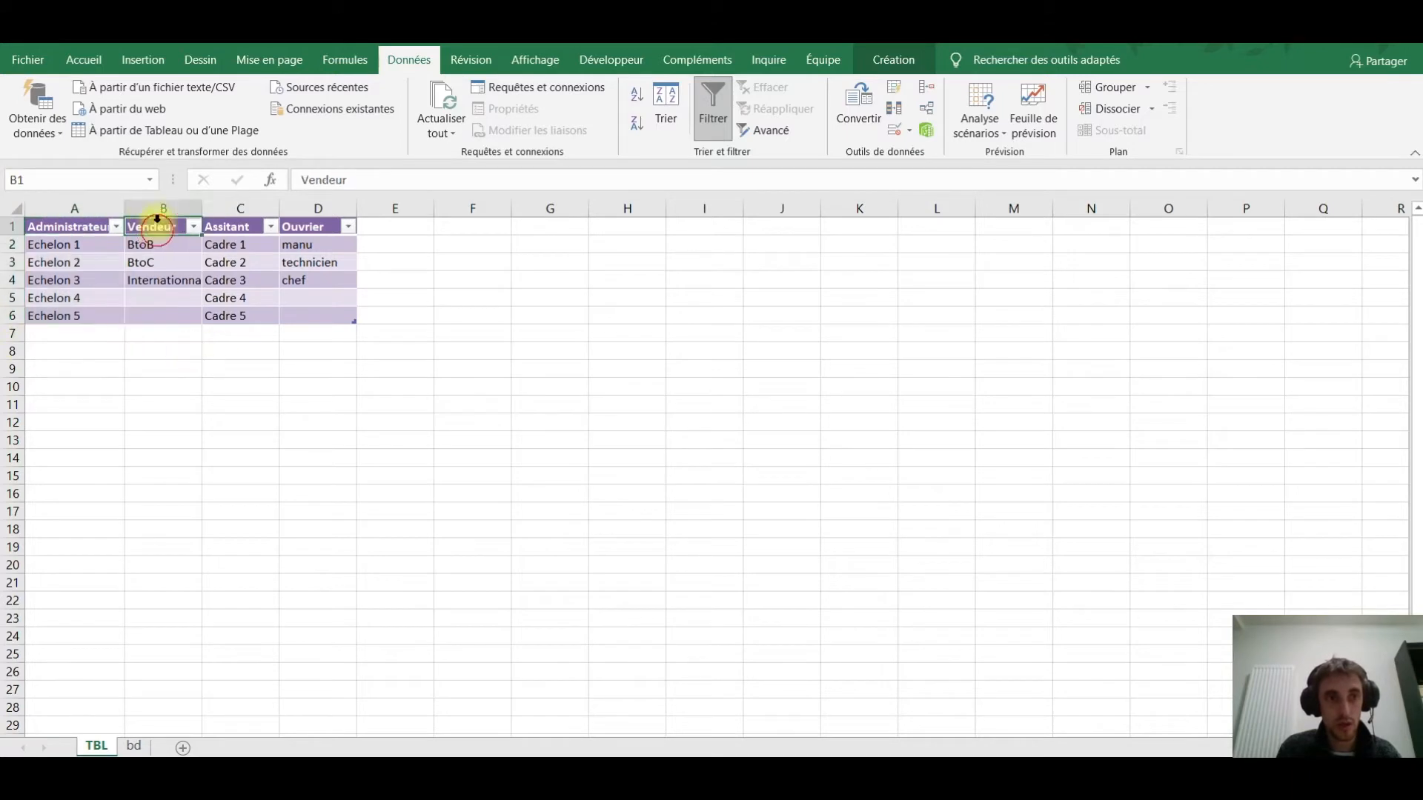
double_click(321, 178)
key("ctrl+c")
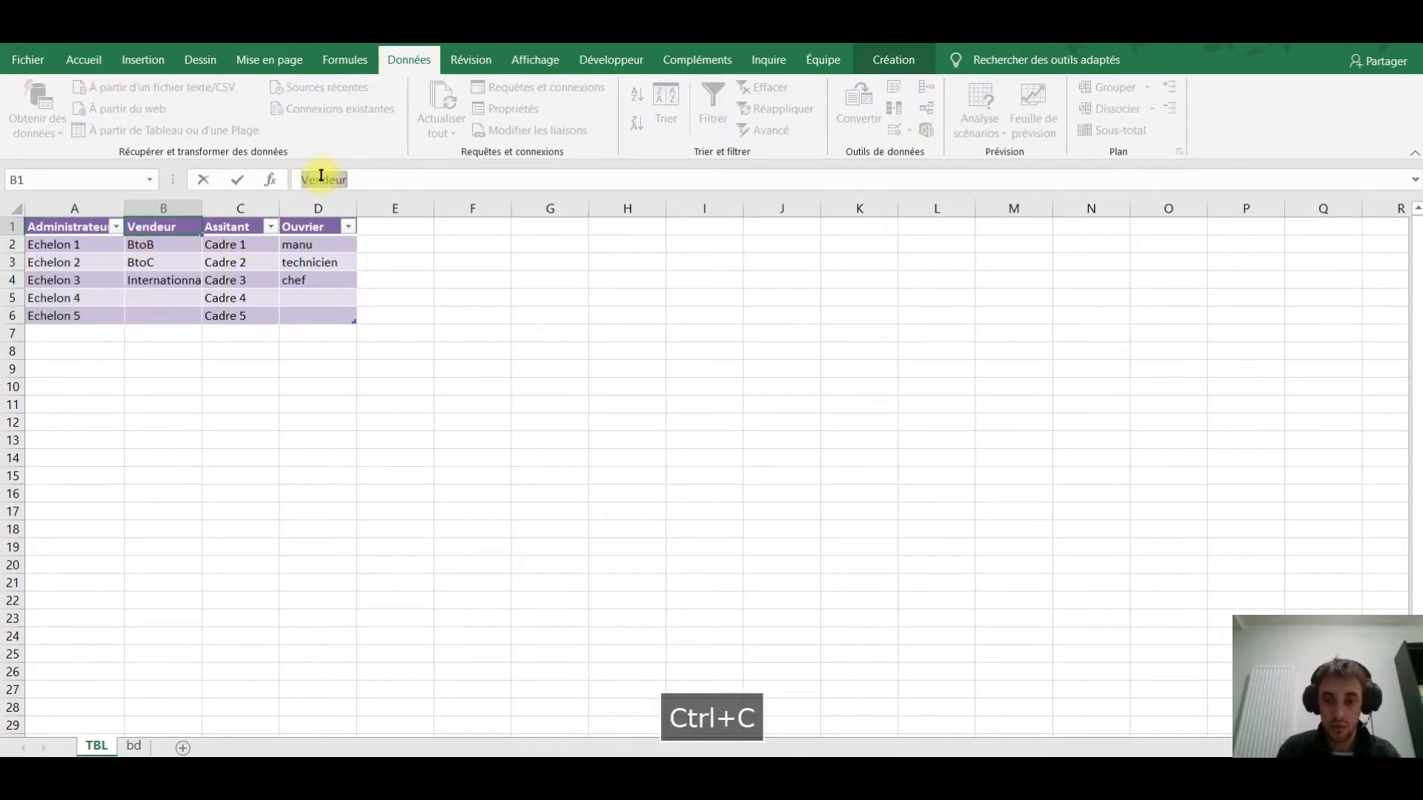
key("Return")
key("ctrl+shift+Down")
key("ctrl+shift+Down")
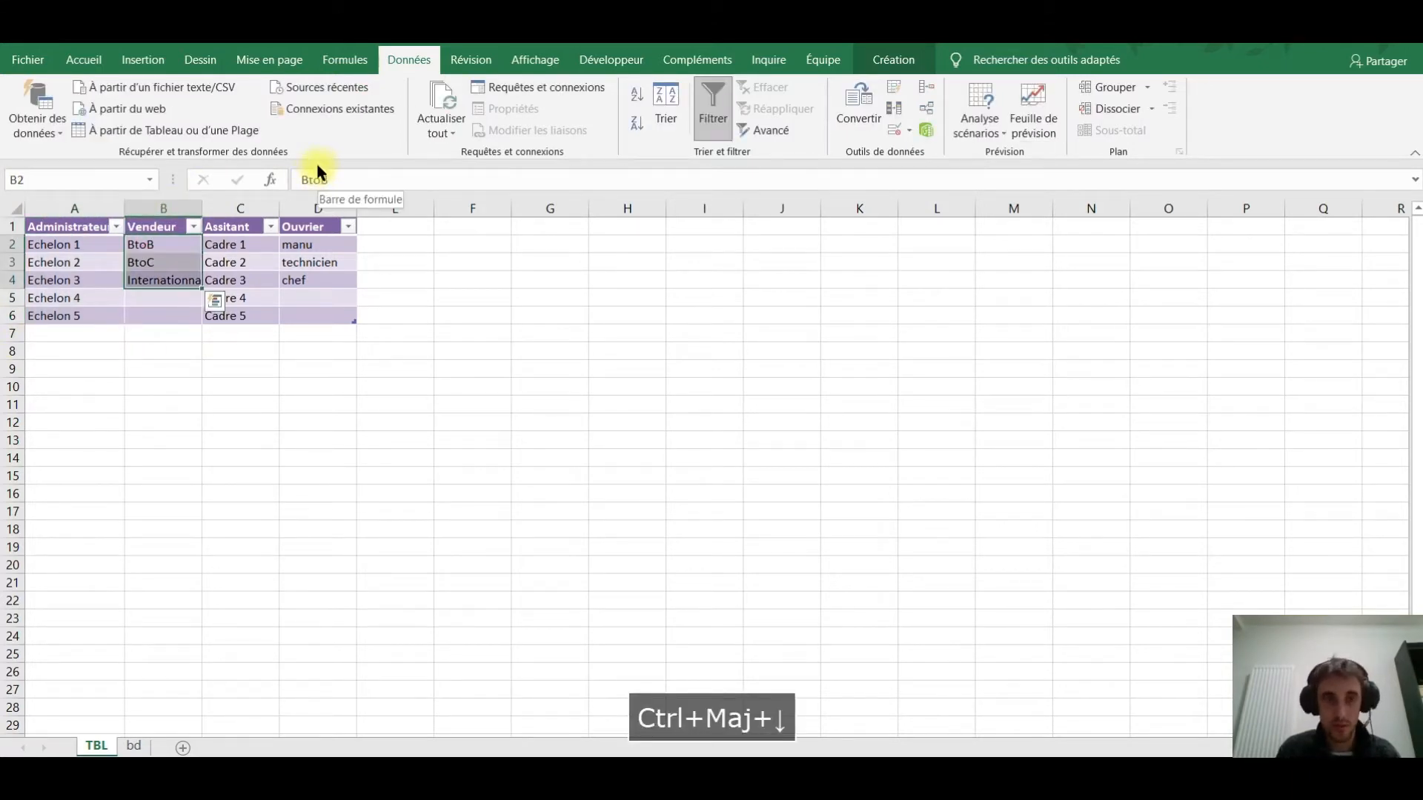
left_click(30, 180)
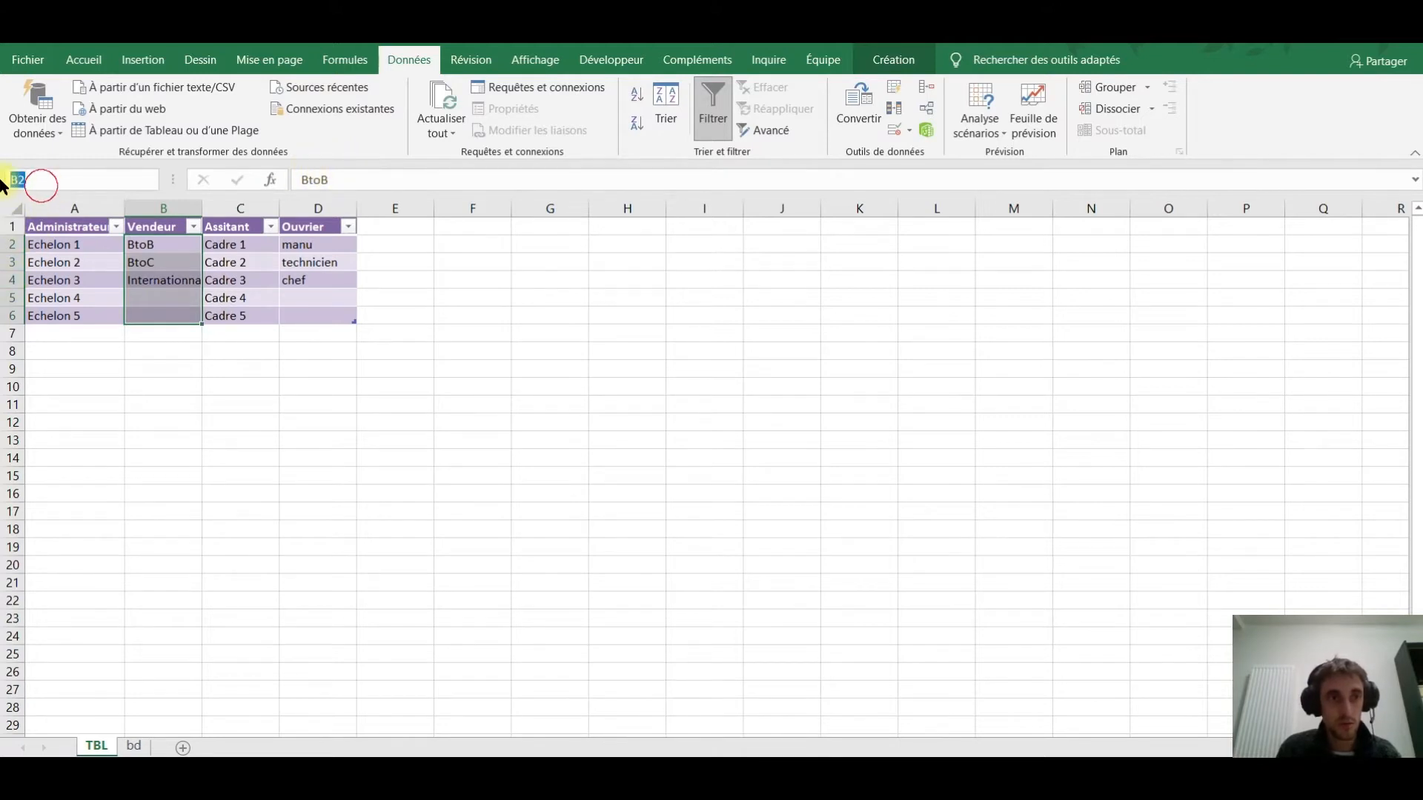
key("ctrl+shift+v")
key("Return")
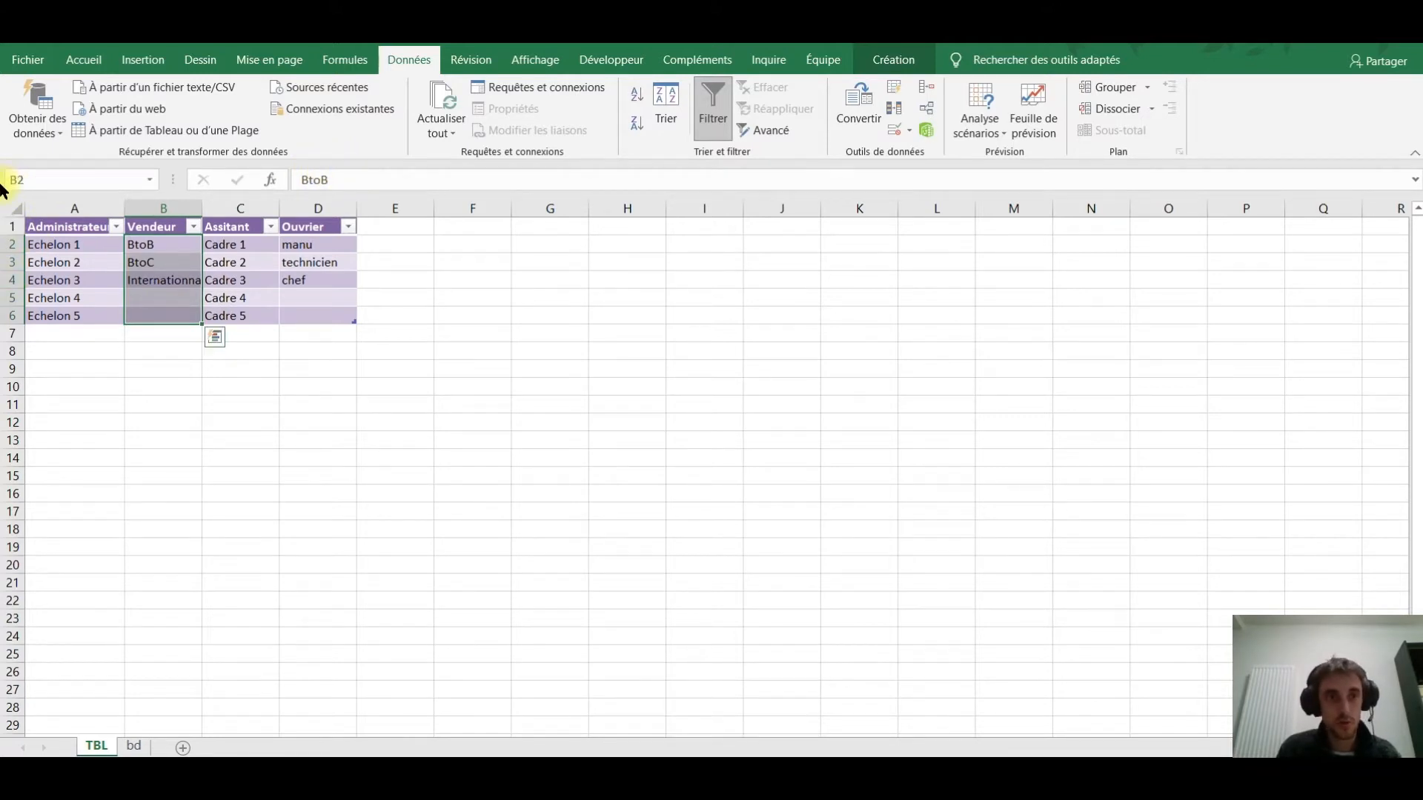
Copy the header text Assitant from C1 and assign it as the name of range C2:C6.
left_click(229, 225)
left_click(312, 171)
double_click(311, 171)
key("ctrl+c")
key("Return")
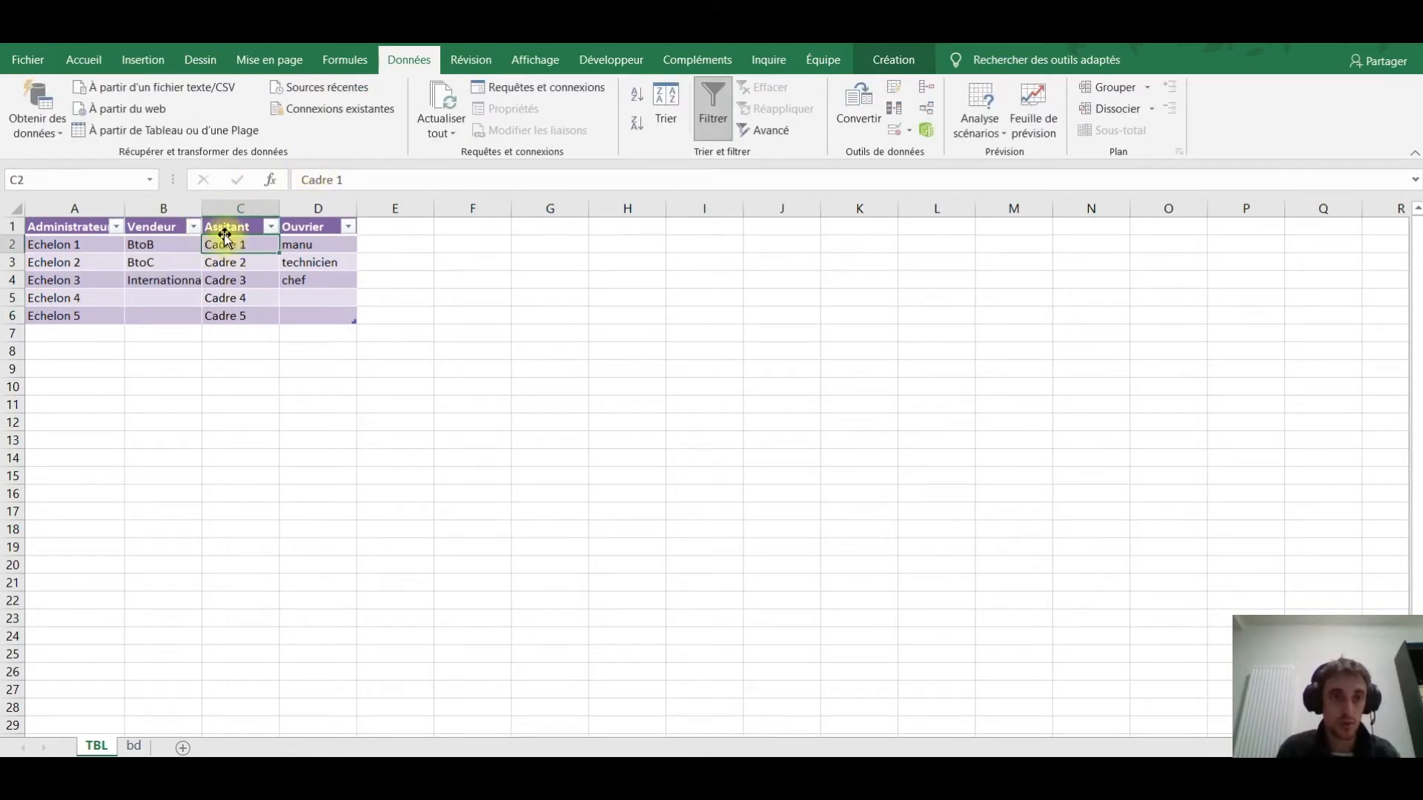
left_click_drag(229, 245, 235, 318)
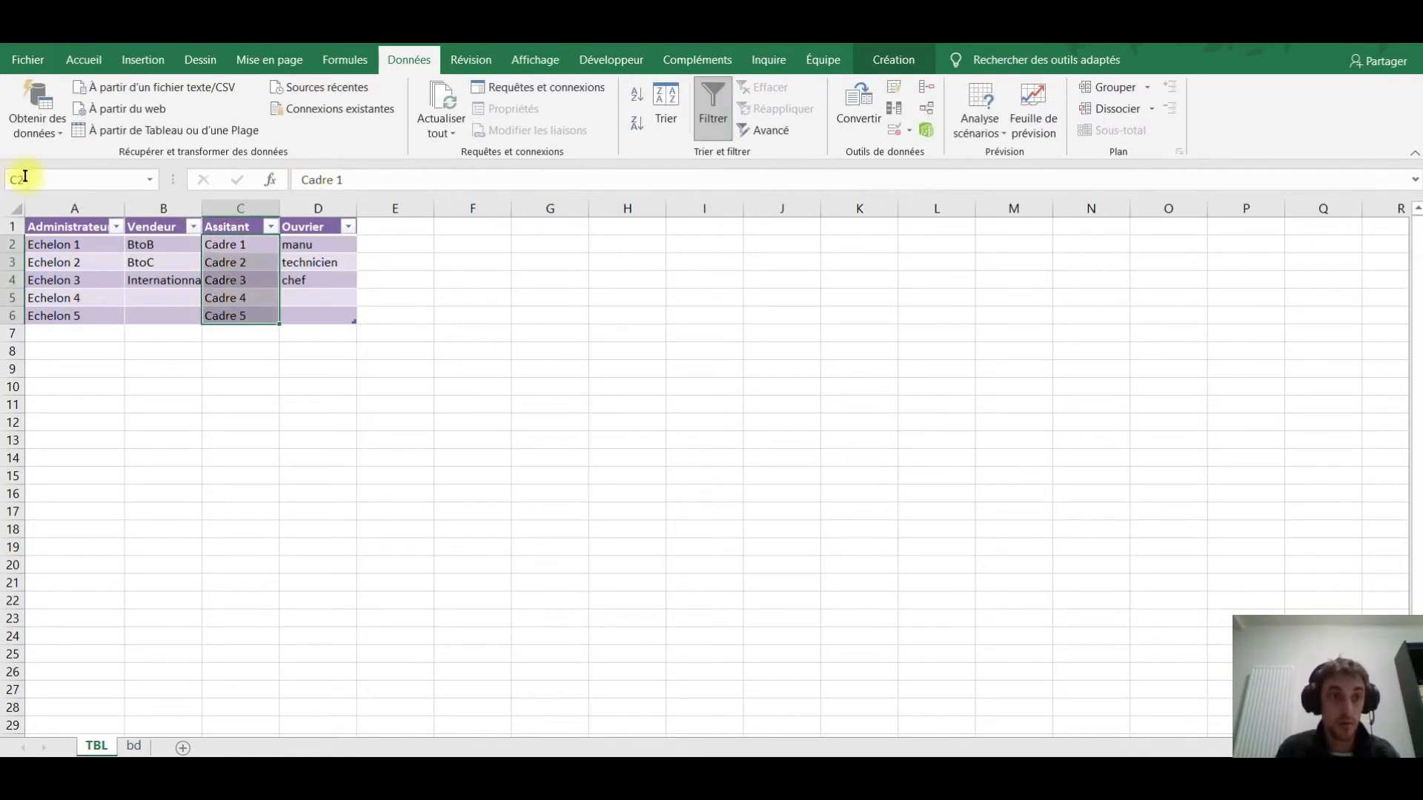
key("ctrl+shift+v")
key("Return")
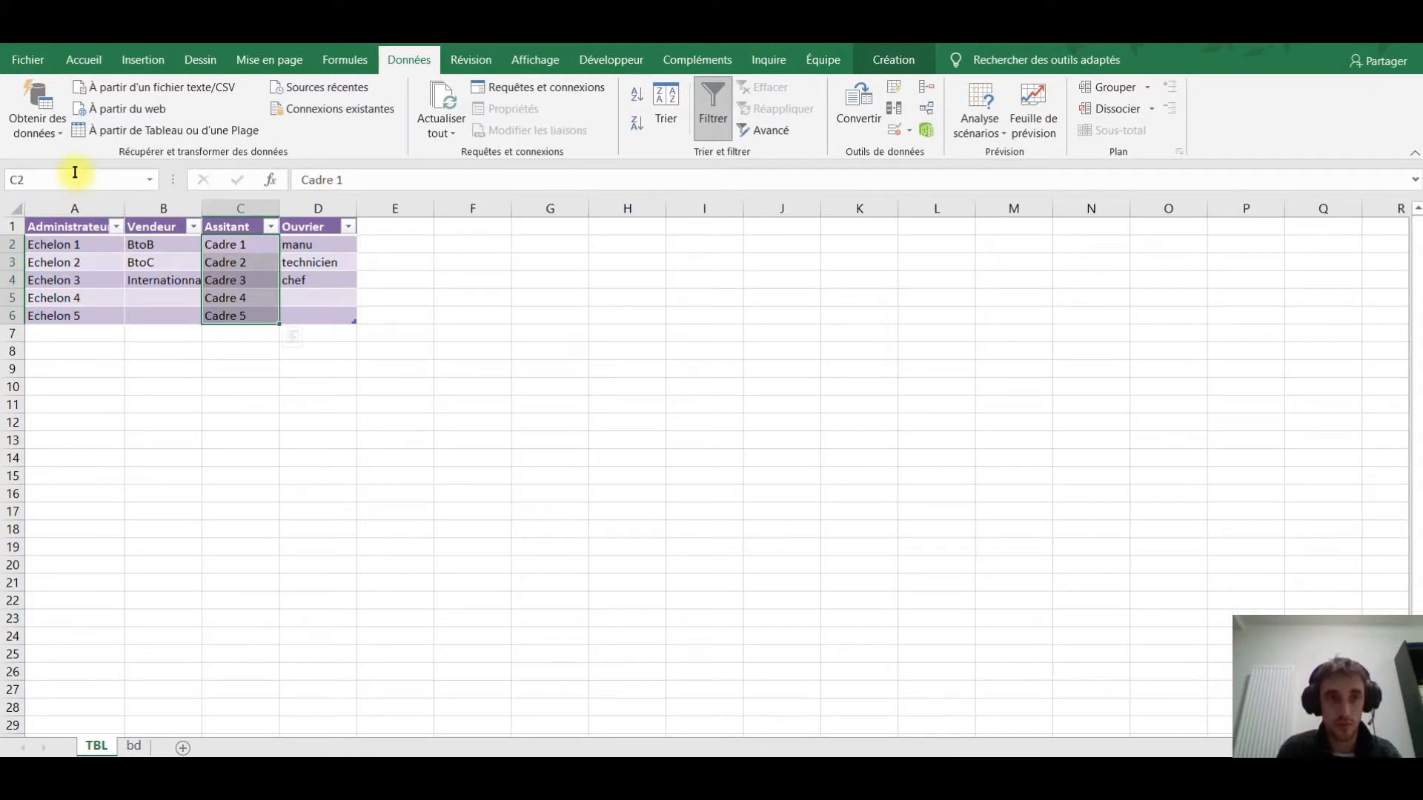
Copy the header text Ouvrier from D1 and assign it as the name of range D2:D6, including the blank cells.
left_click(300, 226)
double_click(316, 187)
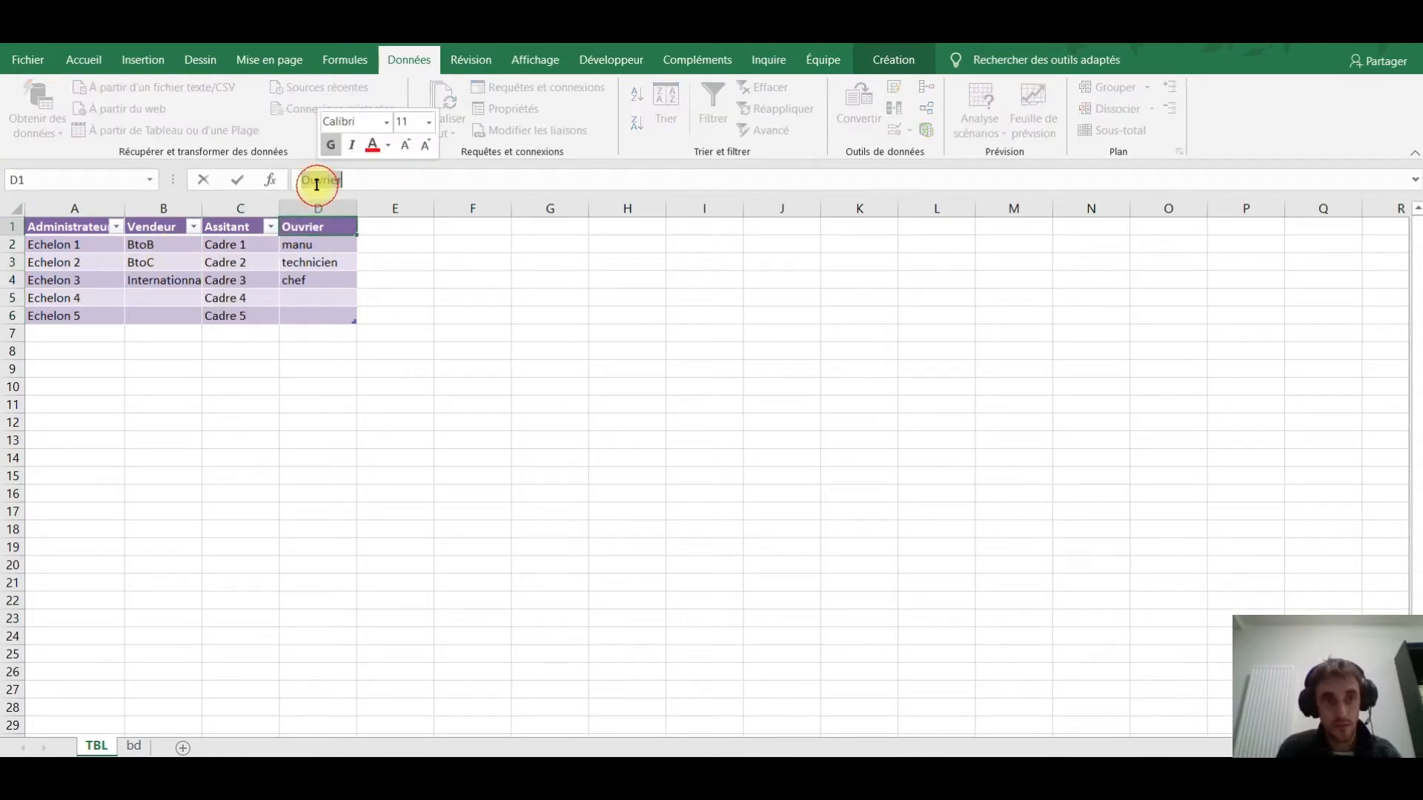
key("ctrl+c")
key("Return")
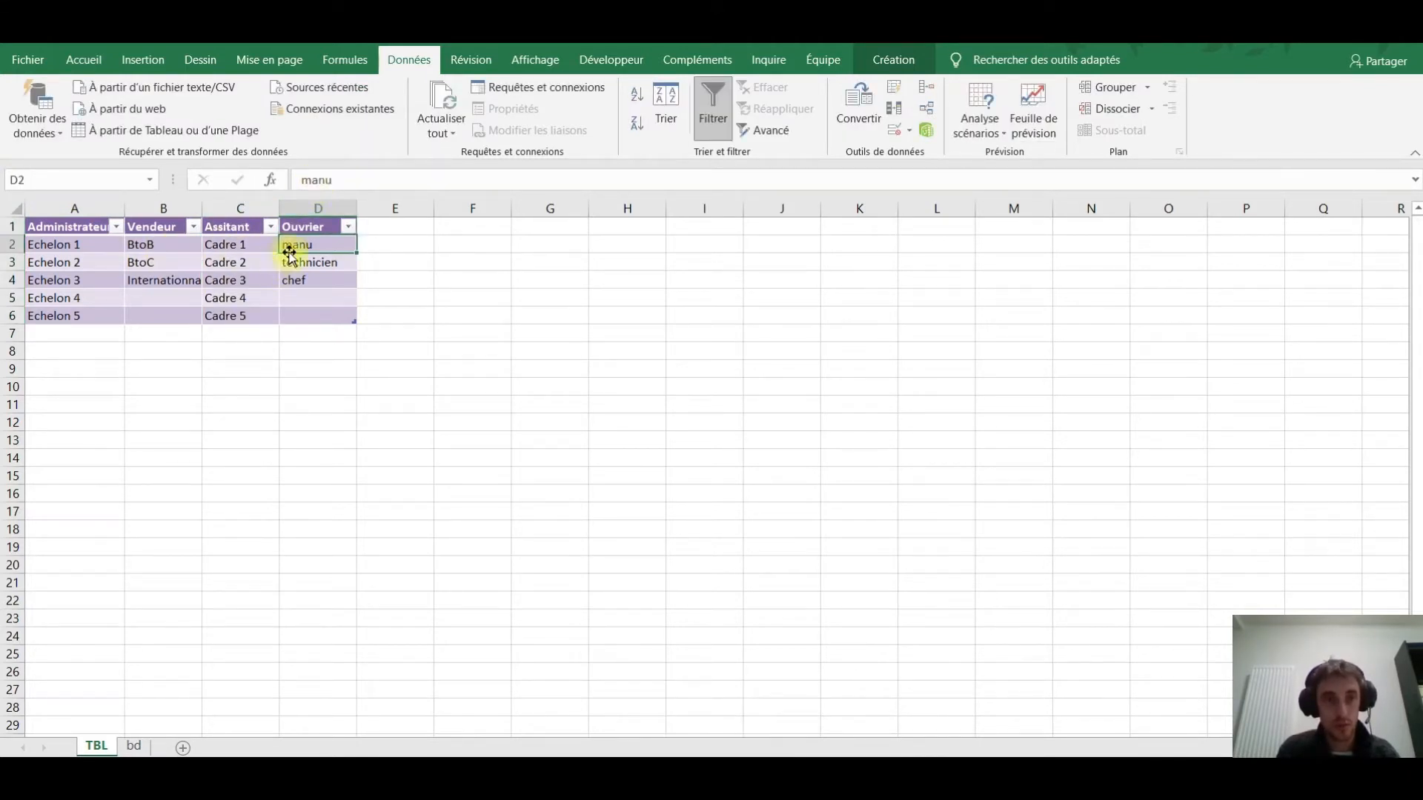
left_click_drag(317, 245, 333, 313)
left_click(19, 178)
key("ctrl+shift+v")
key("Return")
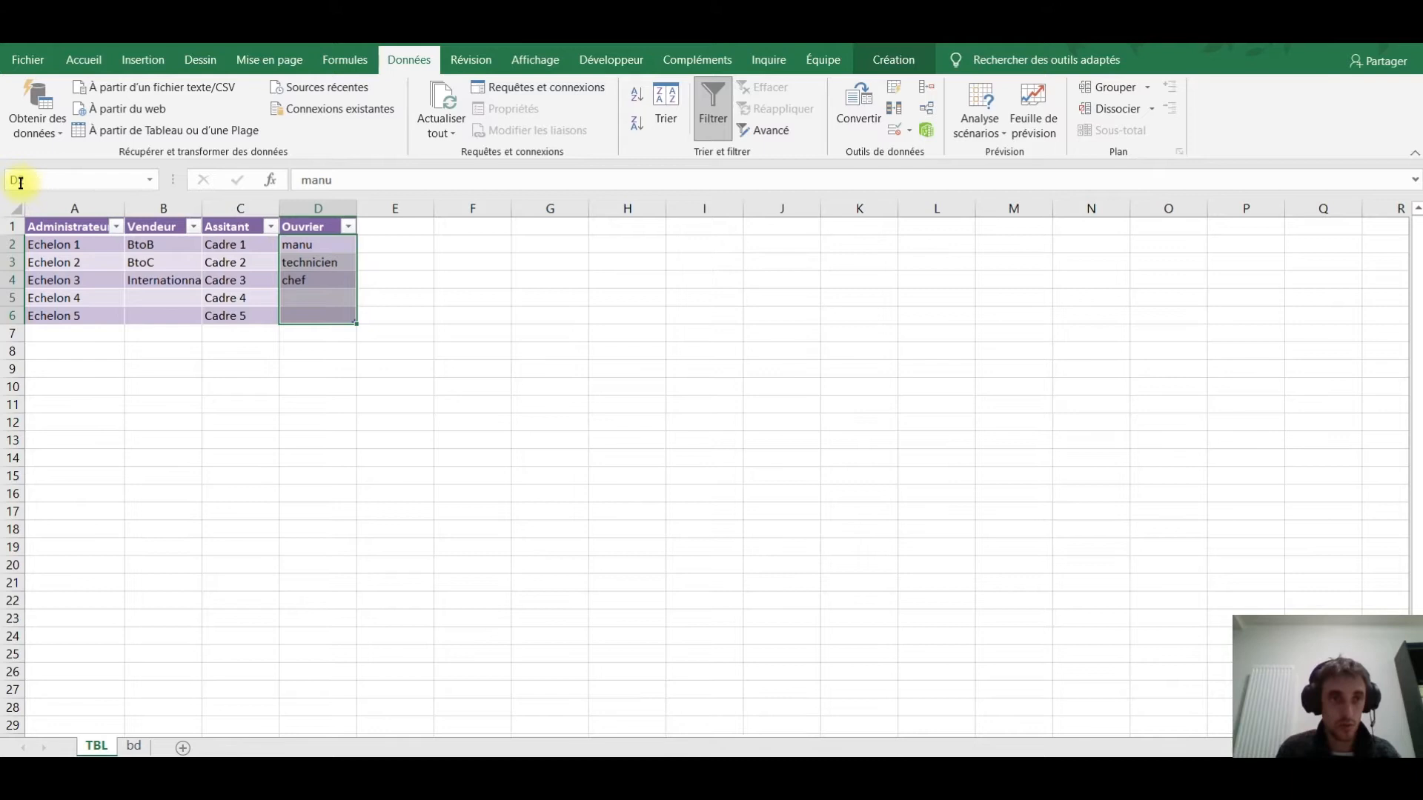
Review the workbook's defined names and the ranges they refer to in the Name Manager.
left_click(253, 371)
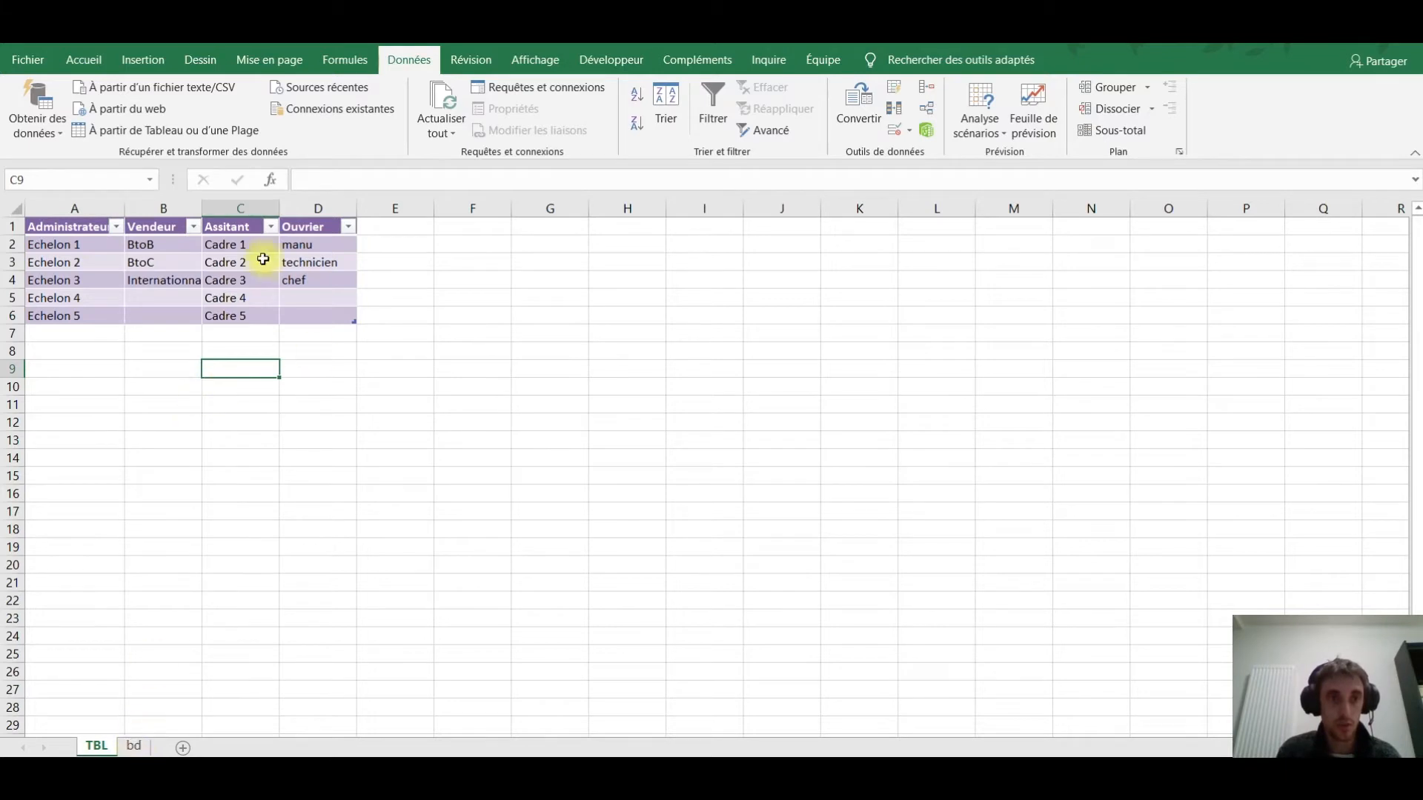
left_click(337, 58)
left_click(631, 93)
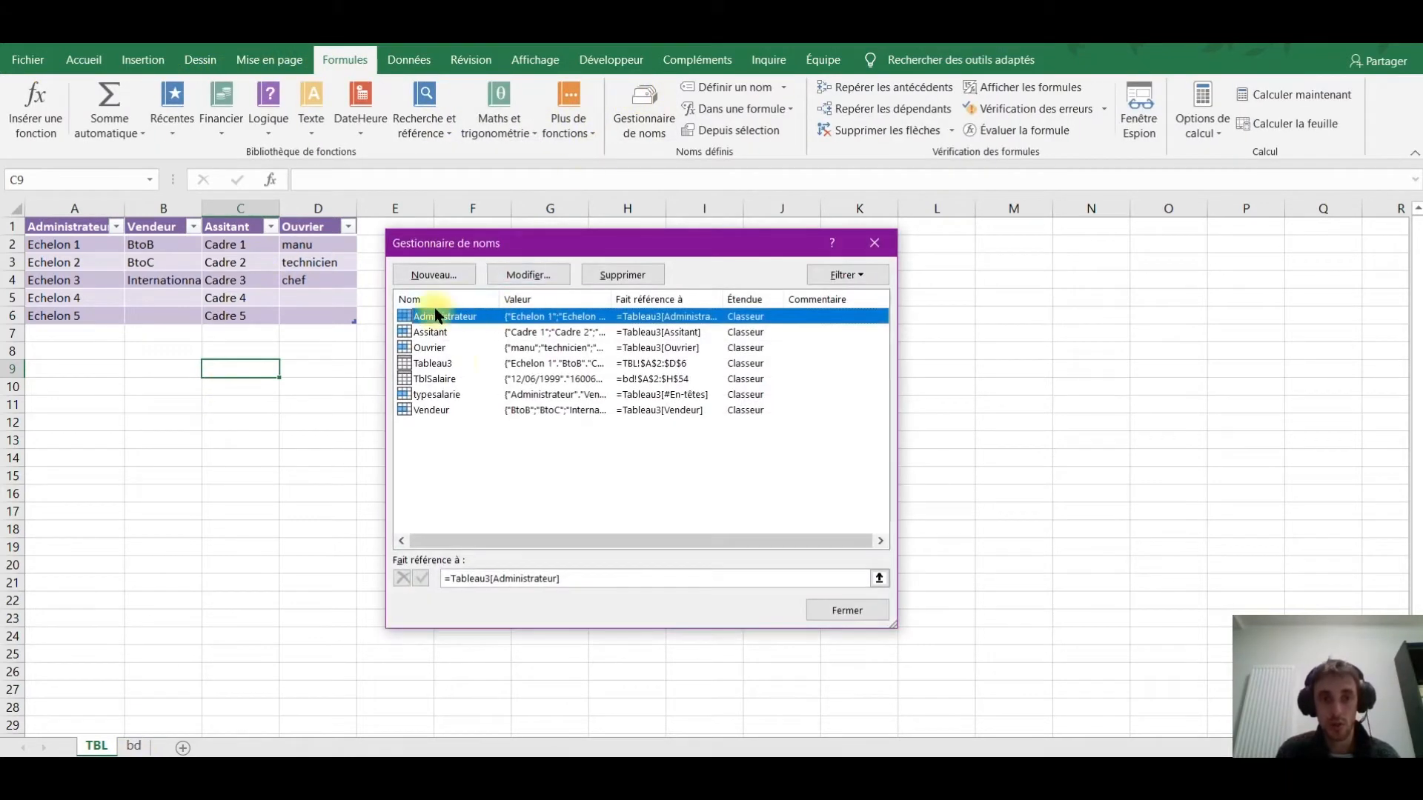
left_click(872, 237)
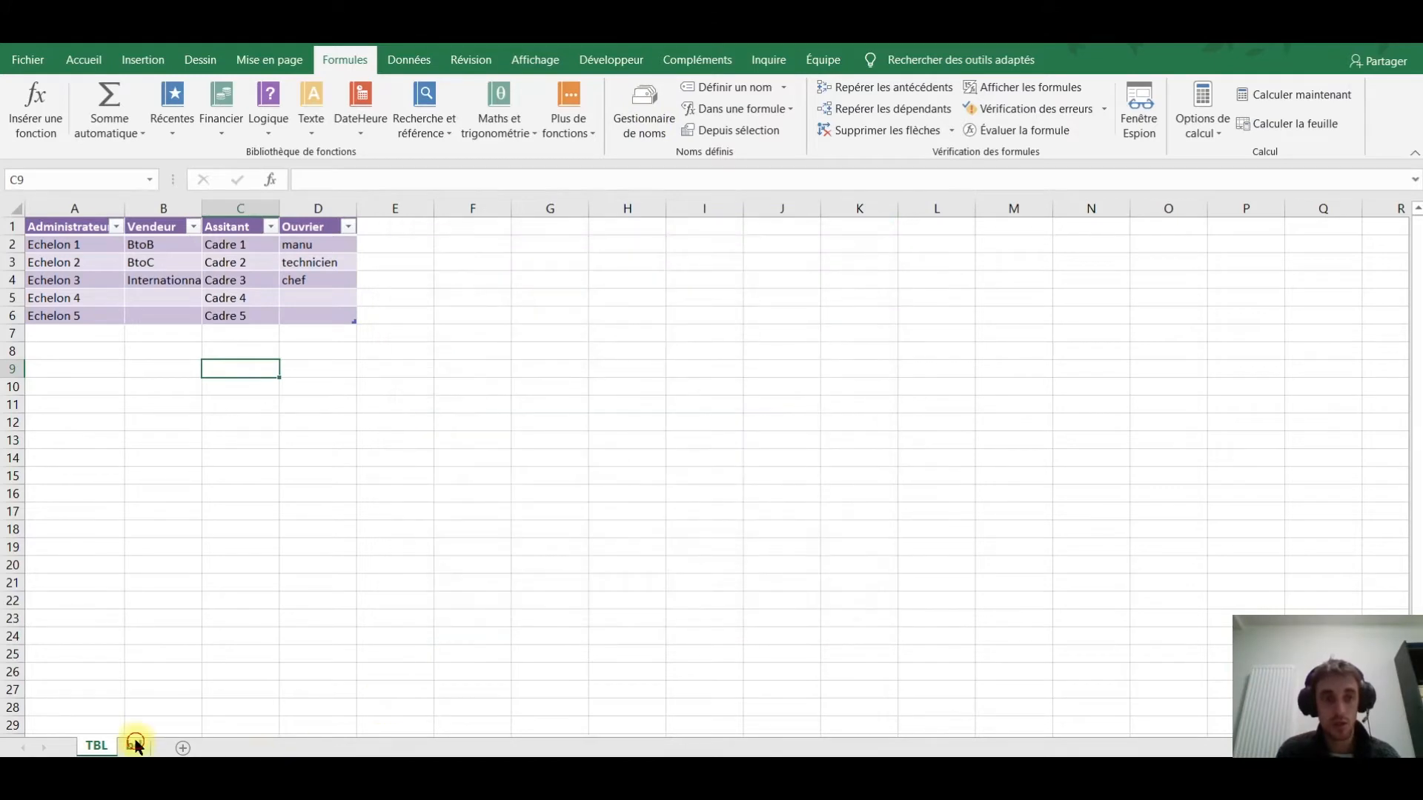
Start a data validation rule of type Liste on the RANG entries H2:H54 of the bd sheet.
left_click(135, 745)
left_click(677, 244)
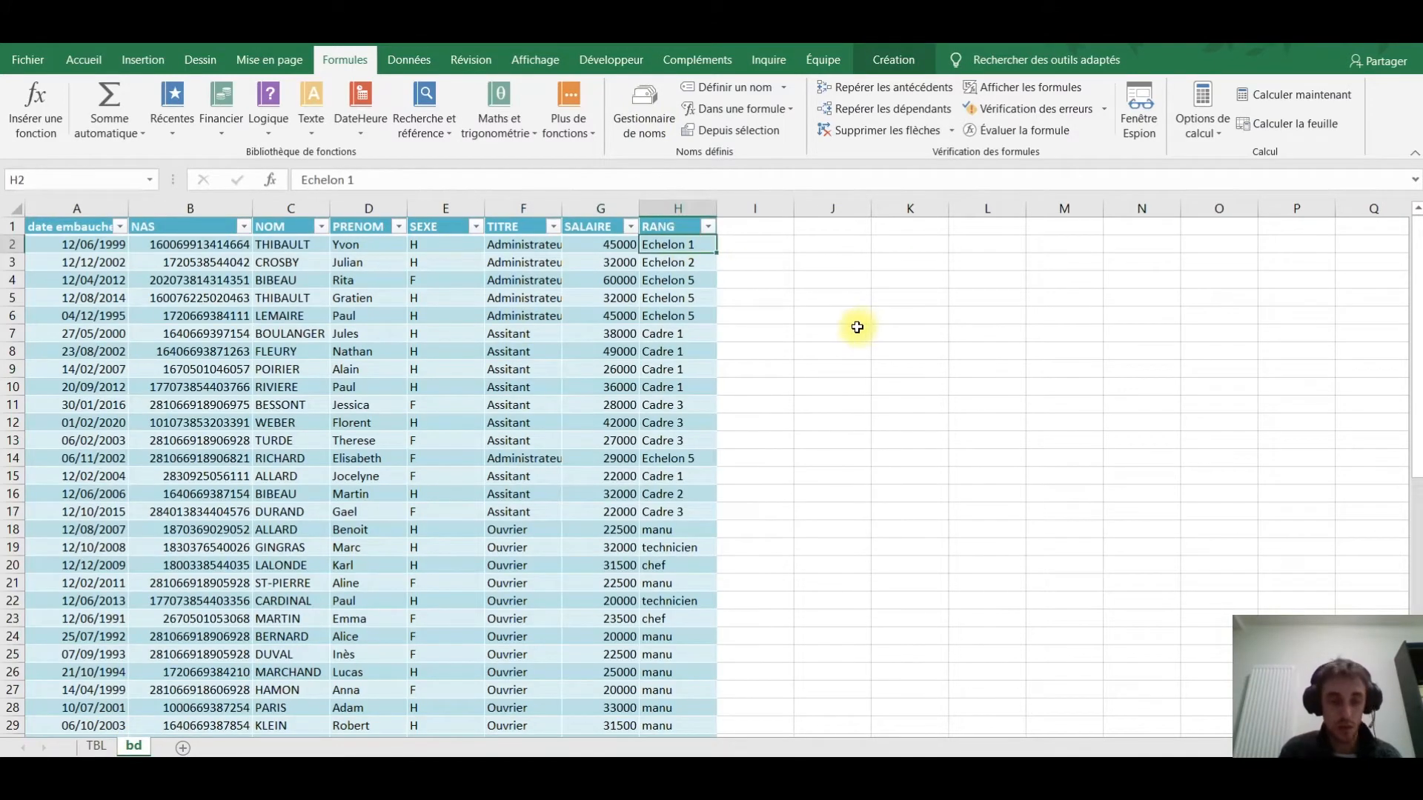
key("ctrl+shift+Down")
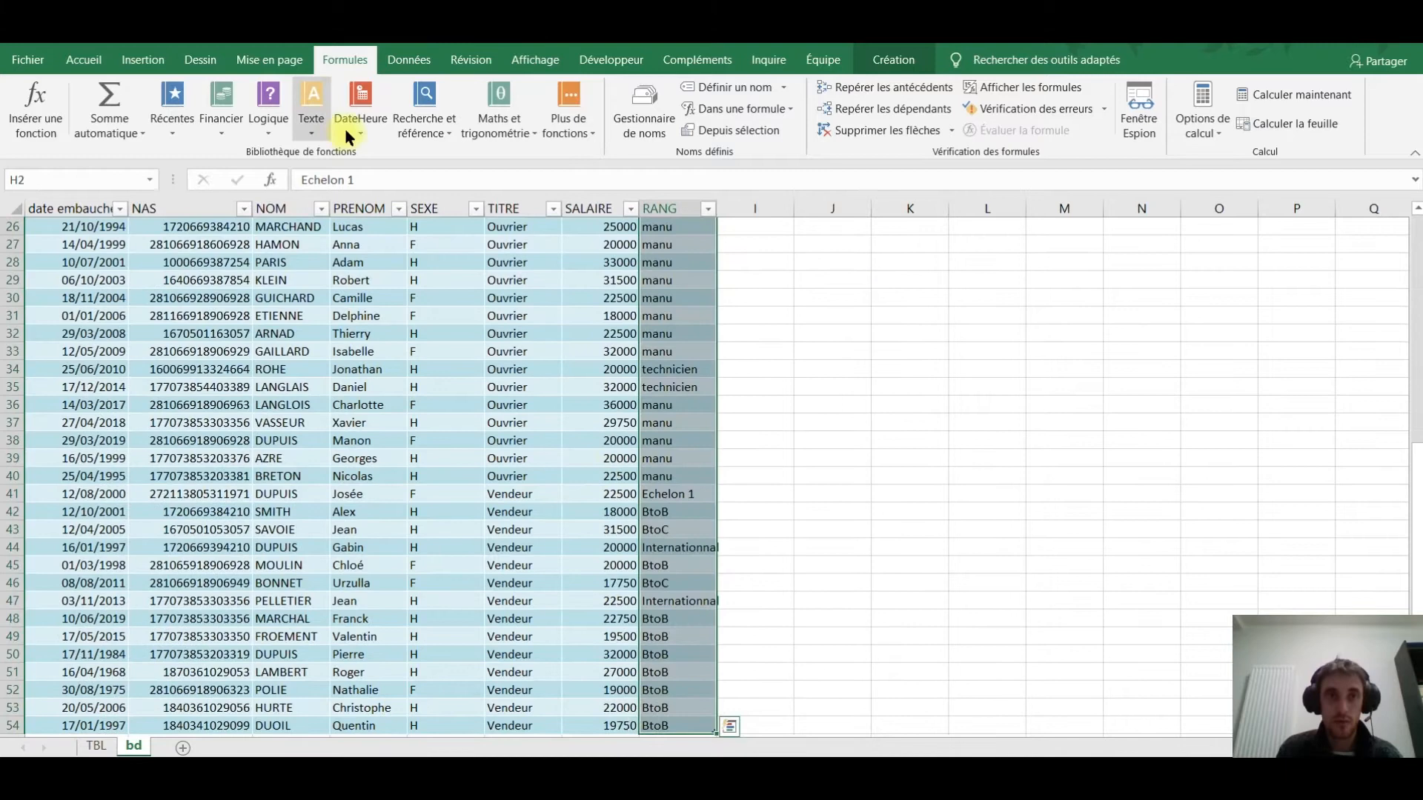
left_click(408, 59)
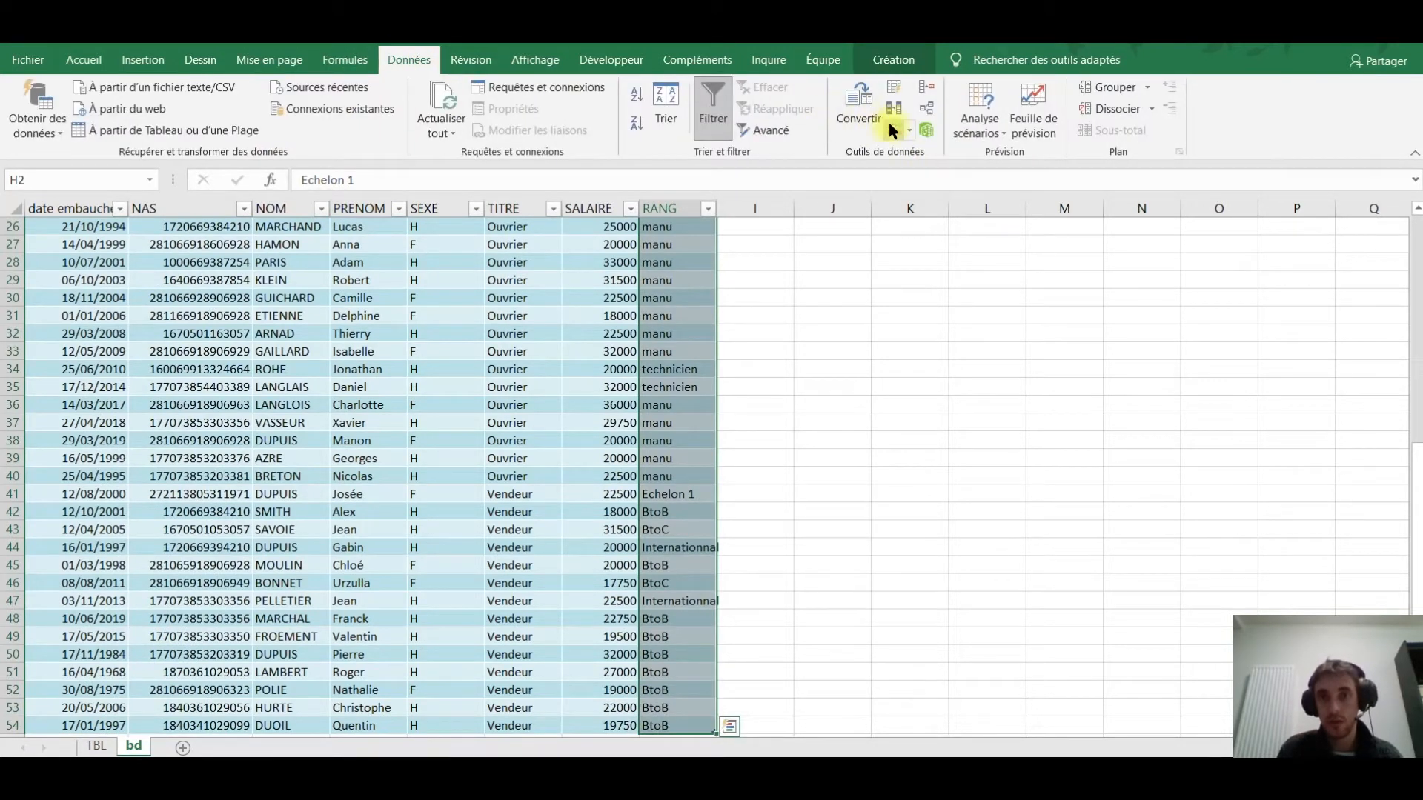
left_click(892, 123)
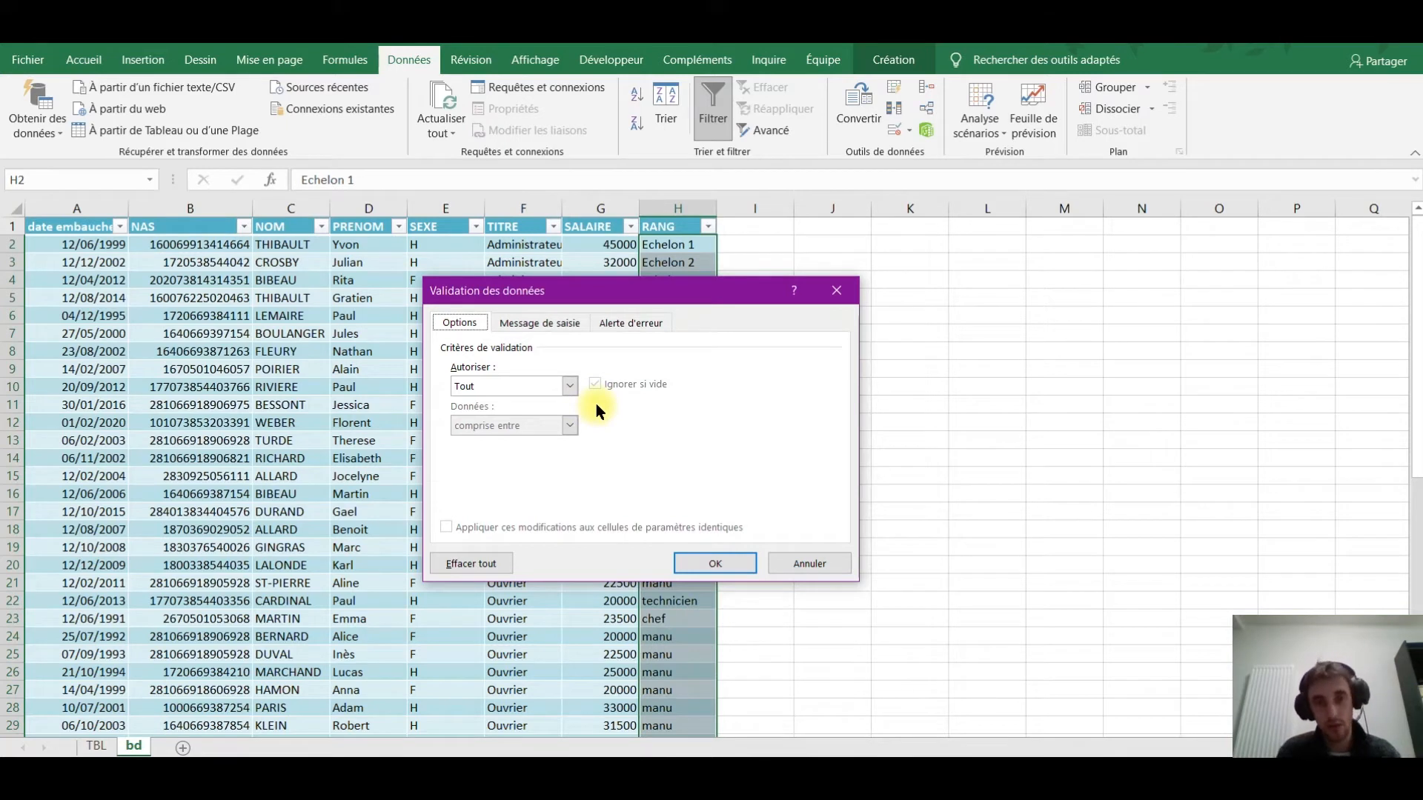
left_click(568, 384)
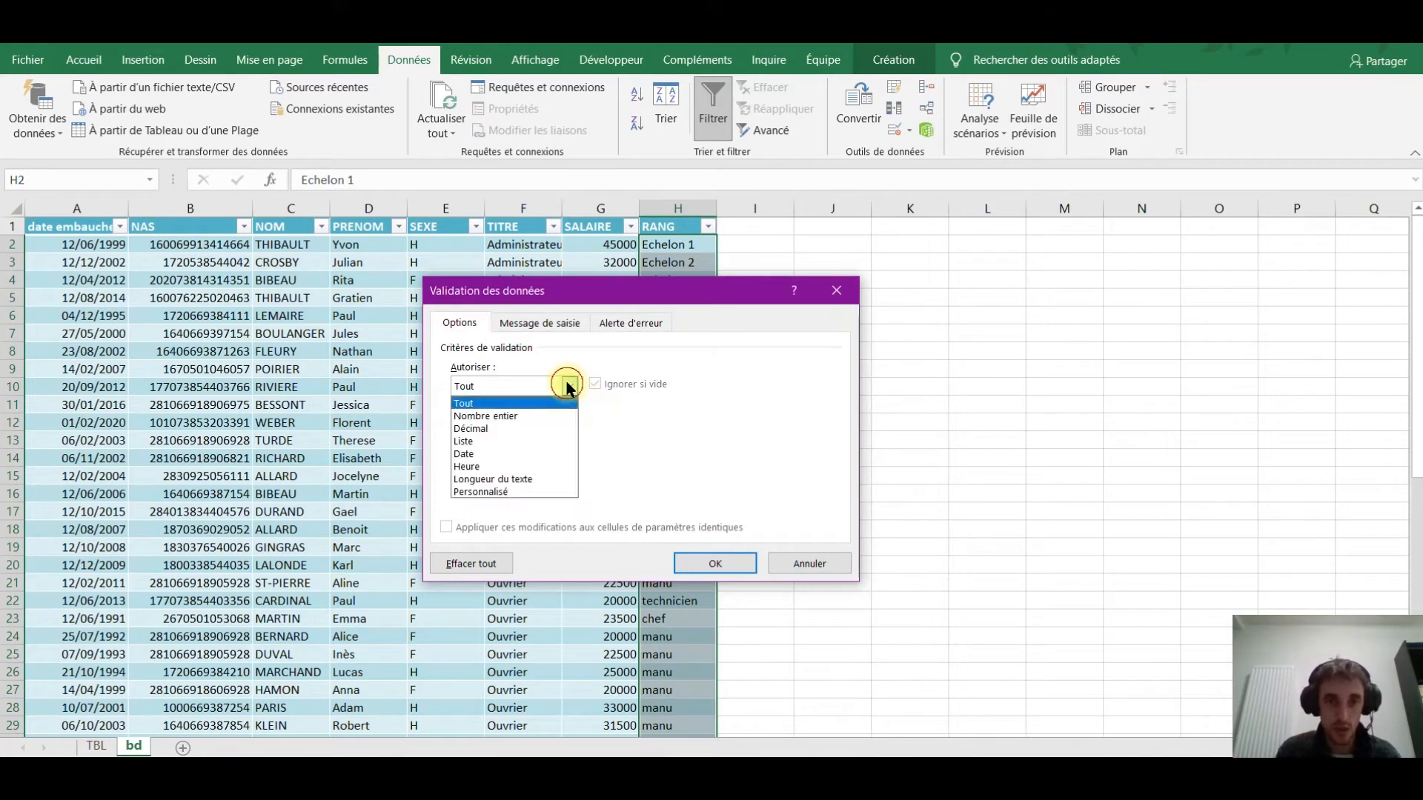
left_click(481, 441)
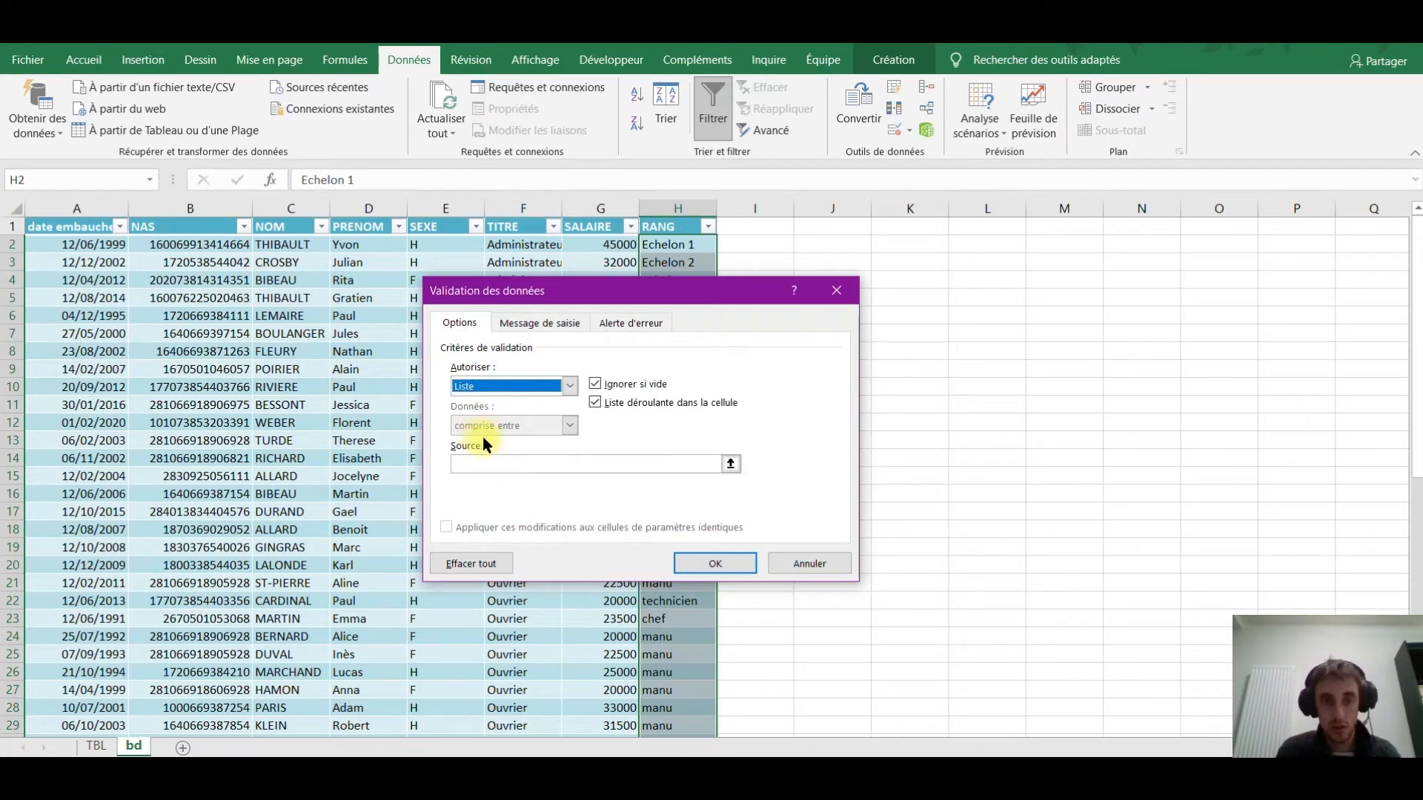
Set the validation list source to =indirect($F2), with the column fixed and the row relative, and apply the rule.
left_click(504, 463)
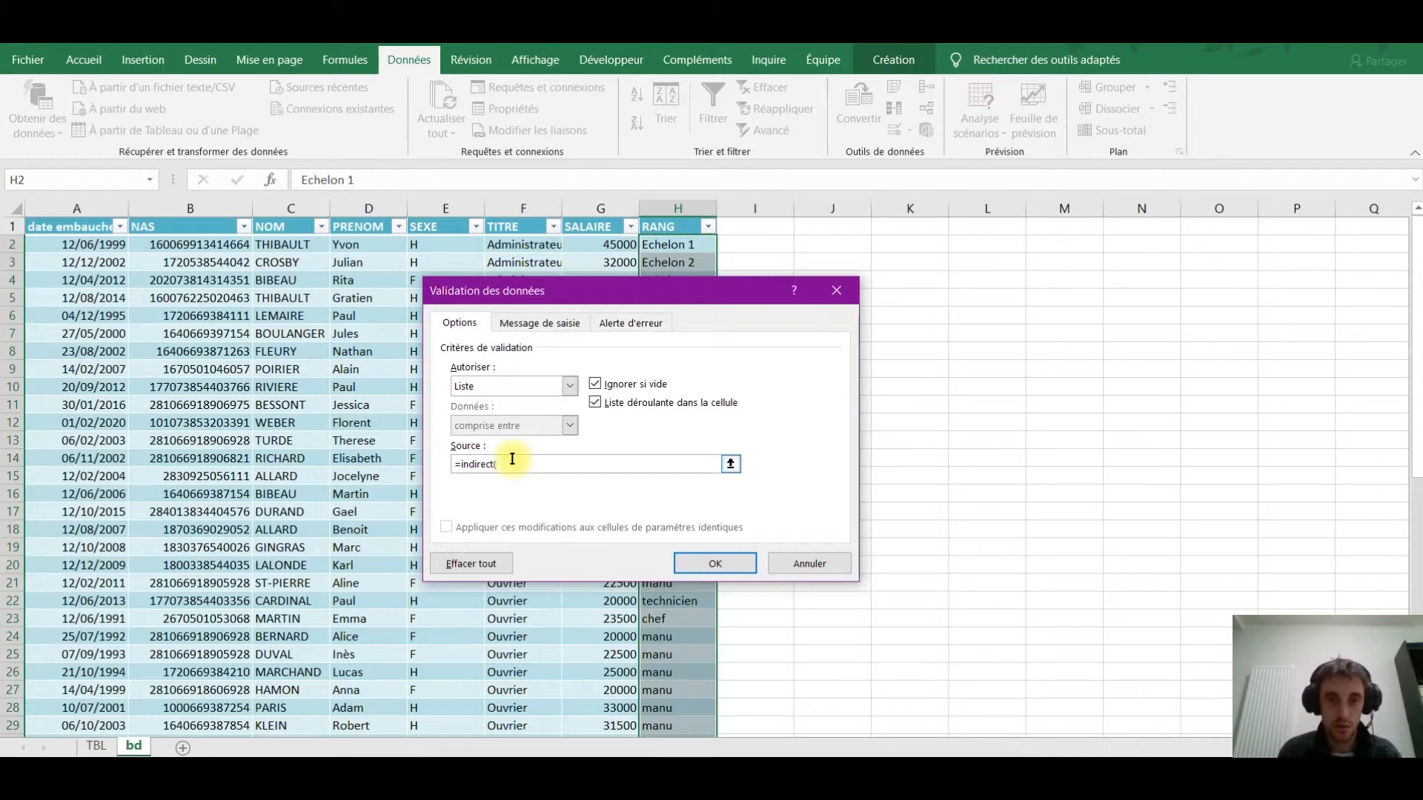
left_click_drag(645, 291, 318, 367)
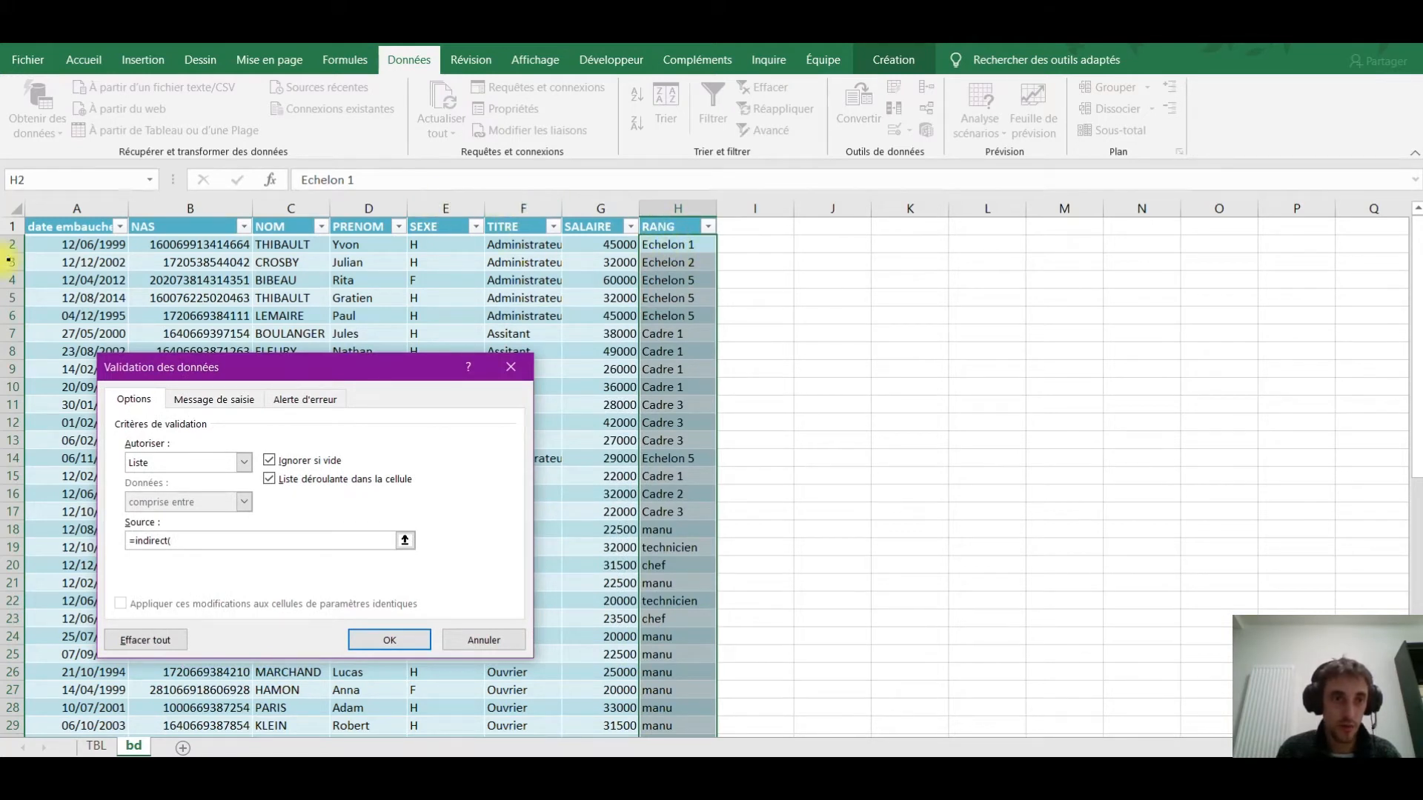
left_click(512, 244)
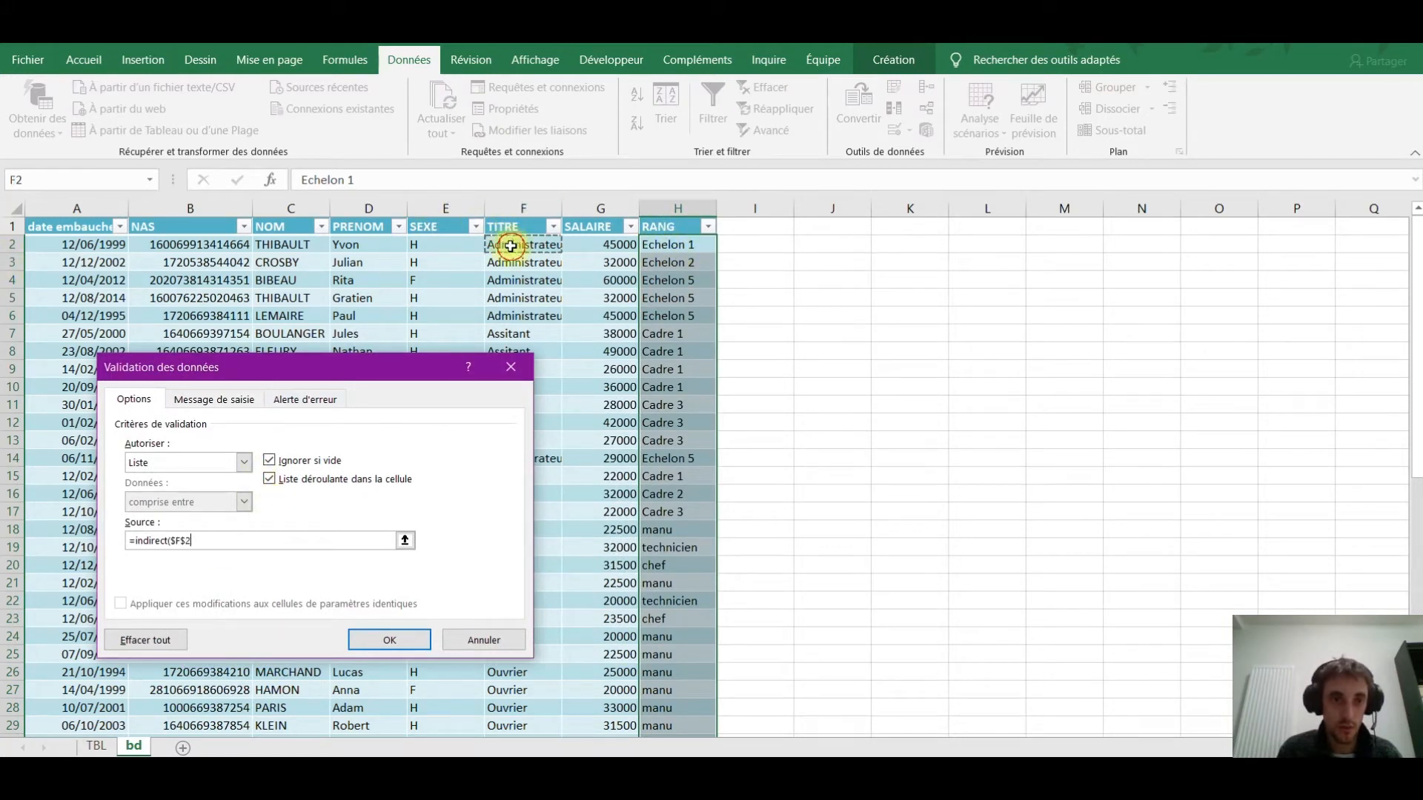
left_click(190, 541)
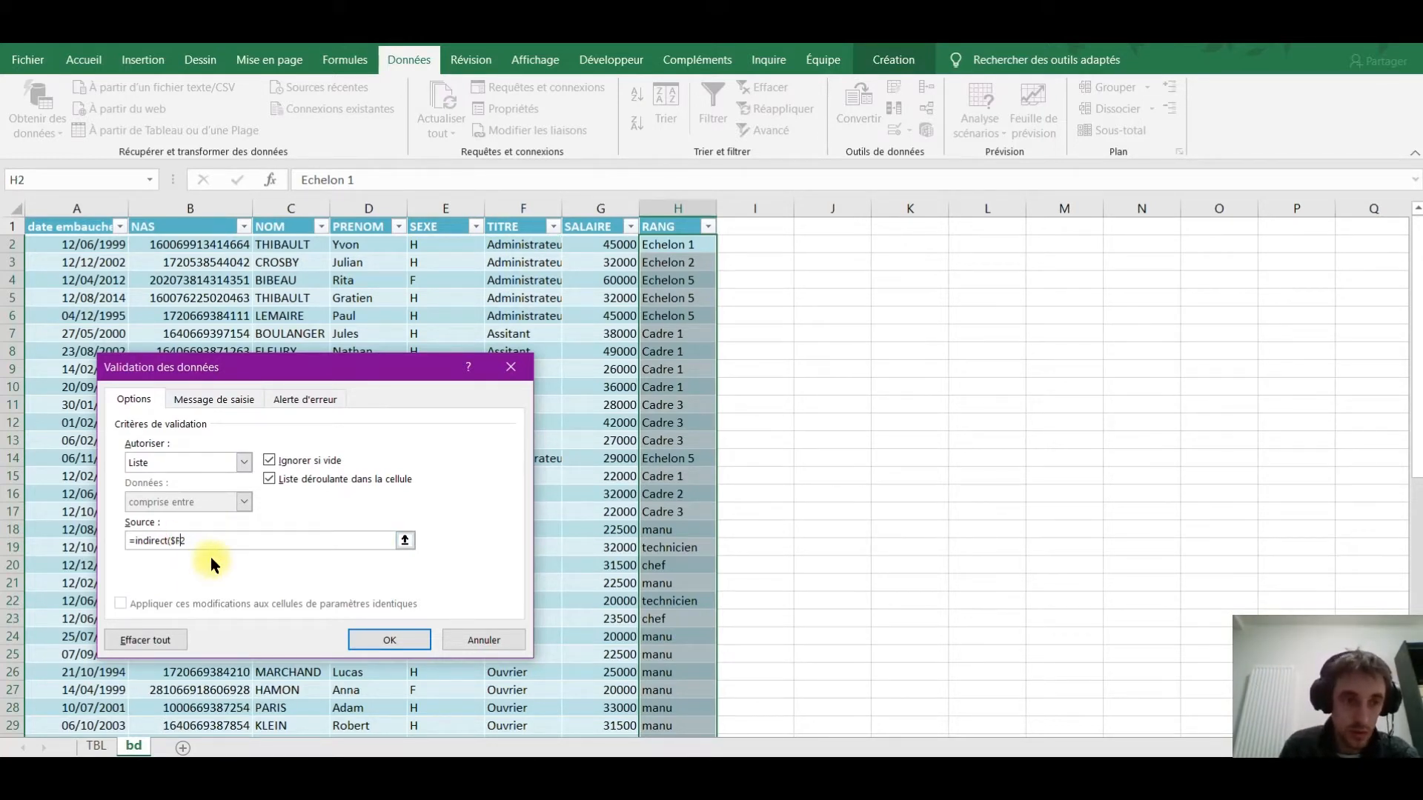
left_click(198, 541)
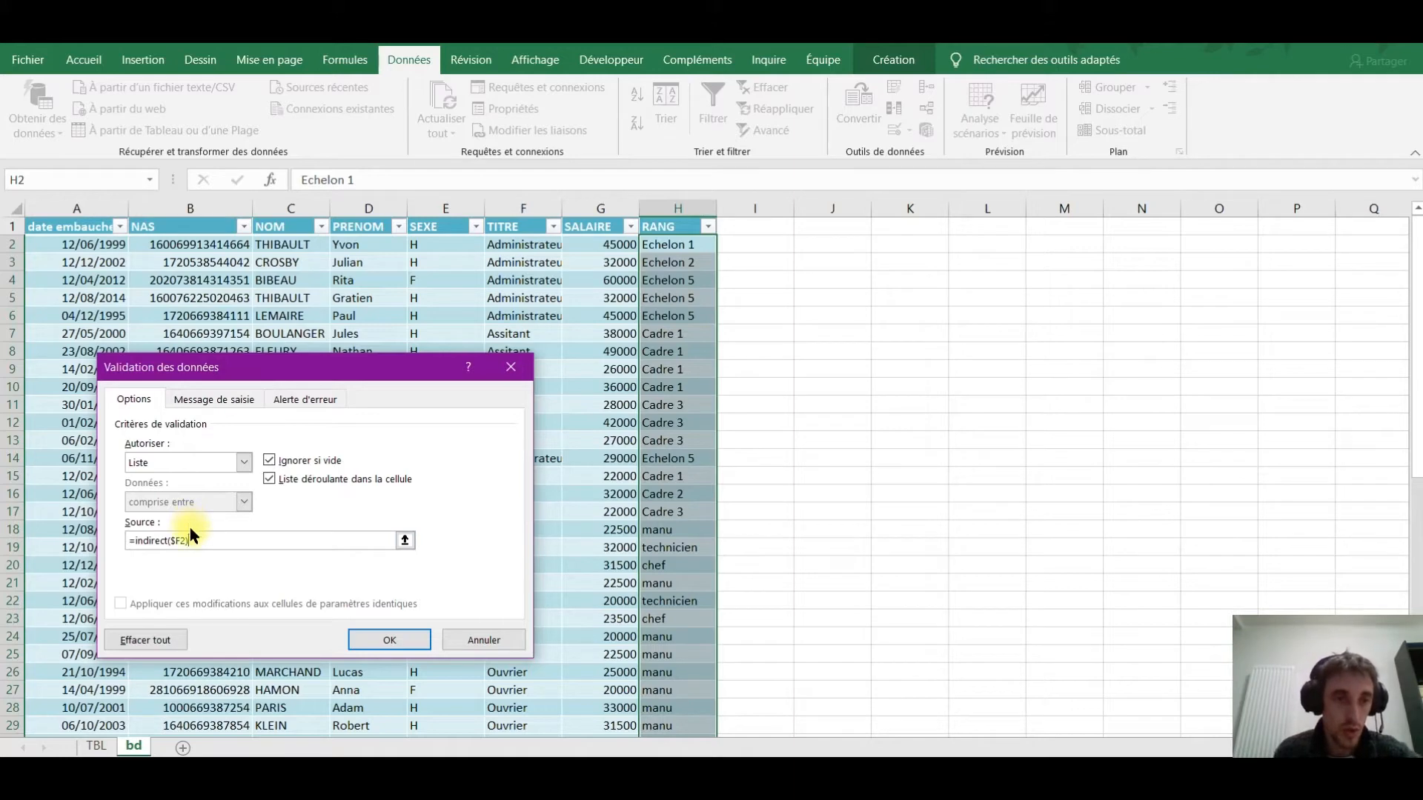
left_click(387, 640)
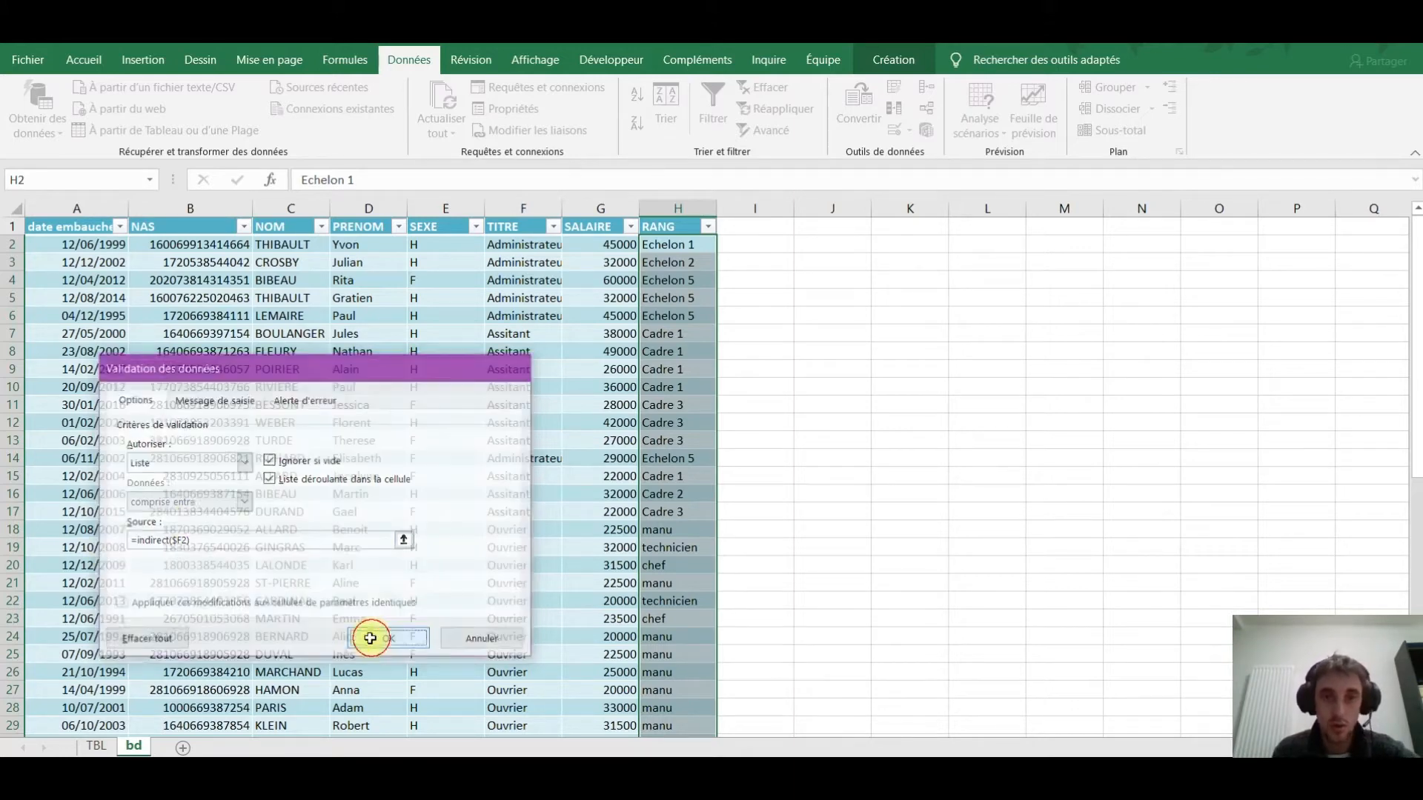
Check the rank choices offered in H2 for the Administrateur title in F2.
left_click(500, 248)
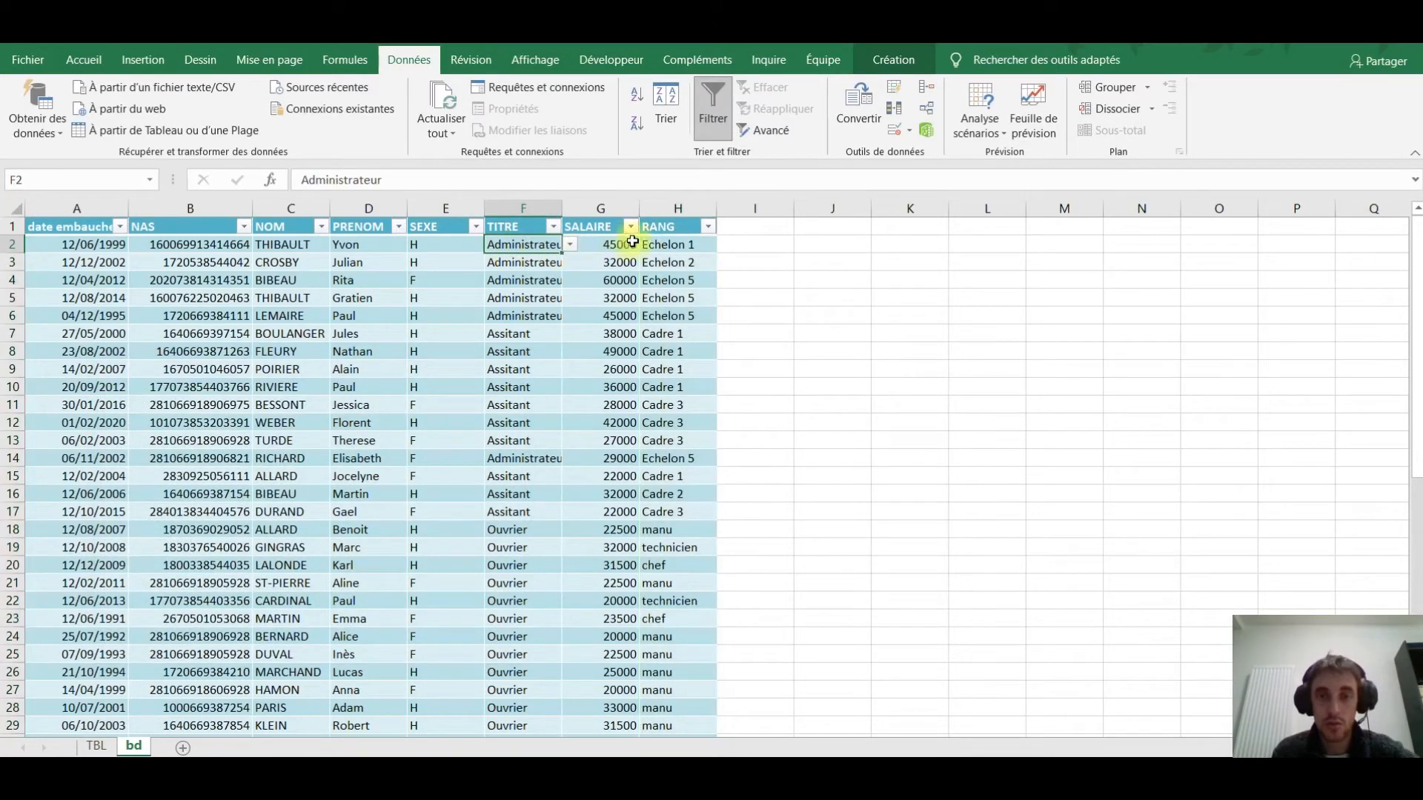
left_click(690, 245)
left_click(721, 247)
left_click(721, 247)
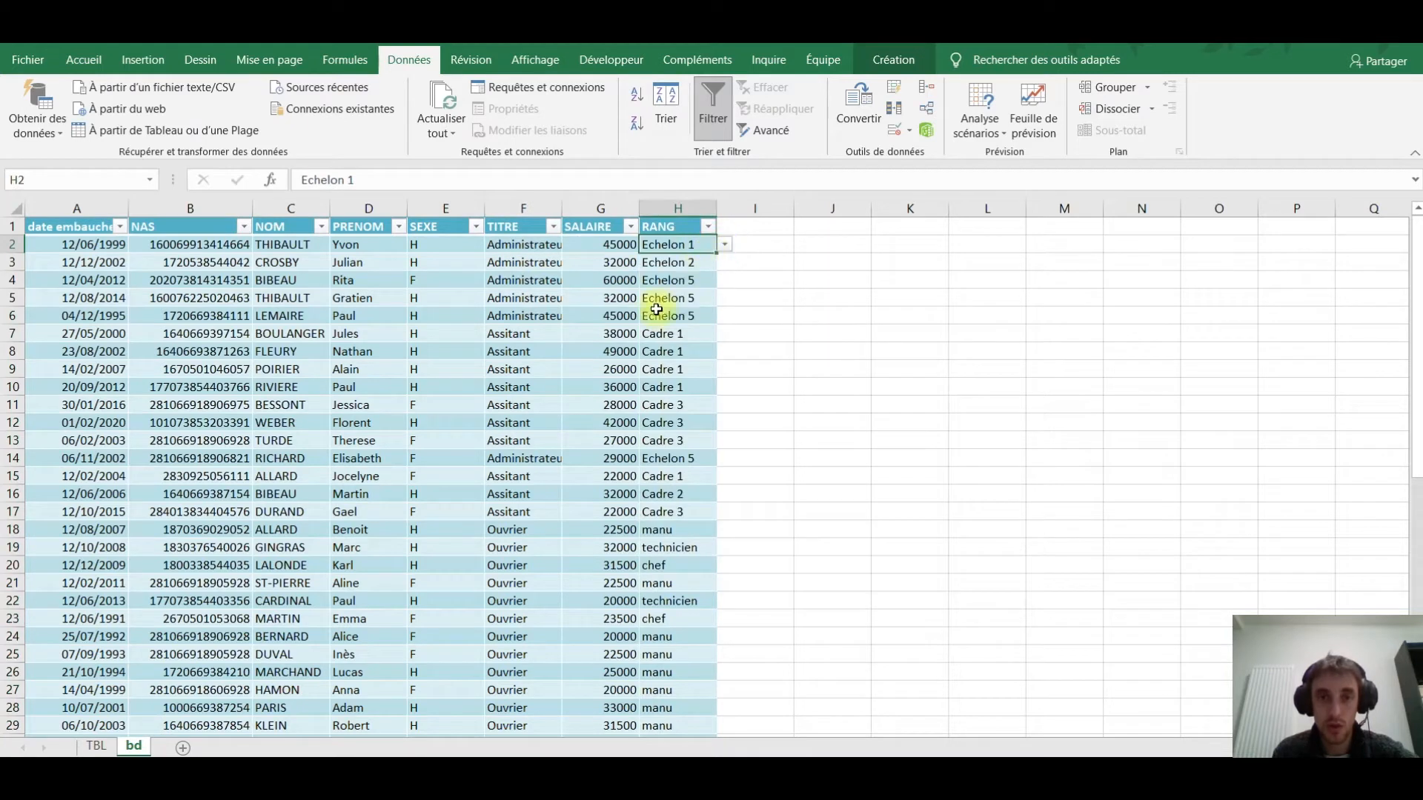
Set the title in F2 to Vendeur and check the rank choices offered in H2.
left_click(523, 245)
left_click(569, 245)
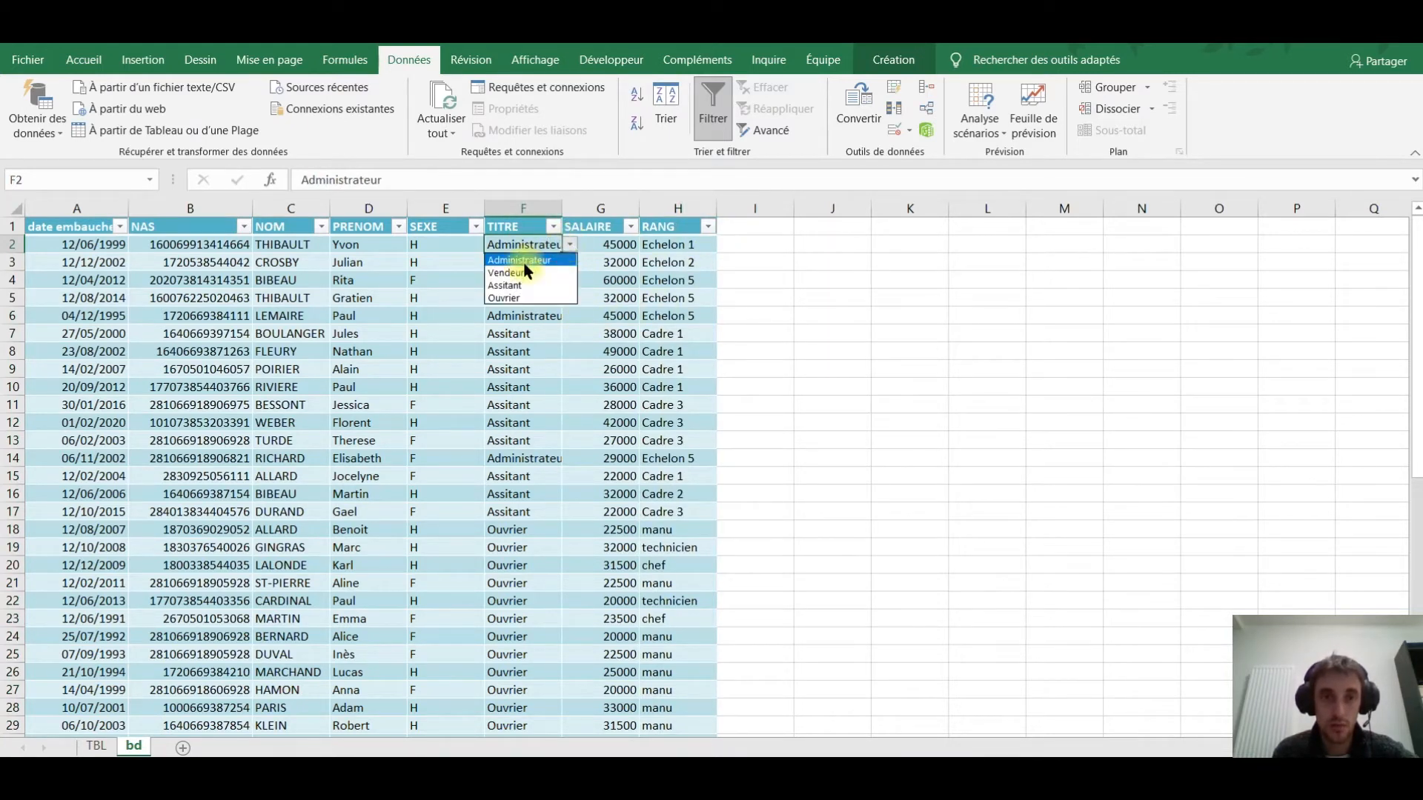
left_click(525, 265)
left_click(671, 245)
left_click(726, 245)
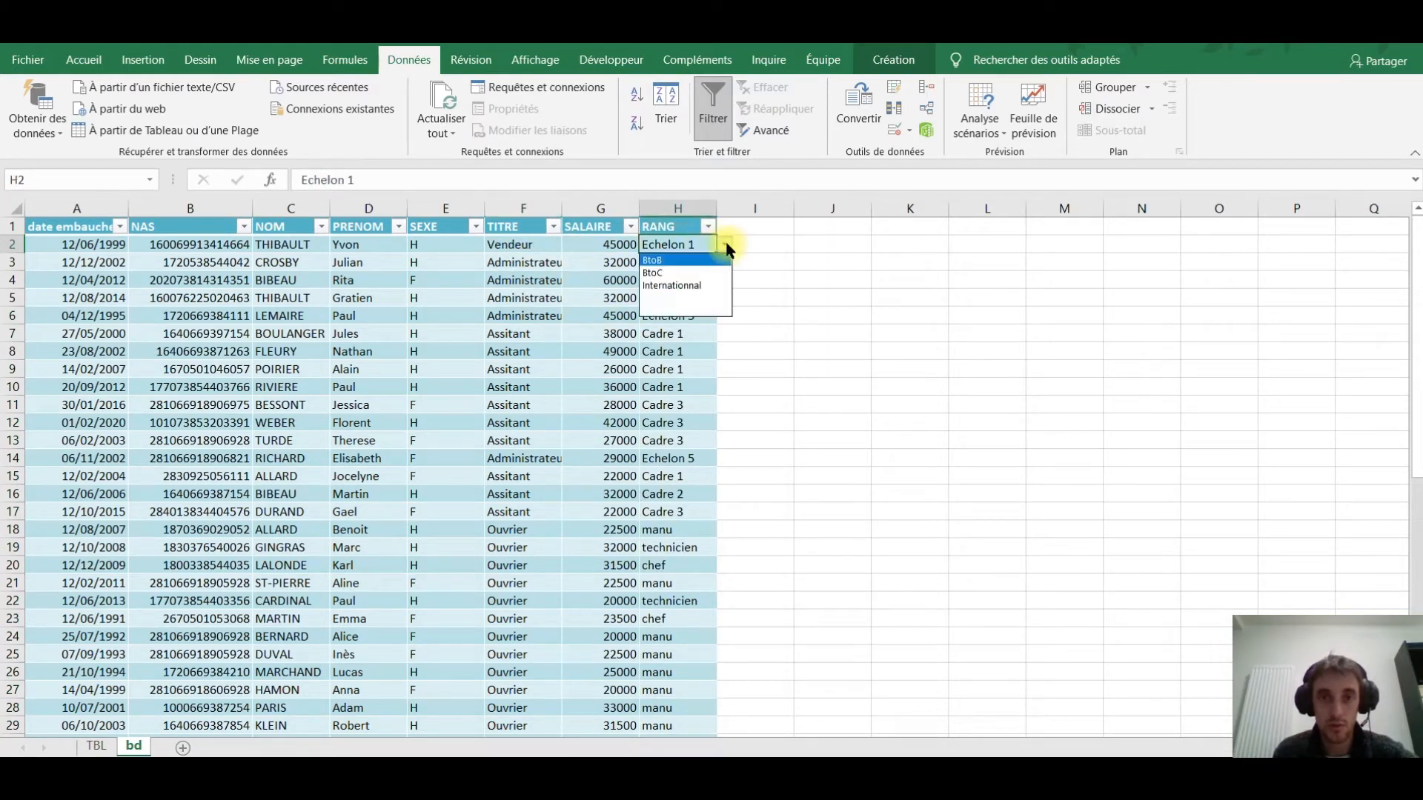
left_click(725, 245)
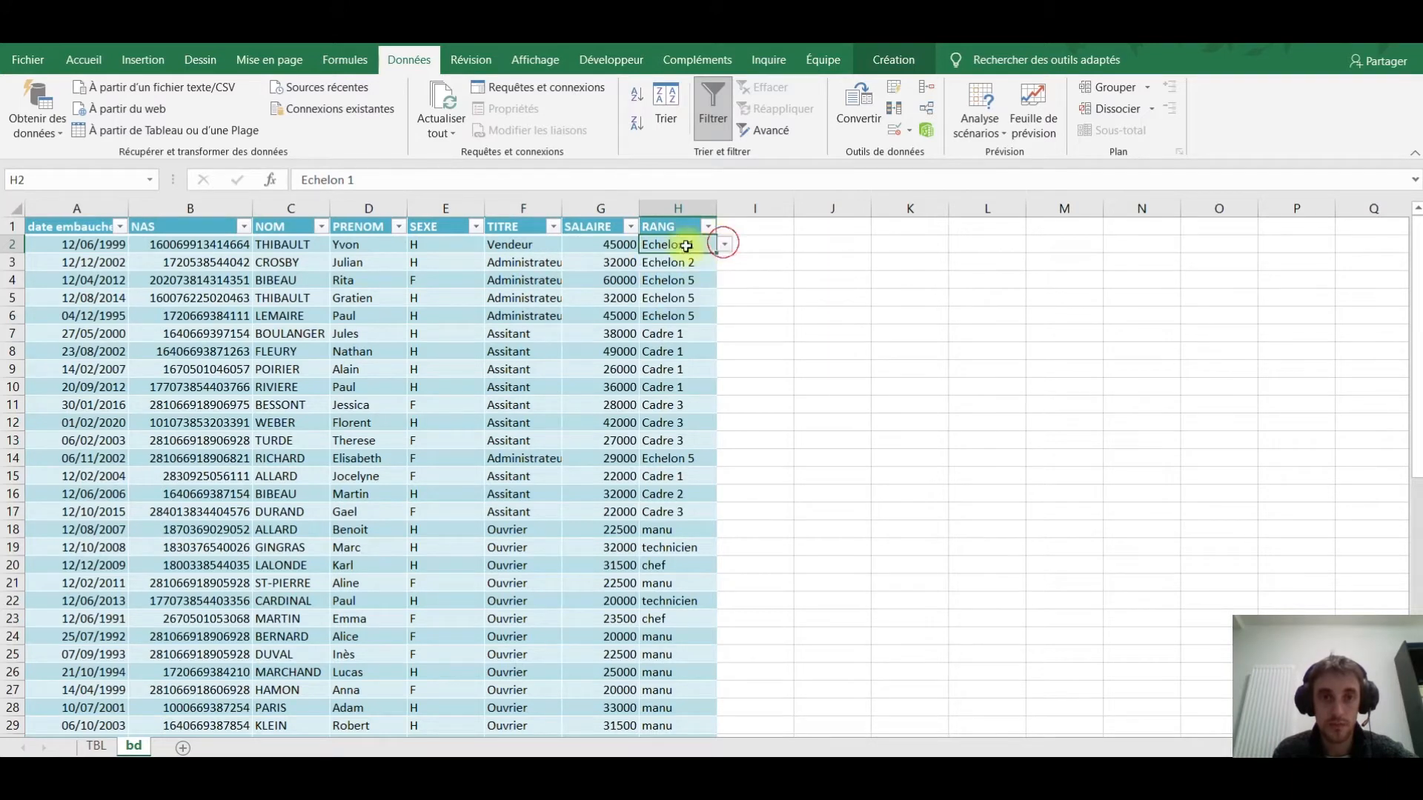
Set the title in F2 back to Administrateur.
left_click(534, 245)
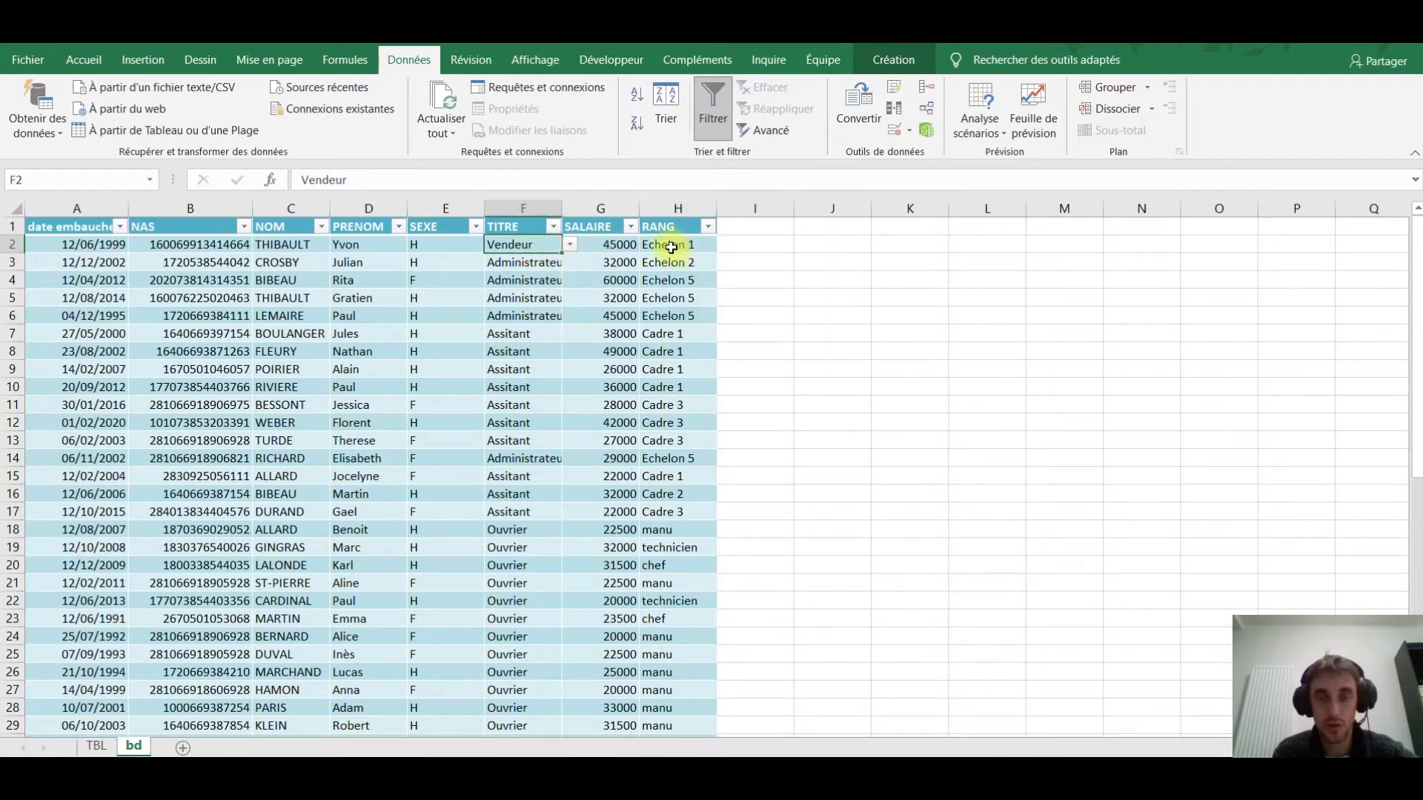
left_click(569, 245)
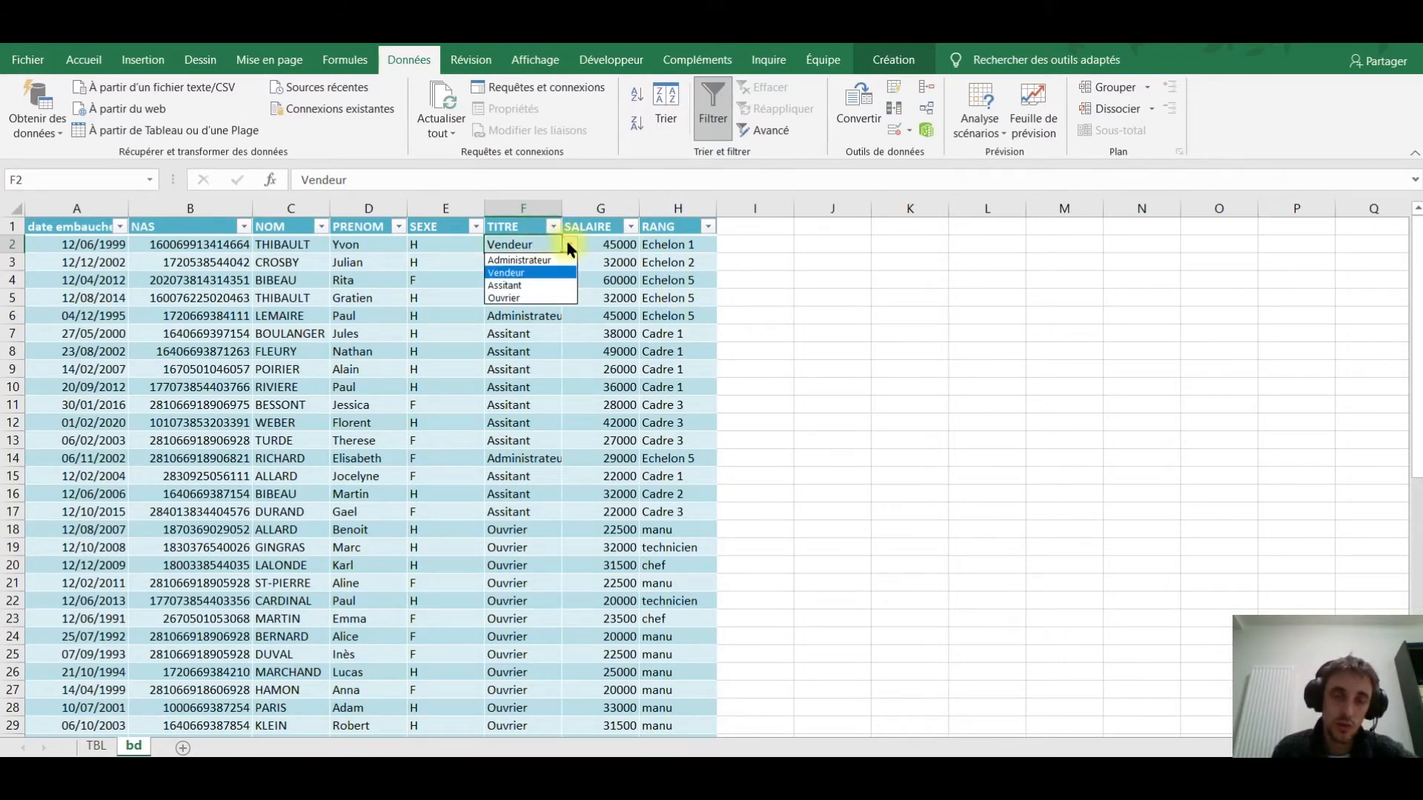
left_click(549, 259)
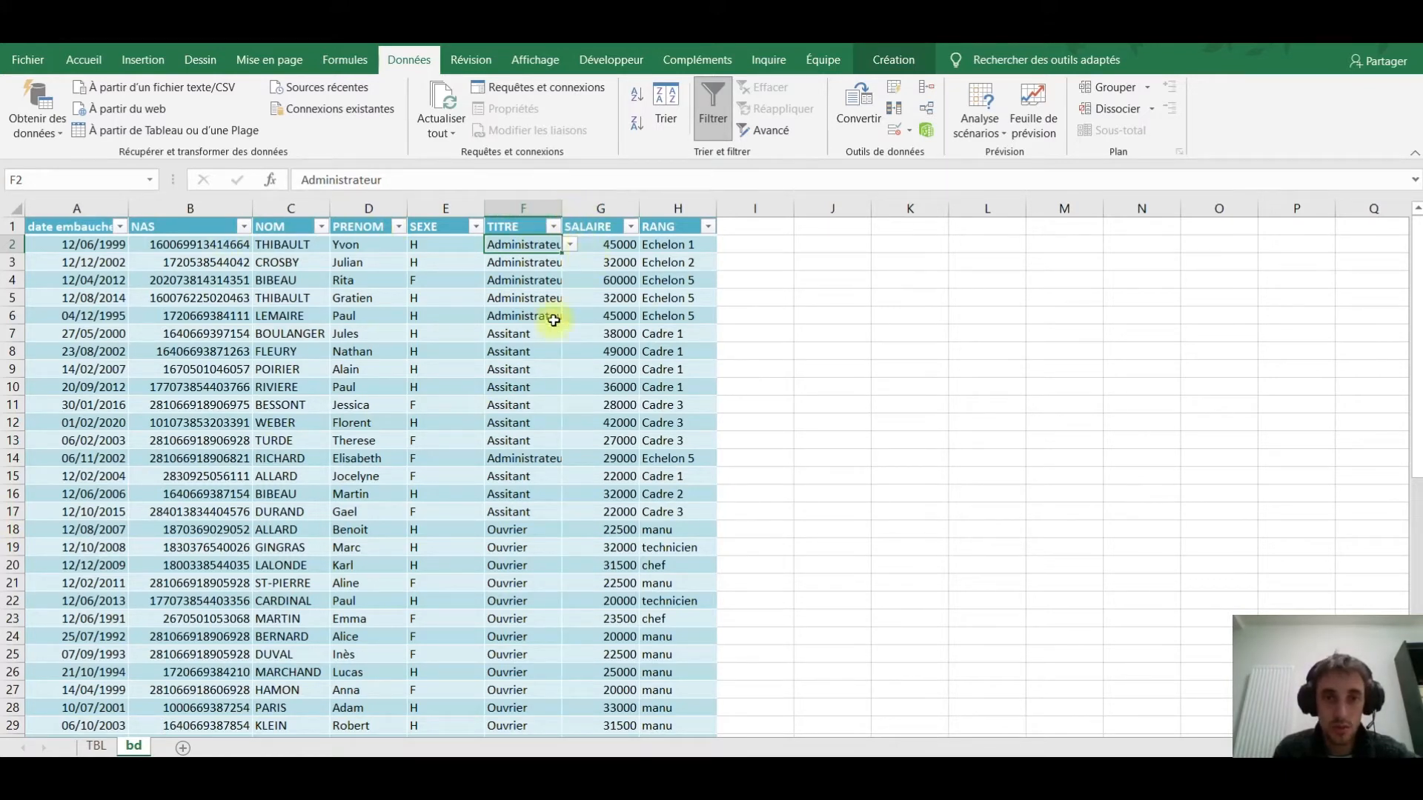
Fit the widths of the TITRE, SALAIRE and SEXE columns to their contents.
double_click(563, 207)
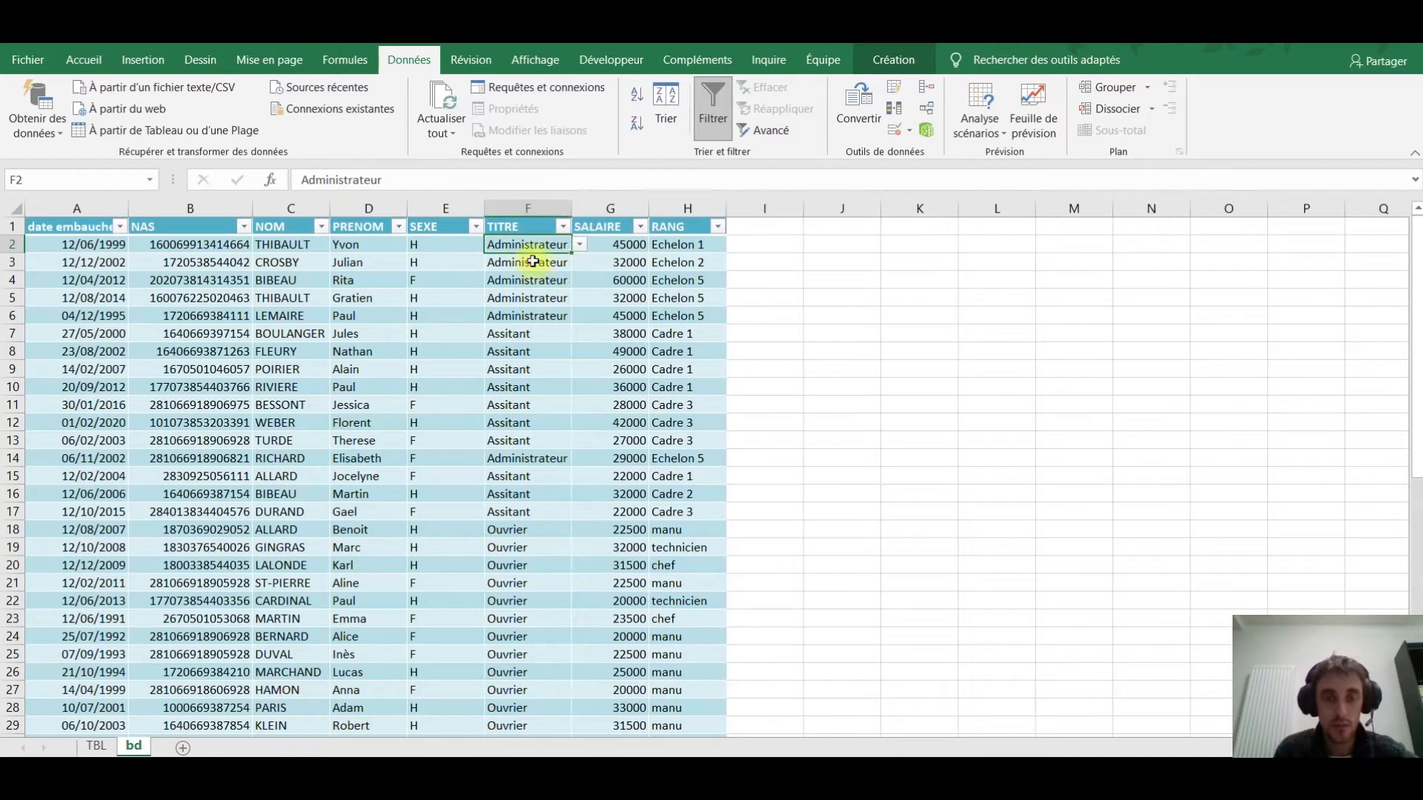
double_click(648, 209)
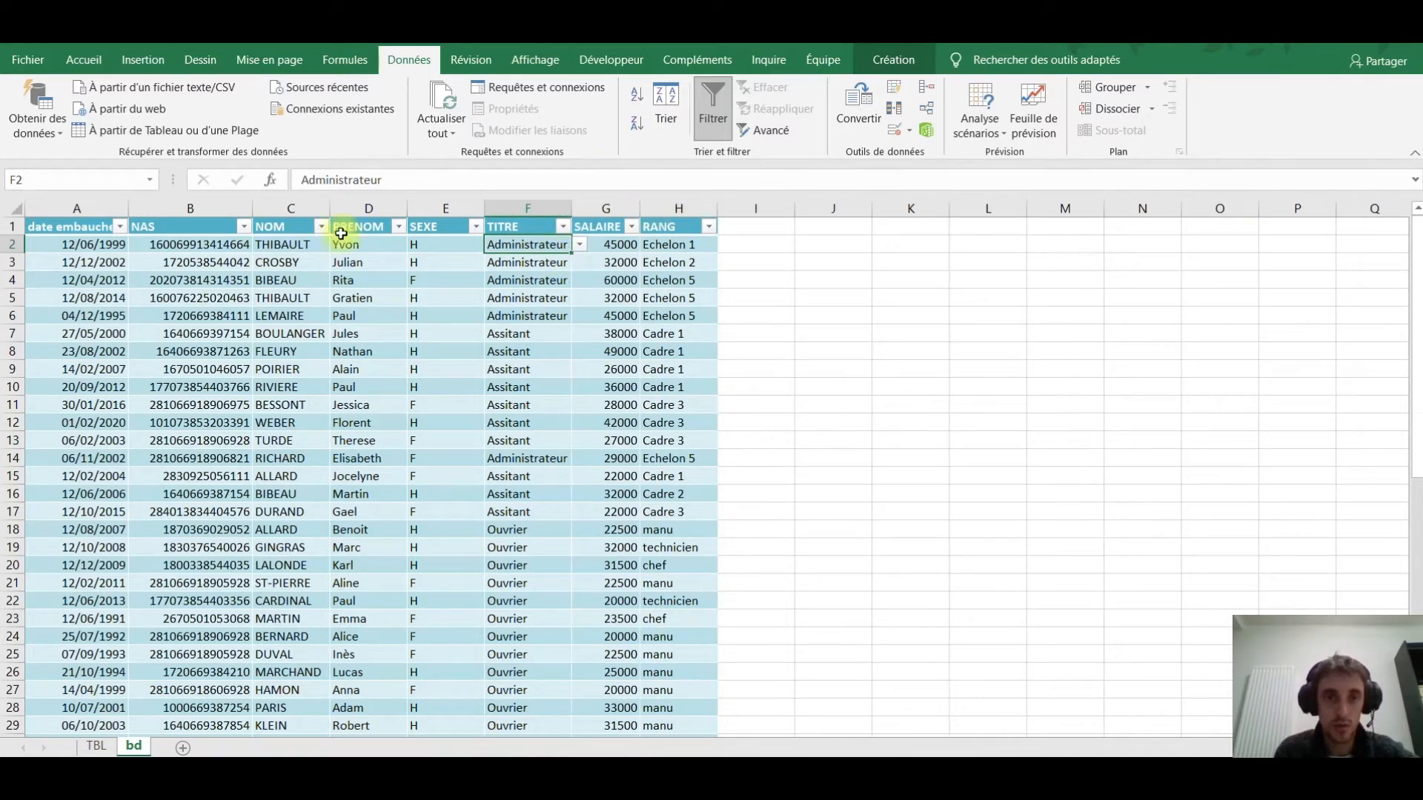
double_click(484, 208)
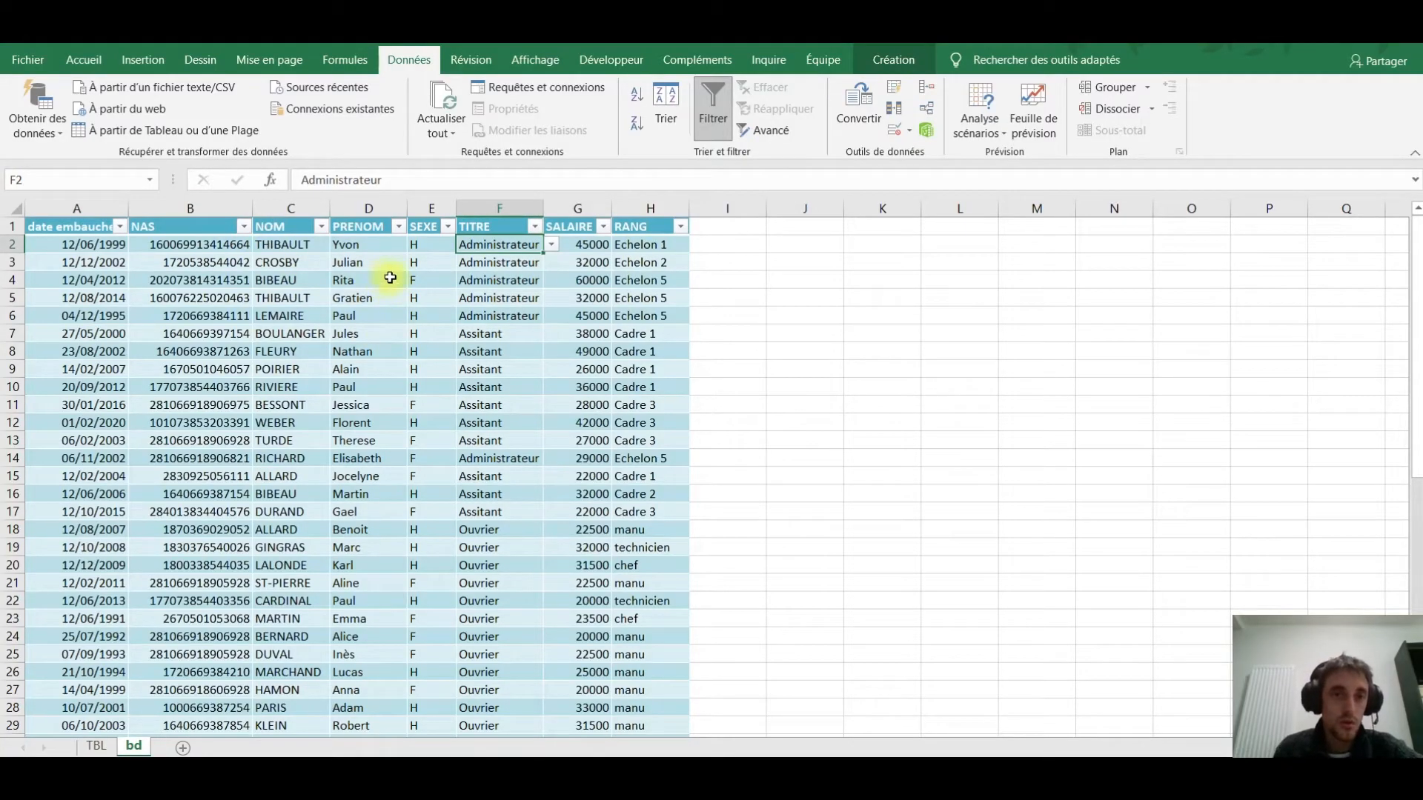
Insert a blank column between PRENOM and SEXE in the employee table.
left_click(191, 249)
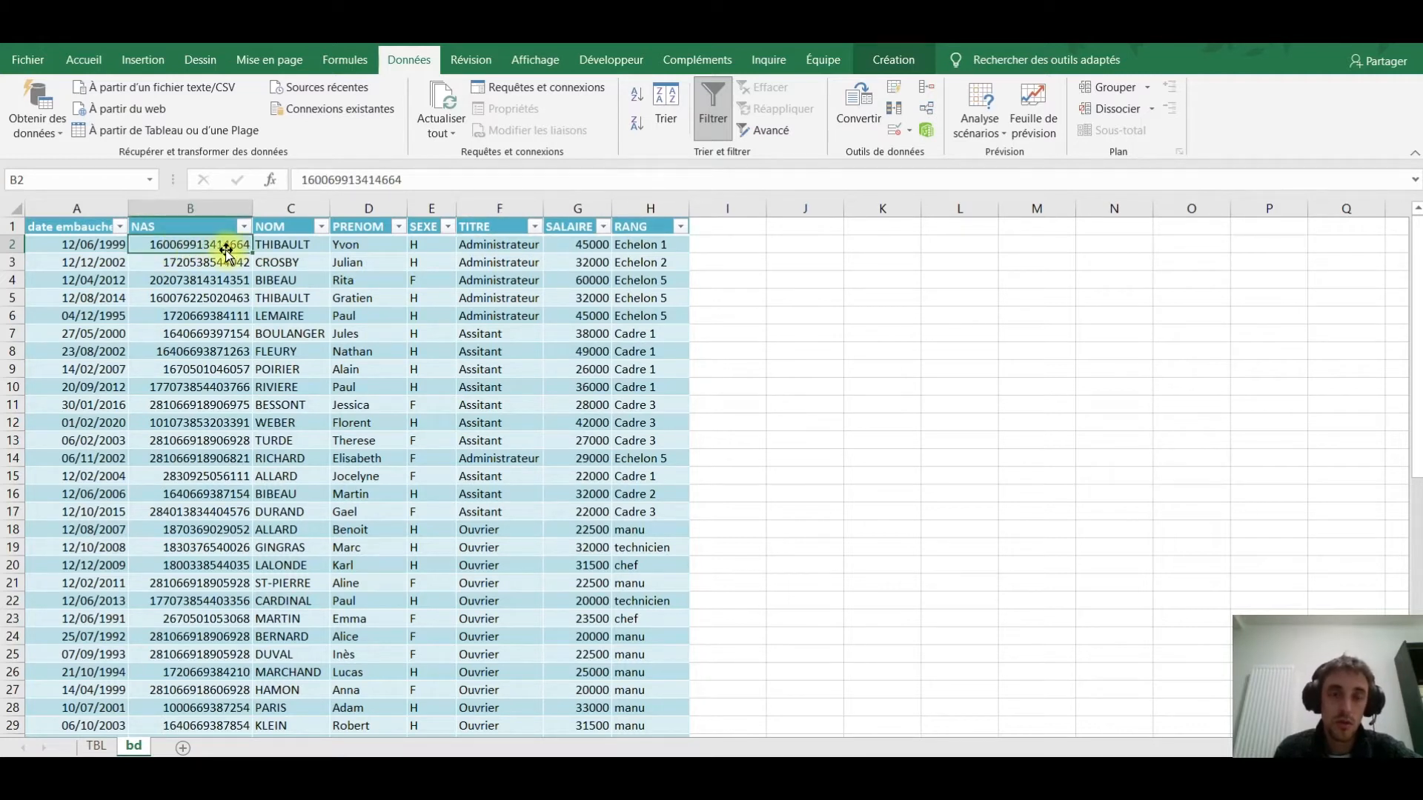
left_click(431, 208)
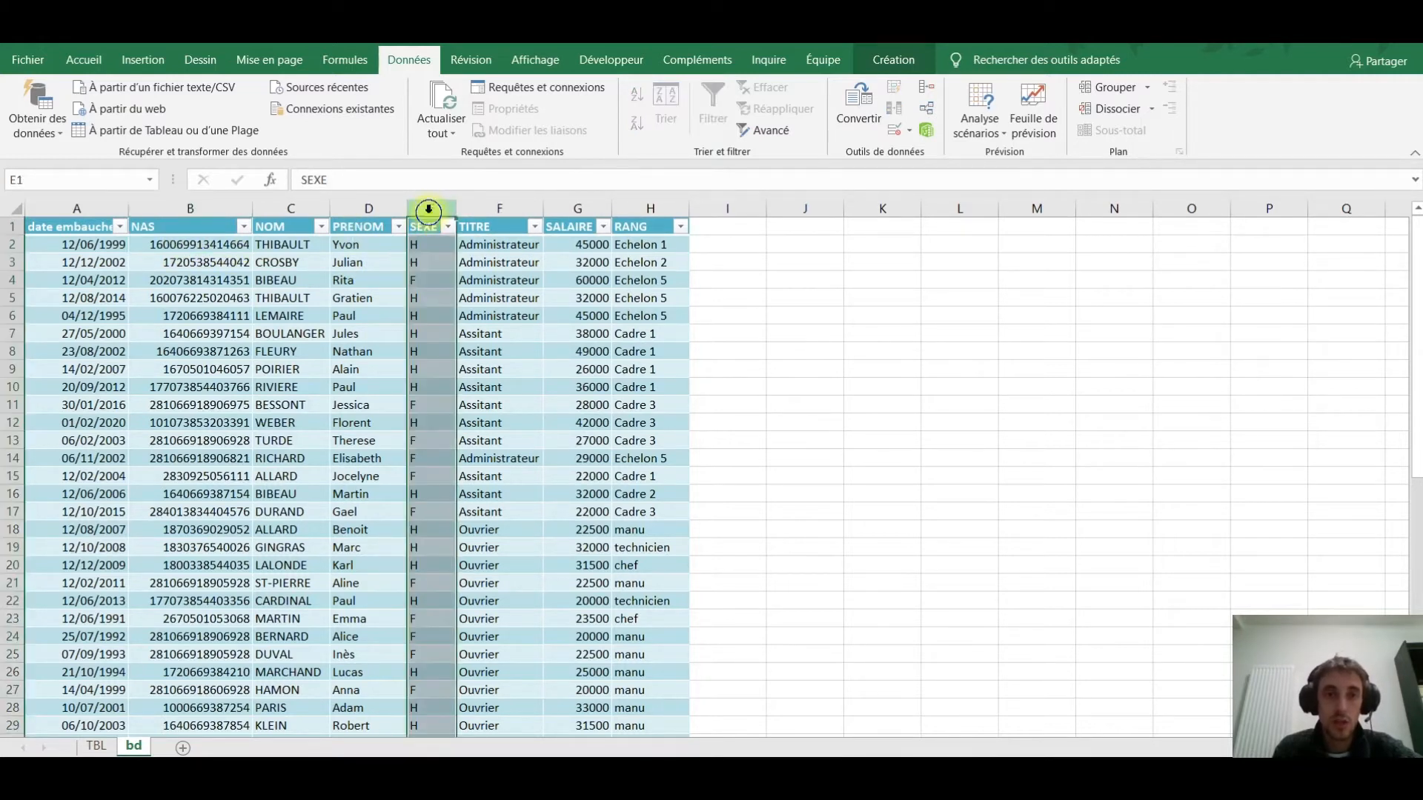
right_click(431, 210)
left_click(475, 344)
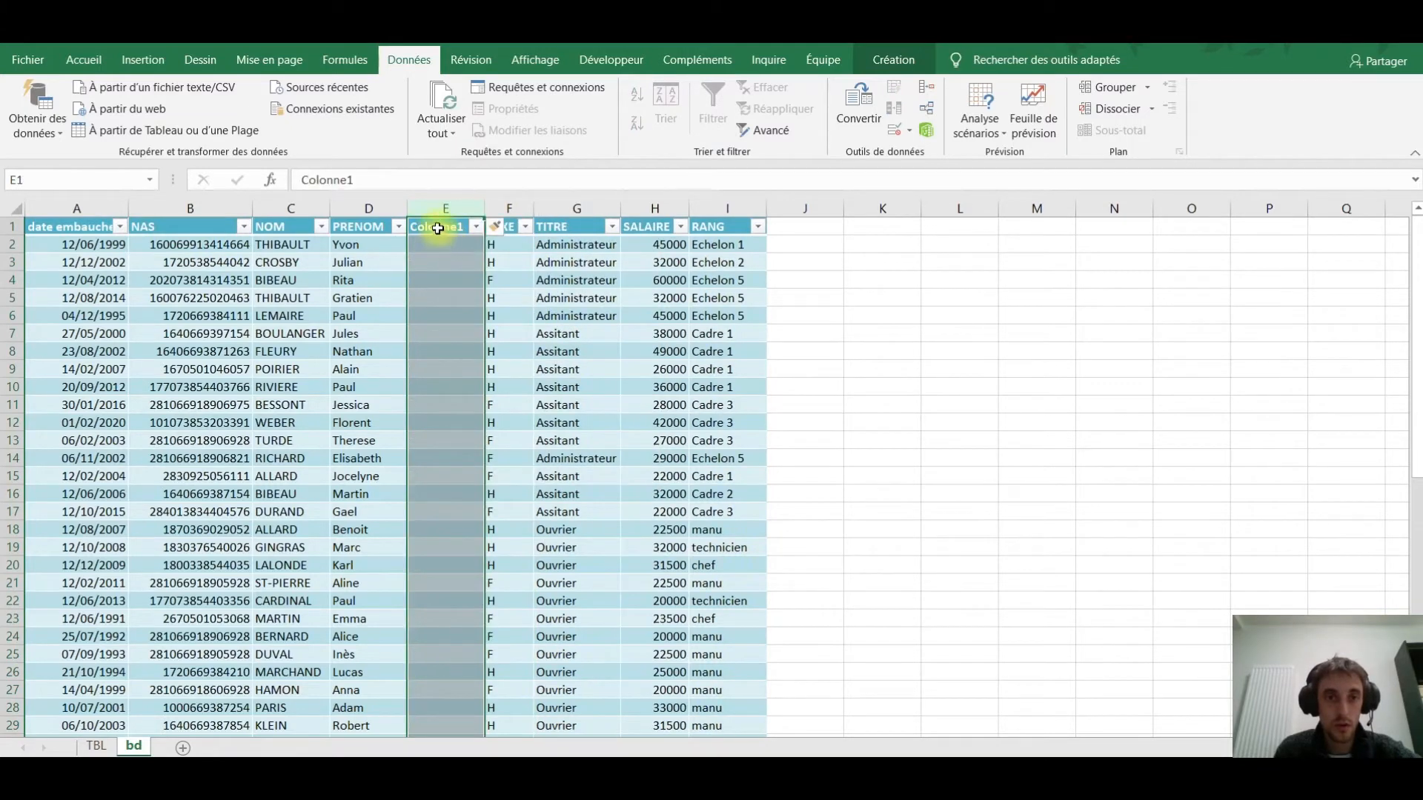
Rename the header of the blank column in E1 to AGE, in capitals.
left_click(438, 227)
left_click_drag(459, 227, 405, 227)
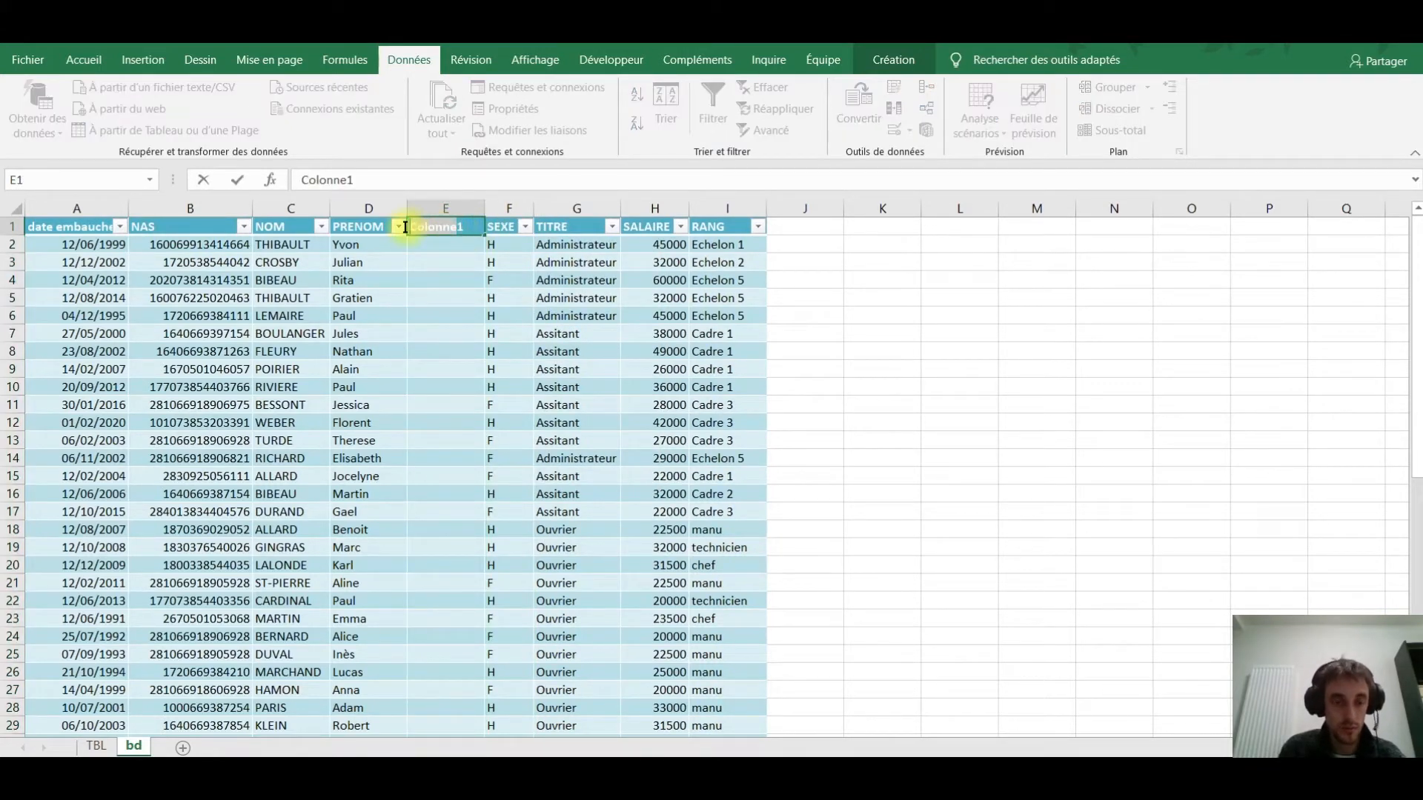
type("age")
key("Delete")
key("Return")
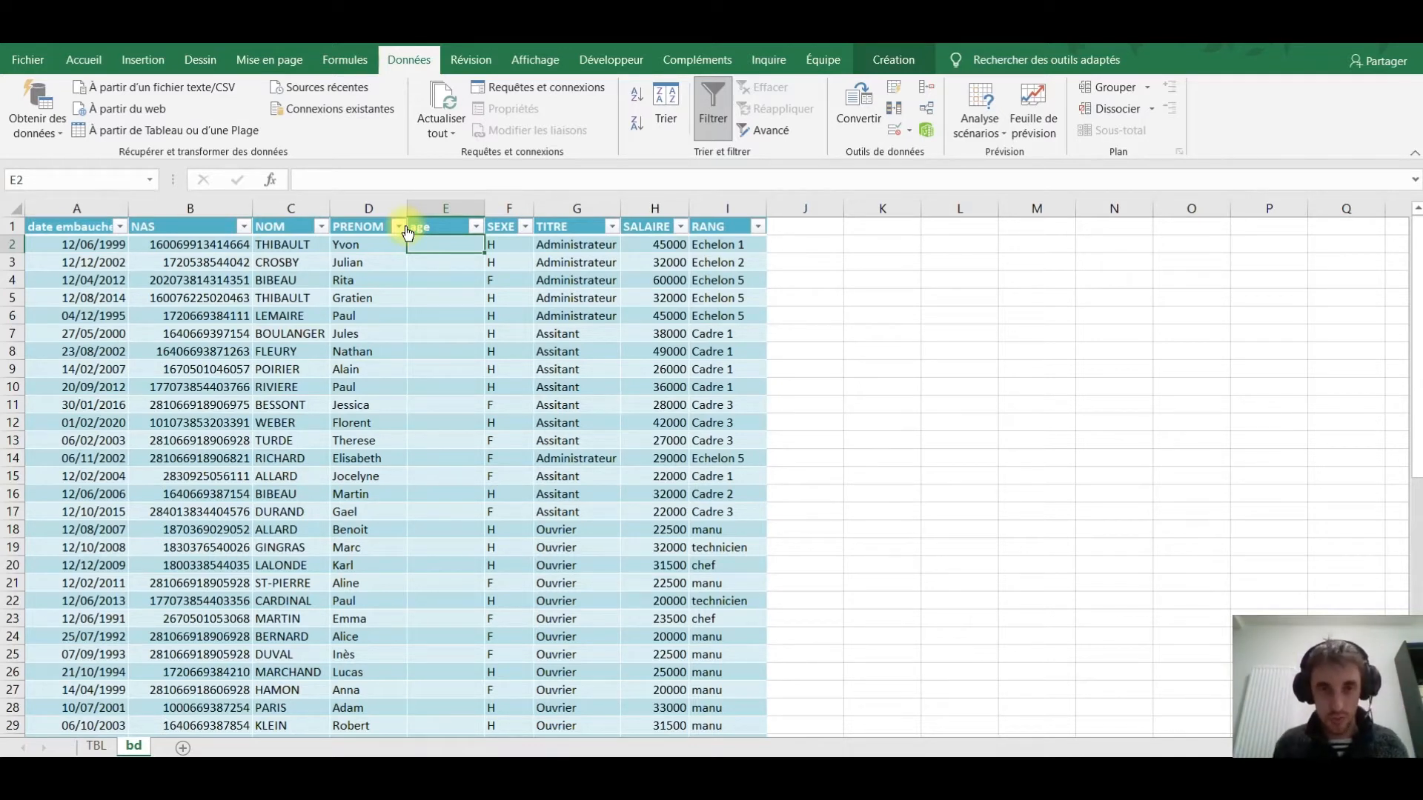
left_click(432, 226)
type("AGE")
key("Return")
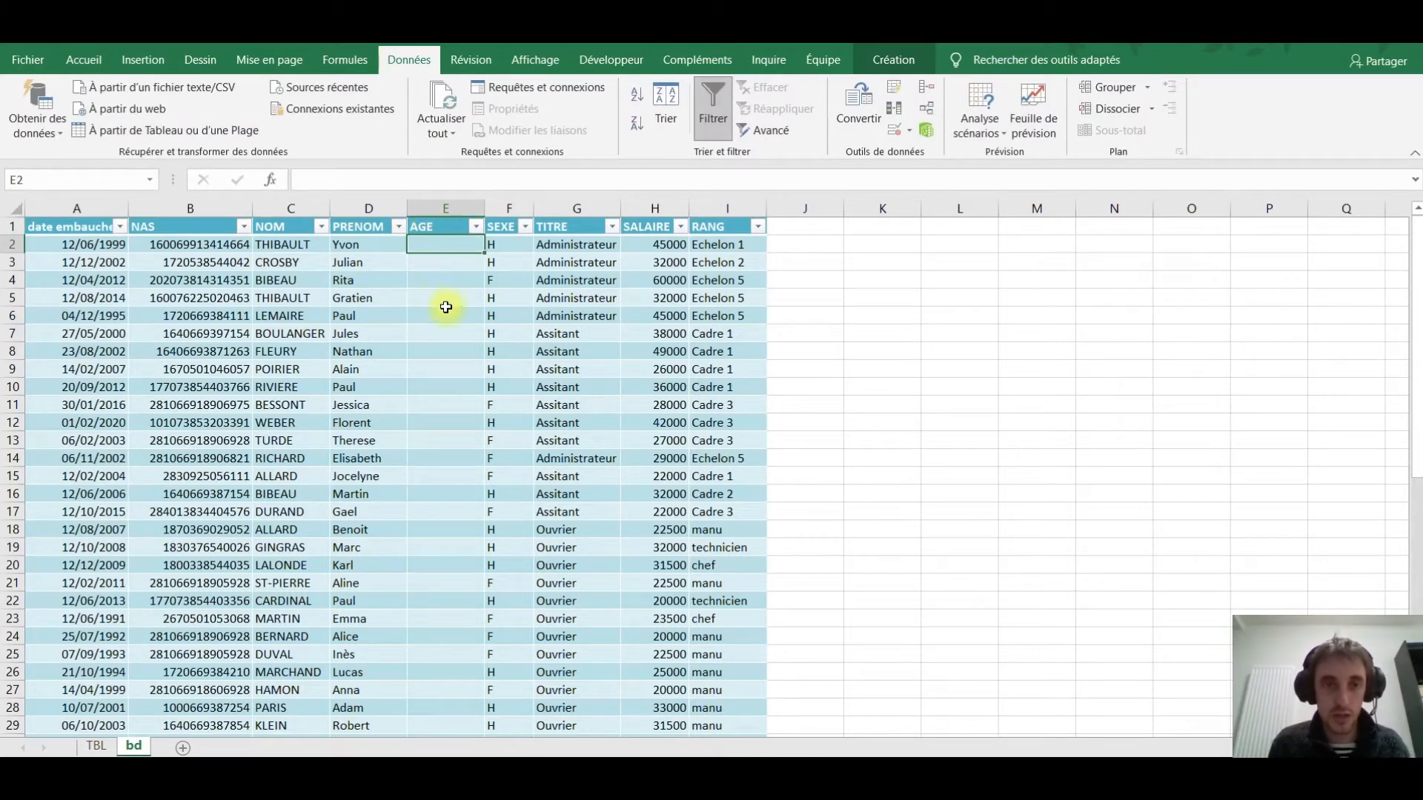
left_click(501, 238)
left_click(240, 250)
left_click(500, 248)
left_click(169, 246)
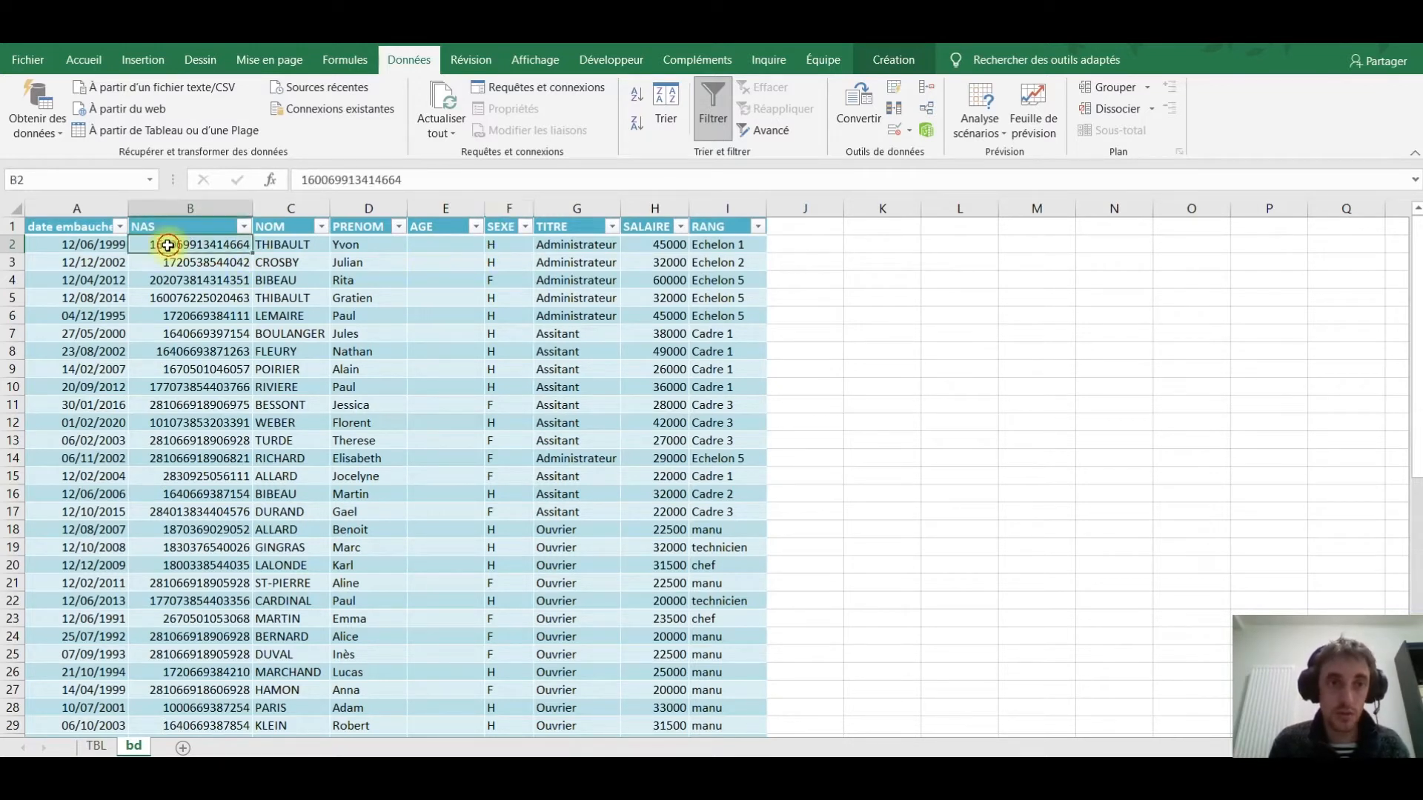
left_click(438, 246)
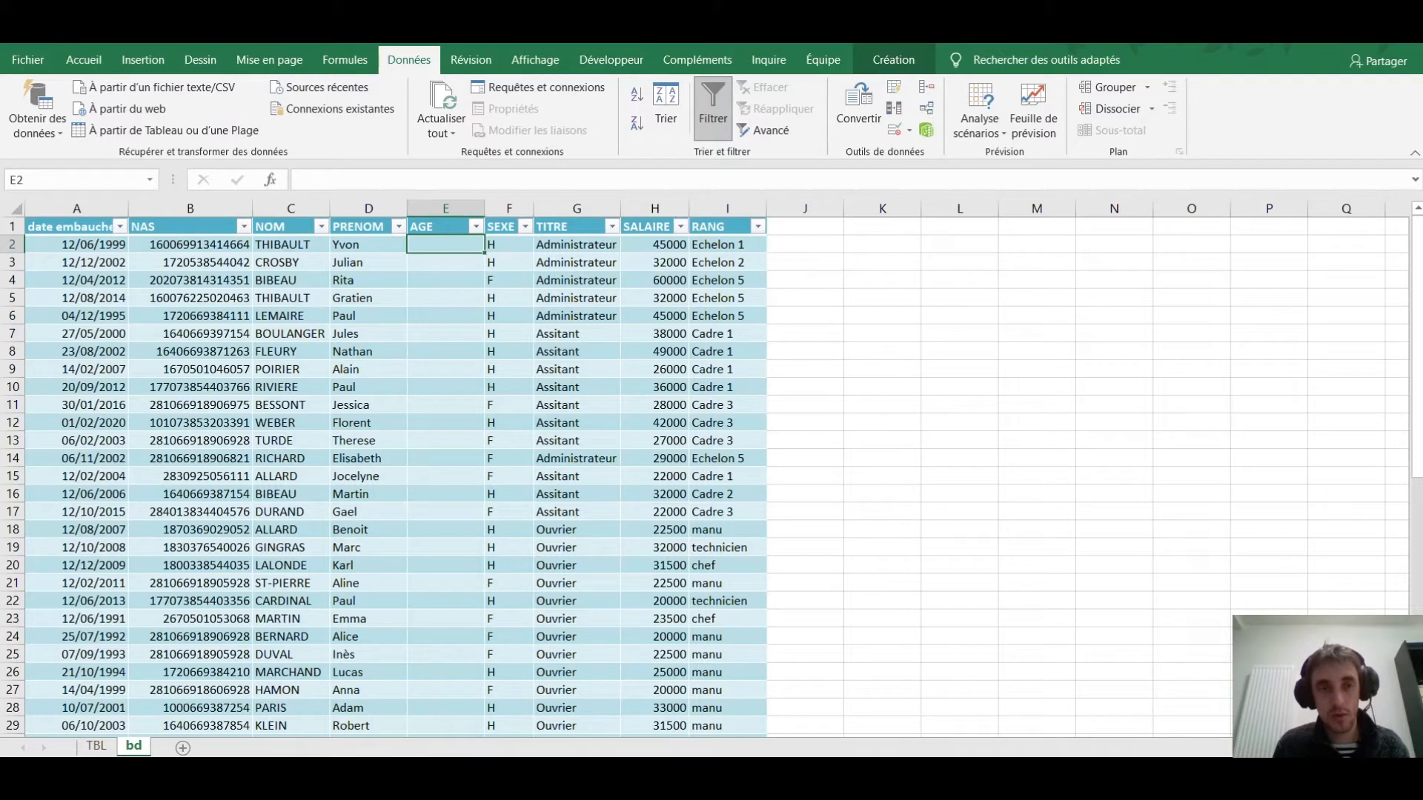
Switch to the Chrome browser and search Google for "excel numero de securitre sociale extraire l'age de la personne".
key("alt+Tab")
left_click_drag(437, 152, 85, 141)
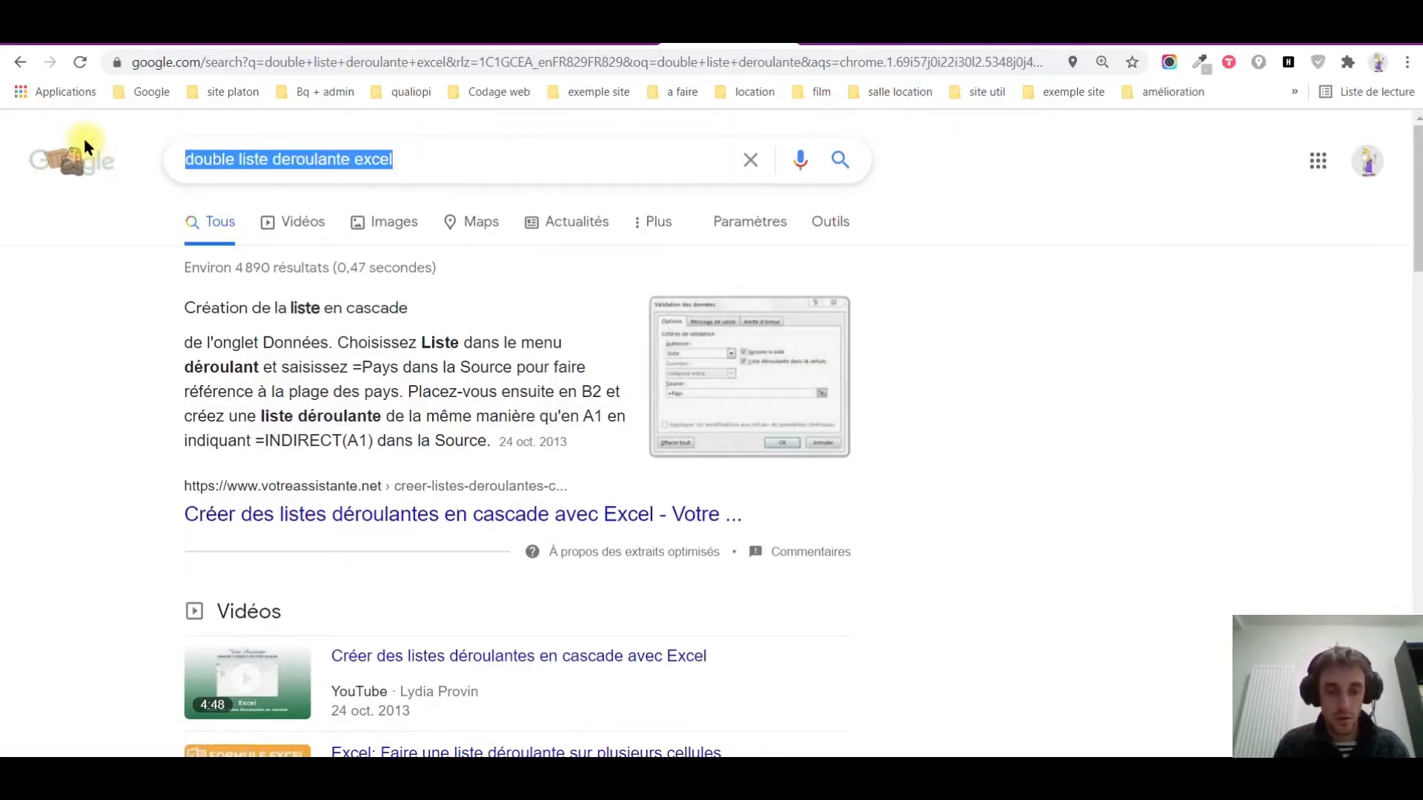
type("ns")
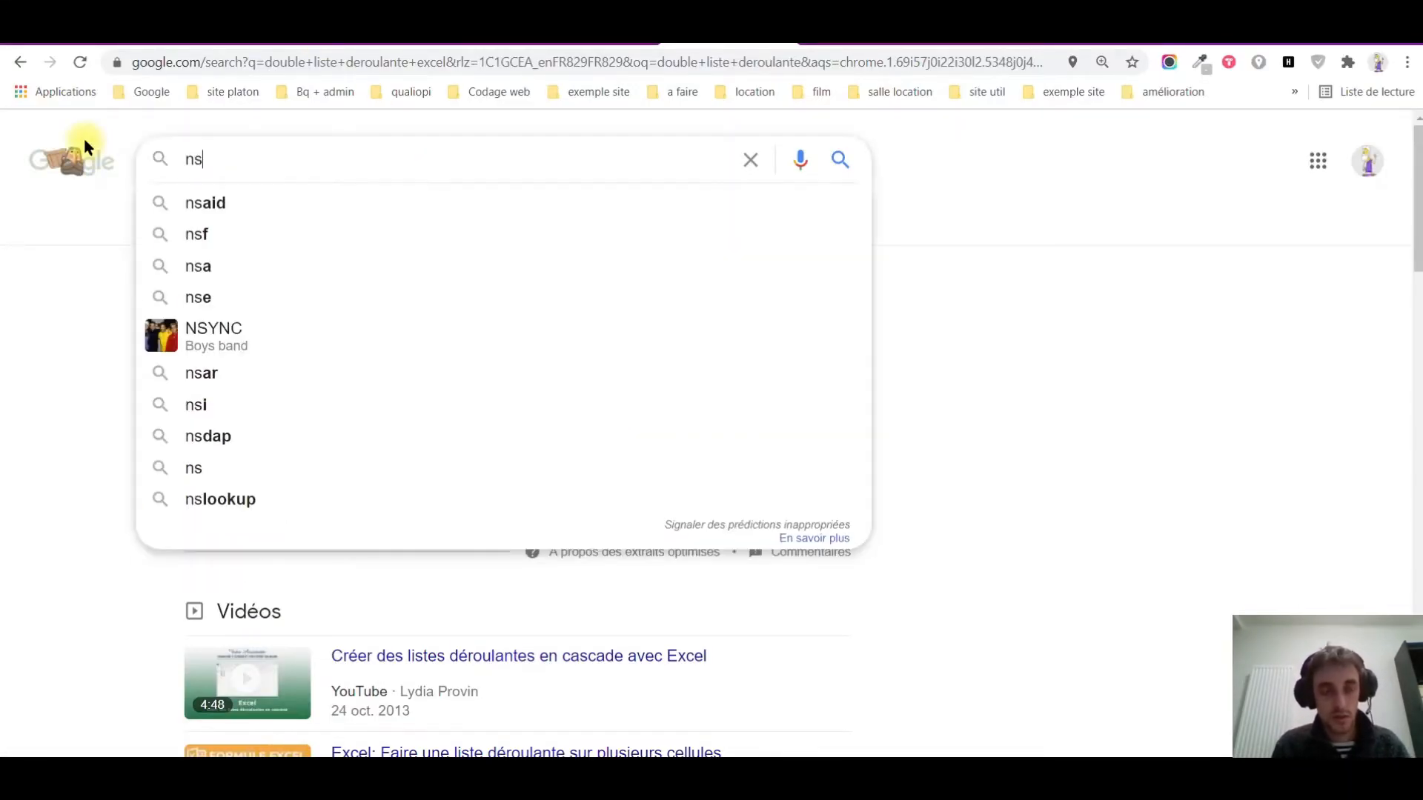
key("BackSpace")
key("BackSpace")
type("excel ")
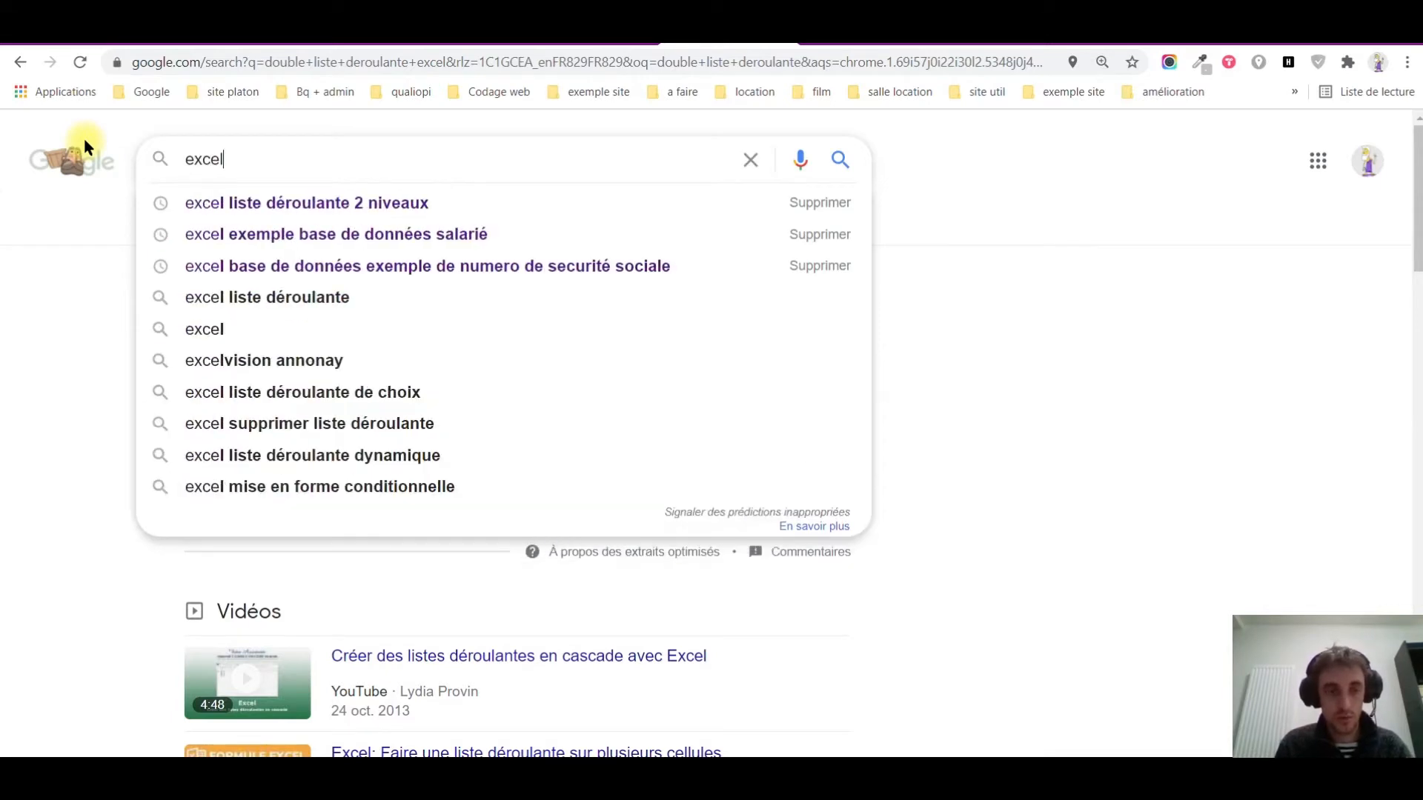
type("n")
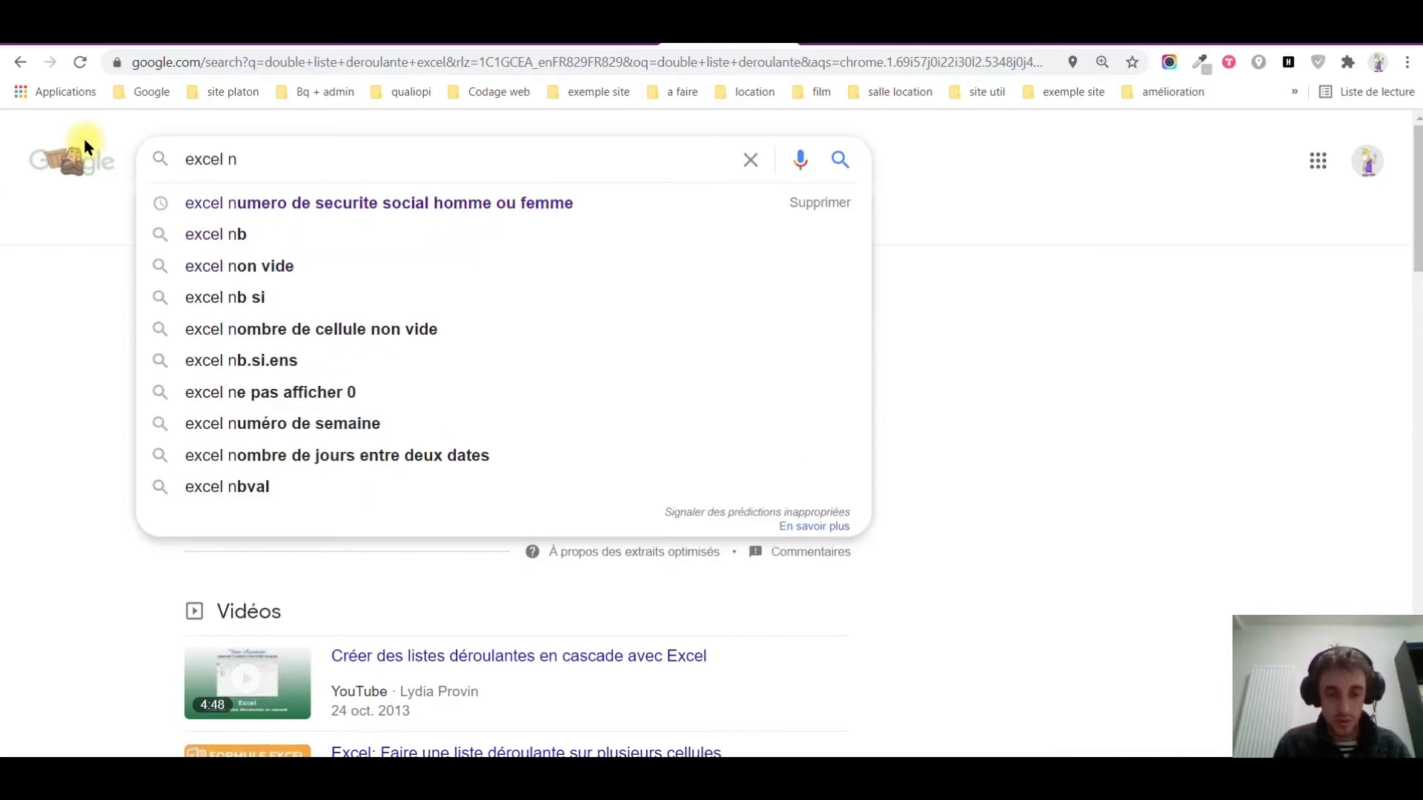
type("umero de se")
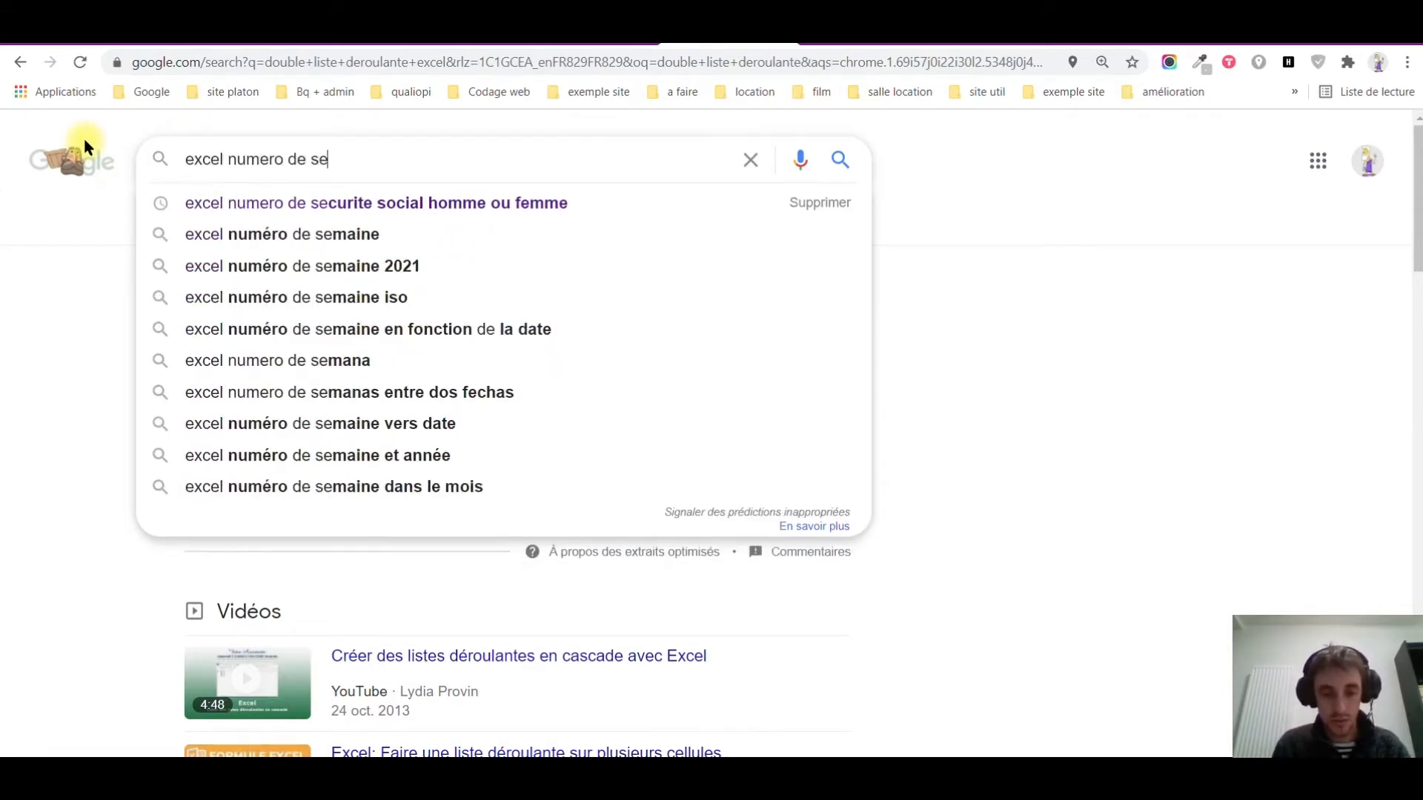
type("curitre")
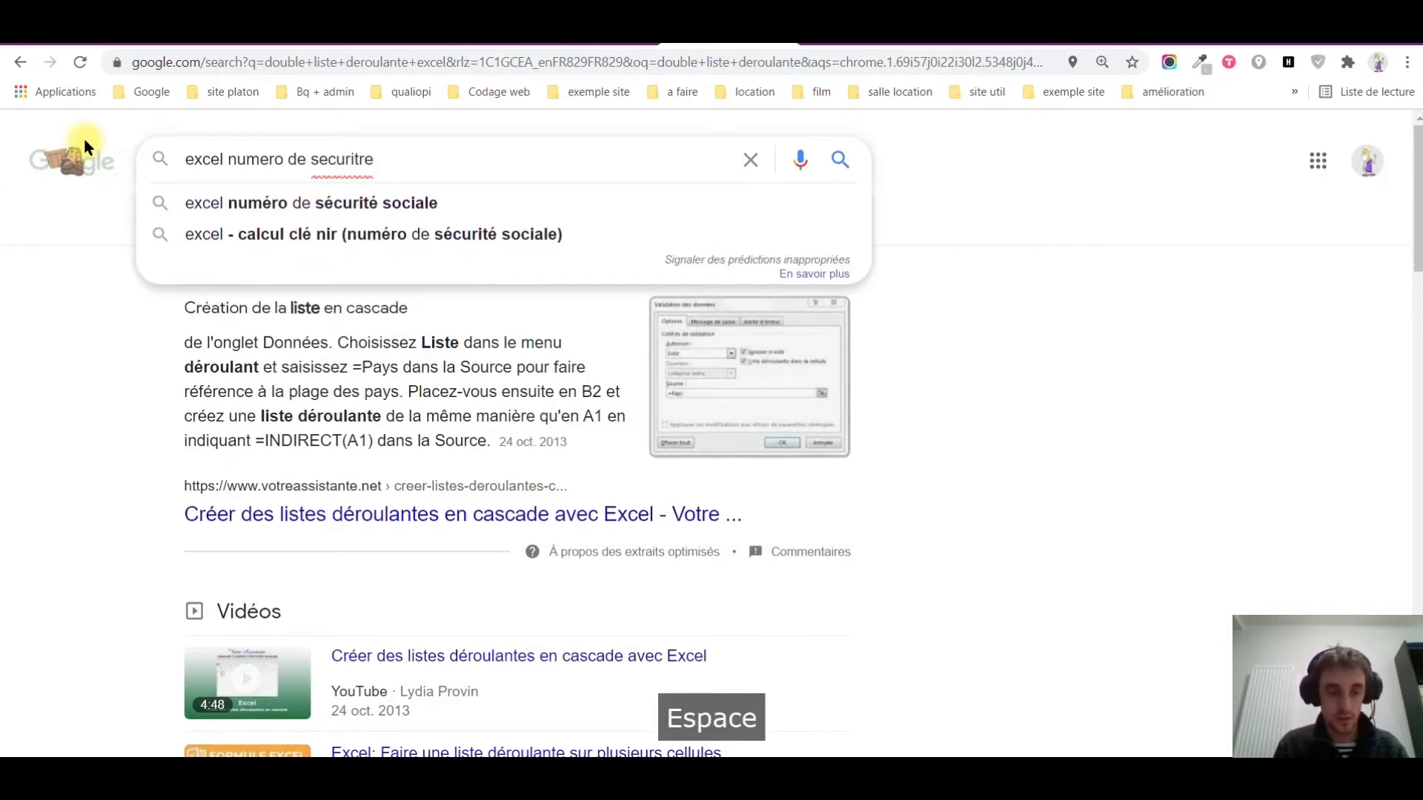
type(" sociale ")
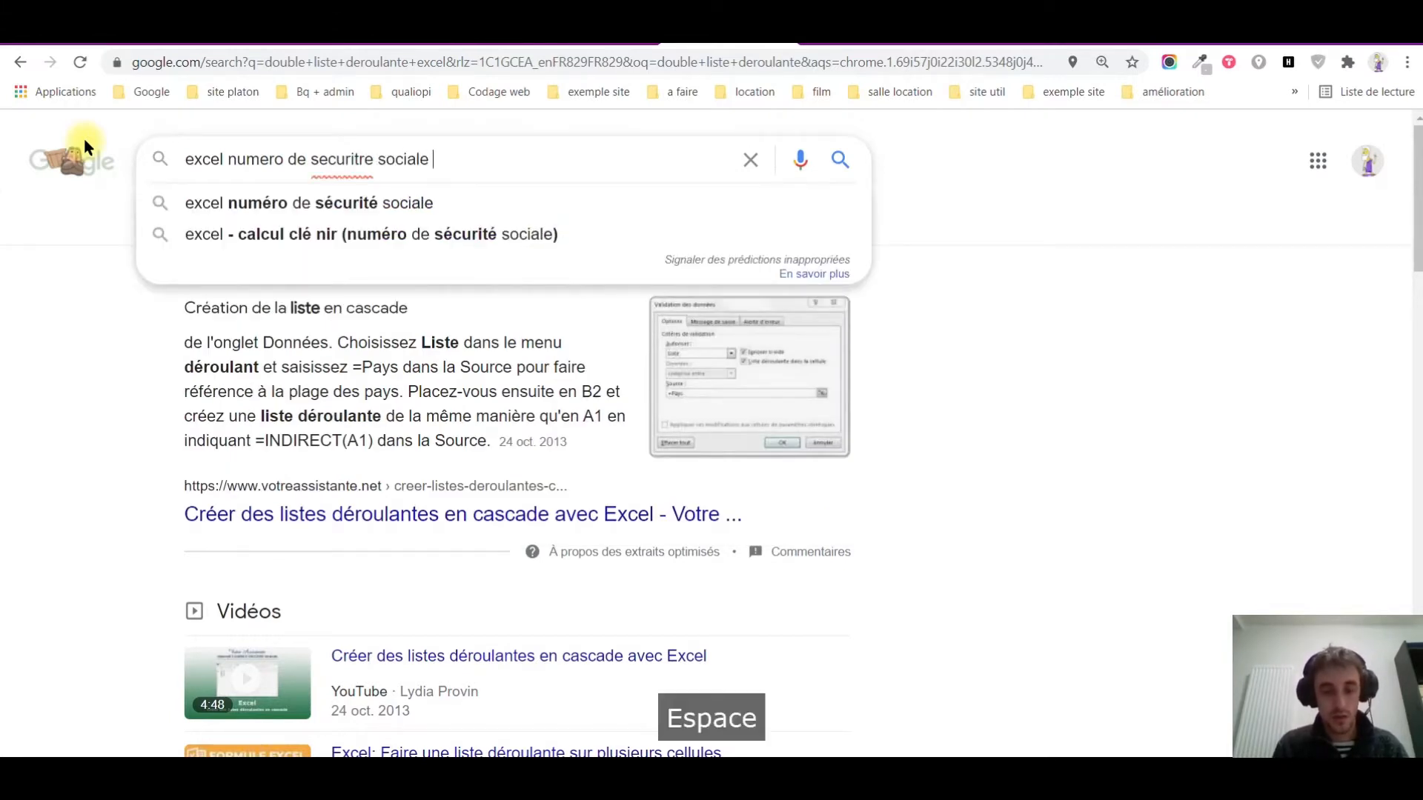
type("extria")
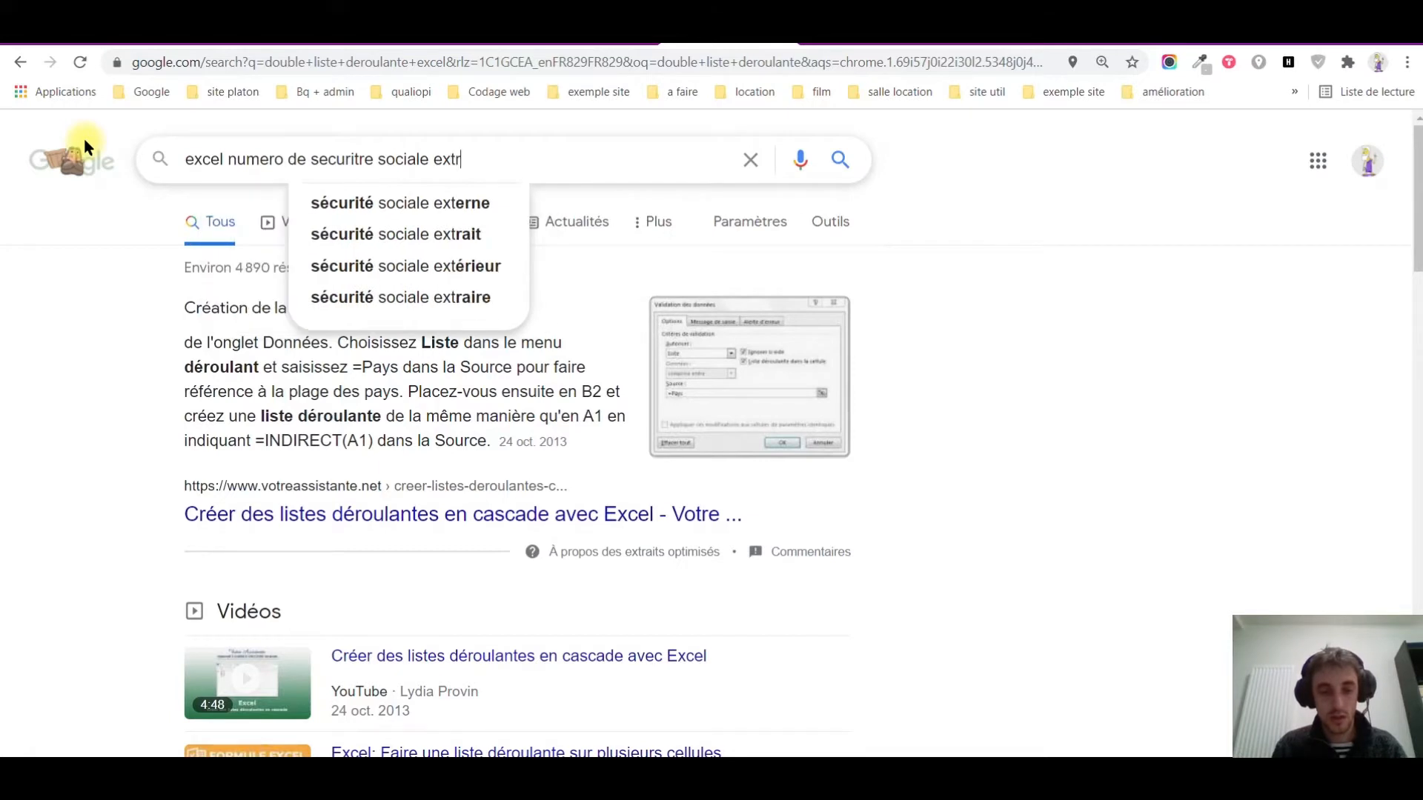
key("BackSpace")
key("BackSpace")
key("BackSpace")
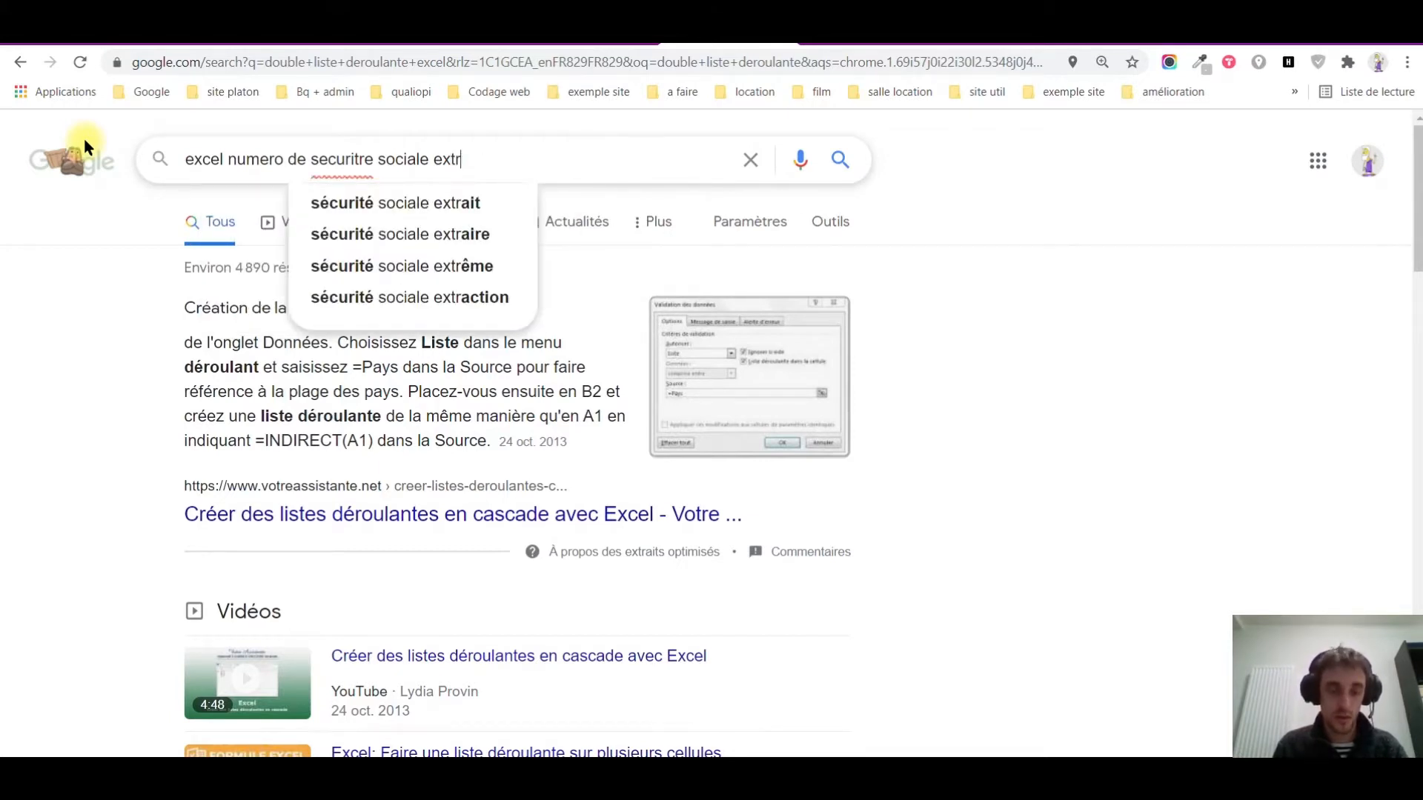
type("raire ")
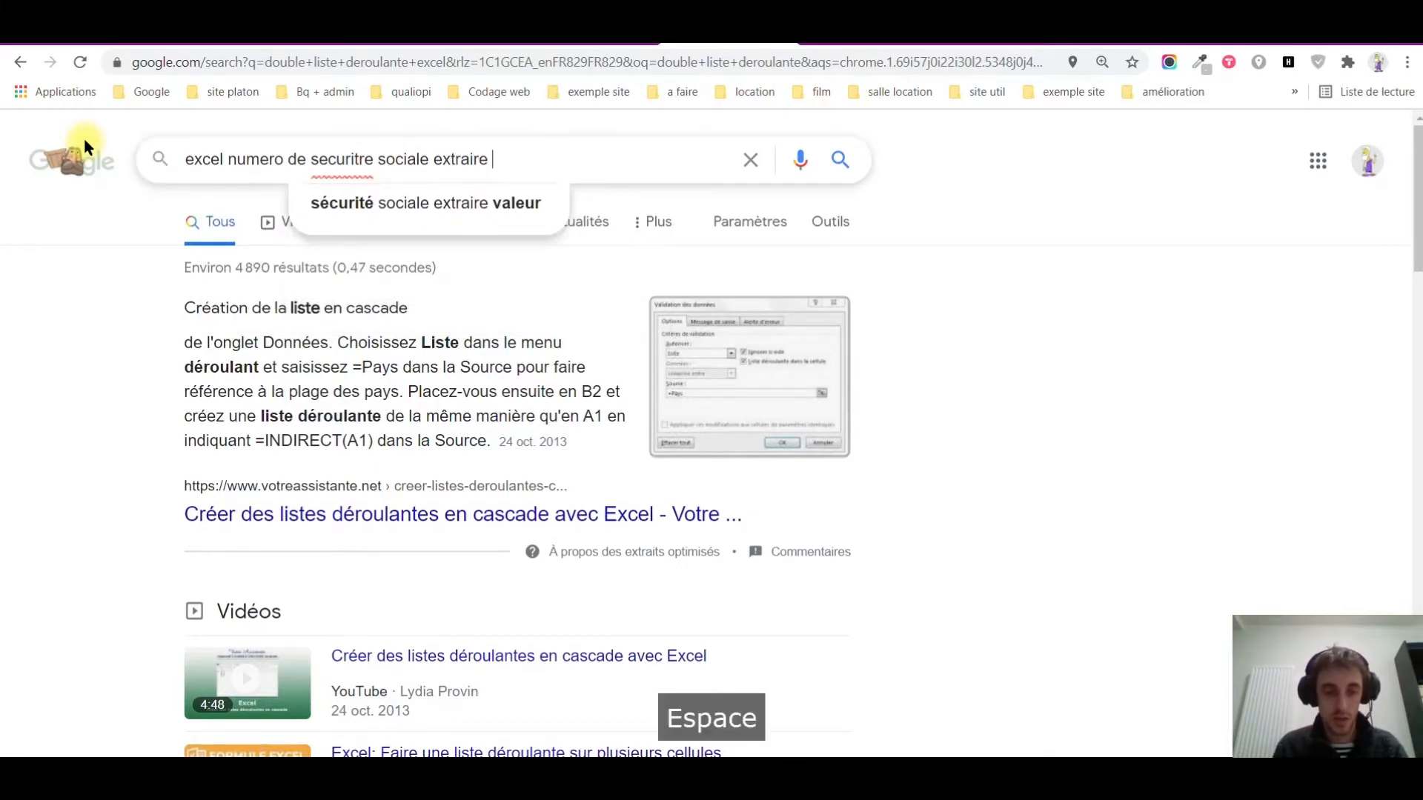
type("l'age")
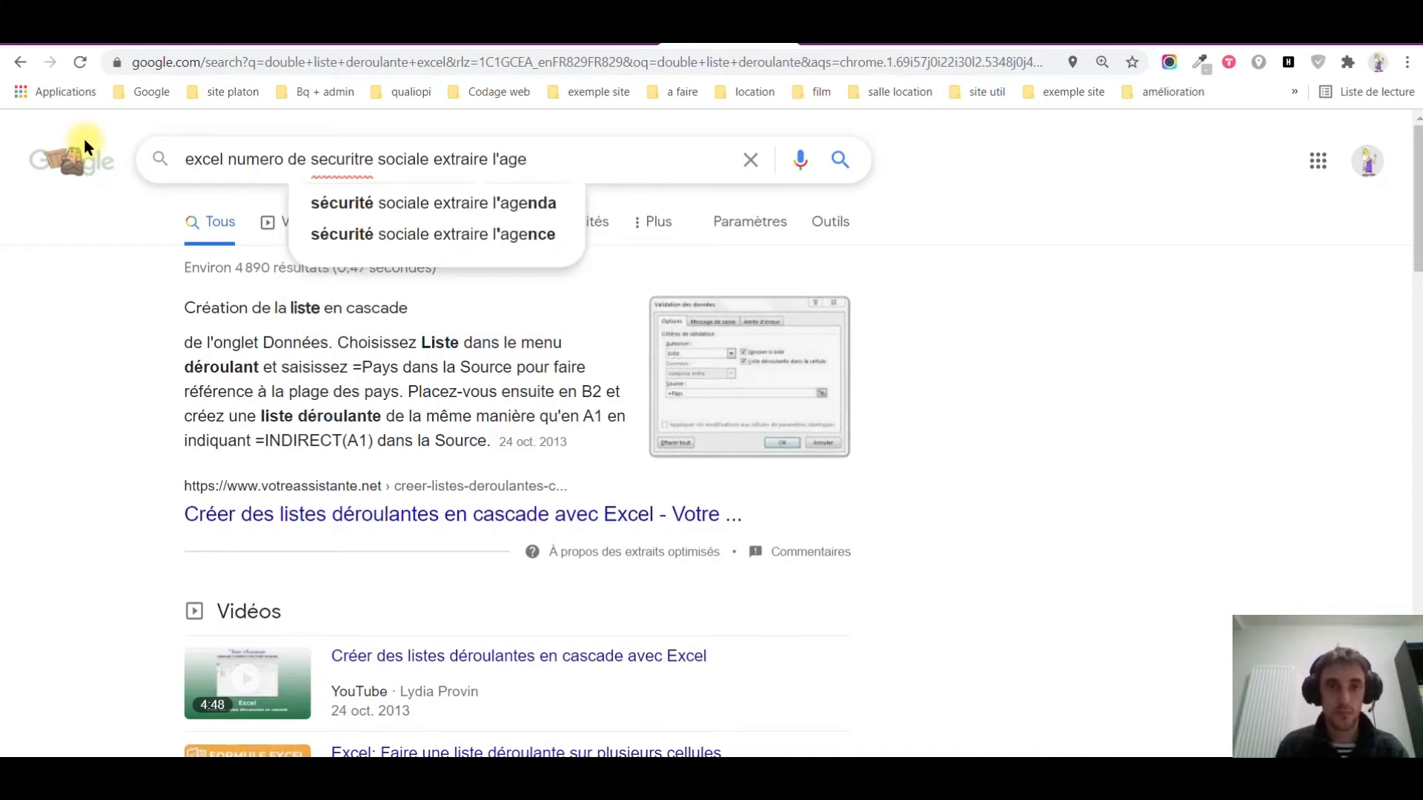
type(" de la personne")
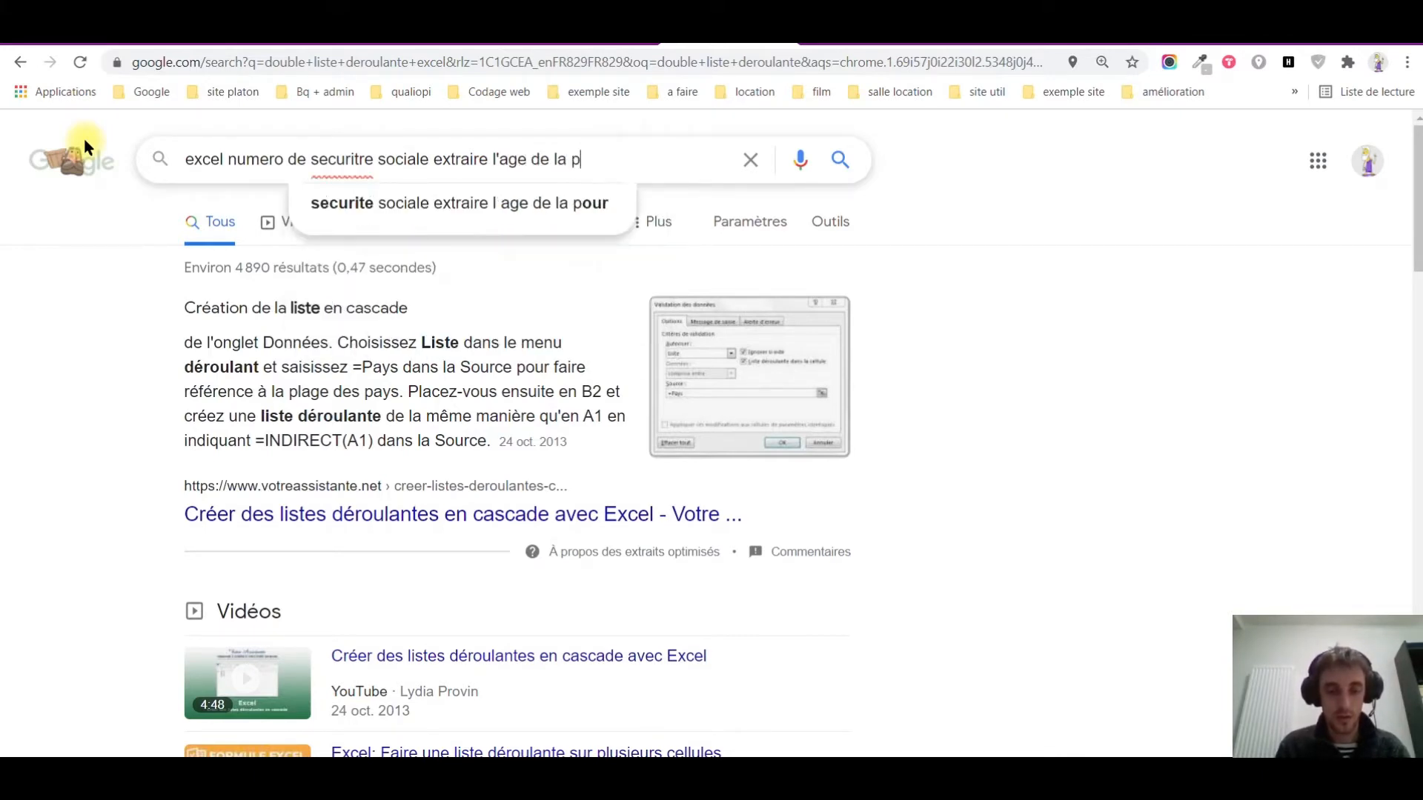
key("Return")
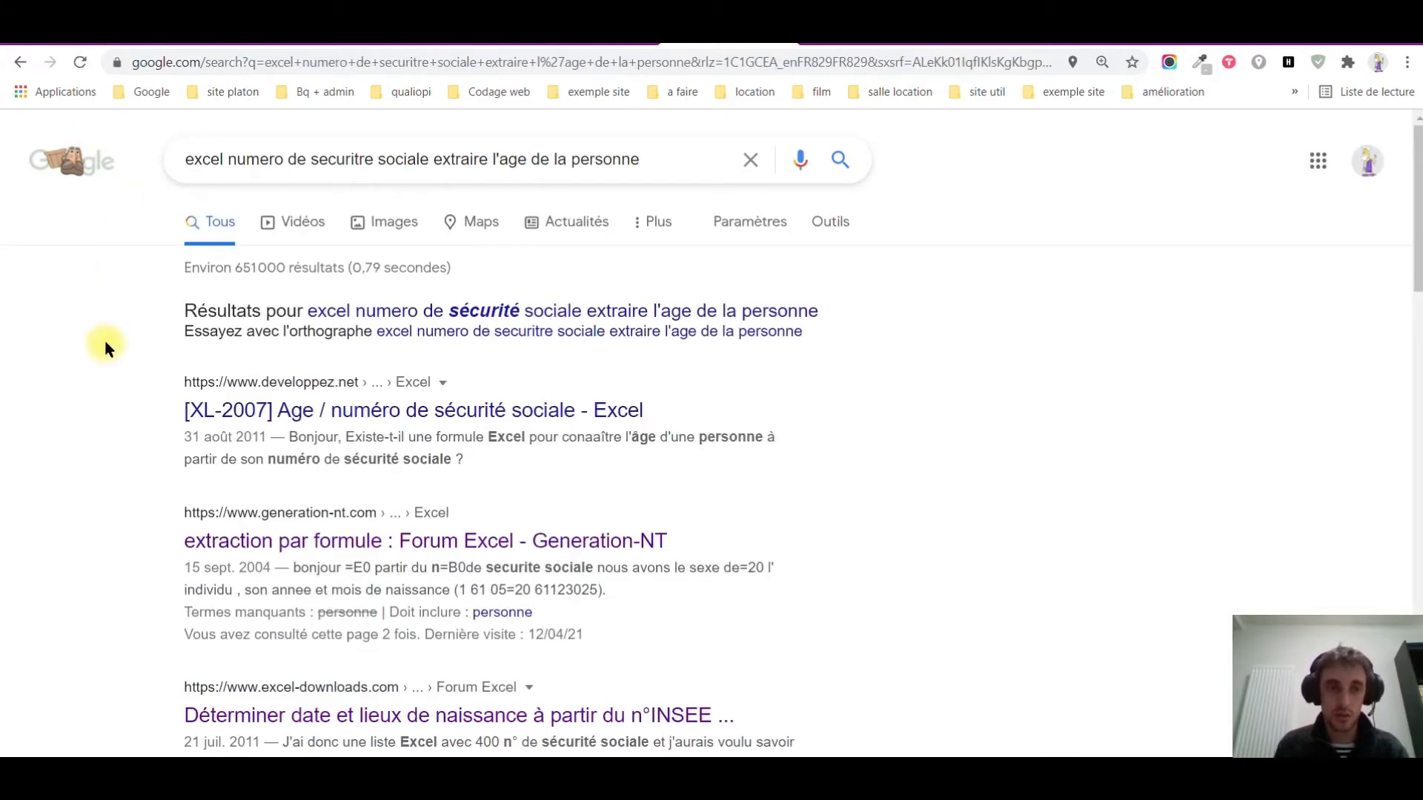
Look through the search results, bring up the generation-nt.com thread "extraction par formule" and dismiss the low-battery alert.
scroll(104, 345, "down", 1)
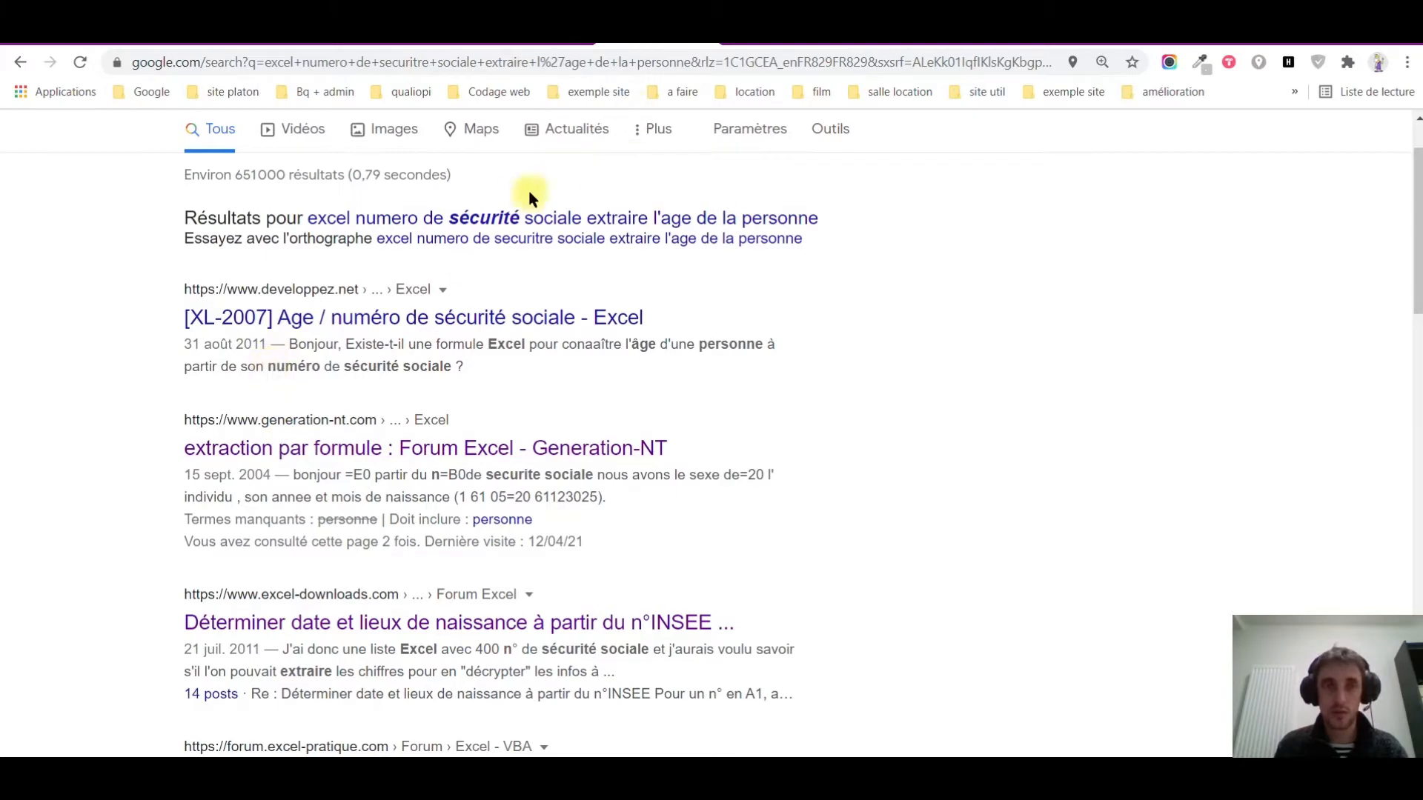
scroll(309, 545, "up", 1)
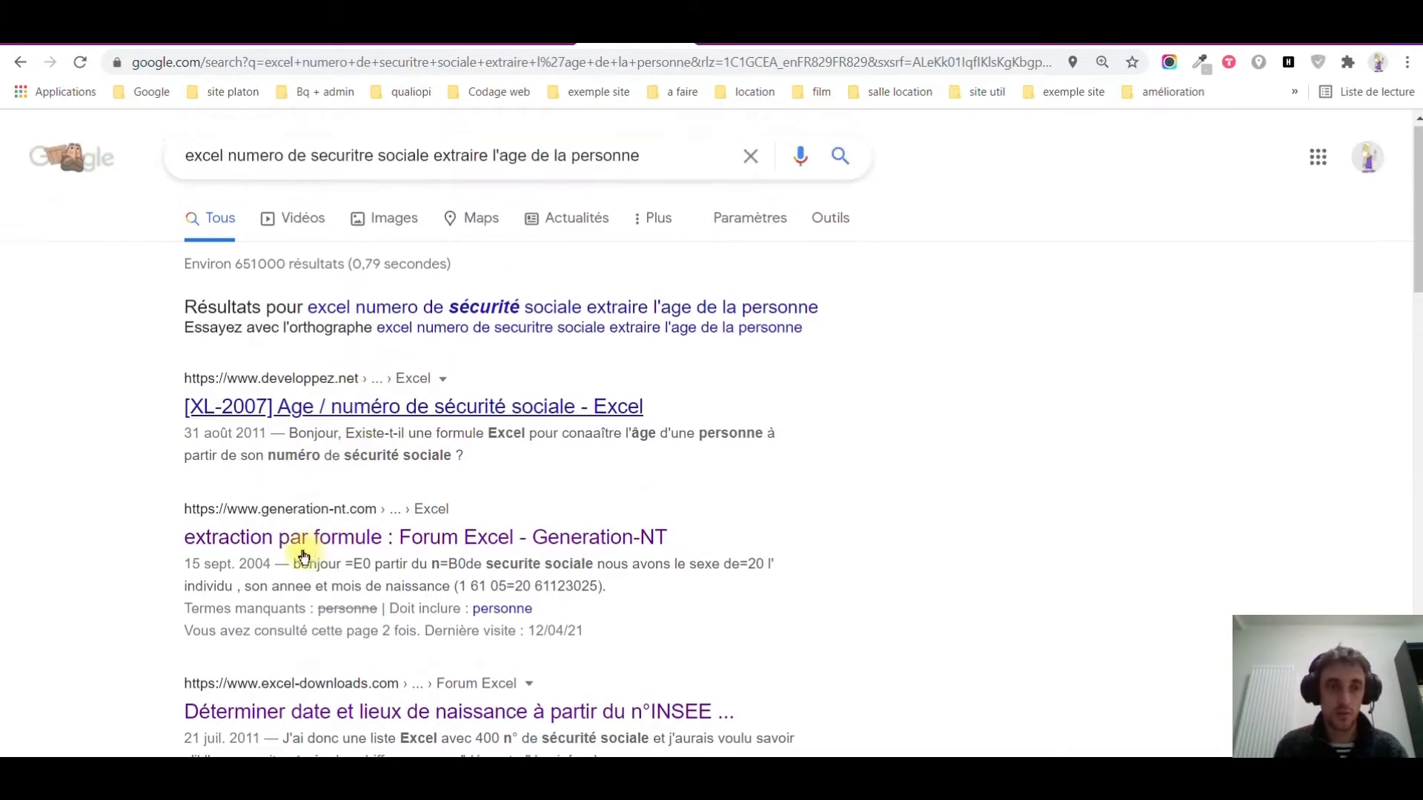
scroll(277, 516, "down", 2)
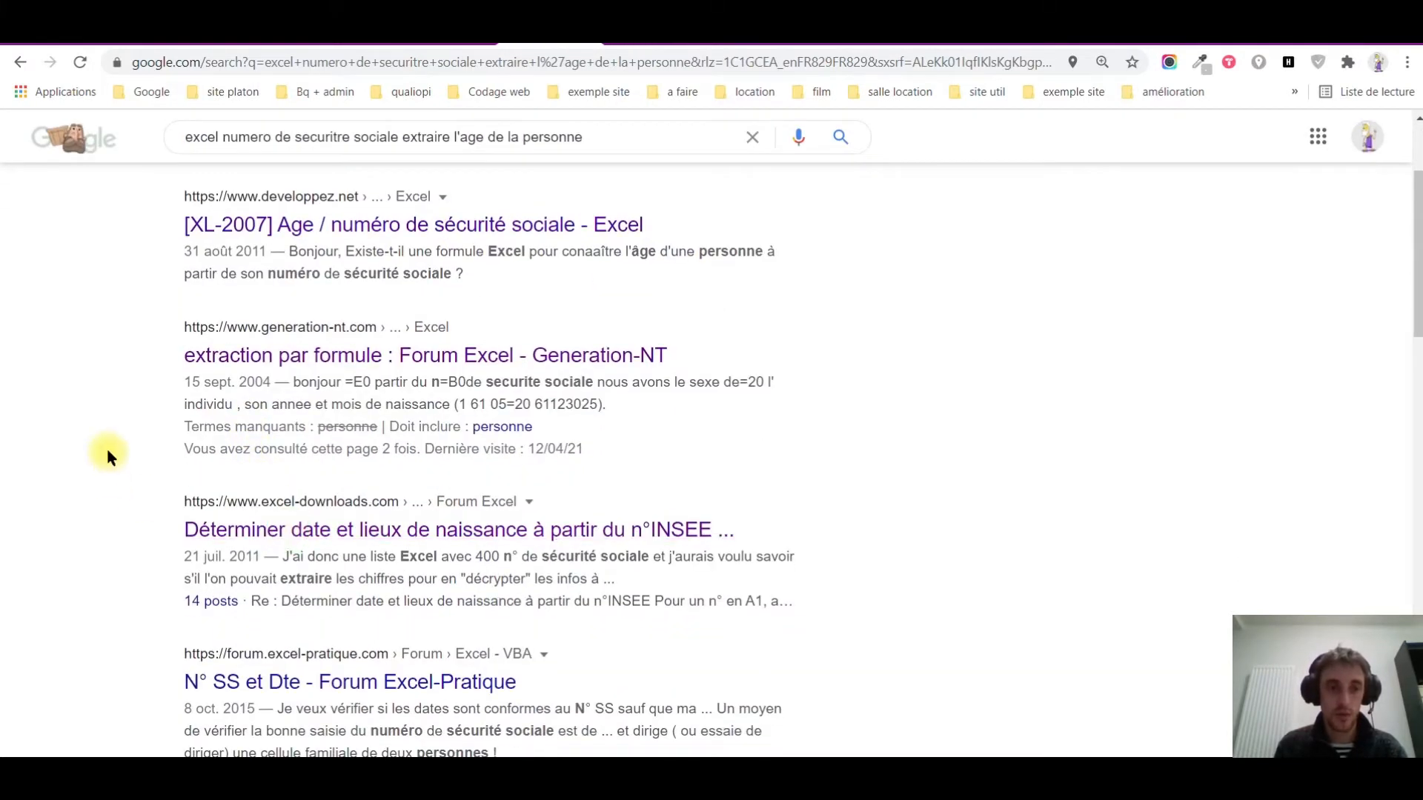
scroll(261, 506, "down", 2)
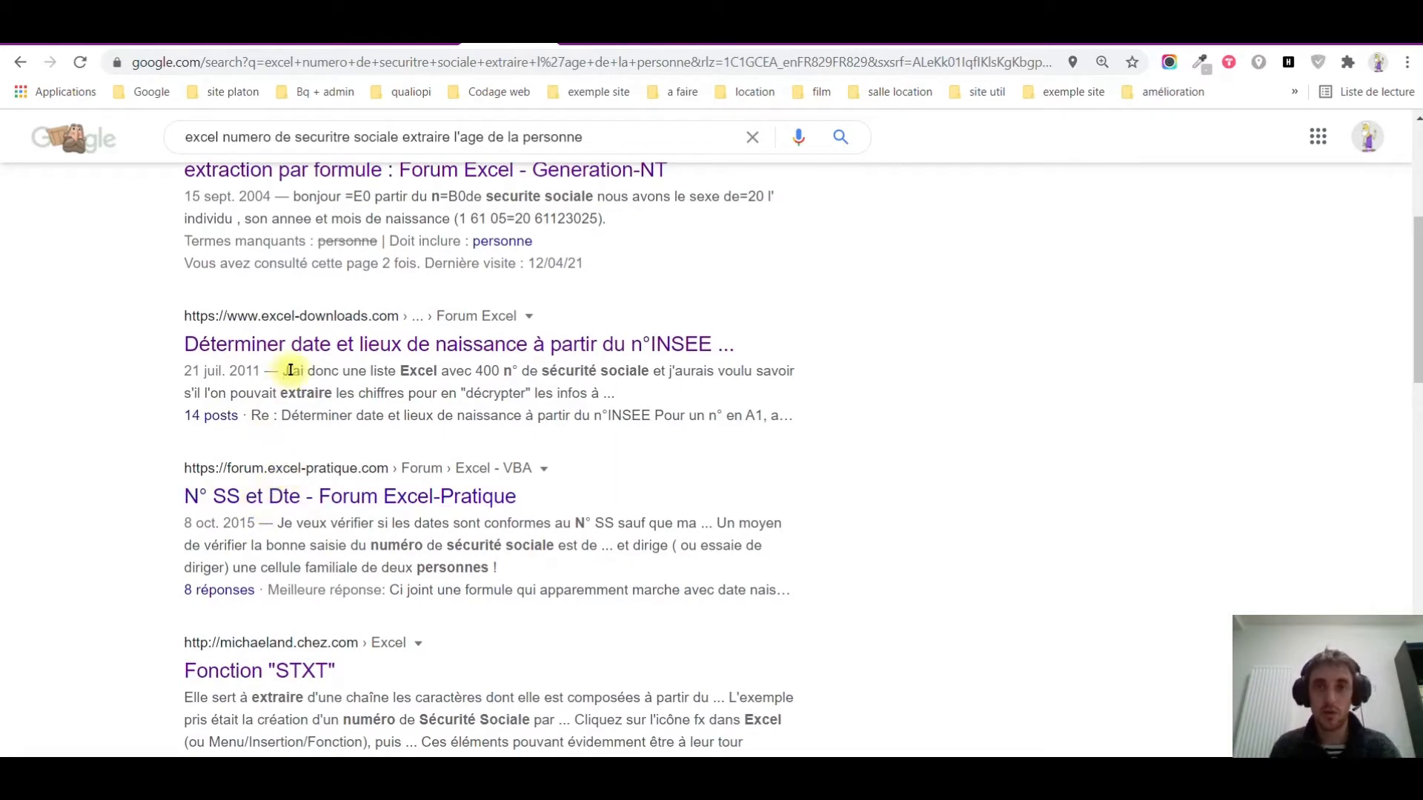
left_click(586, 46)
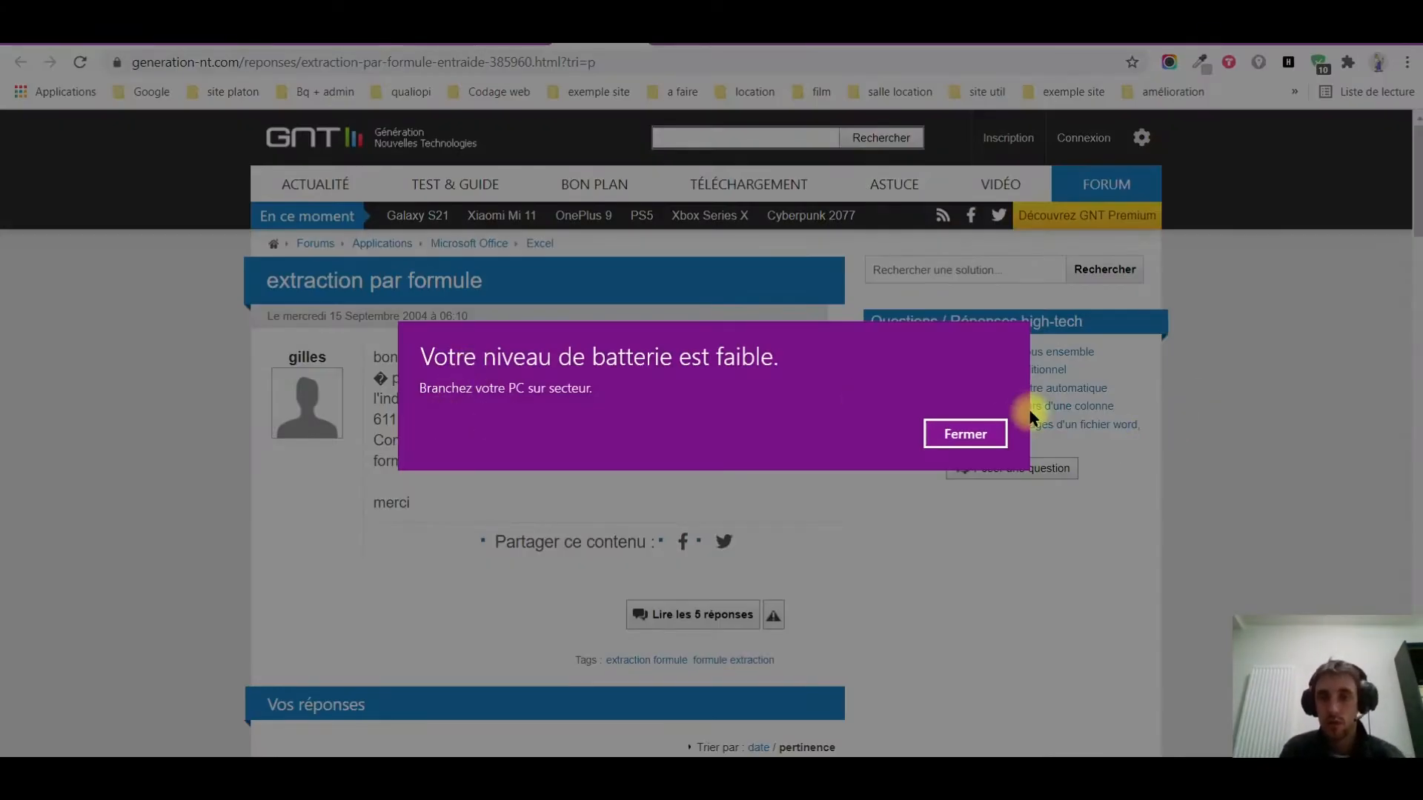
left_click(965, 440)
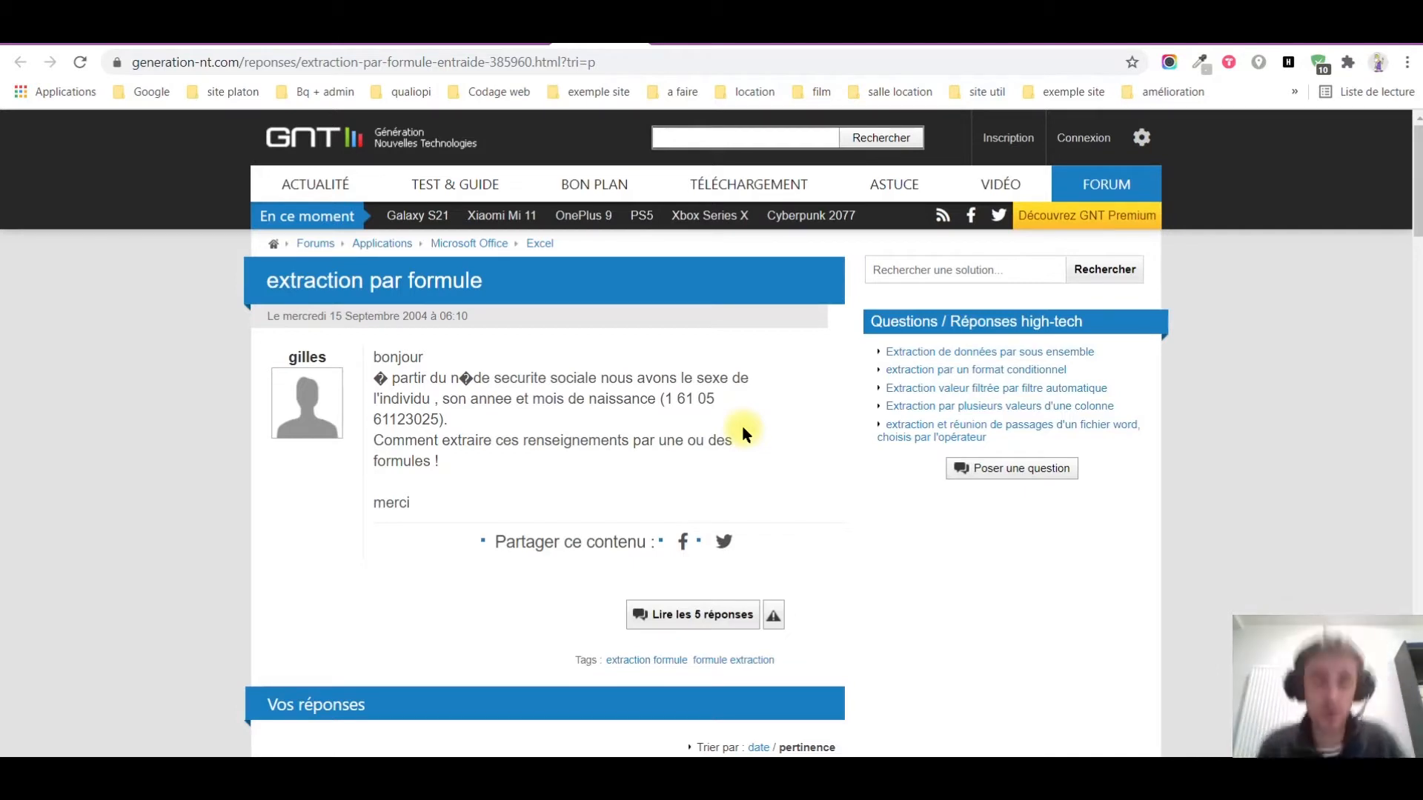
Read the forum replies and copy the sex formula =CHOISIR(GAUCHE(A2;1);"Homme";"Femme").
scroll(531, 357, "down", 5)
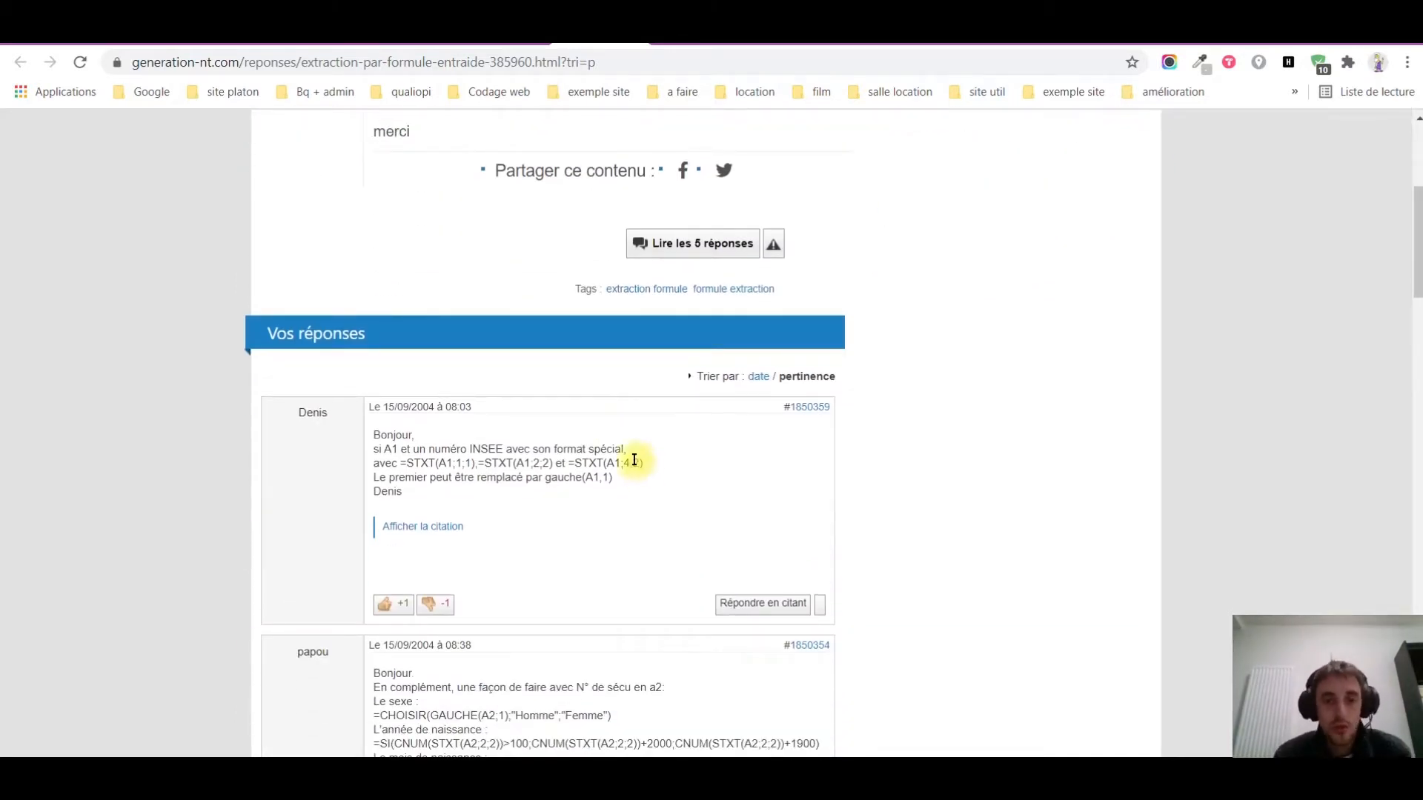
scroll(566, 474, "down", 3)
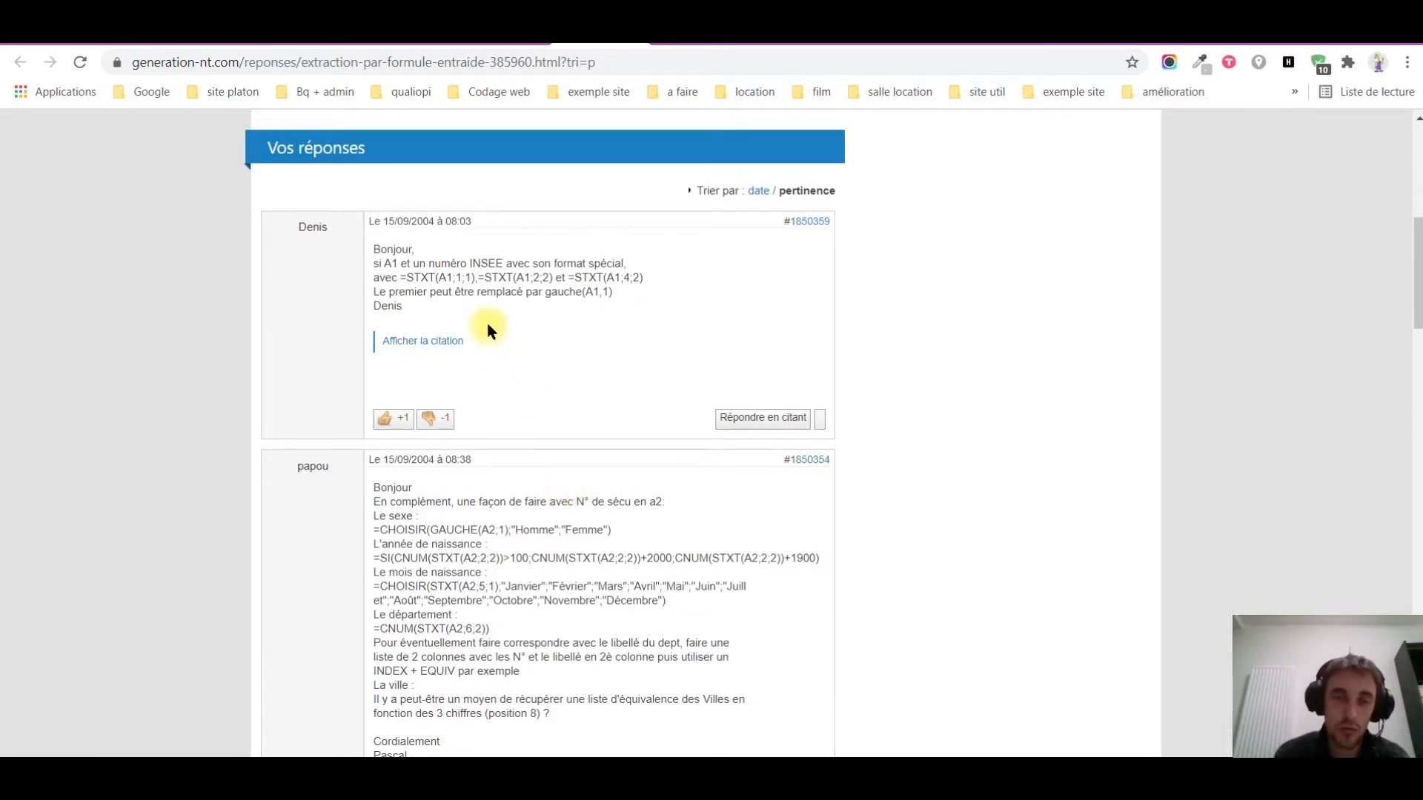
left_click_drag(400, 278, 638, 290)
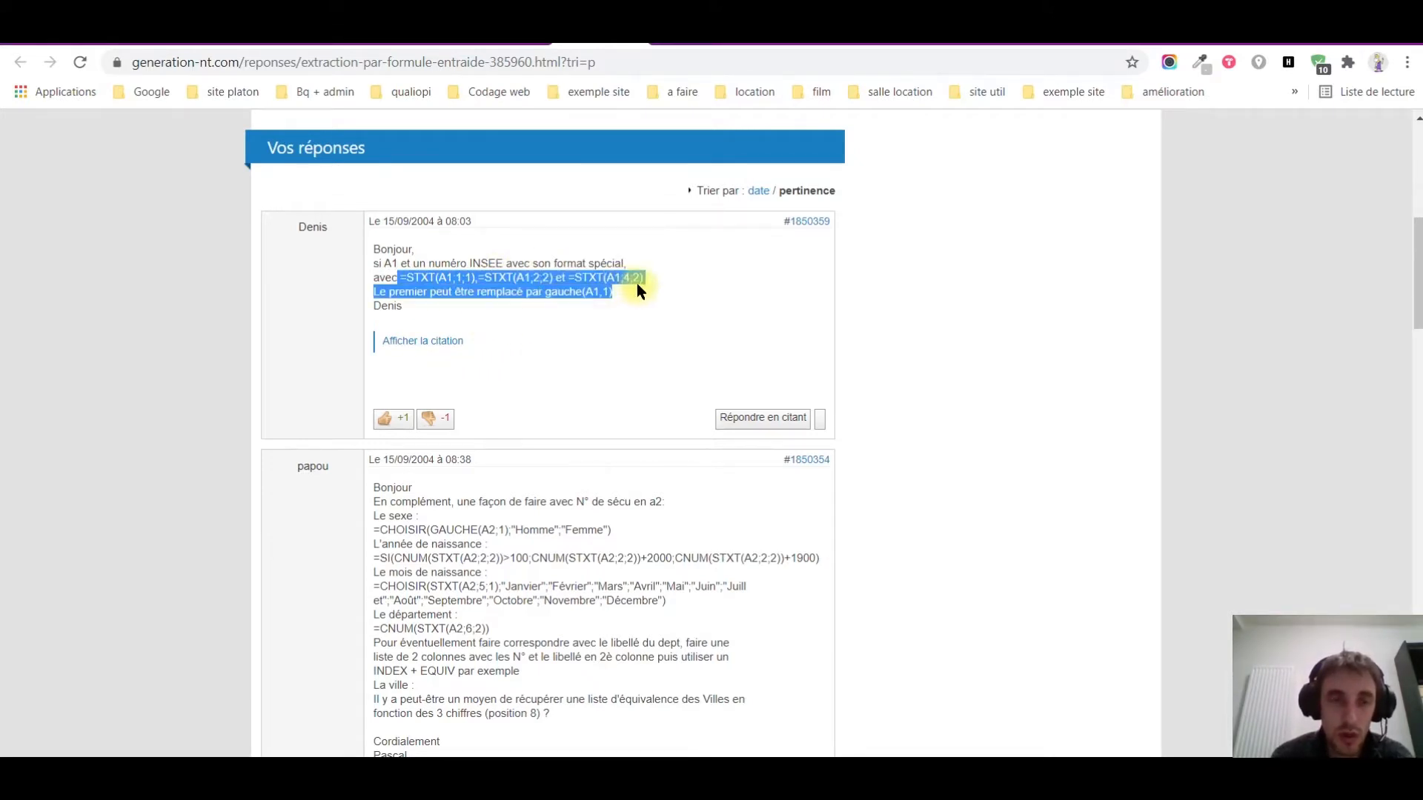
scroll(523, 330, "down", 3)
mouse_move(389, 331)
left_mouse_down()
mouse_move(392, 347)
mouse_move(612, 347)
mouse_move(376, 348)
left_mouse_up()
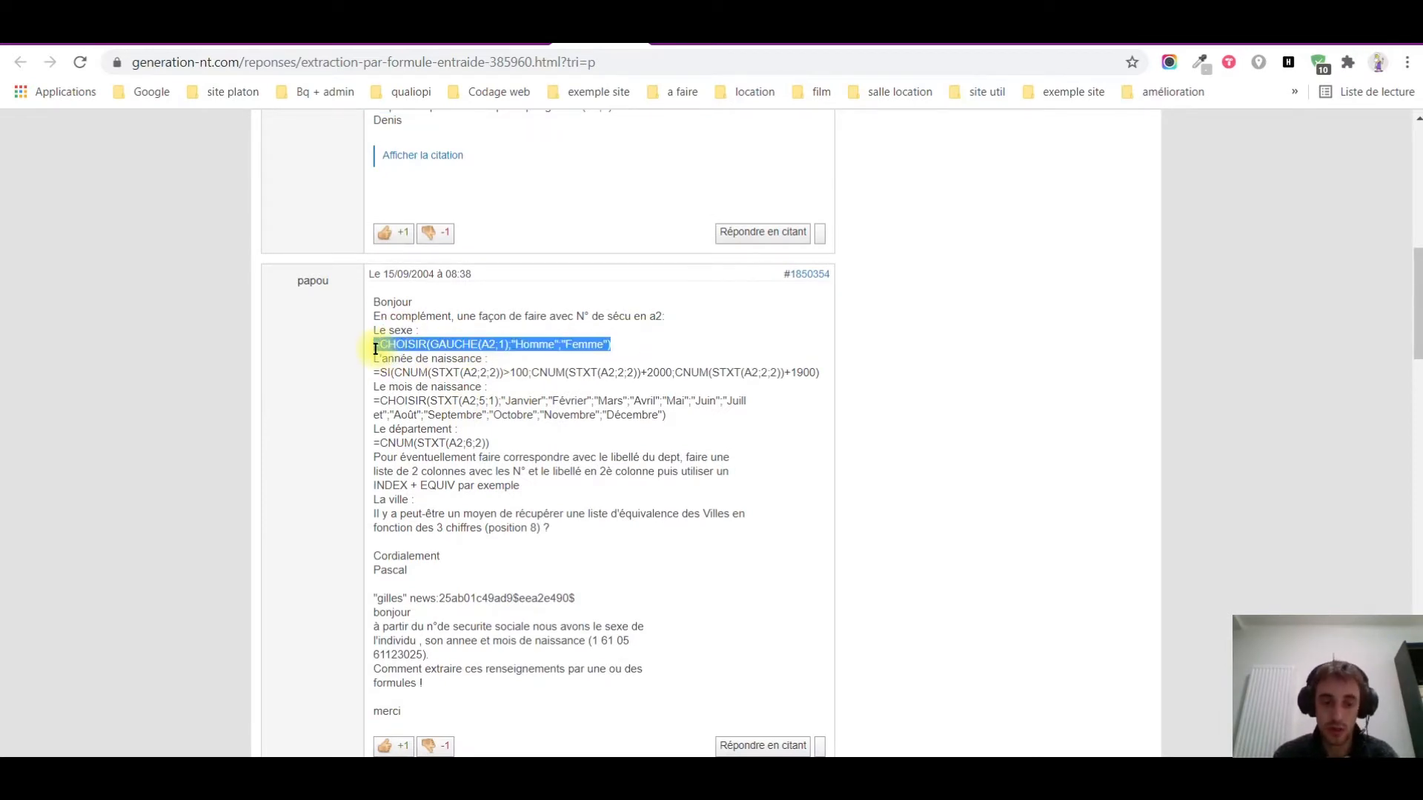
key("ctrl+c")
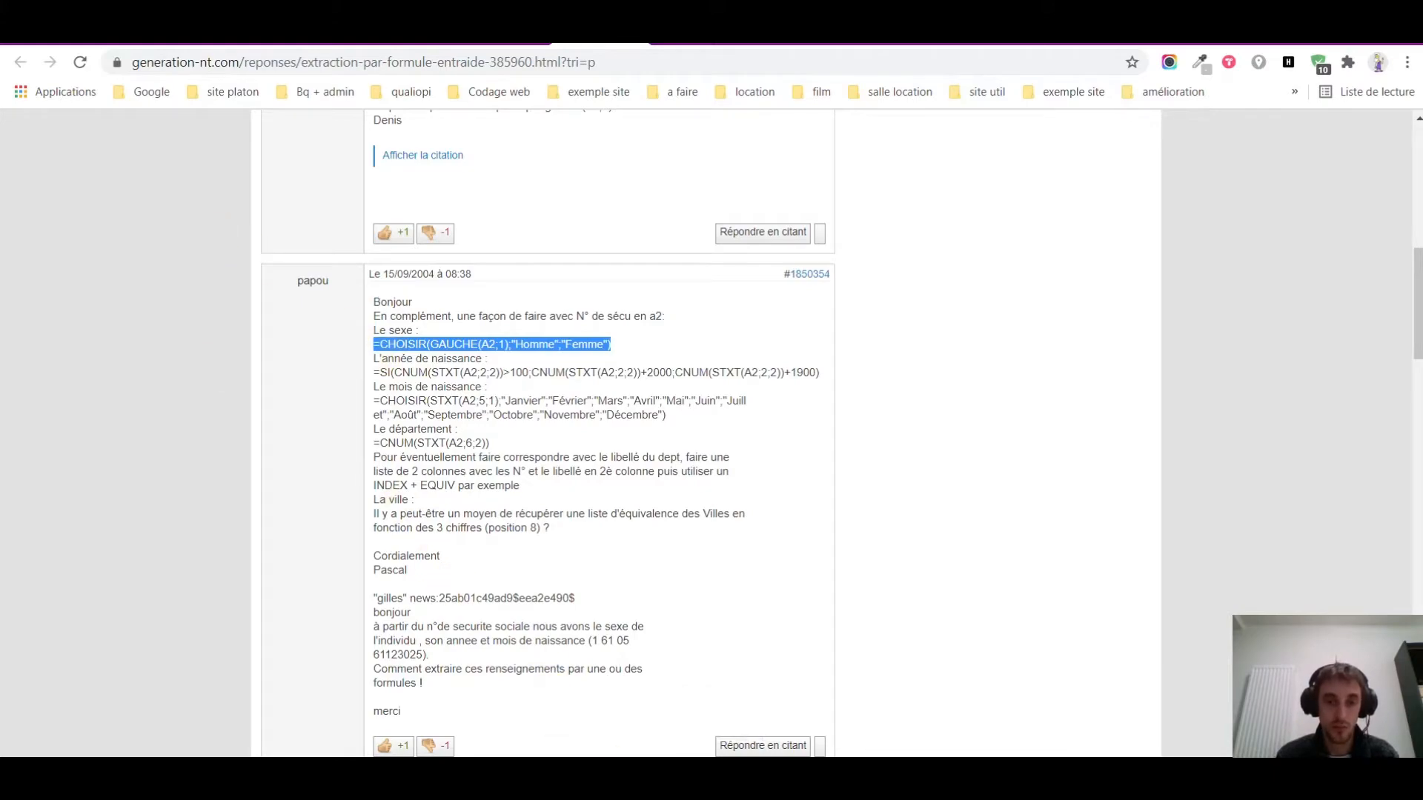
left_click(567, 779)
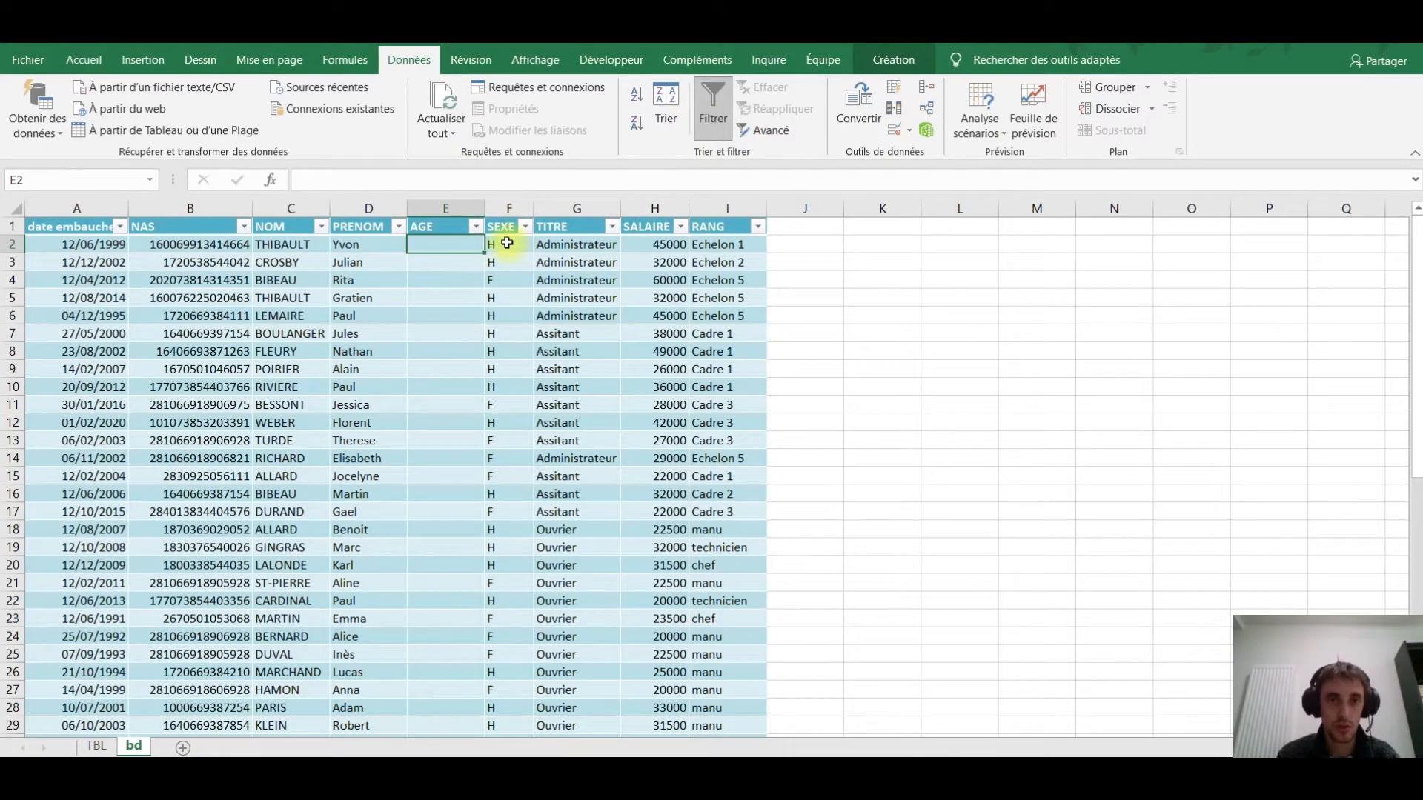
left_click(504, 245)
double_click(300, 180)
key("ctrl+v")
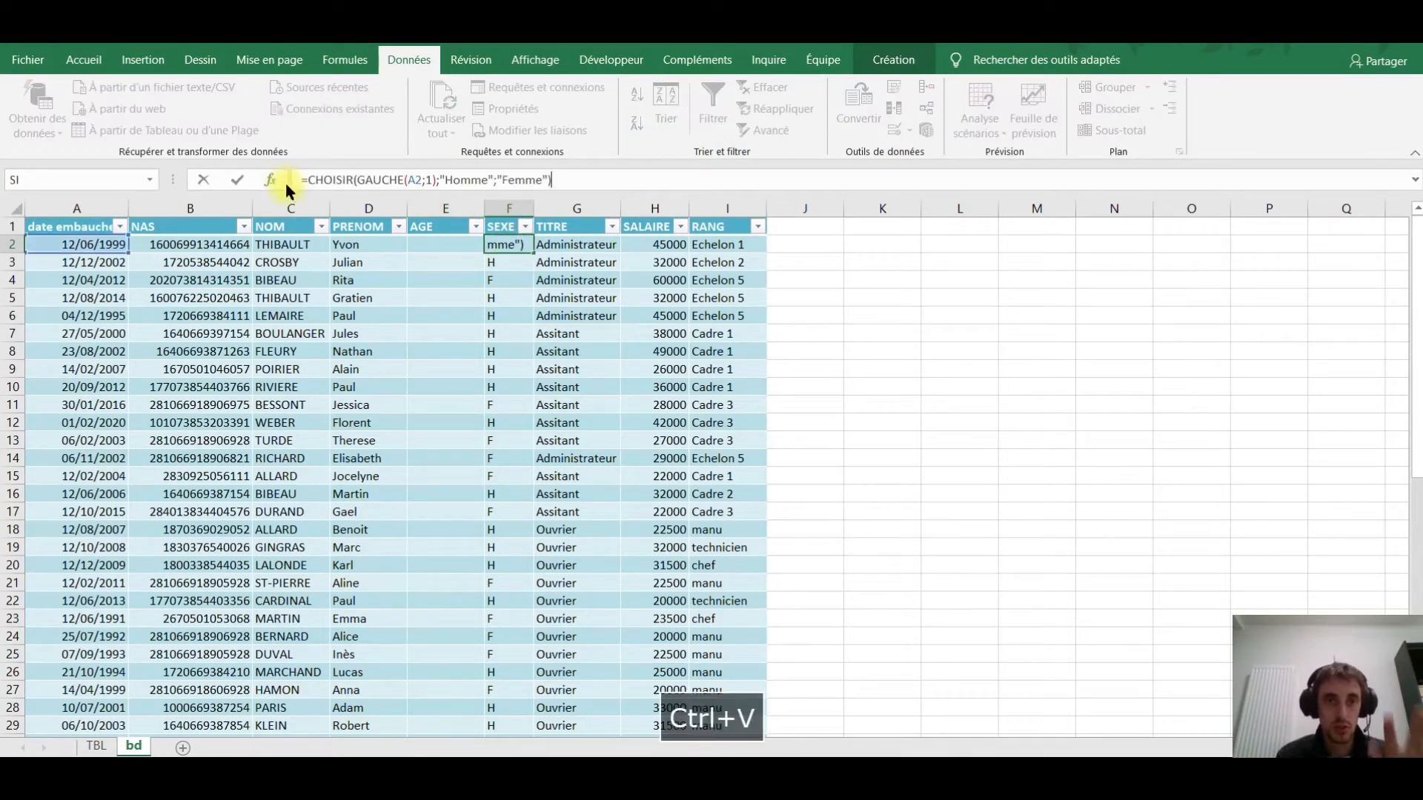
double_click(419, 180)
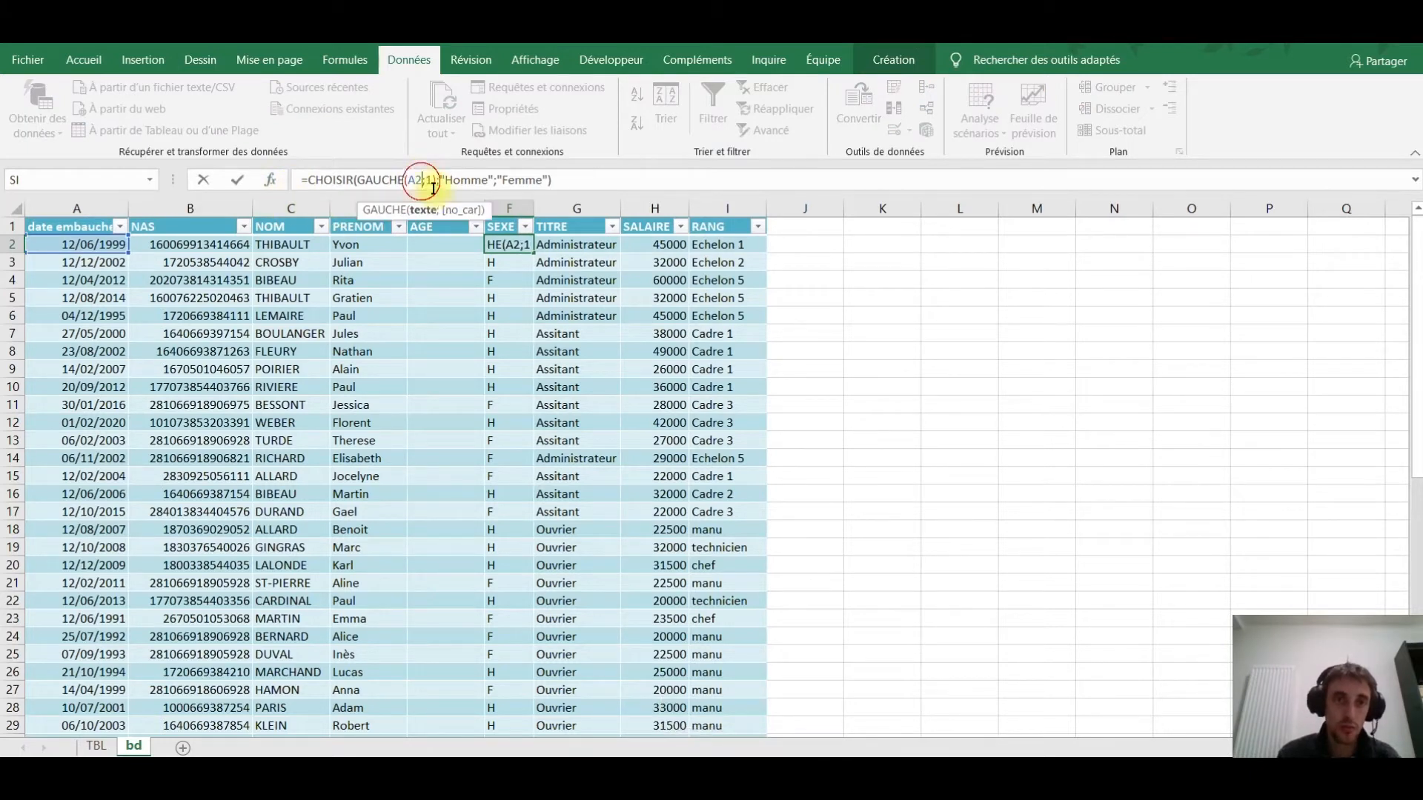
key("BackSpace")
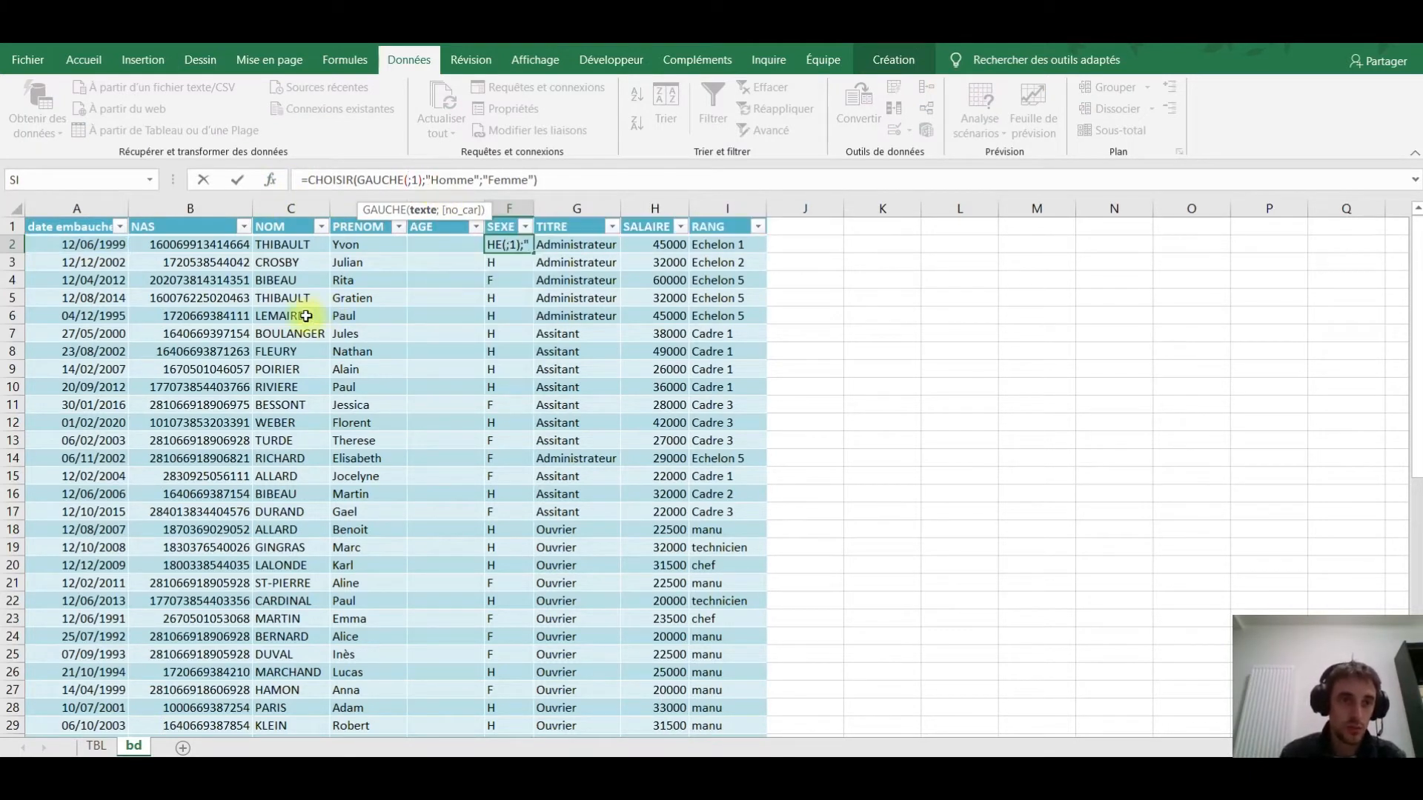
left_click(182, 245)
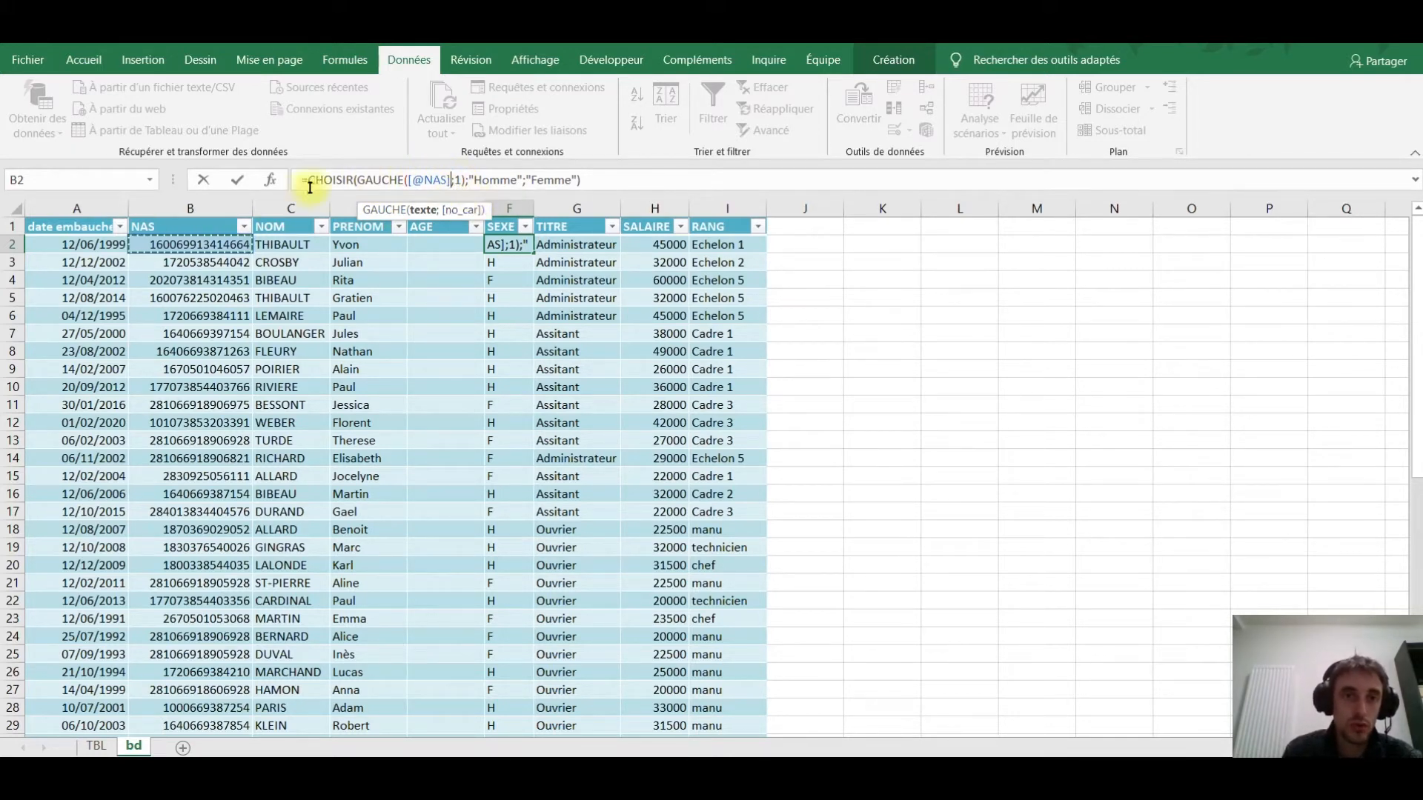
key("Return")
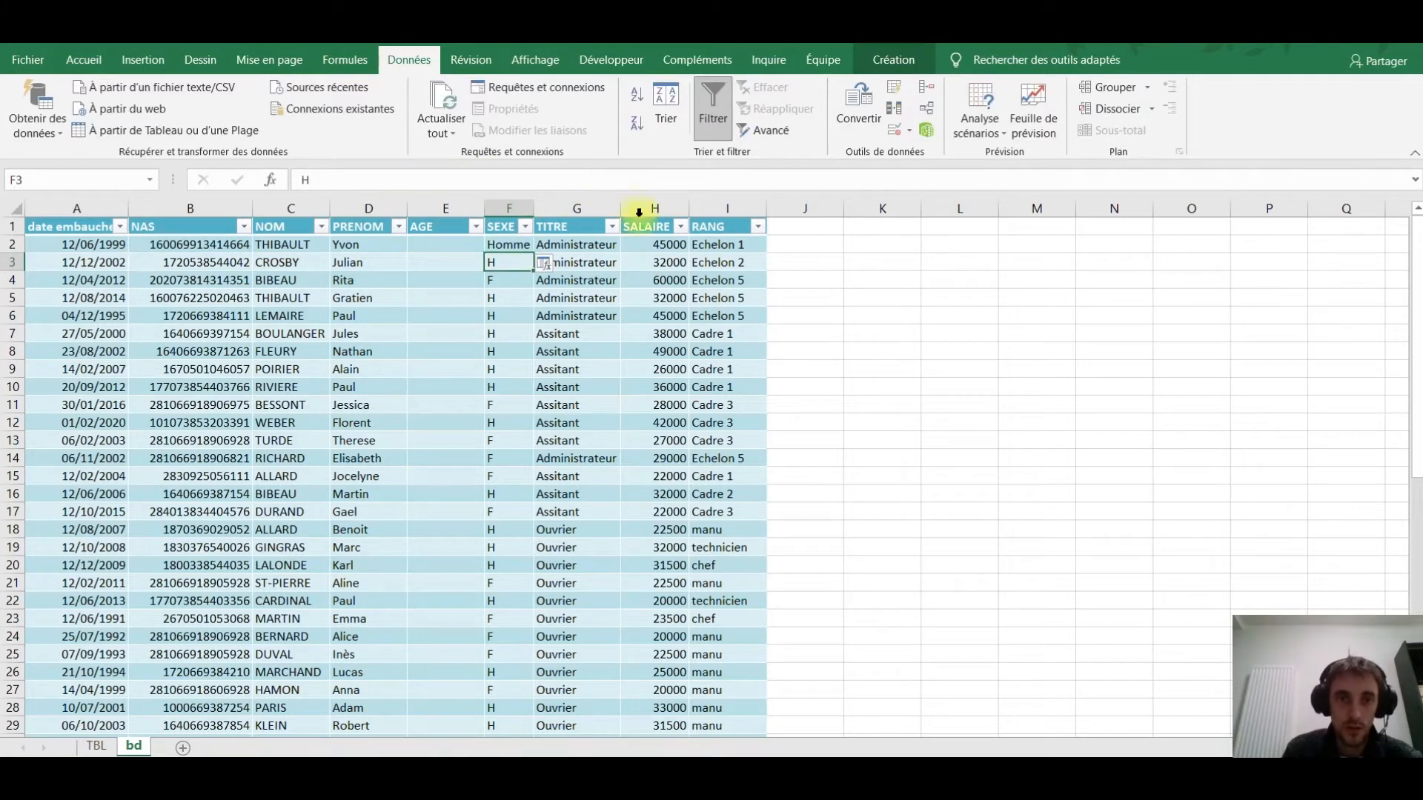
Shorten the two results in F2's CHOISIR formula to "H" and "F".
left_click(498, 244)
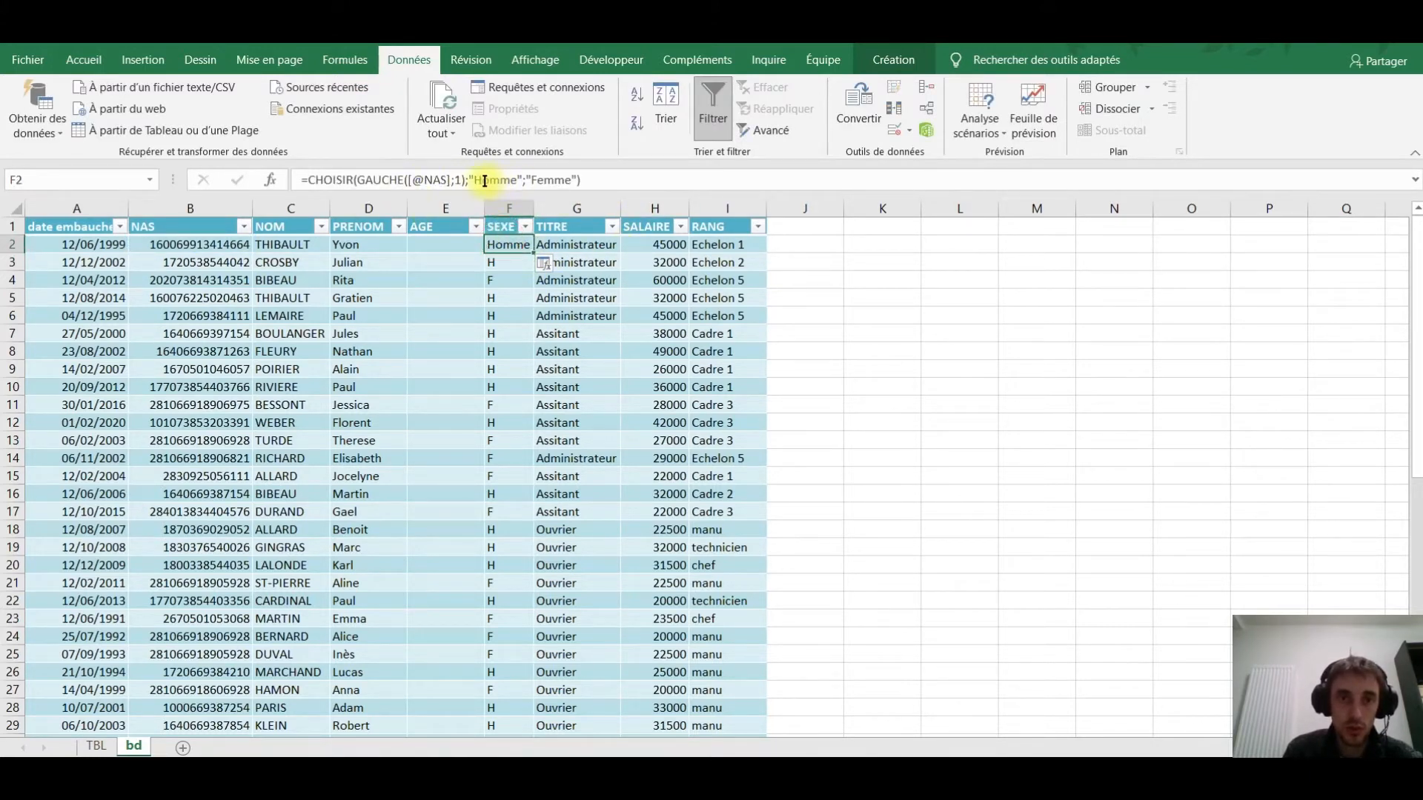
left_click_drag(476, 180, 539, 180)
type("H")
type("F")
key("Return")
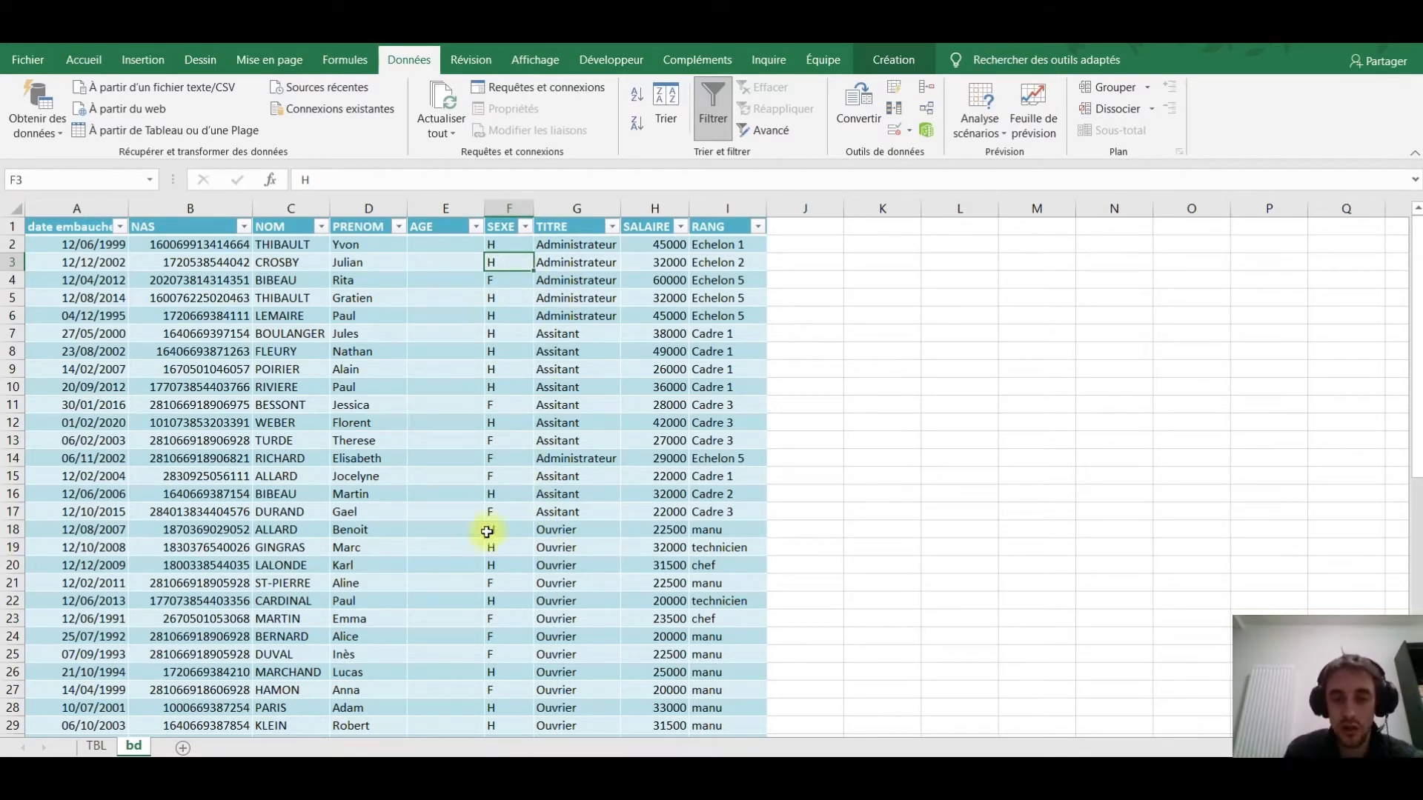
Switch to the forum thread in the browser and examine the parts of the birth-year formula, including STXT(A2;2;2) and the >100 condition.
key("alt+Tab")
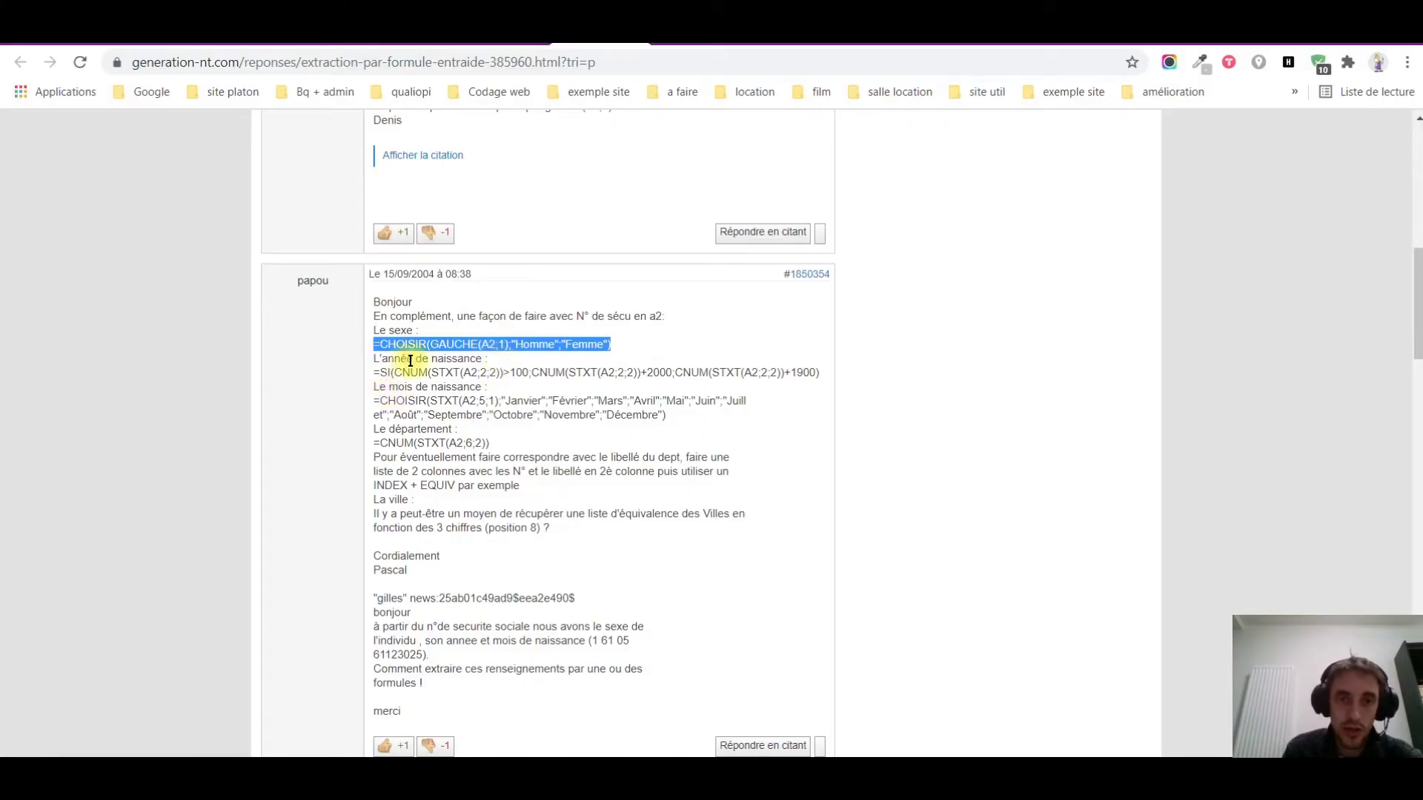
left_click_drag(820, 368, 388, 370)
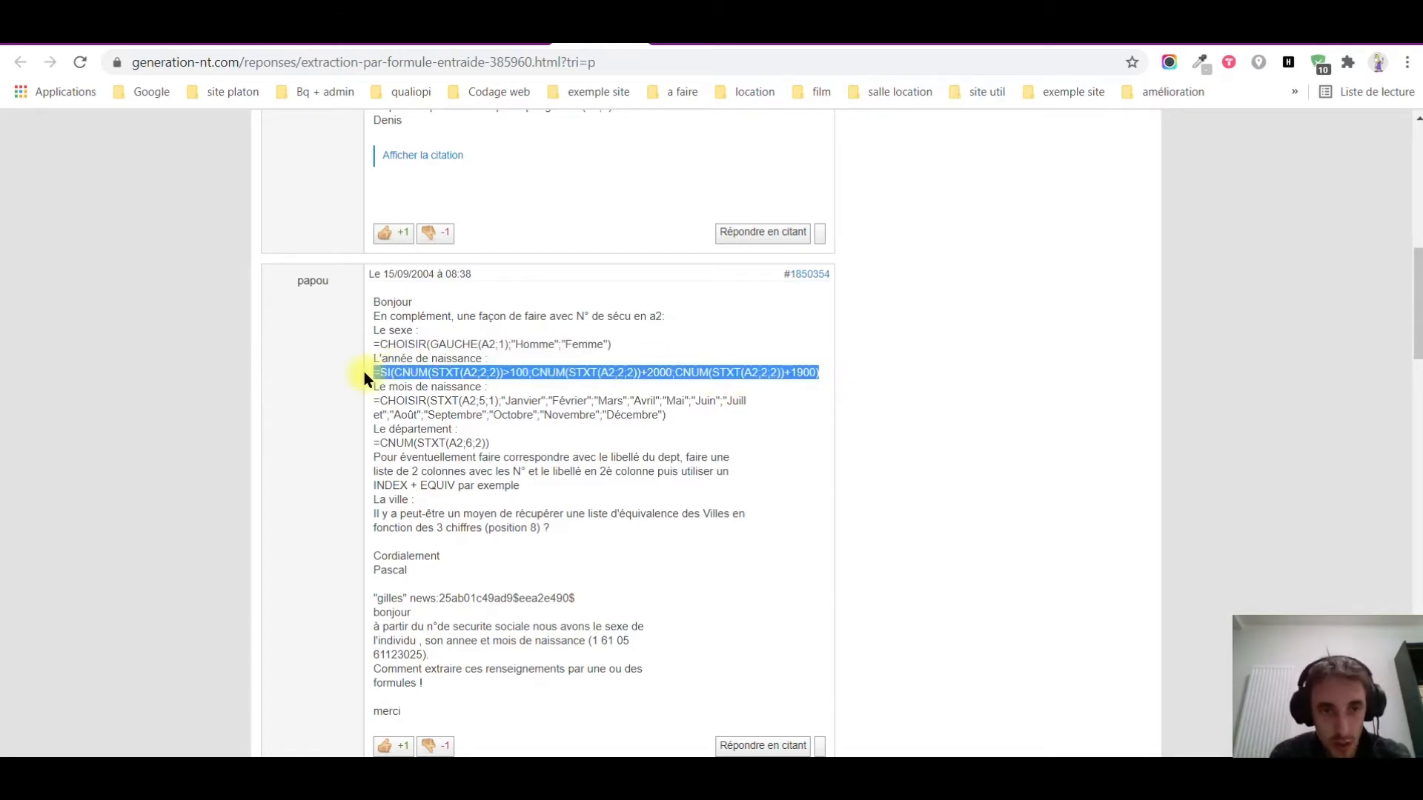
left_click(485, 422)
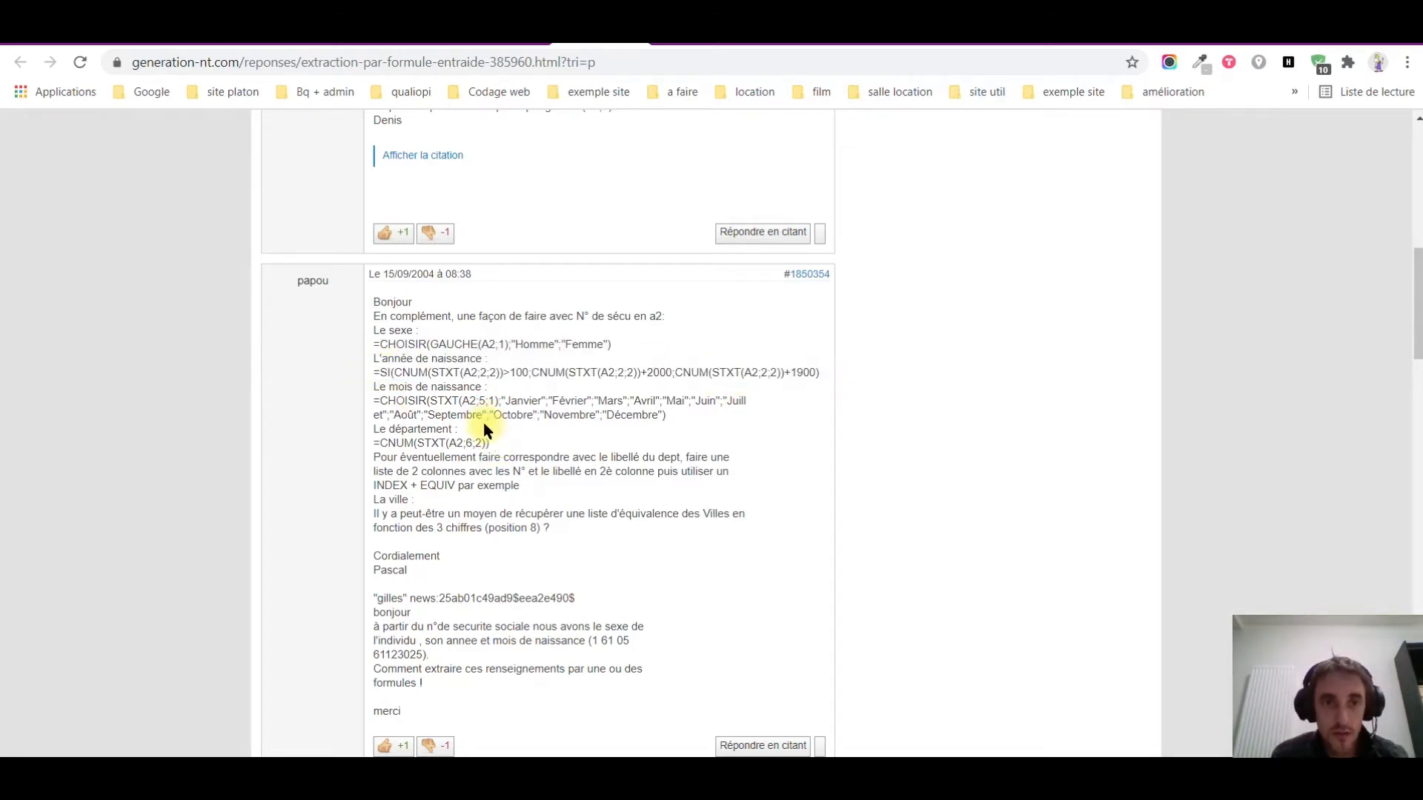
left_click_drag(479, 372, 507, 378)
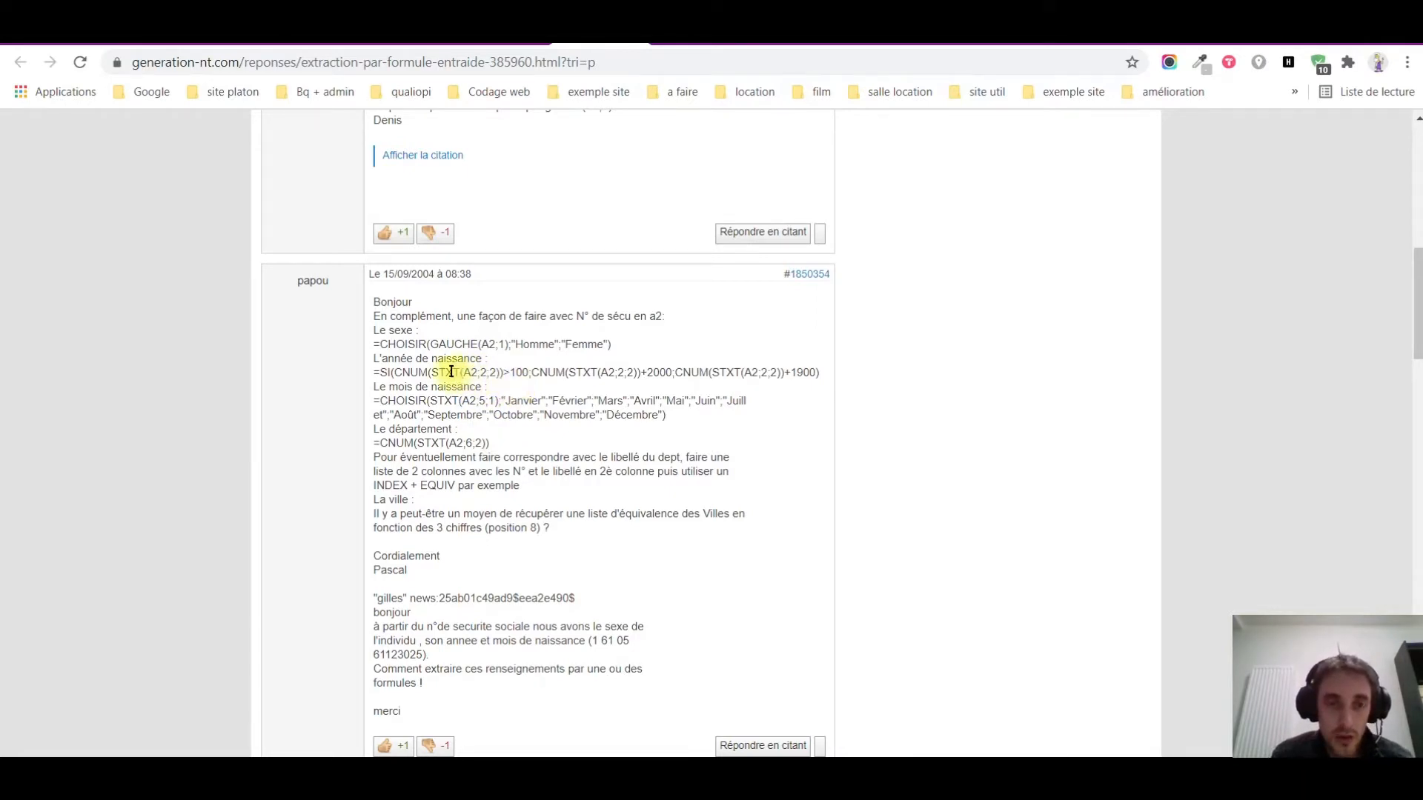
left_click_drag(435, 372, 454, 372)
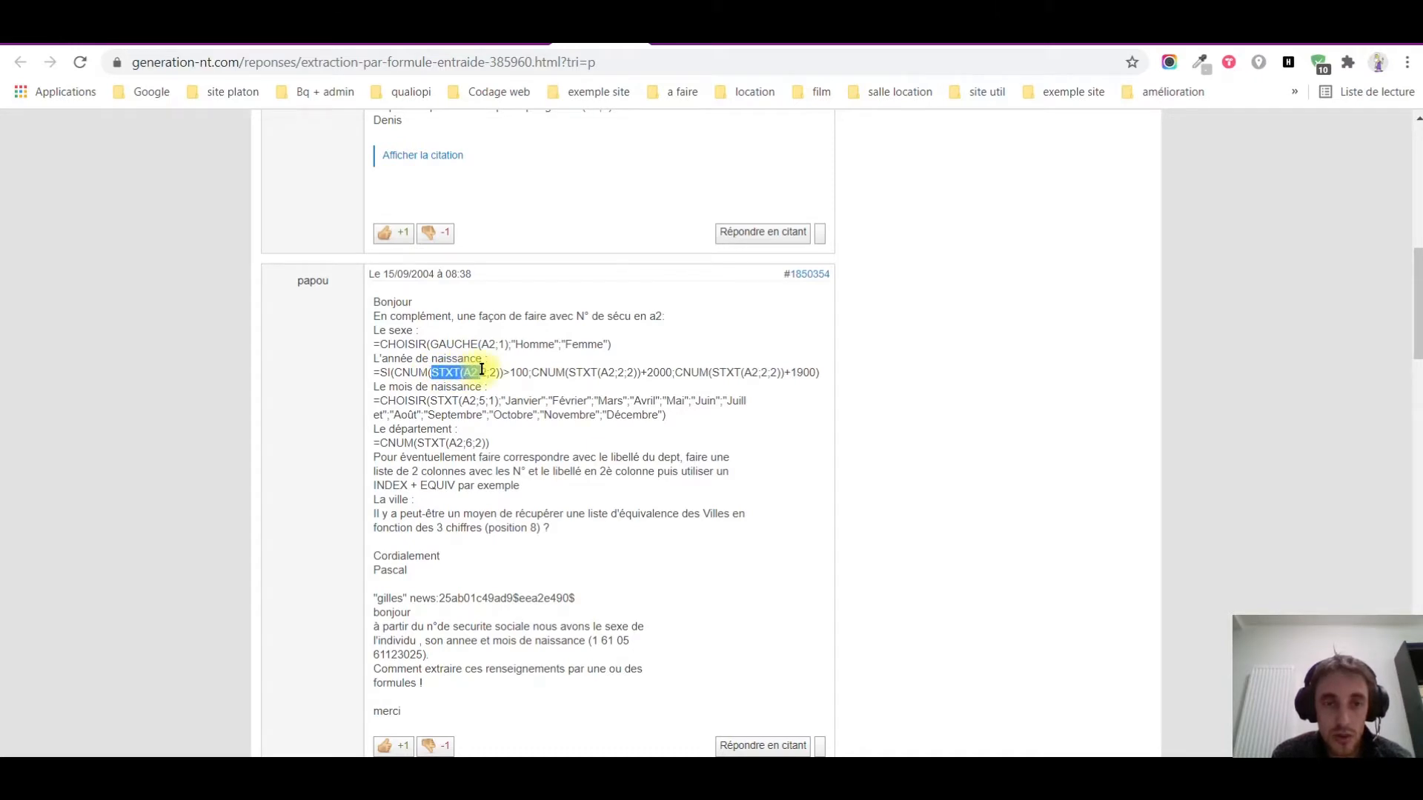
left_click_drag(487, 370, 527, 372)
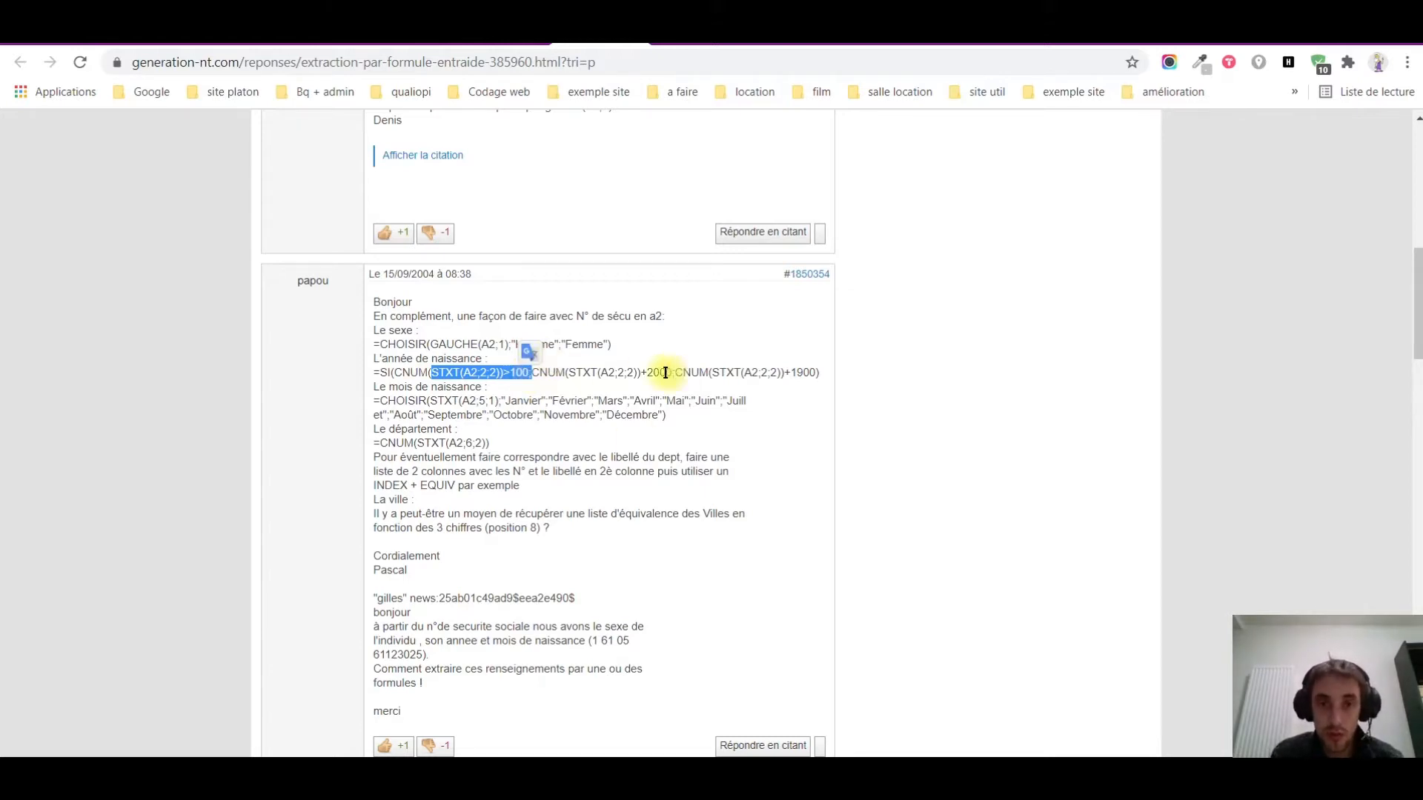
left_click(495, 373)
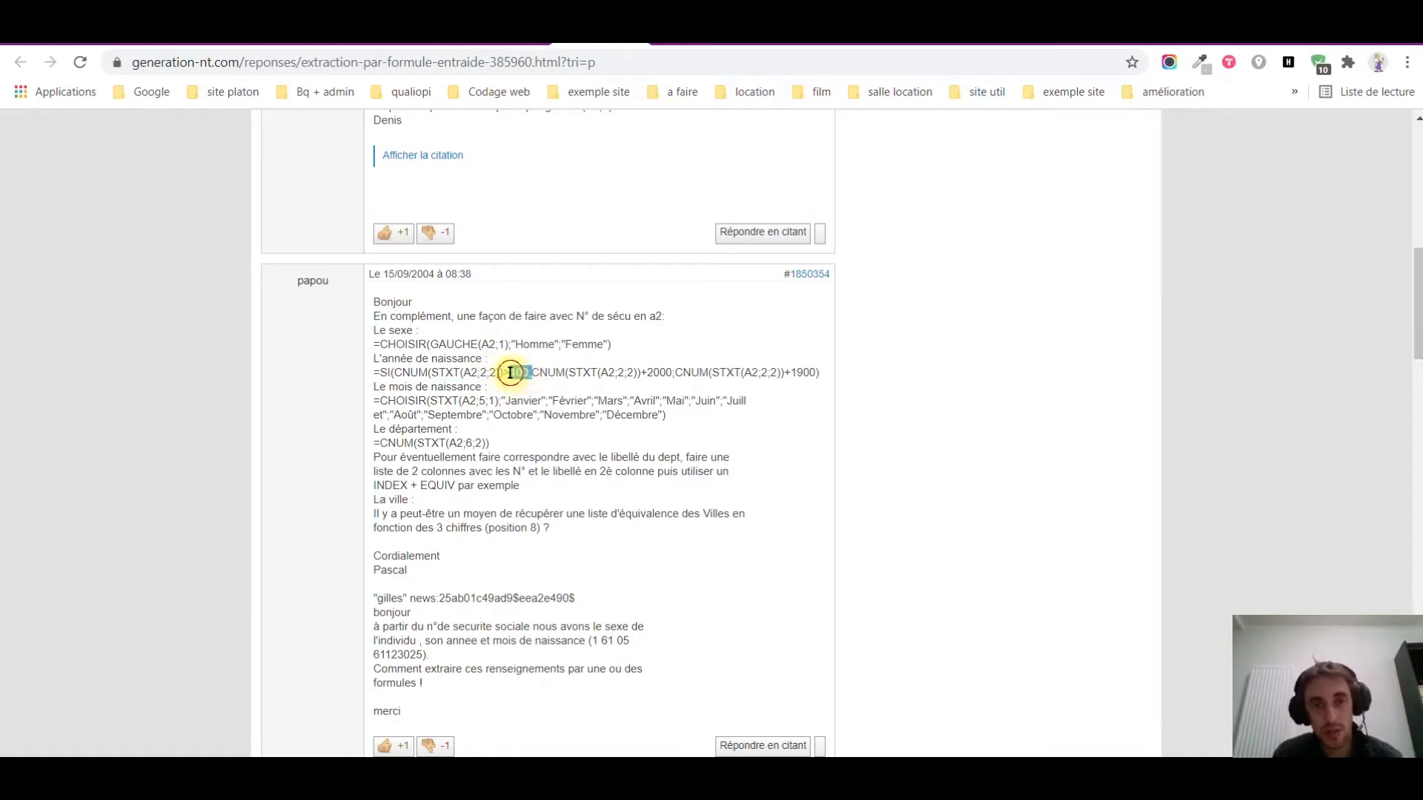
left_click_drag(511, 373, 535, 373)
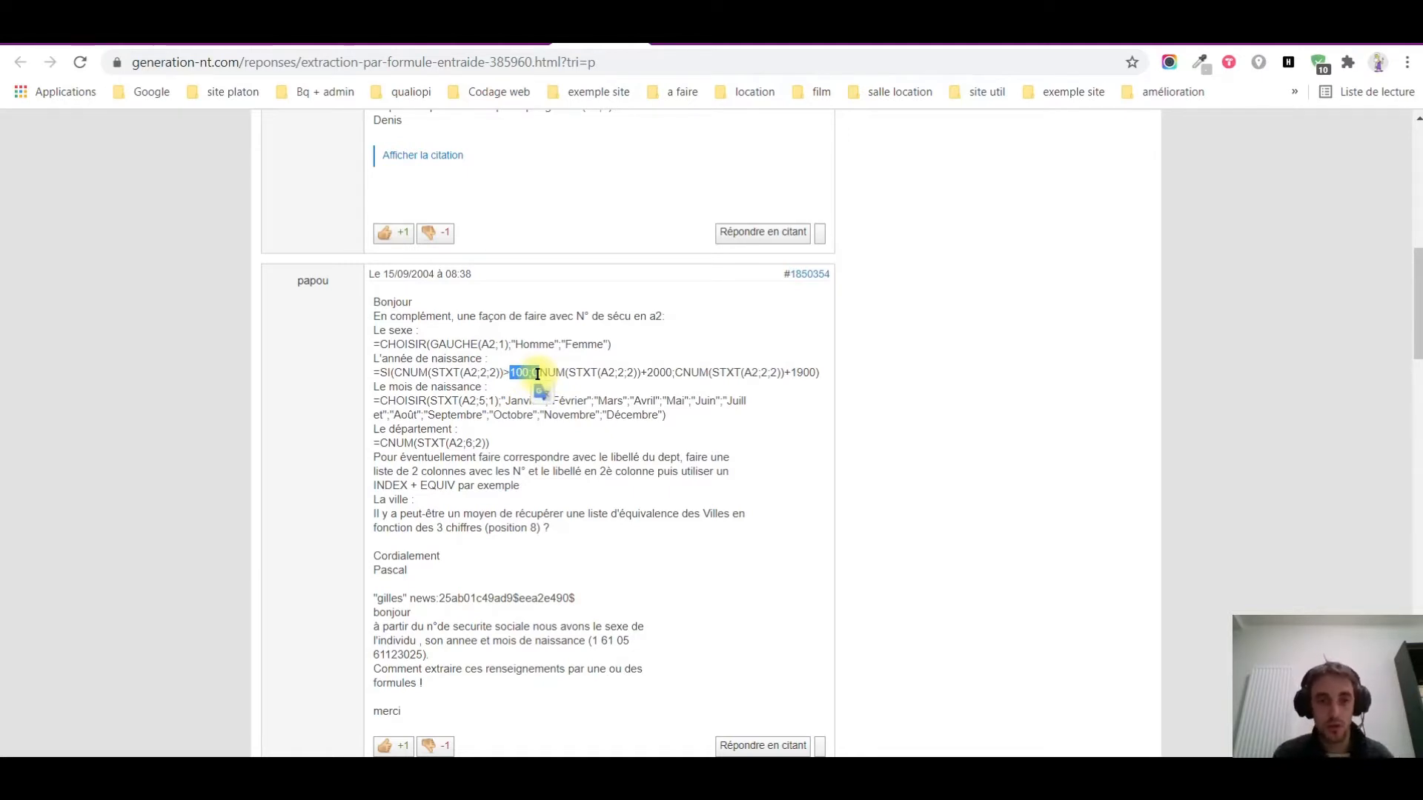
left_click(463, 376)
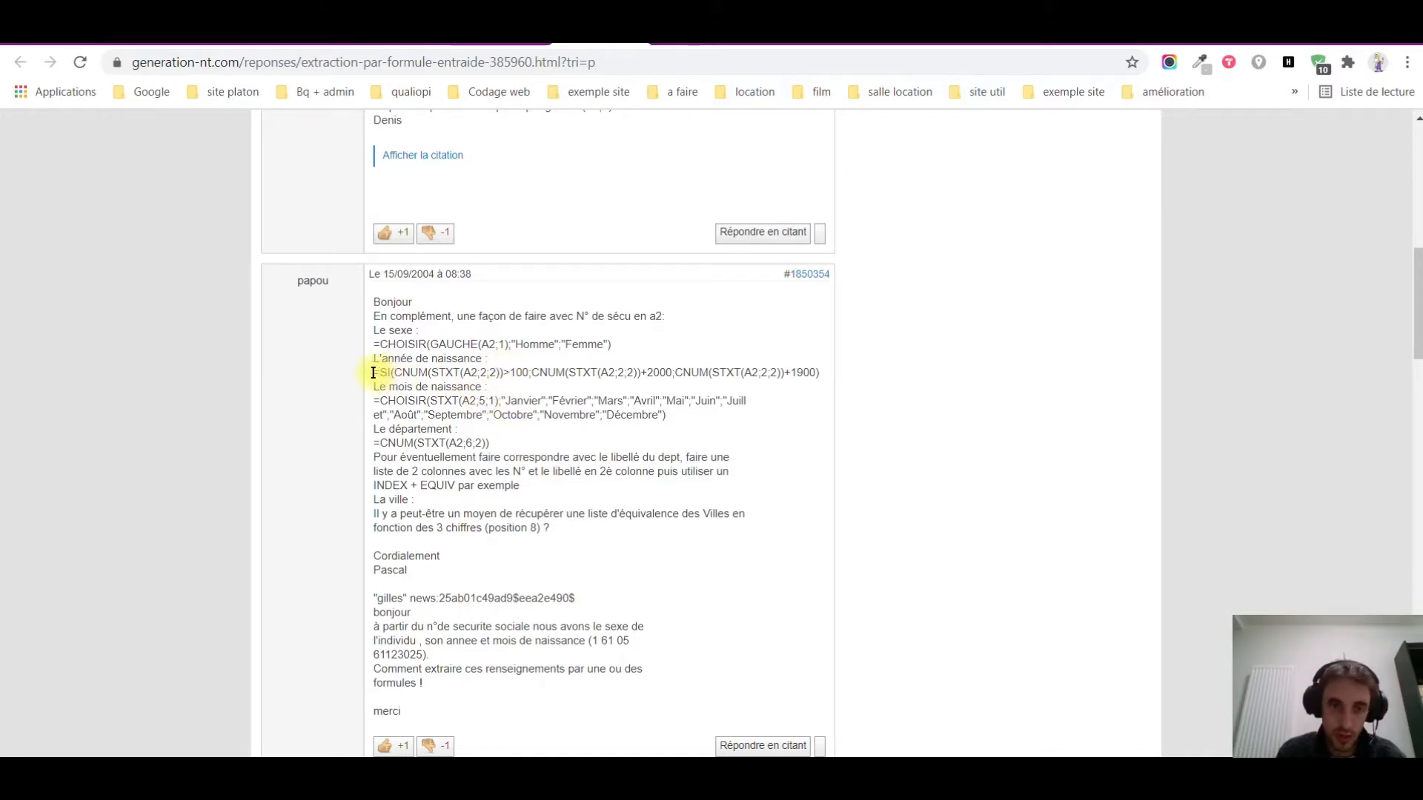
left_click_drag(373, 372, 380, 373)
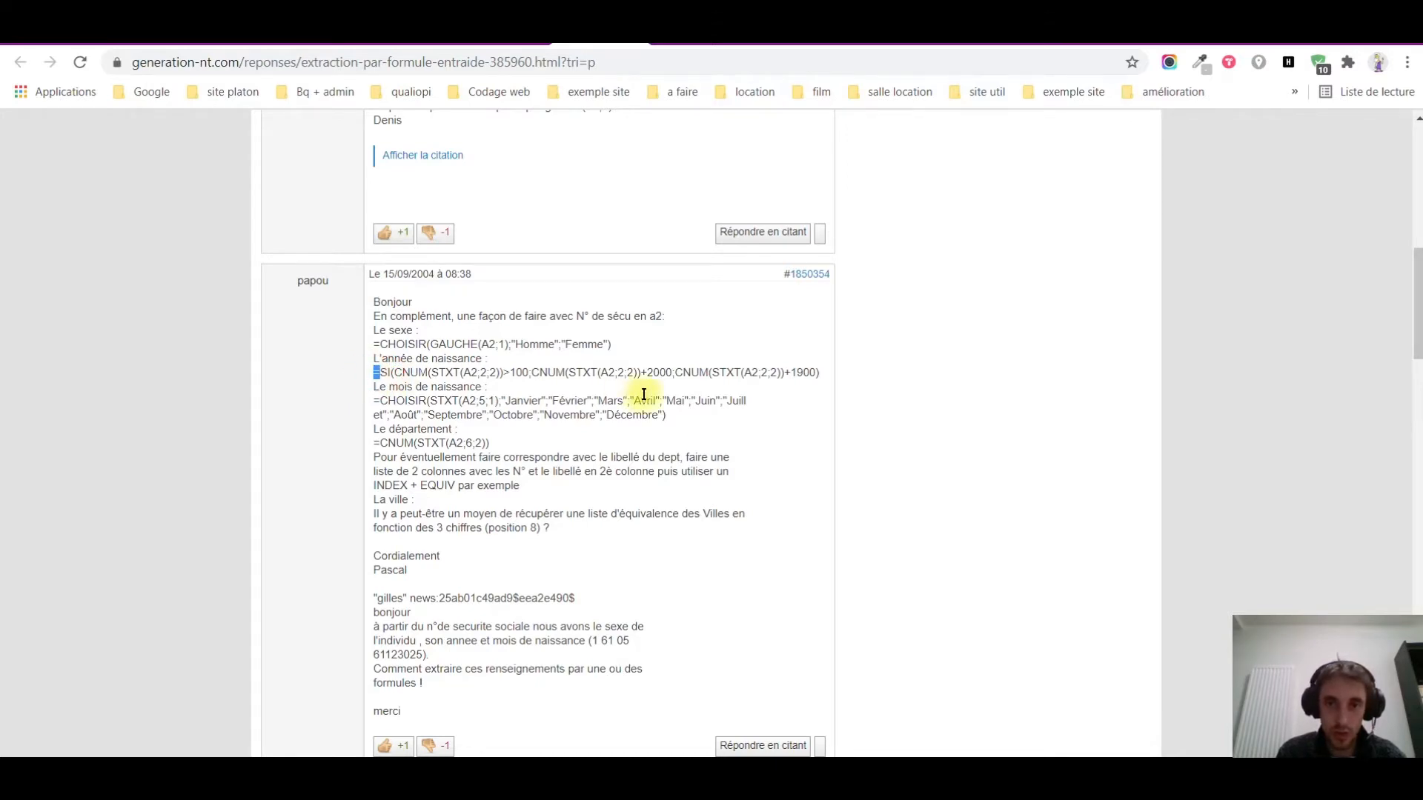
Copy the forum's birth-year formula into AGE cell E2 in Excel, referencing B2: =SI(CNUM(STXT(B2;2;2))>100;CNUM(STXT(B2;2;2))+2000;CNUM(STXT(B2;2;2))+1900).
left_click_drag(822, 372, 373, 374)
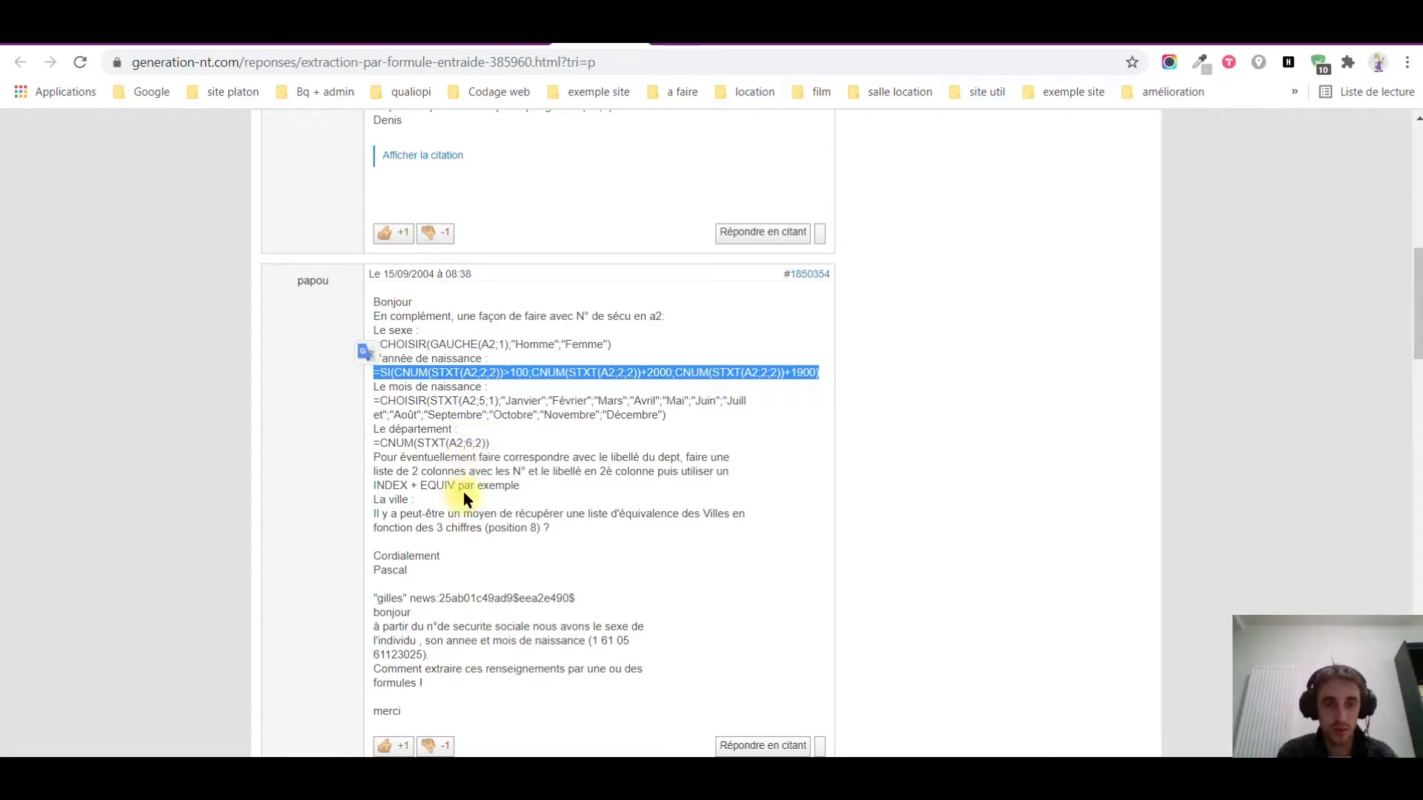
key("ctrl+c")
key("alt+Tab")
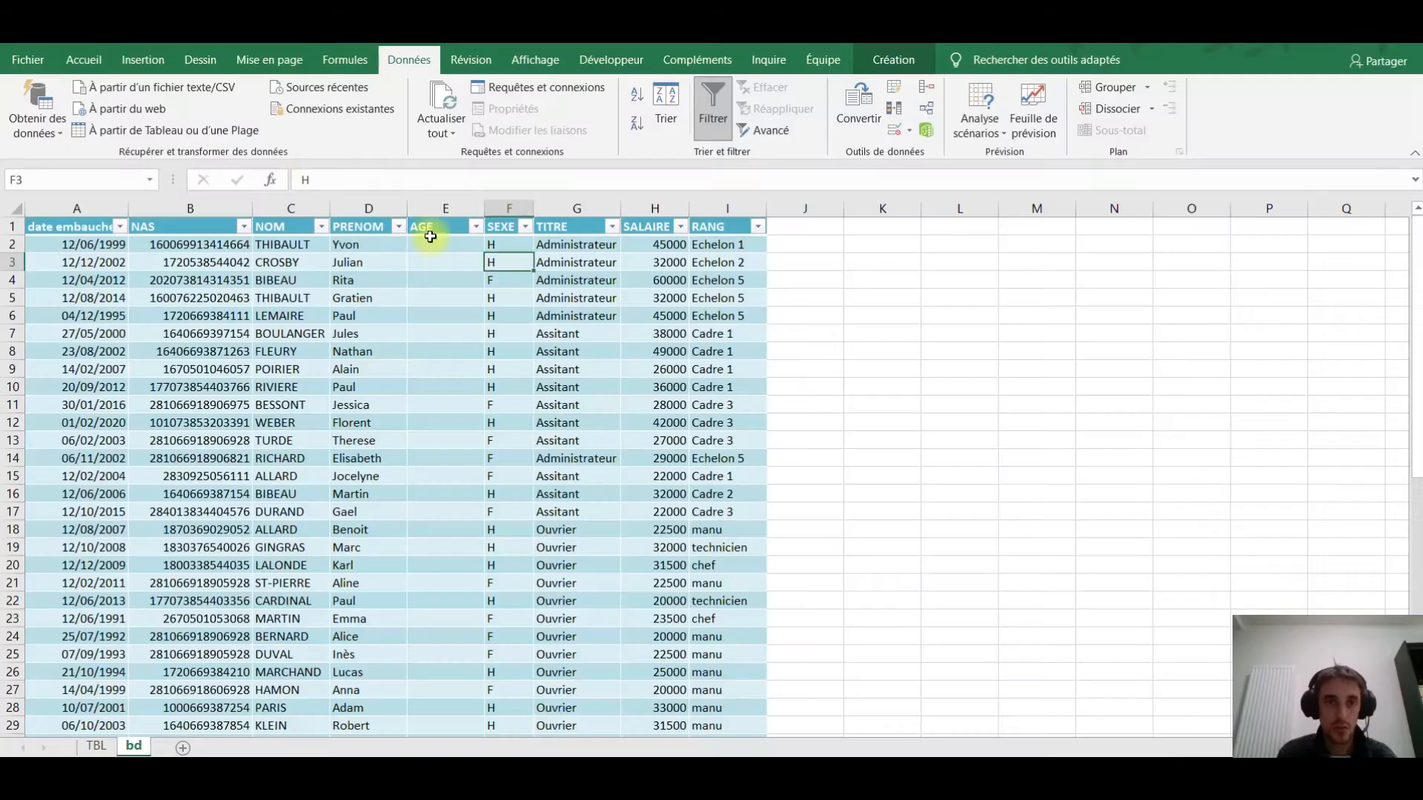
left_click(429, 240)
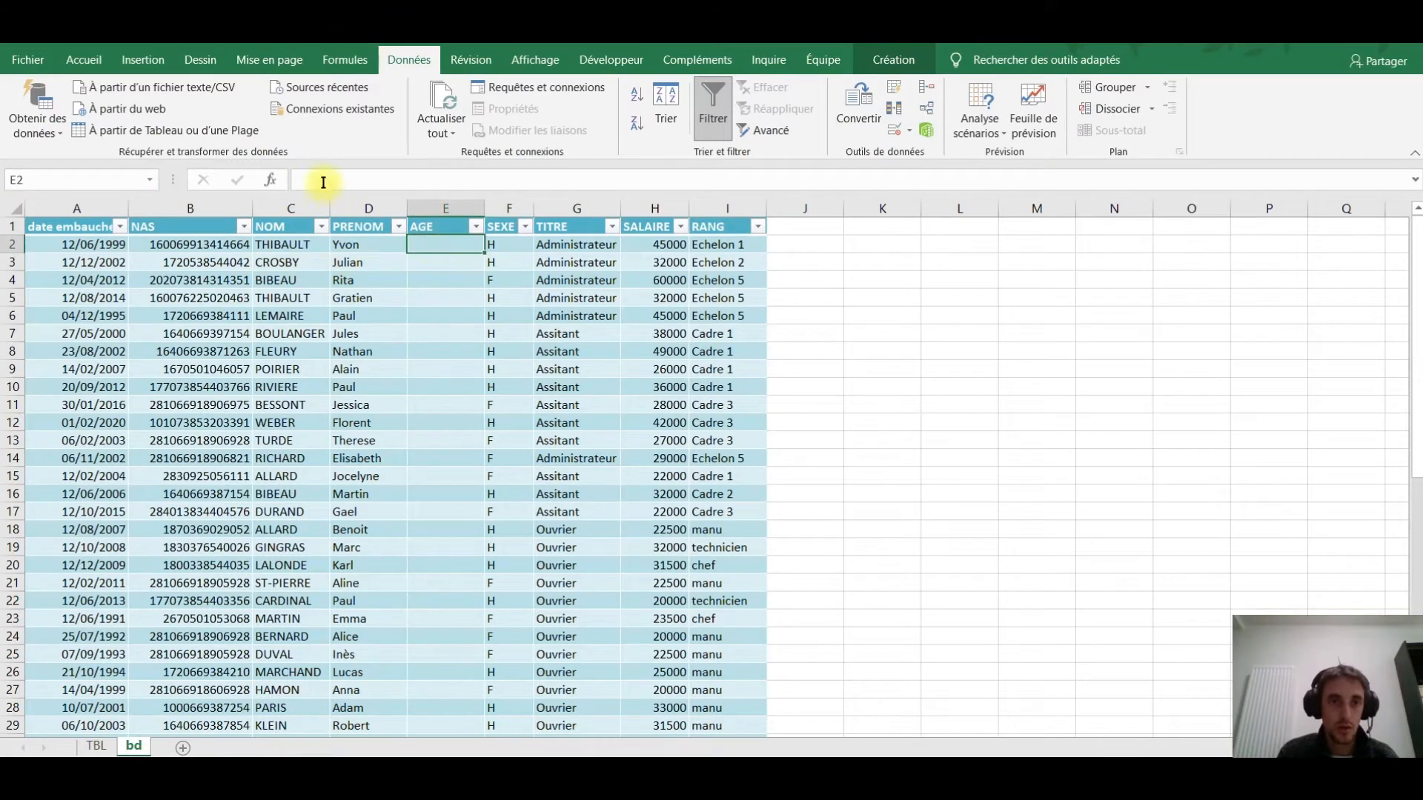
left_click(318, 180)
key("ctrl+v")
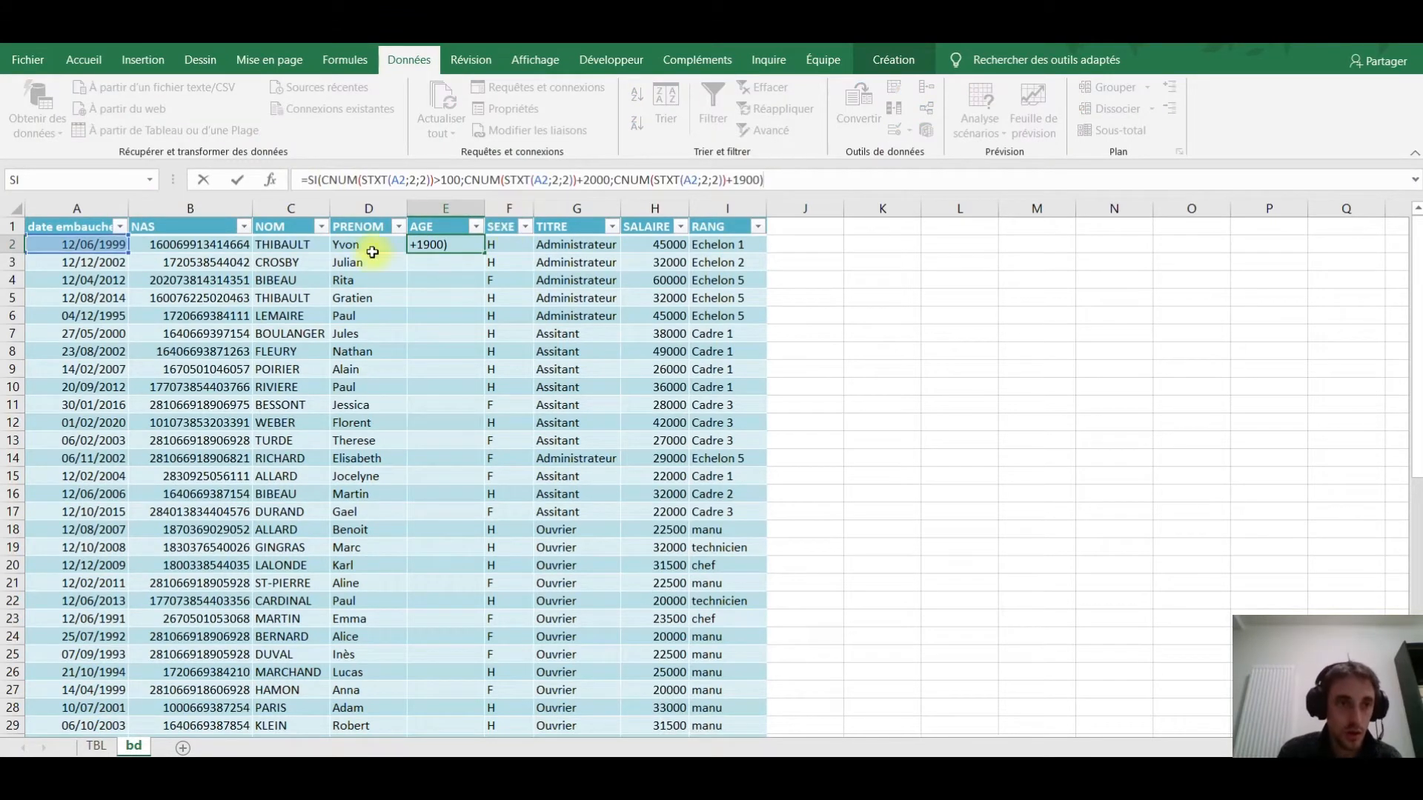
left_click_drag(96, 247, 185, 248)
left_click_drag(100, 250, 184, 248)
key("Return")
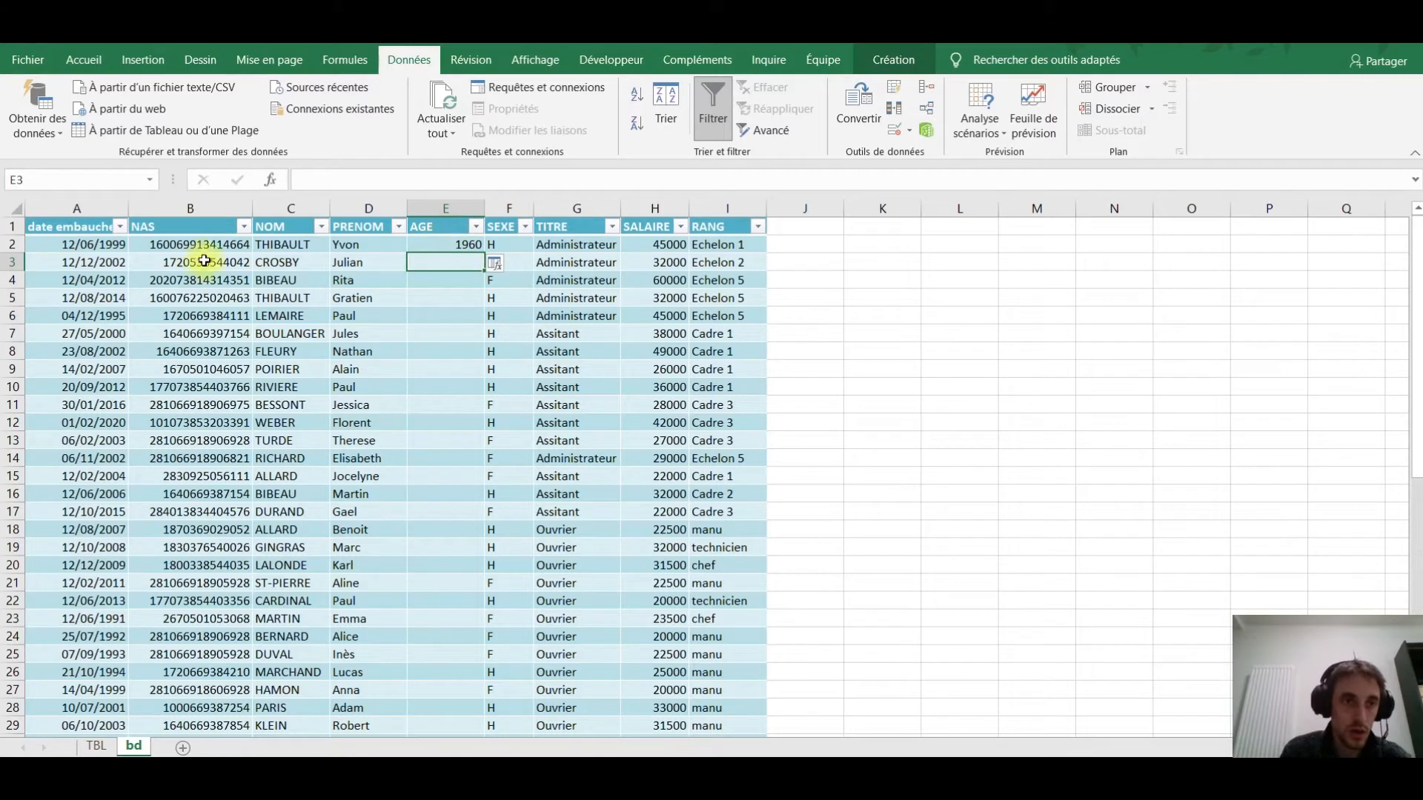
Fill the whole AGE column with the birth-year formula from E2.
left_click(170, 280)
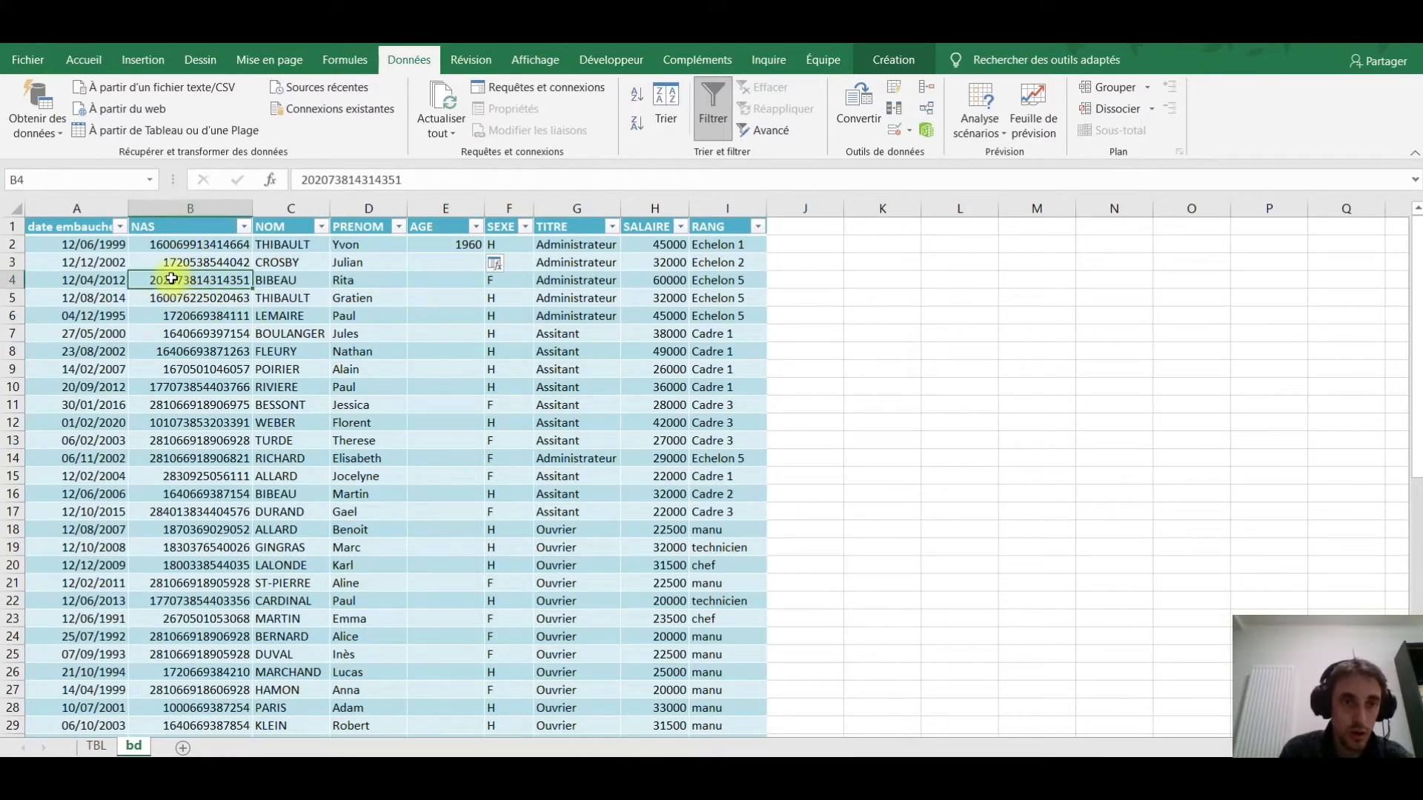
left_click(461, 245)
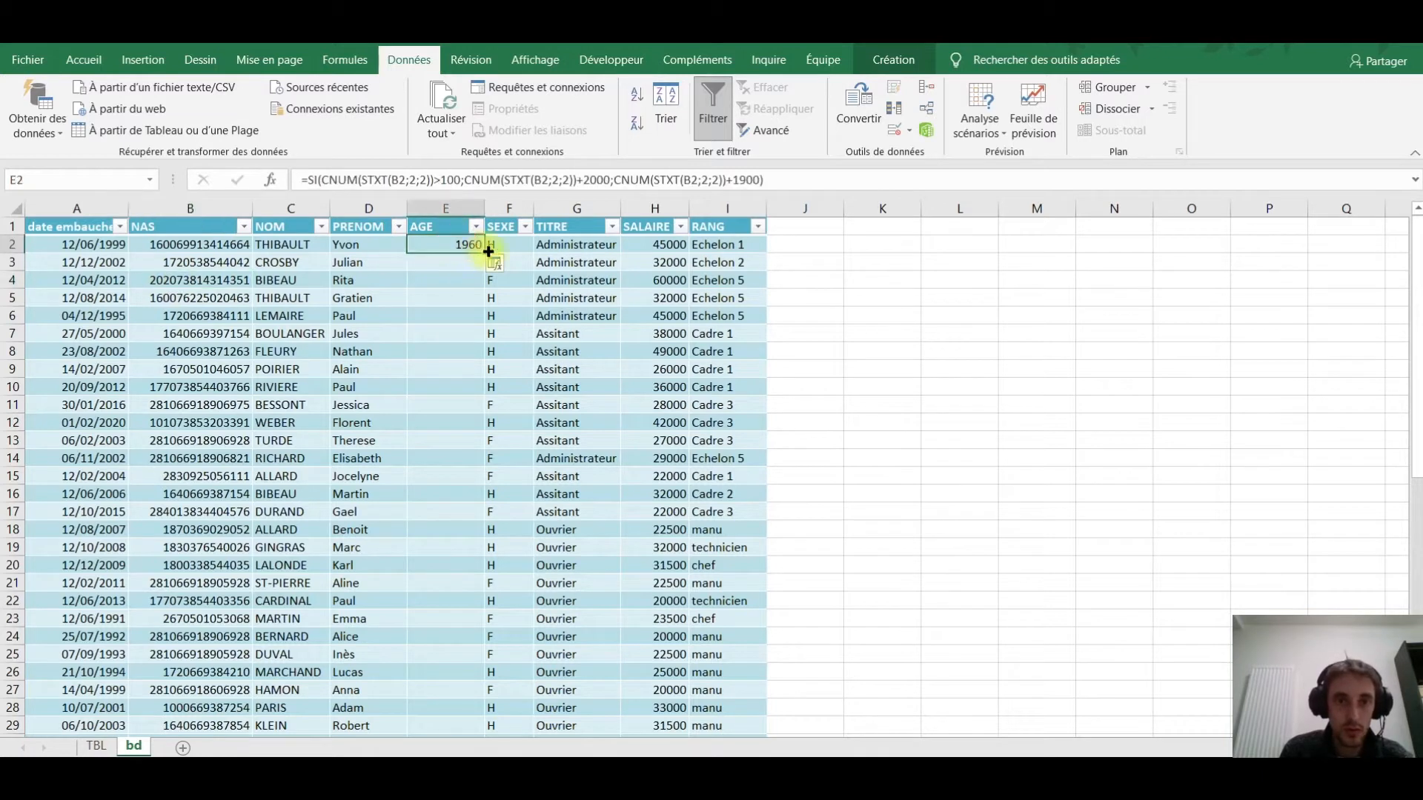
left_click(532, 286)
left_click(448, 281)
Change the condition in E2's birth-year formula to <50 and overwrite the whole AGE column with the corrected formula.
left_click(440, 245)
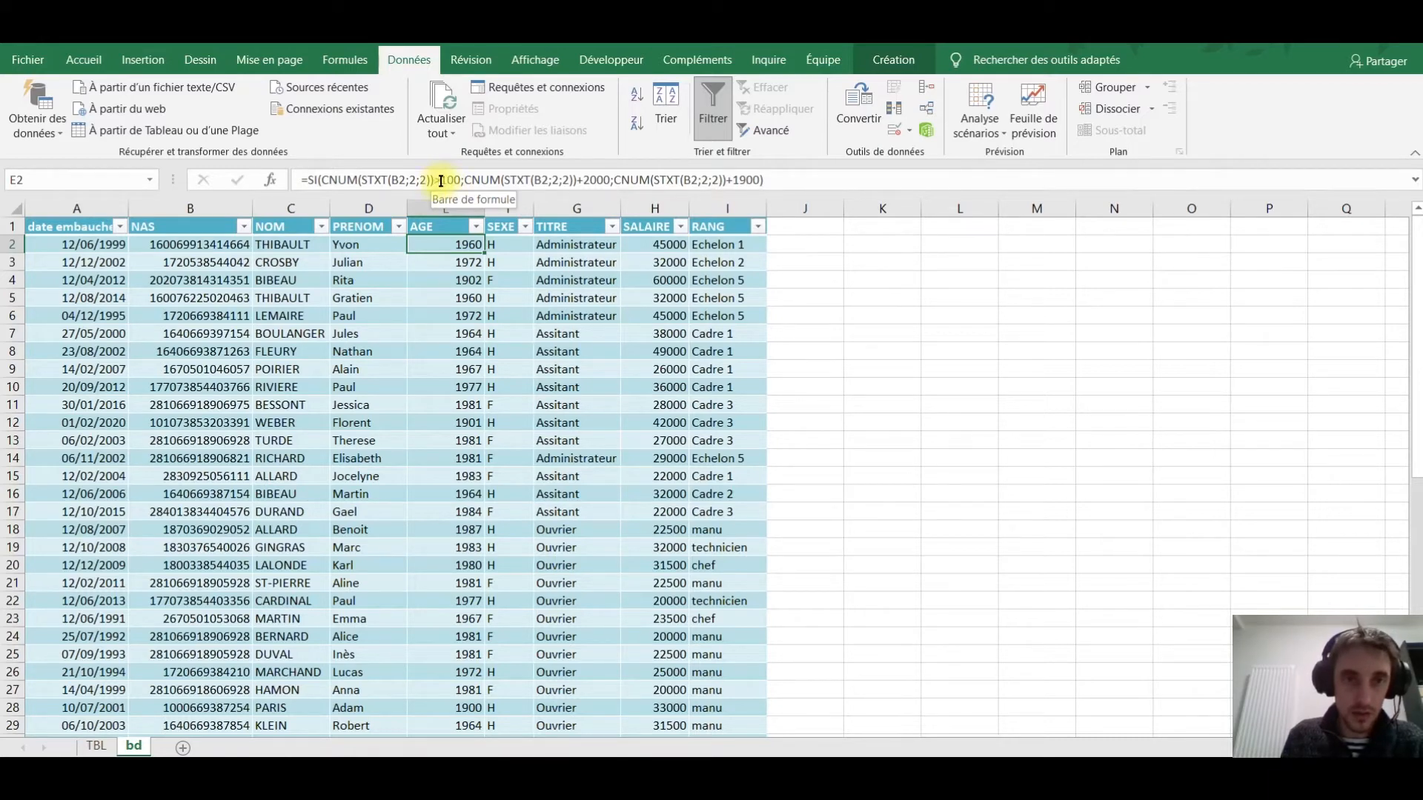
left_click(441, 181)
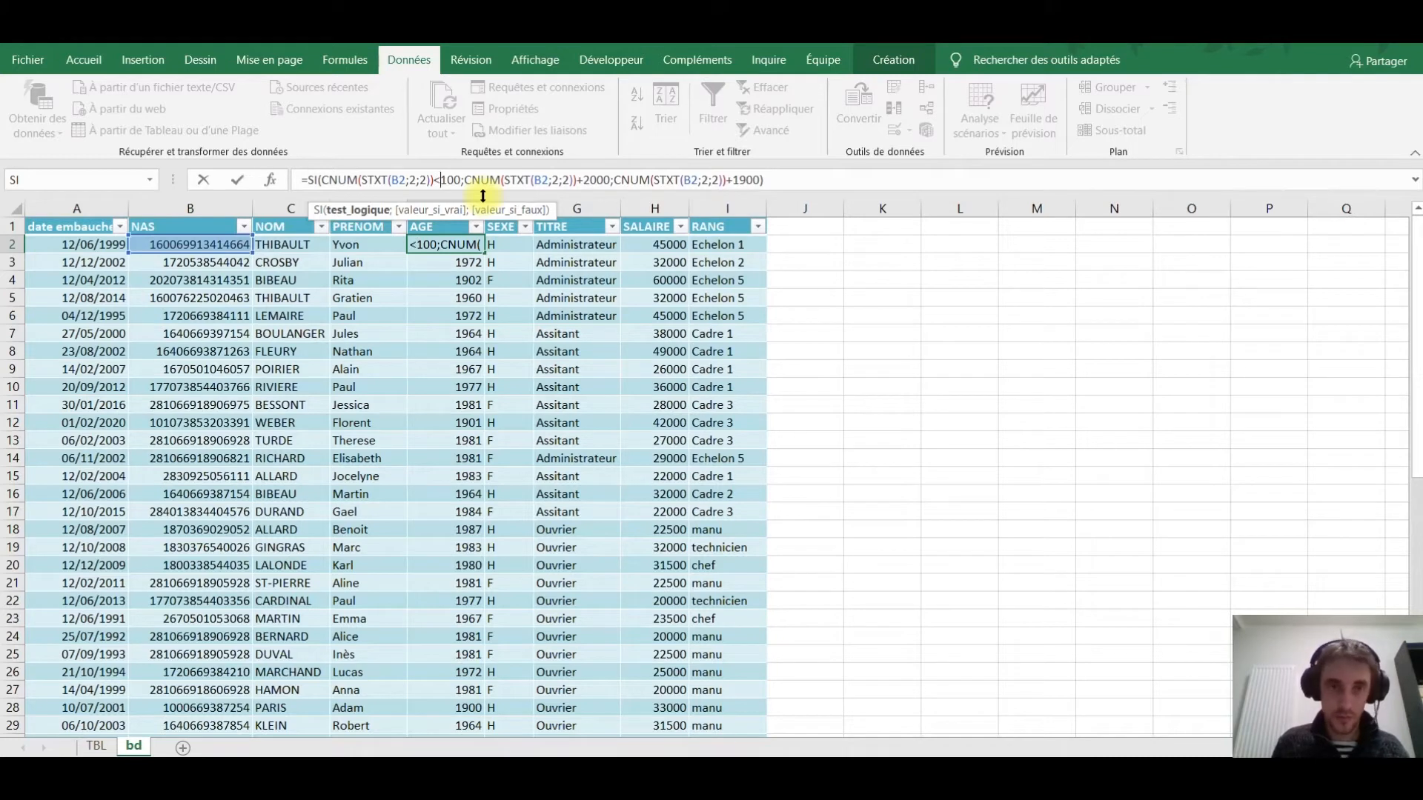
key("Right")
key("Right")
key("BackSpace")
key("BackSpace")
type("5")
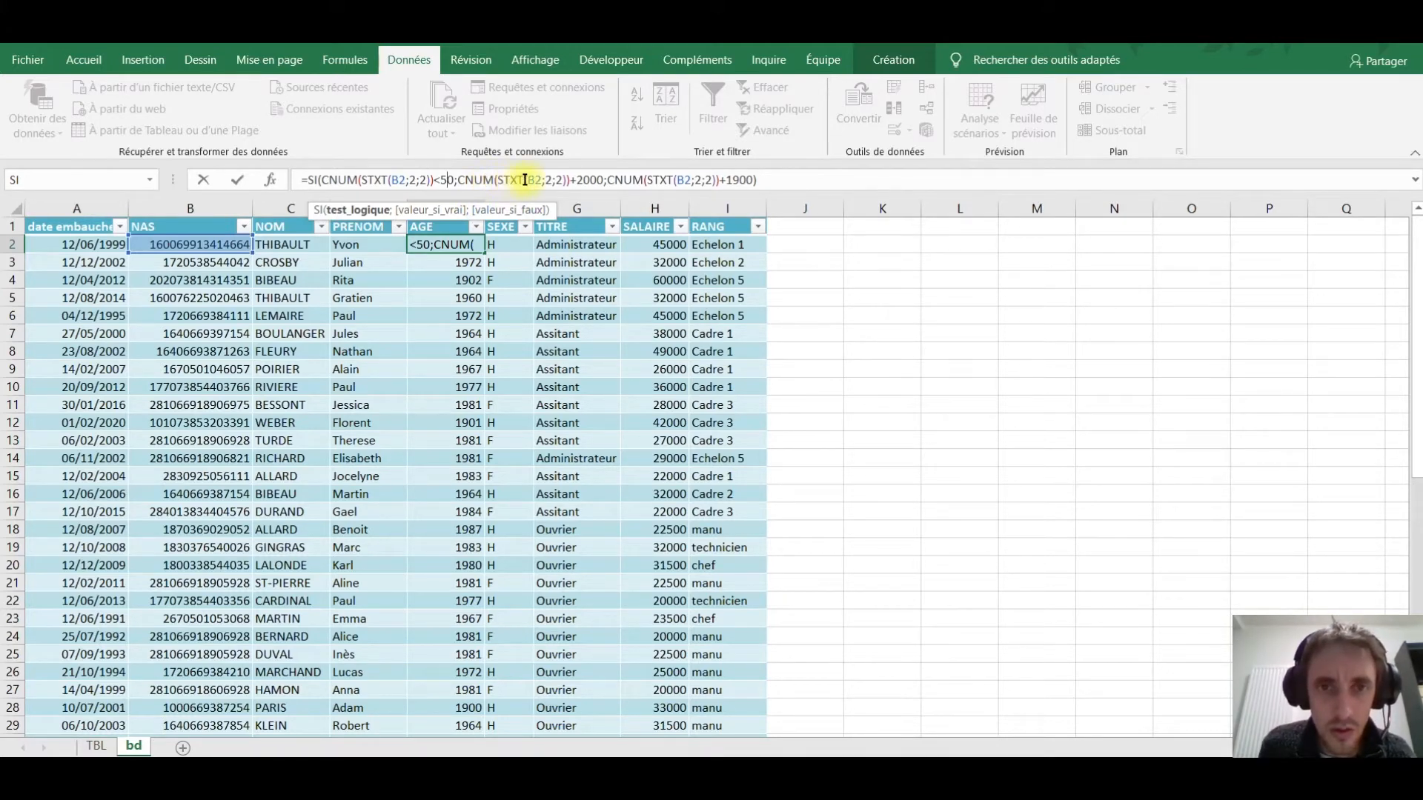
key("Return")
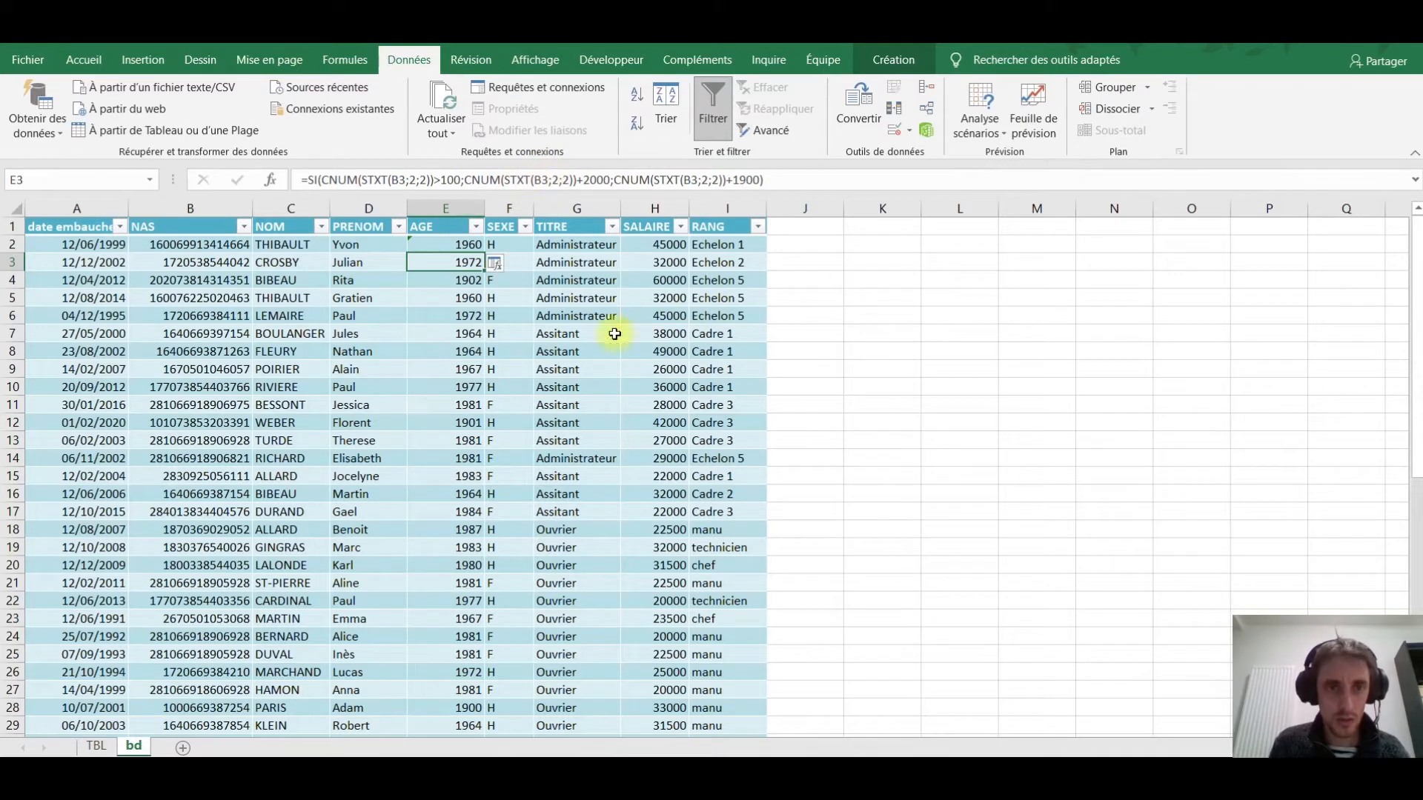
left_click(503, 264)
left_click(519, 286)
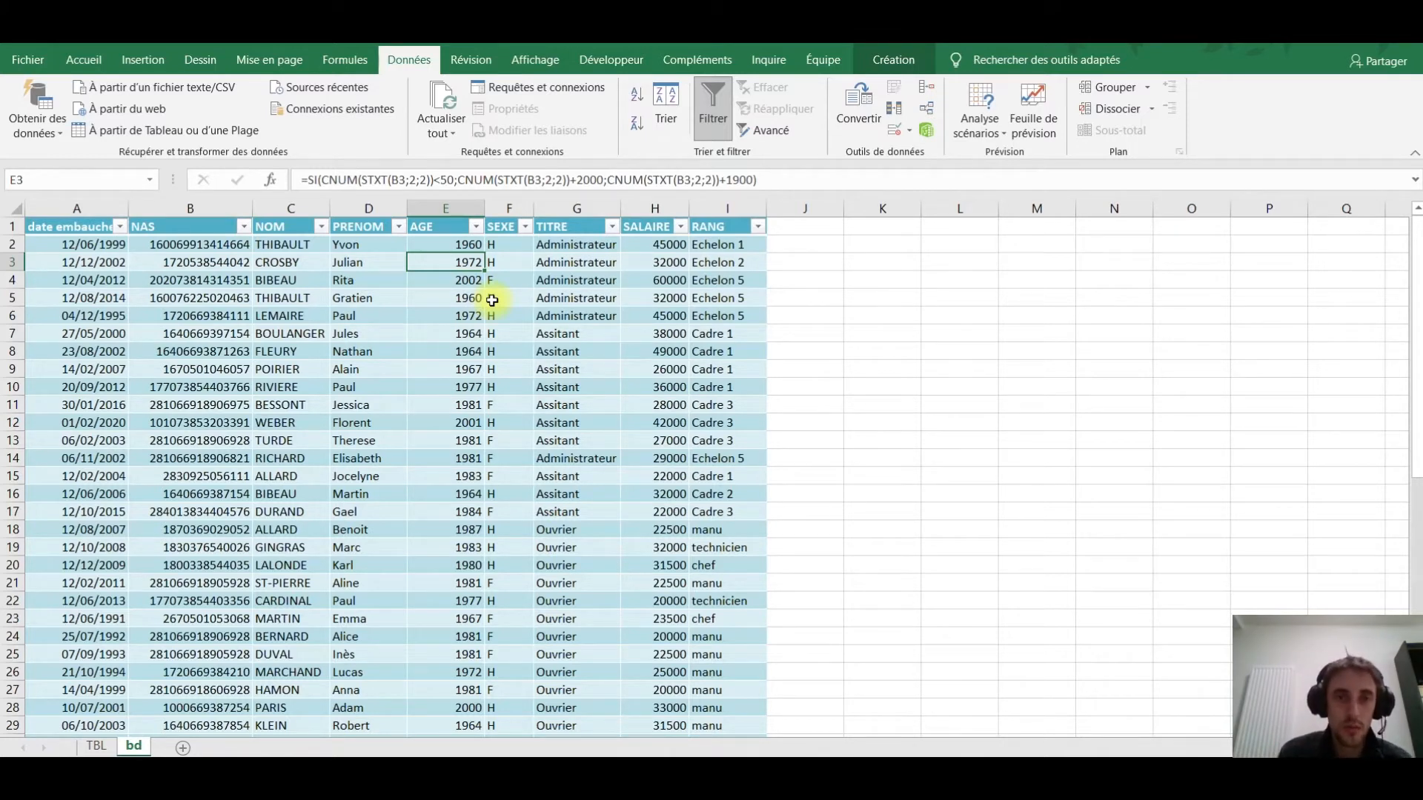
Check the calculated birth years against the NAS numbers, notably in rows 4 and 12, and review the formula in E2.
left_click(442, 281)
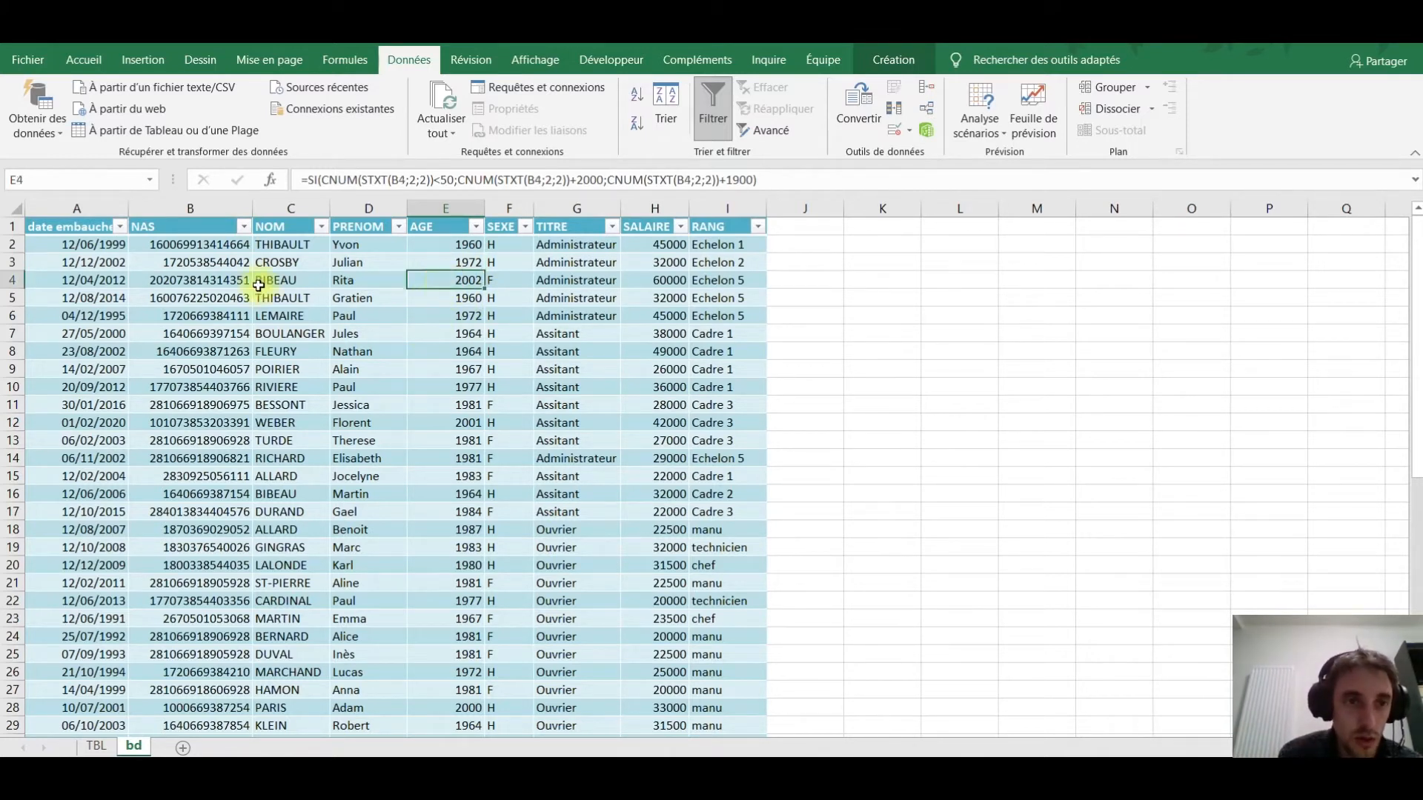
left_click(239, 282)
left_click(455, 315)
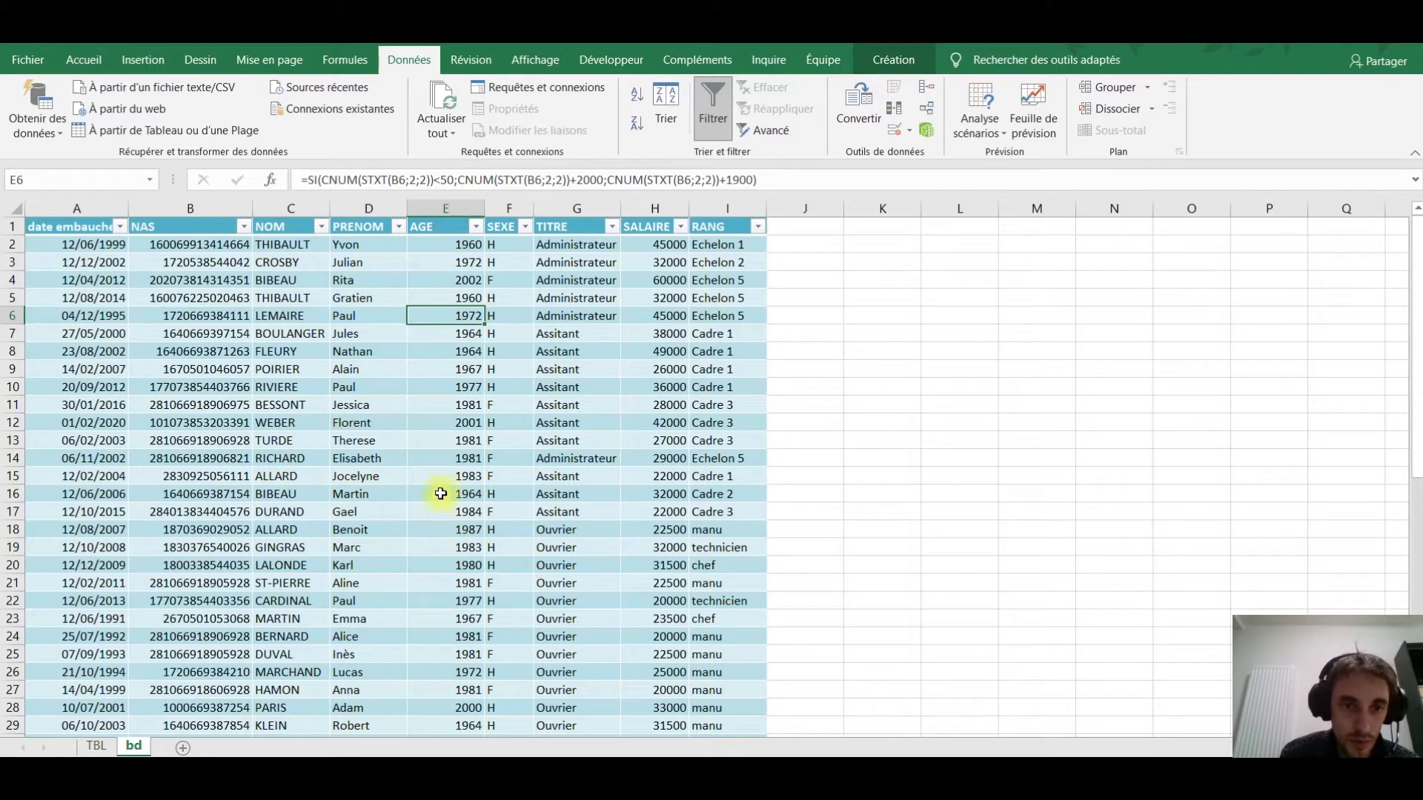
left_click(455, 426)
left_click(164, 426)
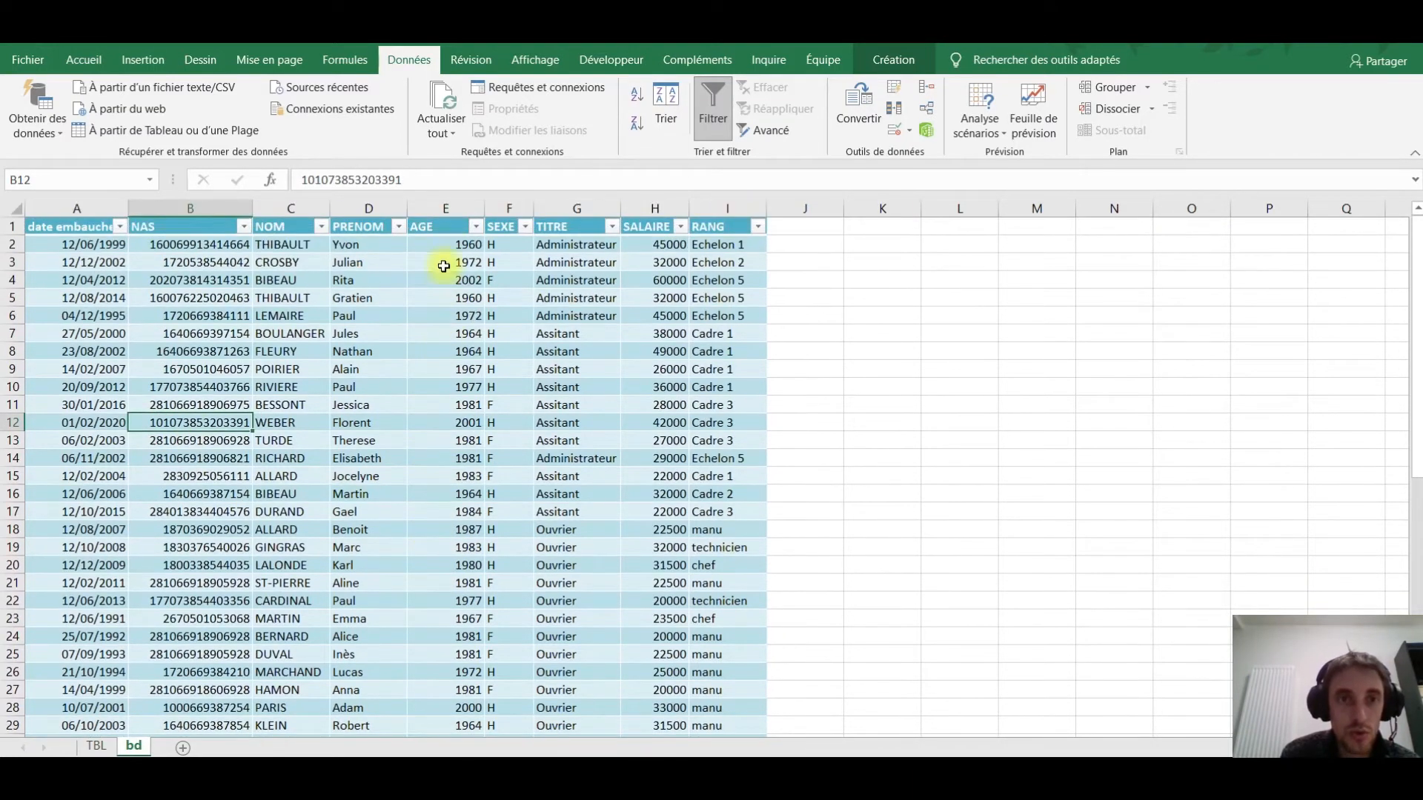
left_click(448, 245)
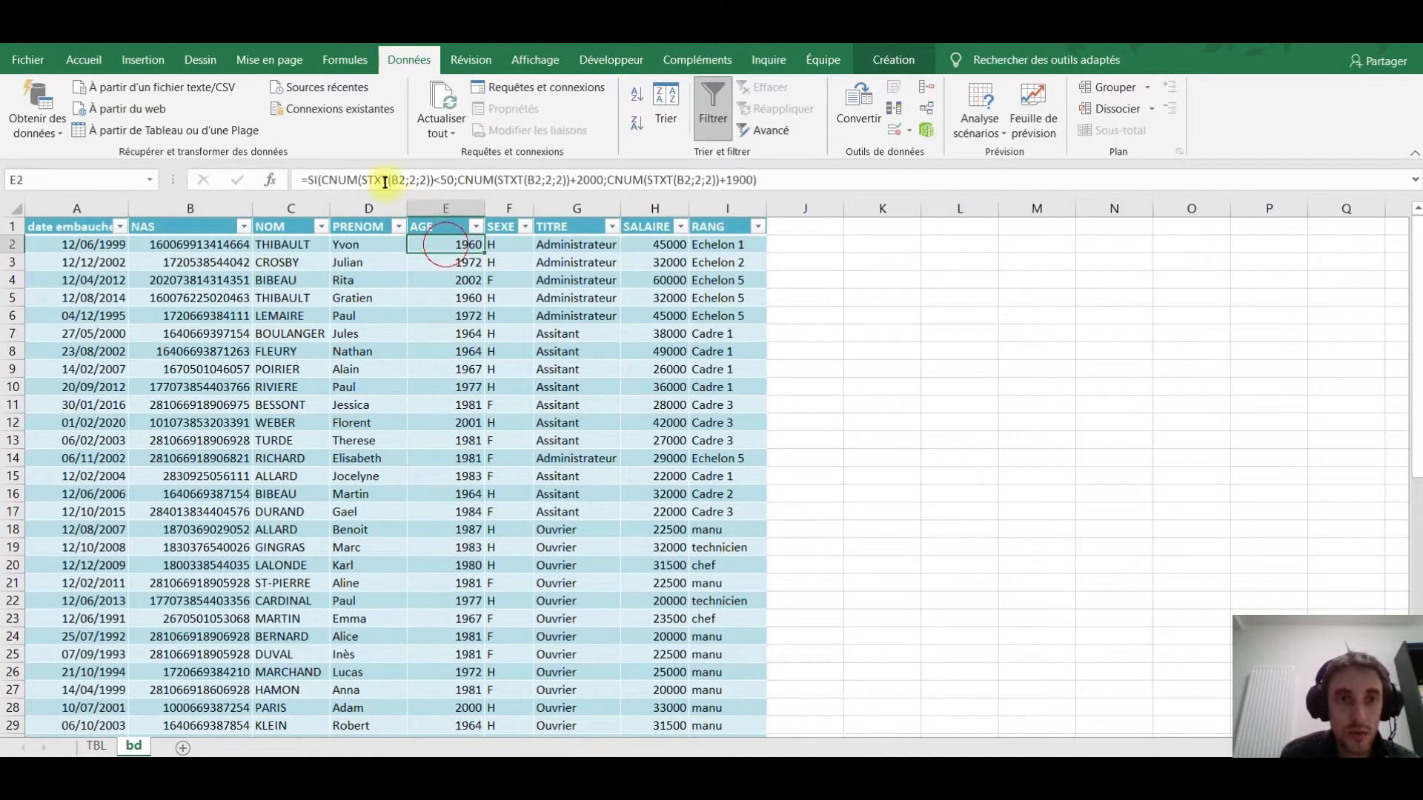
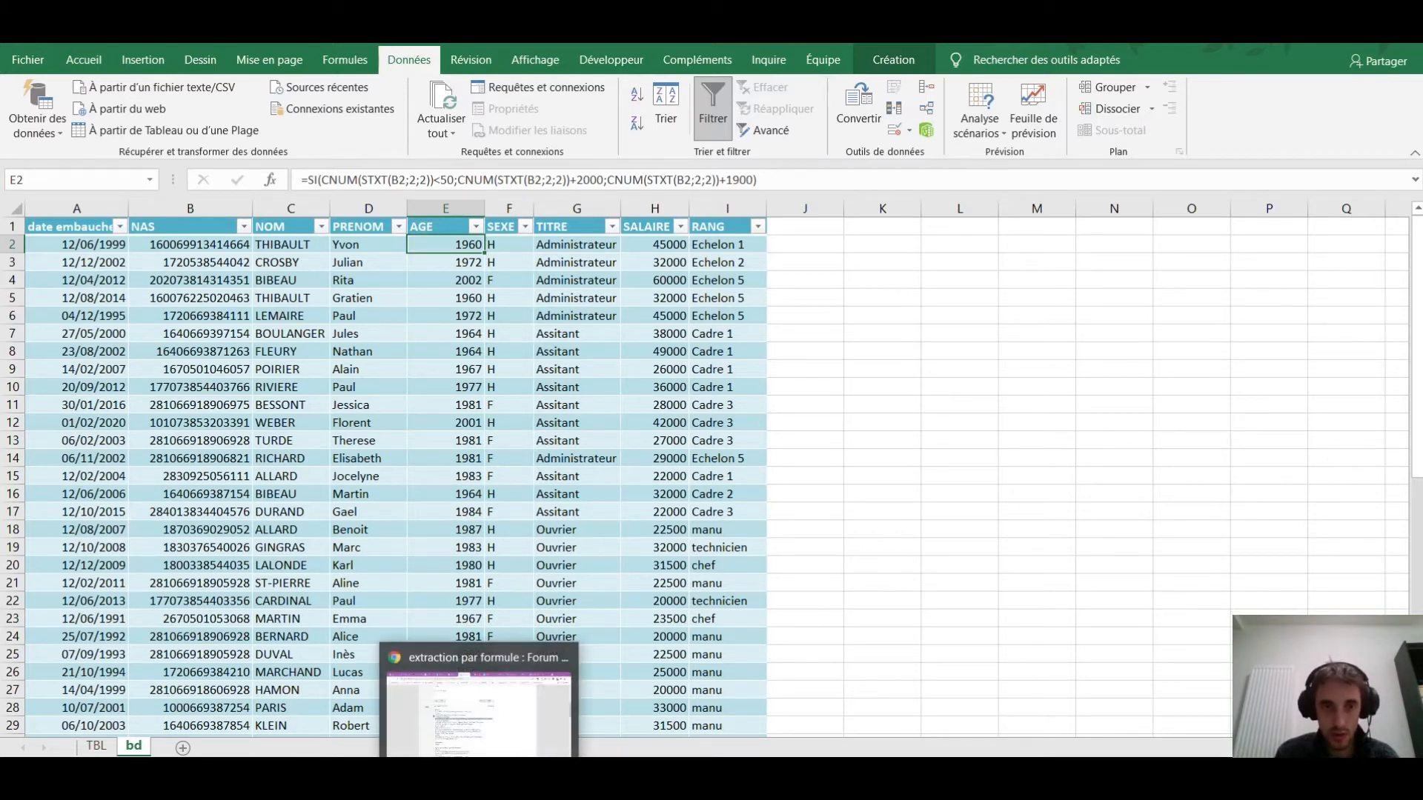
Rename the AGE header in E1 to "année".
left_click(442, 228)
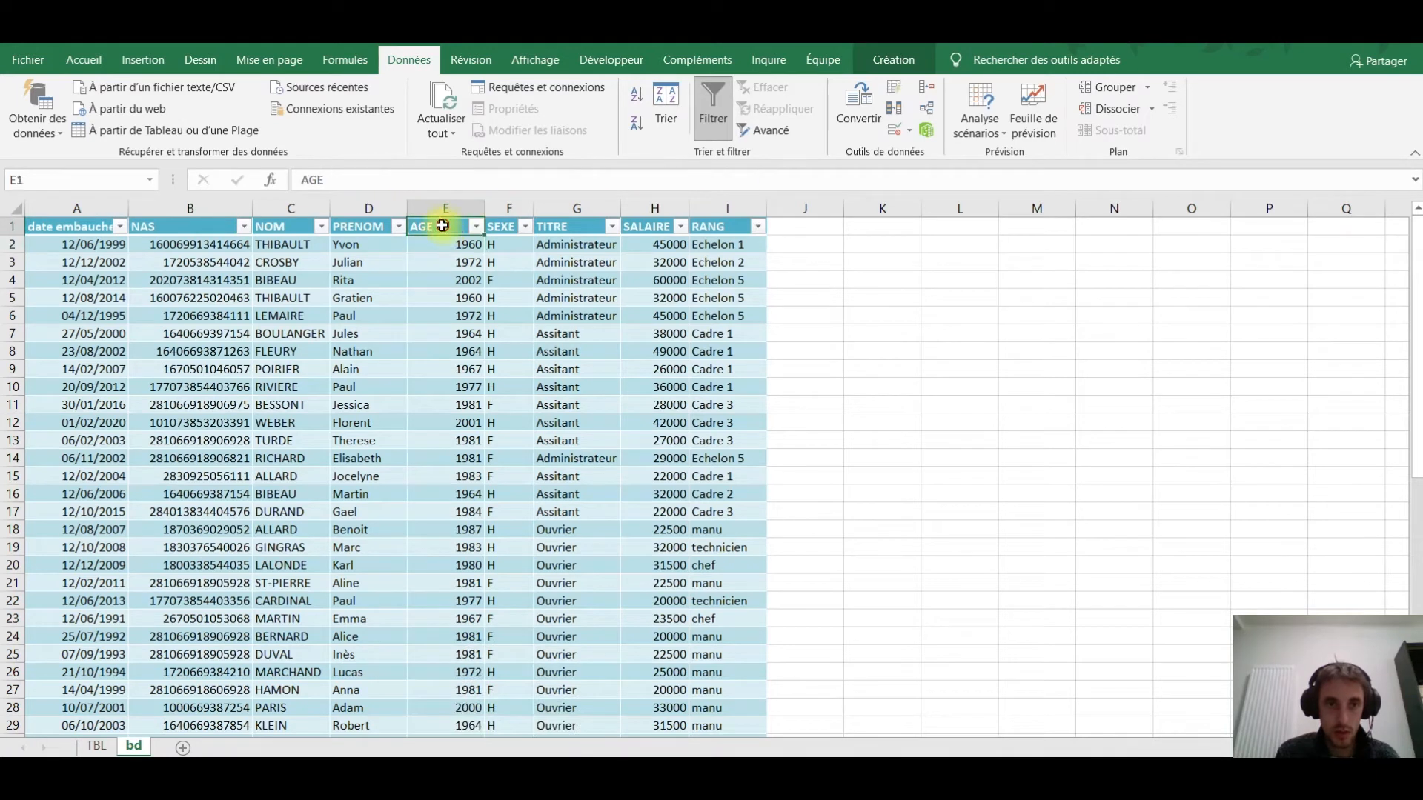
double_click(442, 228)
left_click_drag(441, 228, 412, 224)
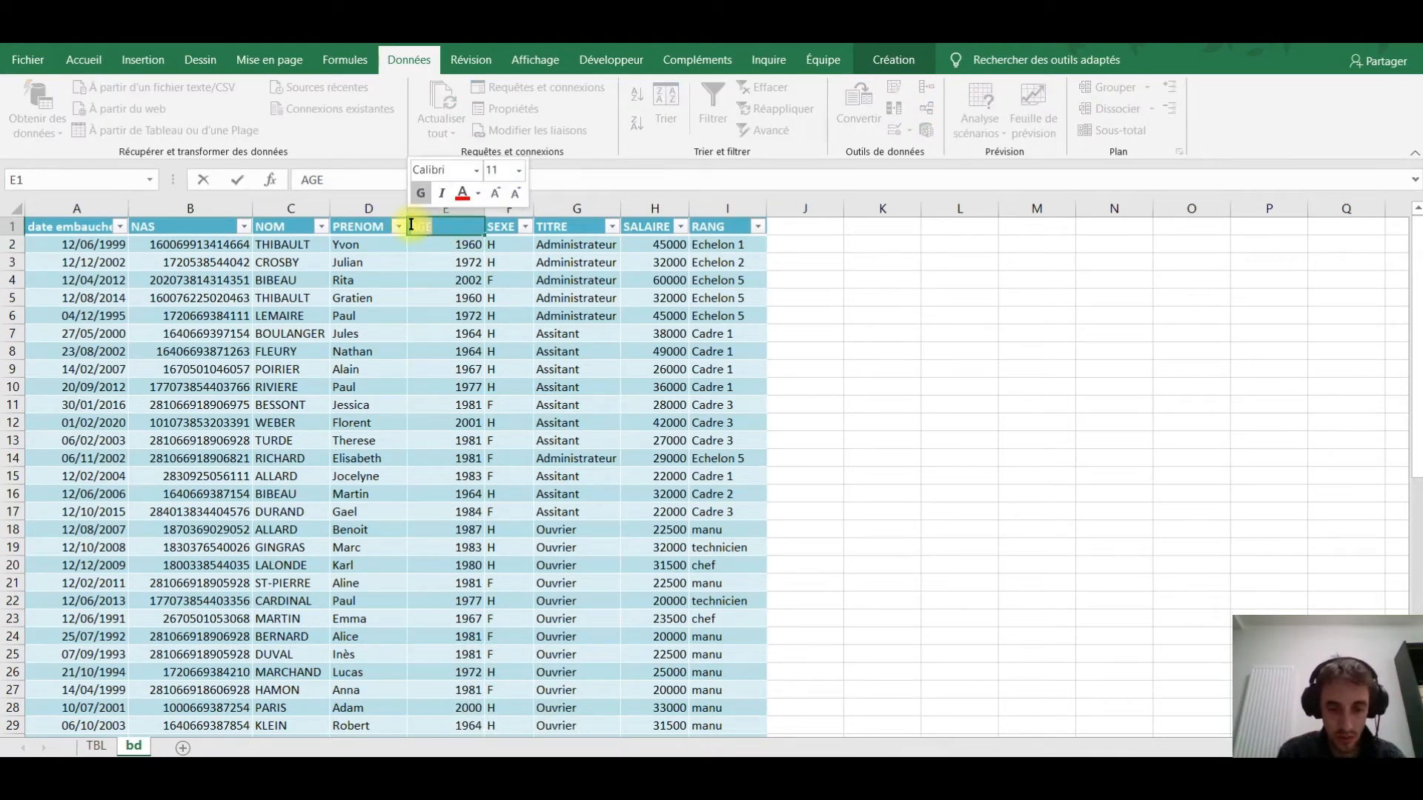
type("année")
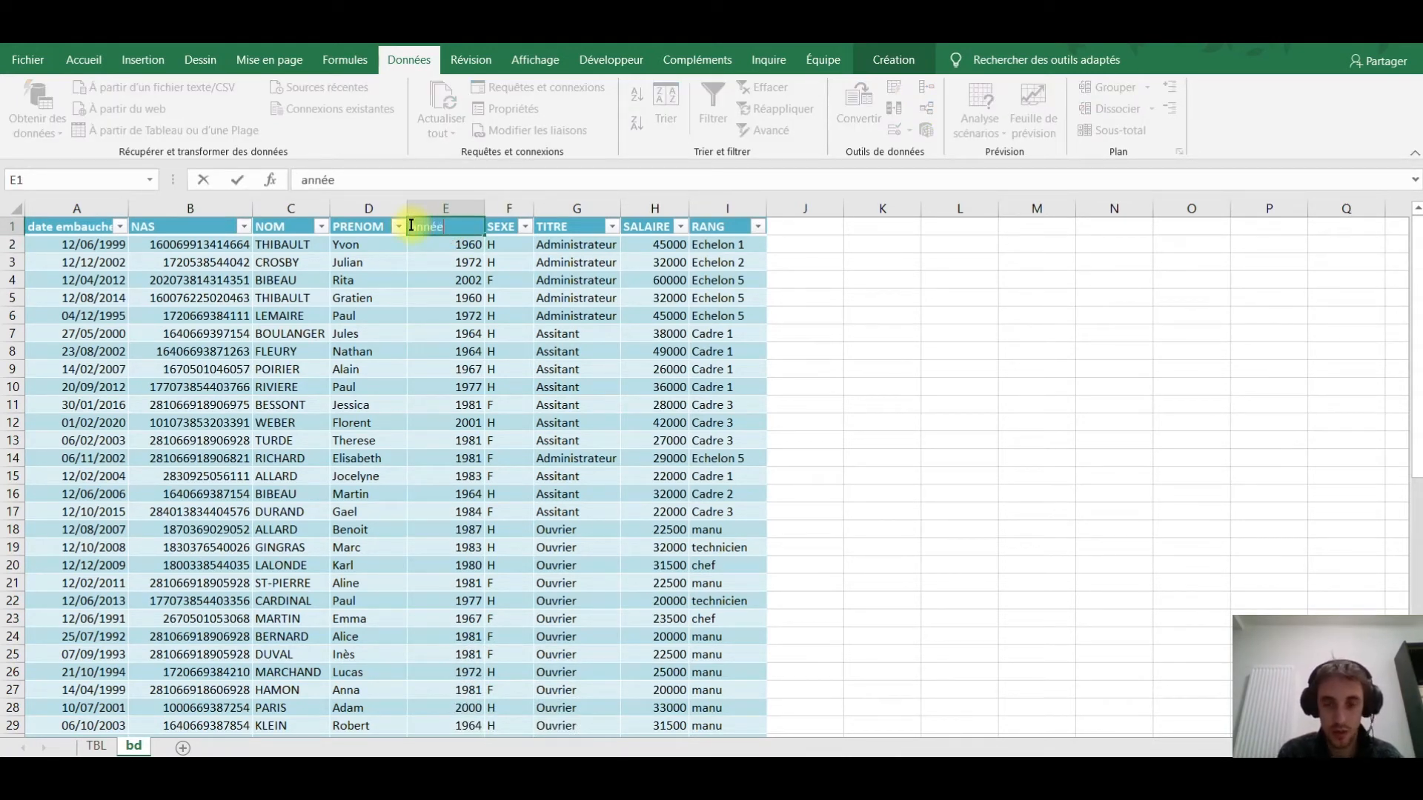
key("Return")
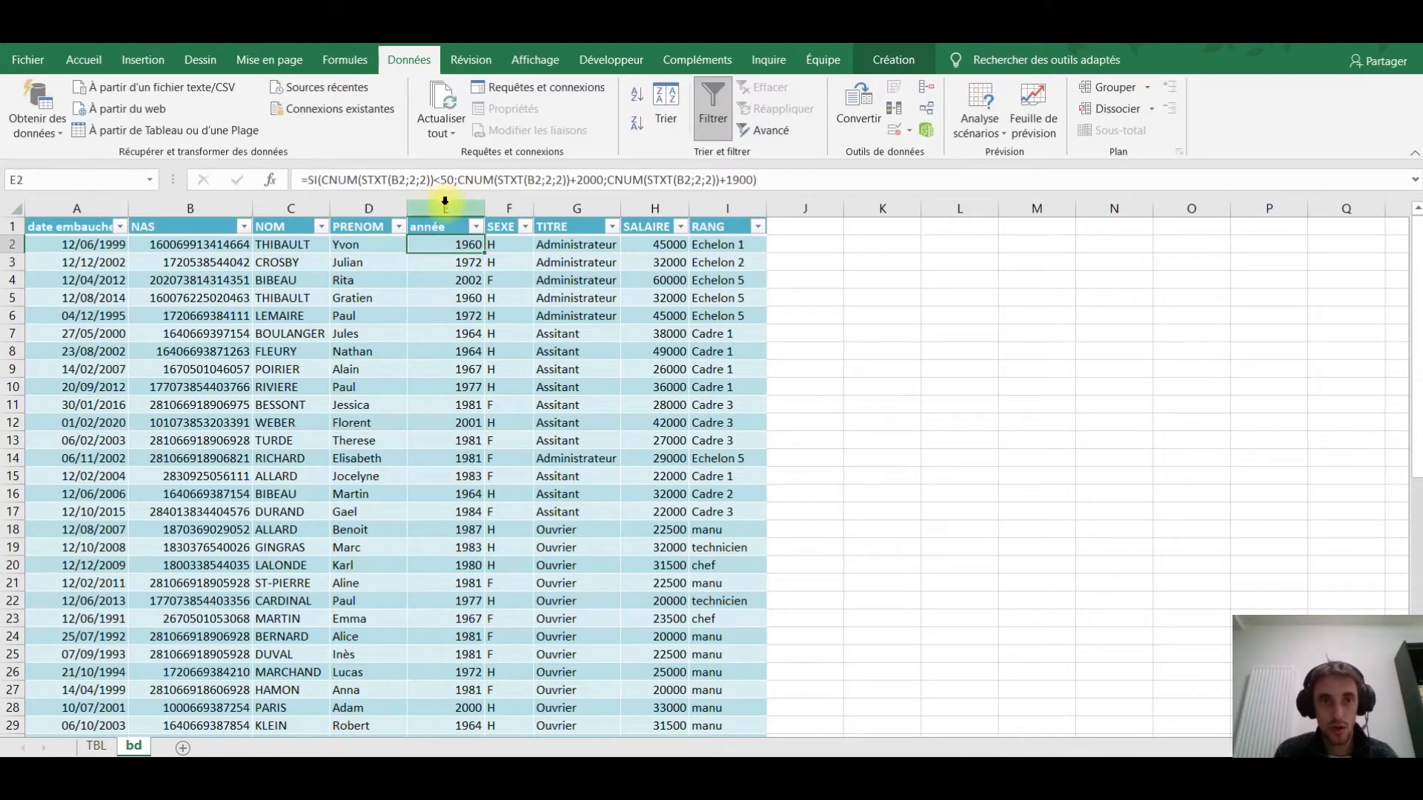
Insert a new column before the année column and name its header "mois".
left_click(445, 207)
right_click(446, 209)
left_click(507, 342)
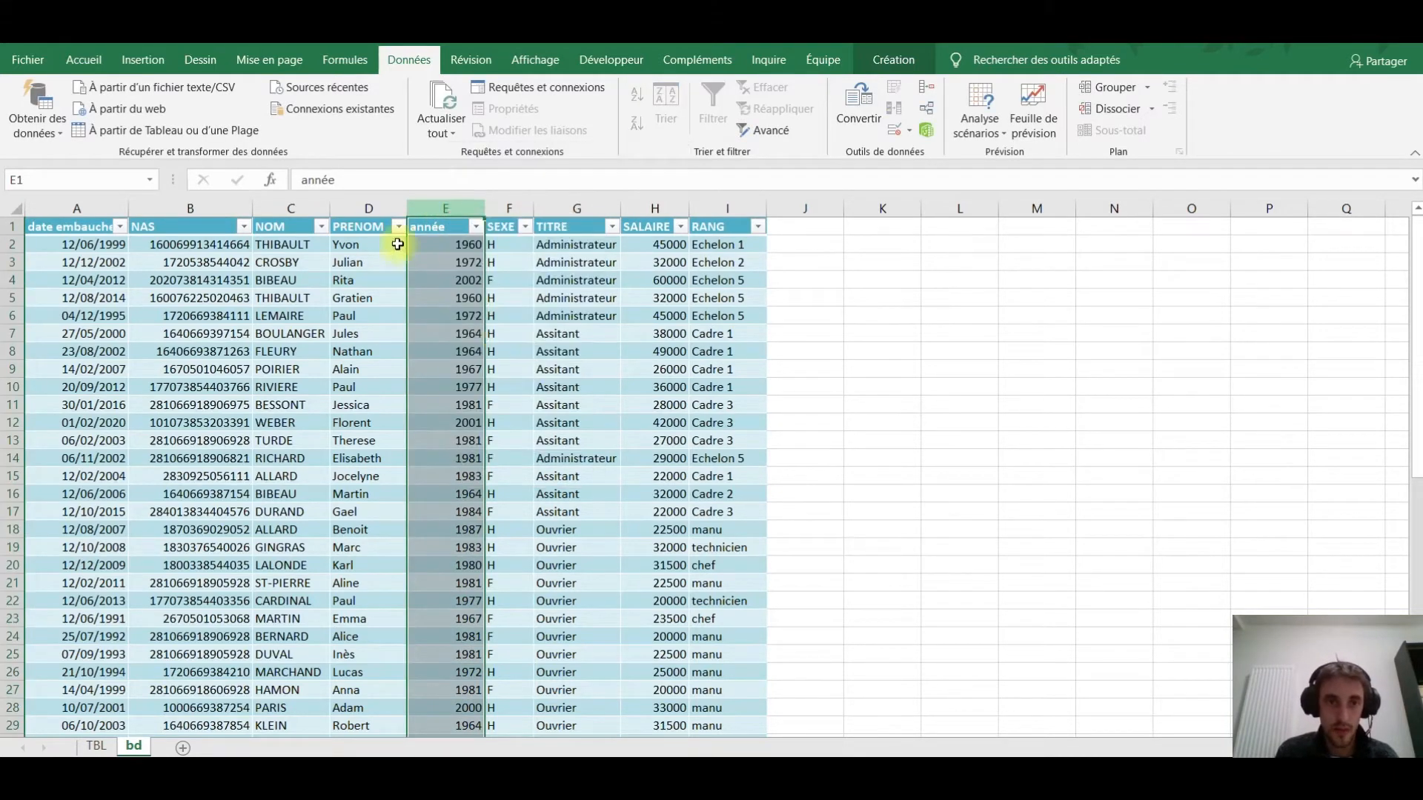
left_click(433, 229)
double_click(435, 228)
left_click_drag(466, 227, 390, 224)
type("mois")
key("Return")
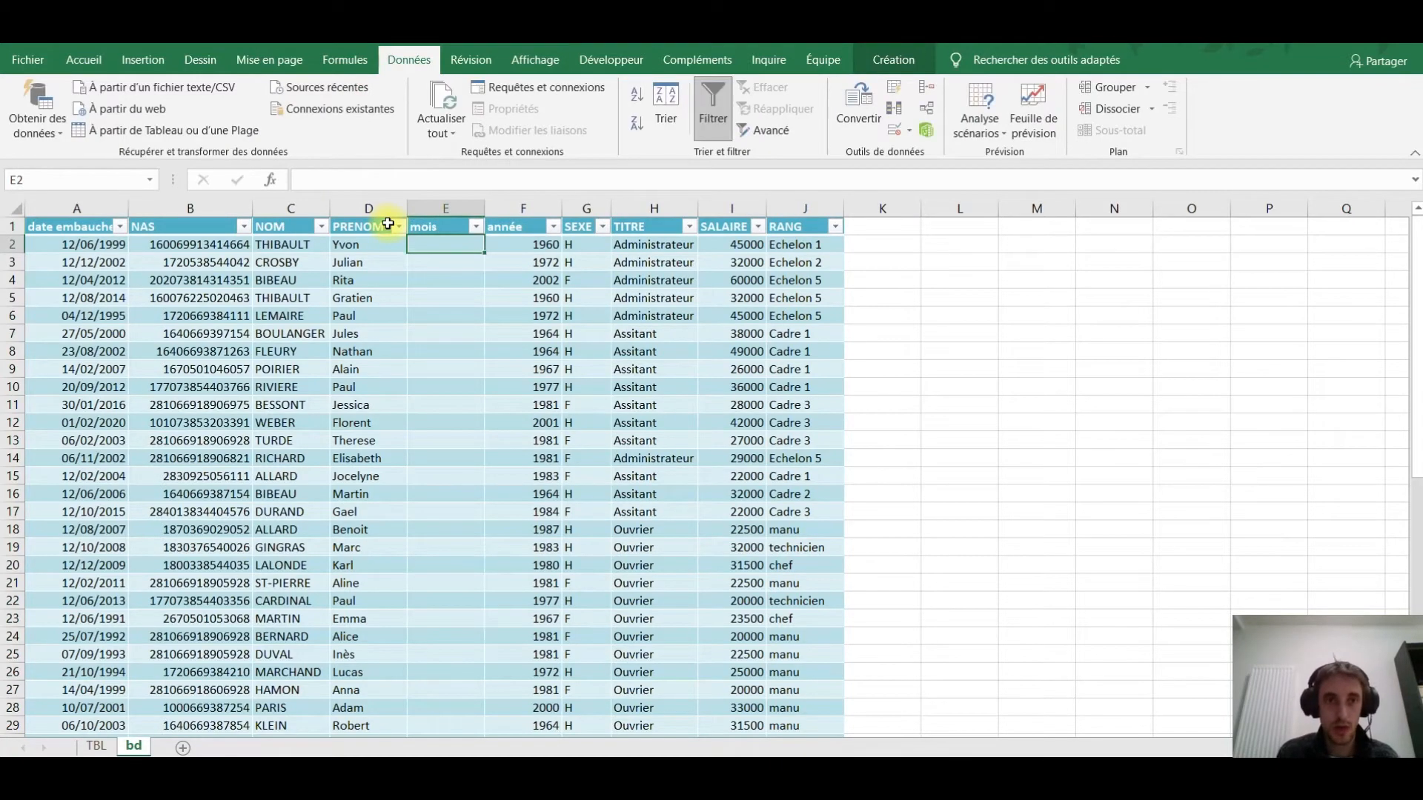
Review the birth-month formula in the forum post in the browser, and return to the workbook.
key("alt+Tab")
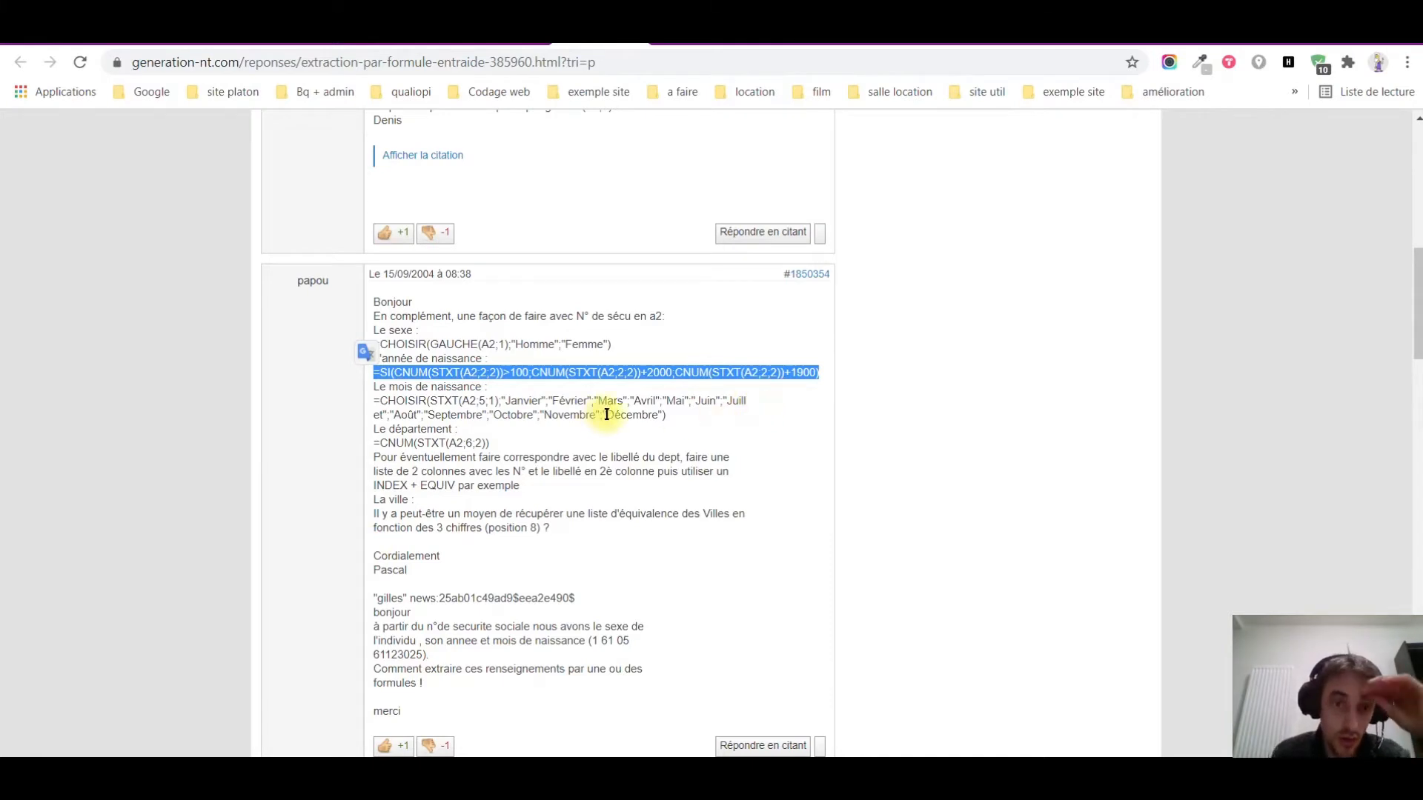
left_click_drag(374, 401, 606, 410)
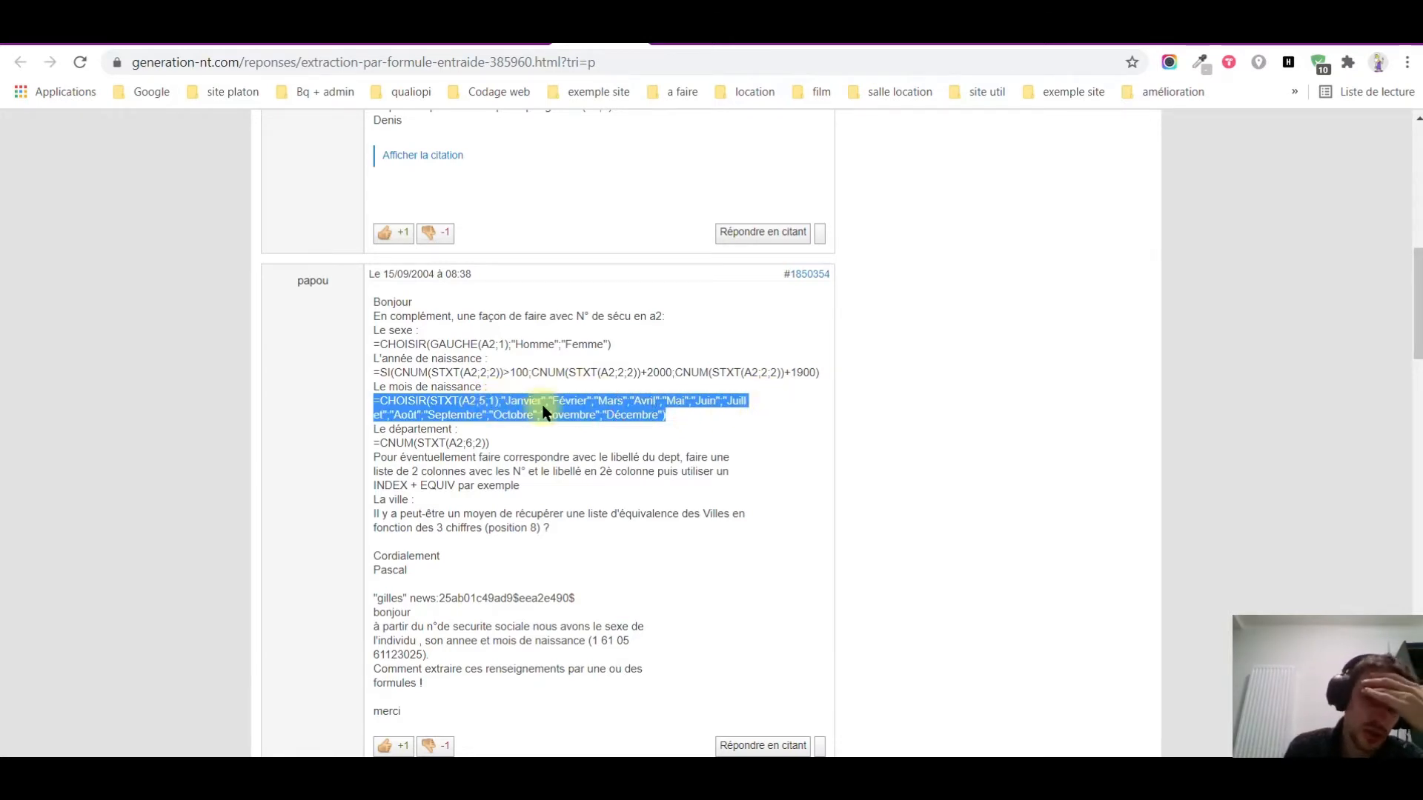
left_click(550, 407)
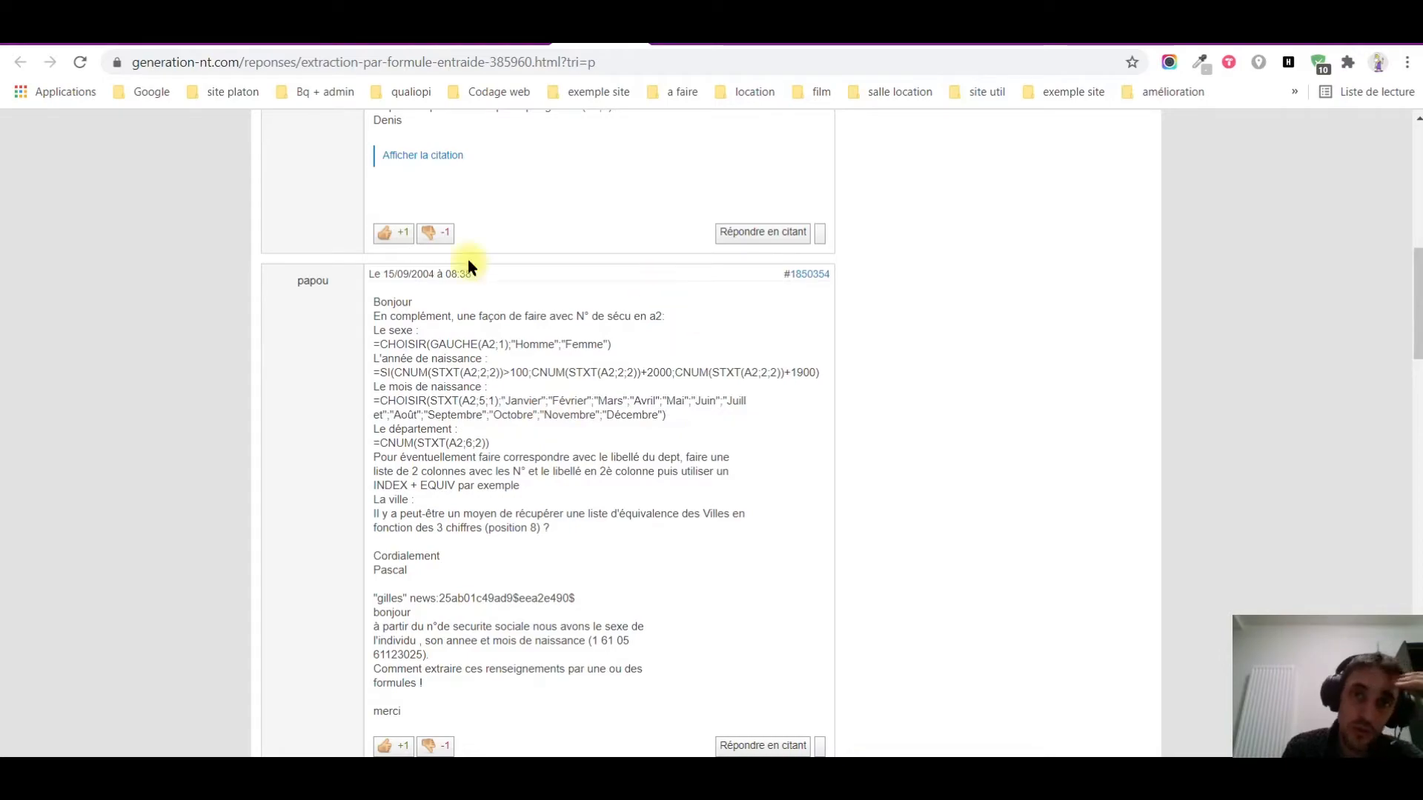
left_click(483, 782)
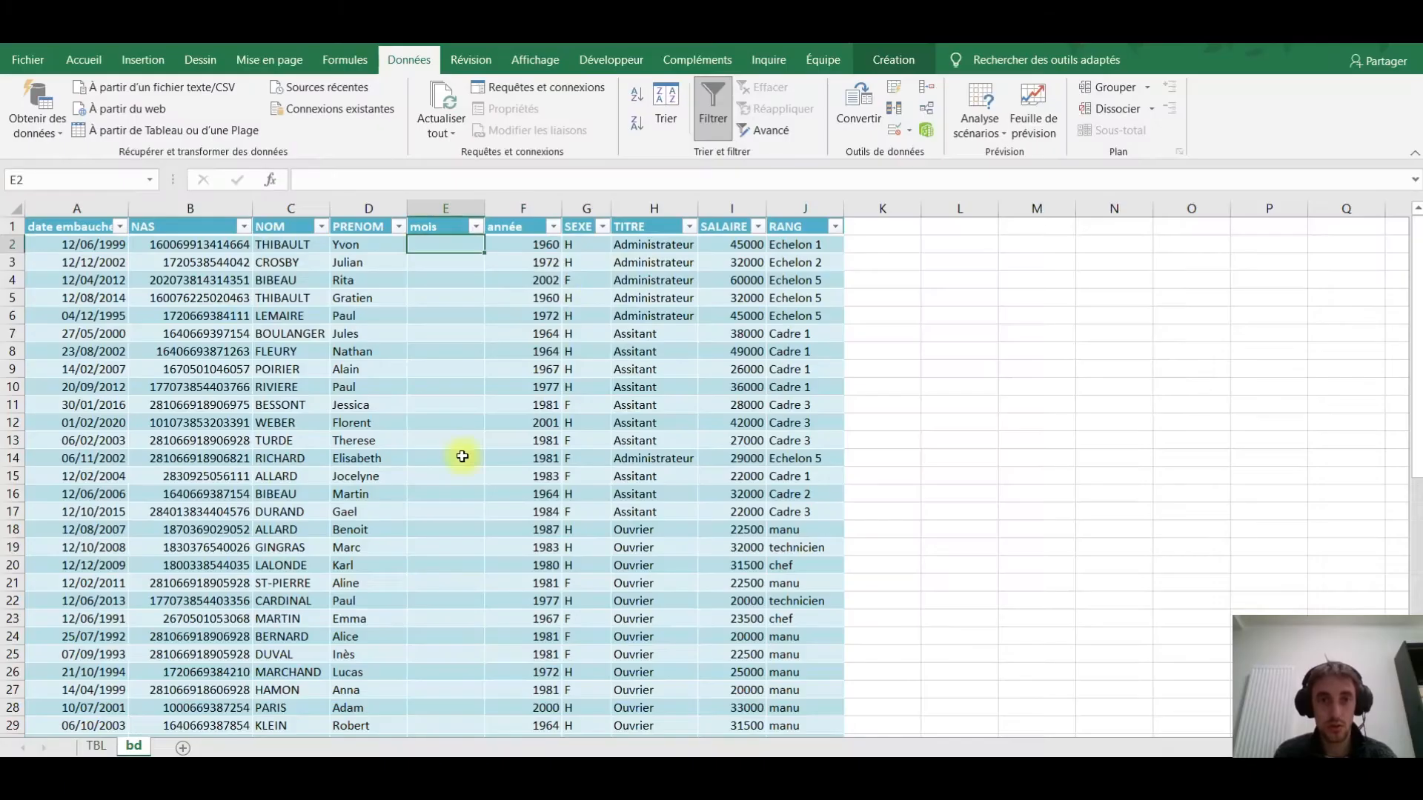
type("=")
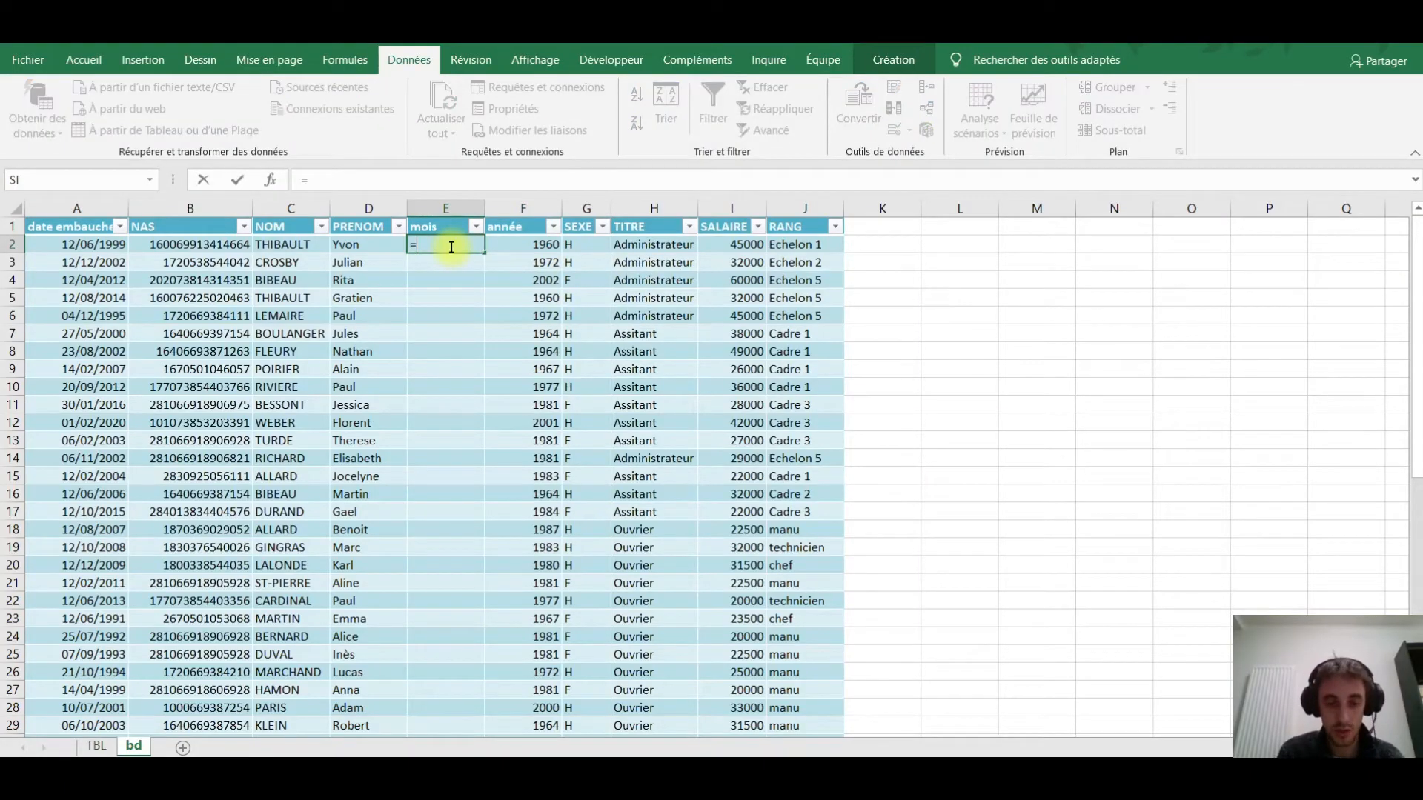
type("st")
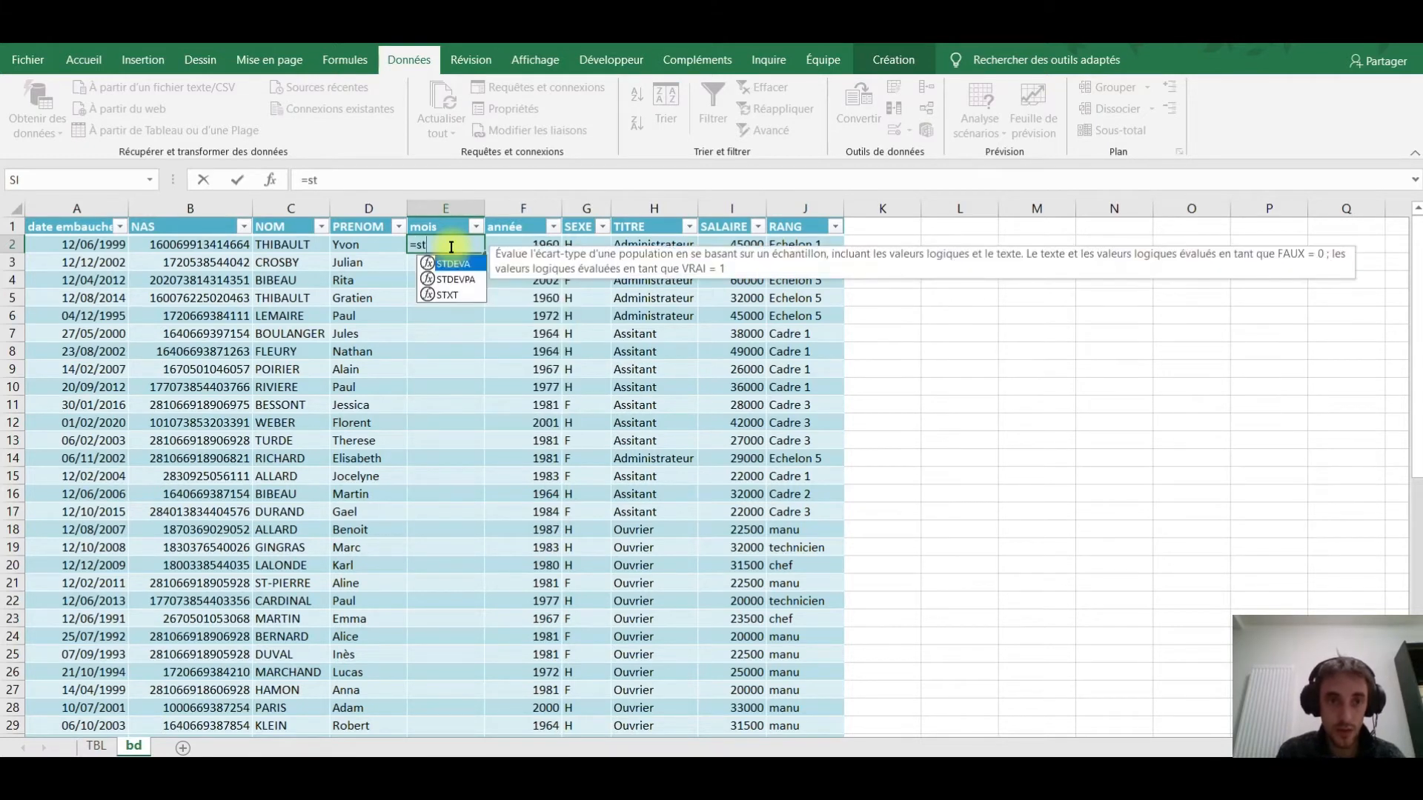
double_click(447, 293)
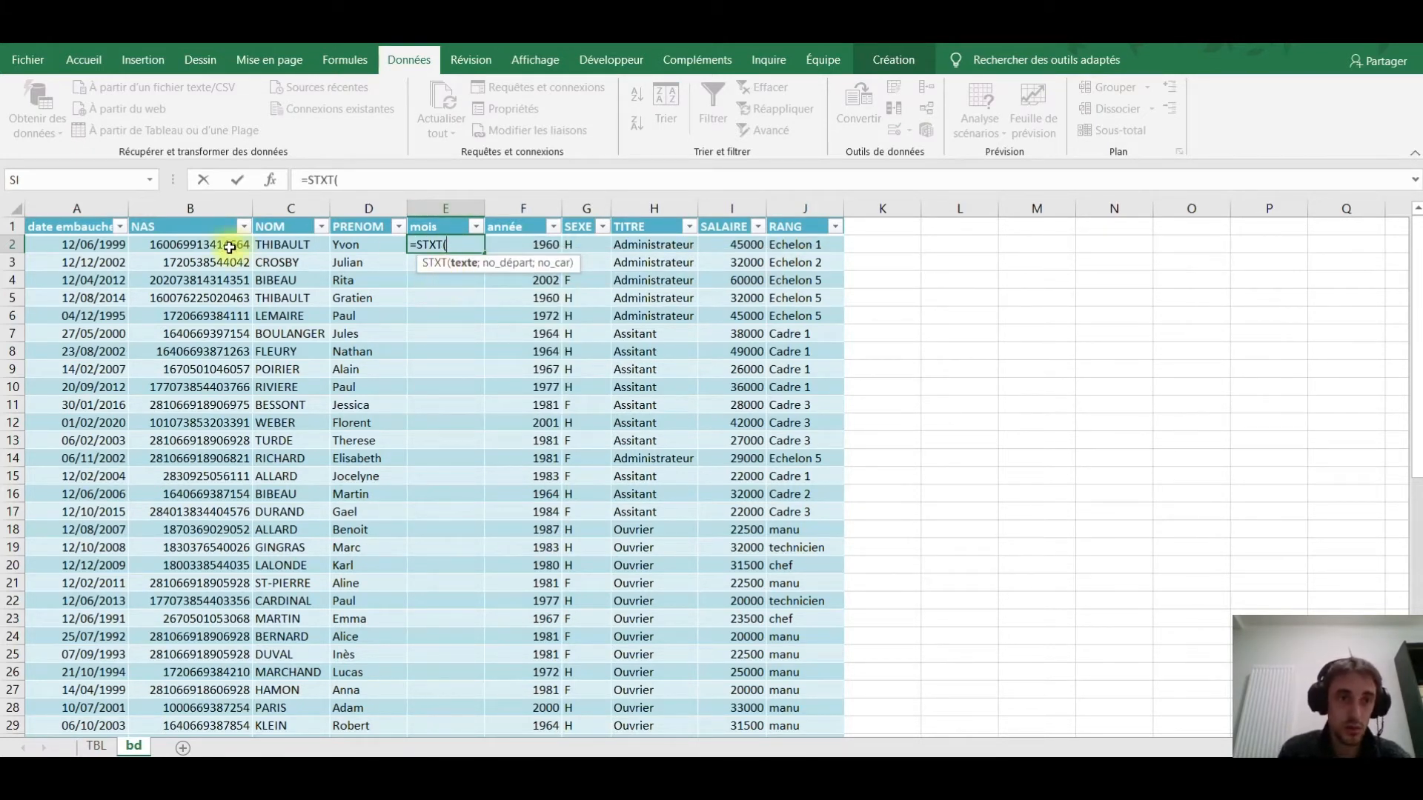
left_click(222, 245)
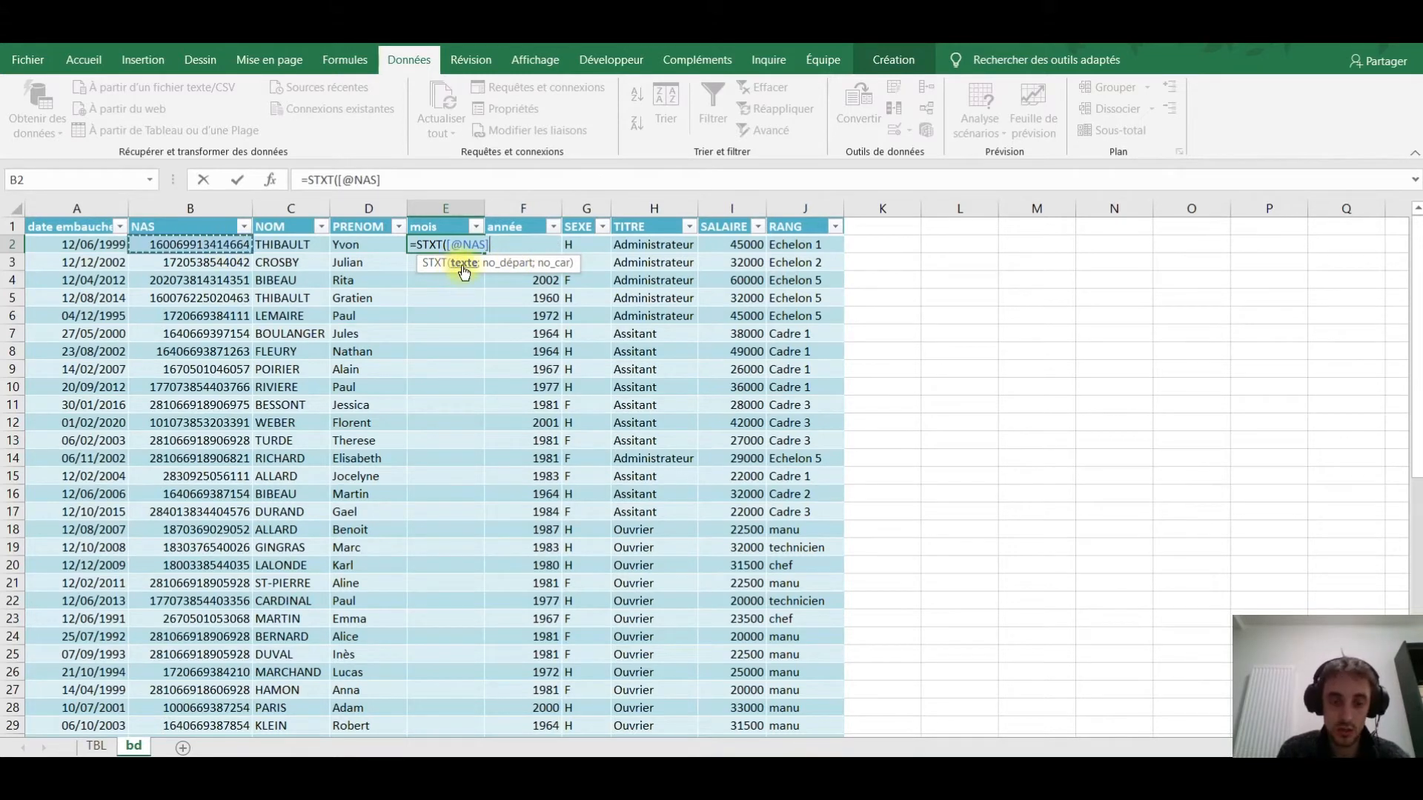
type(";")
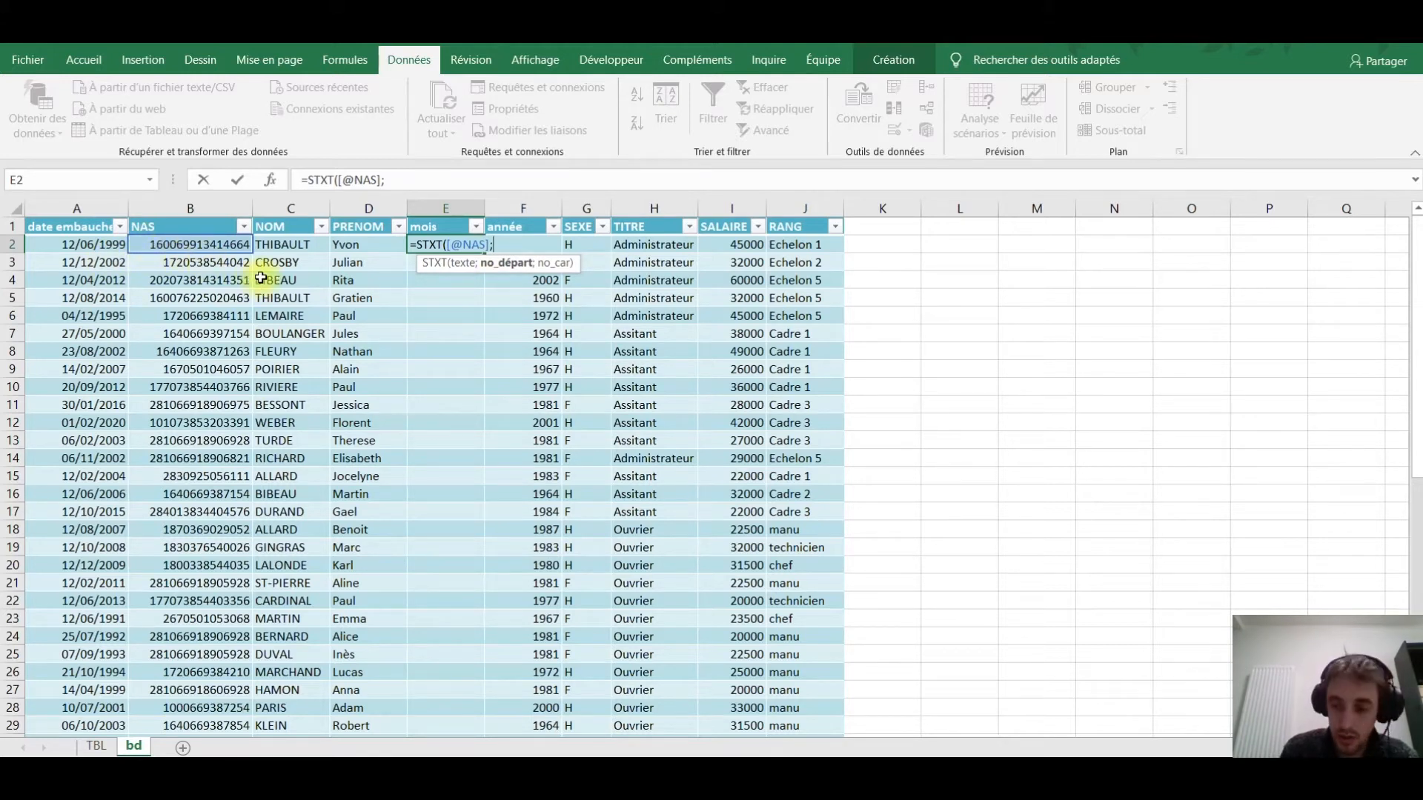
type("4")
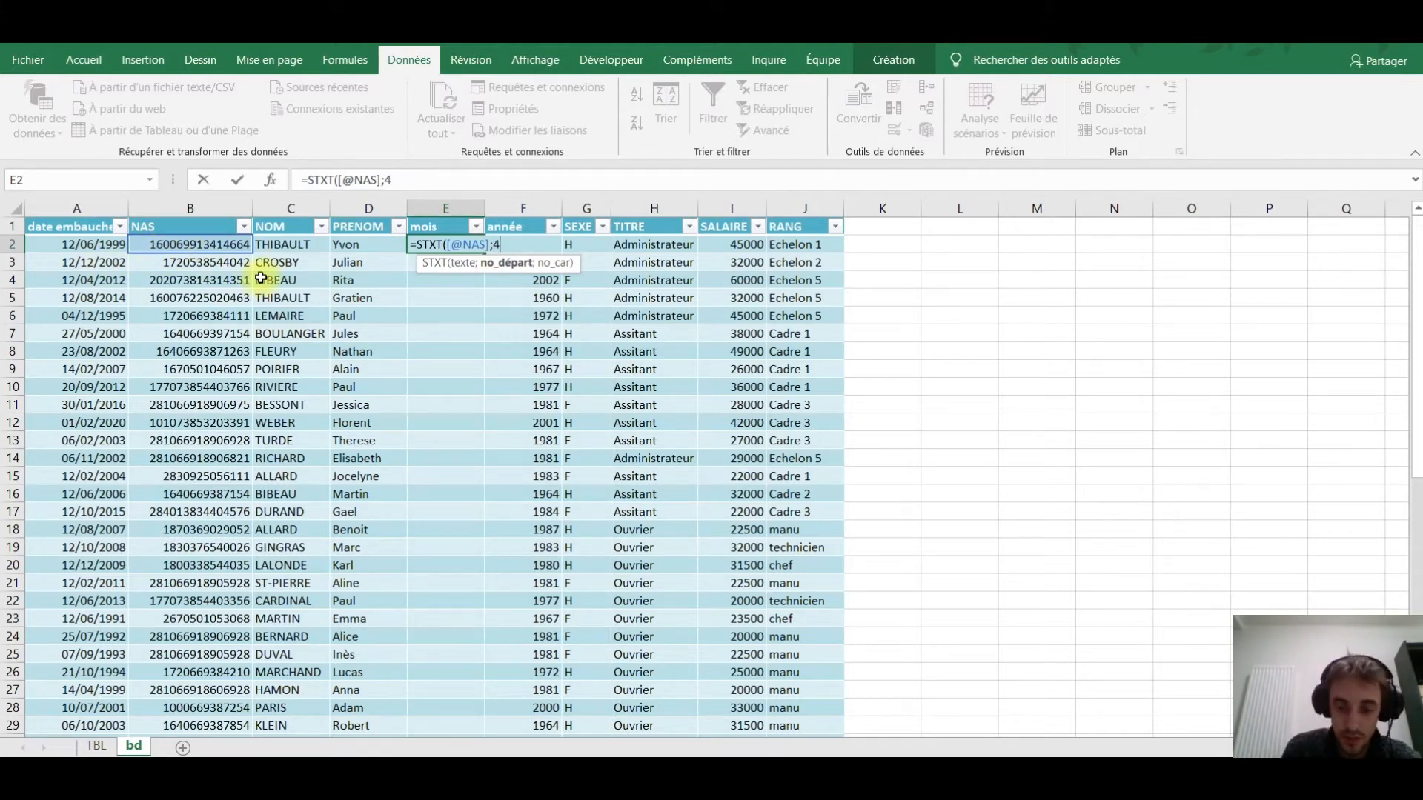
type(";")
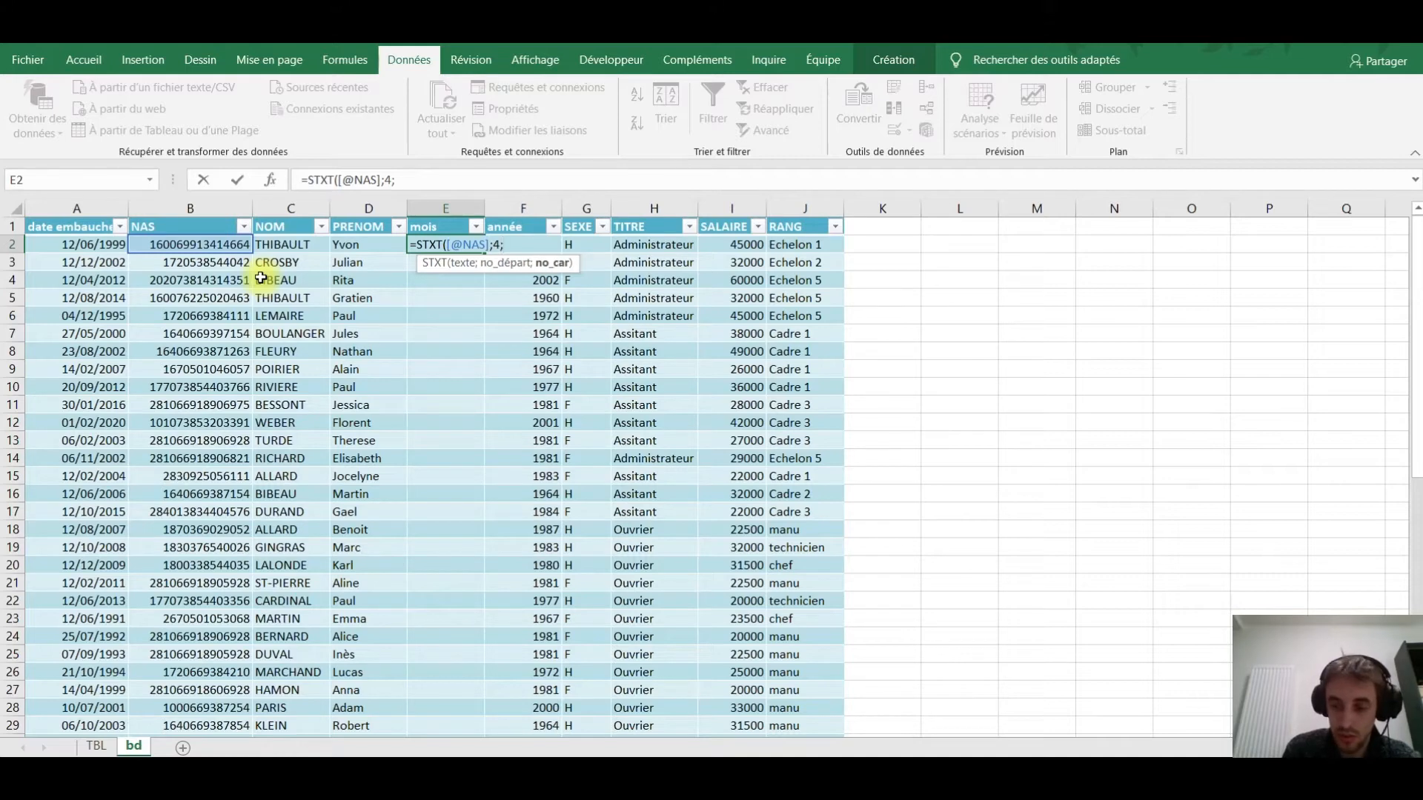
type("2")
key("Return")
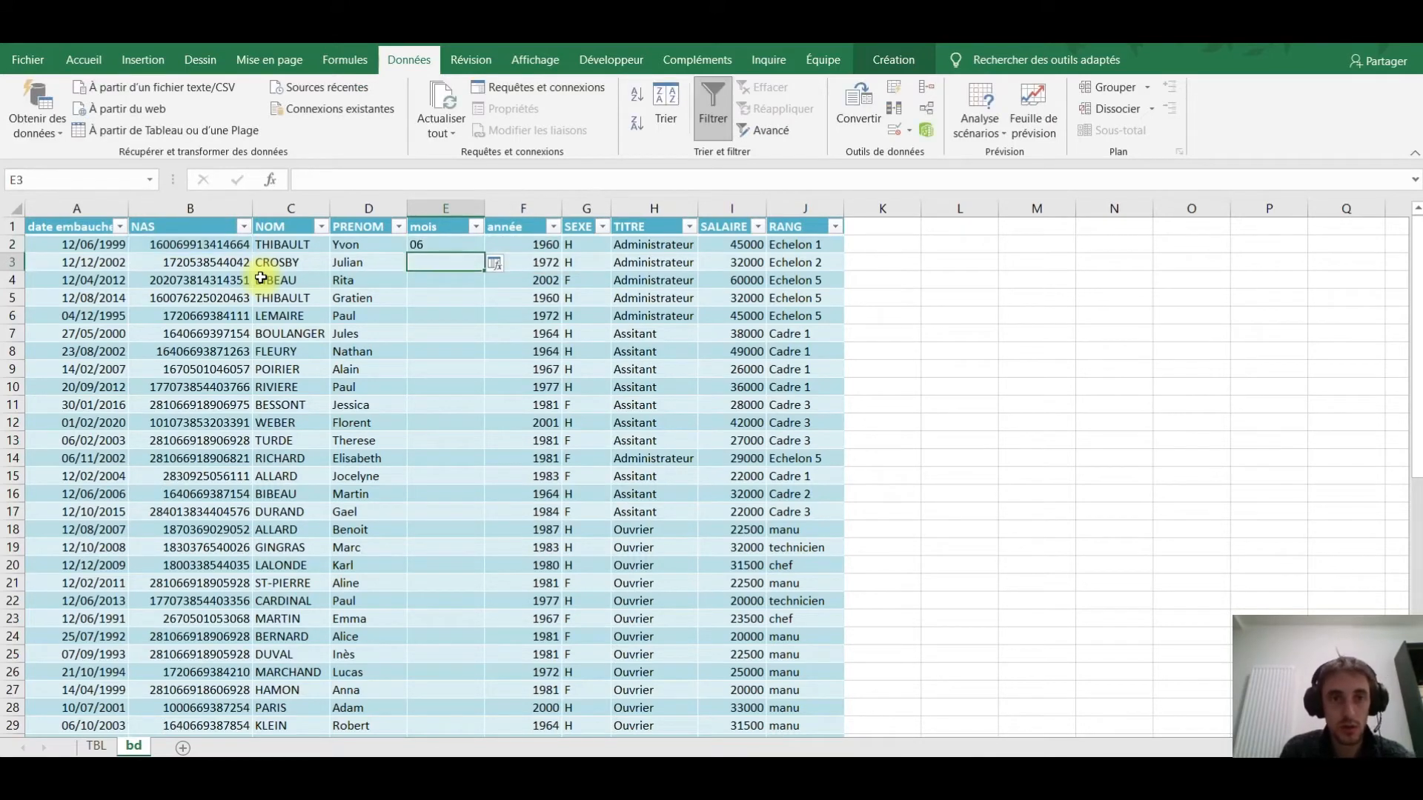
left_click(472, 242)
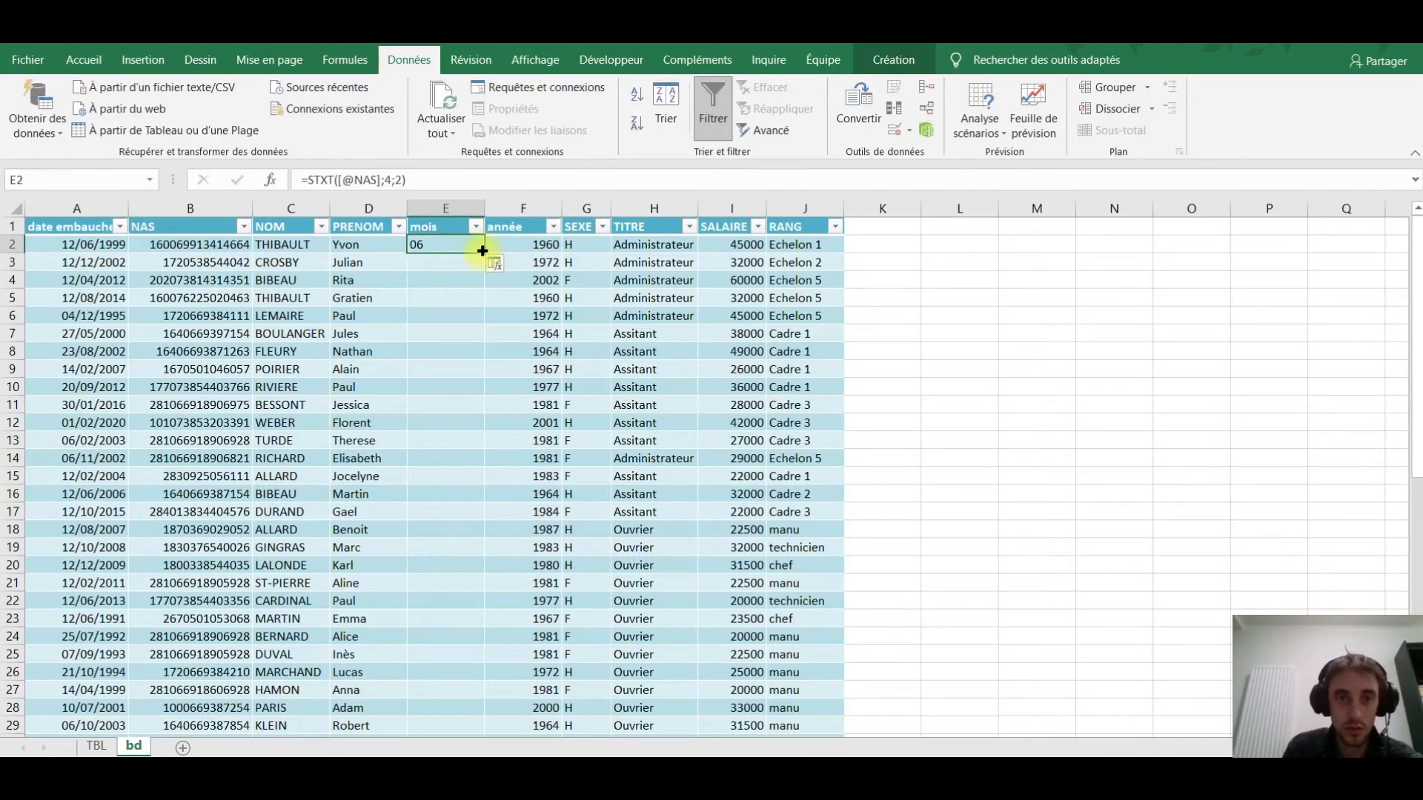
double_click(482, 251)
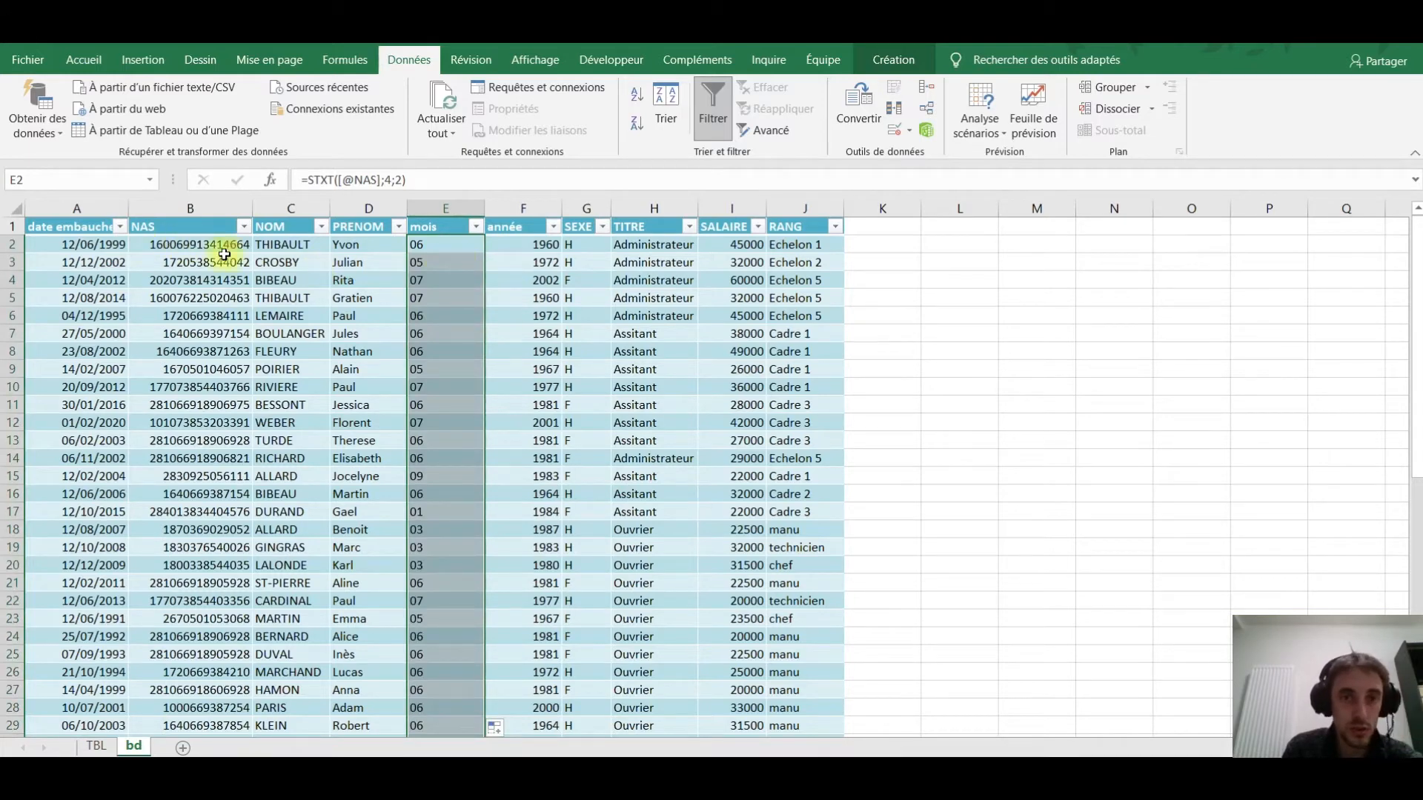
Insert a new table column before the mois column and name its header "date".
left_click(443, 212)
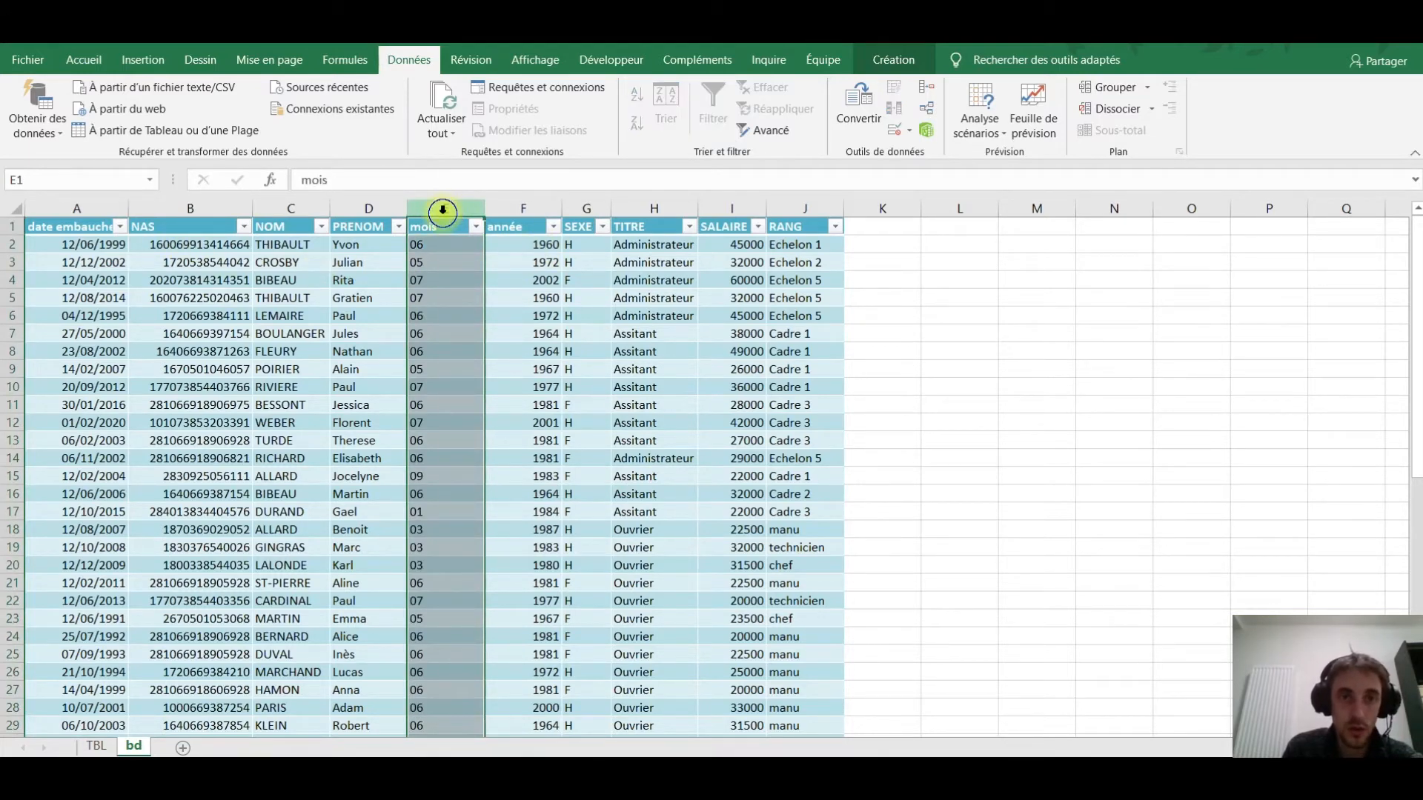
right_click(442, 212)
left_click(506, 343)
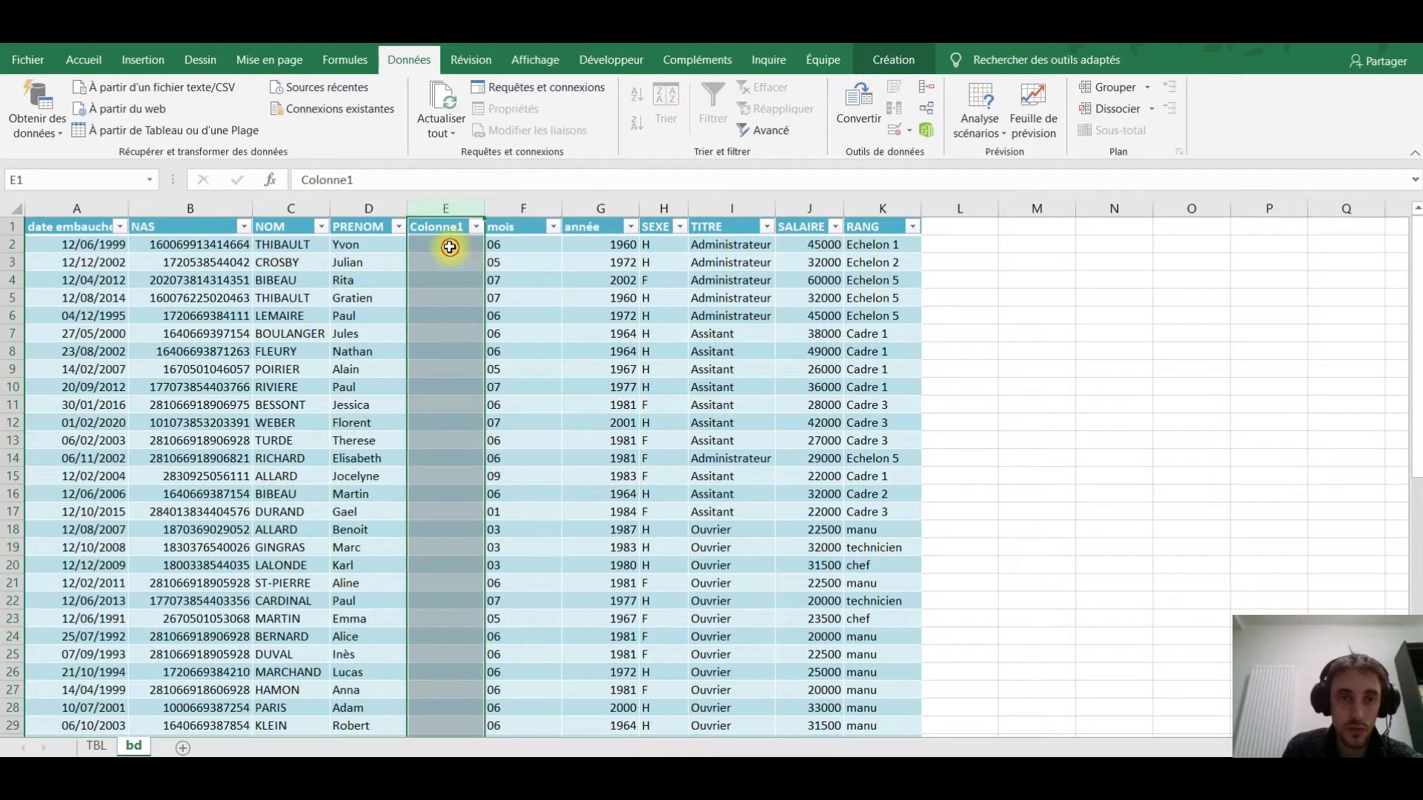
left_click(446, 248)
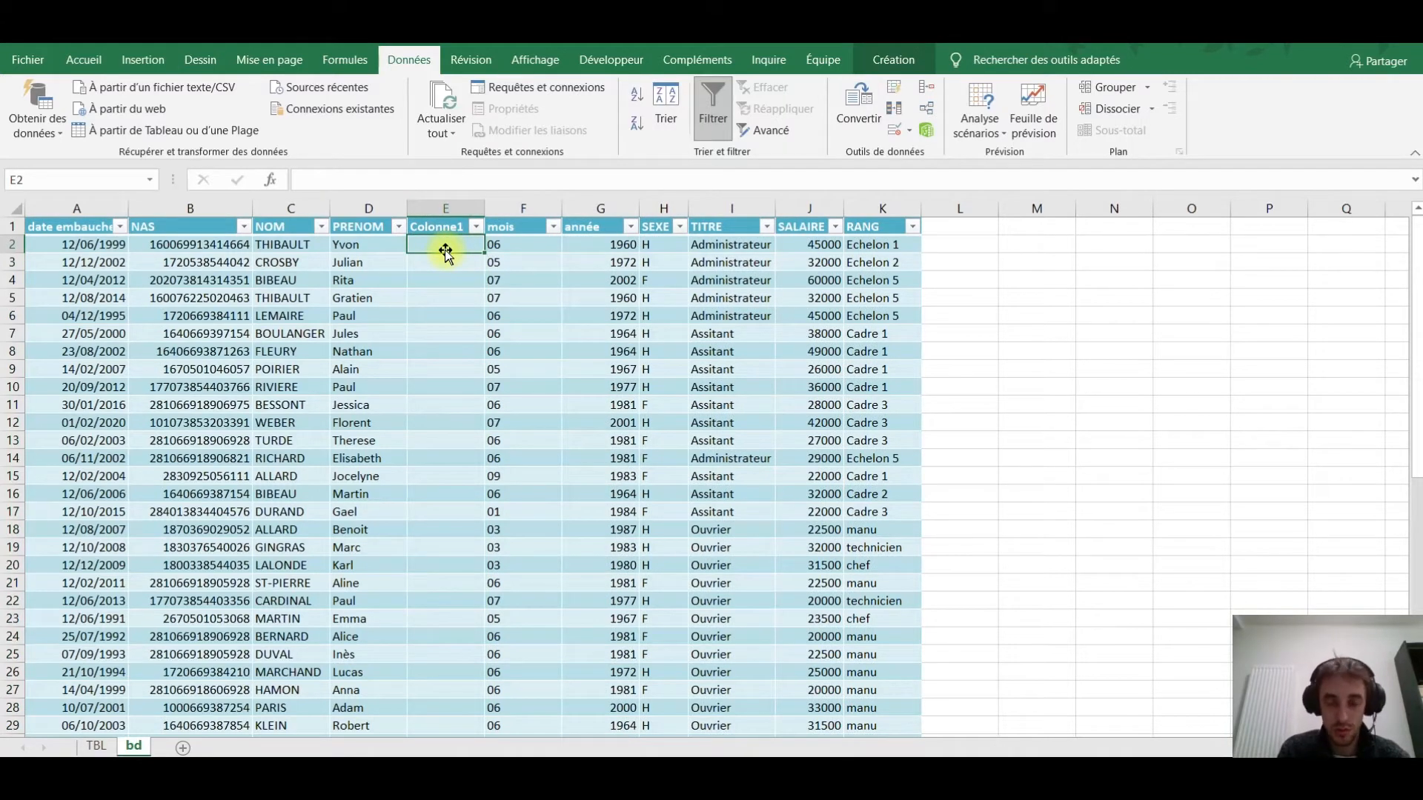
key("Up")
type("date")
key("Return")
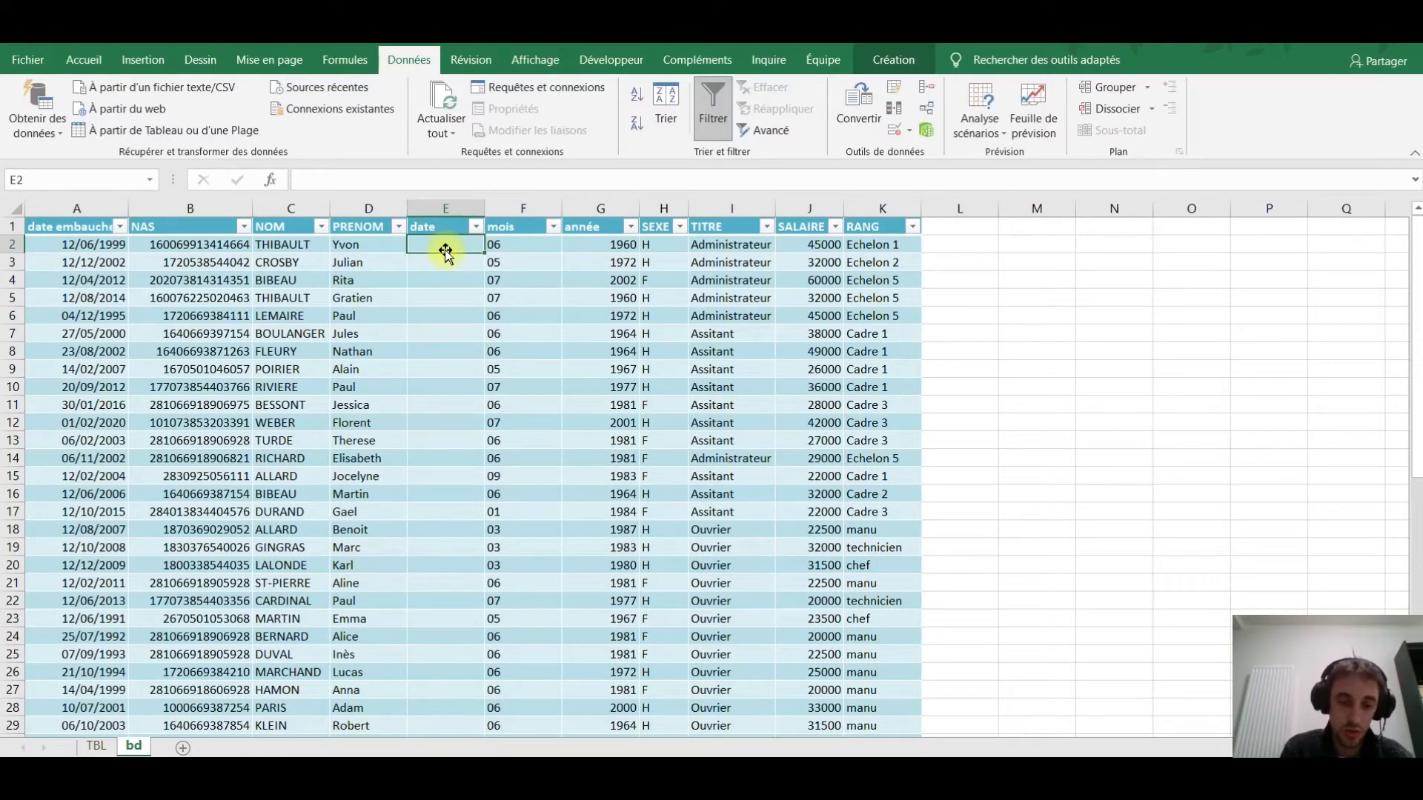
type("=")
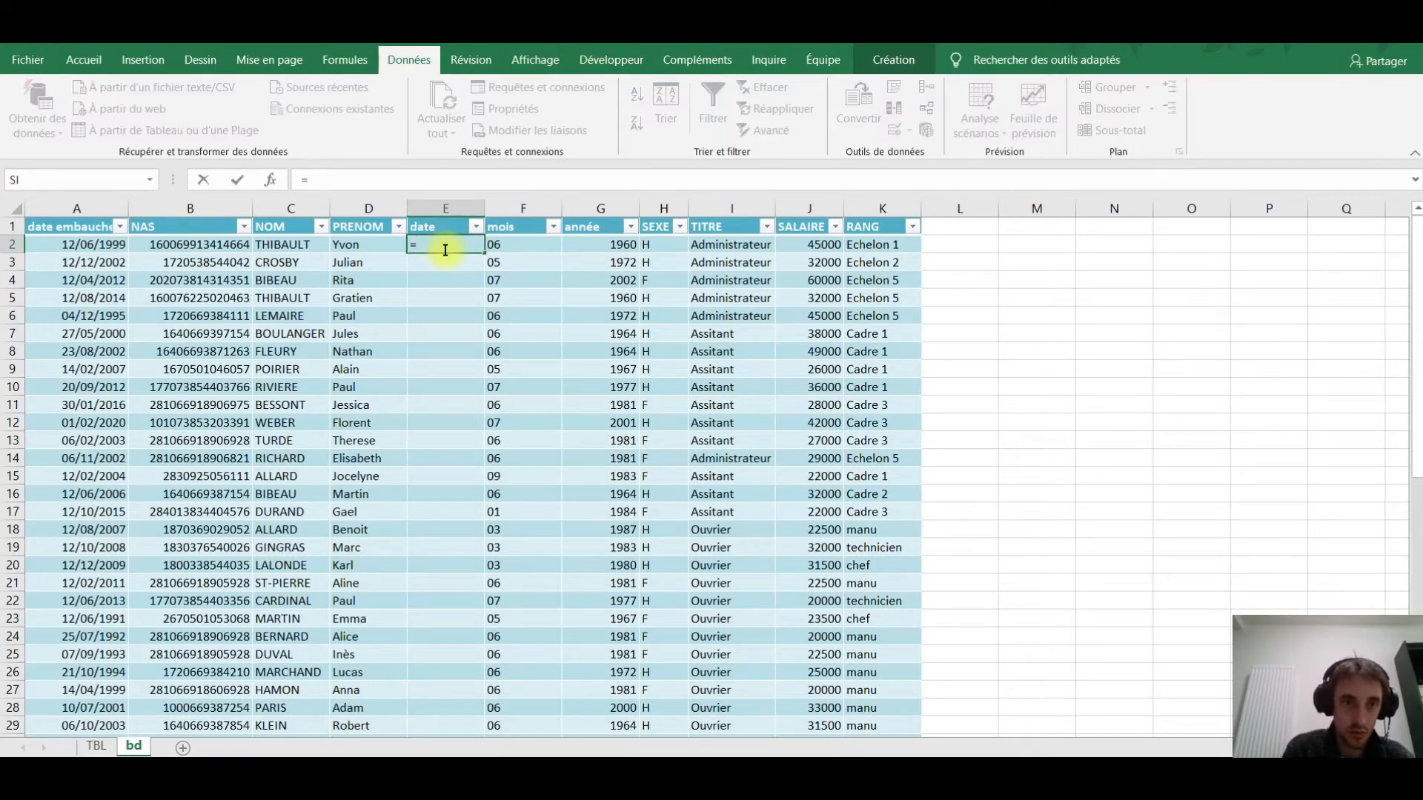
type("date(")
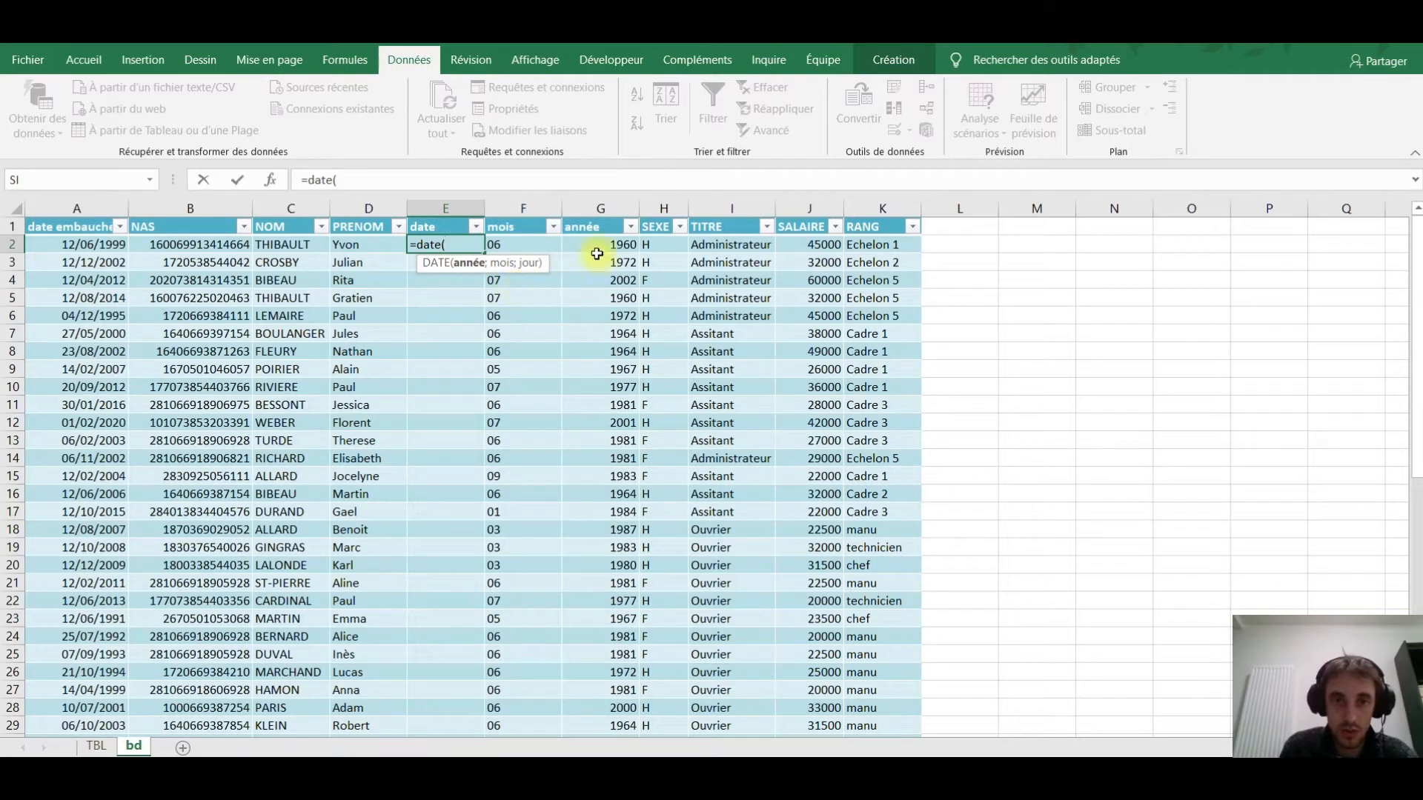
left_click(601, 244)
type(";")
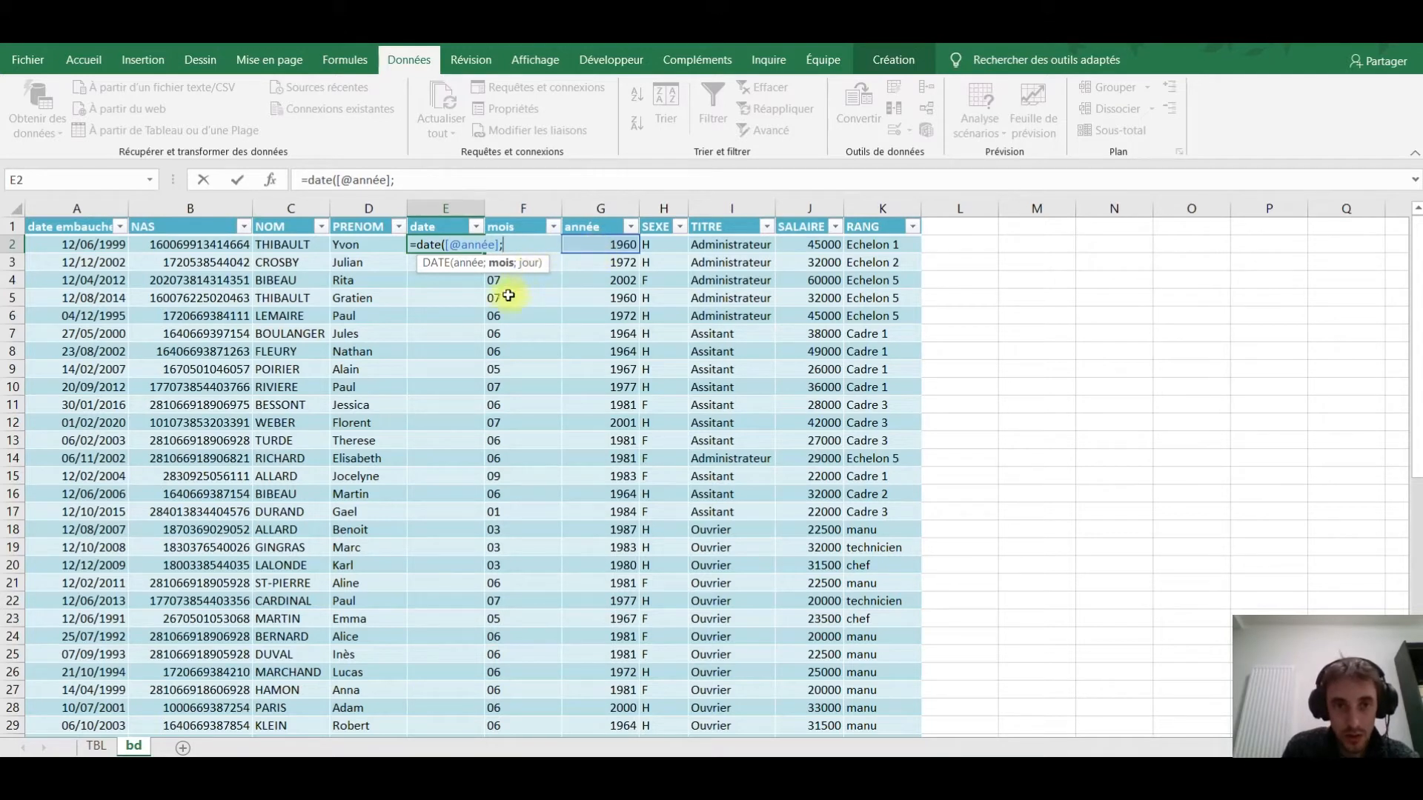
left_click(518, 294)
key("Up")
key("Up")
key("Up")
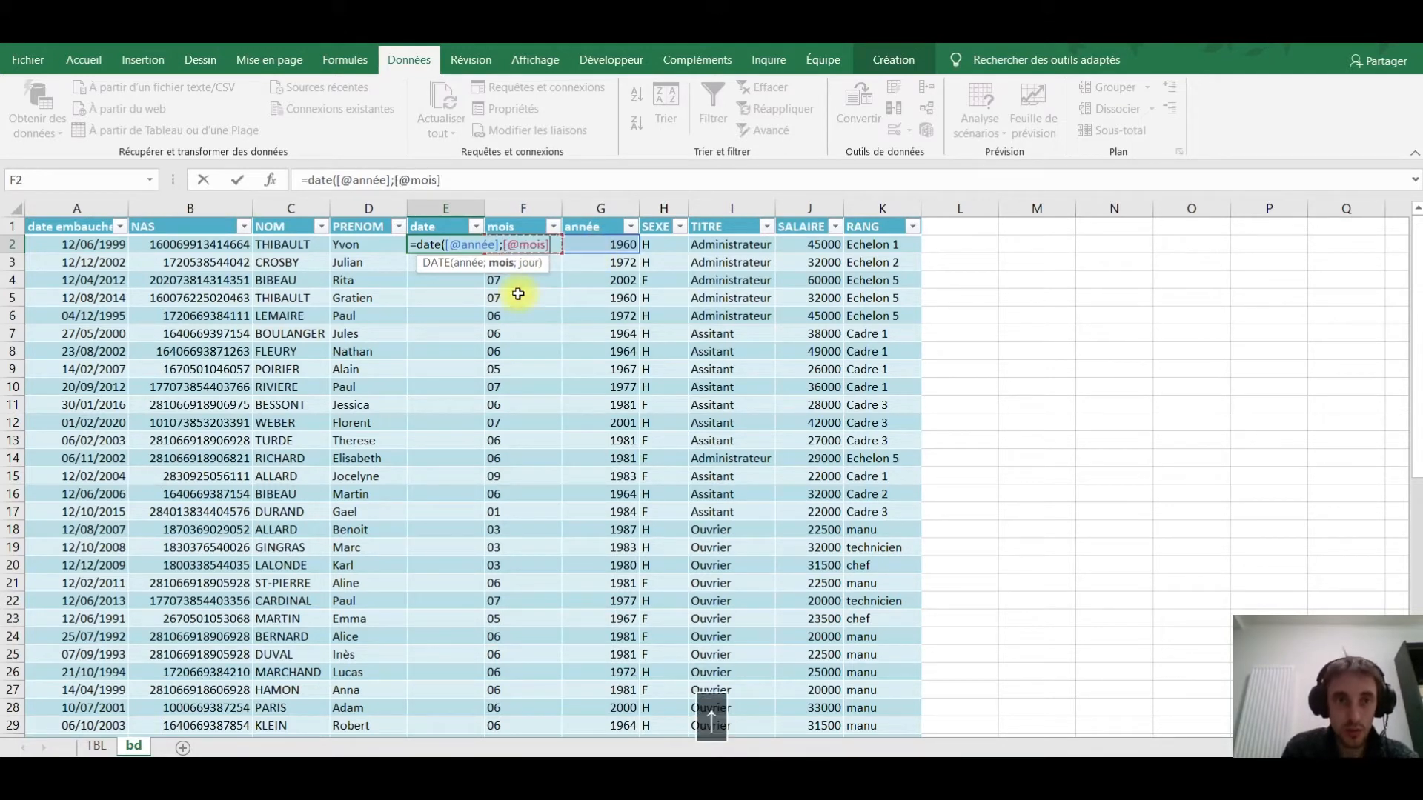
left_click(452, 177)
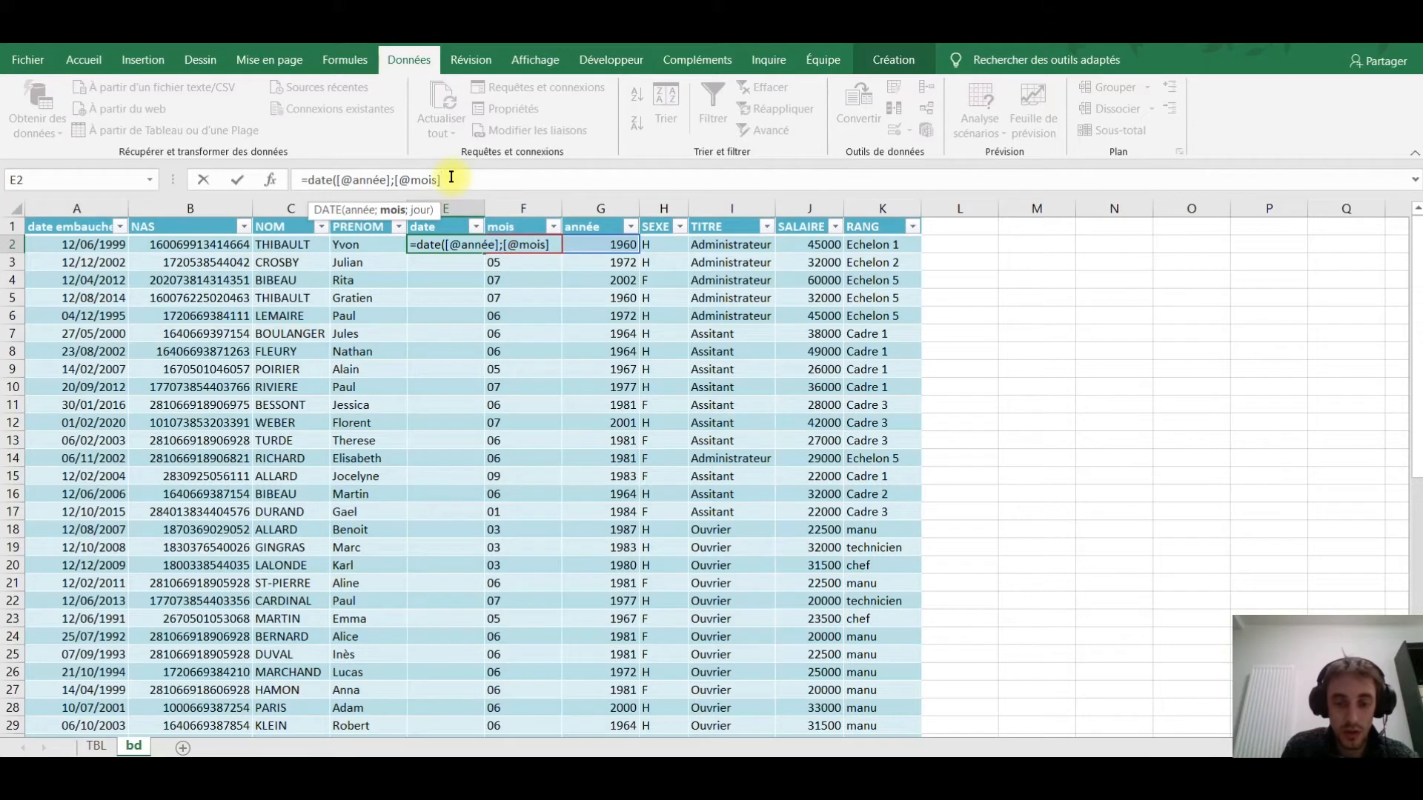
type(";01")
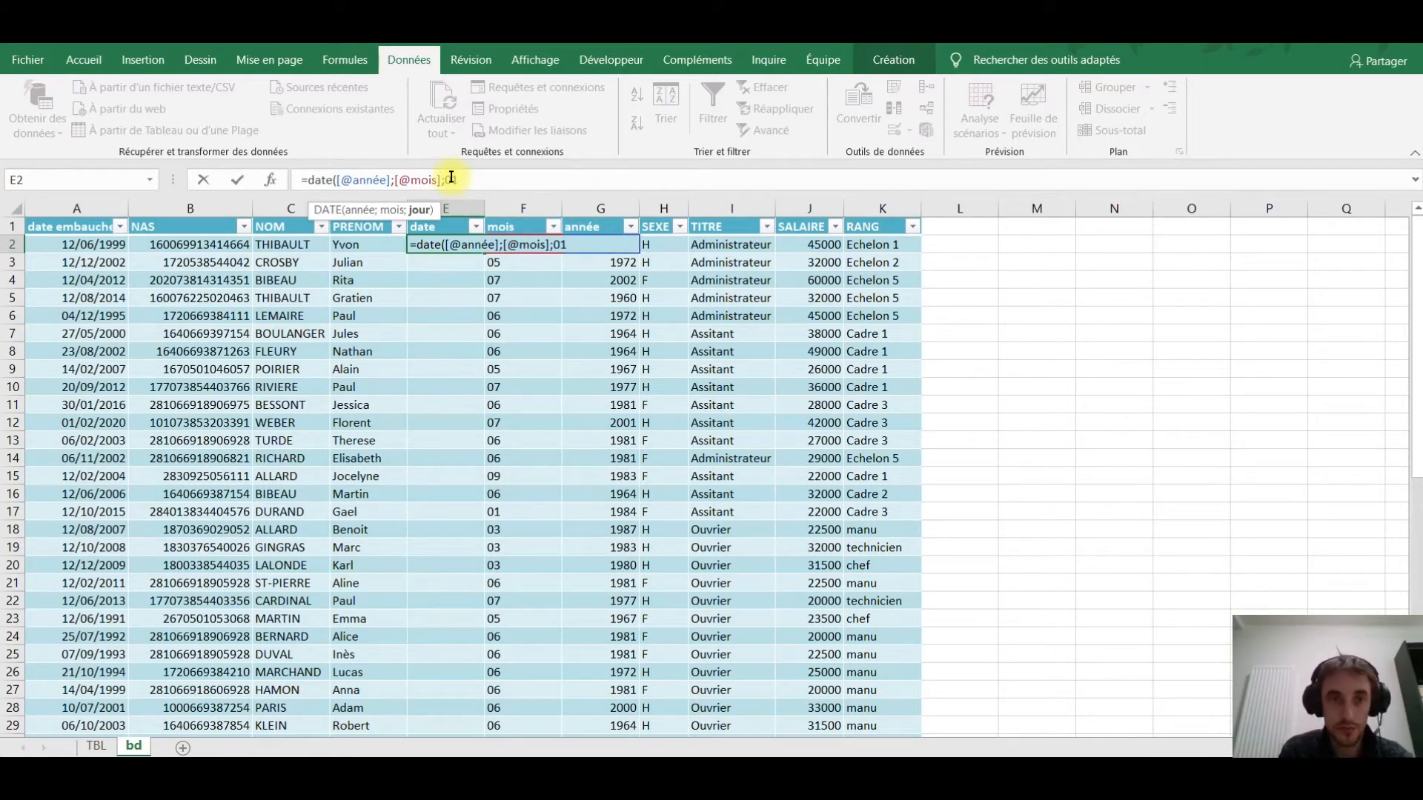
type(")")
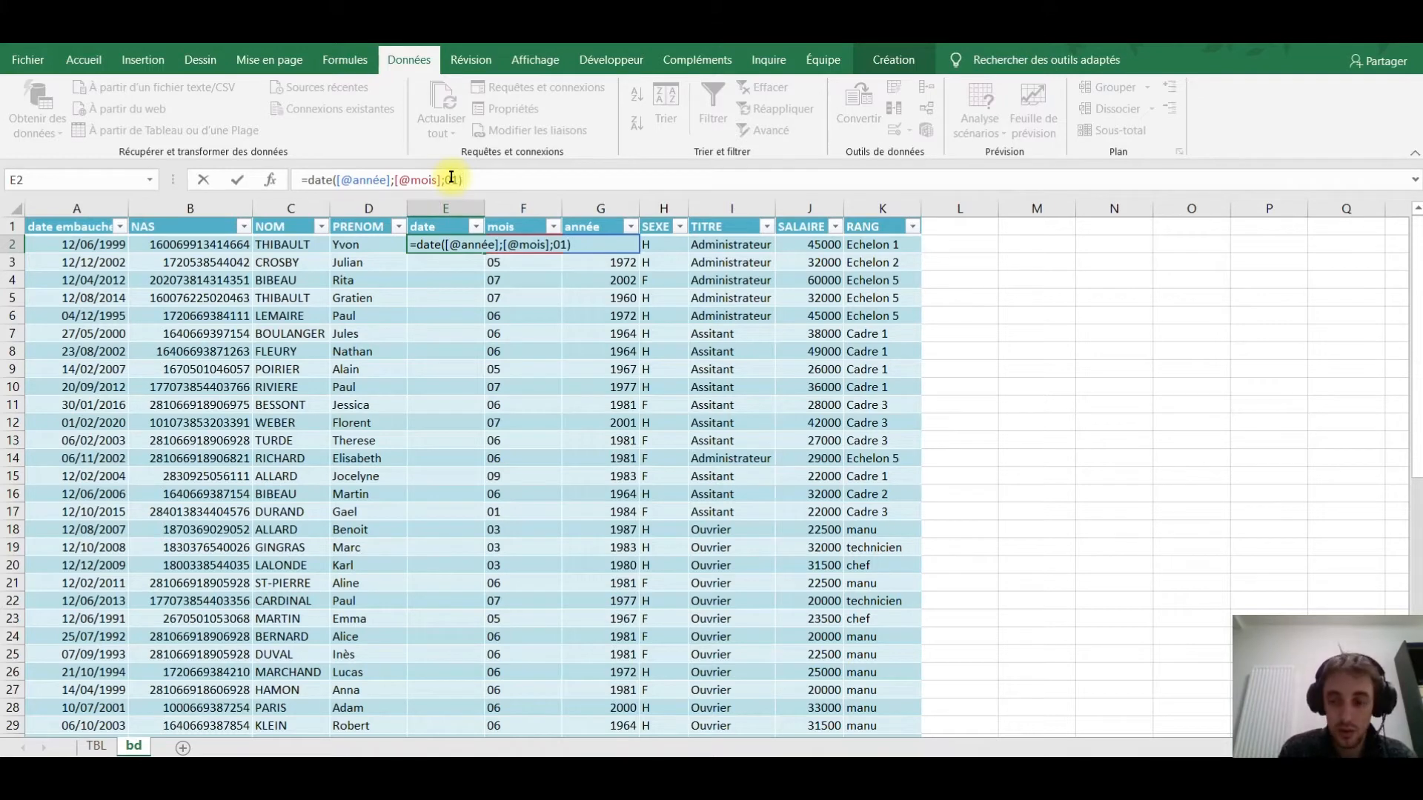
key("Return")
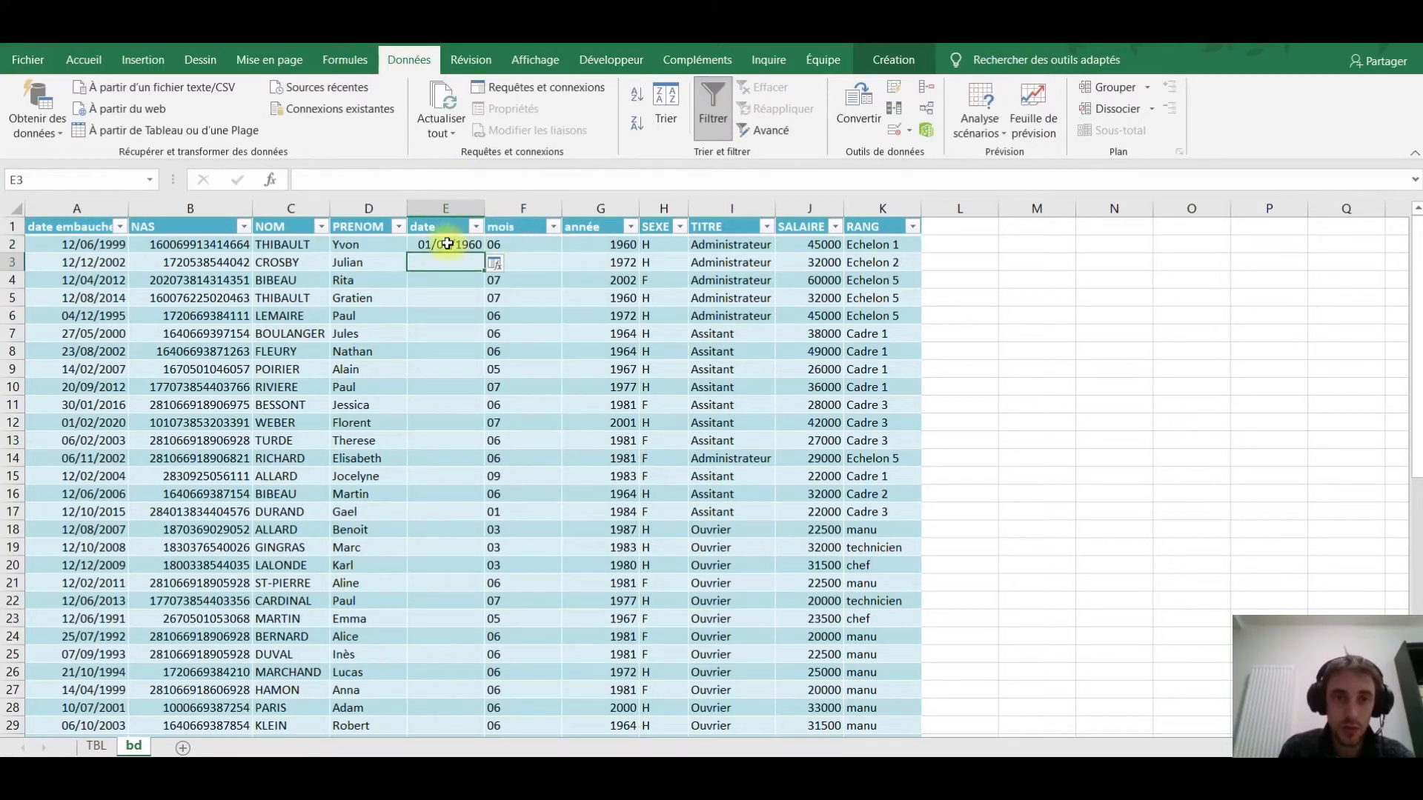
Fill the birth-date formula from E2 down the whole date column.
left_click(447, 245)
left_click_drag(519, 244, 546, 352)
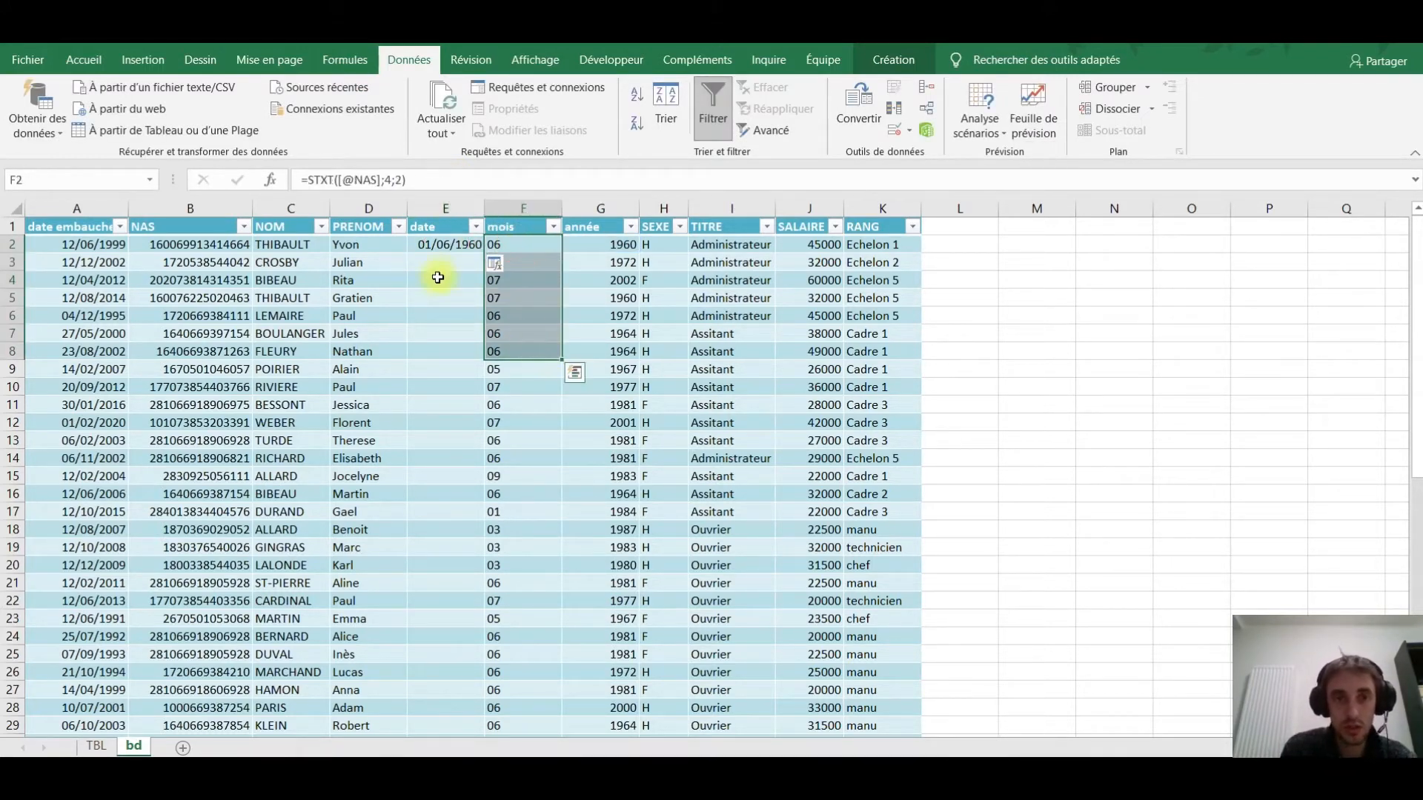
left_click(447, 252)
double_click(482, 253)
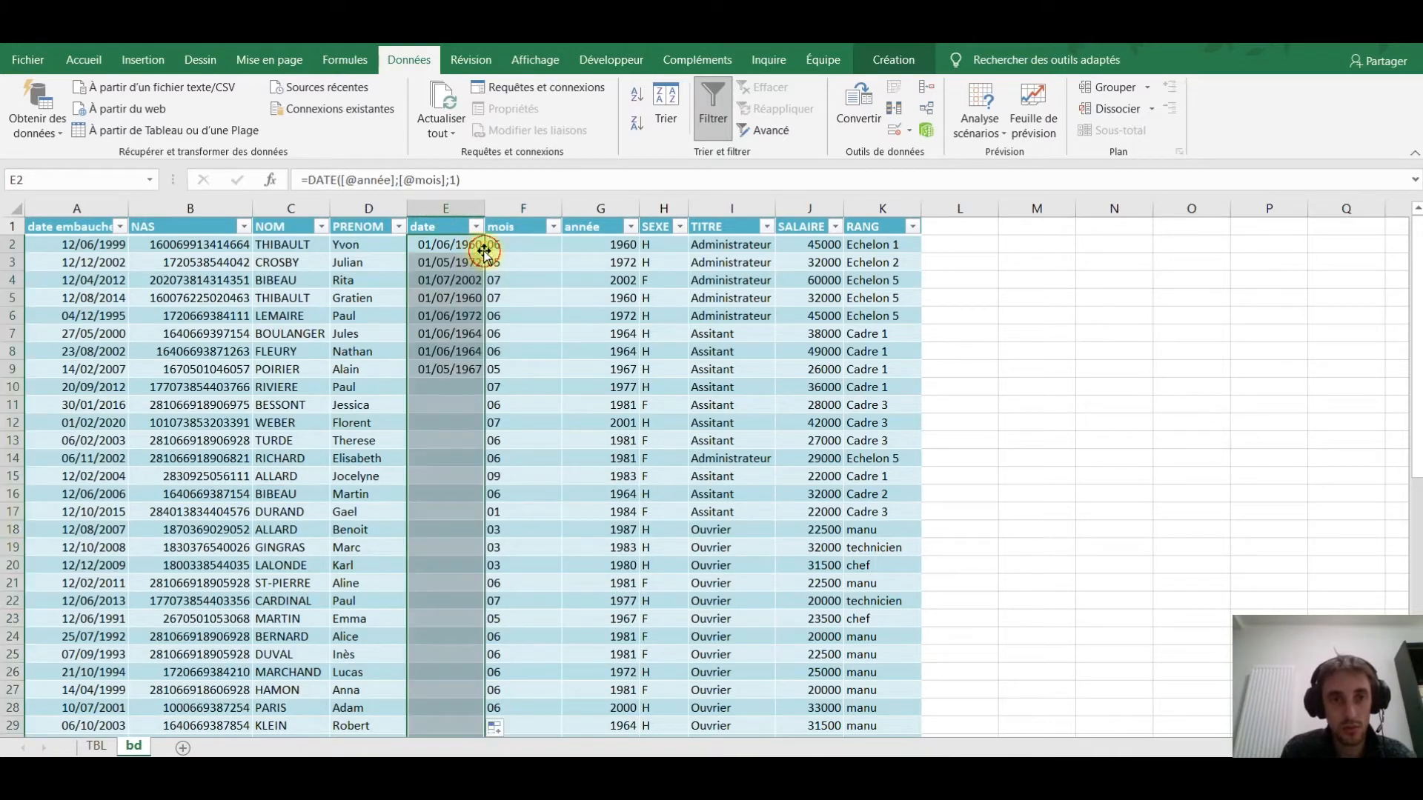
Insert a new table column before the date column and name its header "Age".
left_click(429, 210)
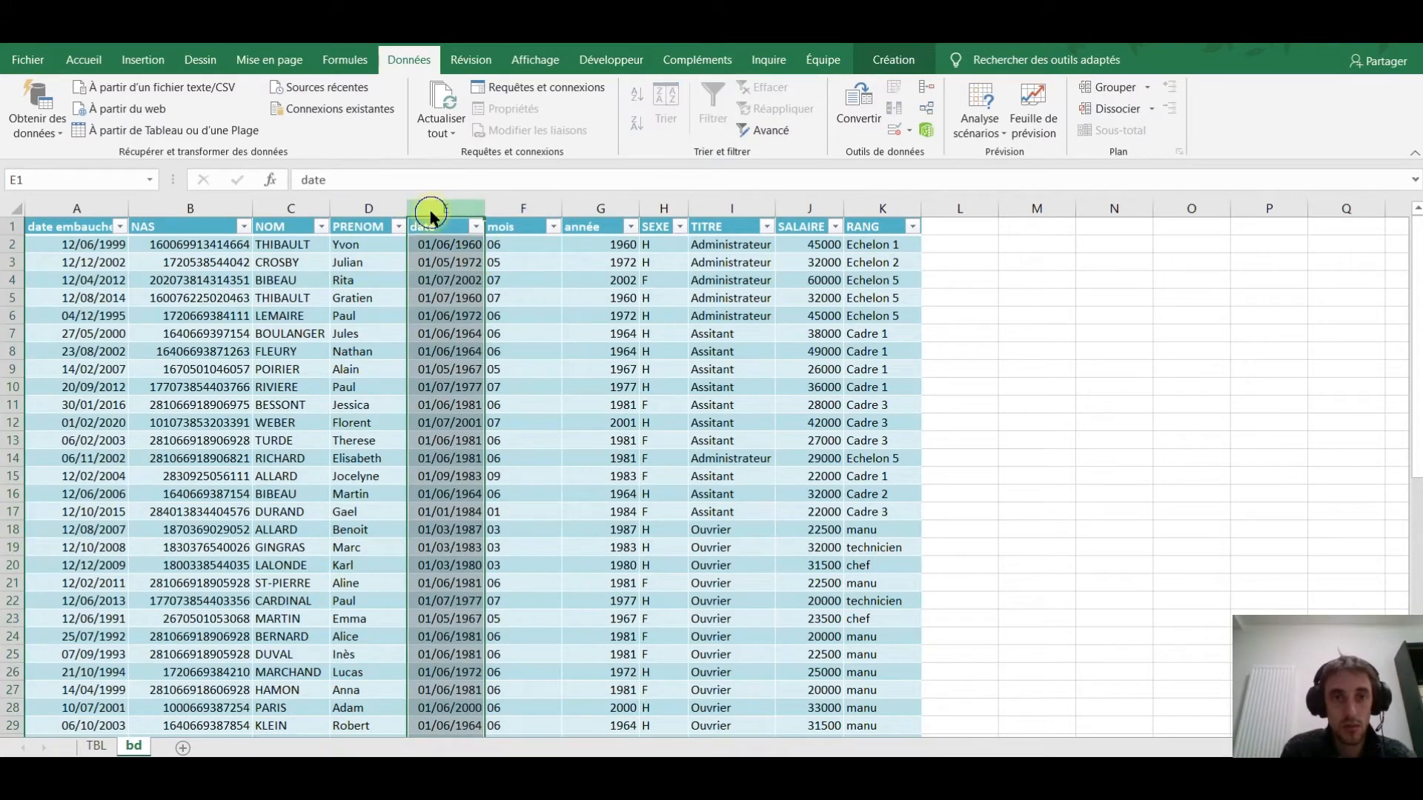
right_click(434, 213)
left_click(520, 342)
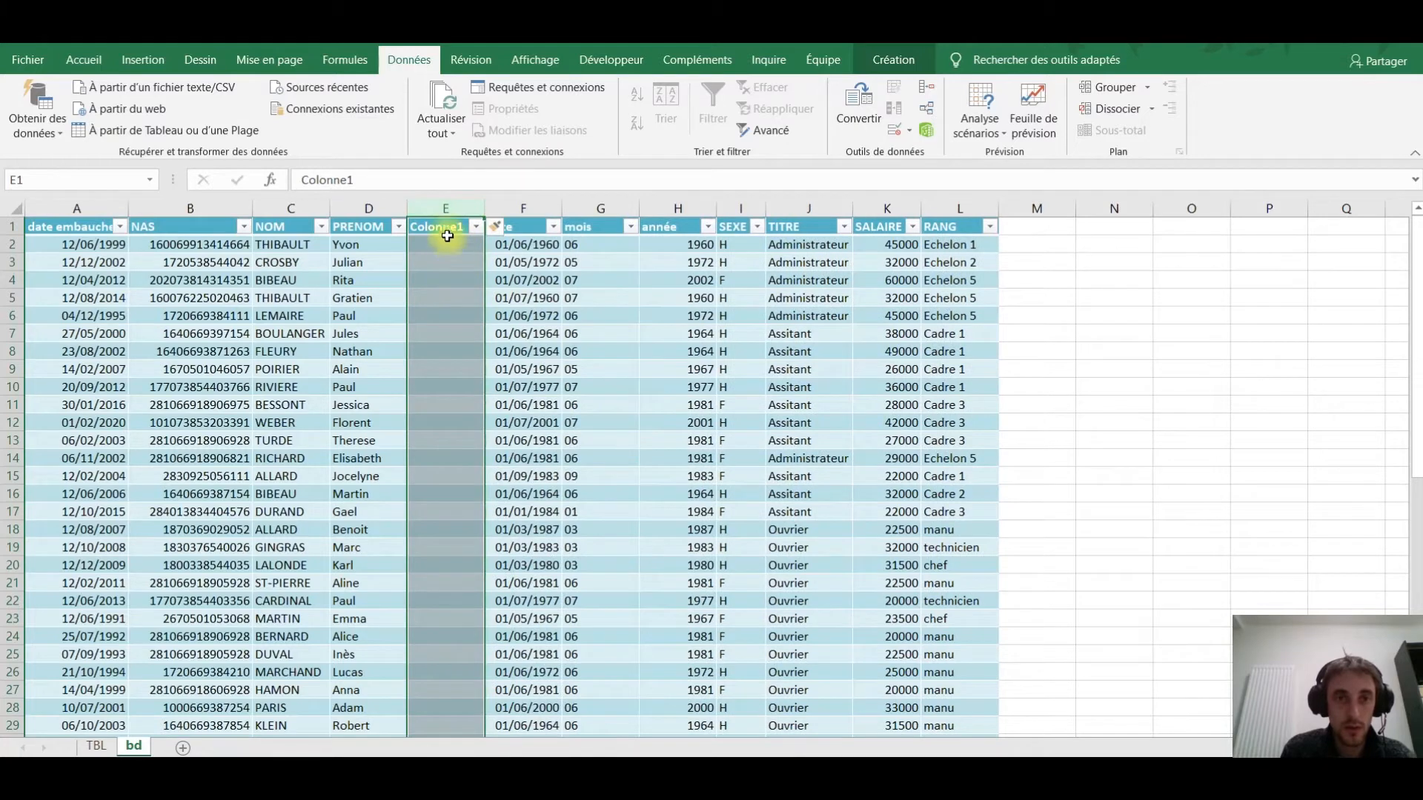
left_click(442, 229)
type("Age")
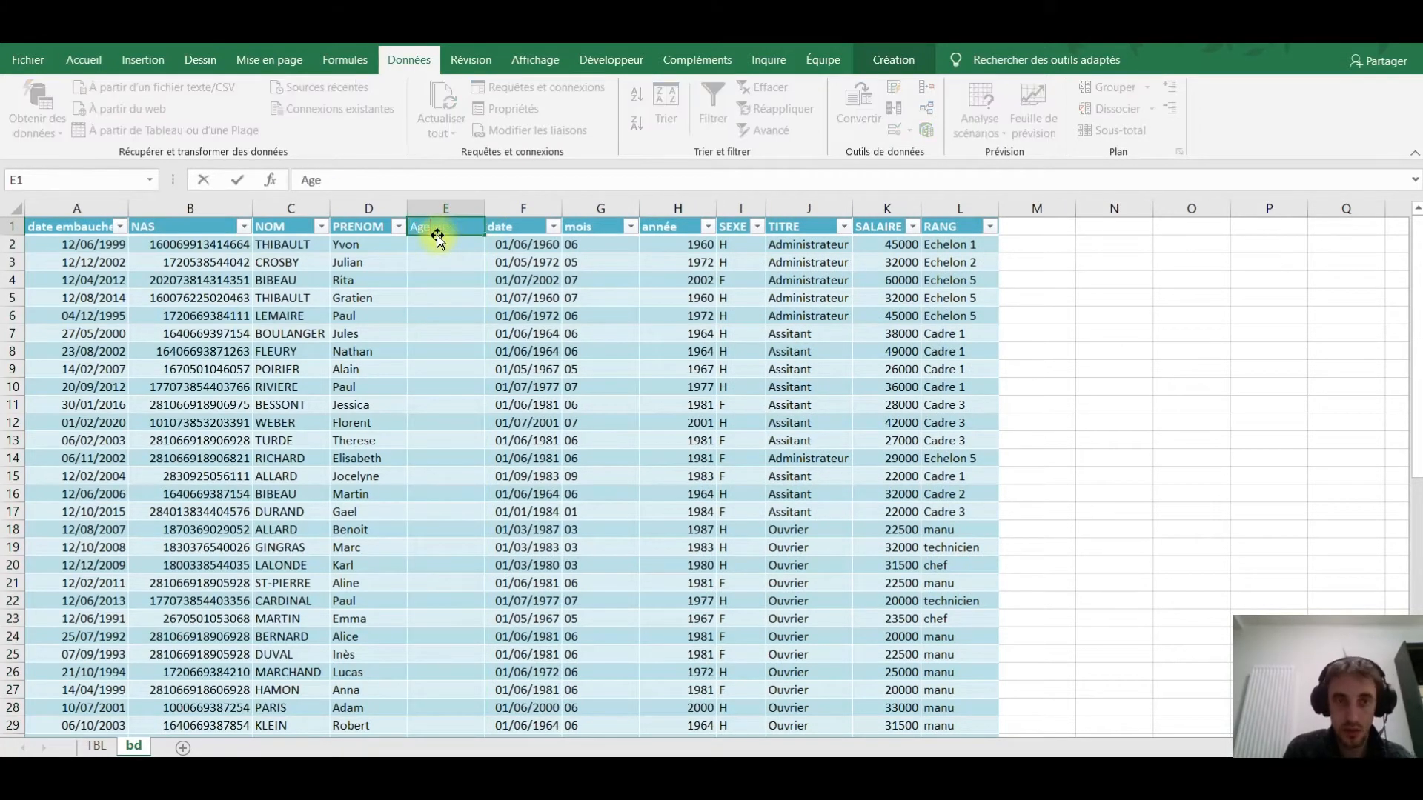
key("Return")
type("Datedif(")
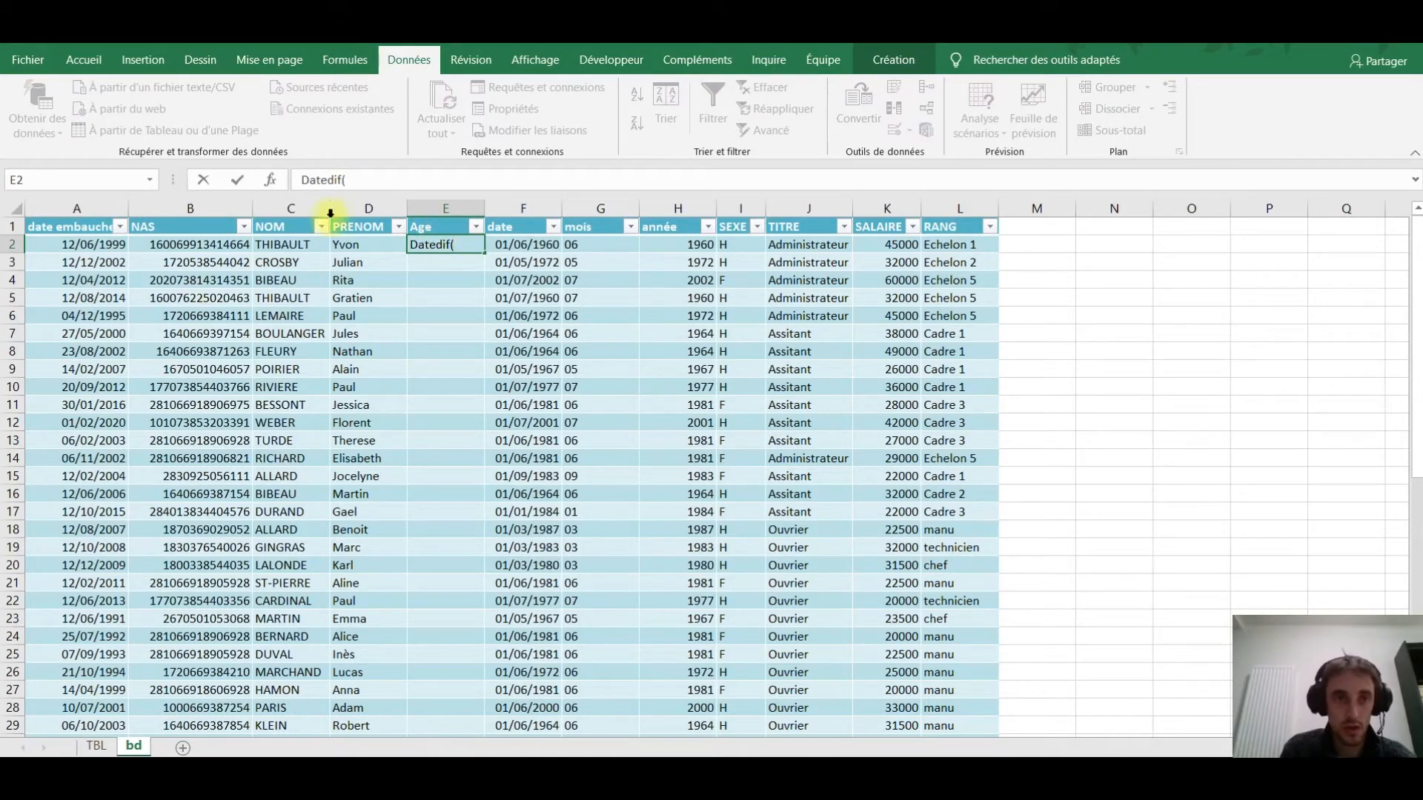
type("=")
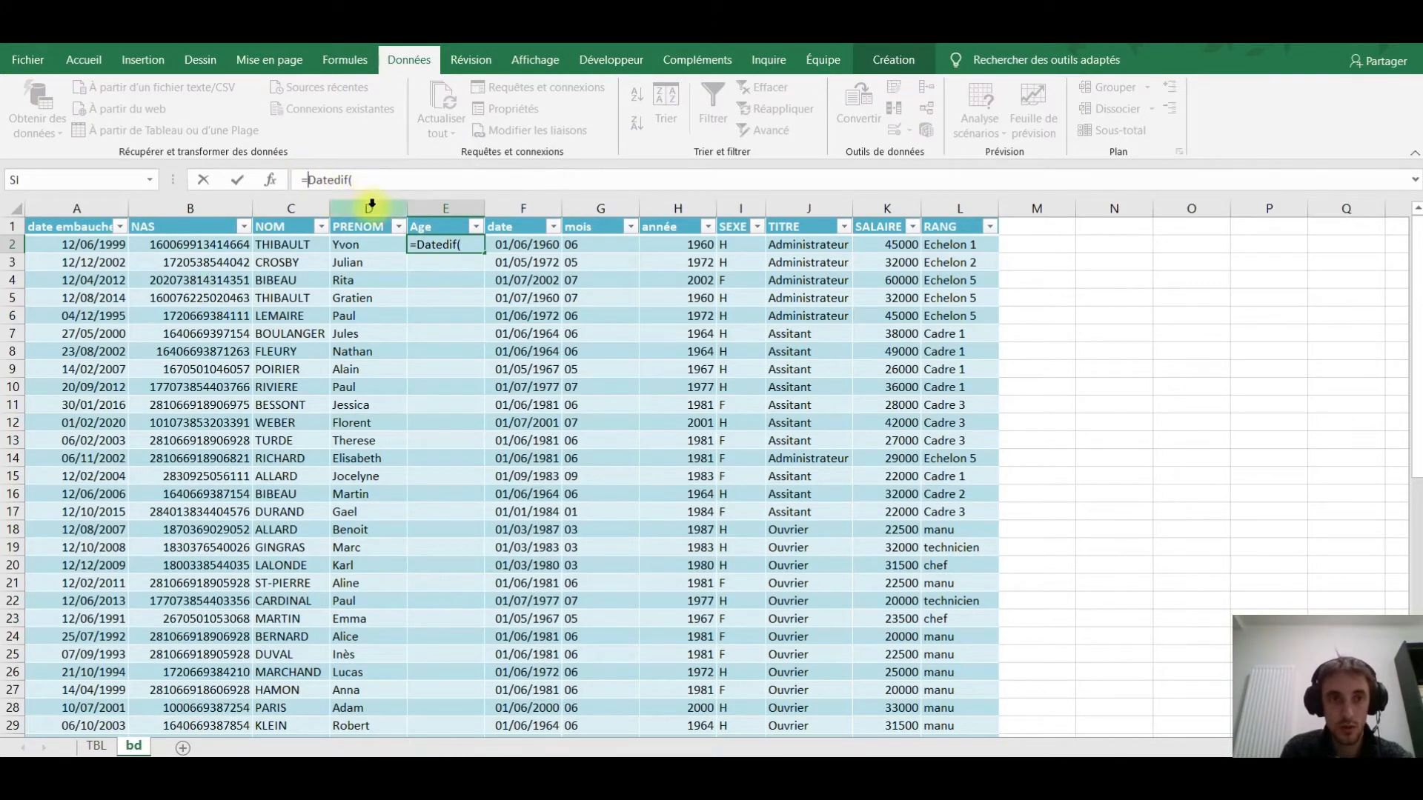
left_click(363, 179)
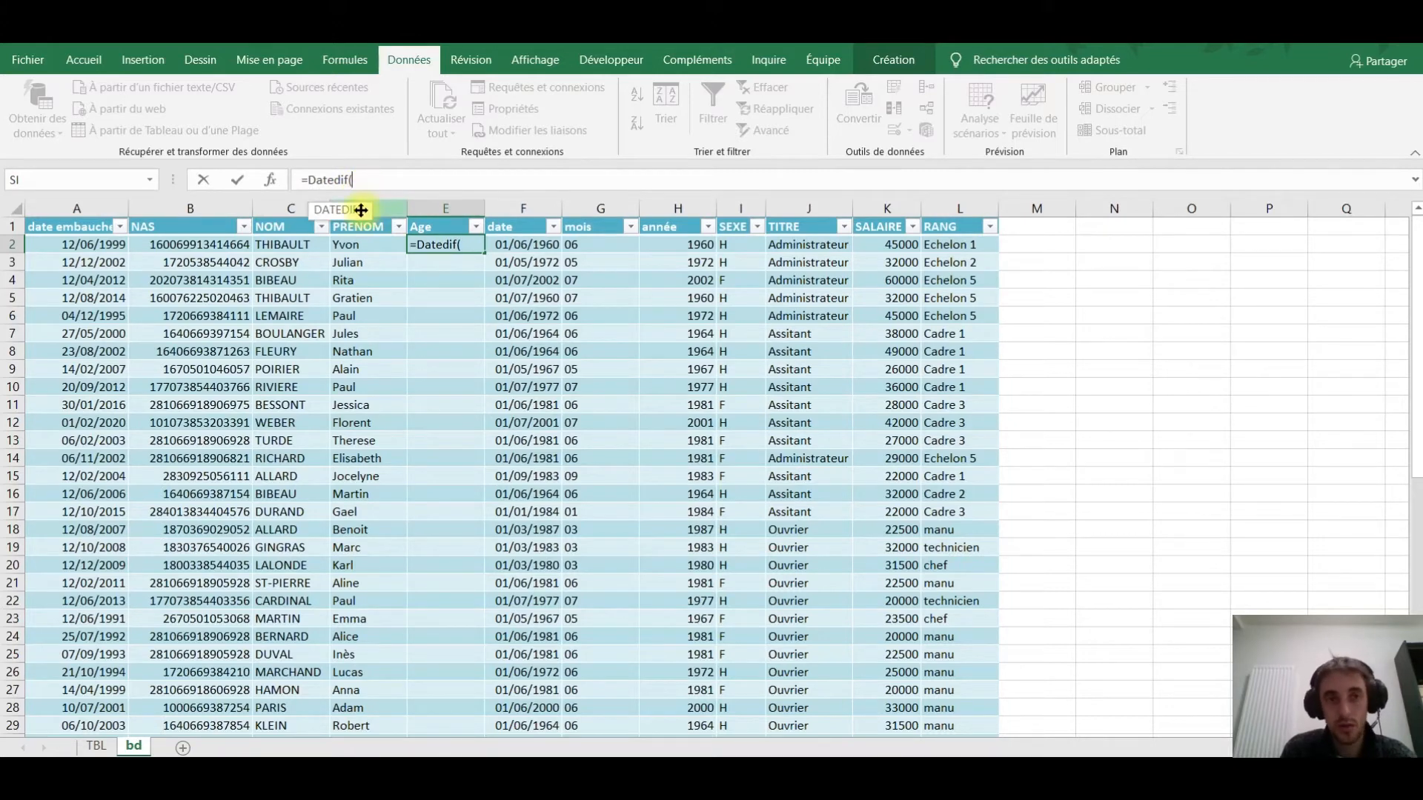
left_click(270, 180)
left_click_drag(407, 408, 612, 387)
key("Escape")
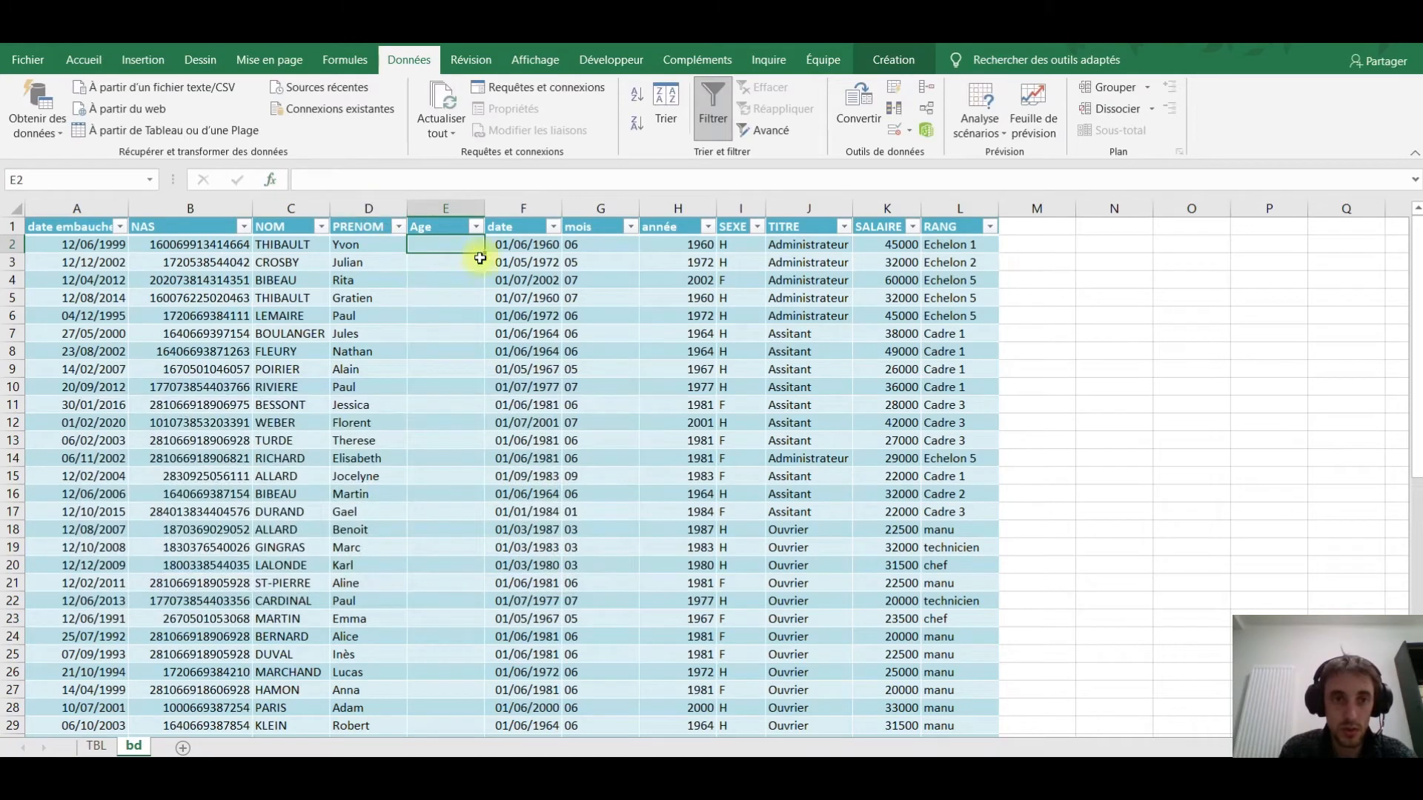
type("=")
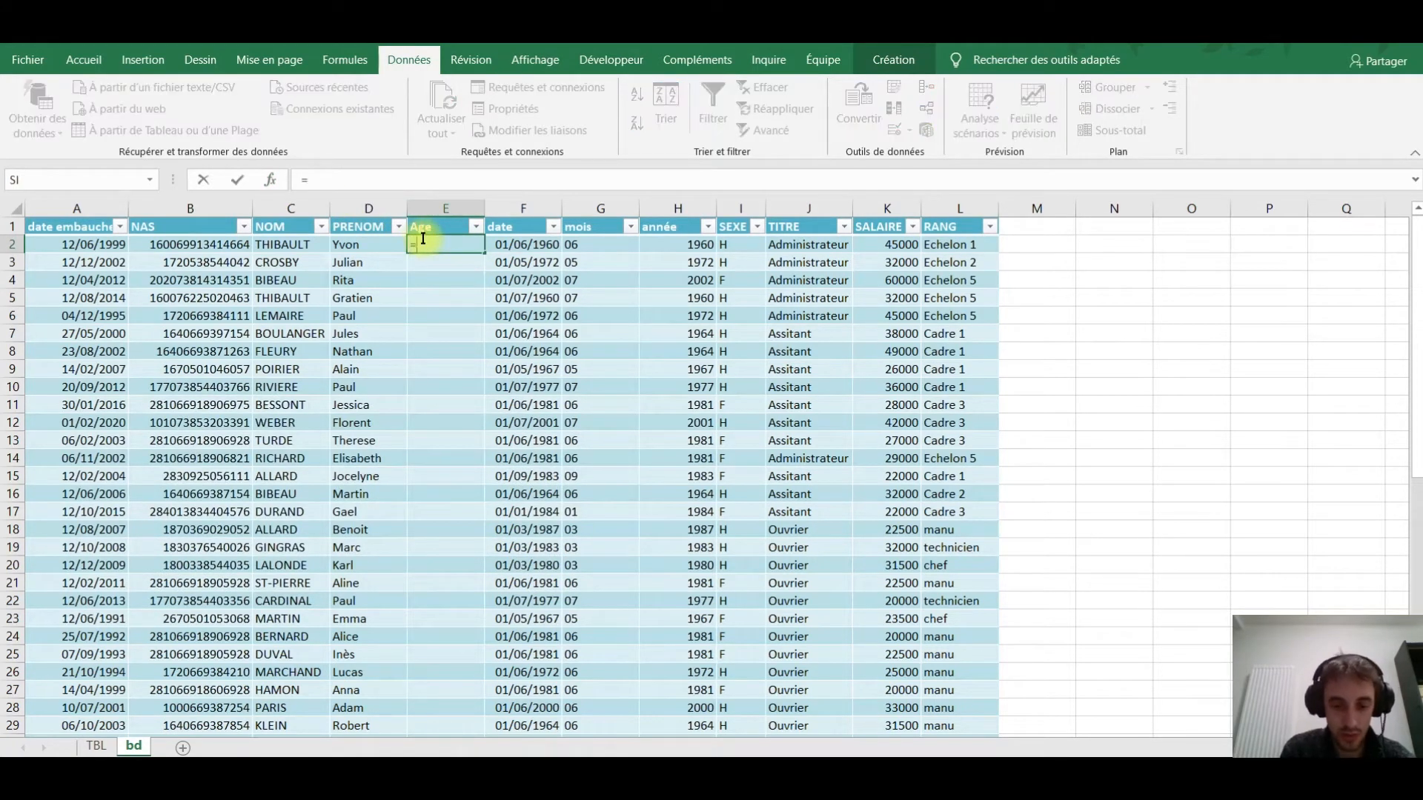
type("di")
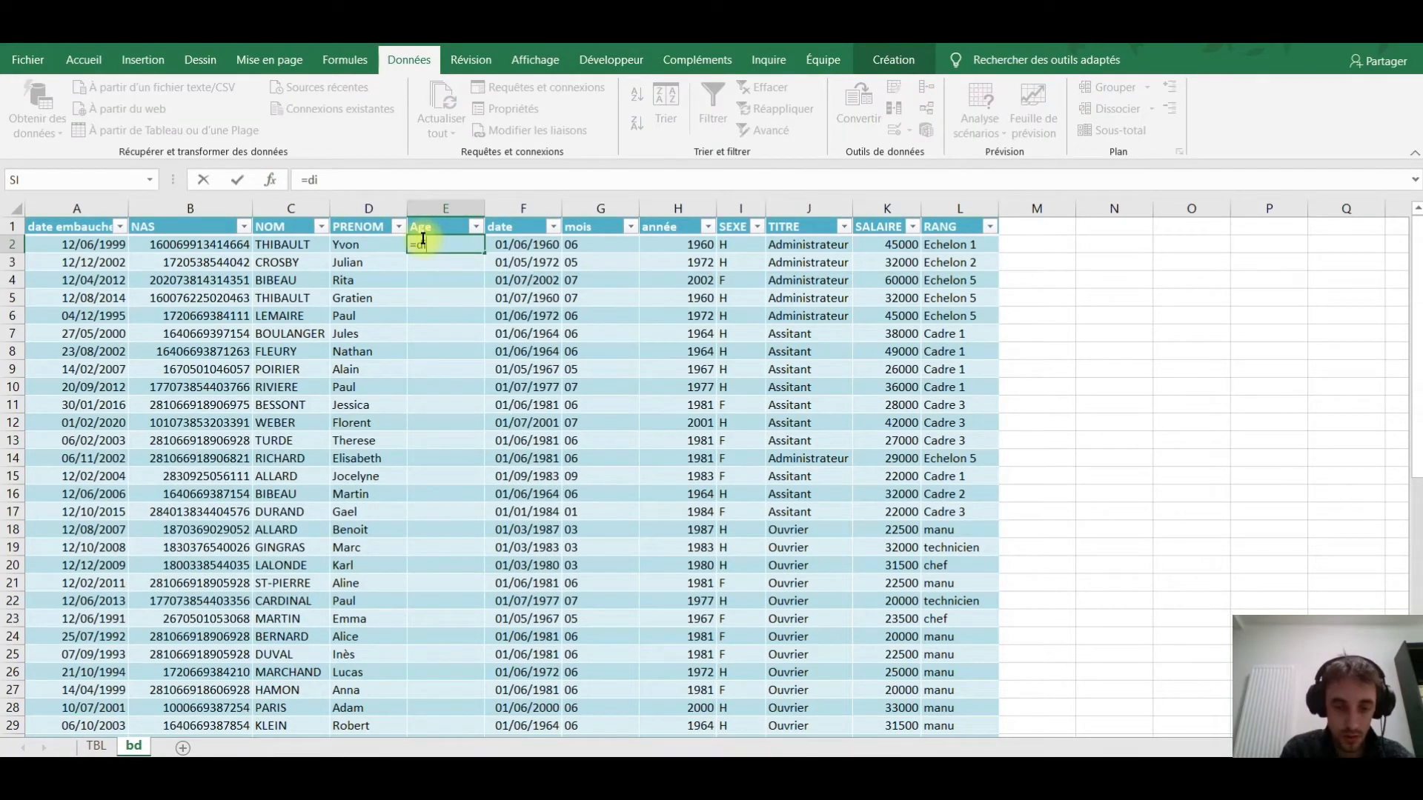
key("BackSpace")
type("atedif(")
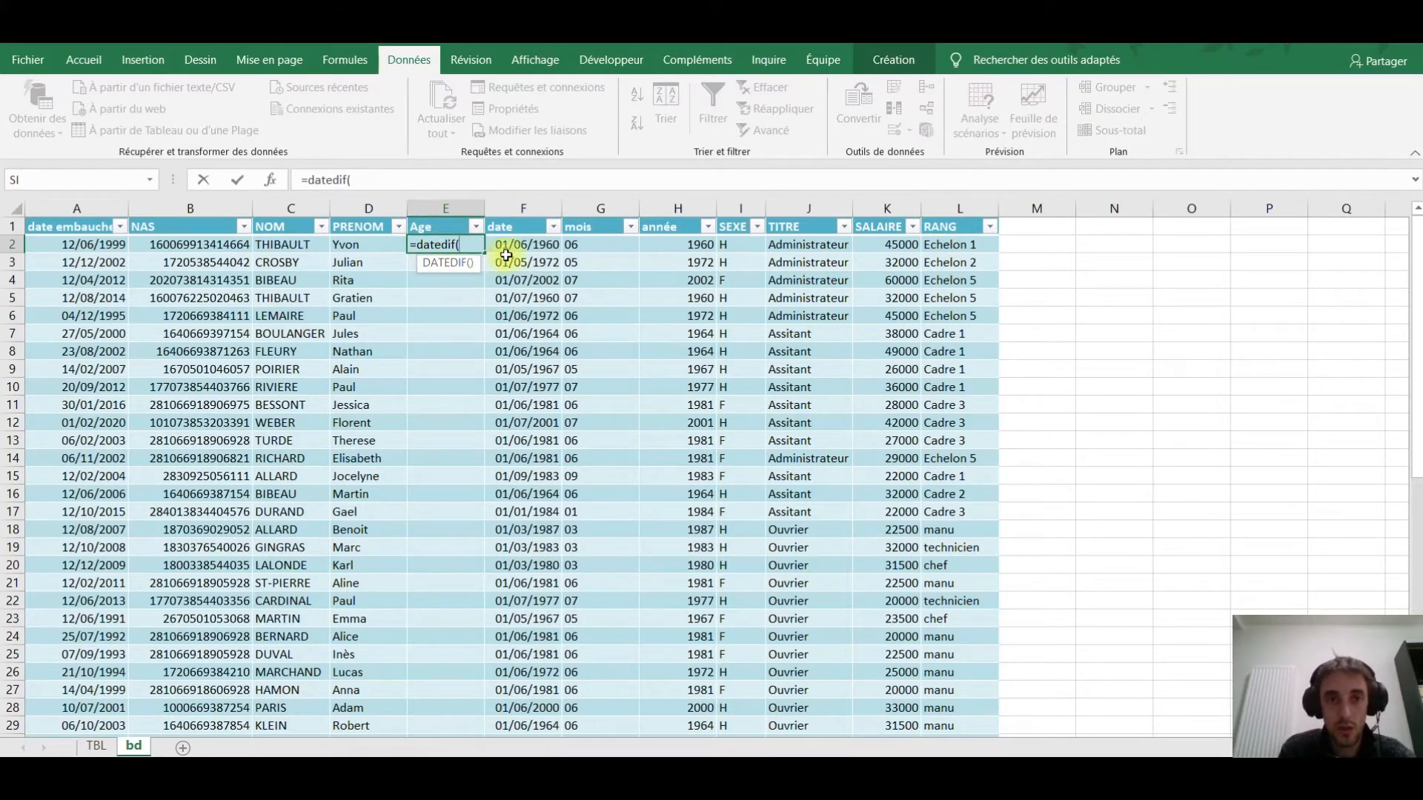
left_click(511, 245)
type("-")
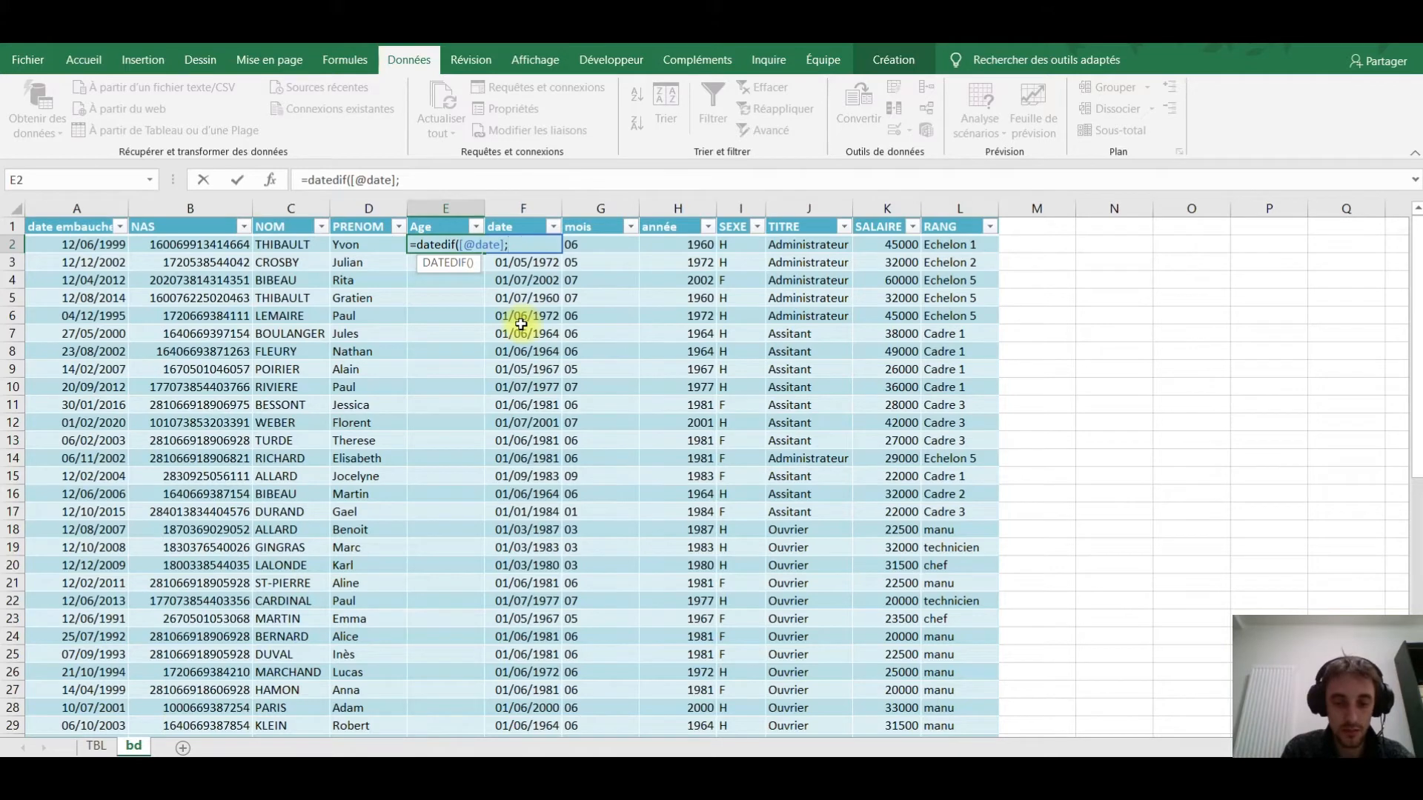
type("auj")
key("Tab")
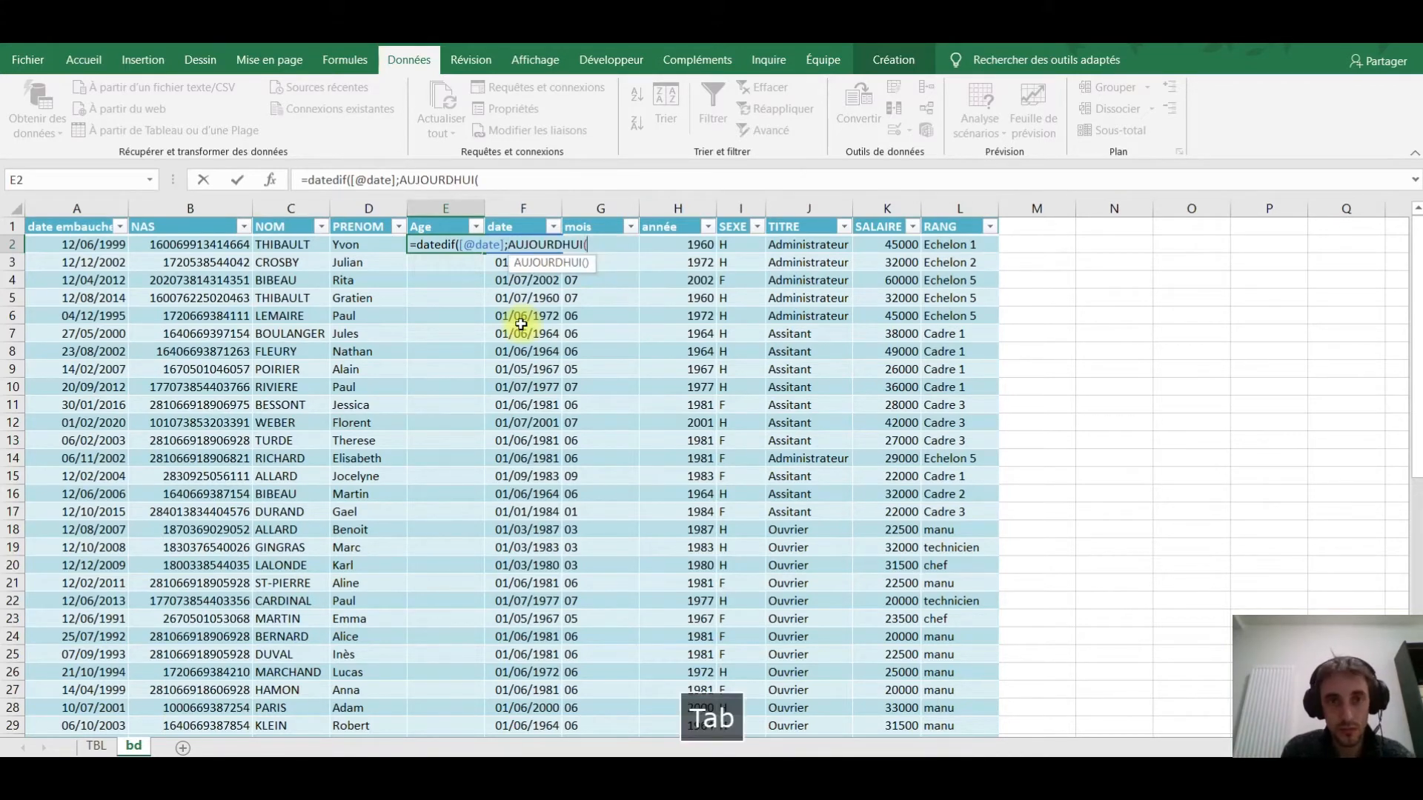
type(")")
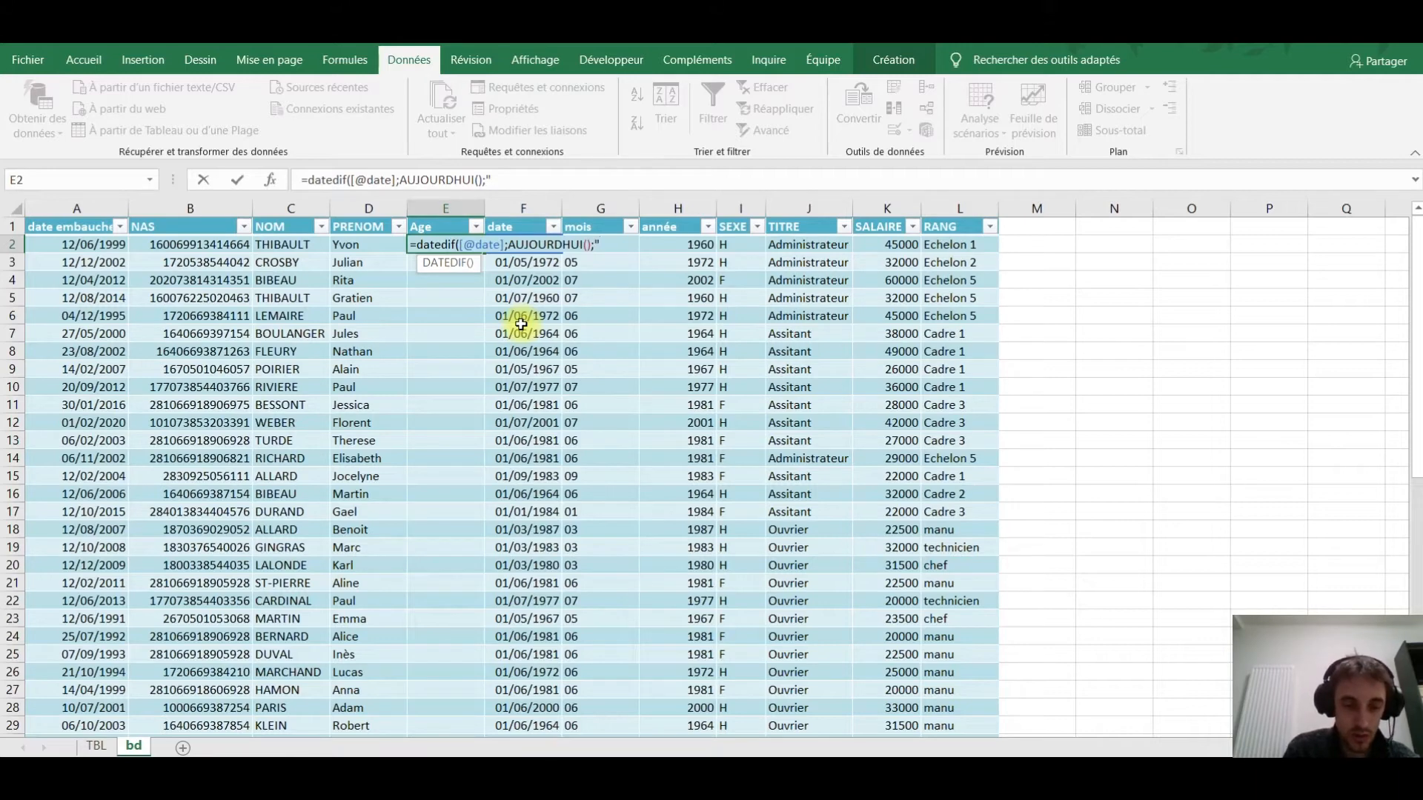
type("y\"")
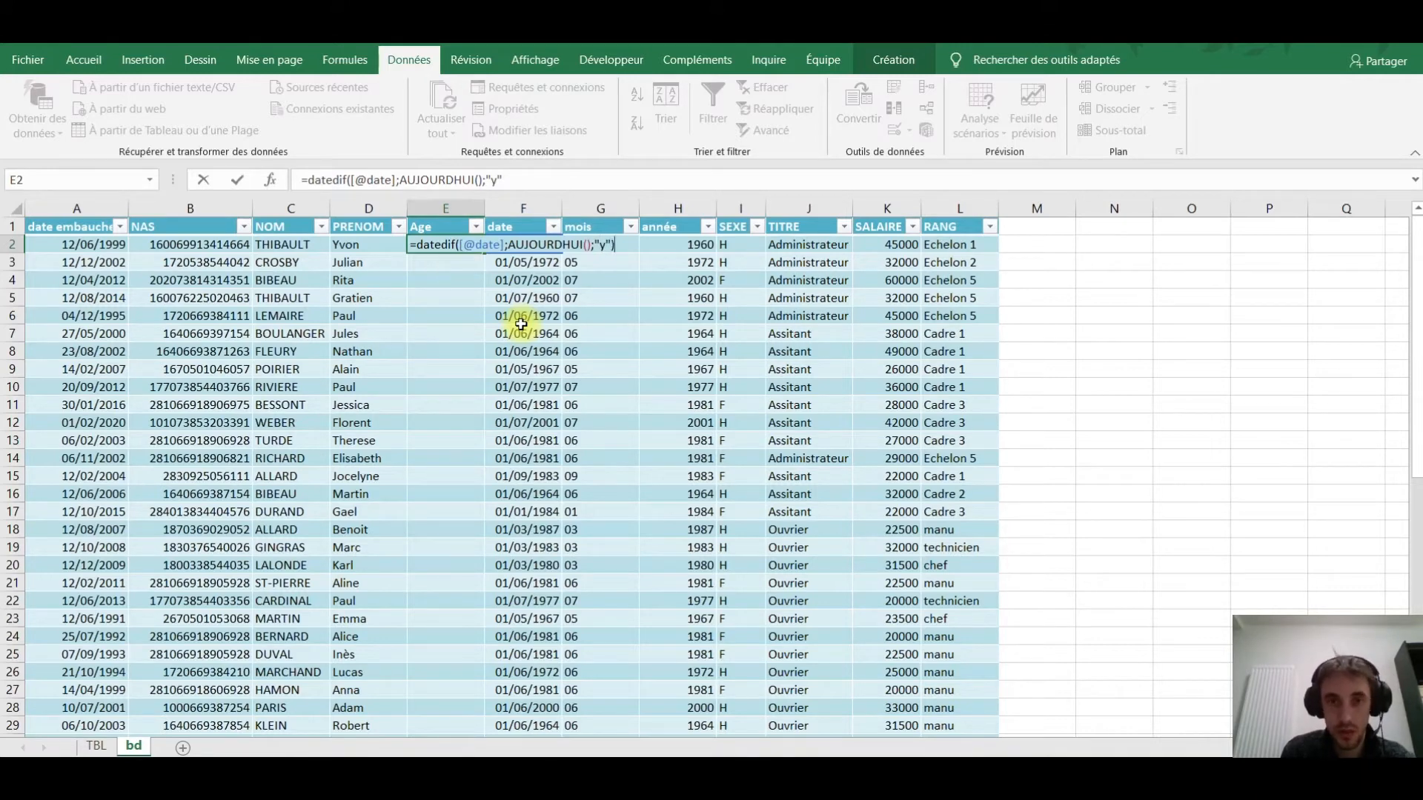
key("Return")
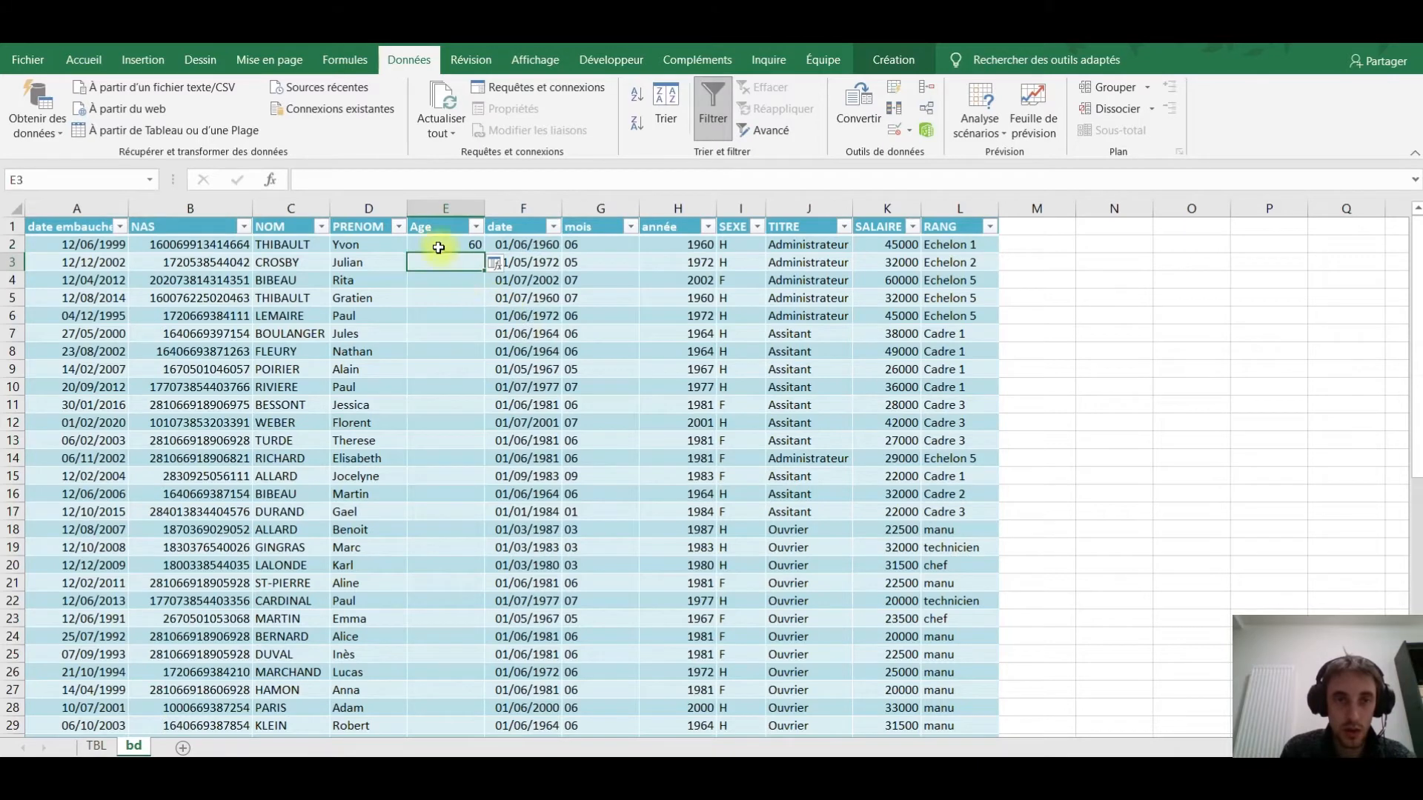
Review the DATEDIF formula in E2 and fill it down the whole Age column.
left_click(439, 245)
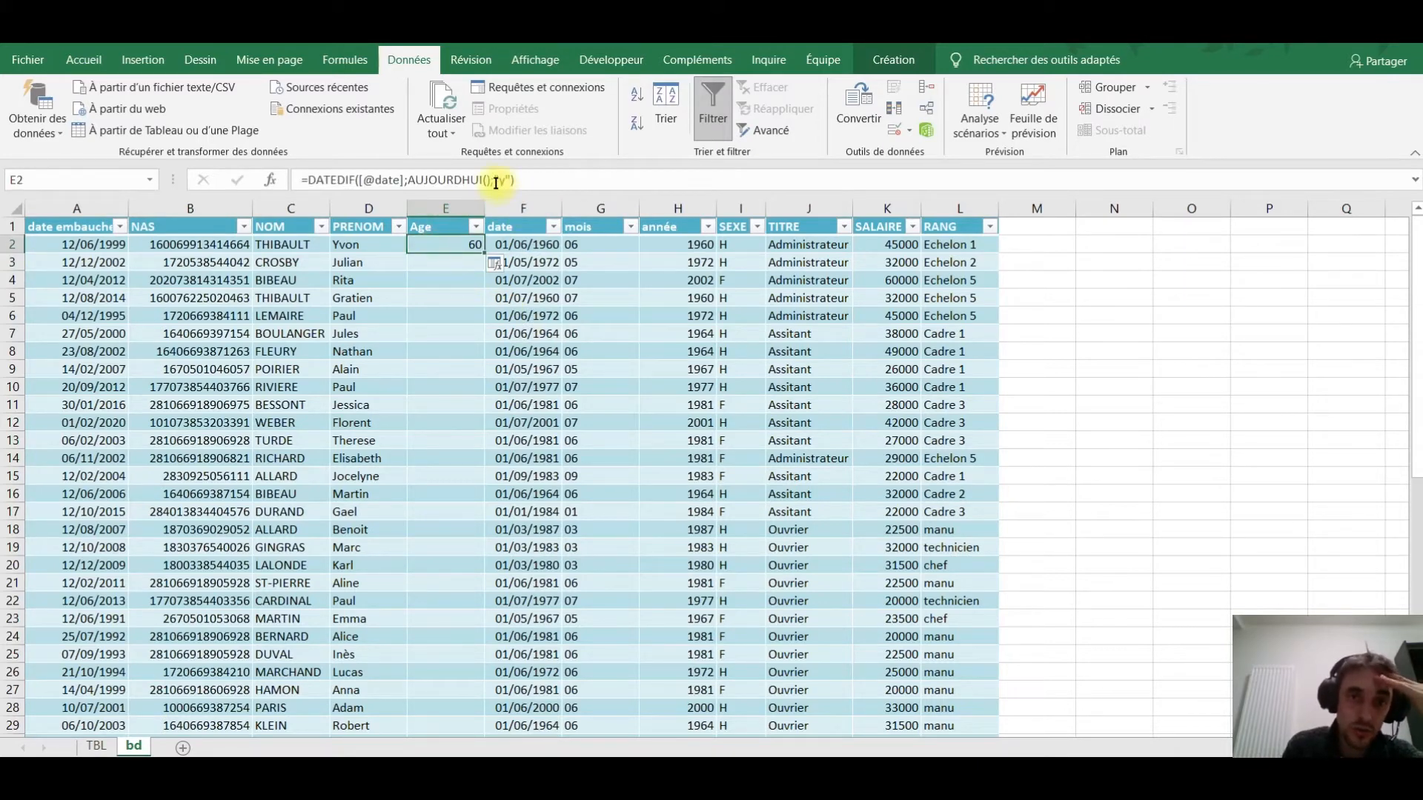
left_click(509, 181)
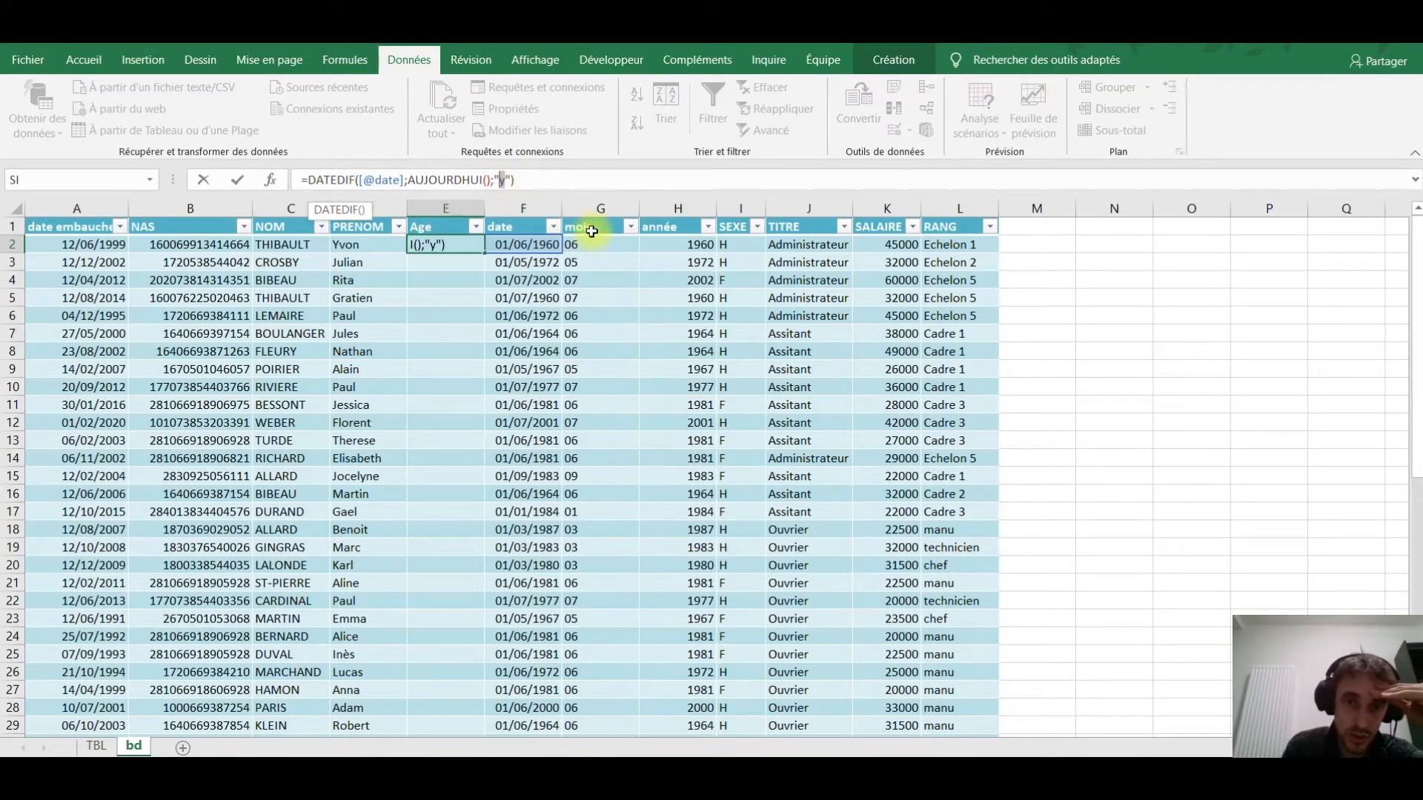
left_click(523, 184)
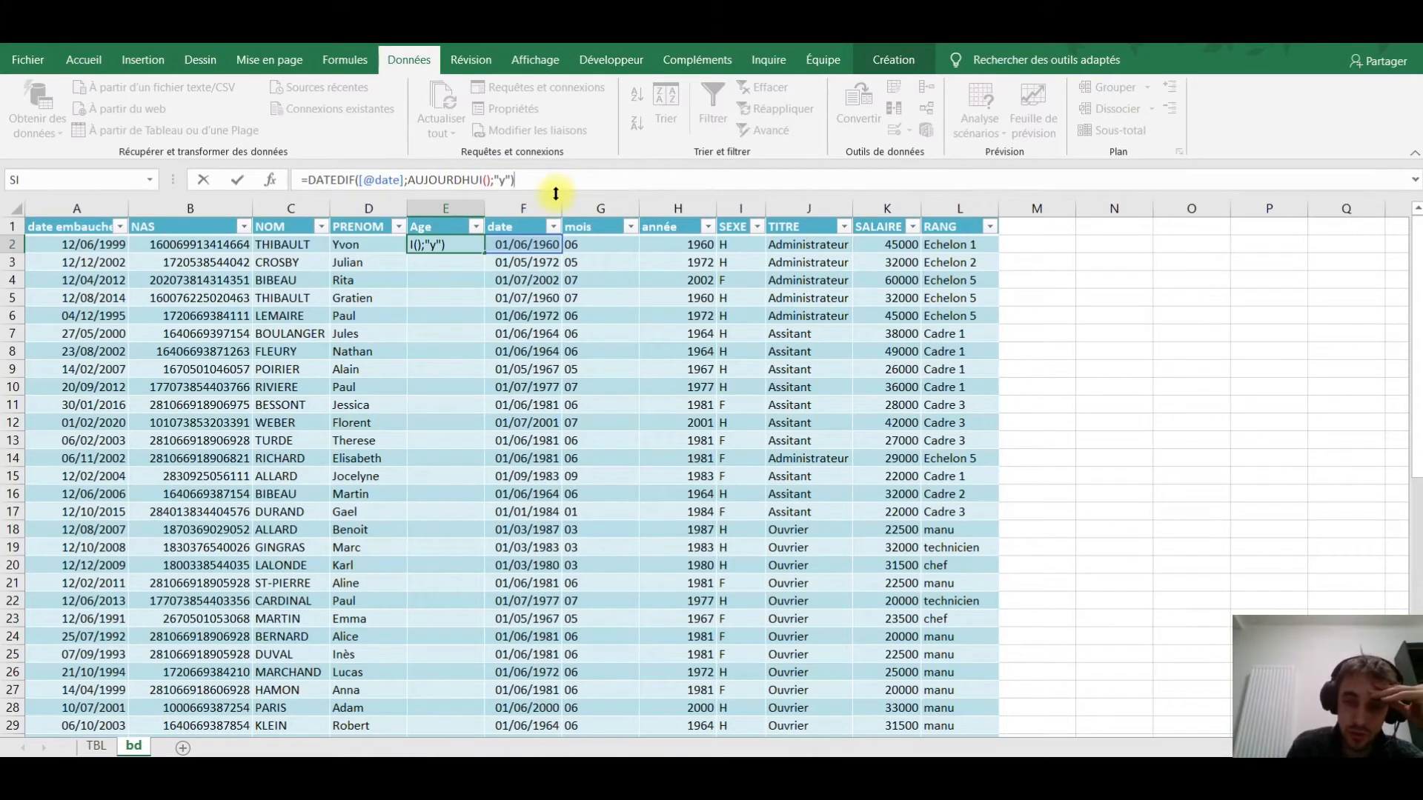
key("Return")
left_click(475, 245)
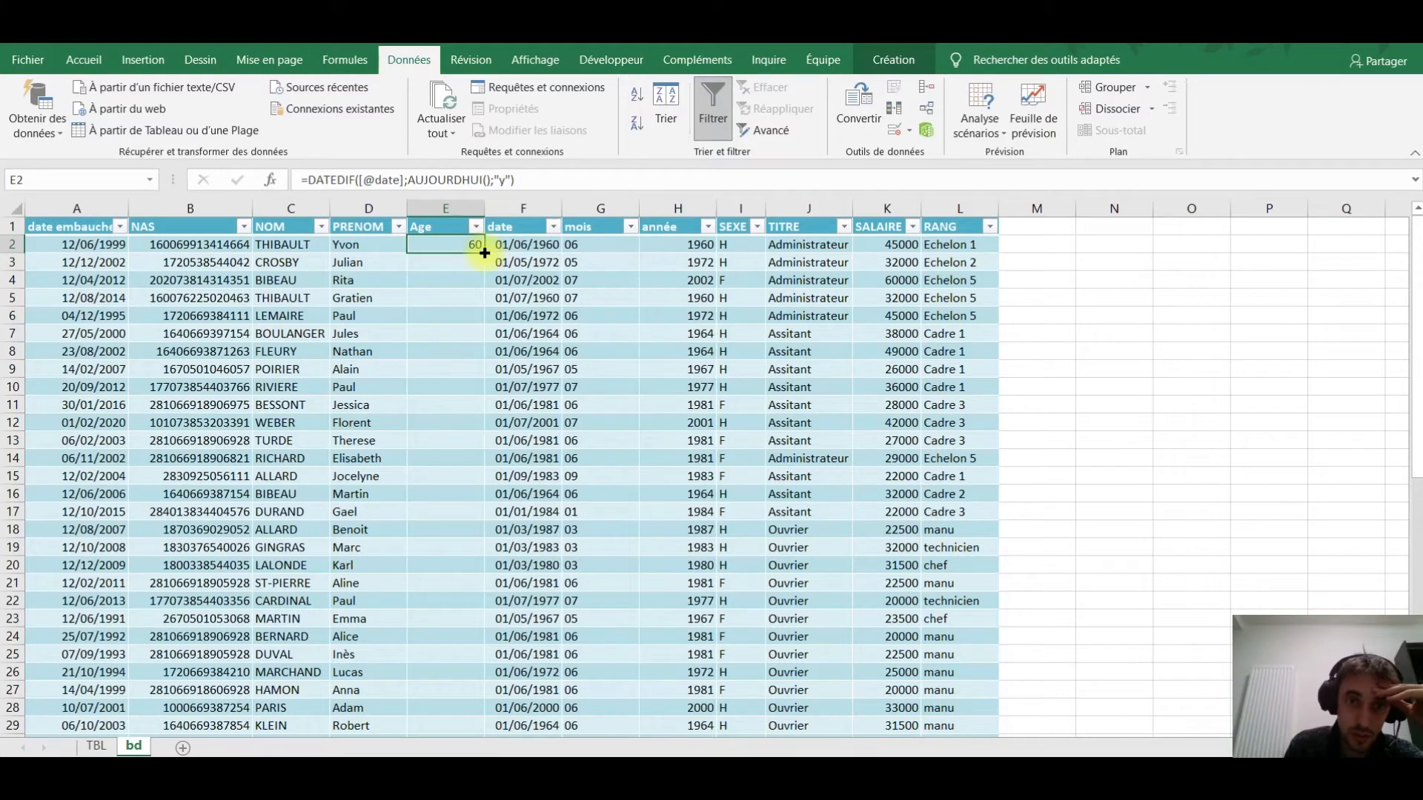
double_click(484, 253)
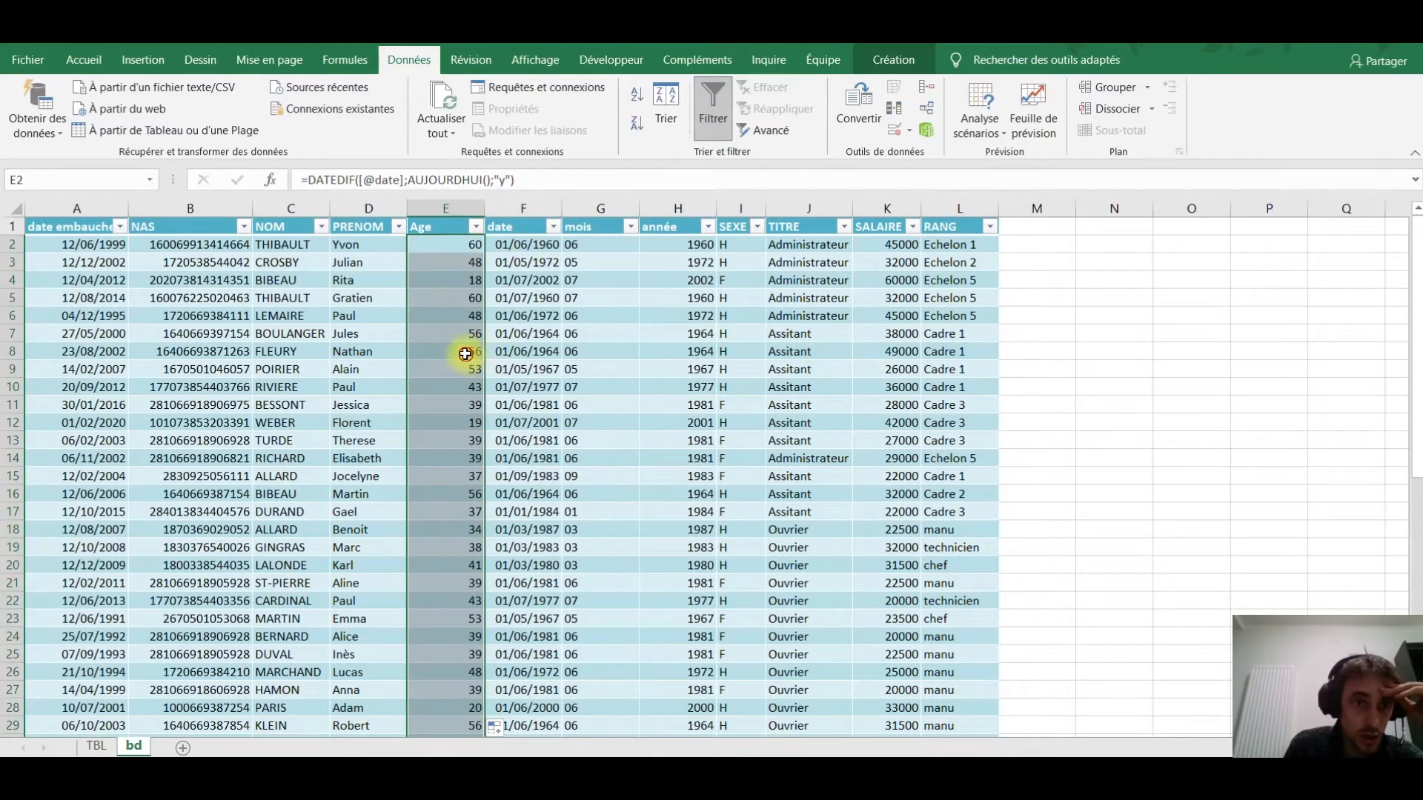
Check the age in E2 by computing 2021 - 1960 in the Calculatrice app, and close the calculator.
left_click(448, 247)
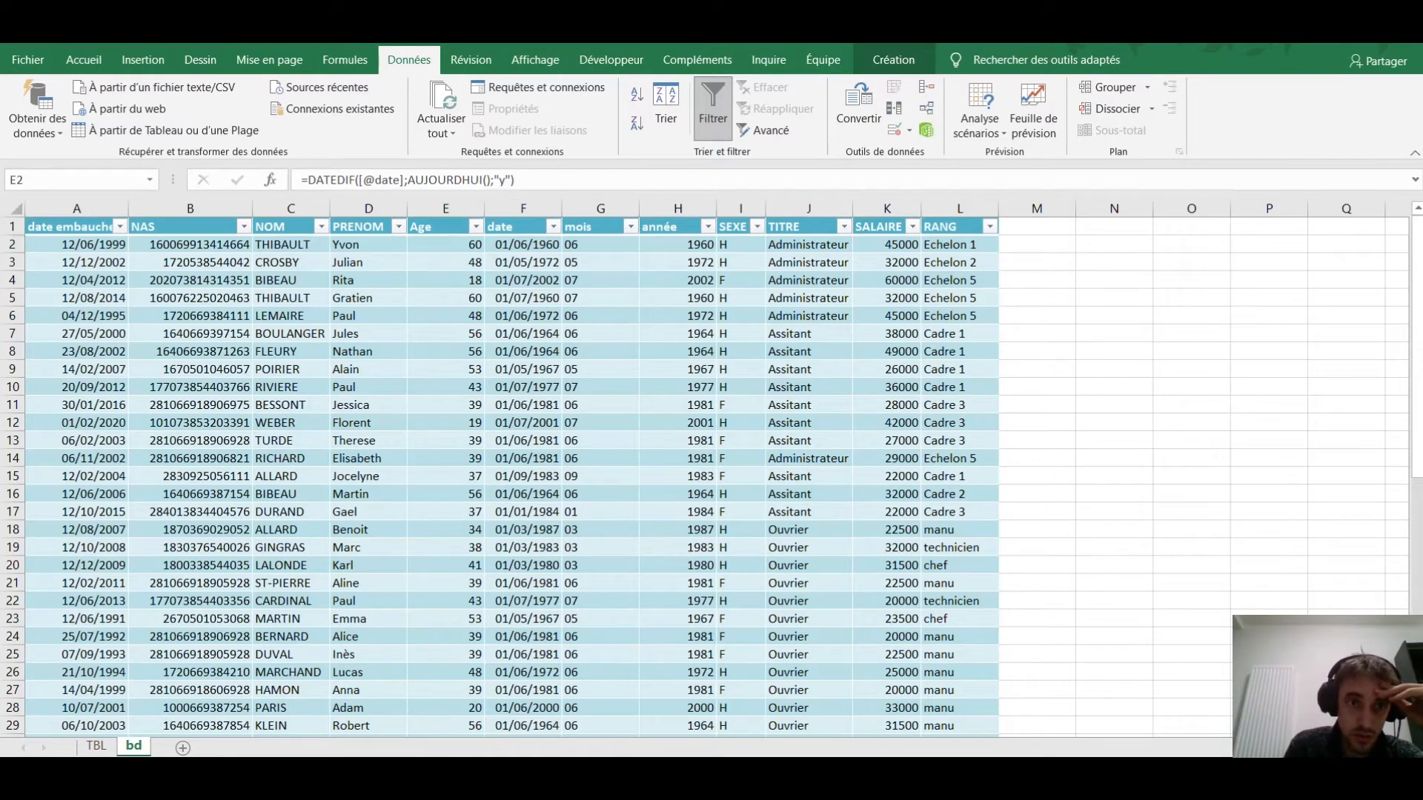
left_click_drag(961, 214, 883, 170)
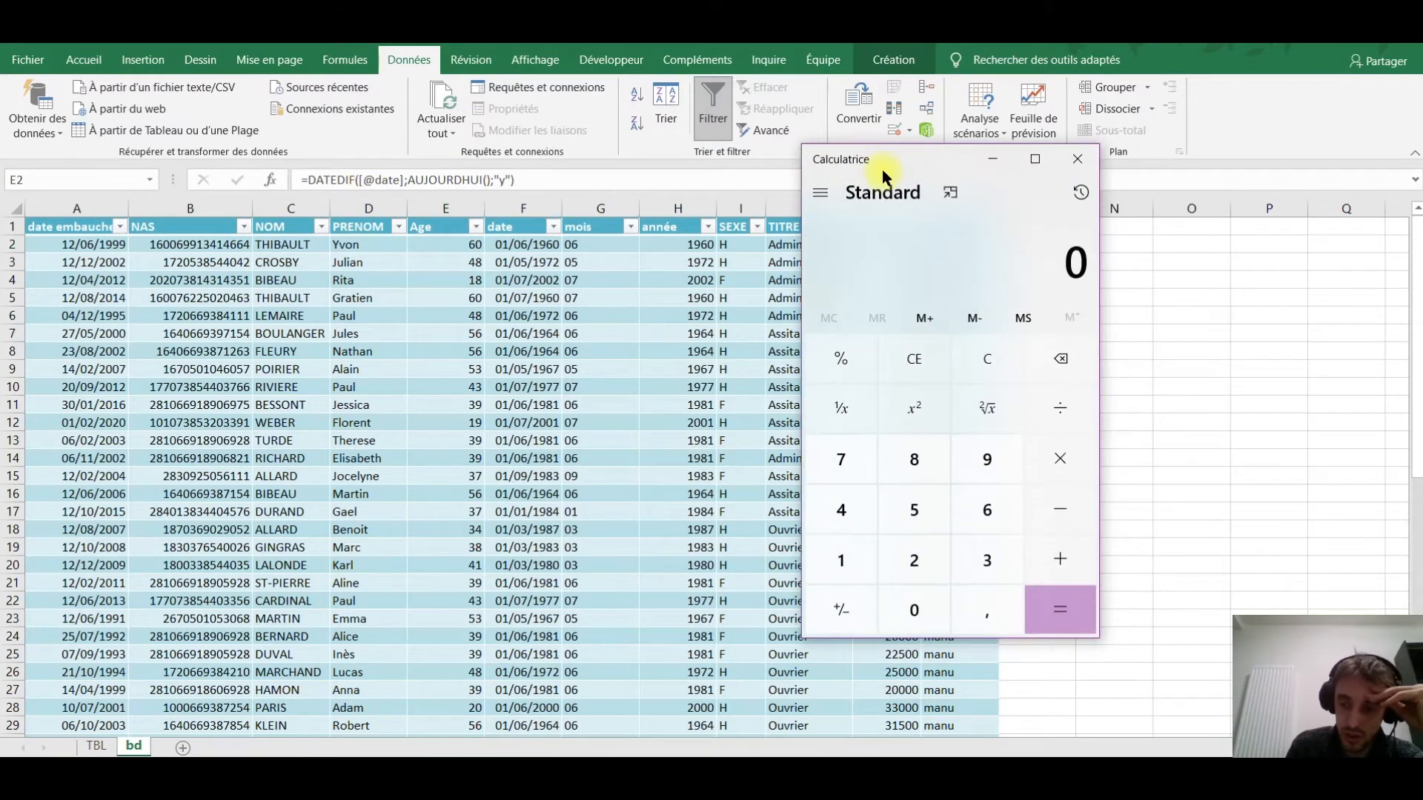
type("2021-6")
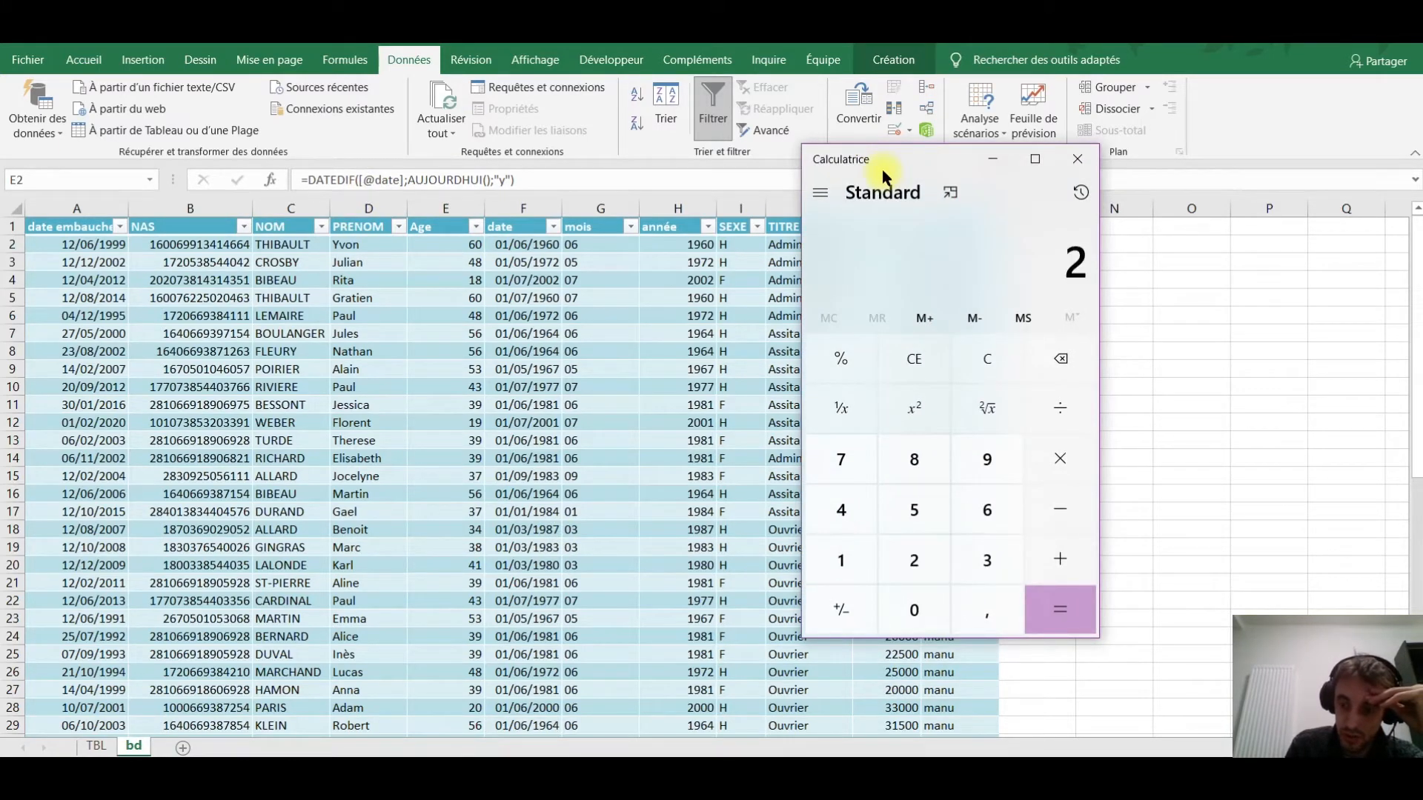
key("BackSpace")
type("1960")
key("Return")
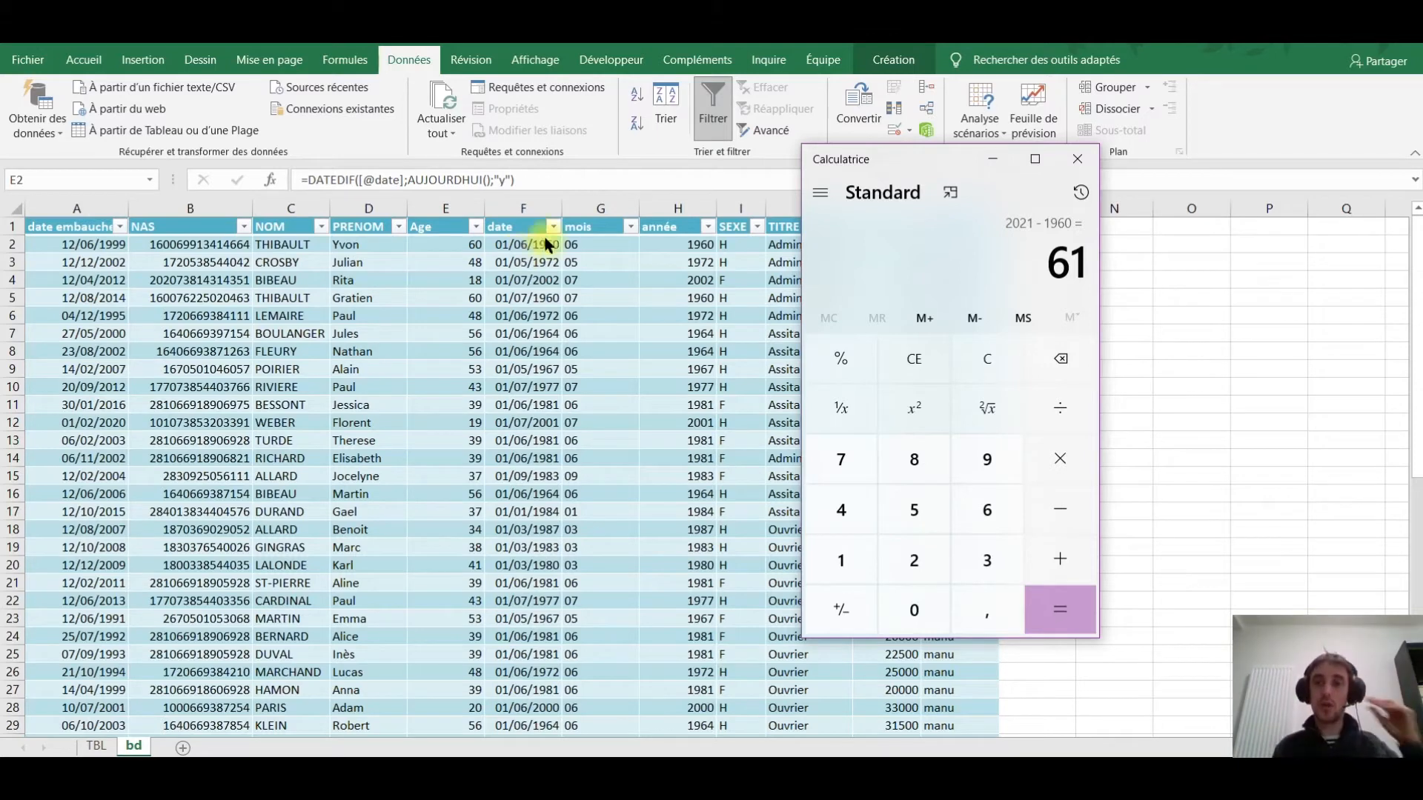
left_click(1077, 159)
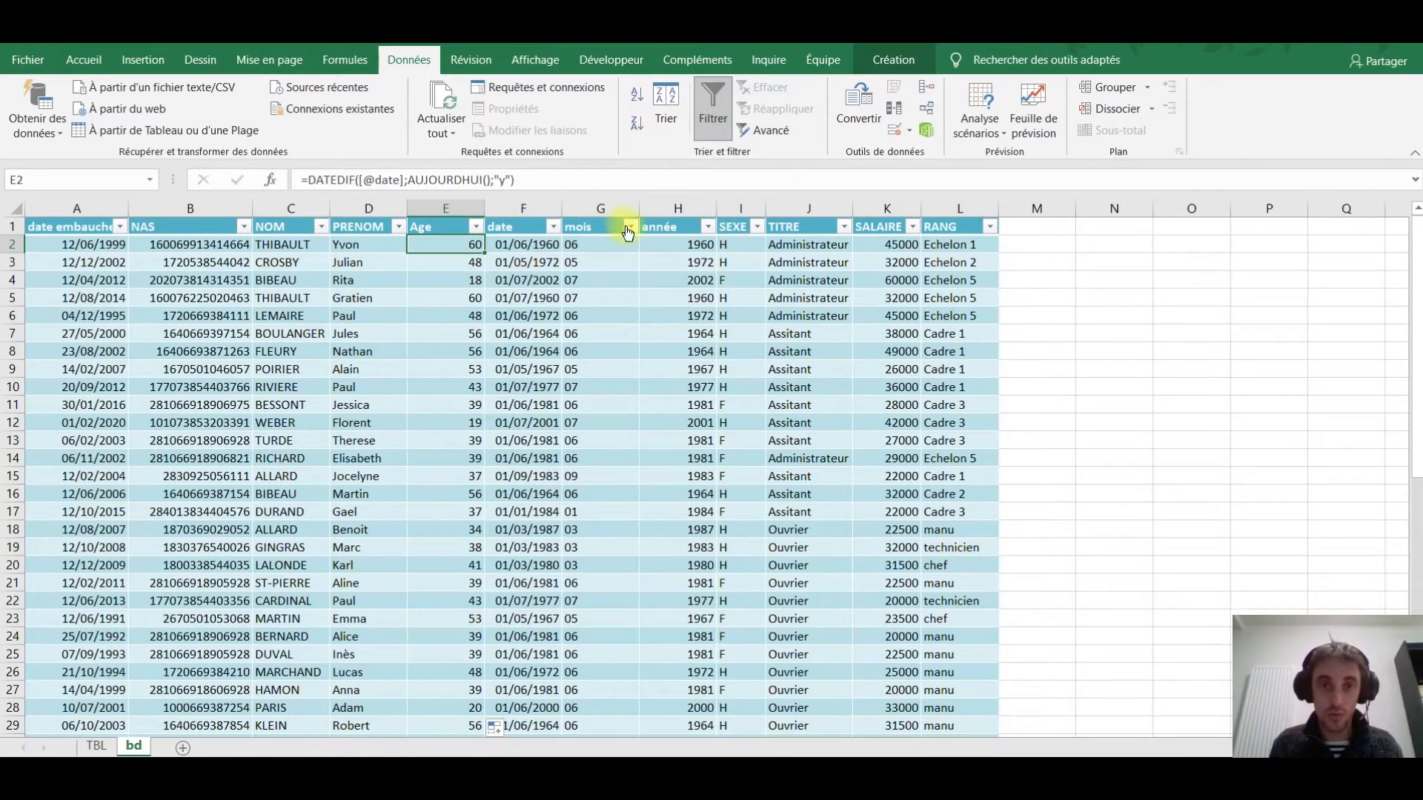
Narrow the mois, année and Age columns to fit their contents.
mouse_move(639, 208)
left_mouse_down()
mouse_move(591, 209)
mouse_move(635, 209)
left_mouse_up()
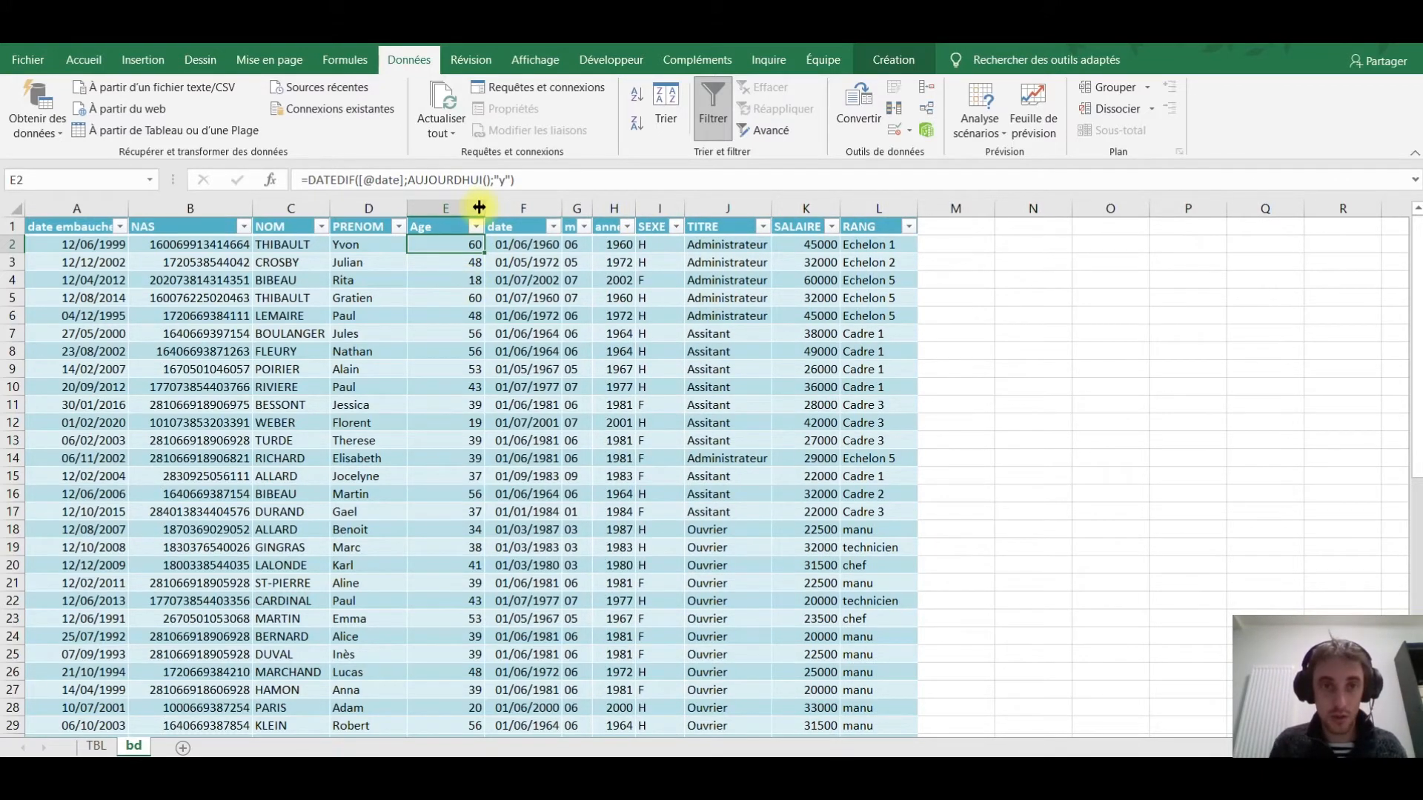
double_click(485, 208)
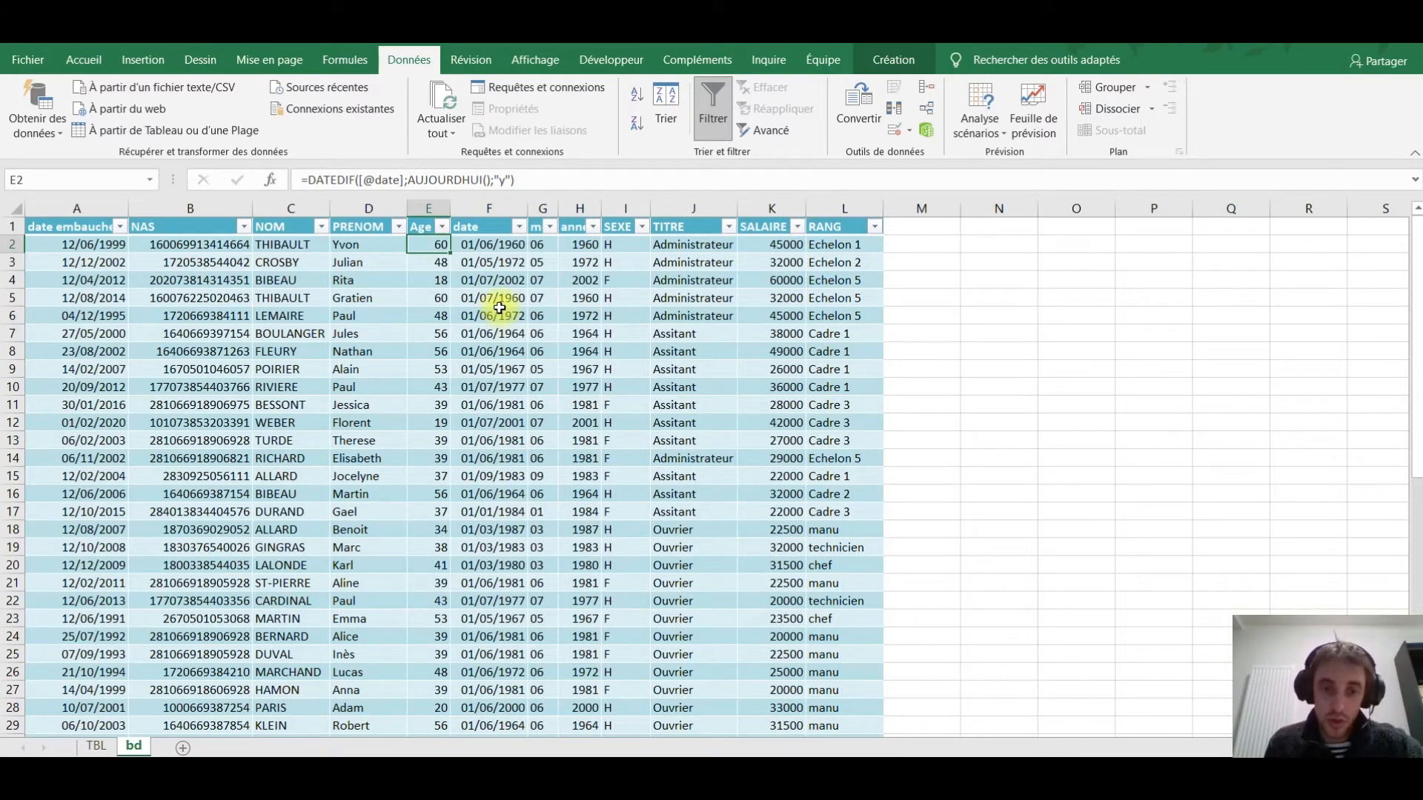
Switch to the generation-nt.com page in the browser, read the forum formulas for social security numbers, and return to the Excel workbook.
key("alt+Tab")
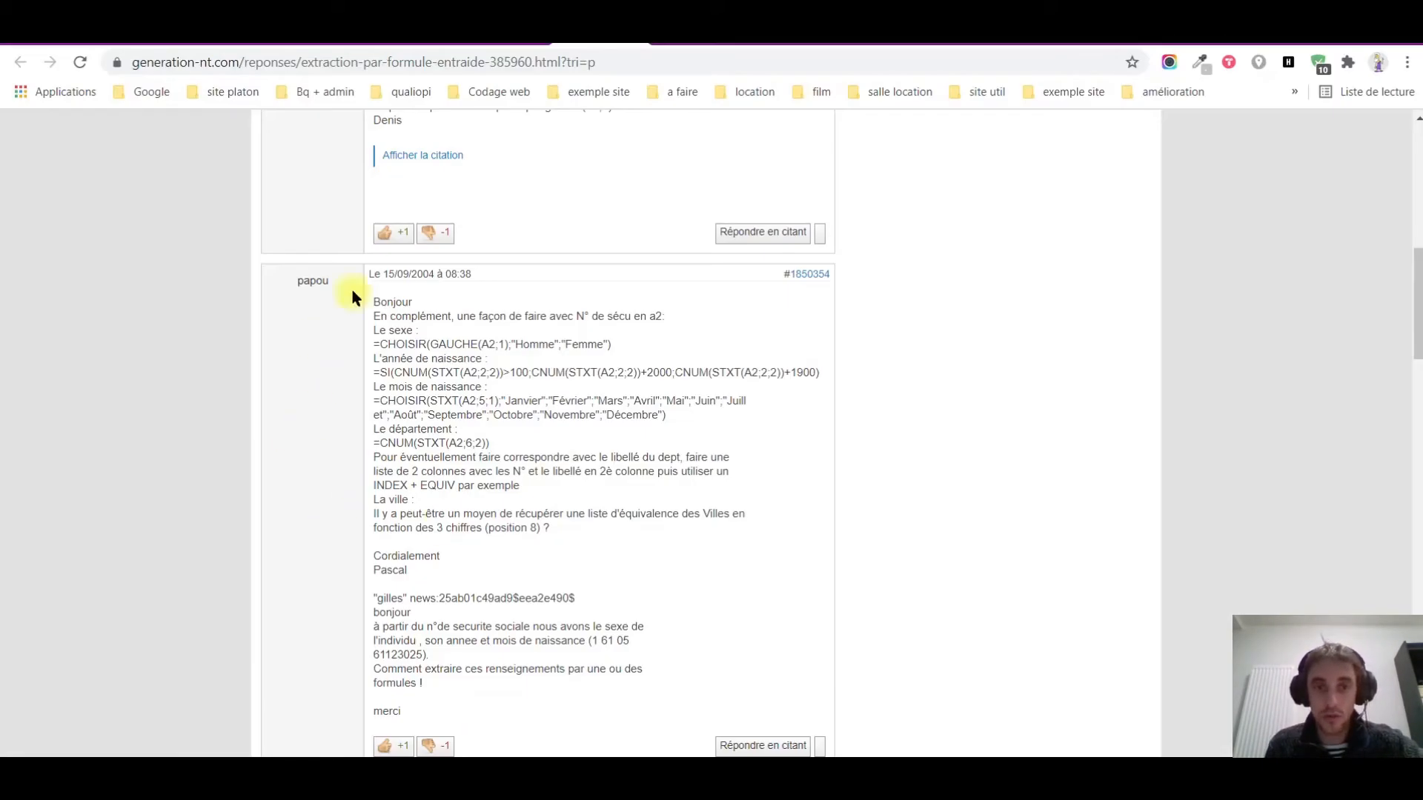
scroll(504, 356, "down", 6)
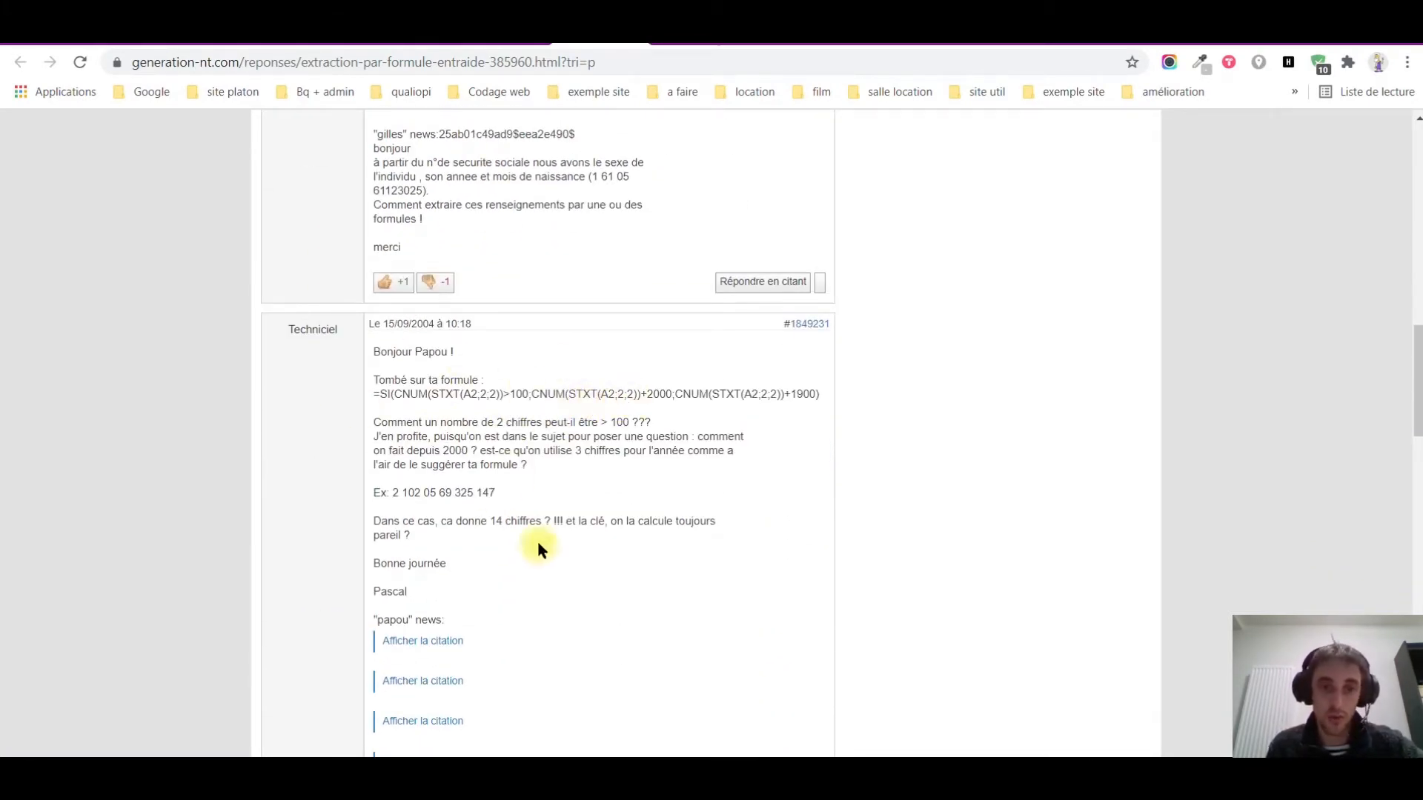
scroll(540, 416, "up", 5)
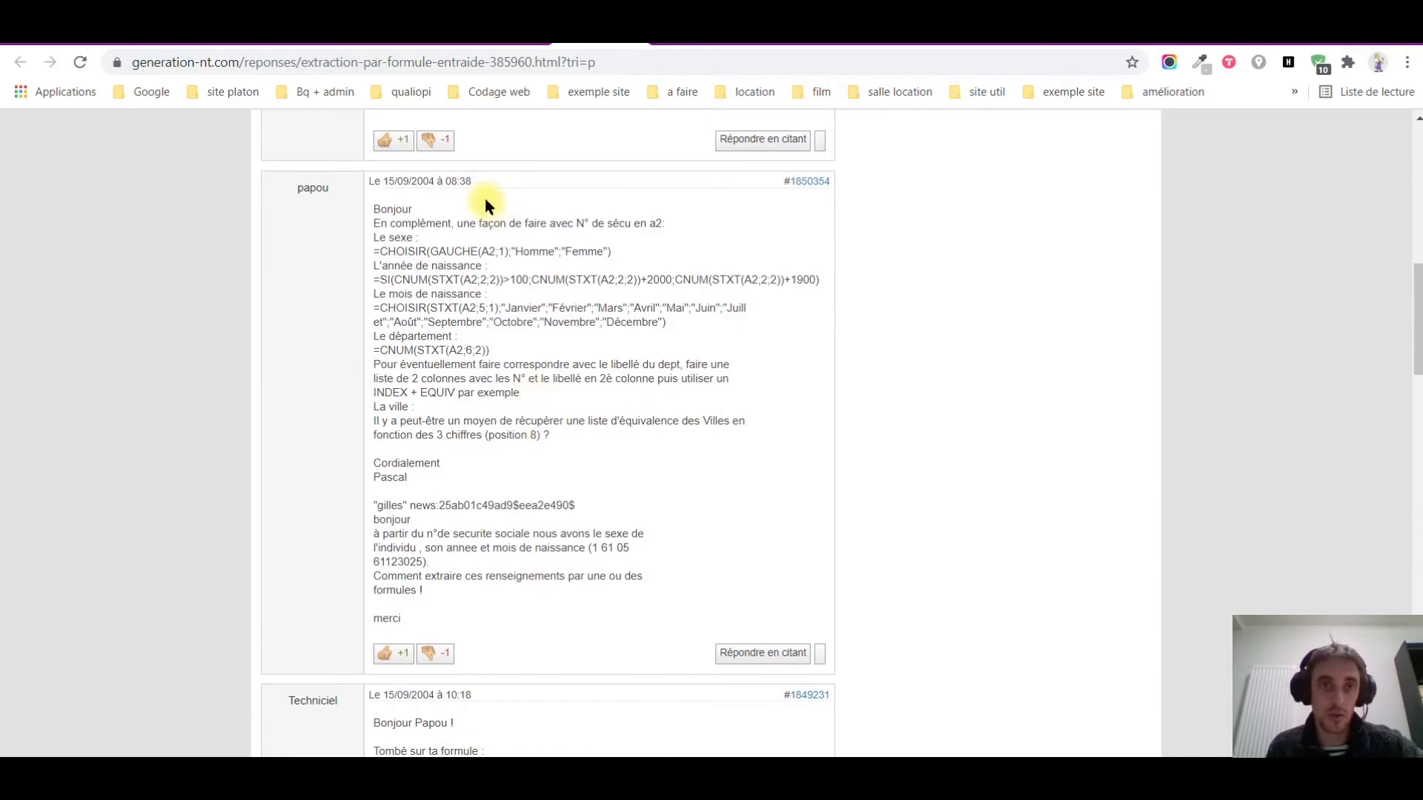
left_click(478, 775)
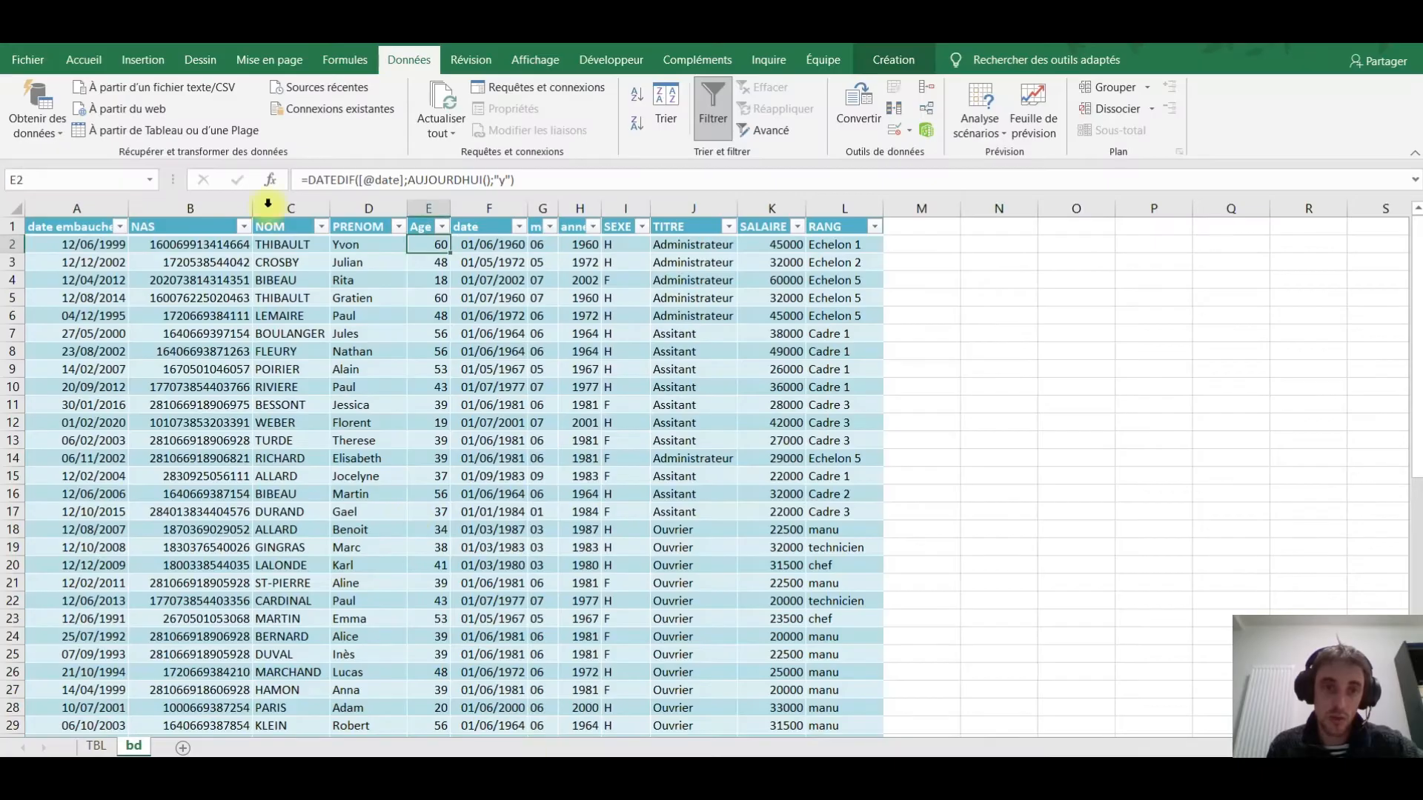
Inspect the formulas in the date, mois, année and SEXE columns, and switch to the presentation slide listing the course topics.
left_click(493, 245)
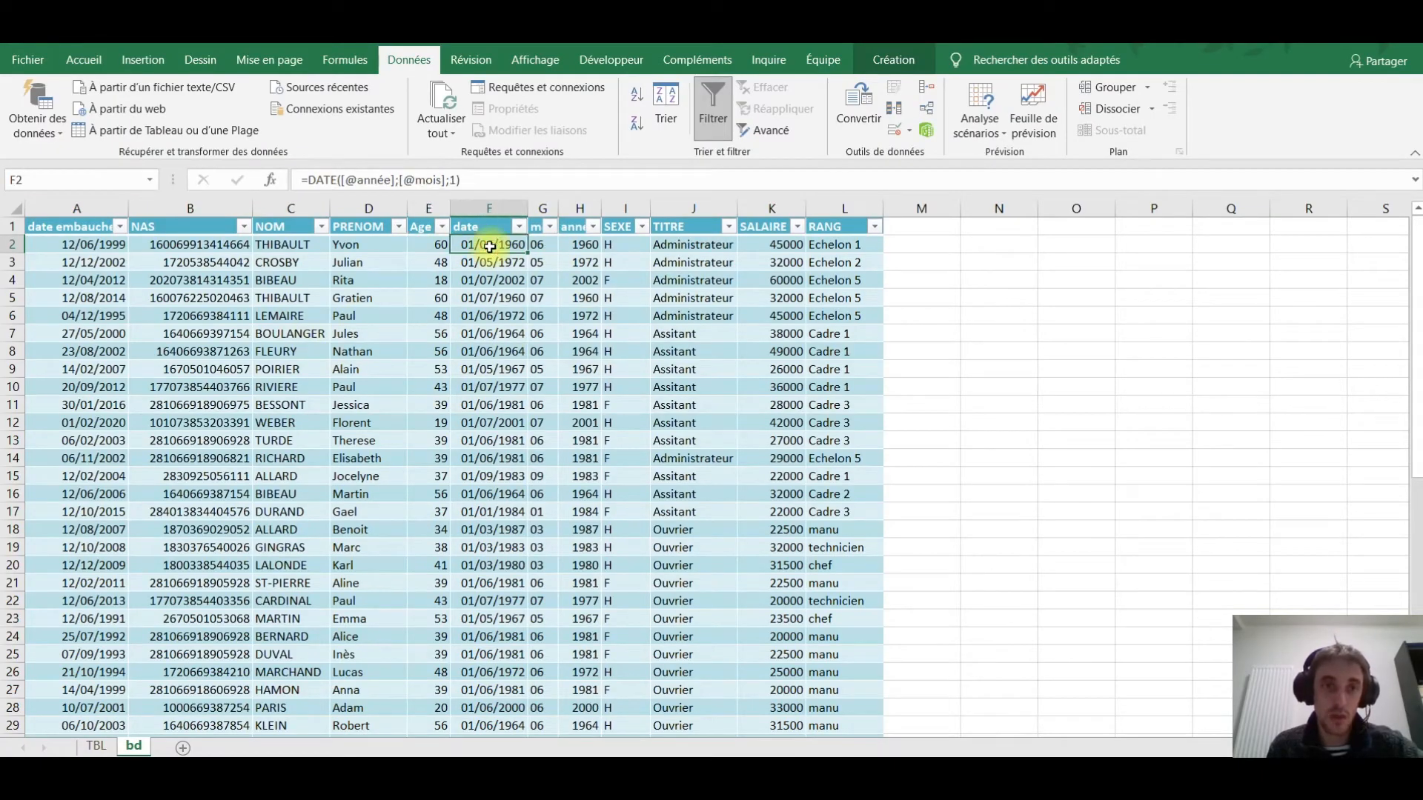
left_click(540, 246)
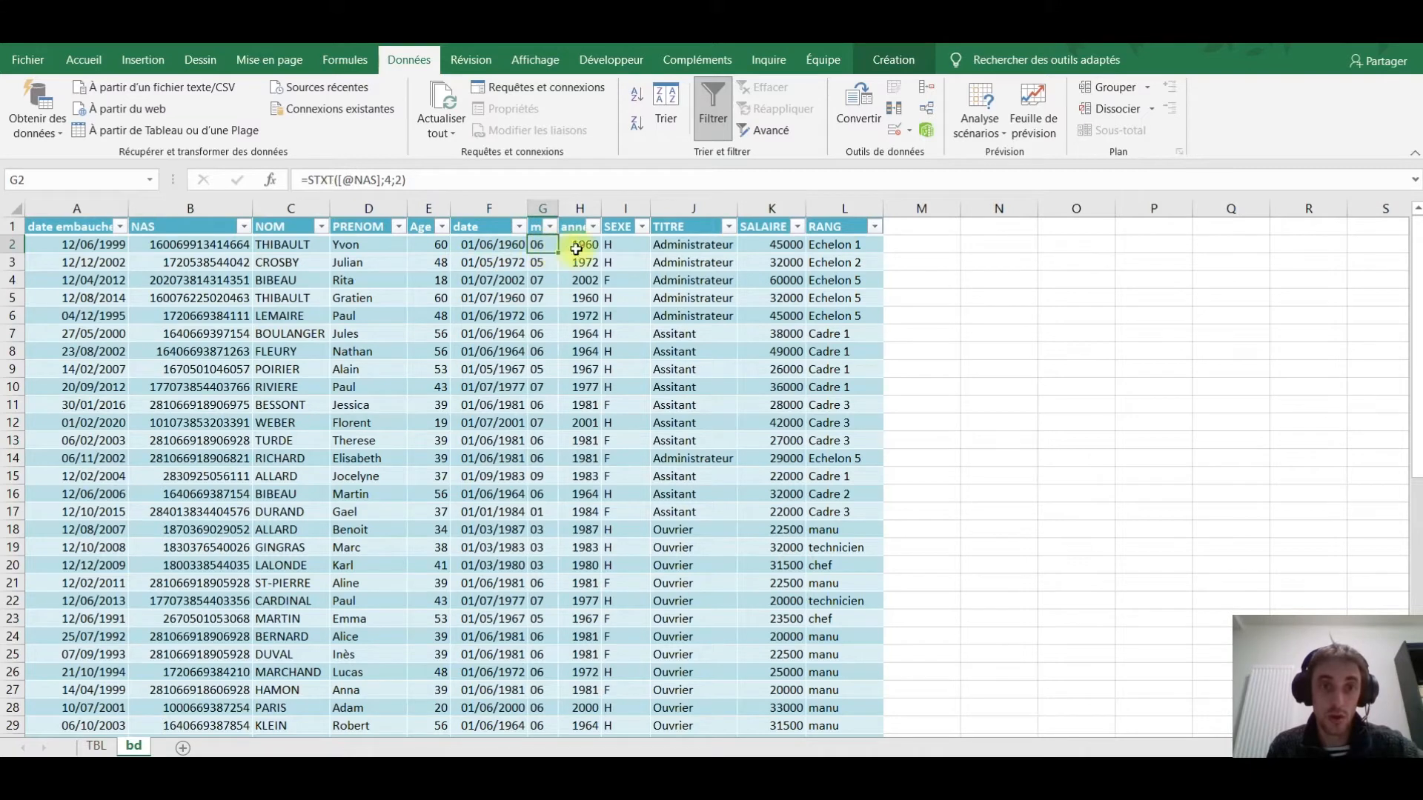
left_click(575, 245)
left_click(617, 244)
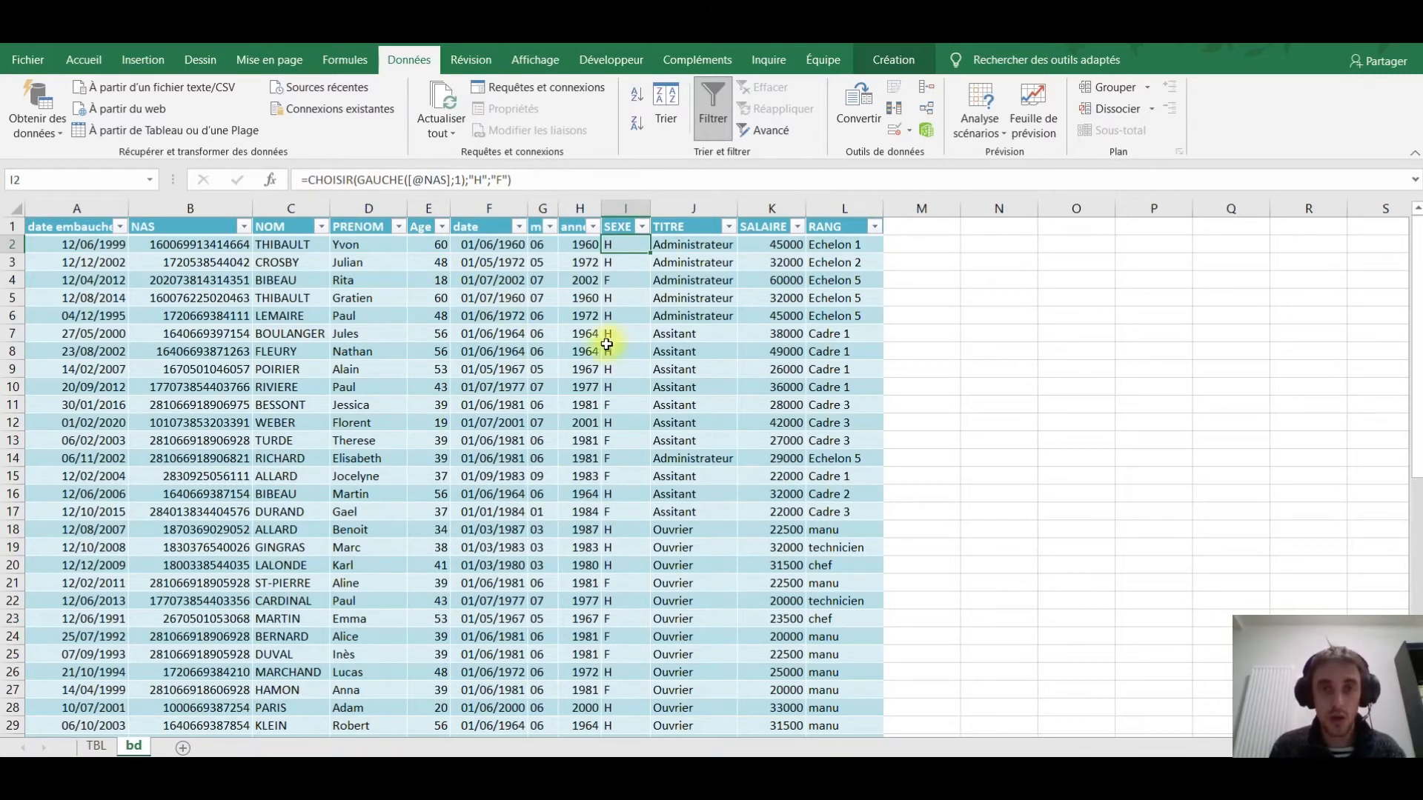
left_click(585, 350)
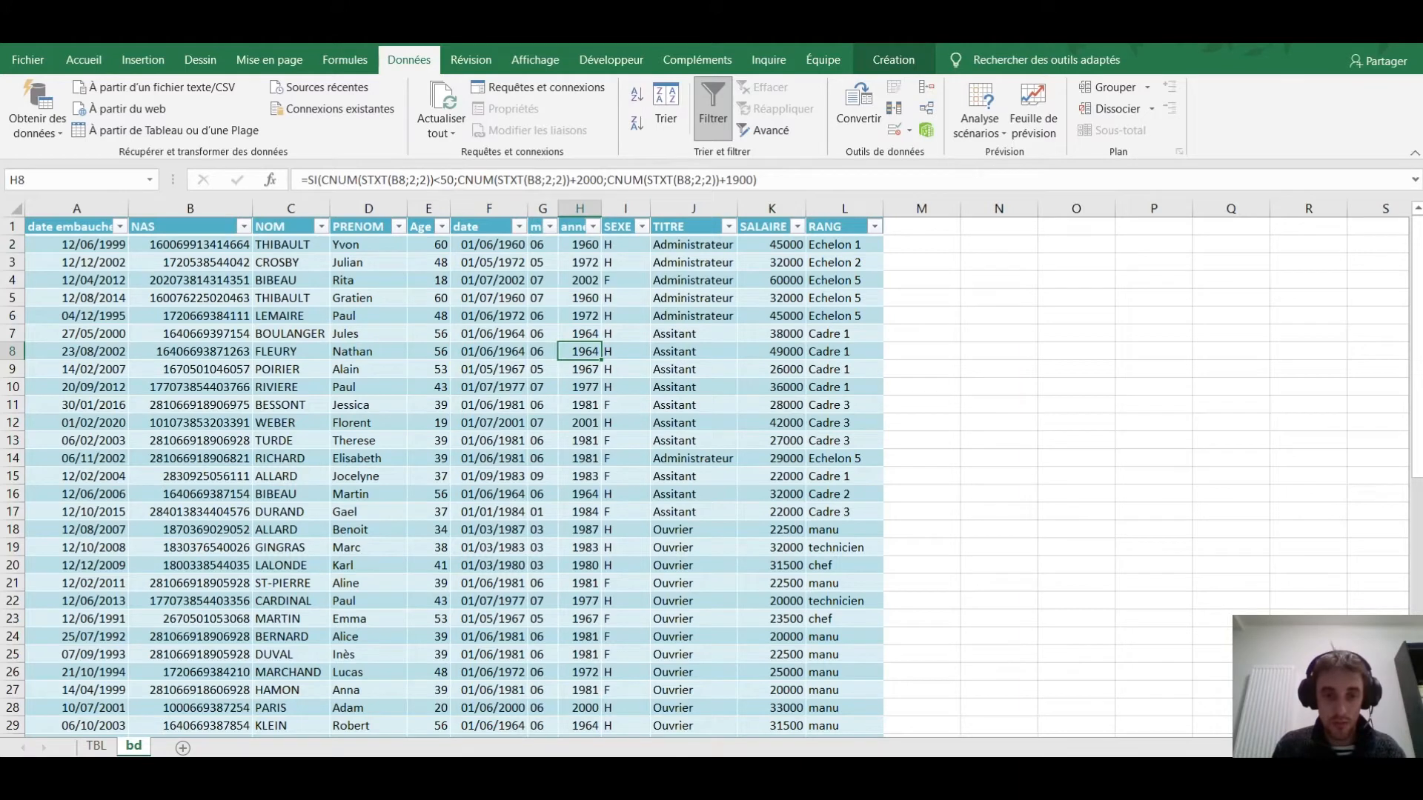
key("alt+Tab")
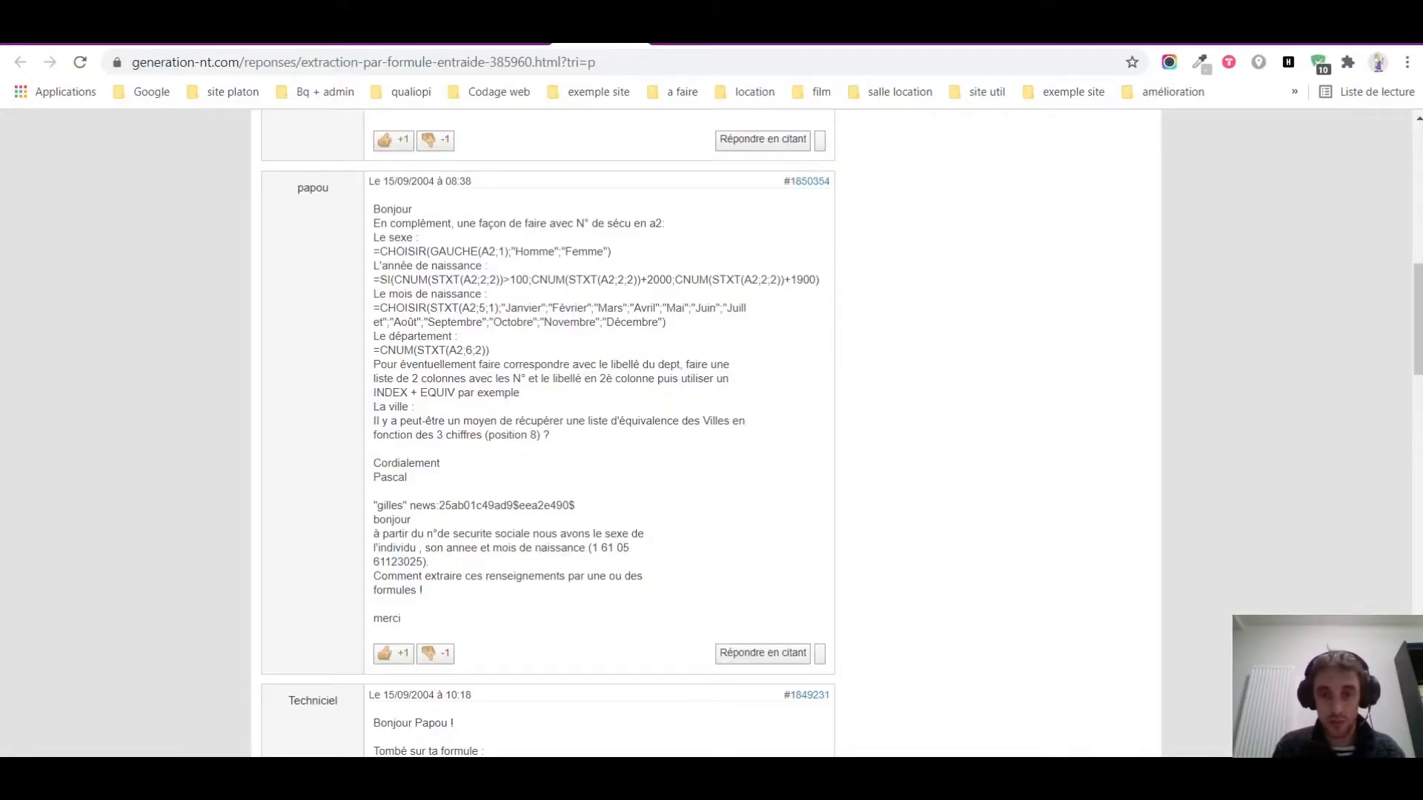
key("alt+Tab")
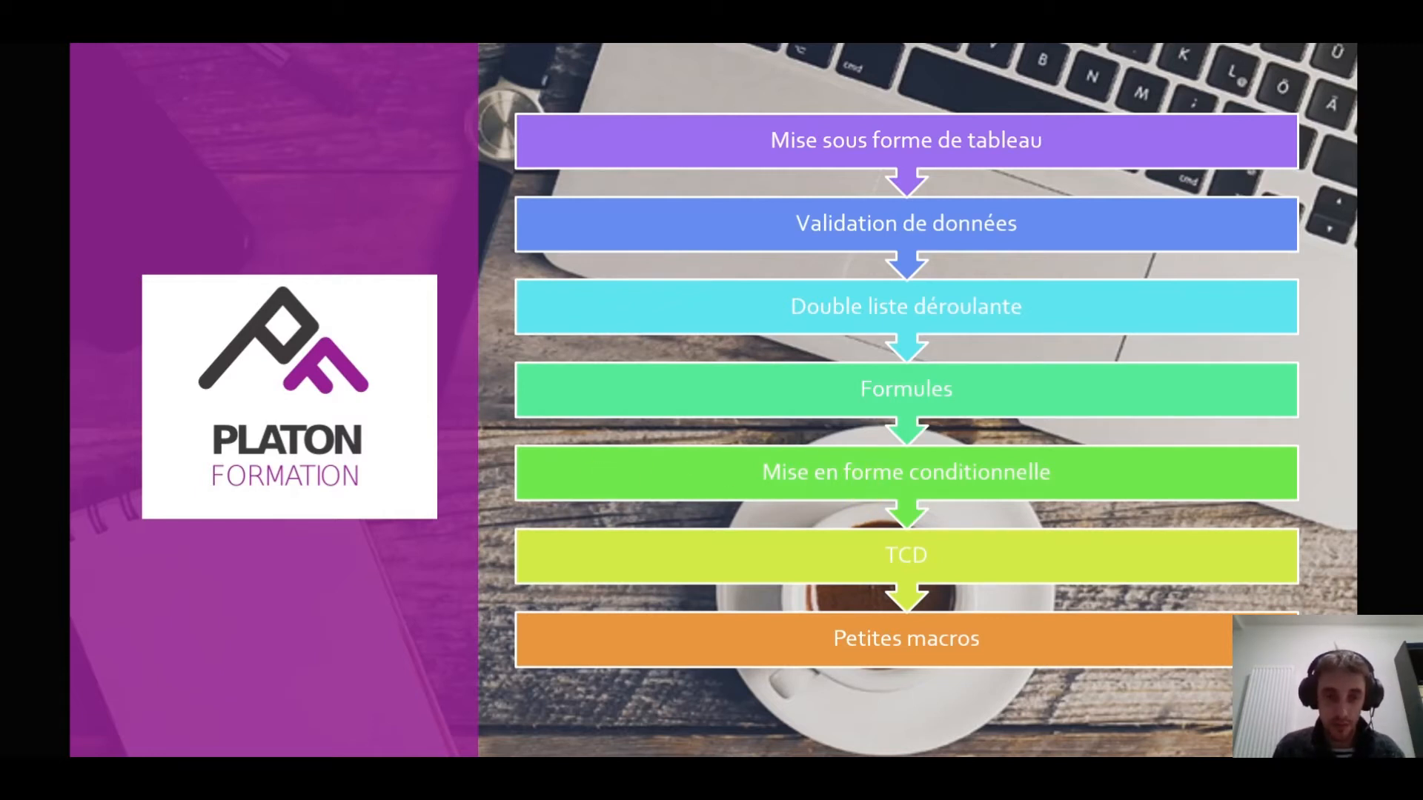
Switch to the Excel workbook and start an equal-to highlighting rule for the value h on all SEXE column cells.
mouse_move(571, 782)
left_click(571, 712)
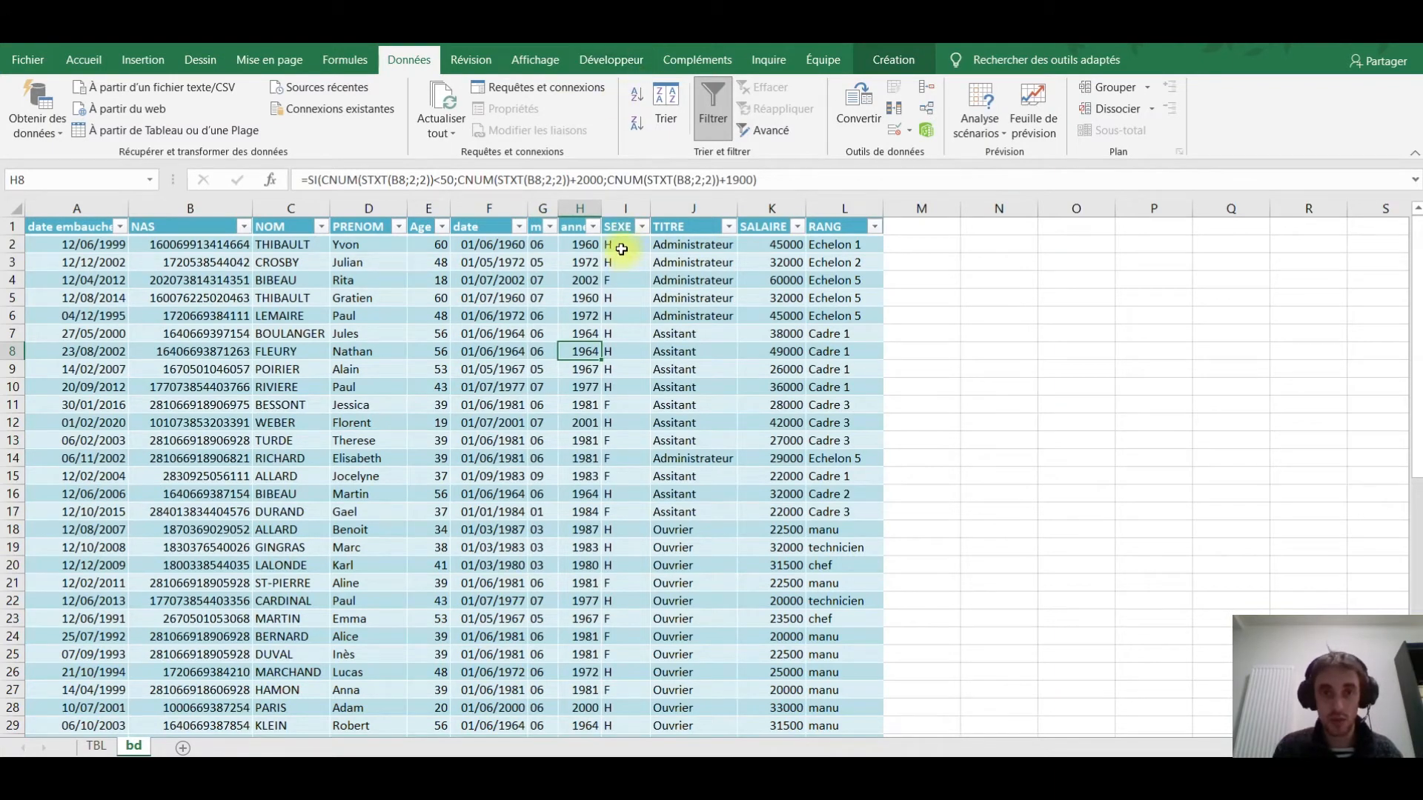
left_click(621, 250)
key("ctrl+shift+Down")
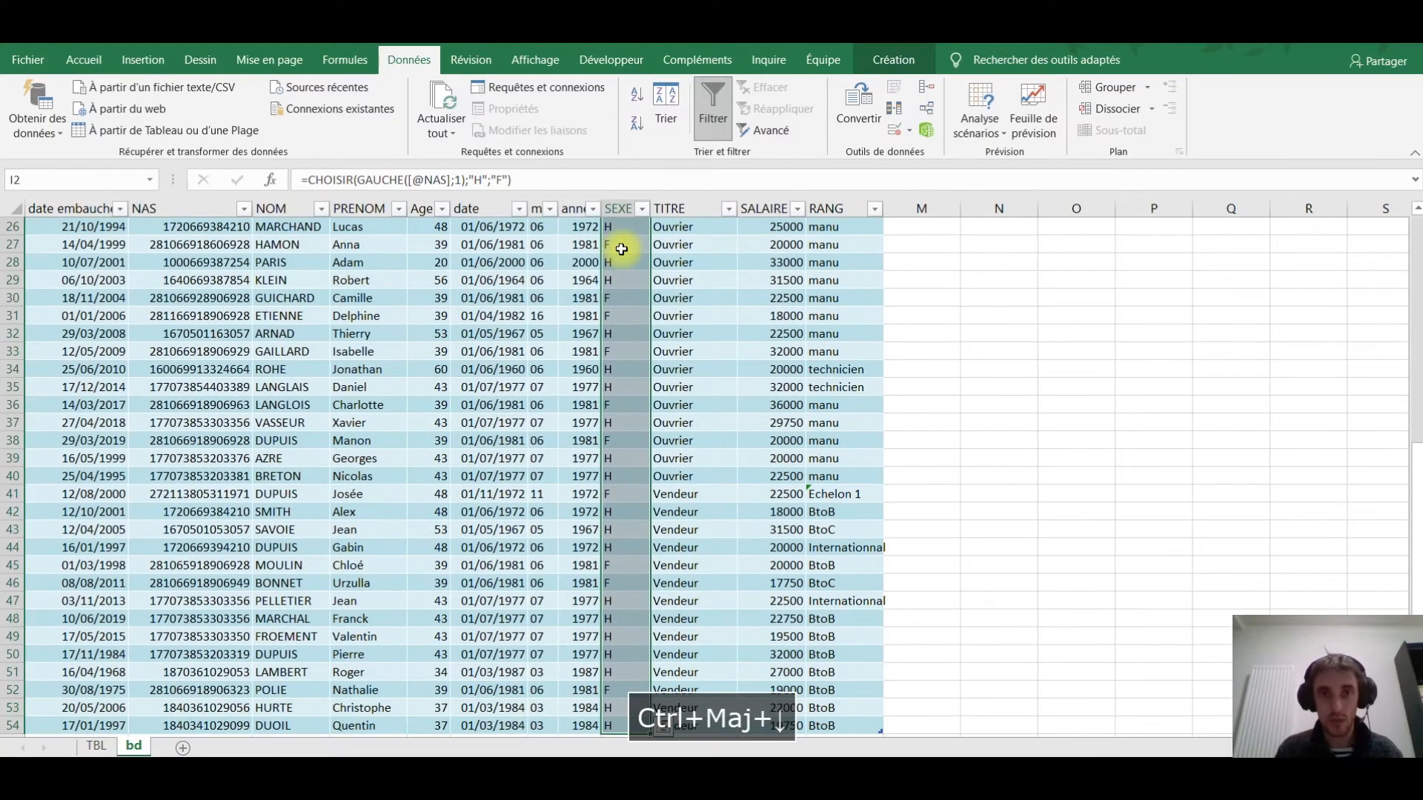
left_click(84, 60)
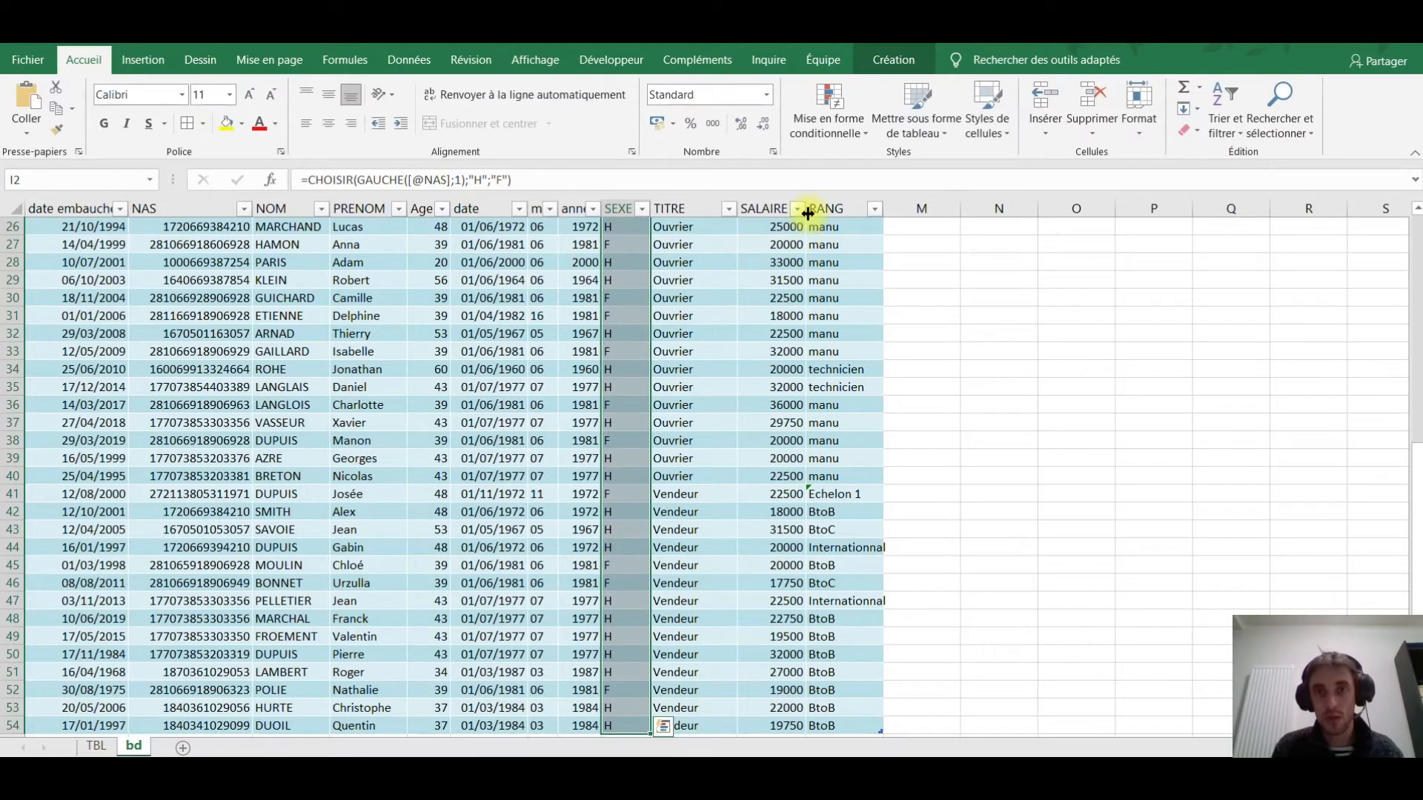
left_click(843, 136)
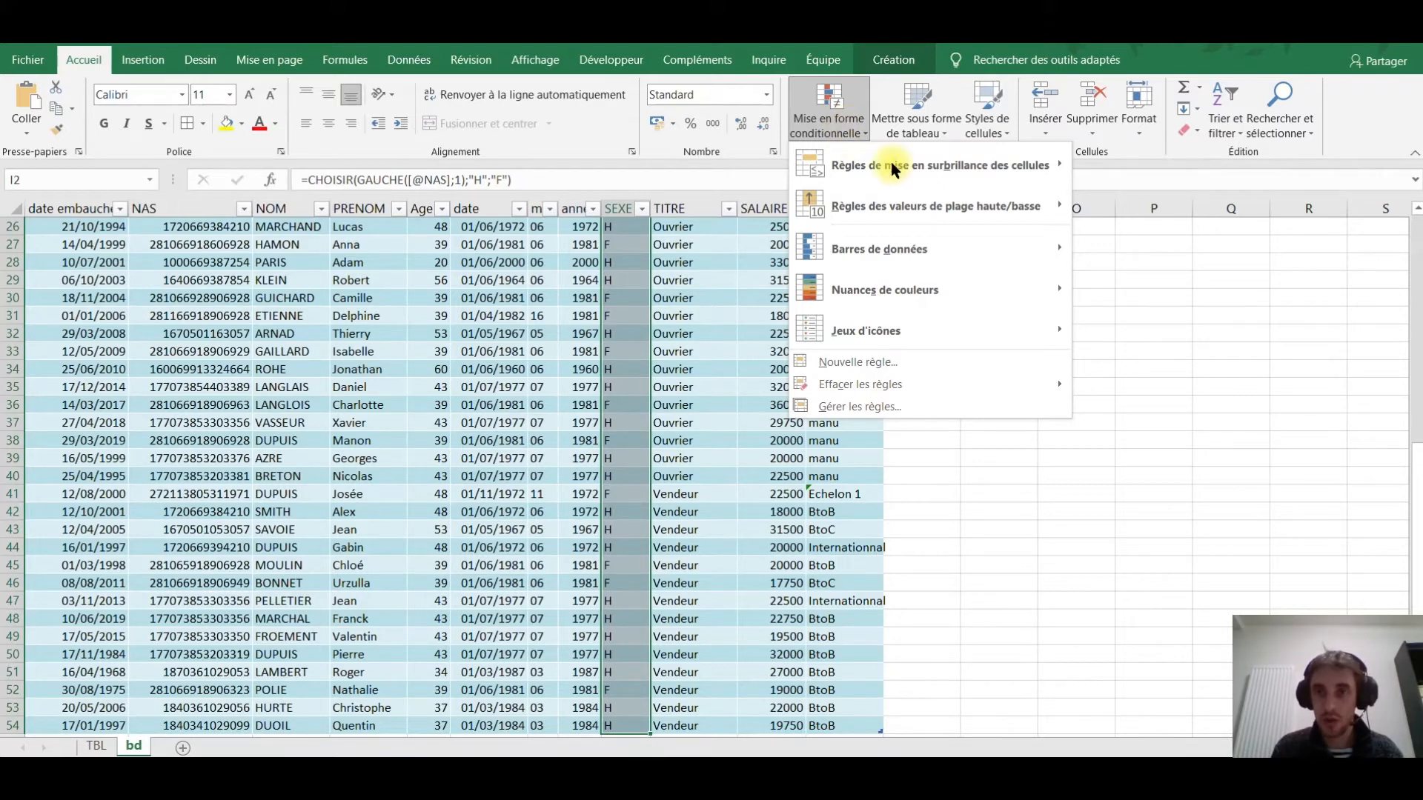
mouse_move(977, 163)
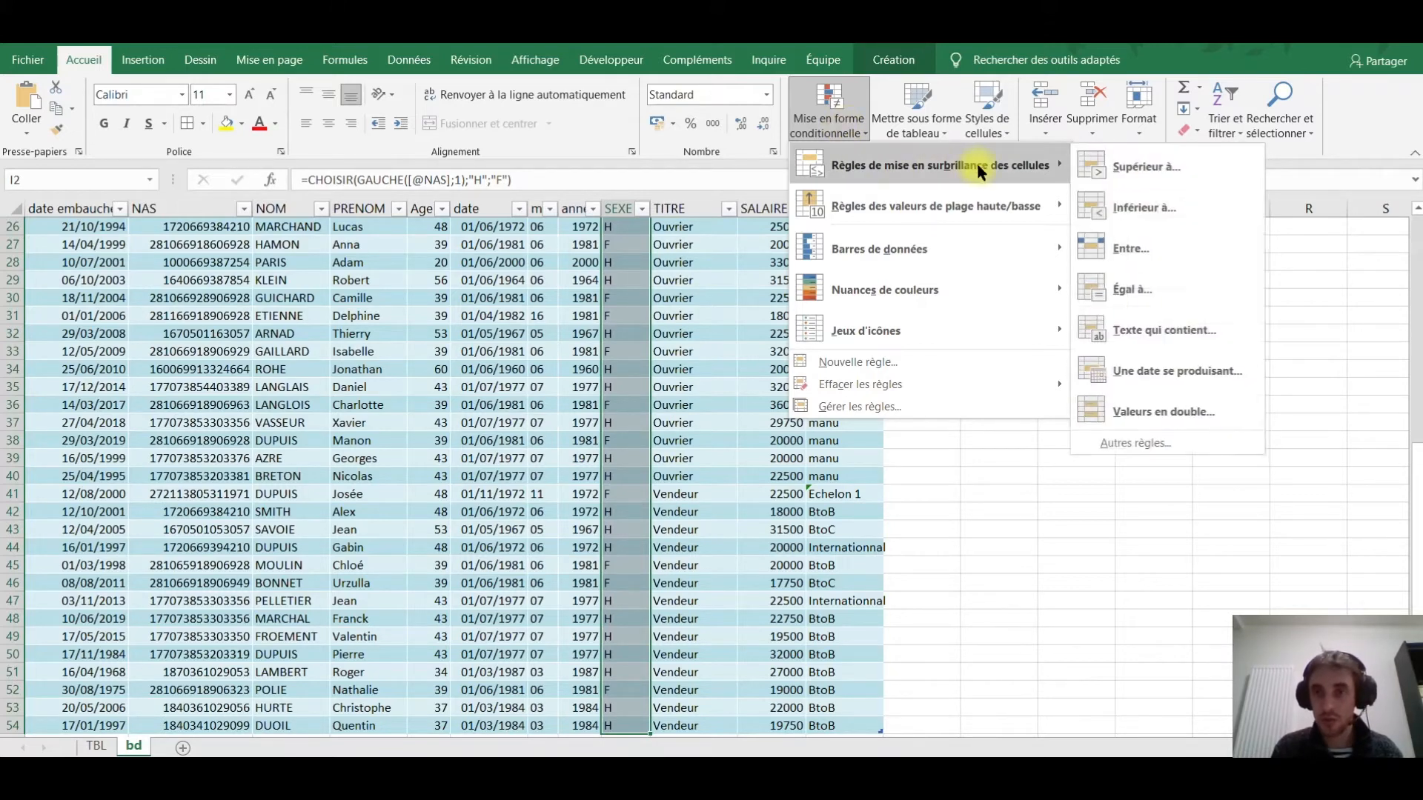
left_click(1148, 287)
type("h")
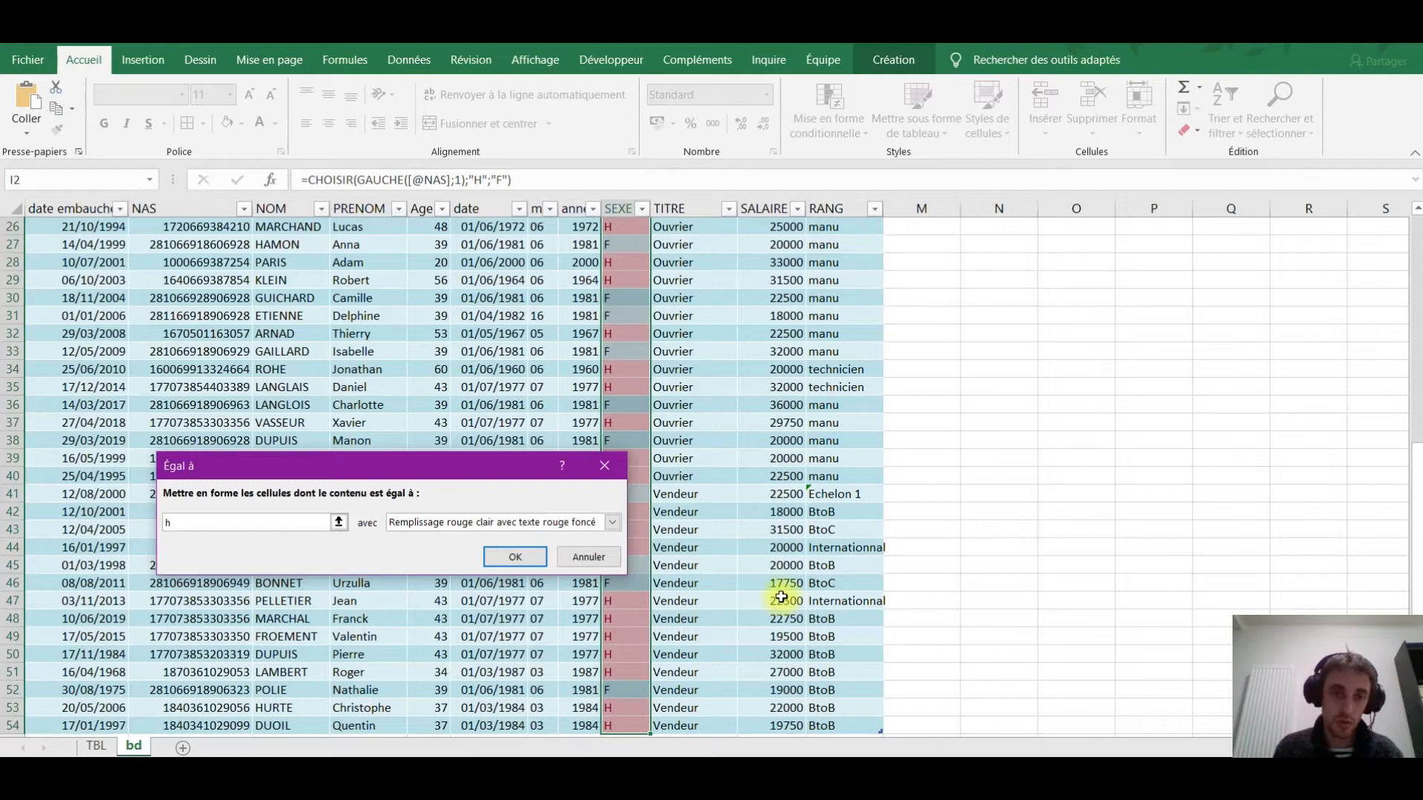
Give the h rule a custom format with a blue font colour and apply it to the SEXE cells.
left_click(612, 522)
left_click(437, 602)
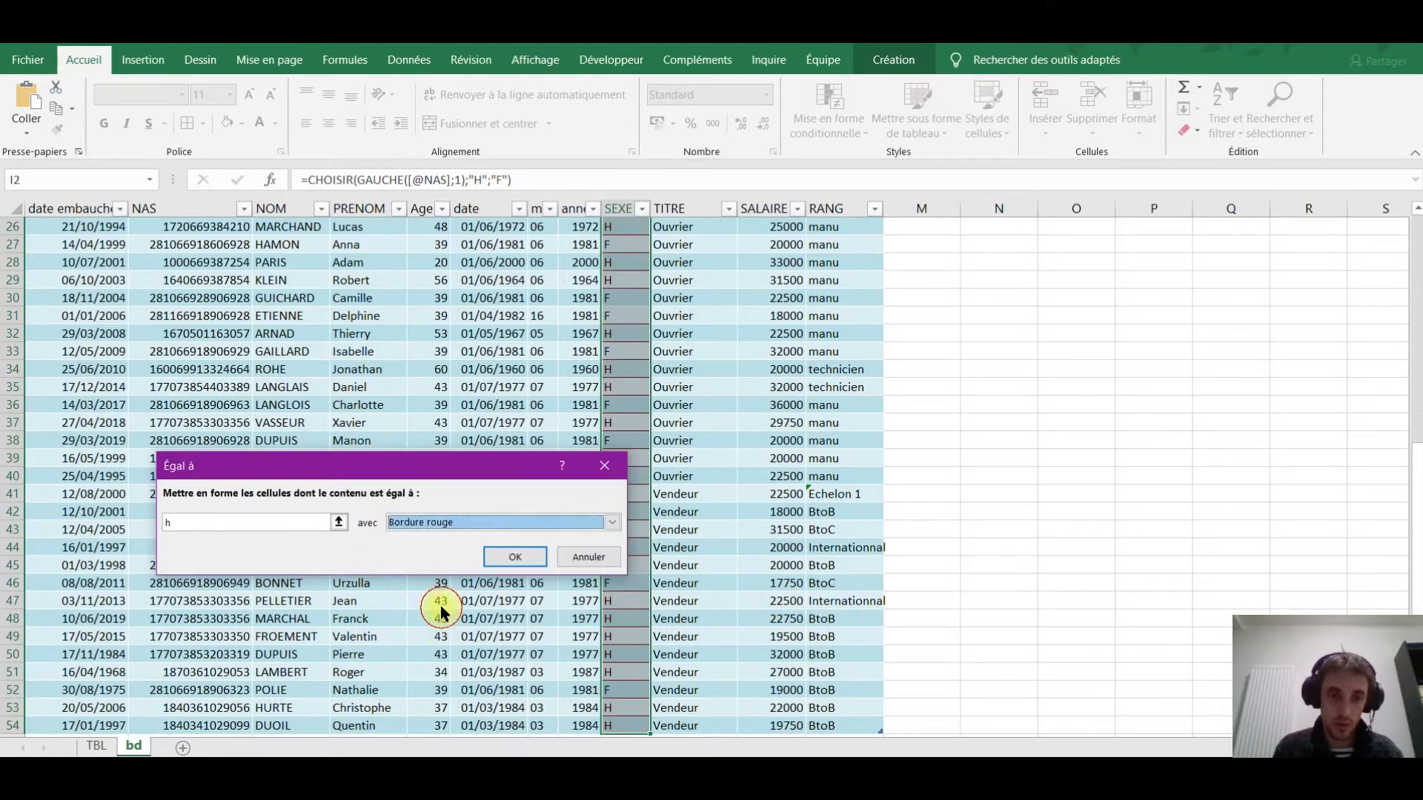
left_click(613, 522)
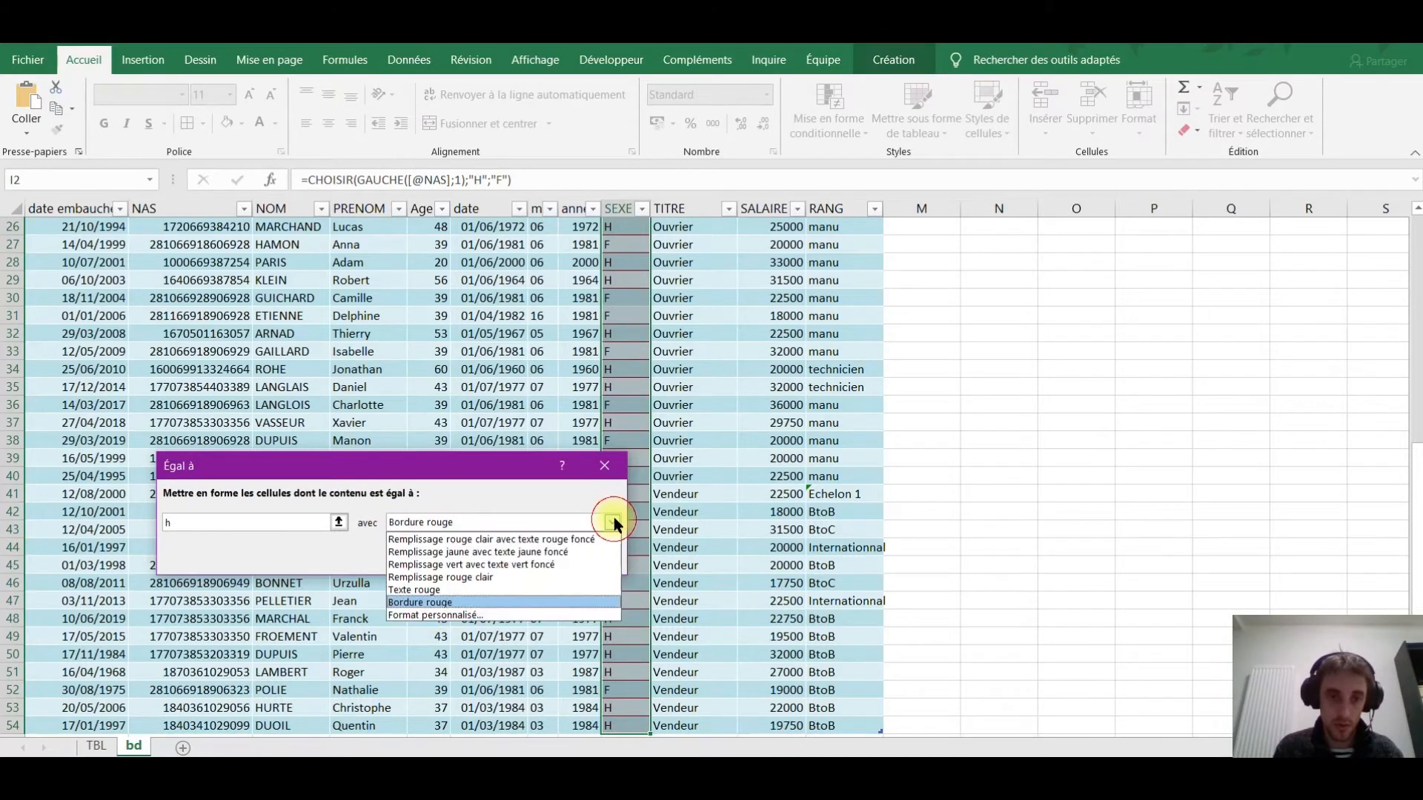
left_click(492, 612)
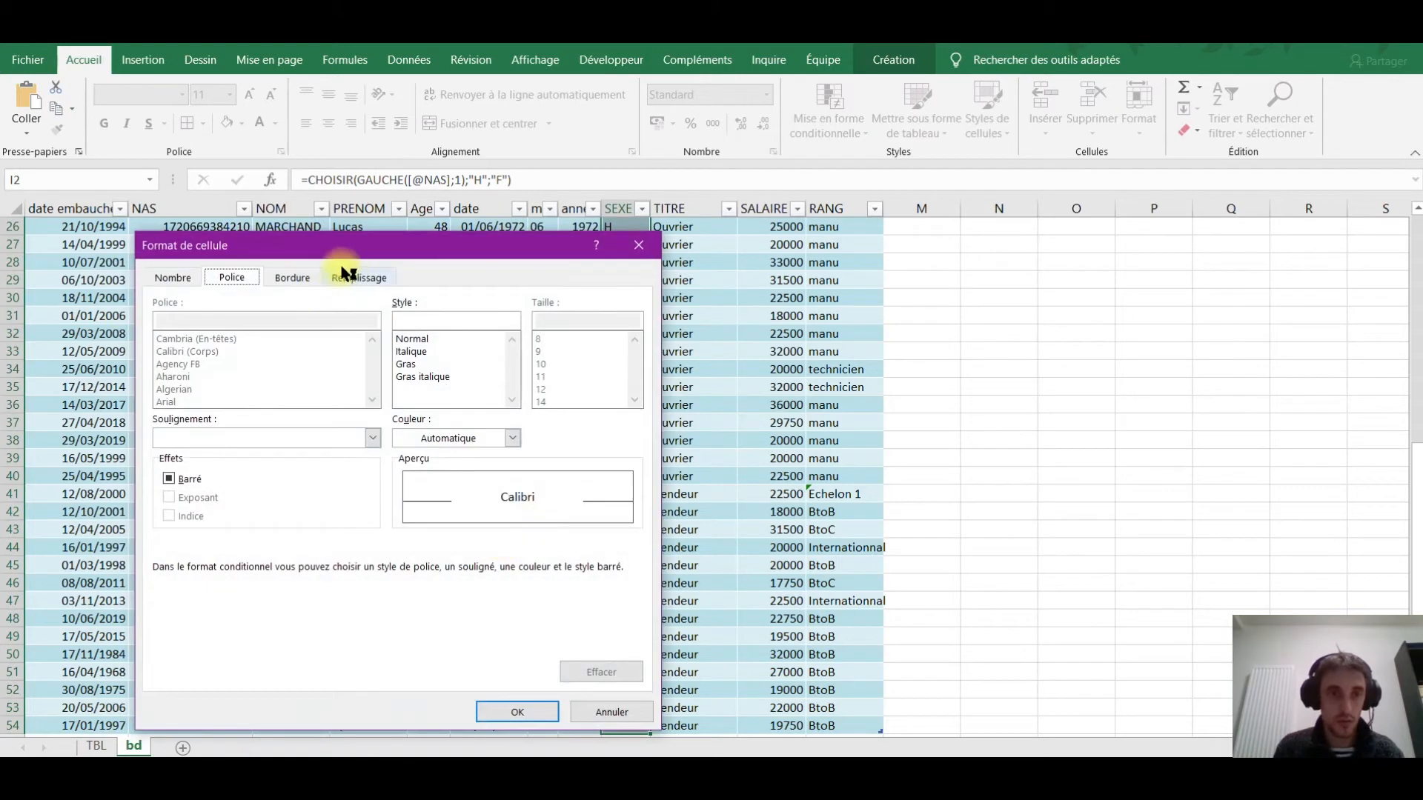
left_click(356, 276)
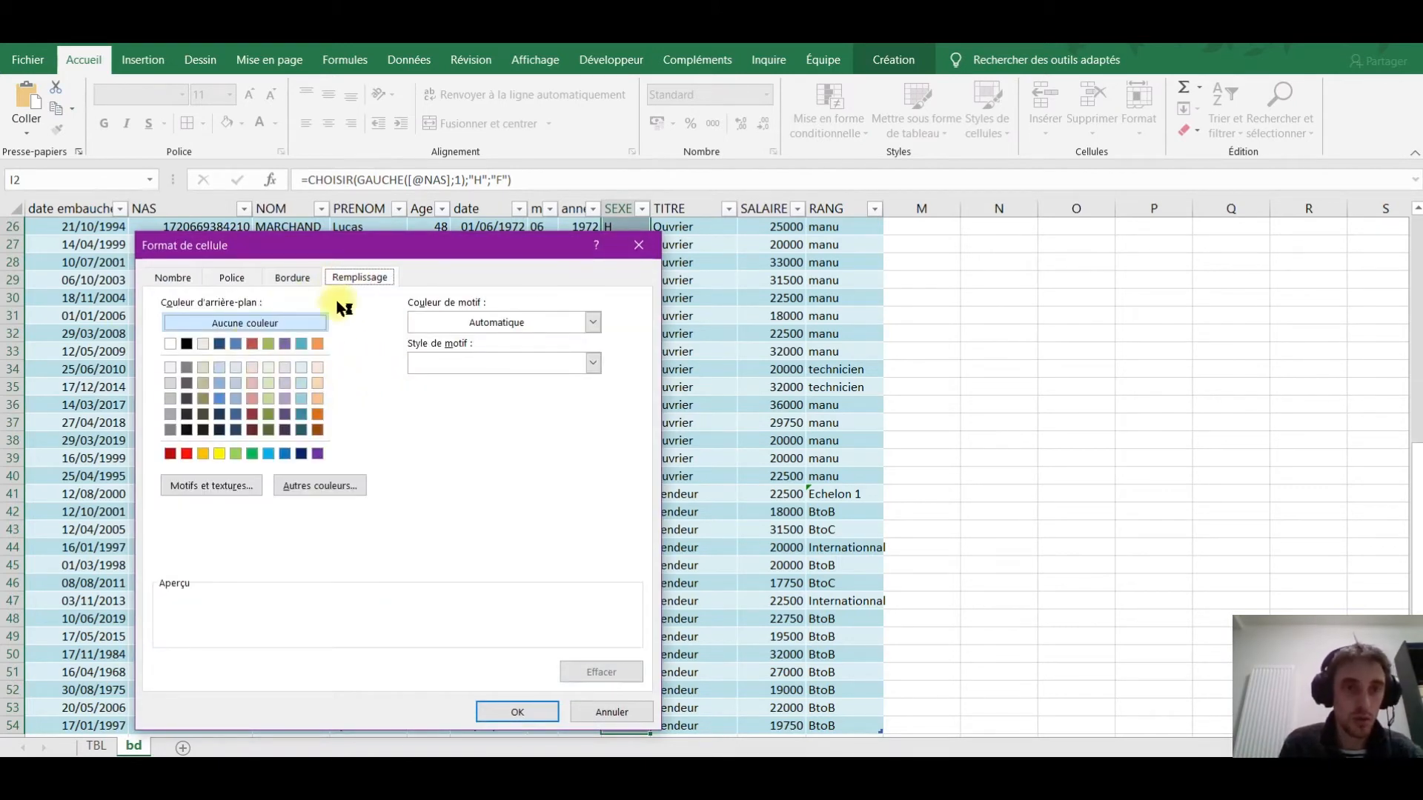
left_click_drag(392, 250, 451, 246)
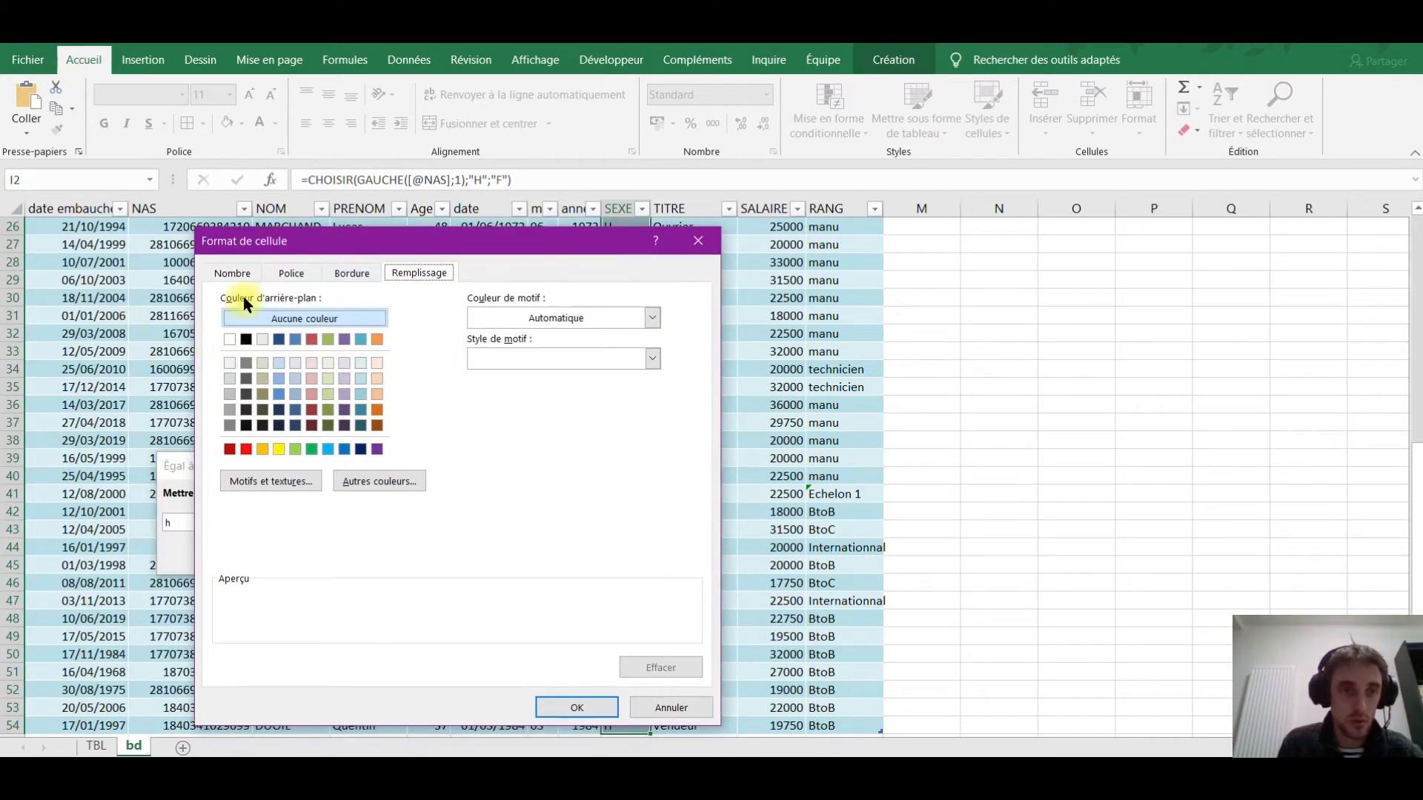
left_click(295, 273)
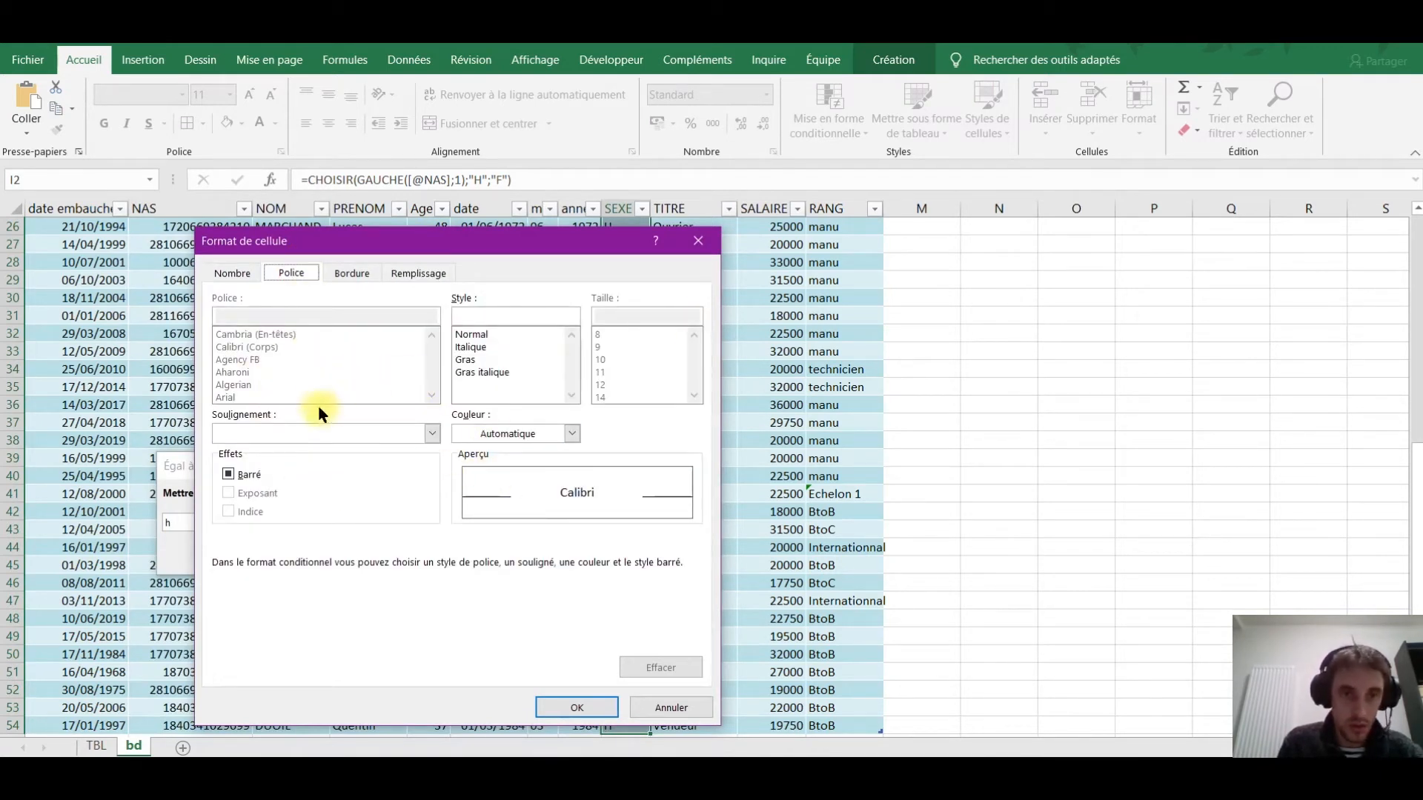
left_click(571, 433)
left_click(523, 511)
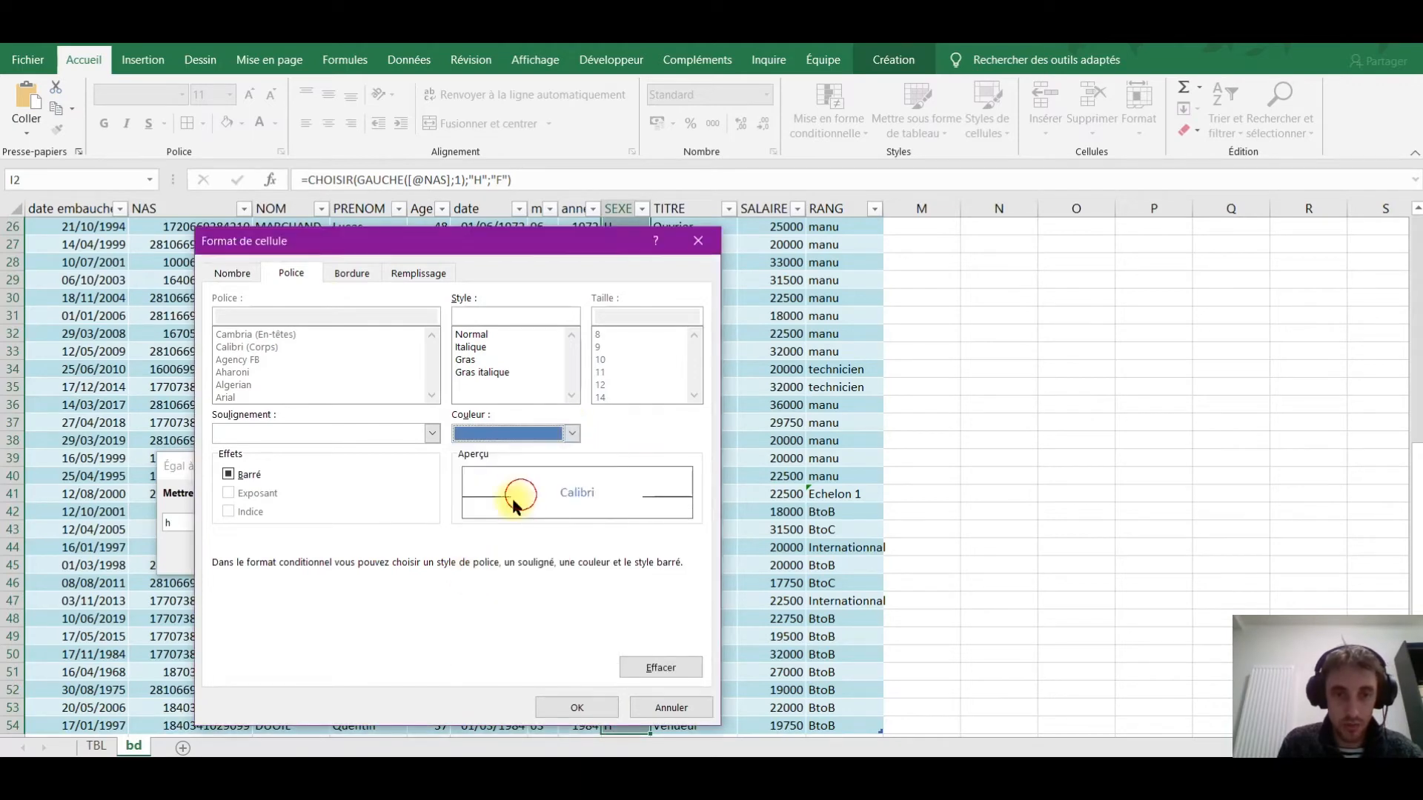
left_click(577, 707)
left_click(518, 557)
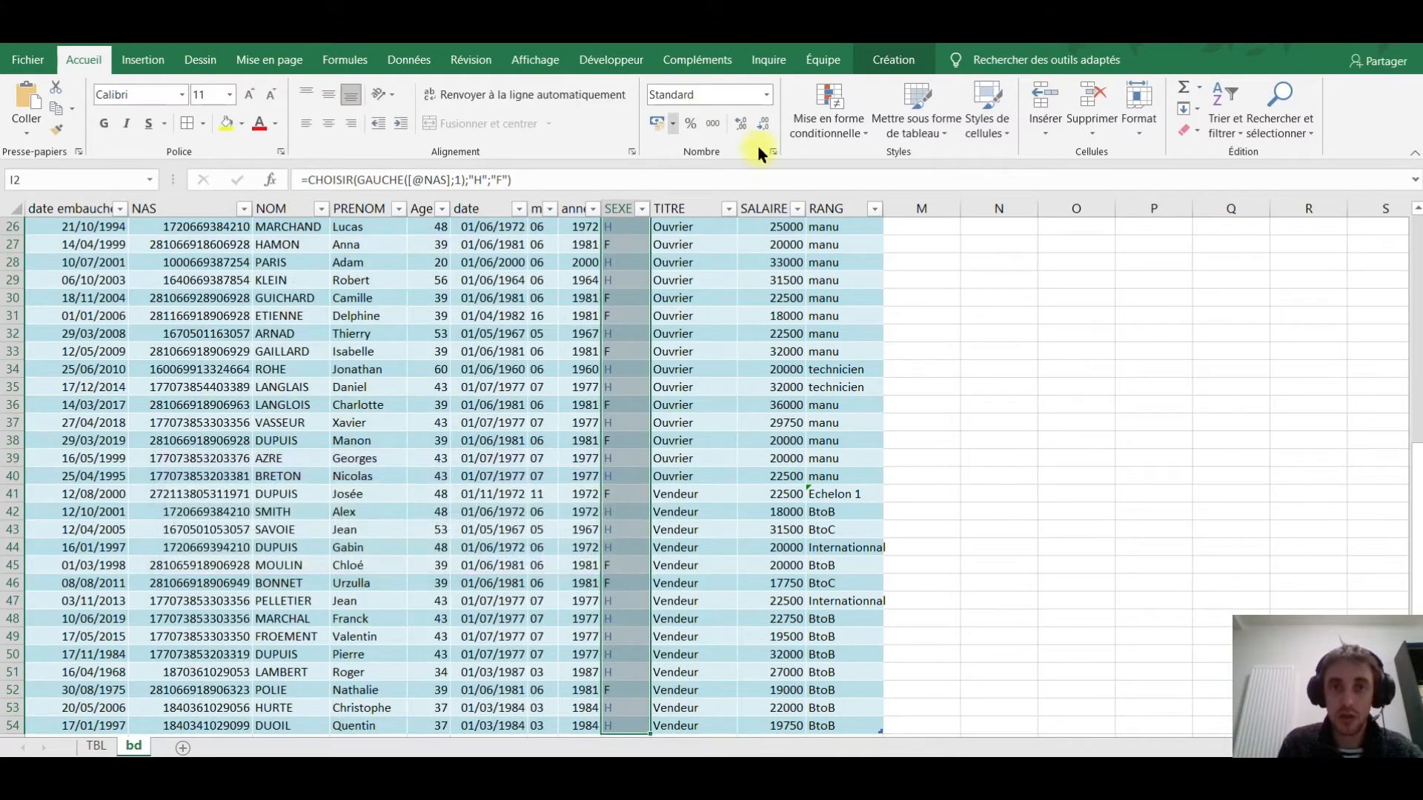
Start a second equal-to highlighting rule for the value f on the selected SEXE cells.
left_click(842, 128)
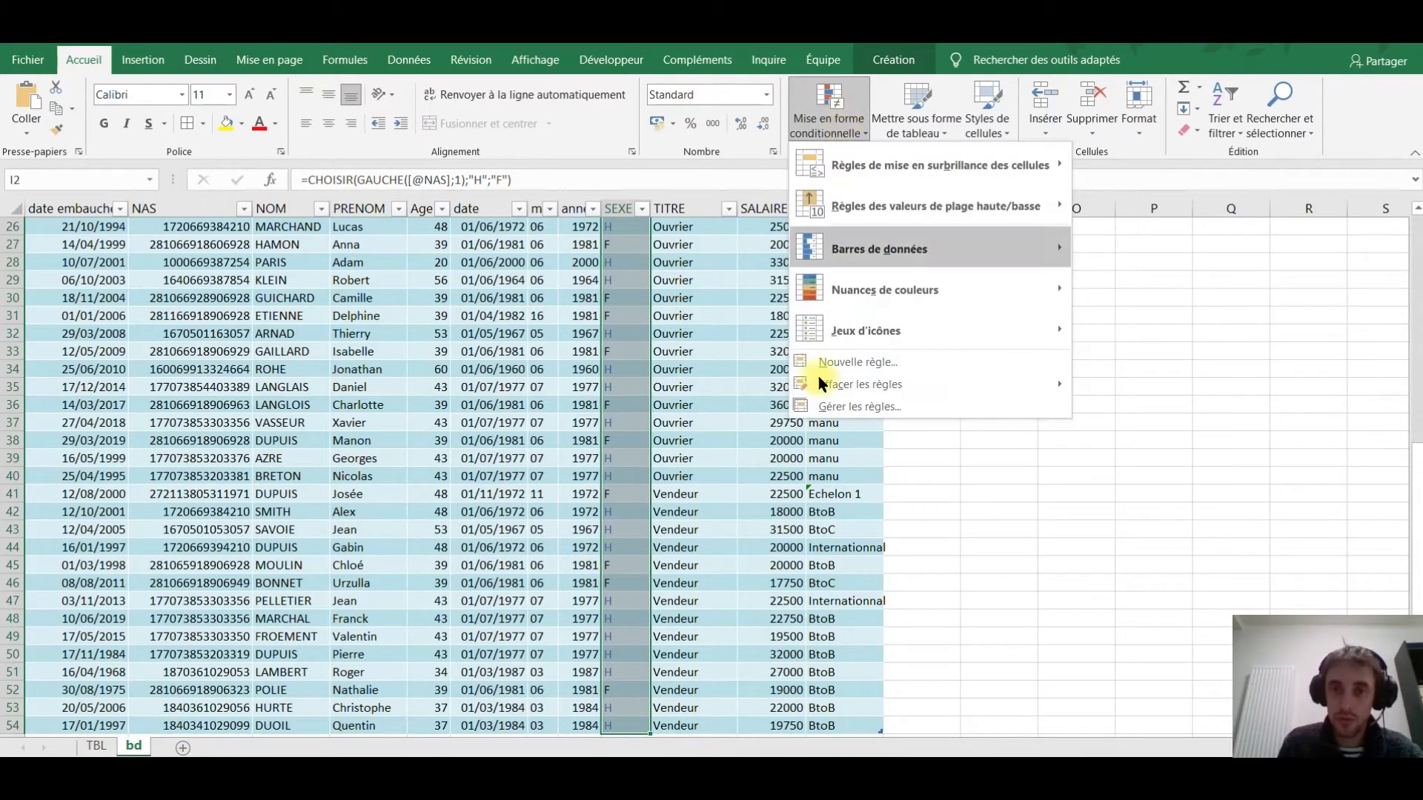
mouse_move(913, 174)
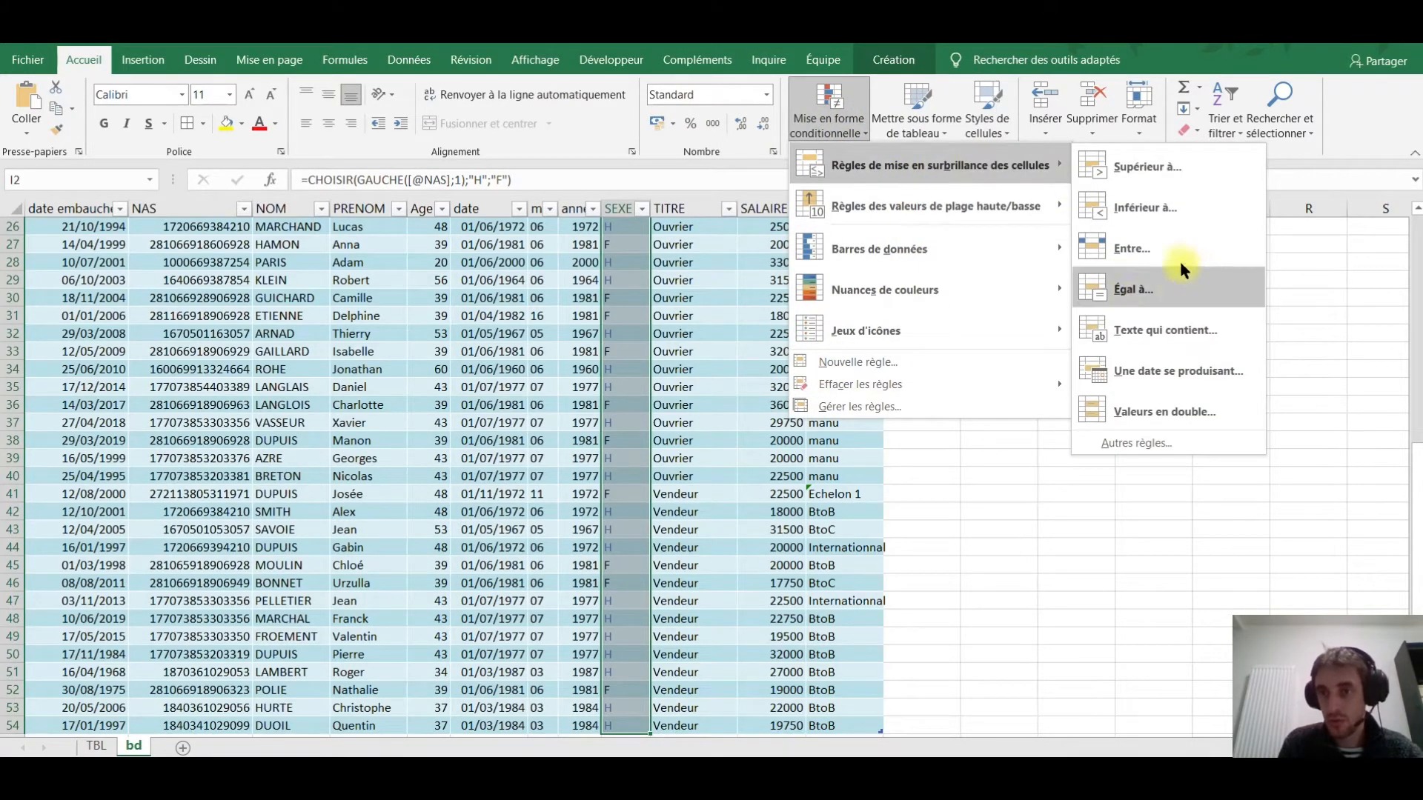
left_click(1162, 298)
type("f")
Give the f rule a custom format with a magenta font colour and apply it.
left_click(612, 523)
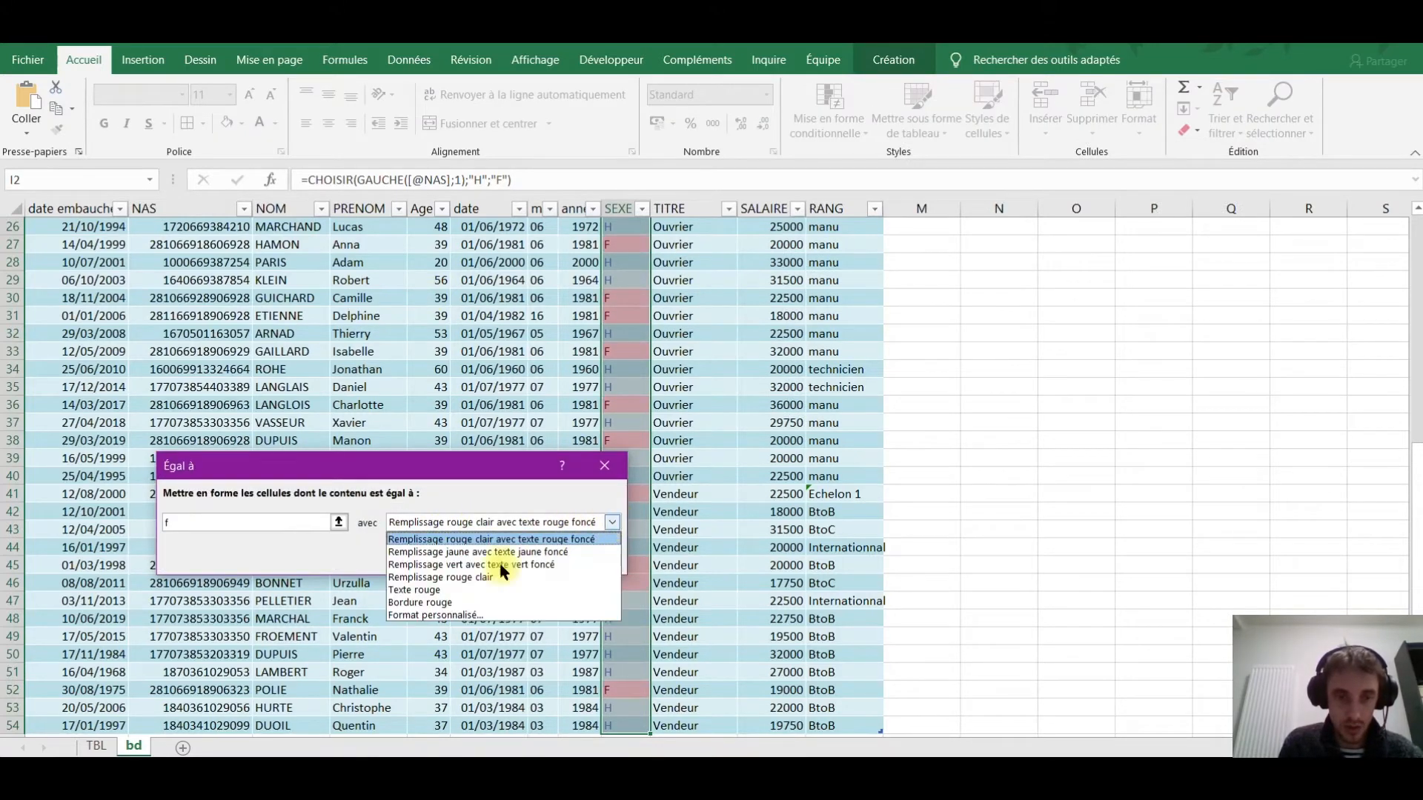
left_click(467, 612)
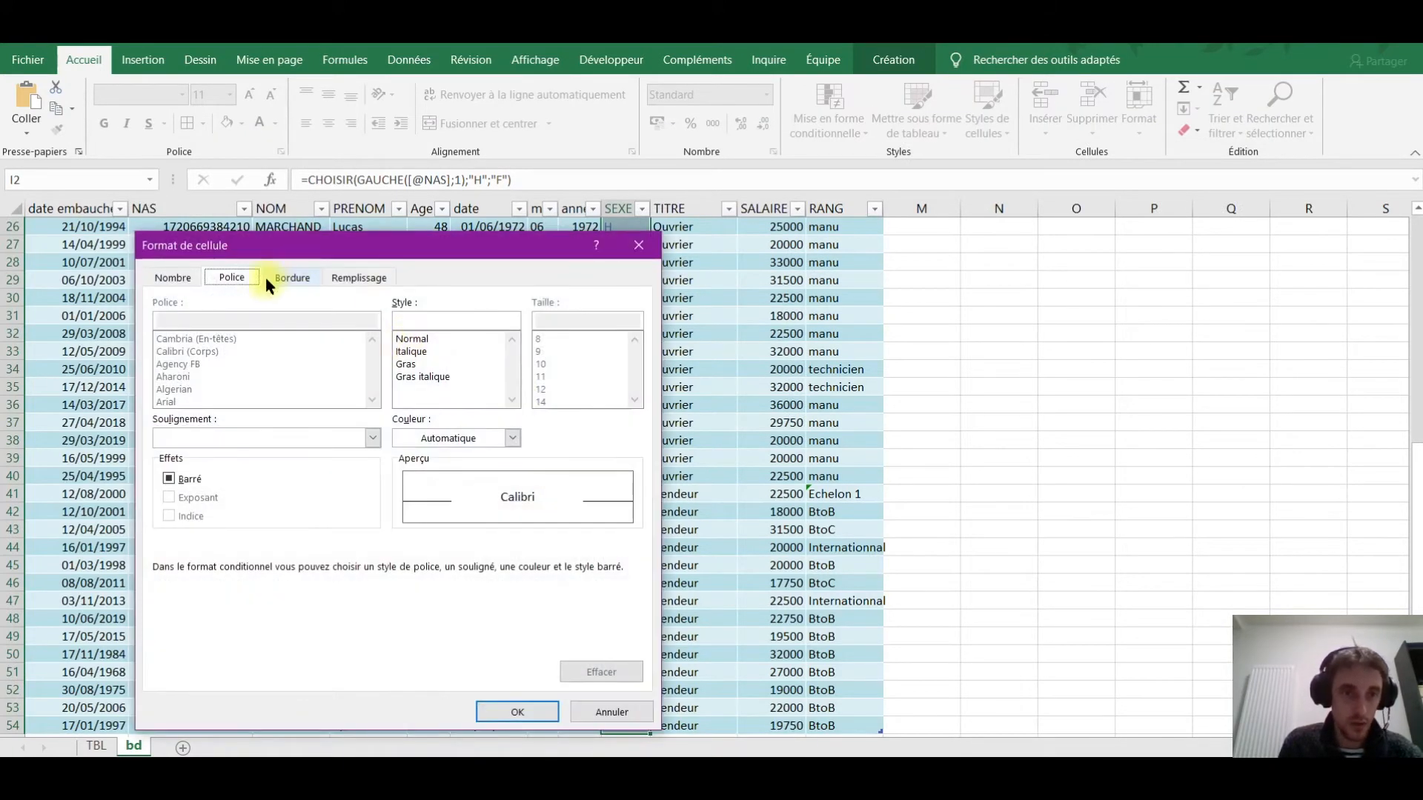
left_click(520, 445)
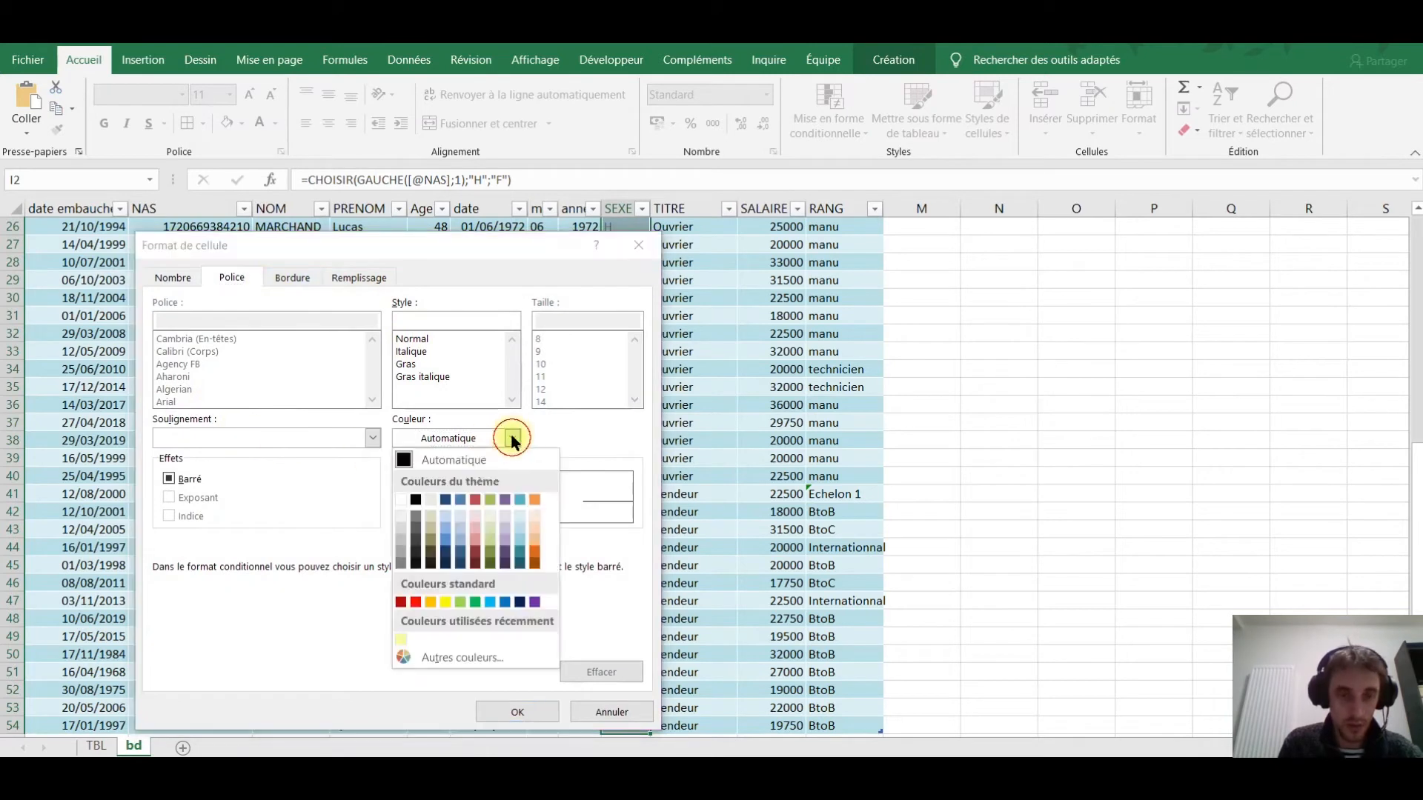
left_click(478, 655)
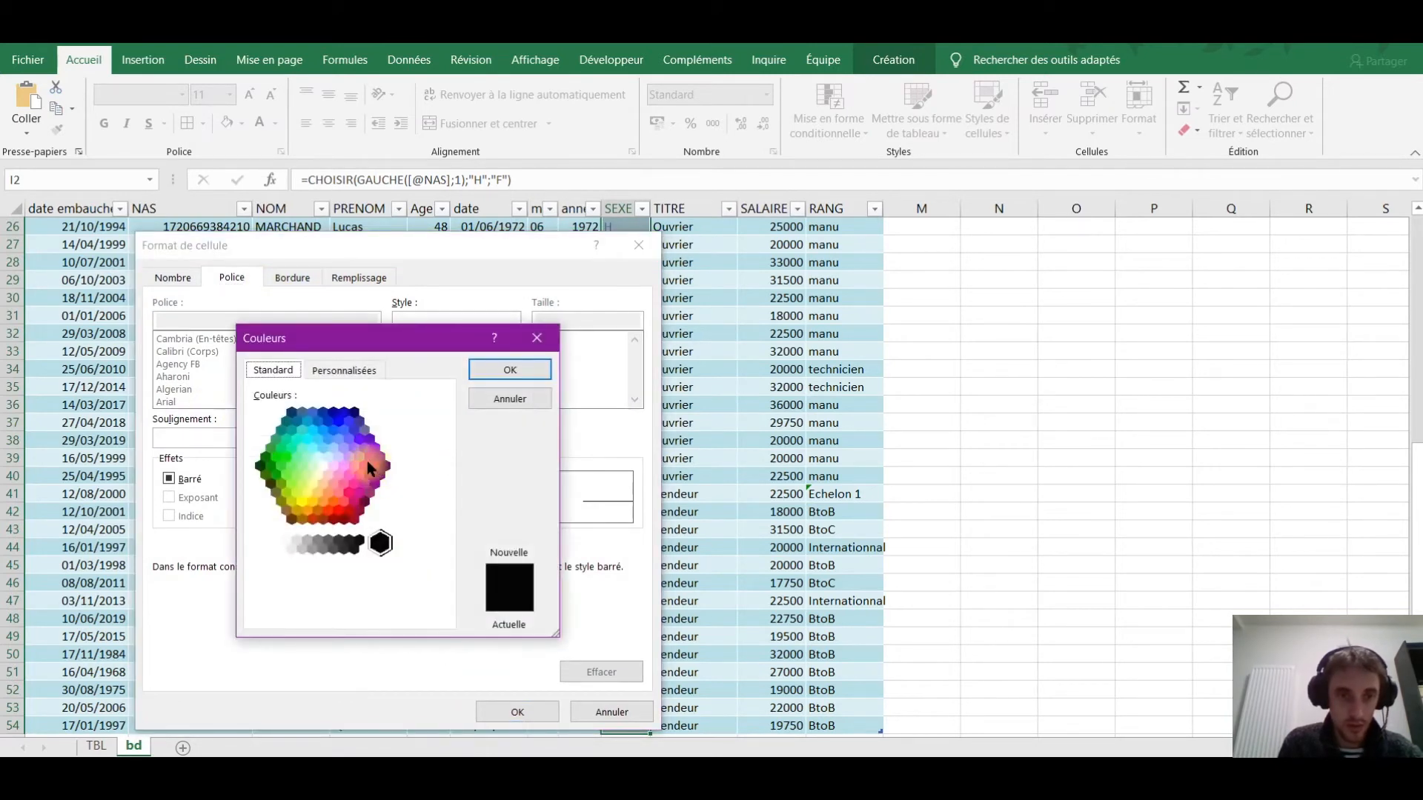
left_click(364, 466)
left_click(508, 369)
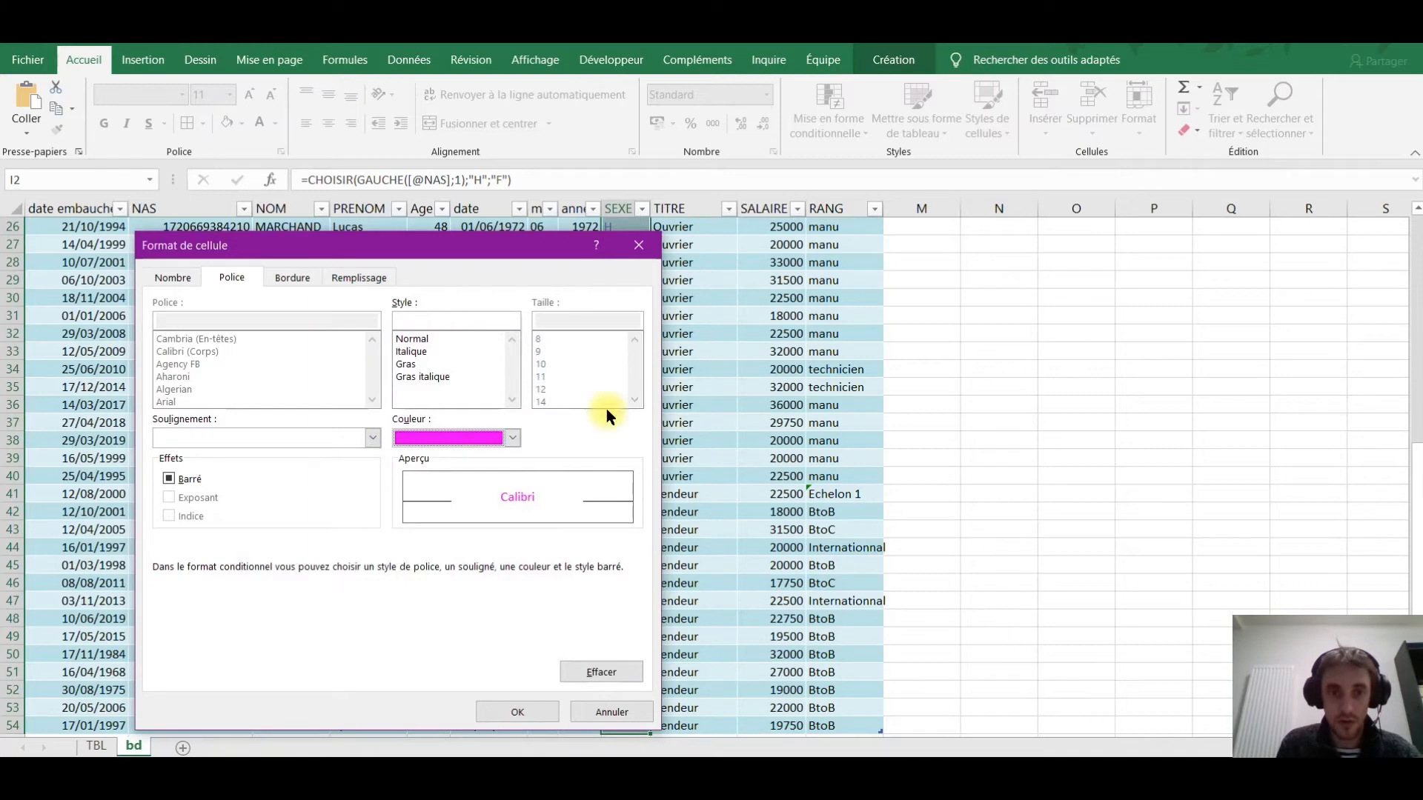
left_click(517, 711)
left_click(516, 557)
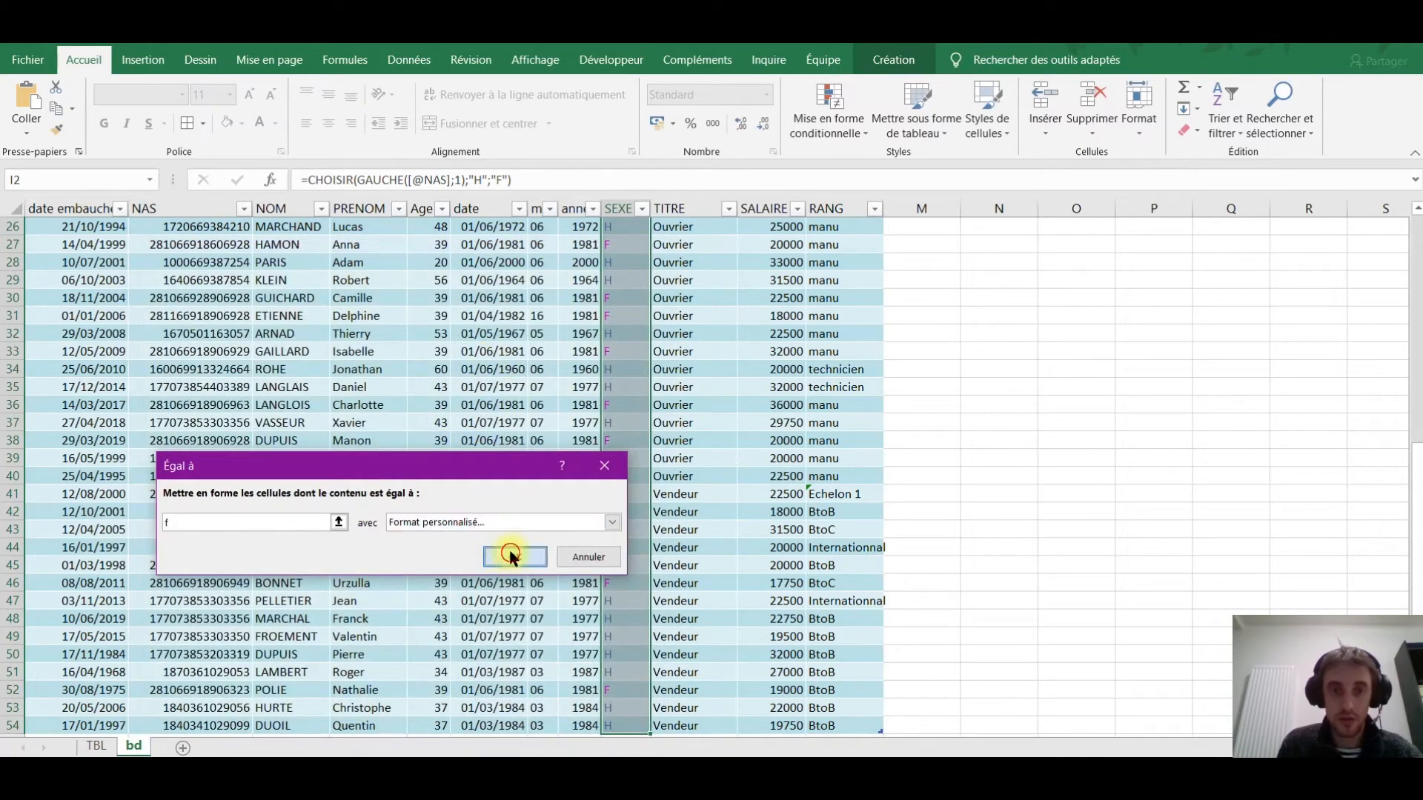
Change the salary table's style to the medium one with a teal header and grey banded rows.
left_click(461, 357)
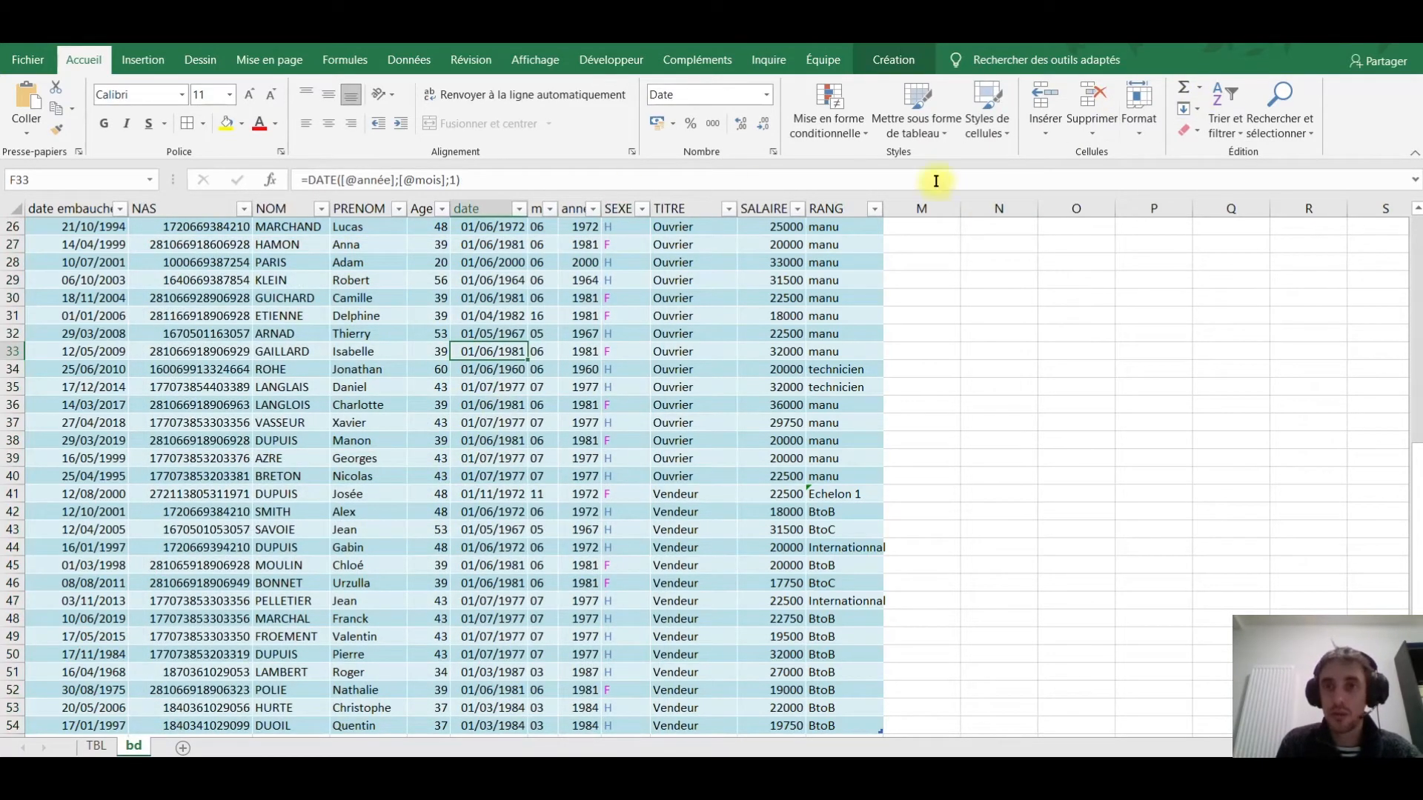
left_click(885, 56)
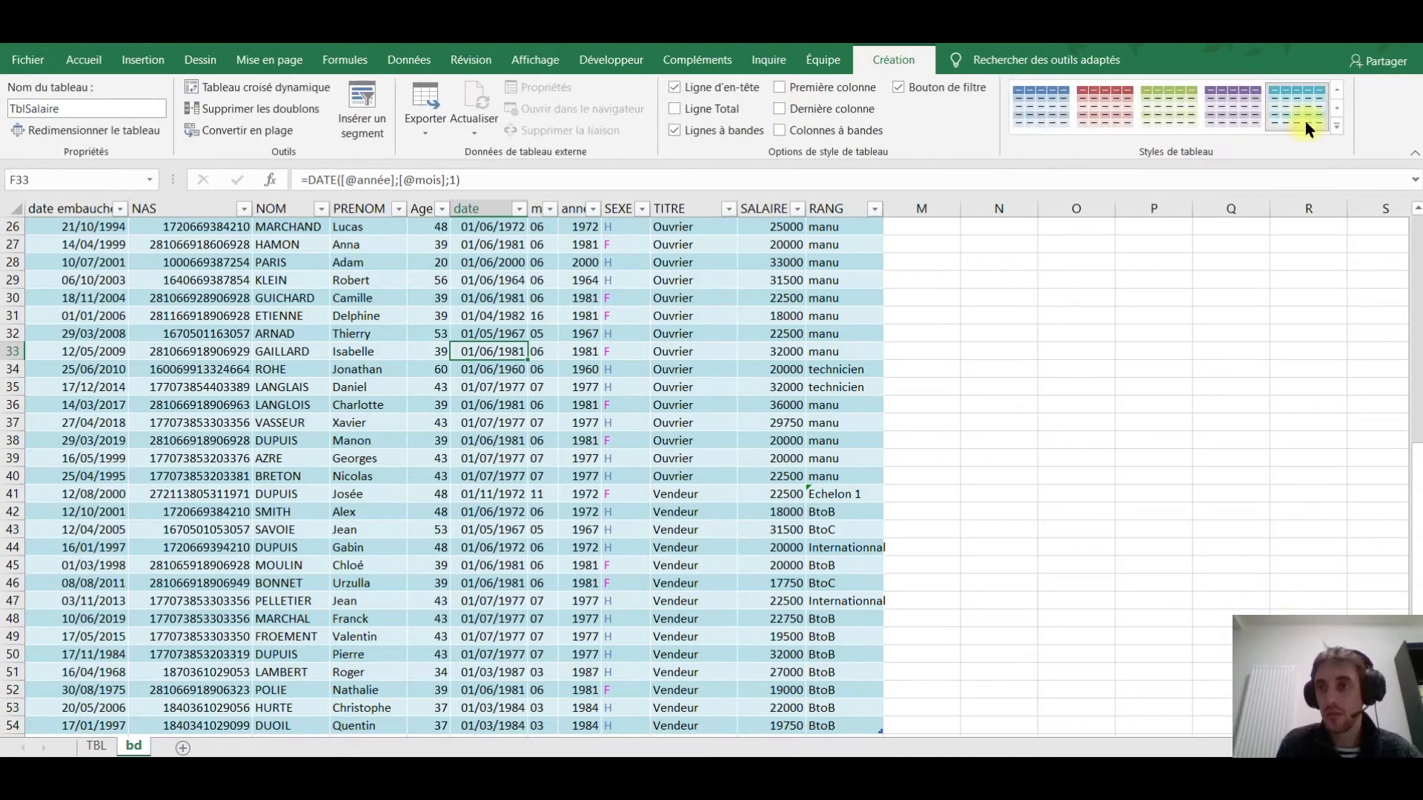
left_click(1338, 133)
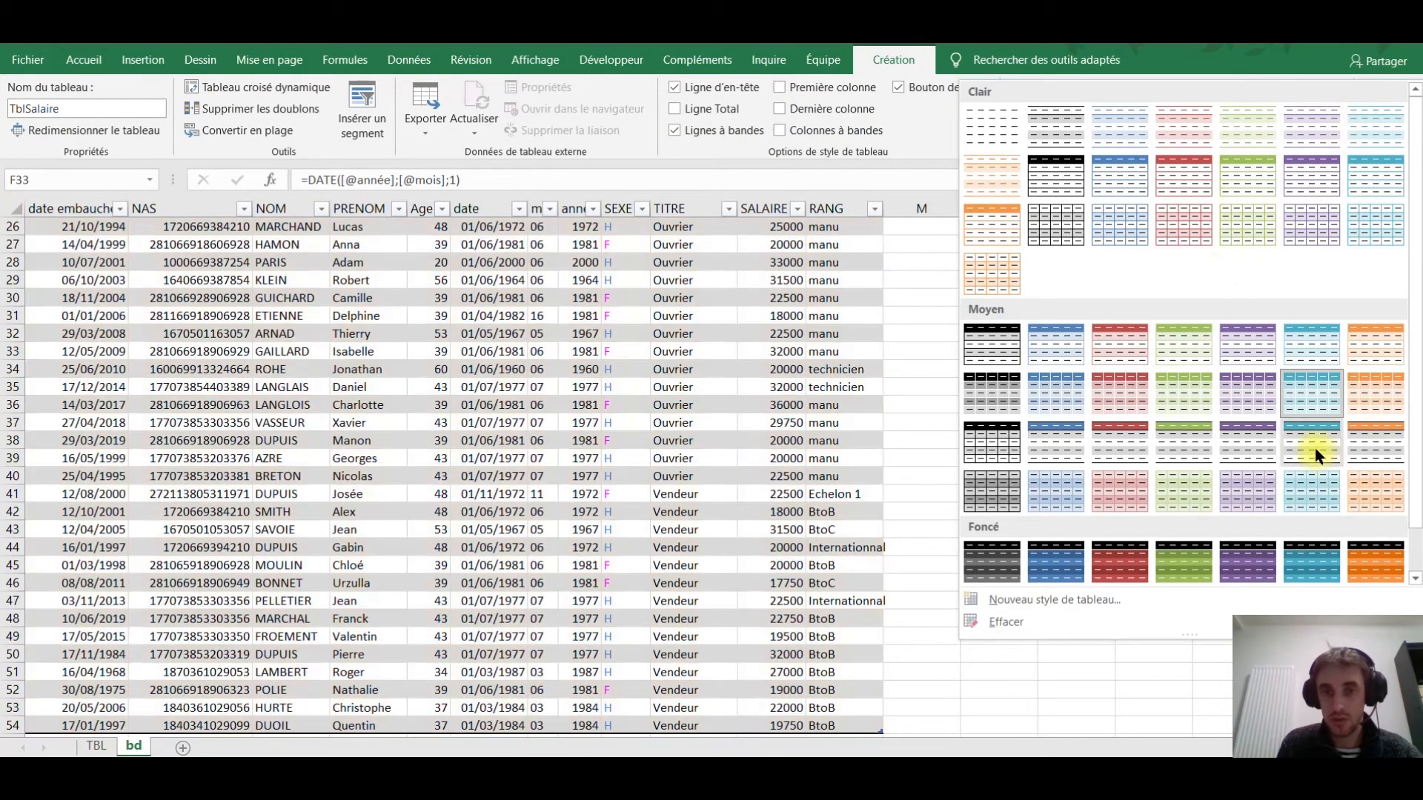
left_click(1315, 448)
left_click(337, 494)
Highlight the 5 highest values in the SALAIRE column with light red fill and dark red text.
scroll(334, 504, "up", 8)
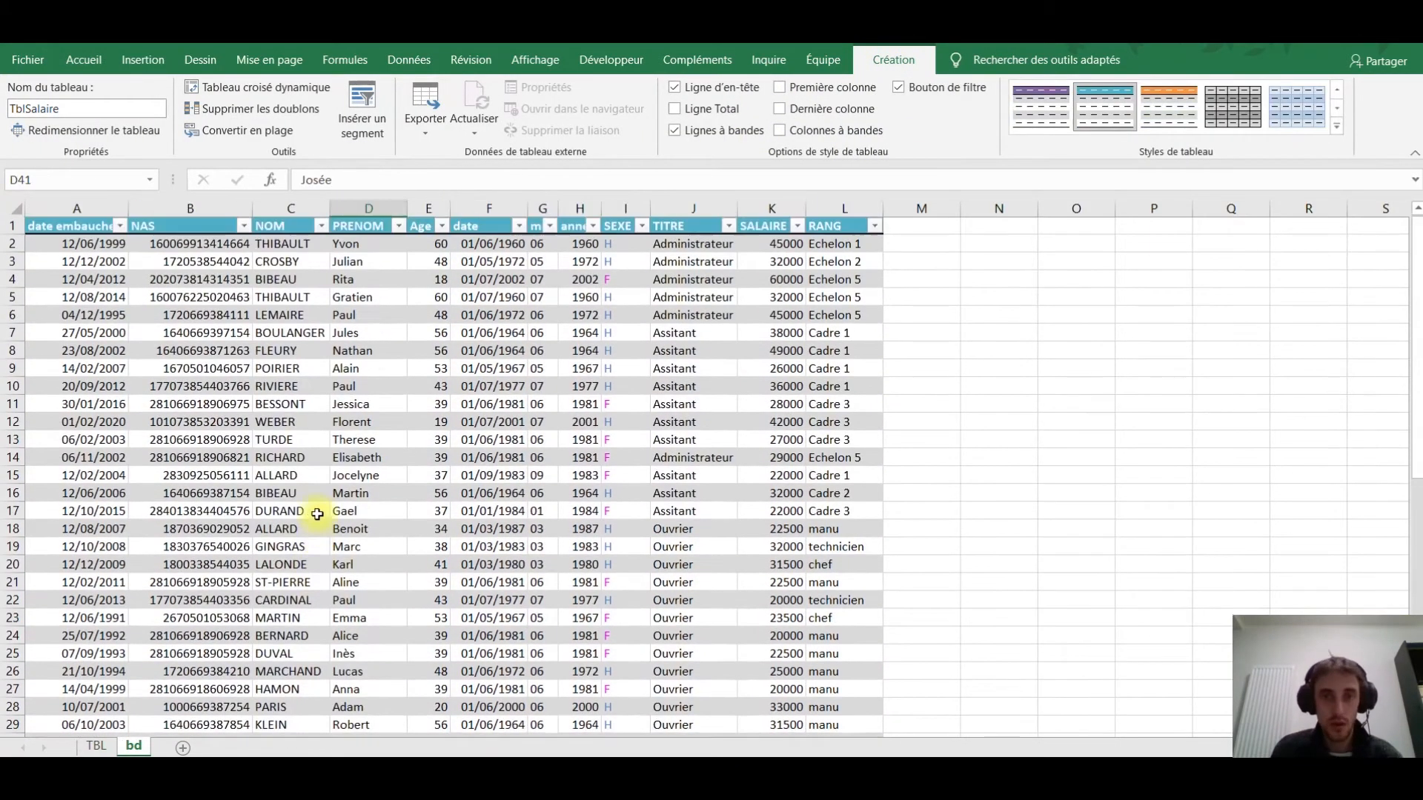
left_click(766, 243)
key("ctrl+shift+Down")
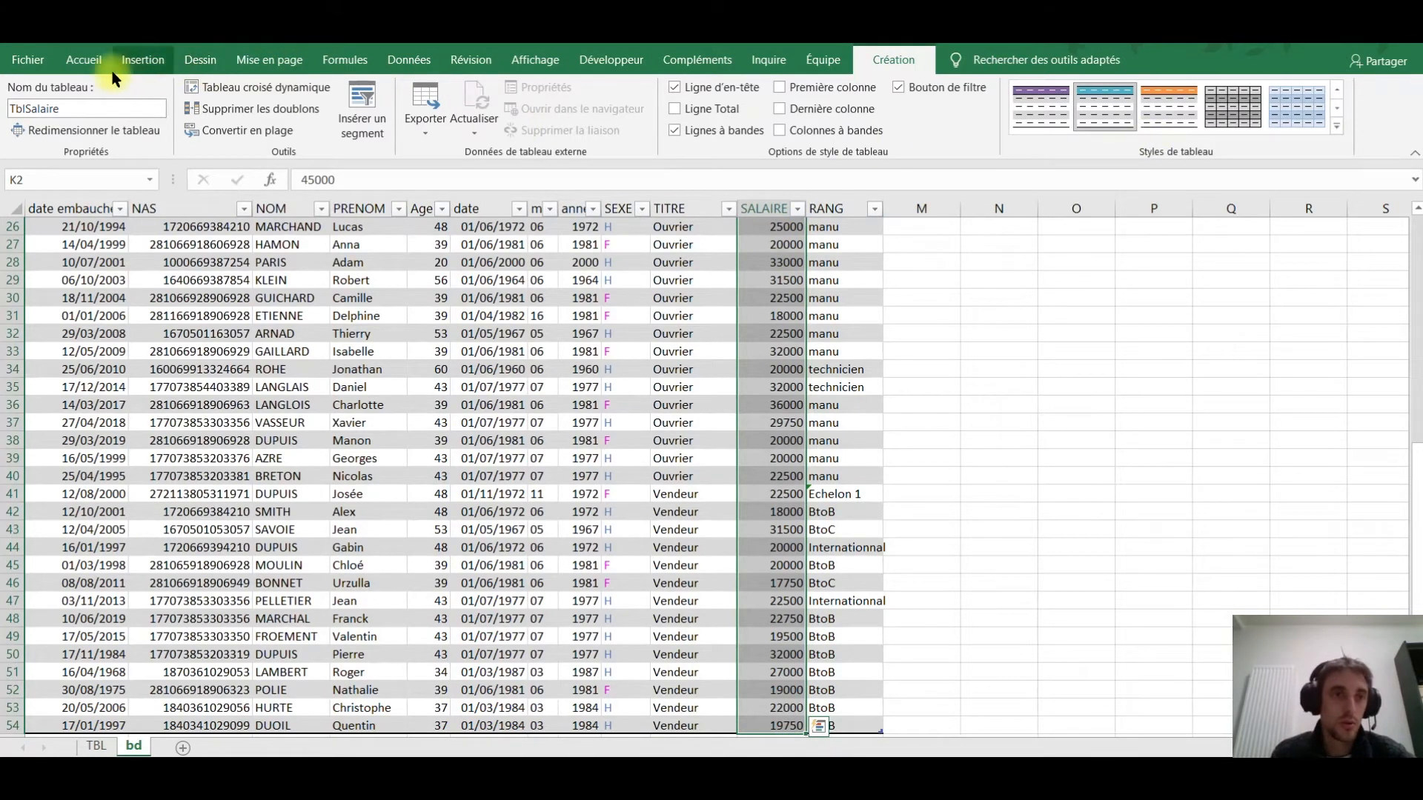
left_click(85, 59)
left_click(834, 137)
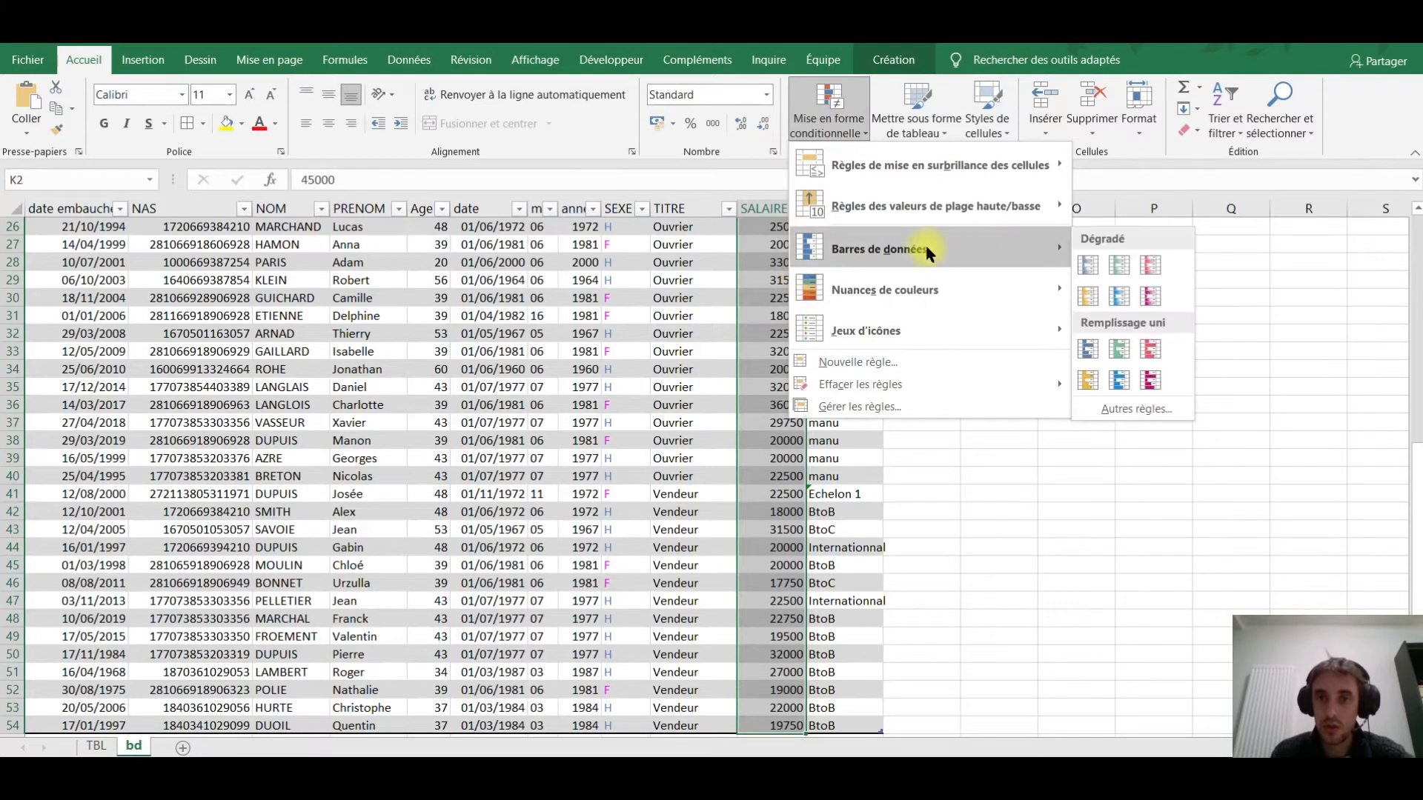
mouse_move(963, 206)
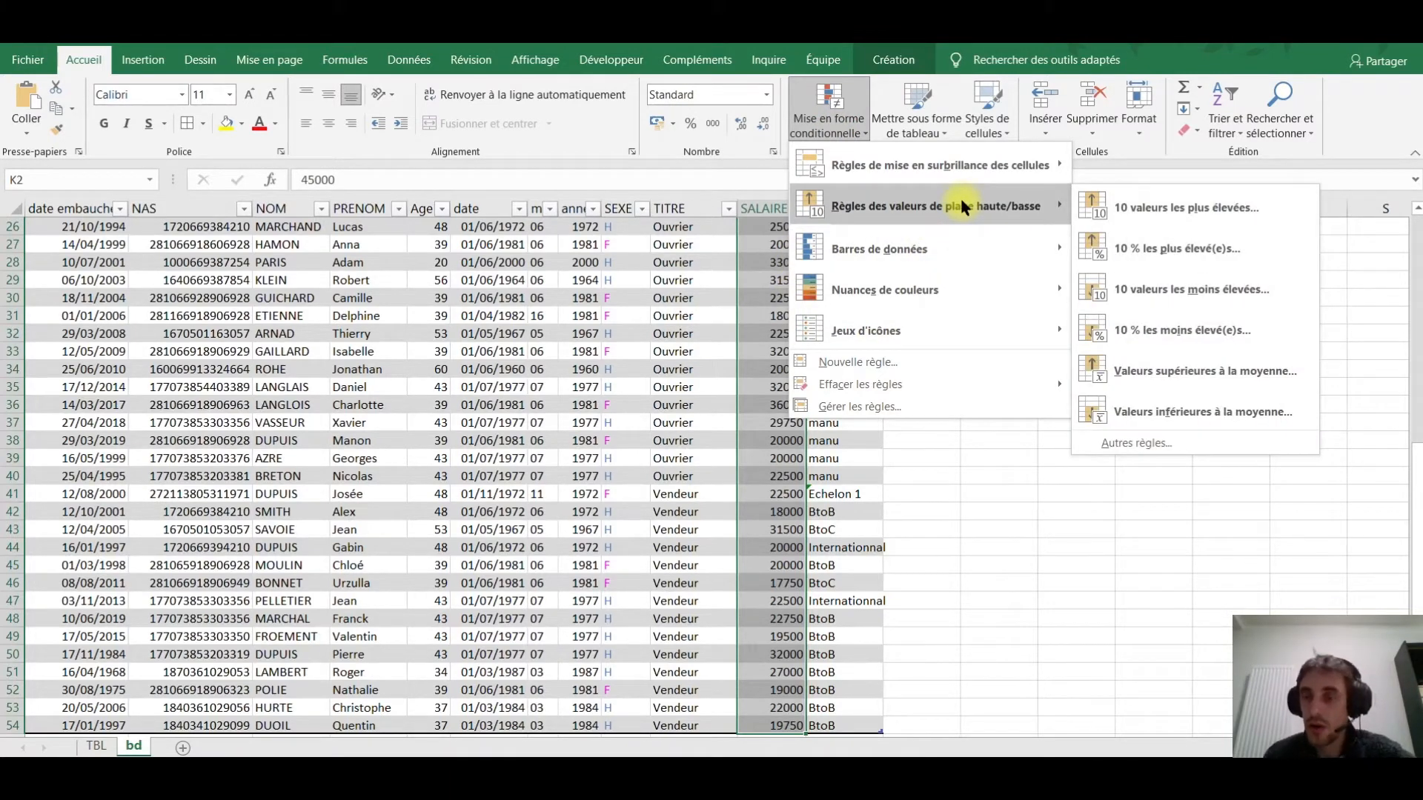
left_click(1186, 208)
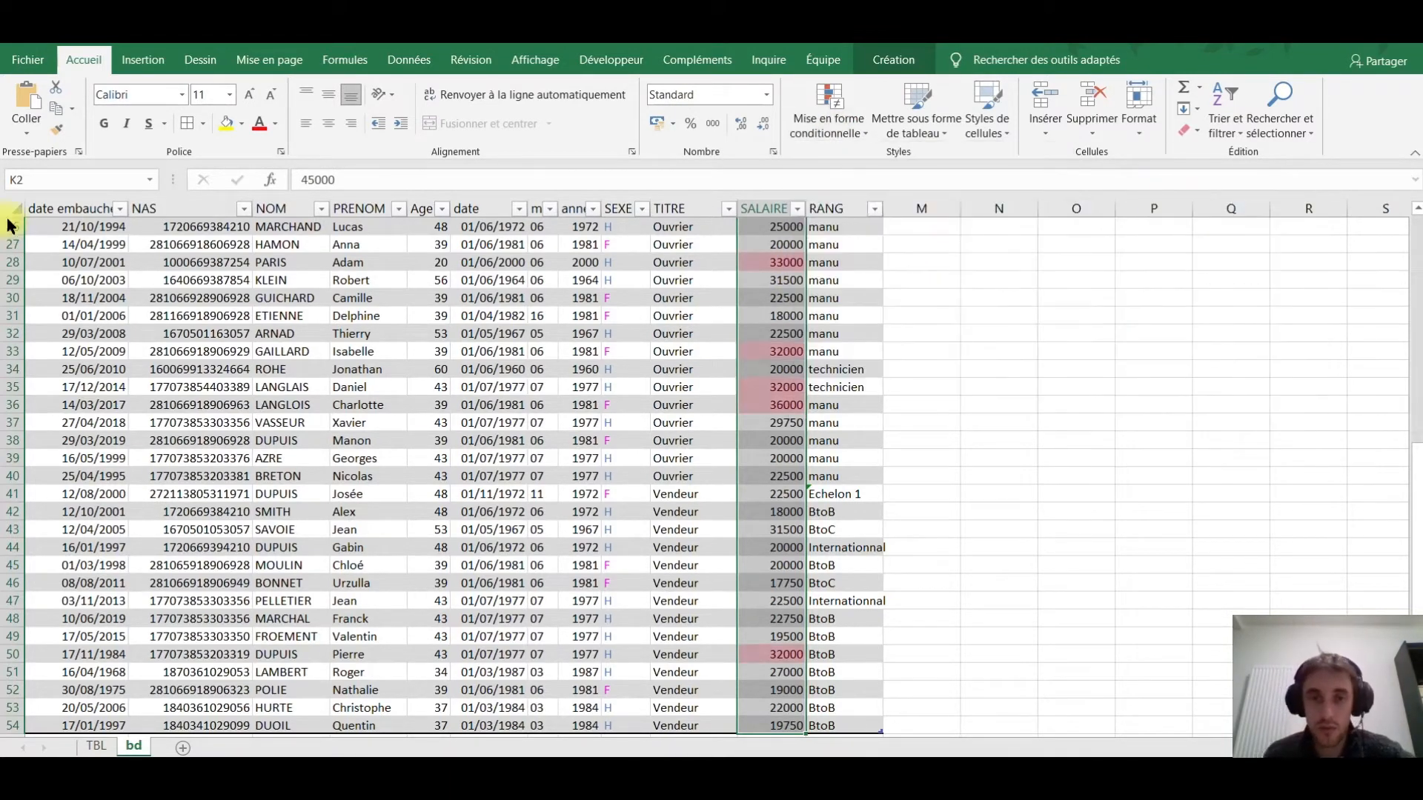
type("5")
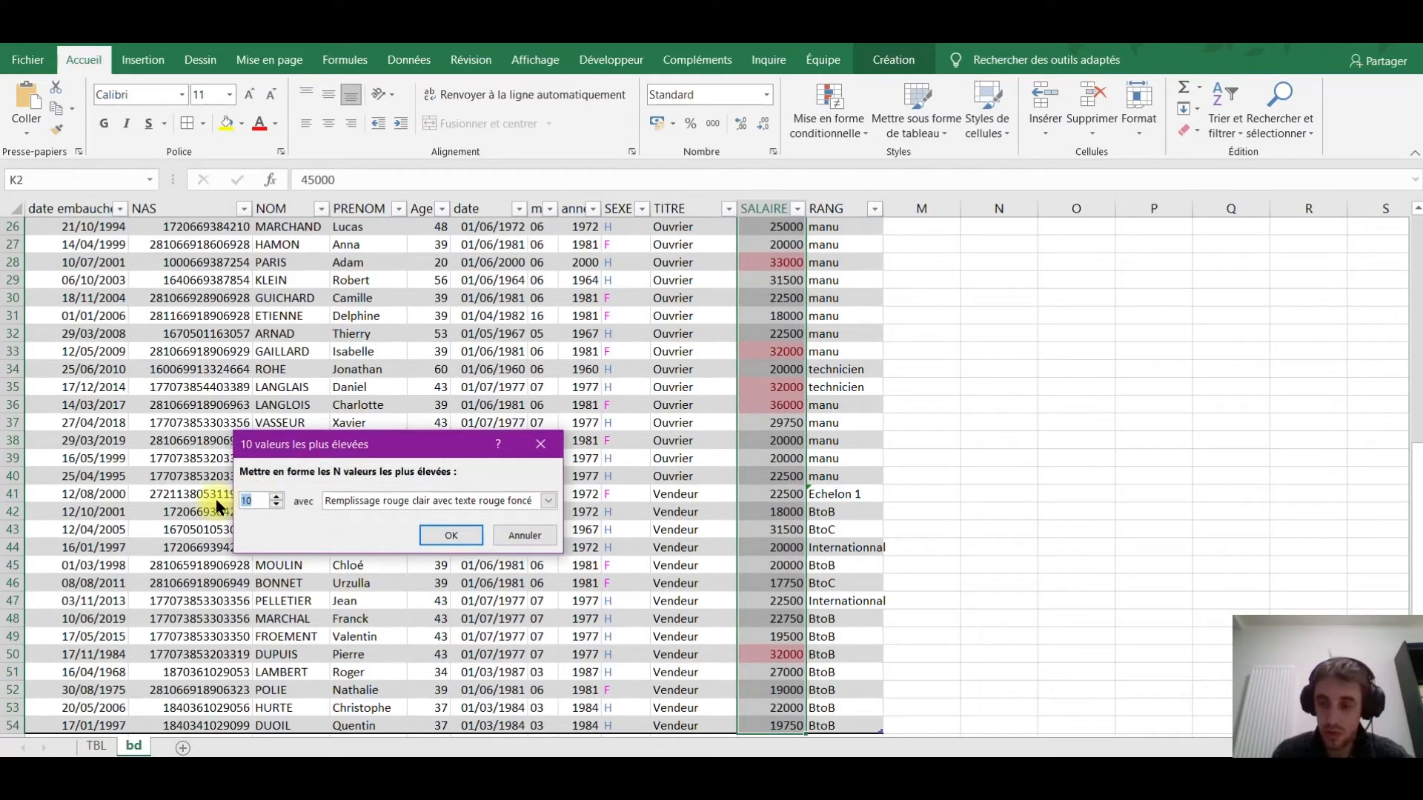
left_click(444, 537)
scroll(689, 504, "up", 8)
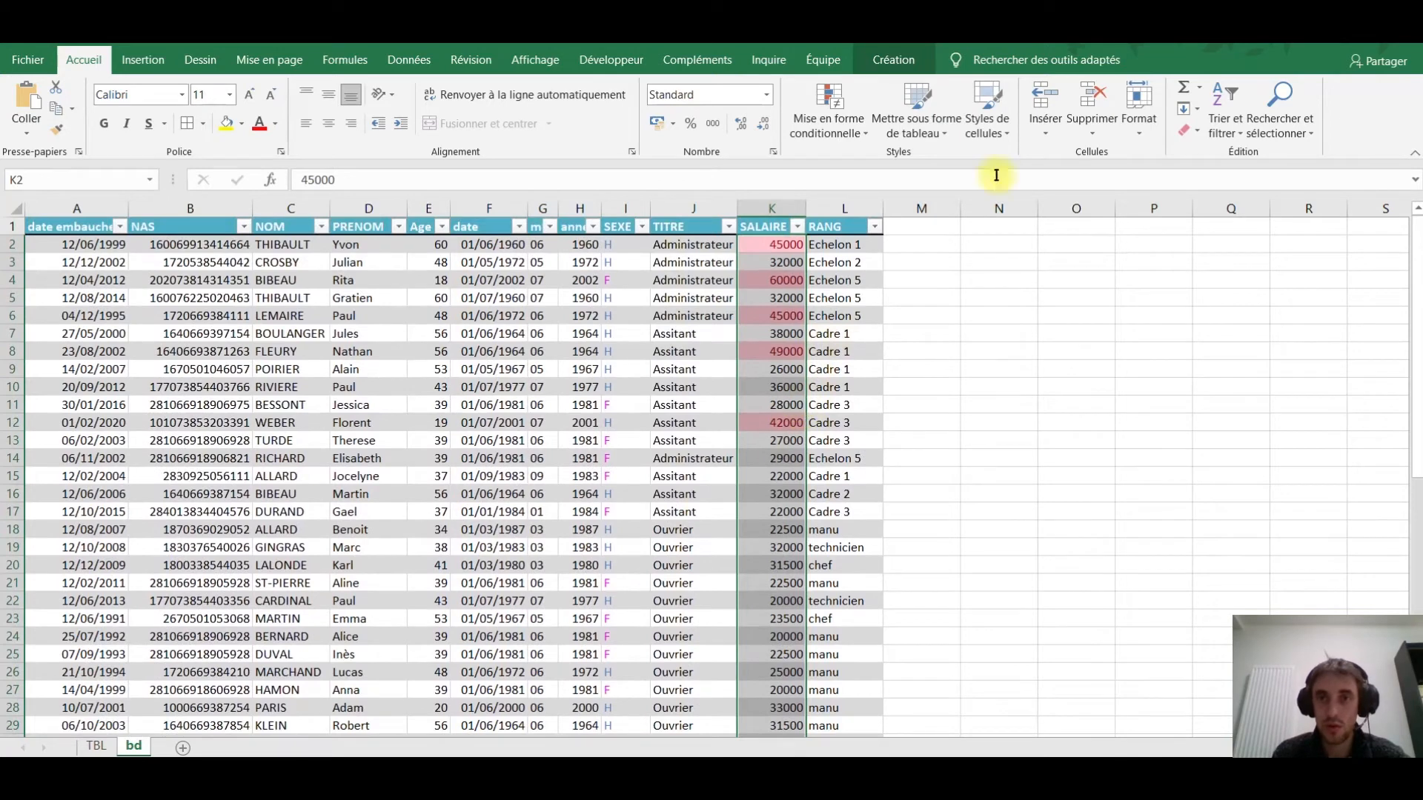
Add orange gradient data bars to the selected SALAIRE values and review them down the column.
left_click(919, 128)
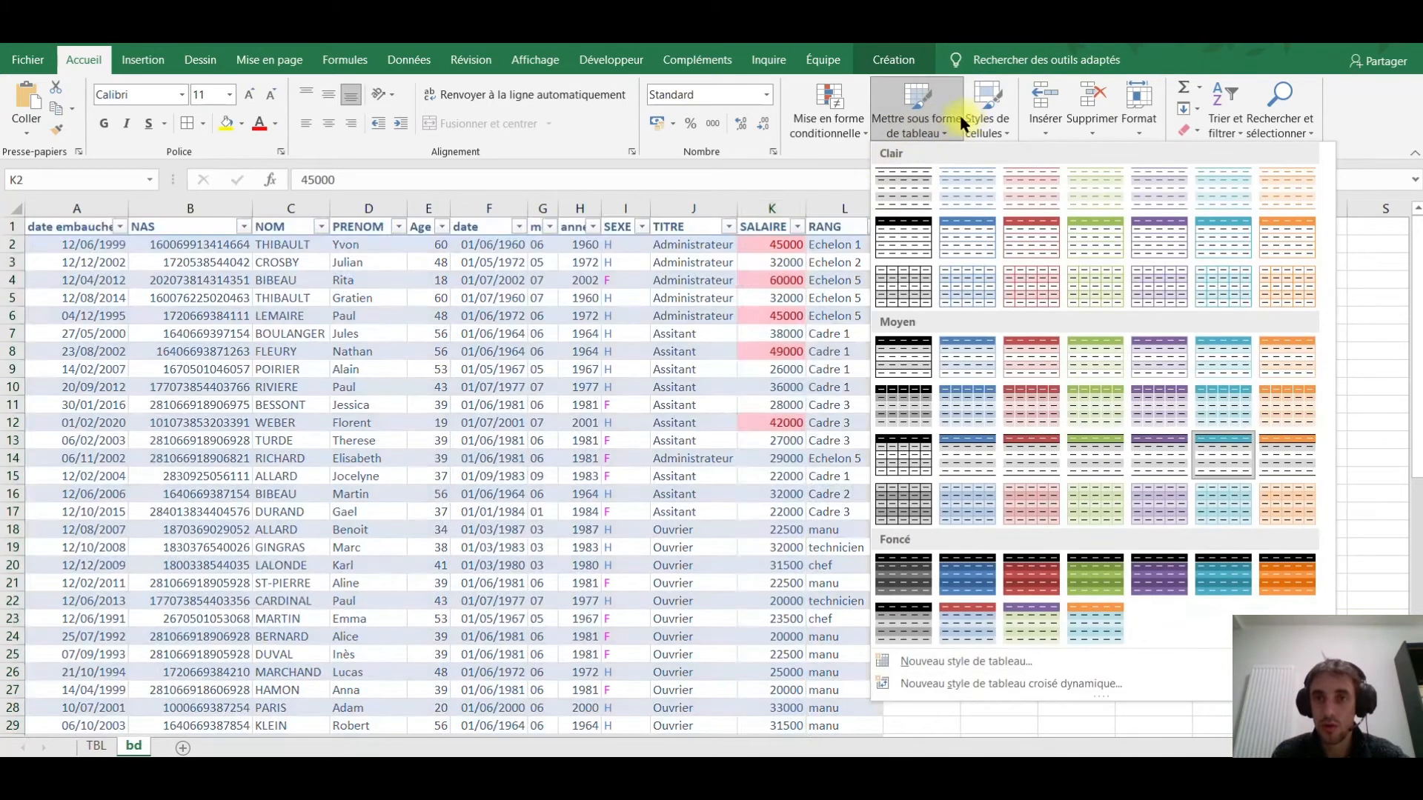
left_click(824, 126)
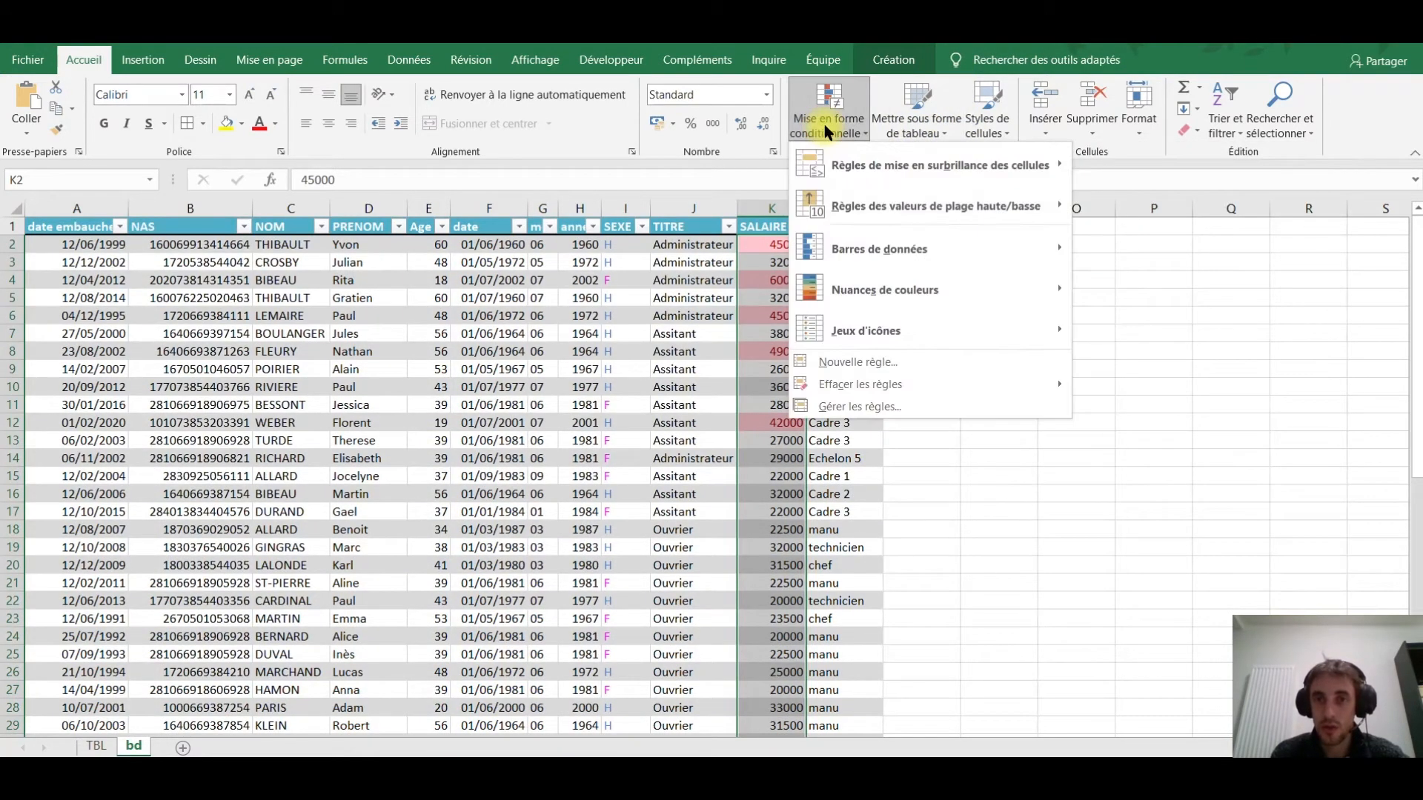
mouse_move(955, 252)
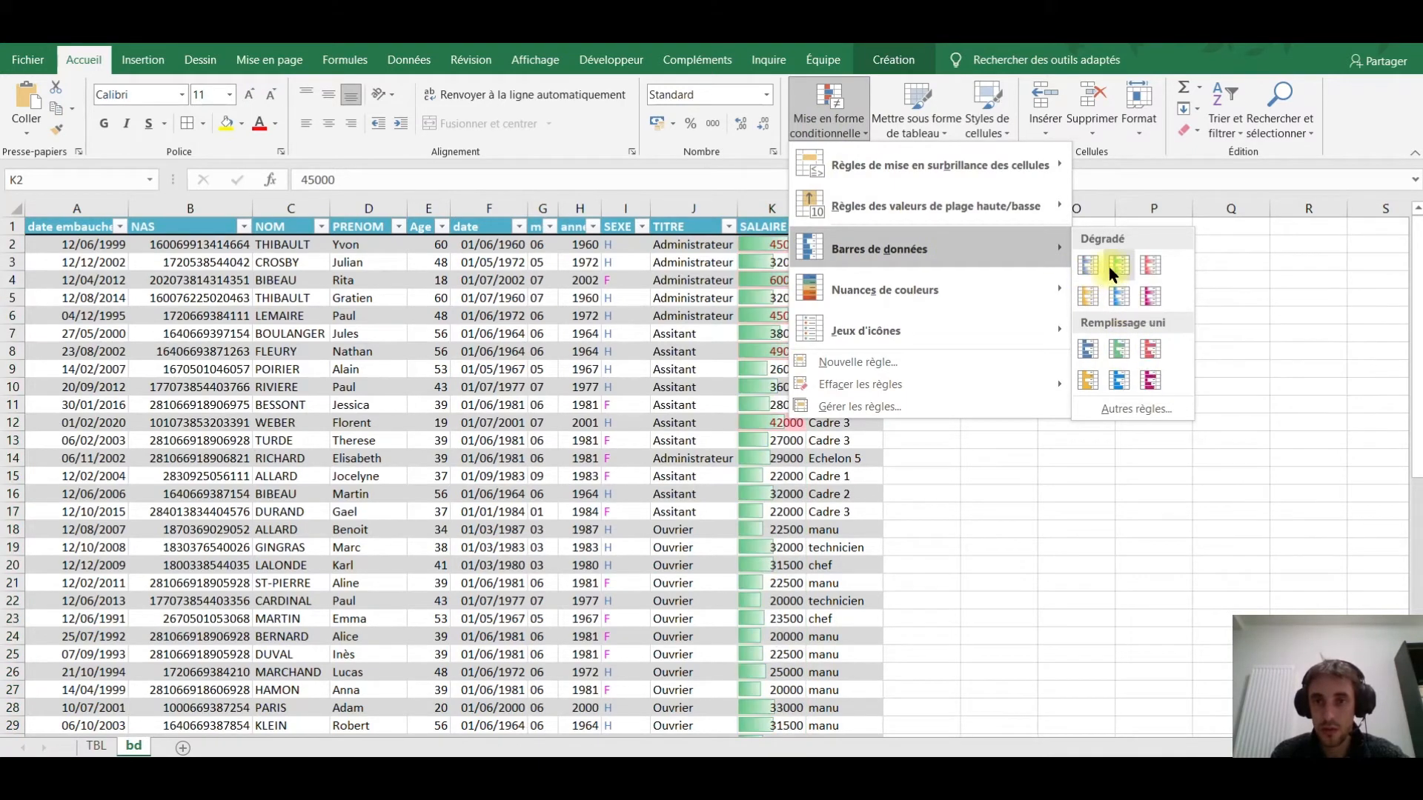
left_click(1146, 268)
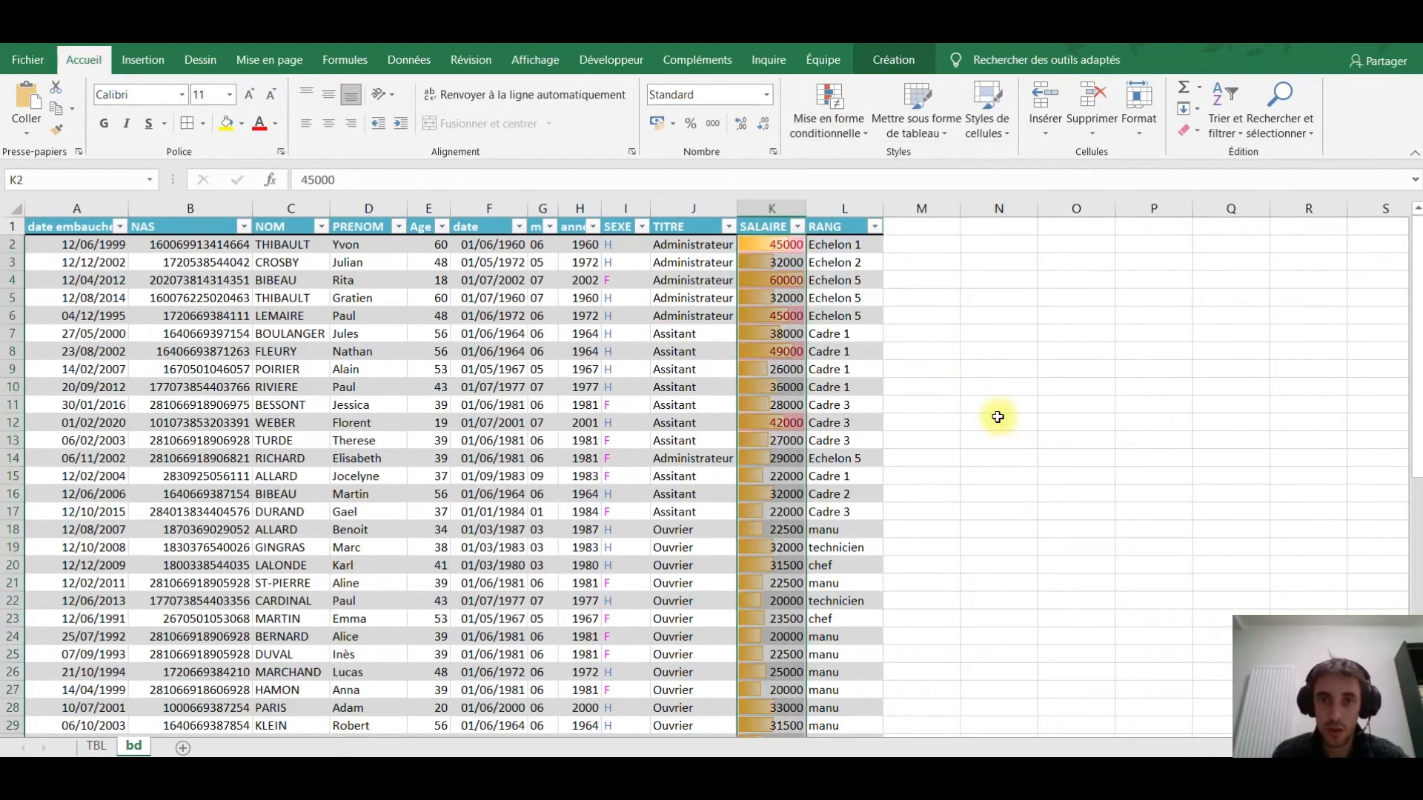
left_click(971, 420)
scroll(834, 547, "down", 3)
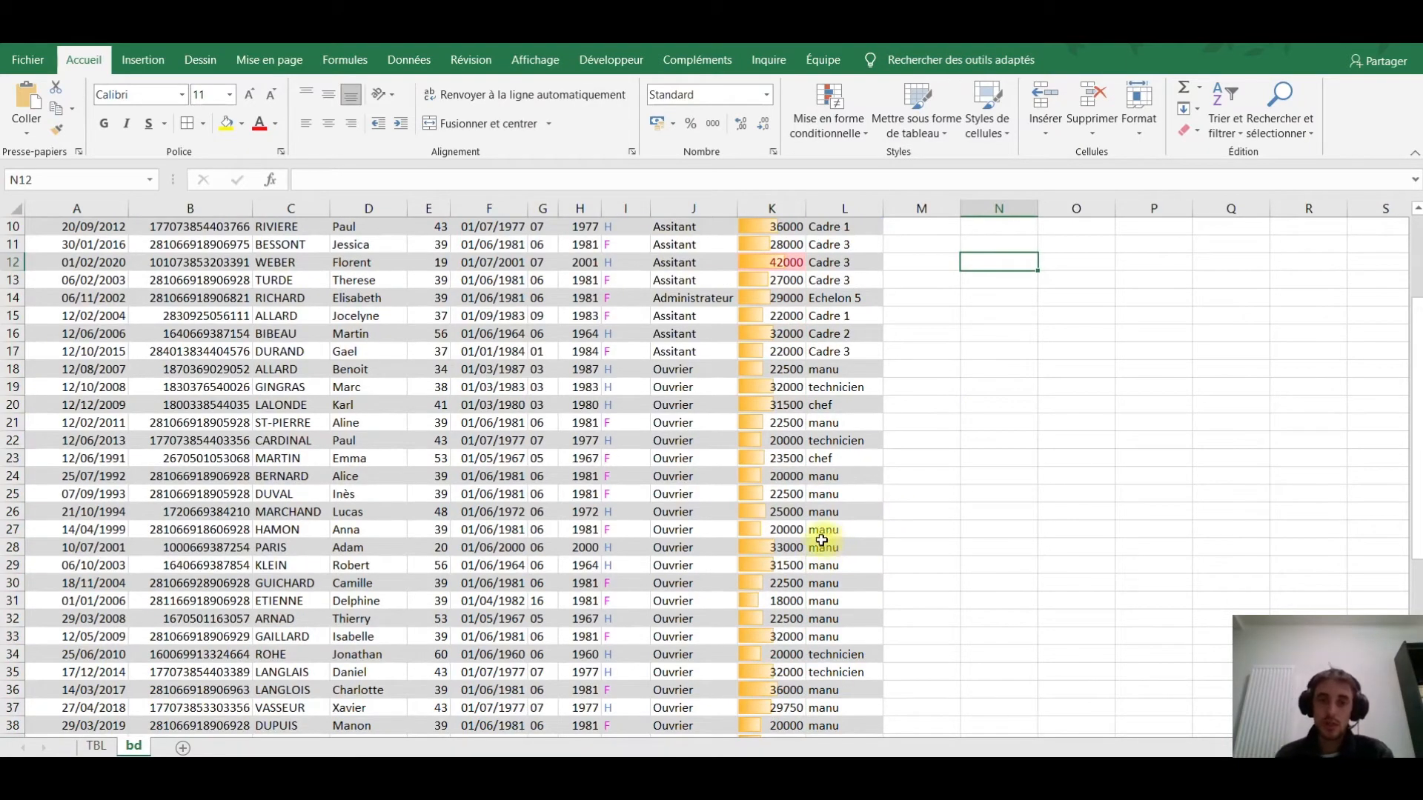
scroll(833, 547, "down", 5)
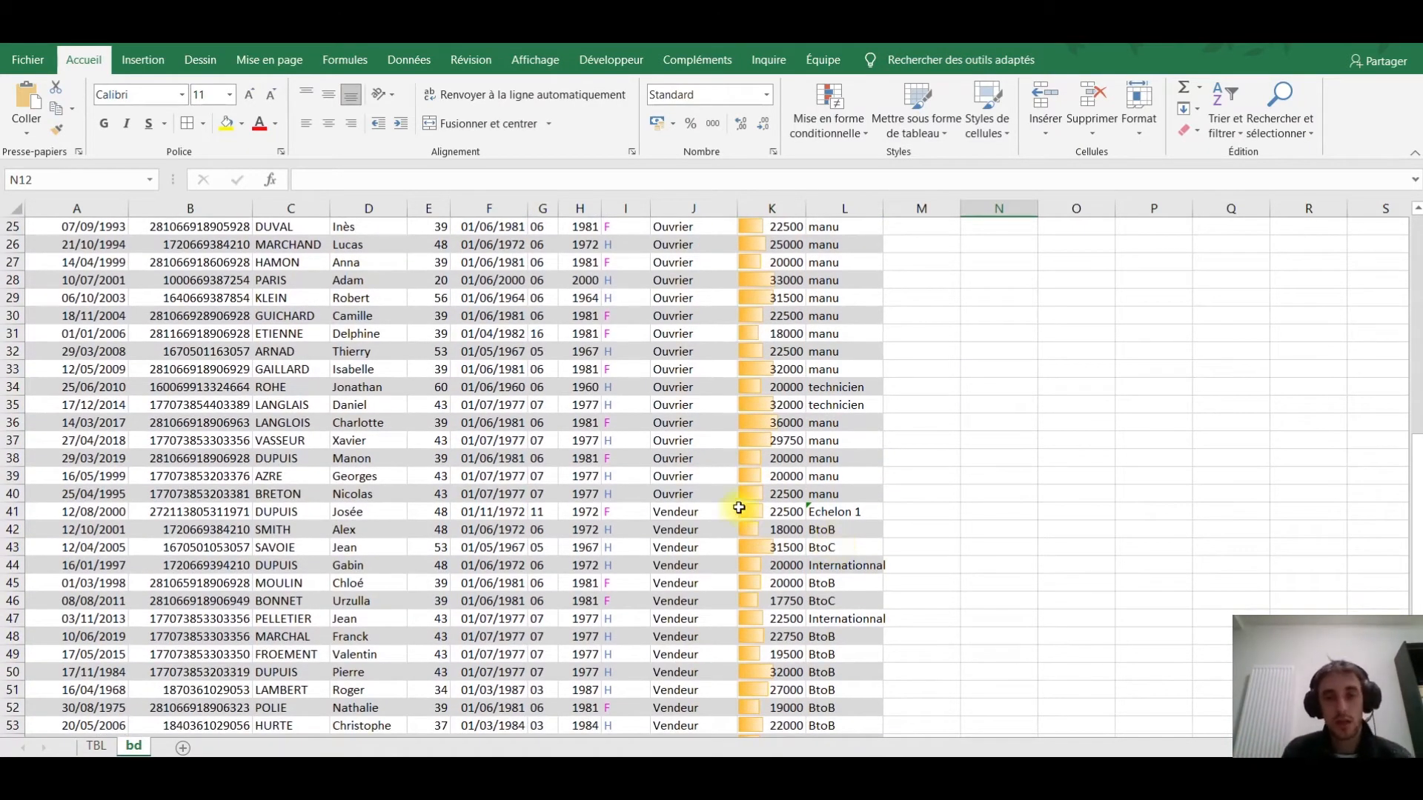
scroll(778, 482, "down", 4)
scroll(733, 489, "up", 5)
scroll(732, 494, "up", 7)
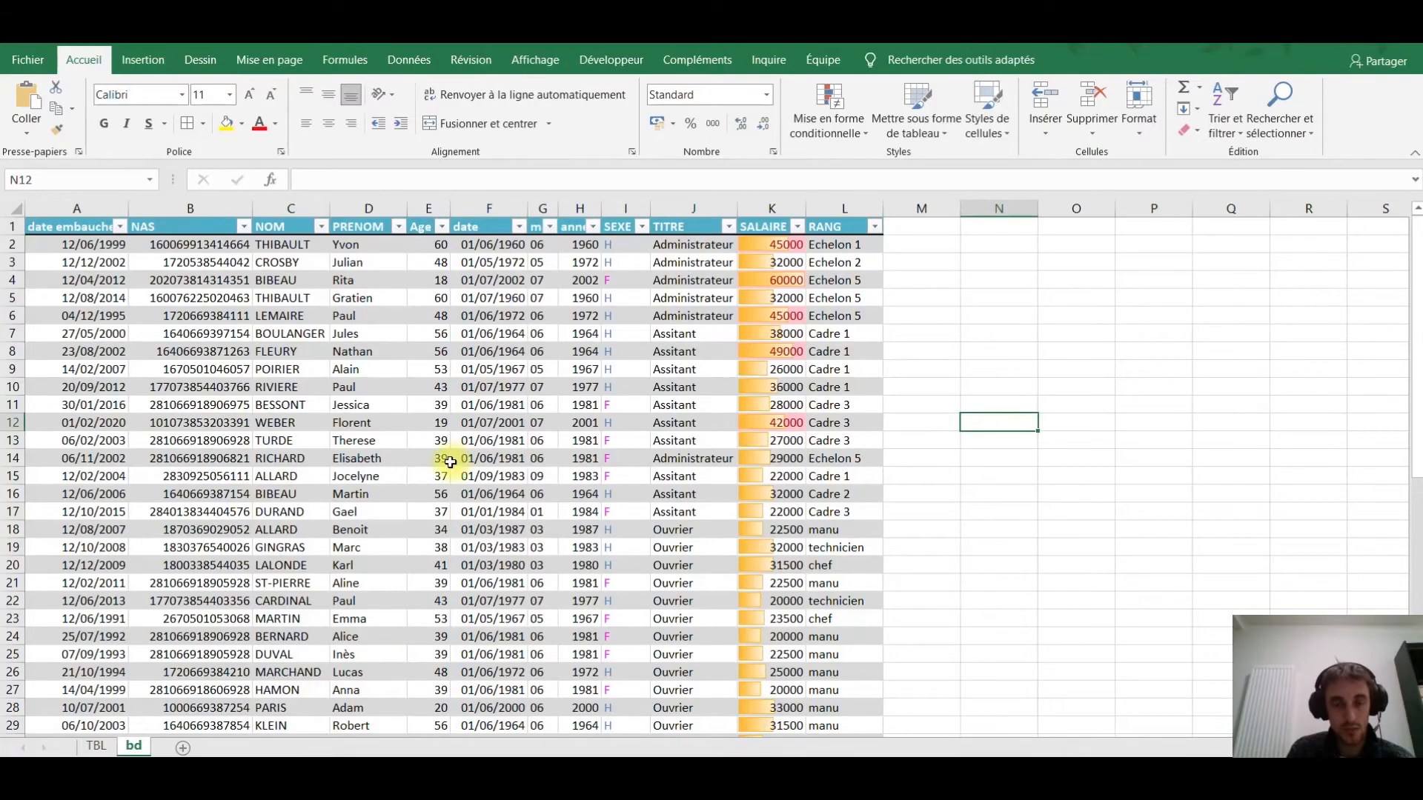
Enter the labels F in H58 and H in H59, in the empty area below the salary table.
left_click(478, 461)
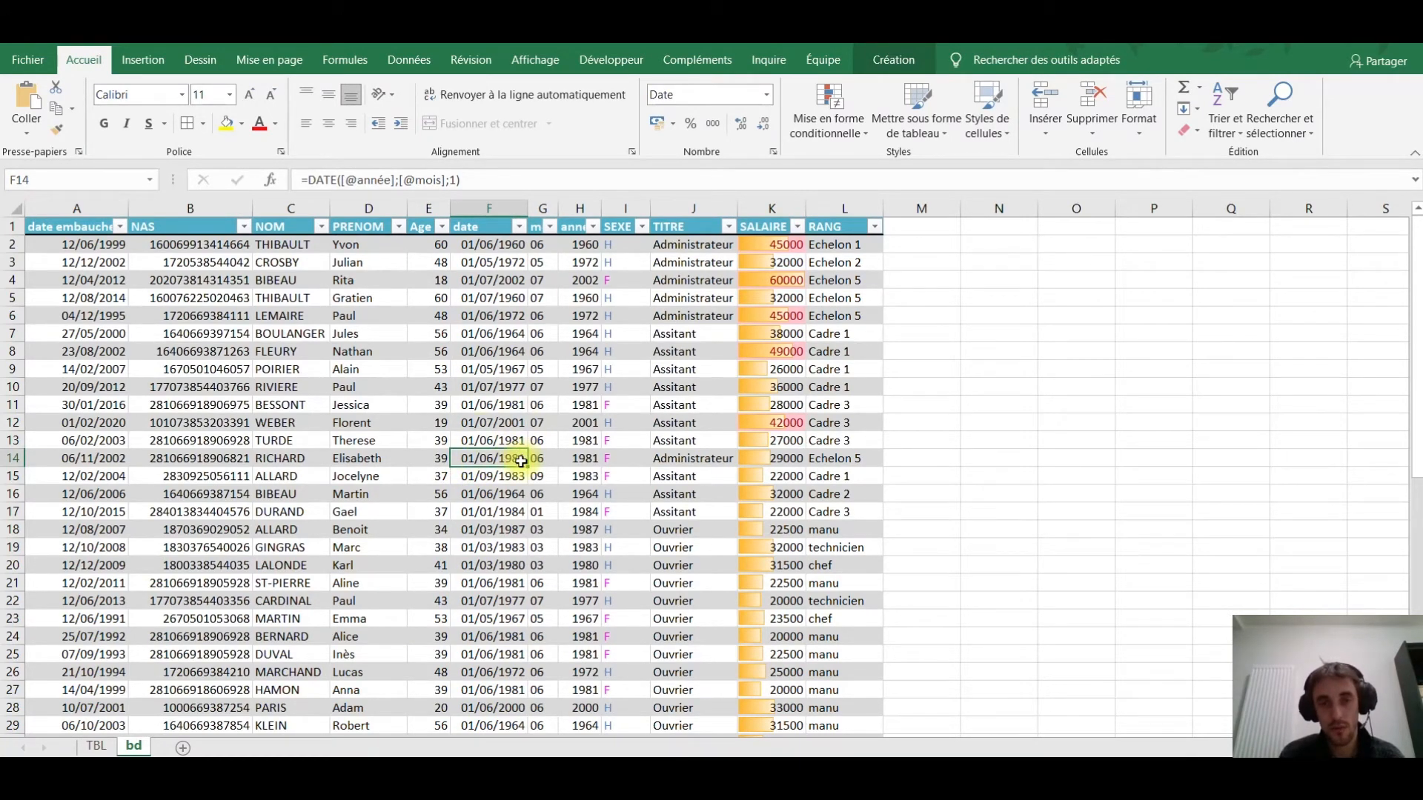
scroll(533, 467, "down", 14)
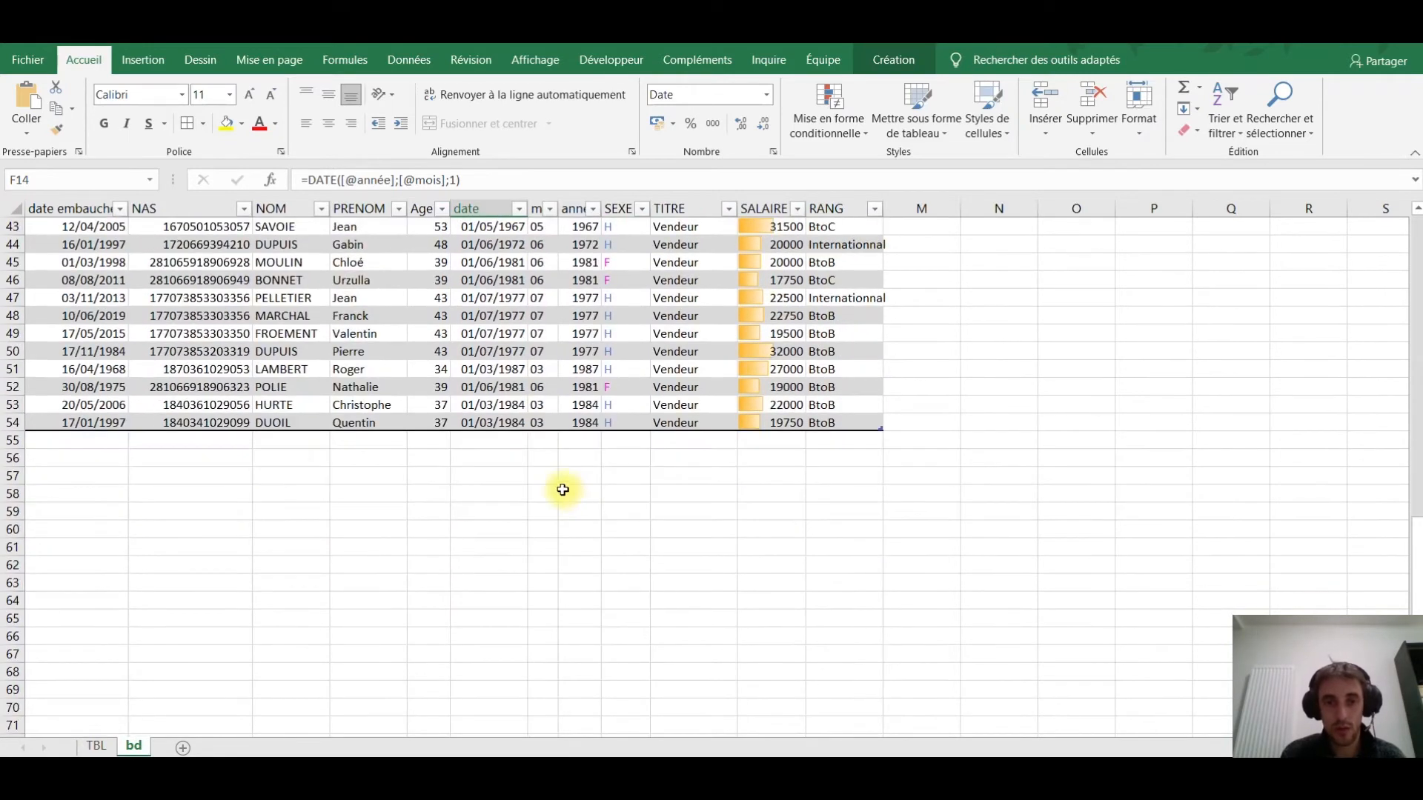
left_click(563, 489)
key("Down")
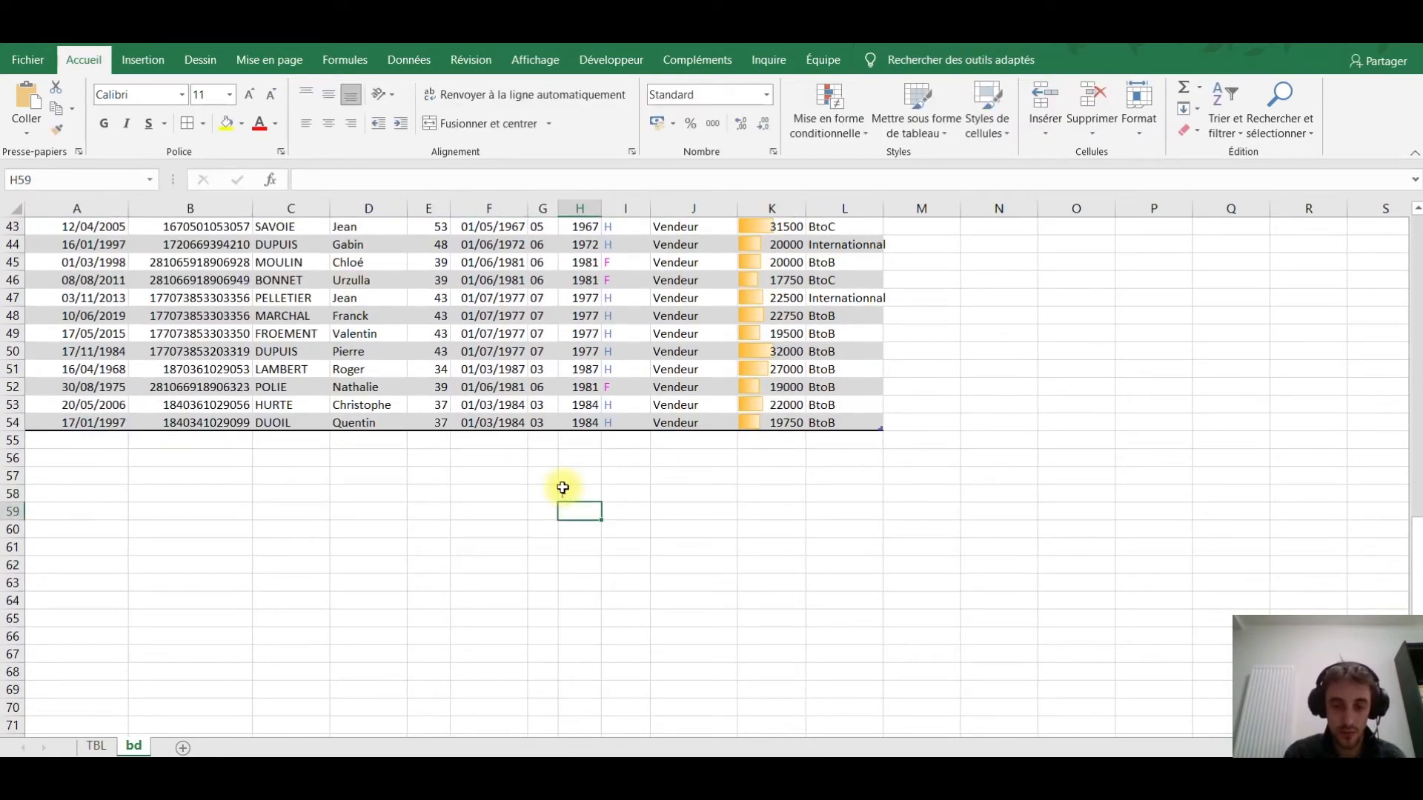
left_click(563, 488)
type("F")
key("Return")
type("H")
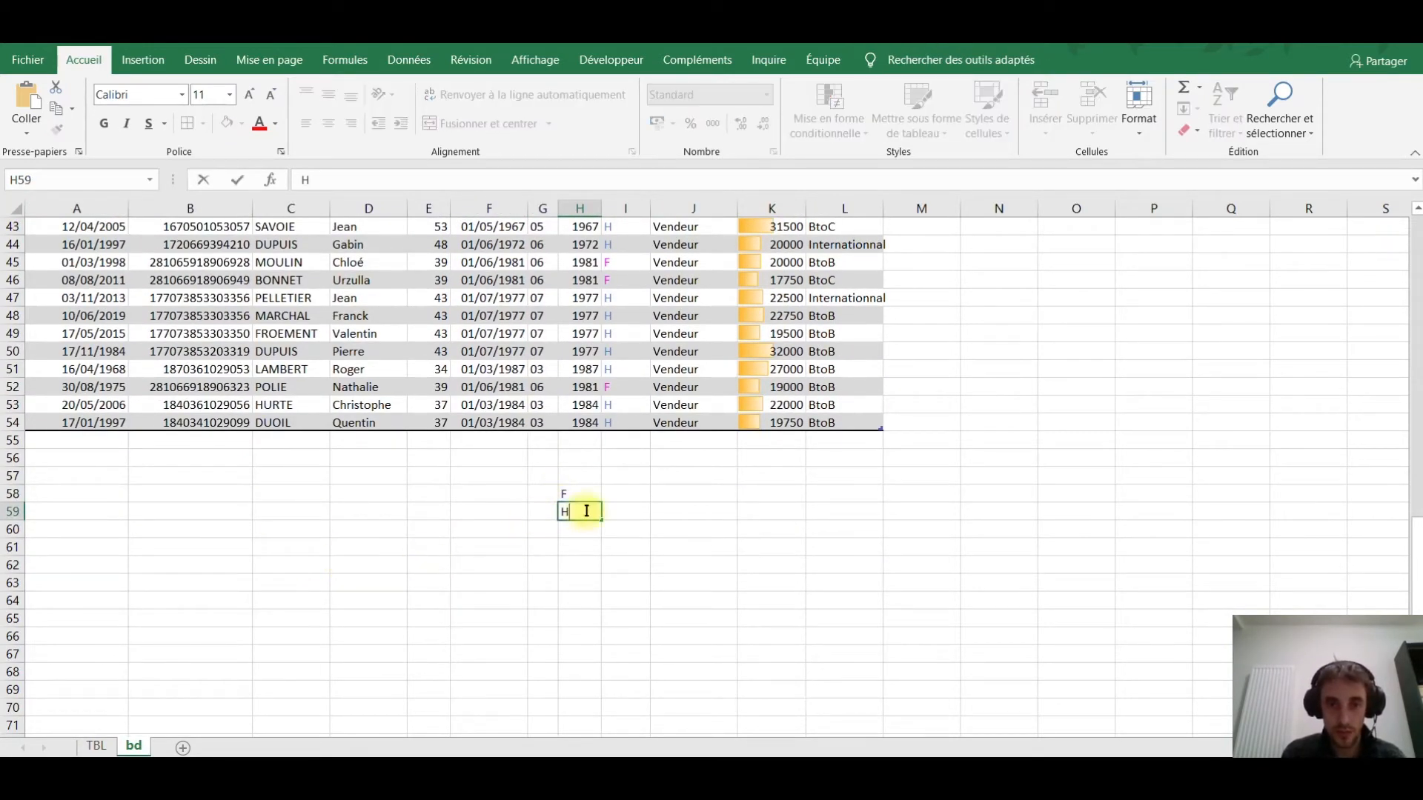
Begin a MOYENNE.SI formula in I58 with the table's SEXE column, TblSalaire[SEXE], as its range.
left_click(624, 491)
type("=mo")
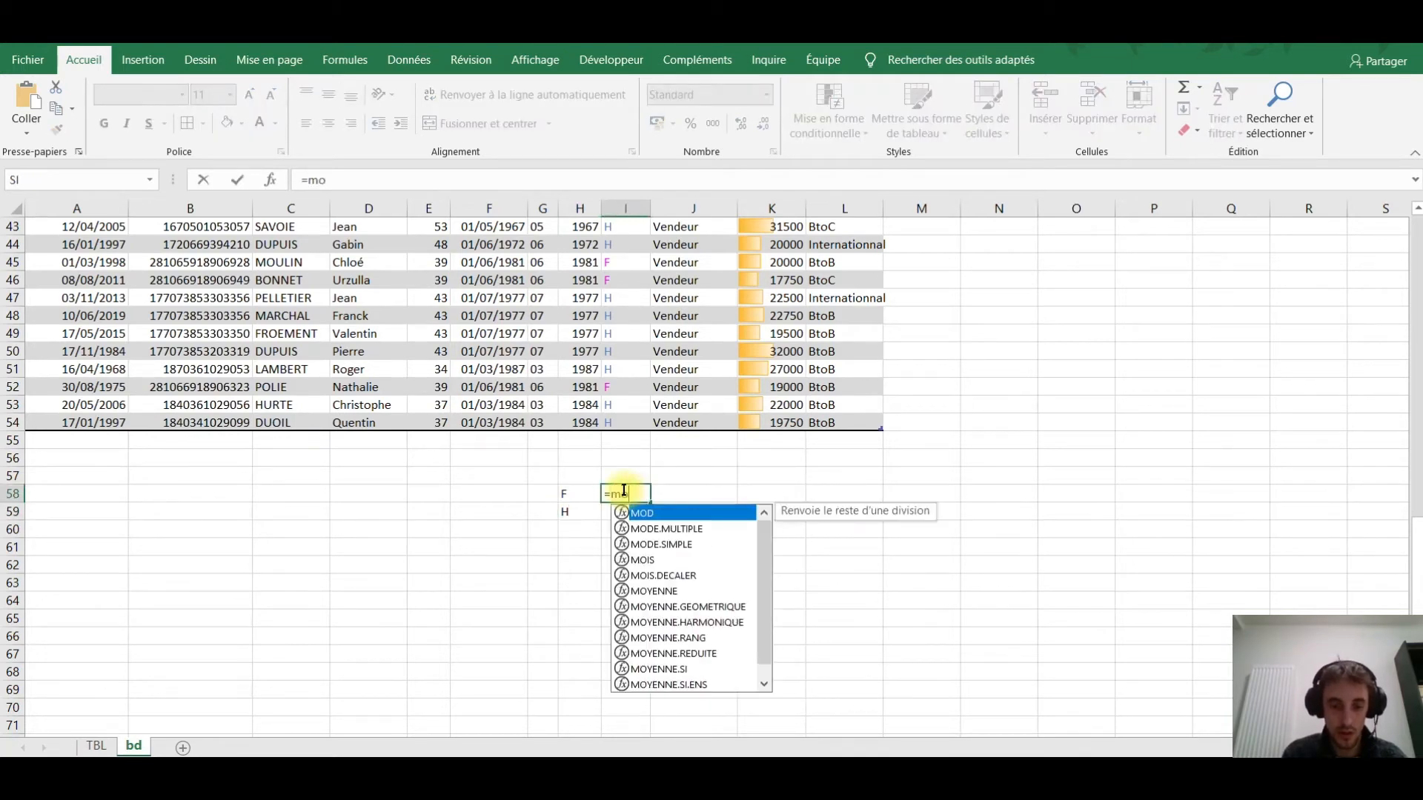
type("yenne")
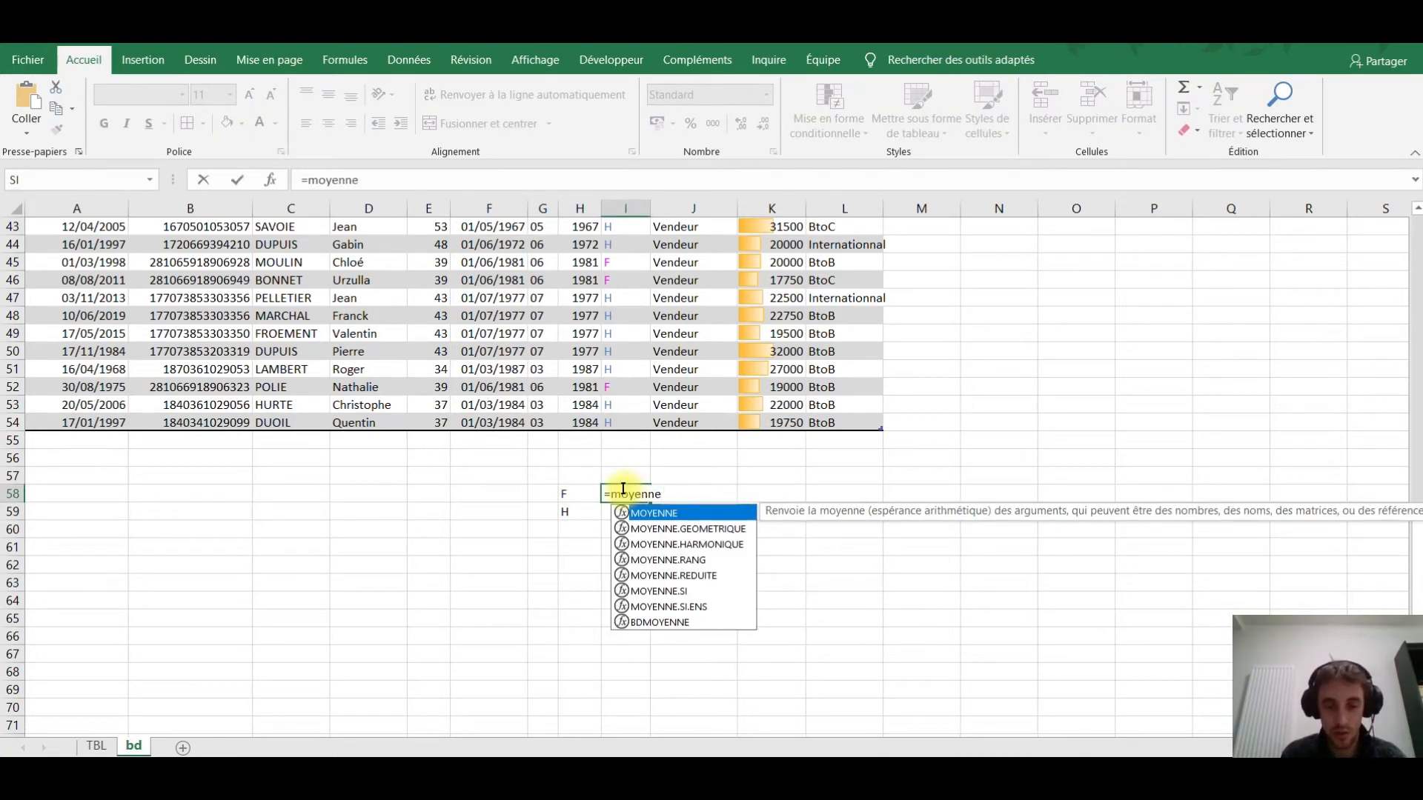
type(".si")
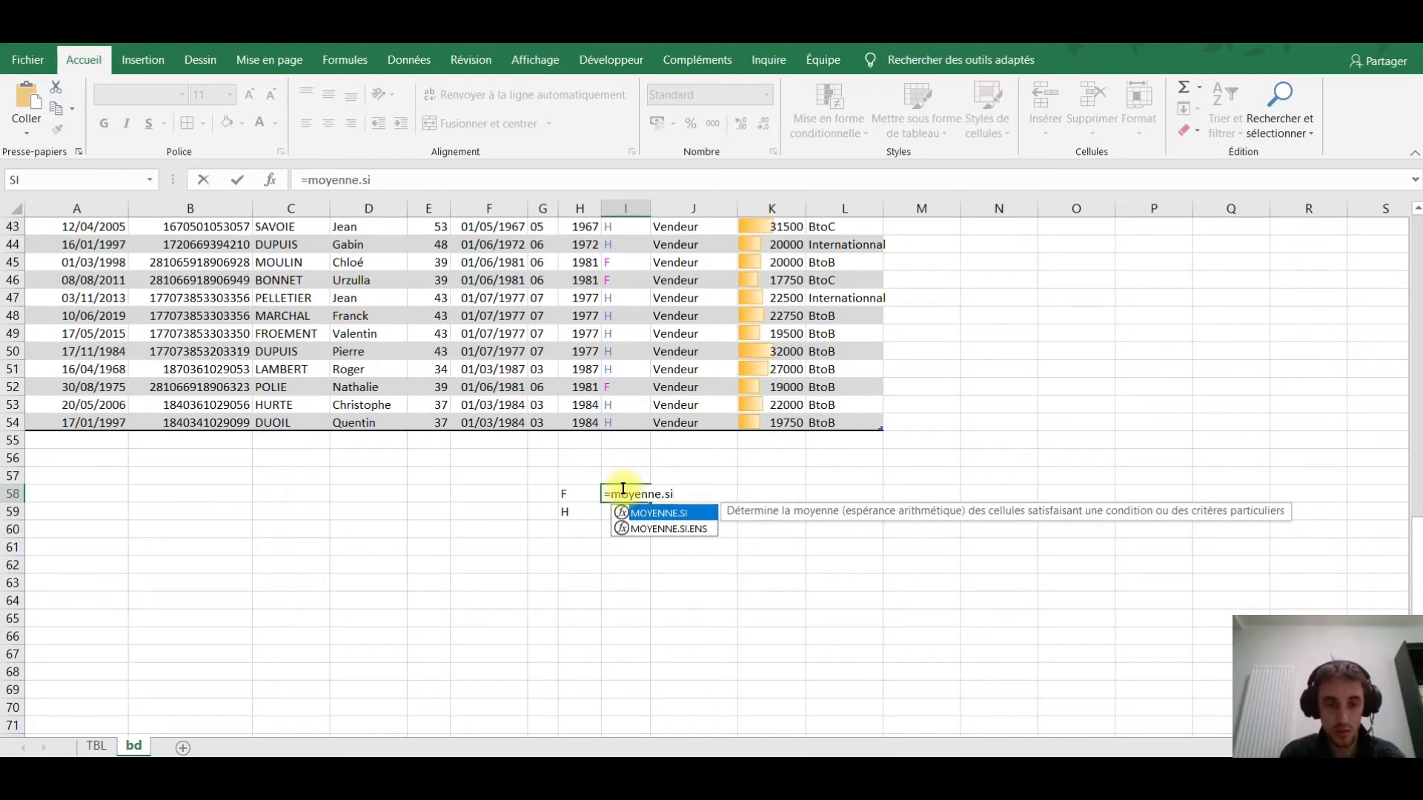
type("(")
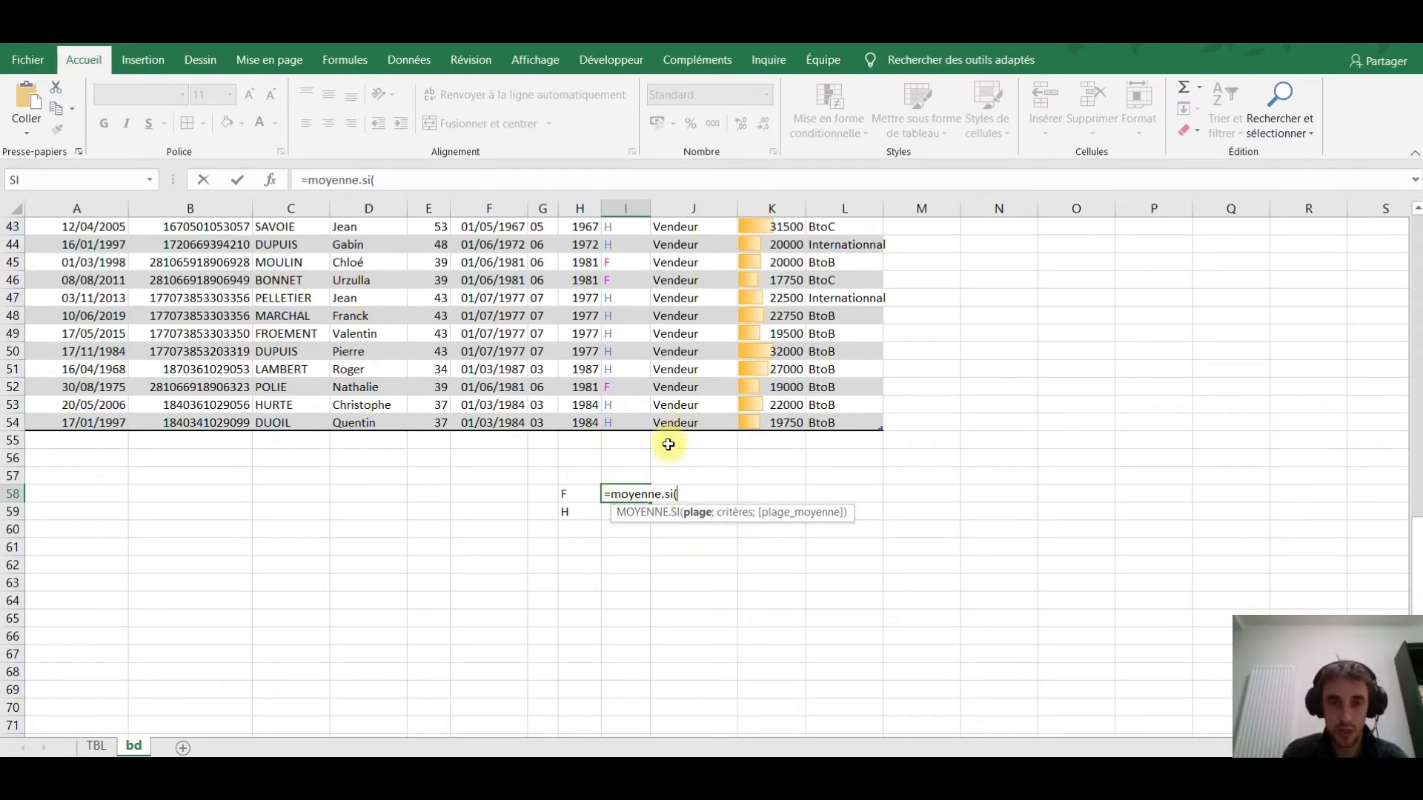
left_click_drag(625, 422, 625, 242)
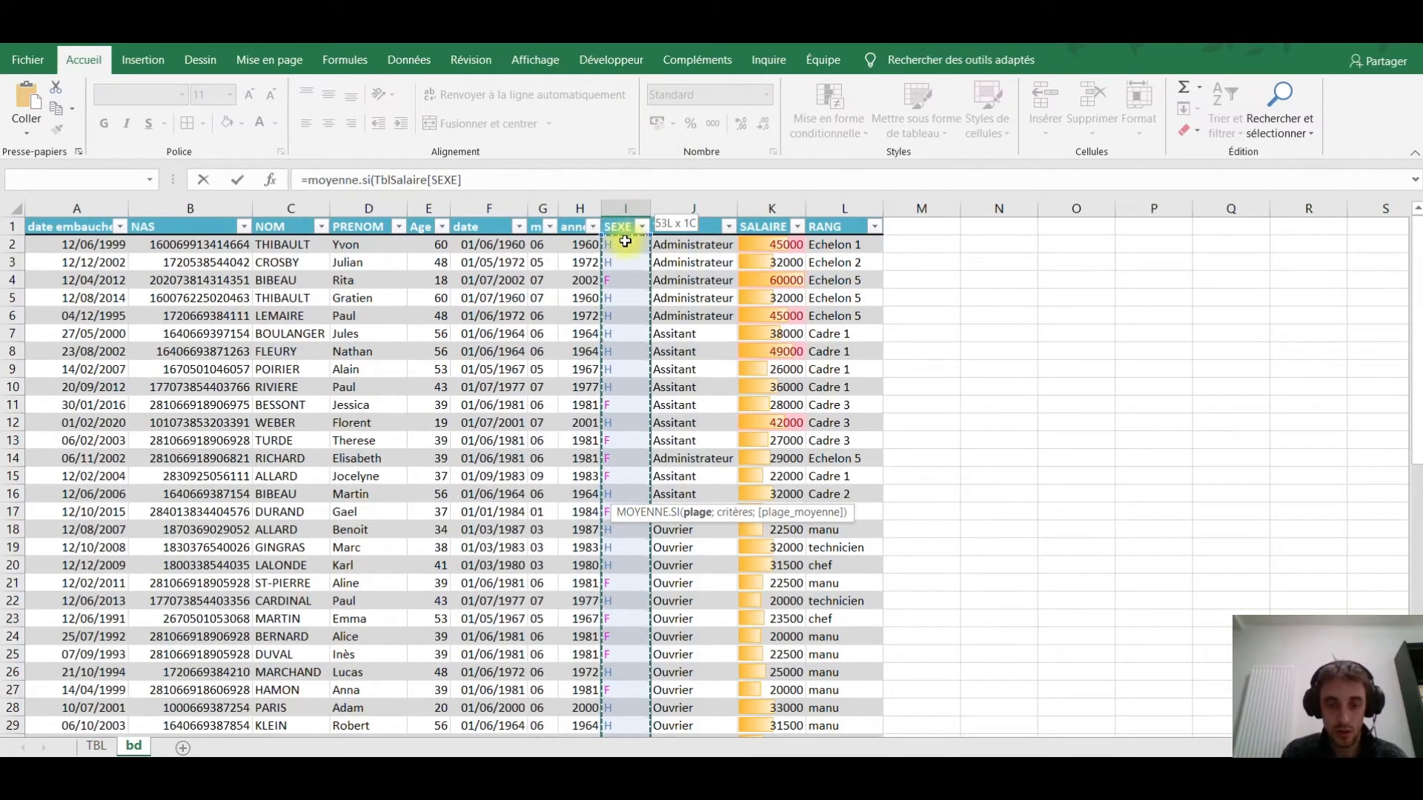
type(";")
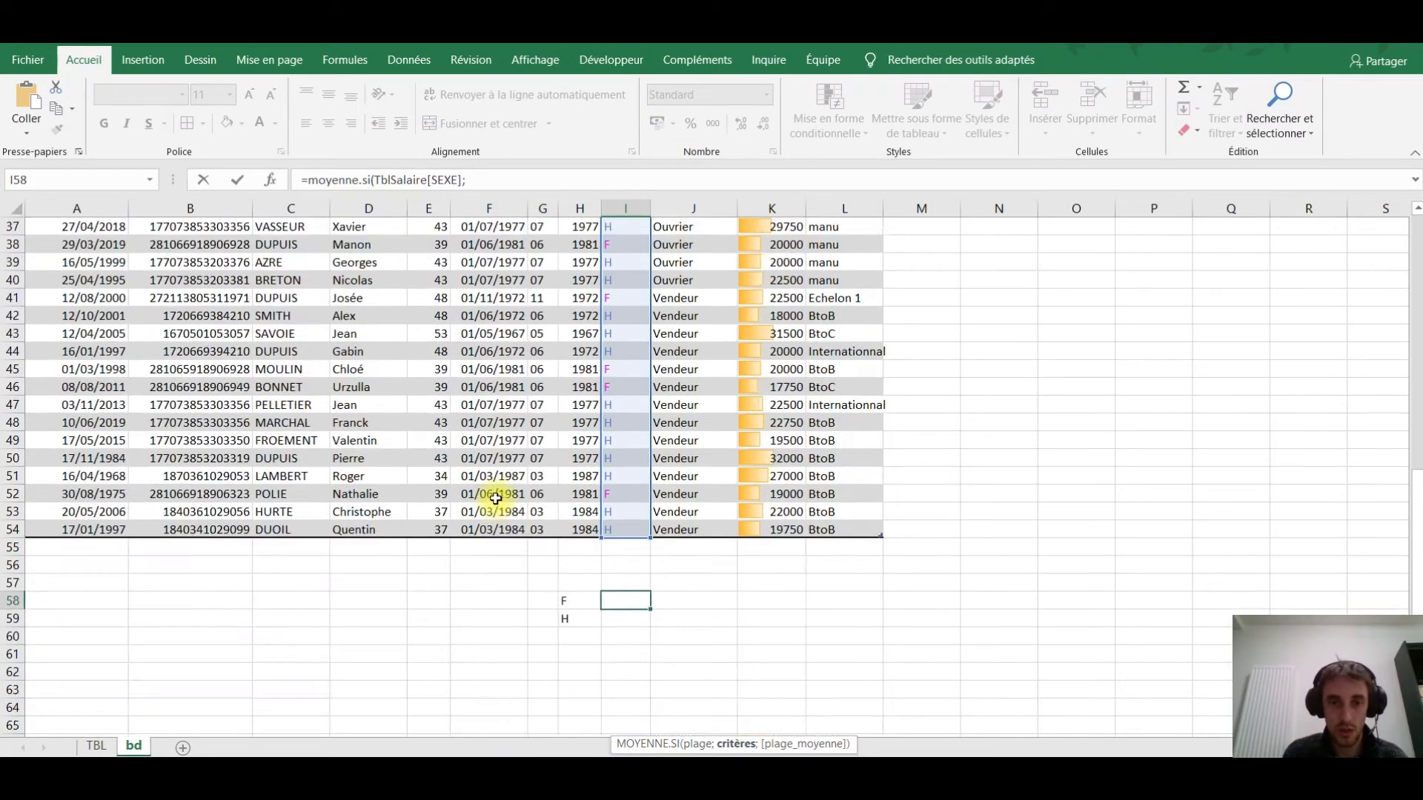
Complete the I58 formula with H58 as the criterion and TblSalaire[SALAIRE] as the range to average.
scroll(504, 496, "down", 7)
scroll(534, 445, "up", 3)
left_click(569, 387)
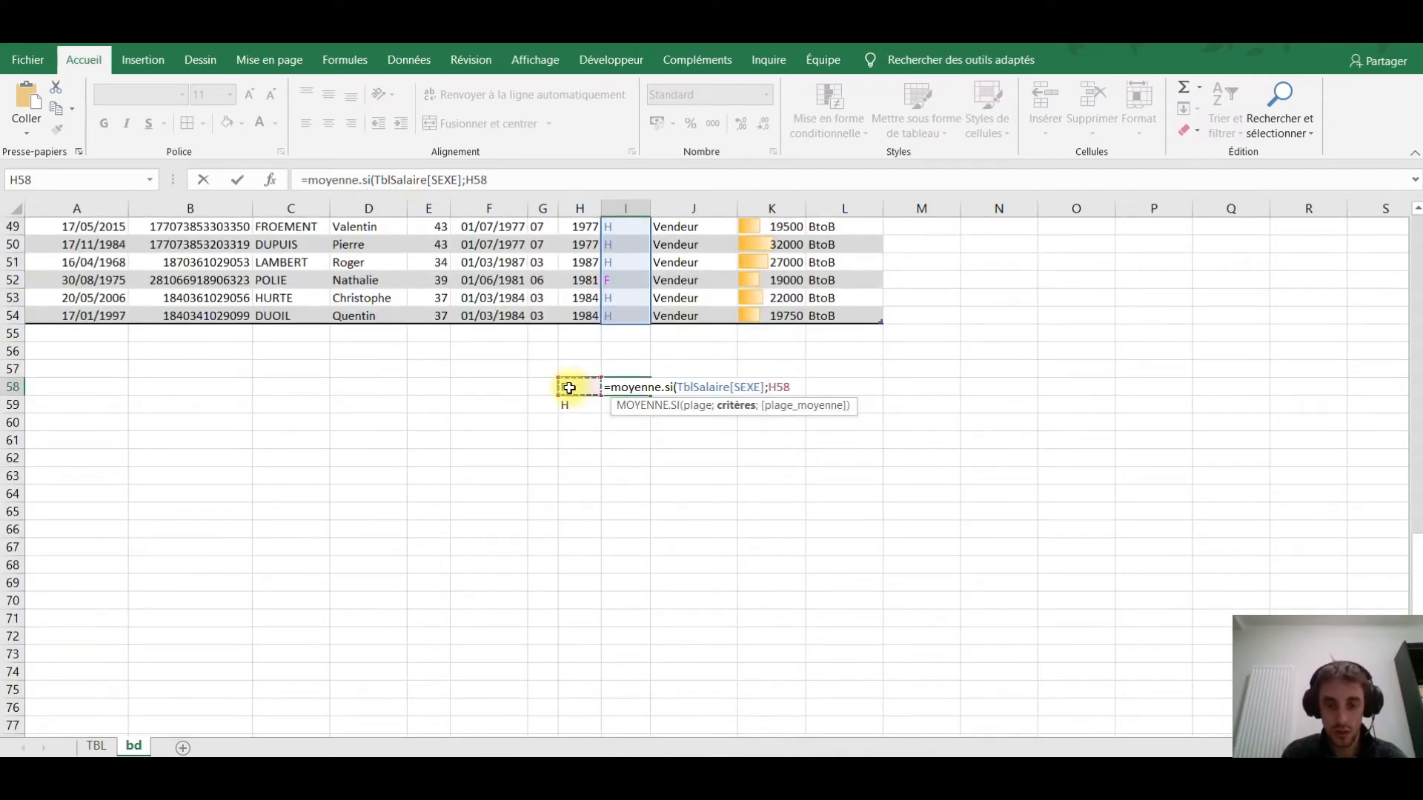
type(";")
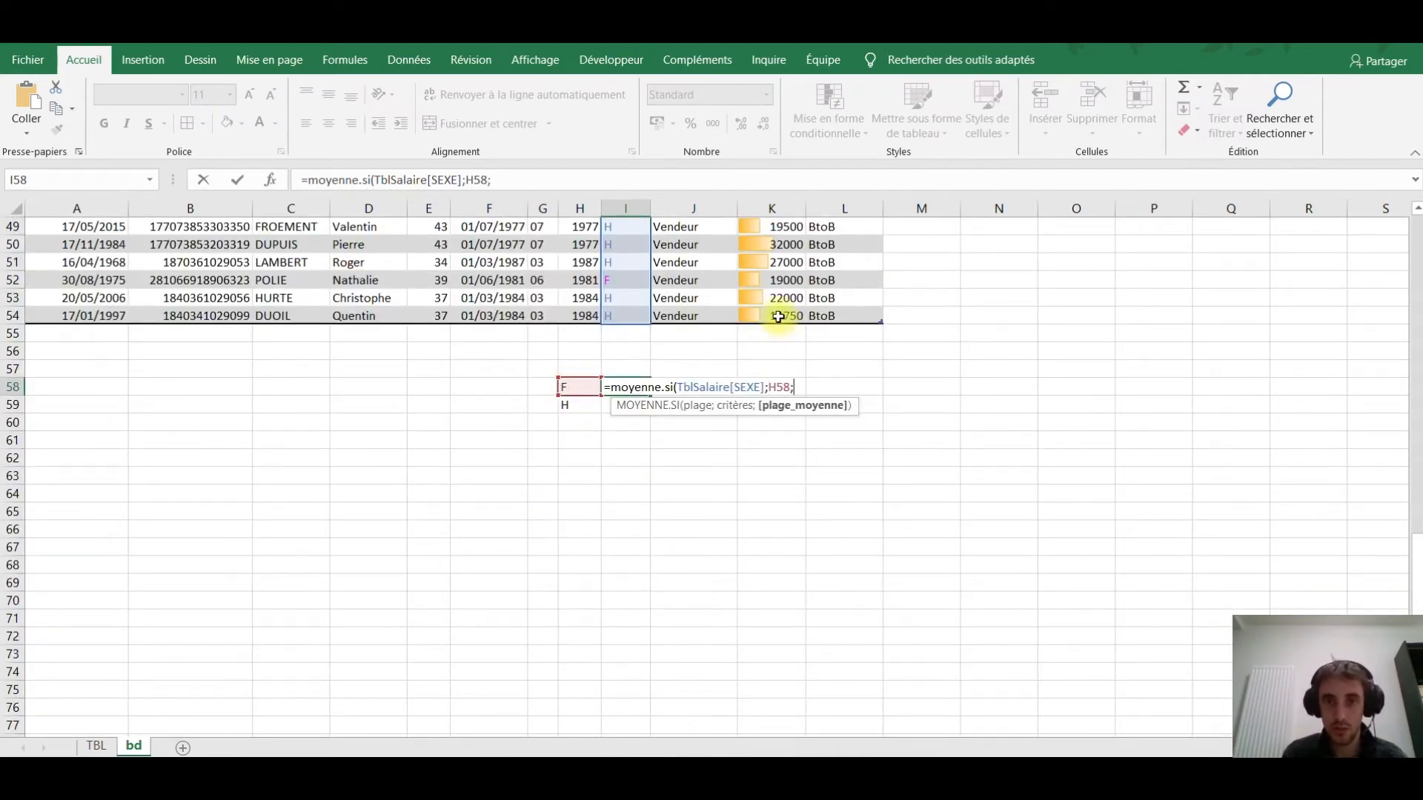
key("ctrl+shift+Up")
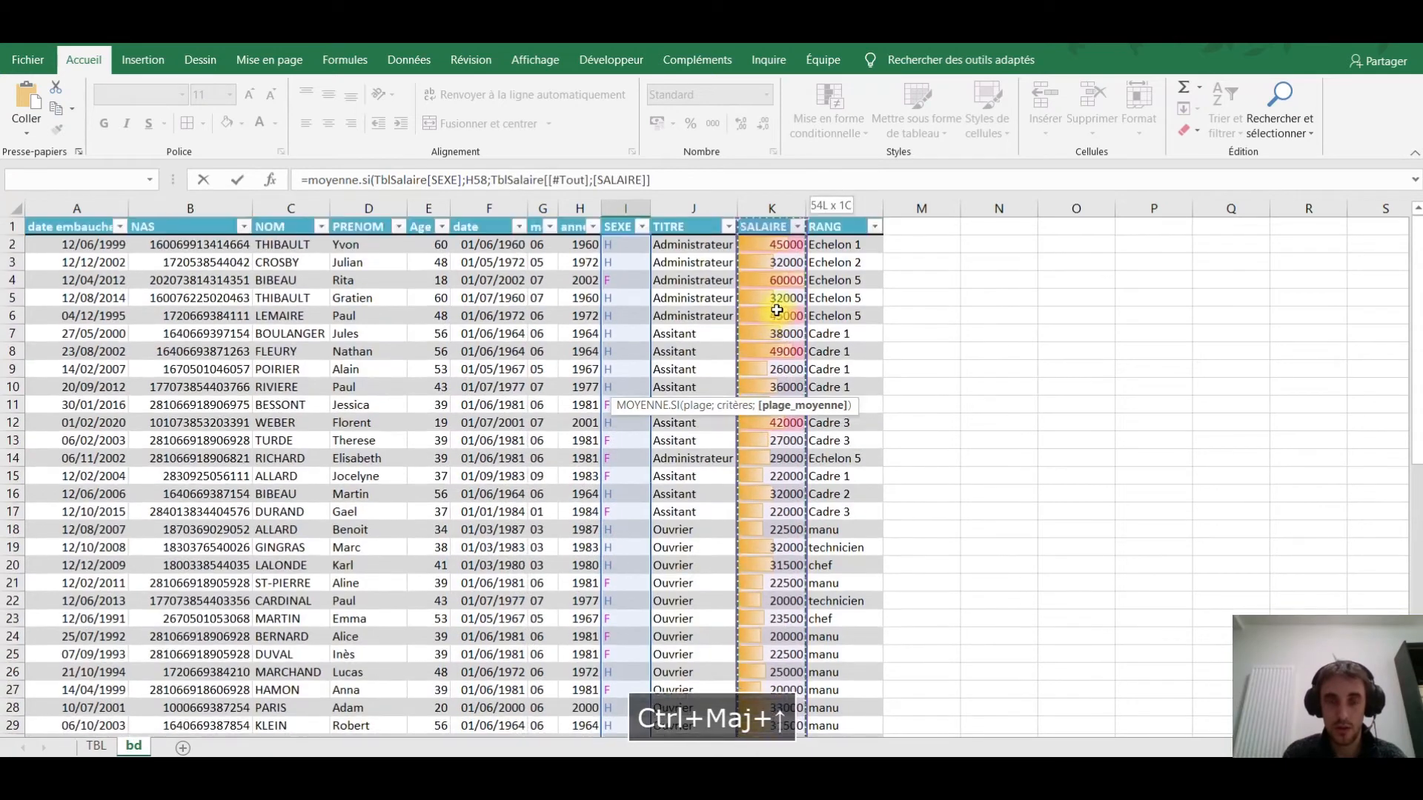
key("ctrl+shift+Down")
key("ctrl+shift+Up")
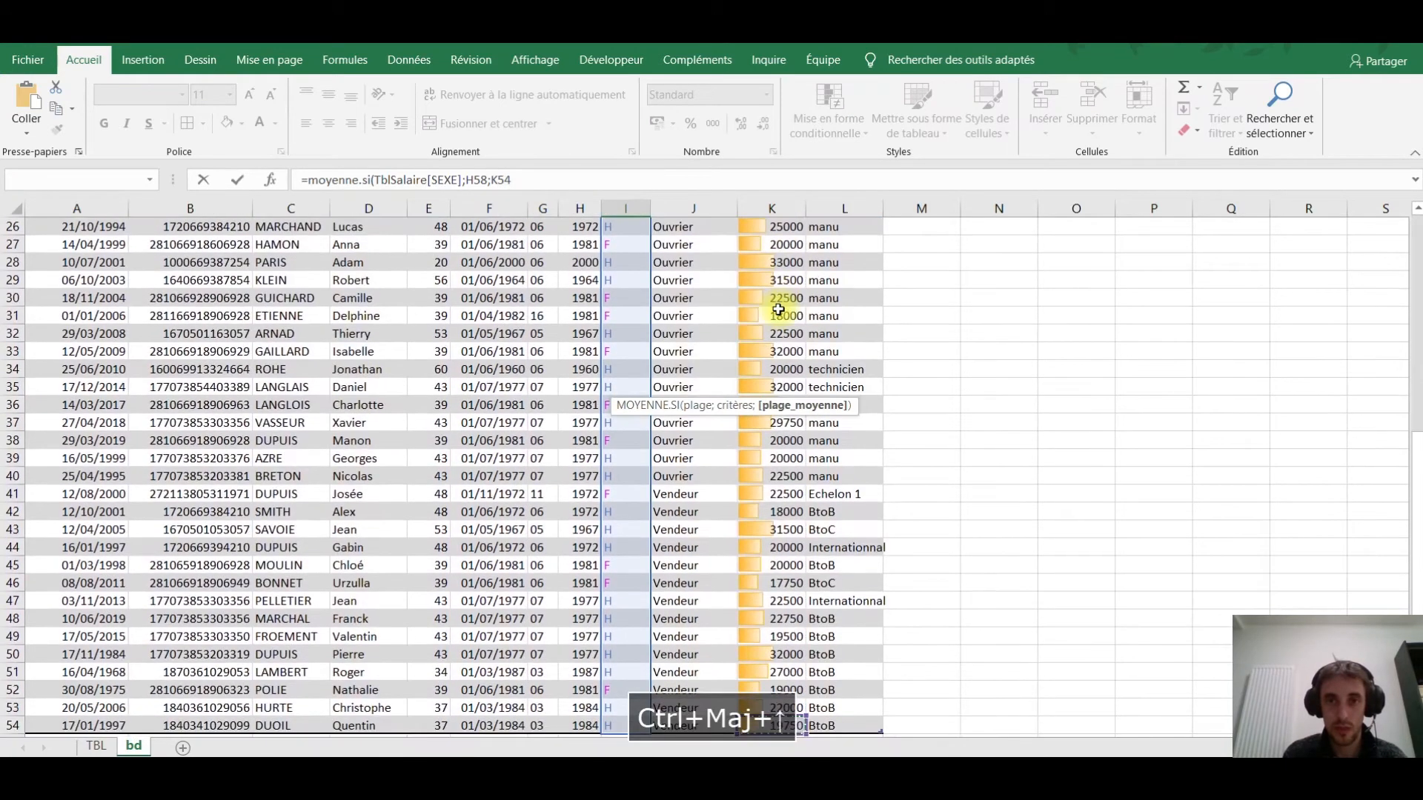
key("shift+Down")
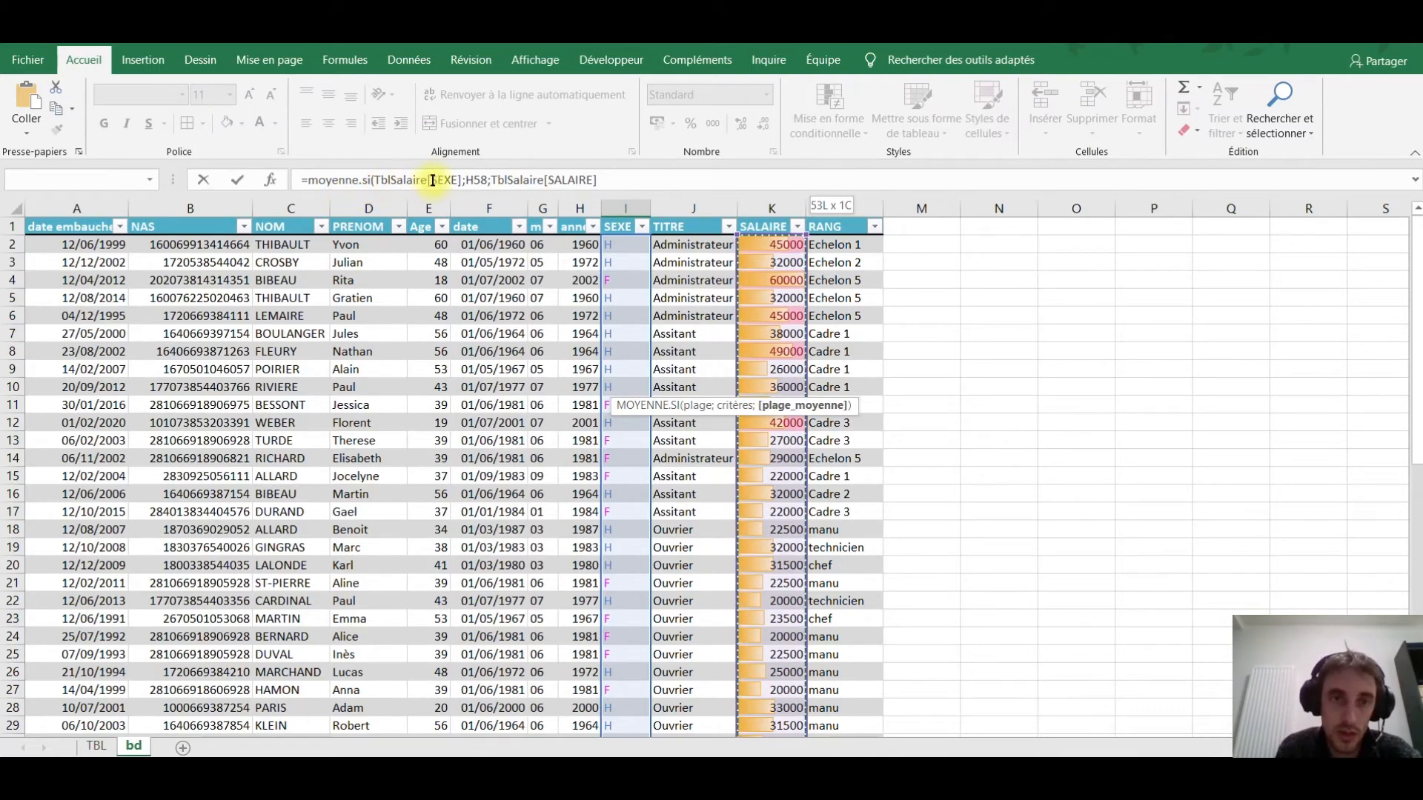
left_click(621, 180)
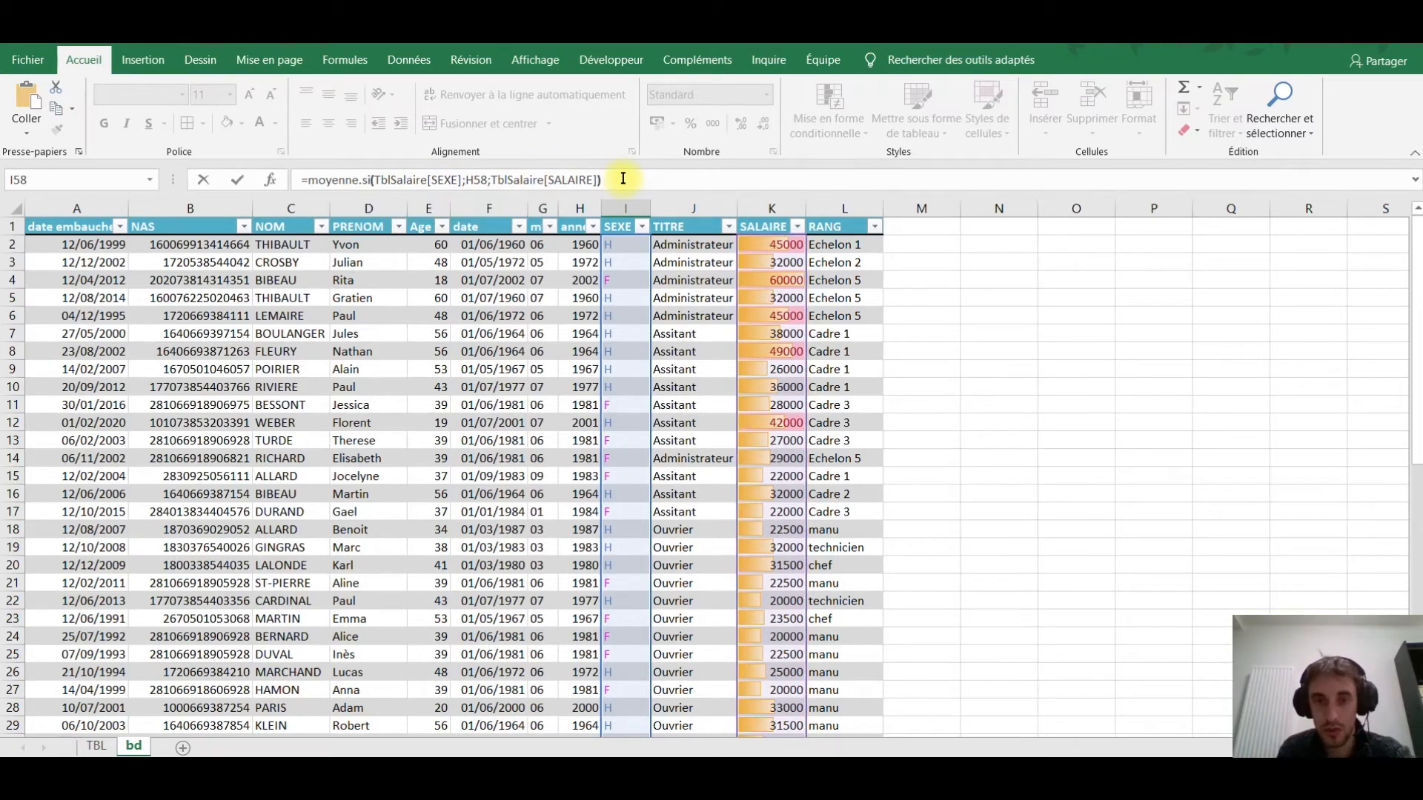
key("Return")
Copy the average salary formula from I58 down to I59 for the H label.
scroll(671, 626, "down", 3)
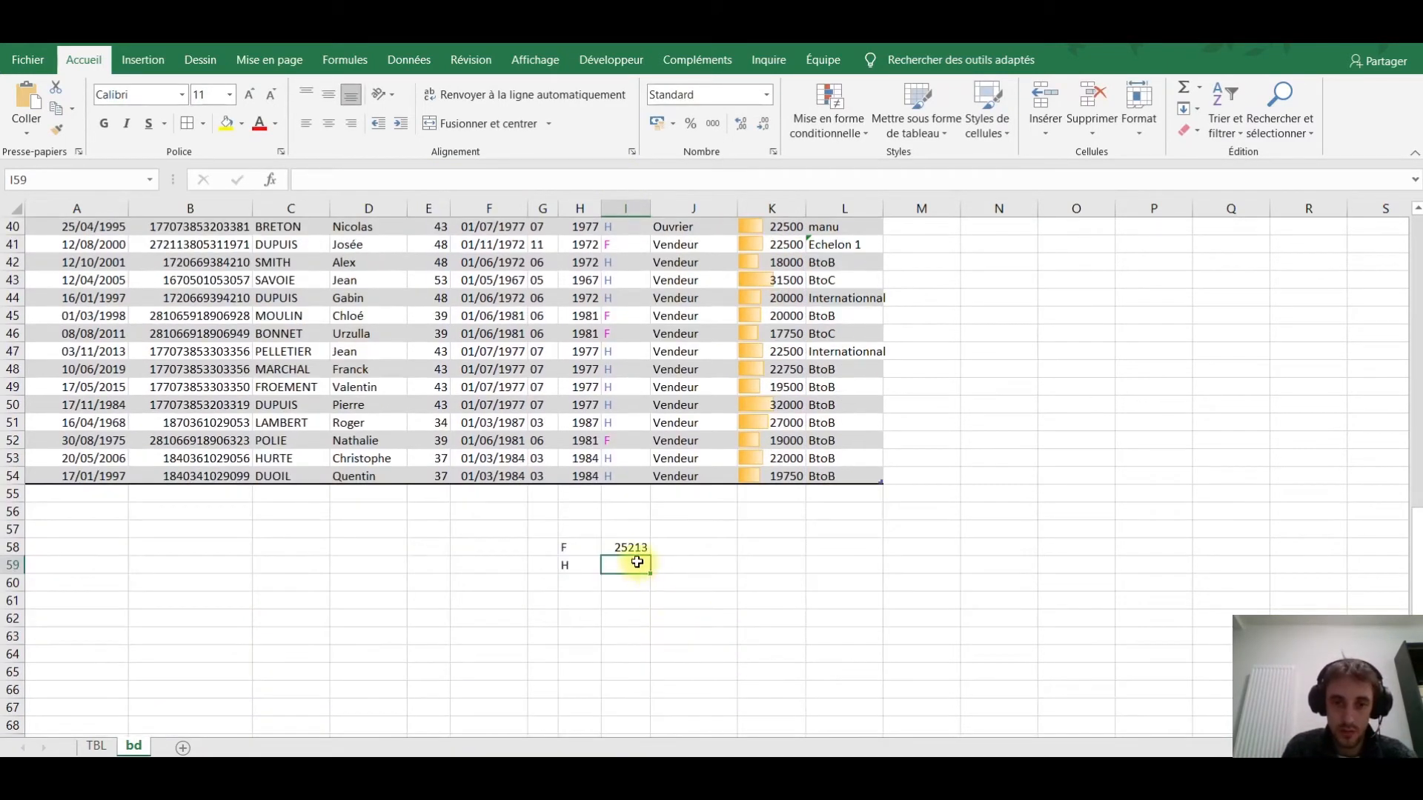
left_click(630, 547)
left_click_drag(650, 557, 651, 567)
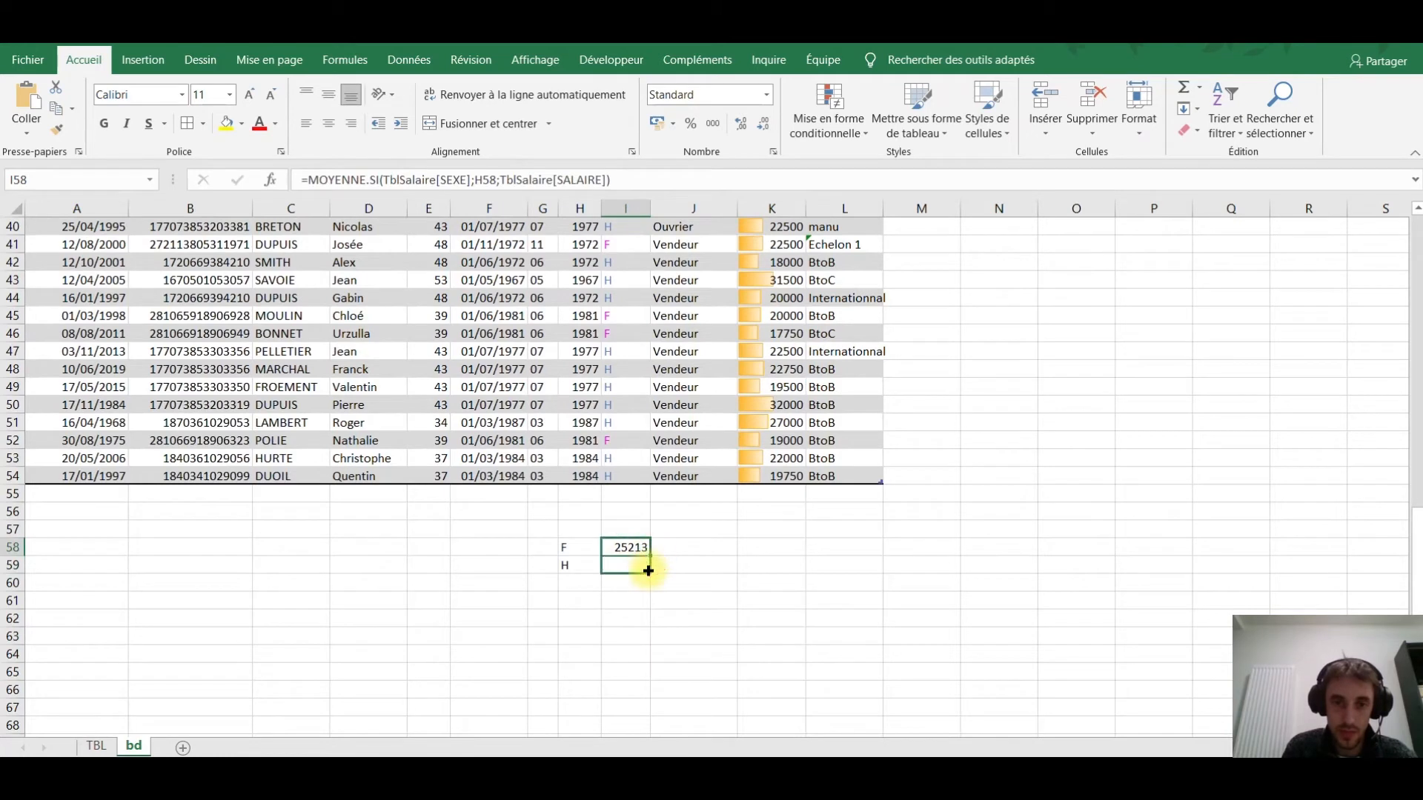
Examine the F and H average salary formulas and the labels they use as criteria below the table.
left_click(630, 618)
left_click(618, 568)
left_click(581, 568)
left_click(621, 547)
left_click(574, 548)
type("F")
left_click(623, 550)
left_click(613, 565)
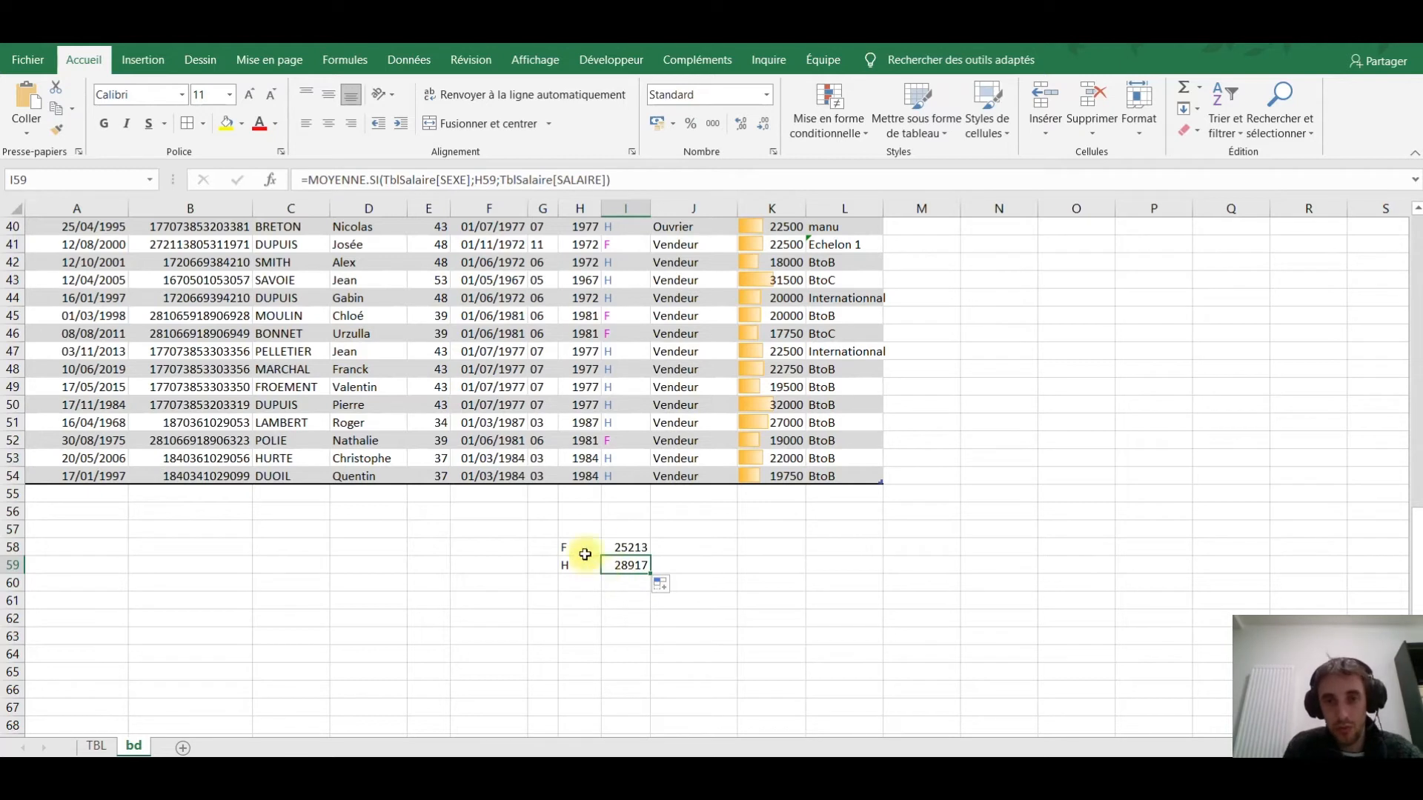
left_click(714, 553)
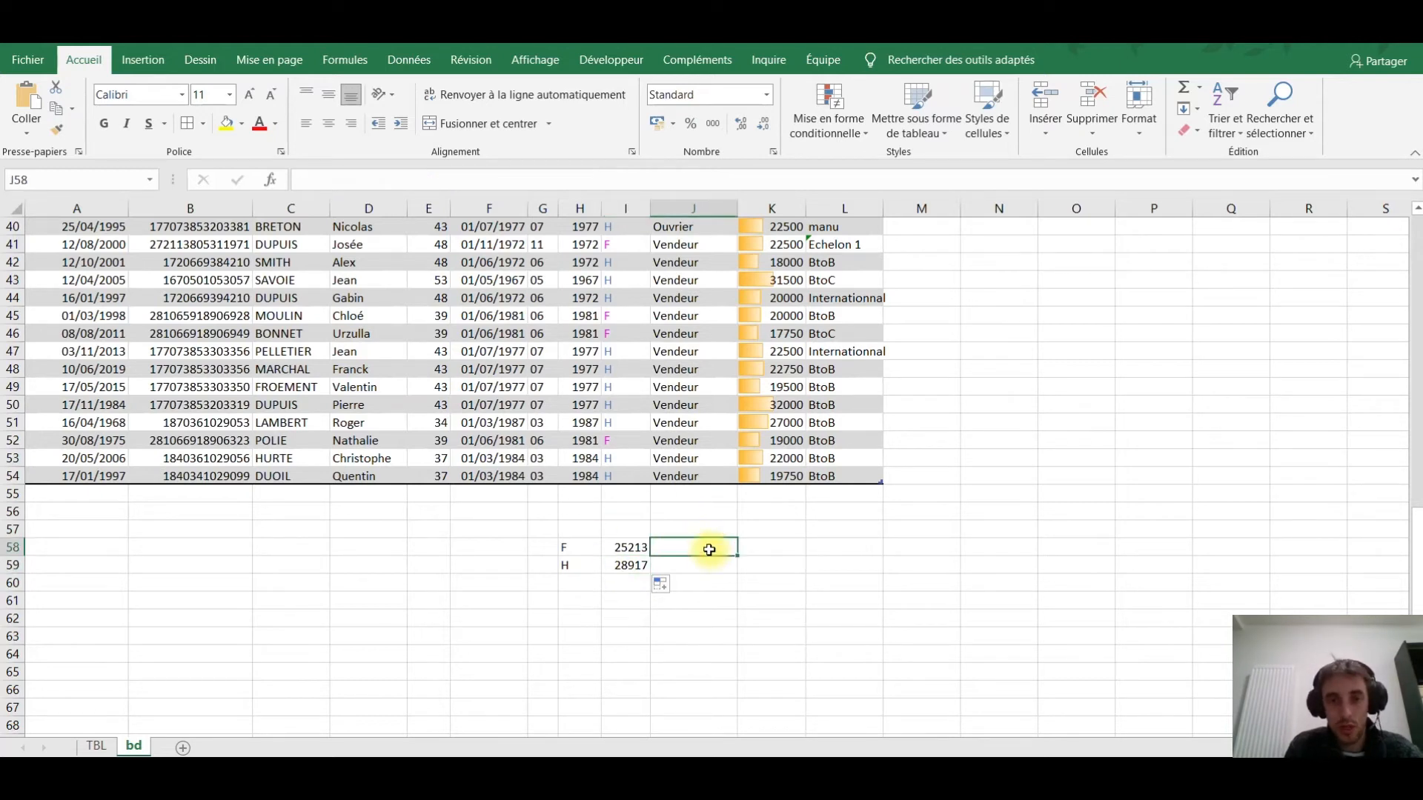
left_click(658, 442)
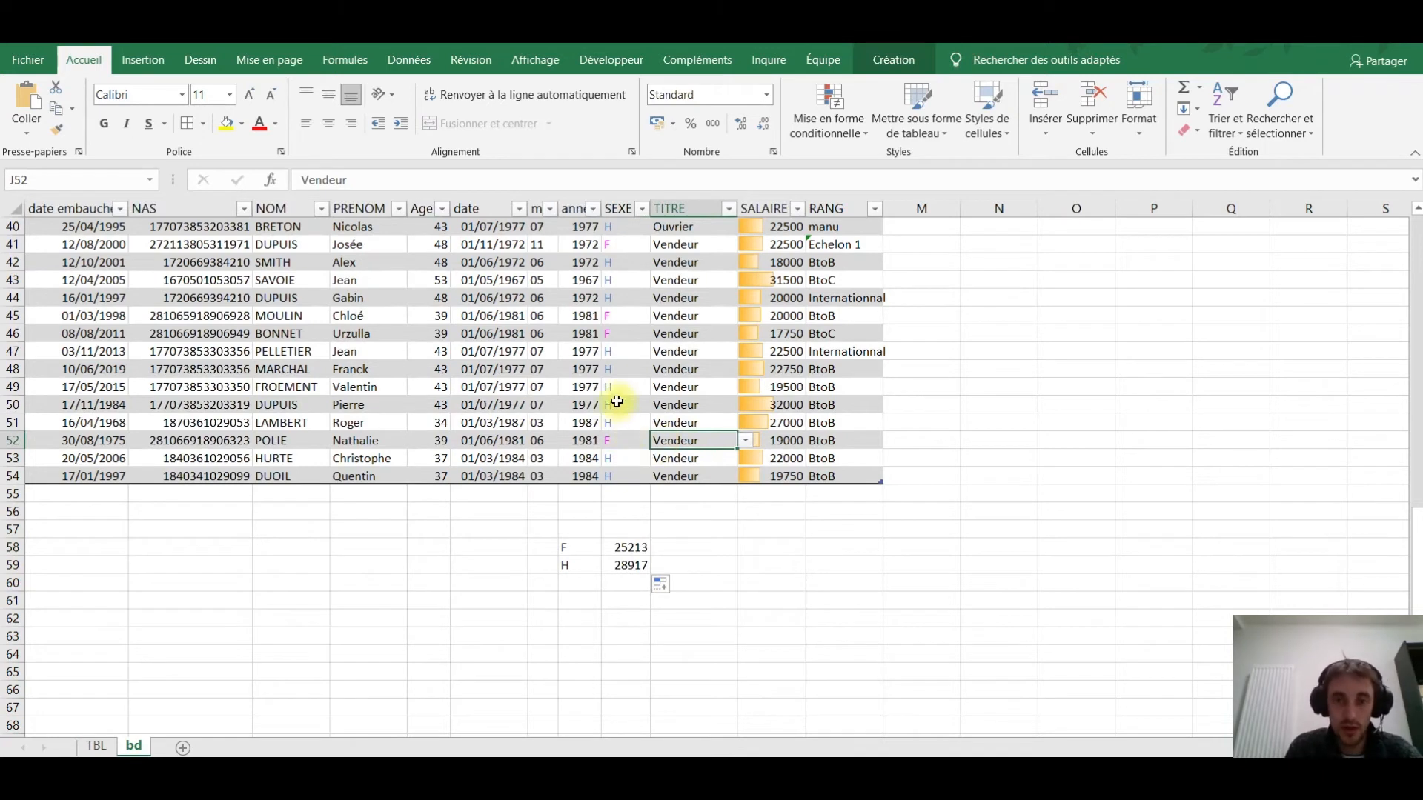
Delete the F and H labels and their average formulas in H58:I59.
left_click_drag(625, 551, 599, 553)
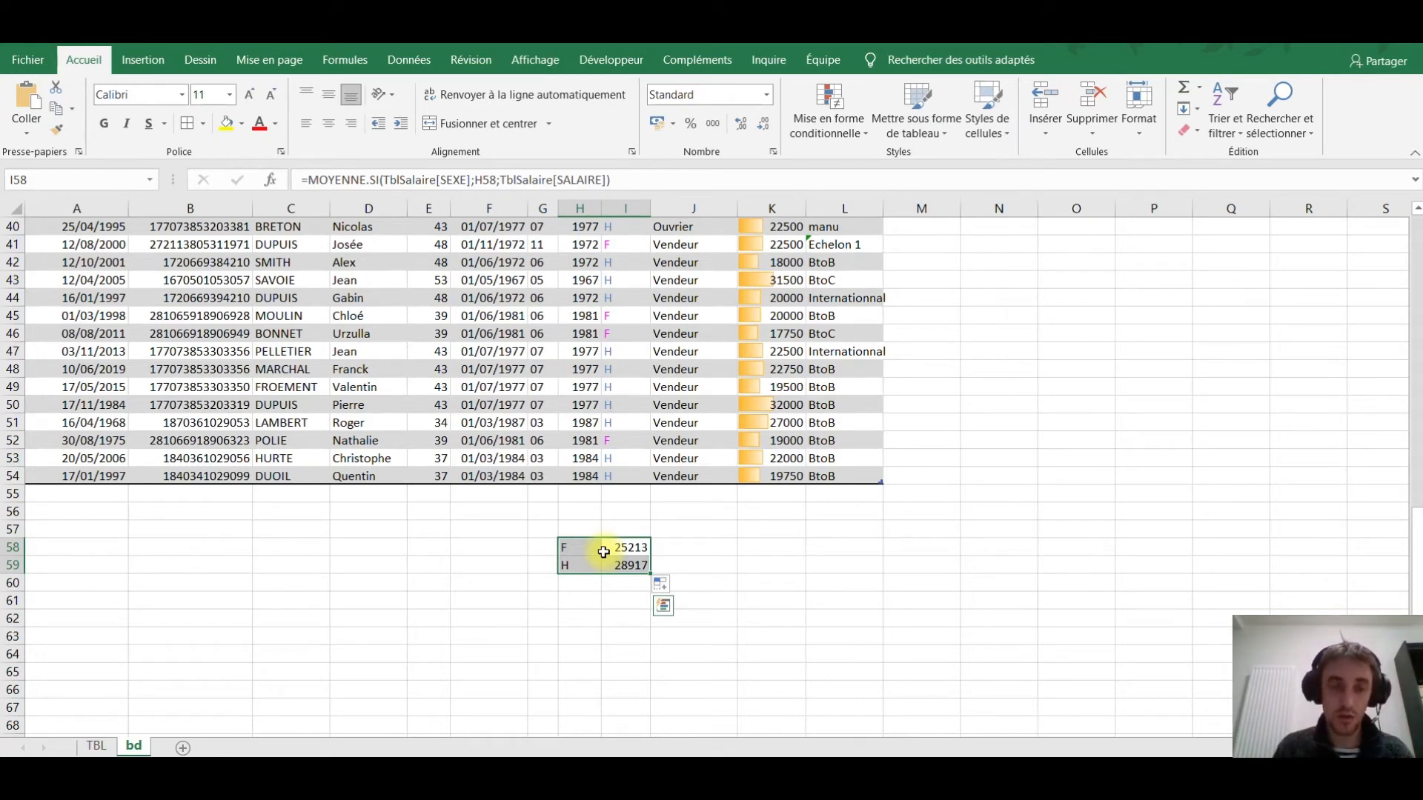
key("Delete")
left_click(271, 602)
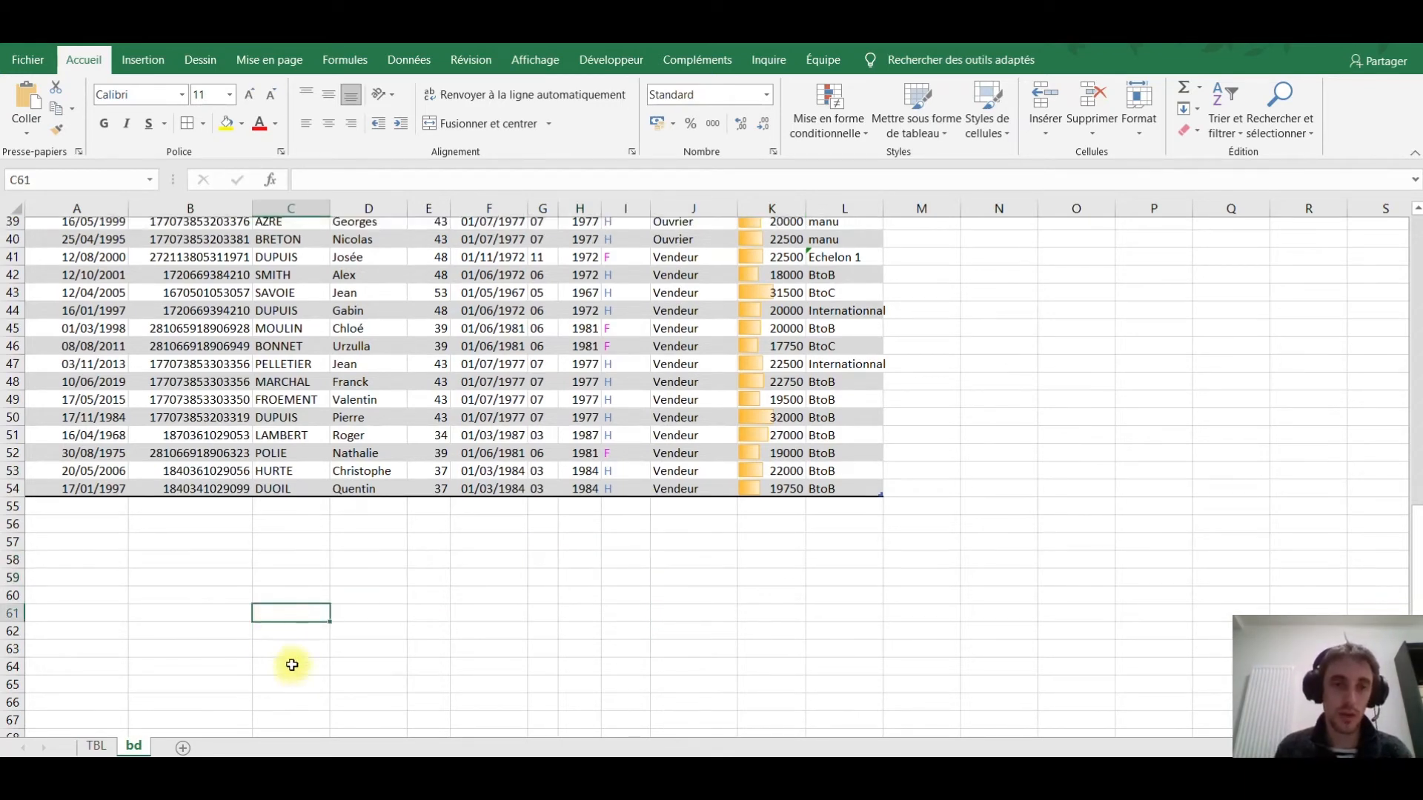
Create a pivot table from the TblSalaire table on a new worksheet.
scroll(292, 665, "up", 11)
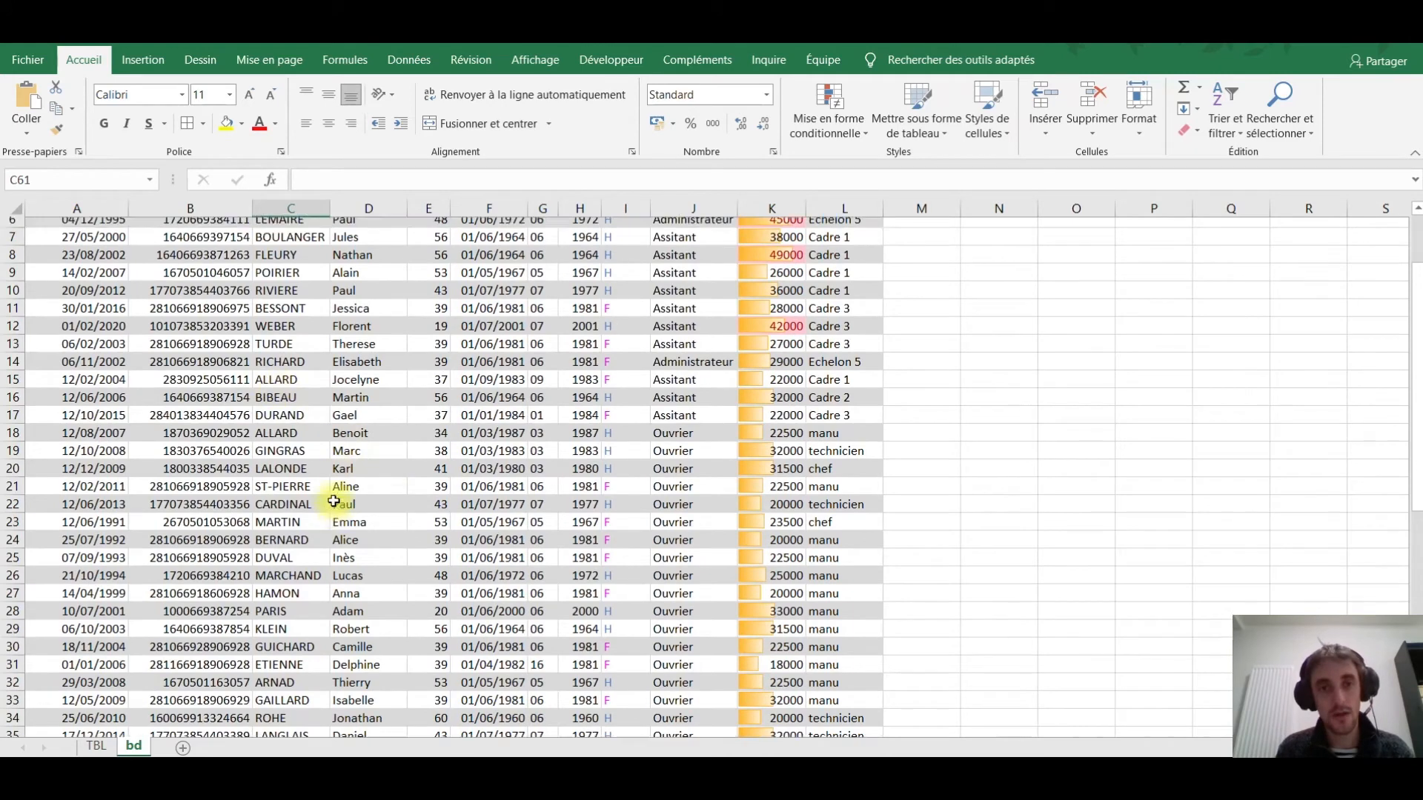
scroll(333, 501, "up", 2)
left_click(352, 303)
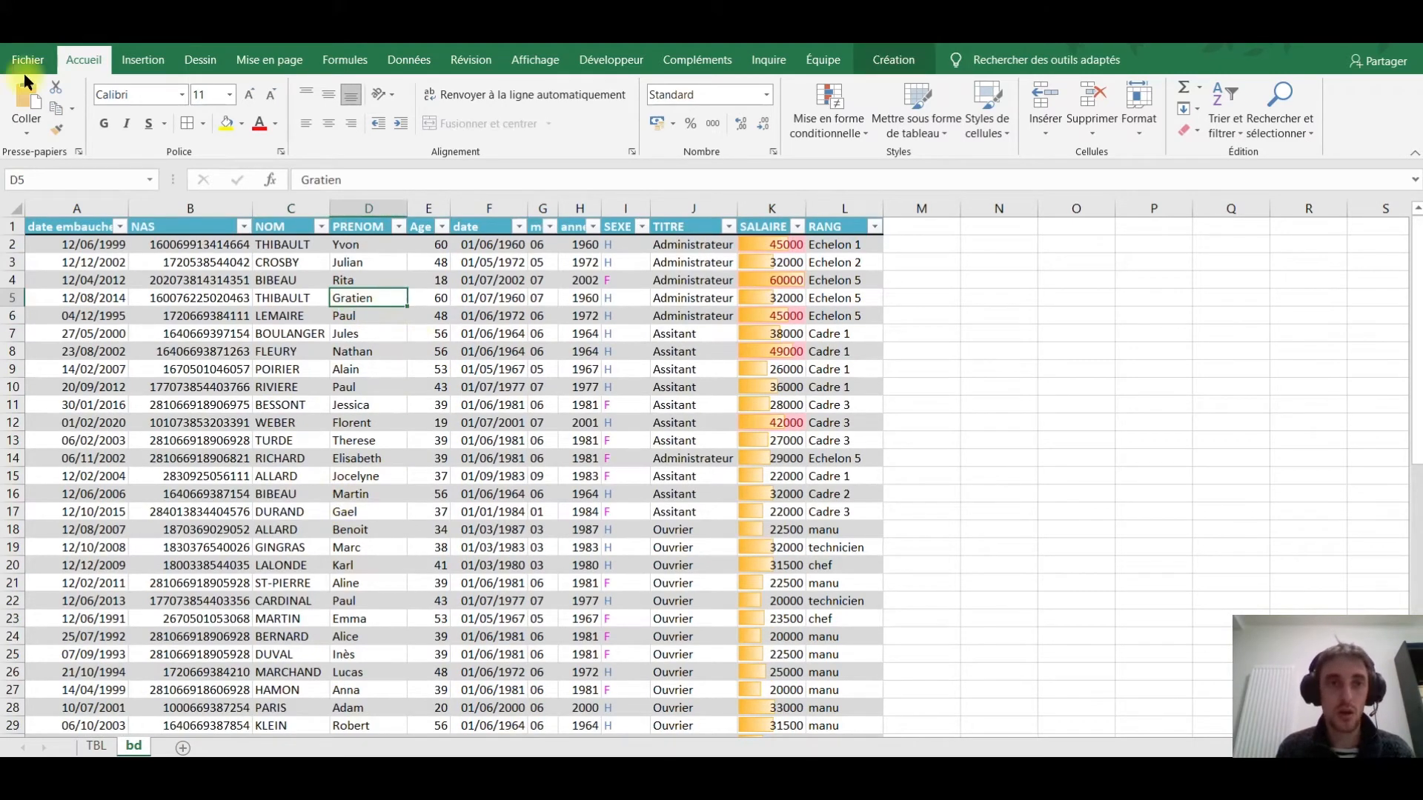
left_click(141, 59)
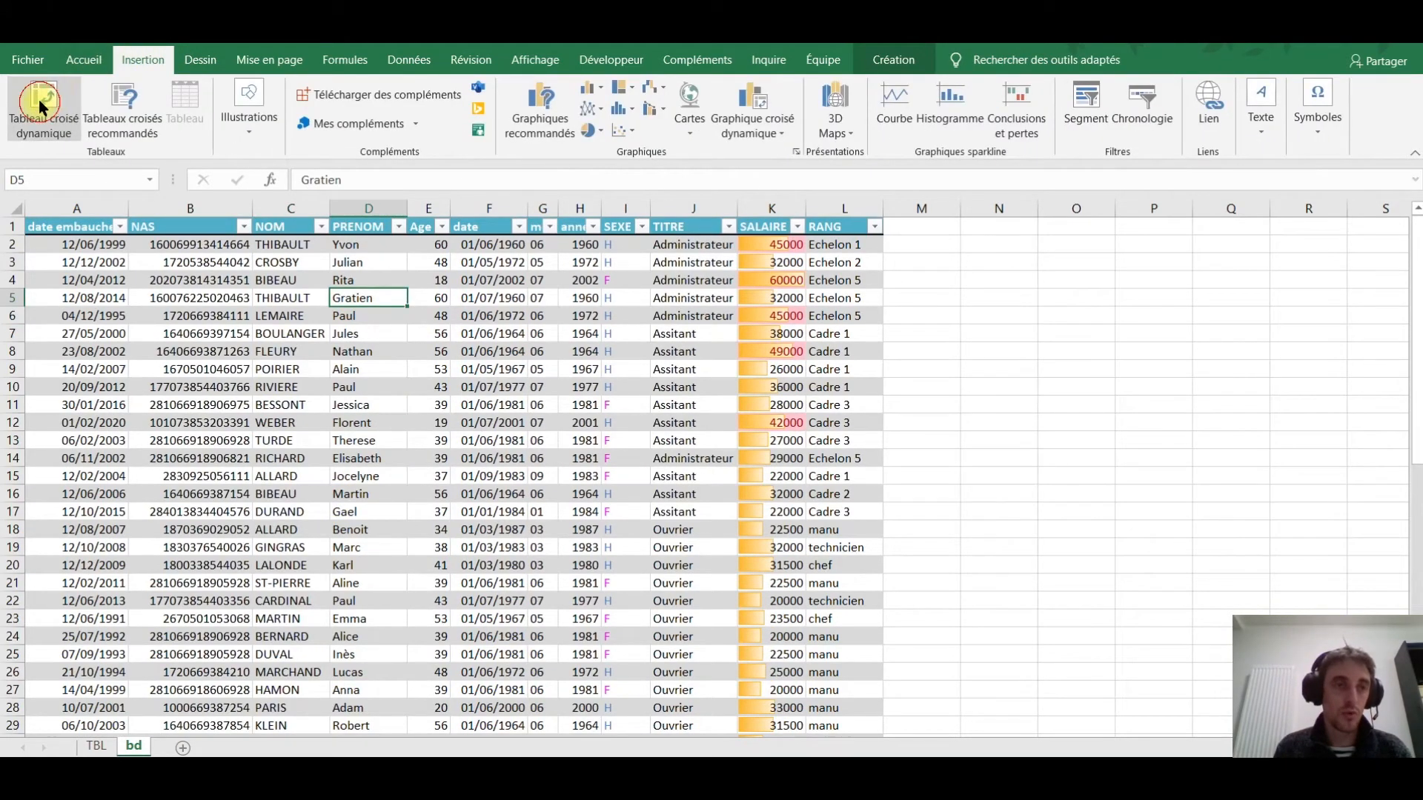
left_click(44, 111)
left_click(212, 539)
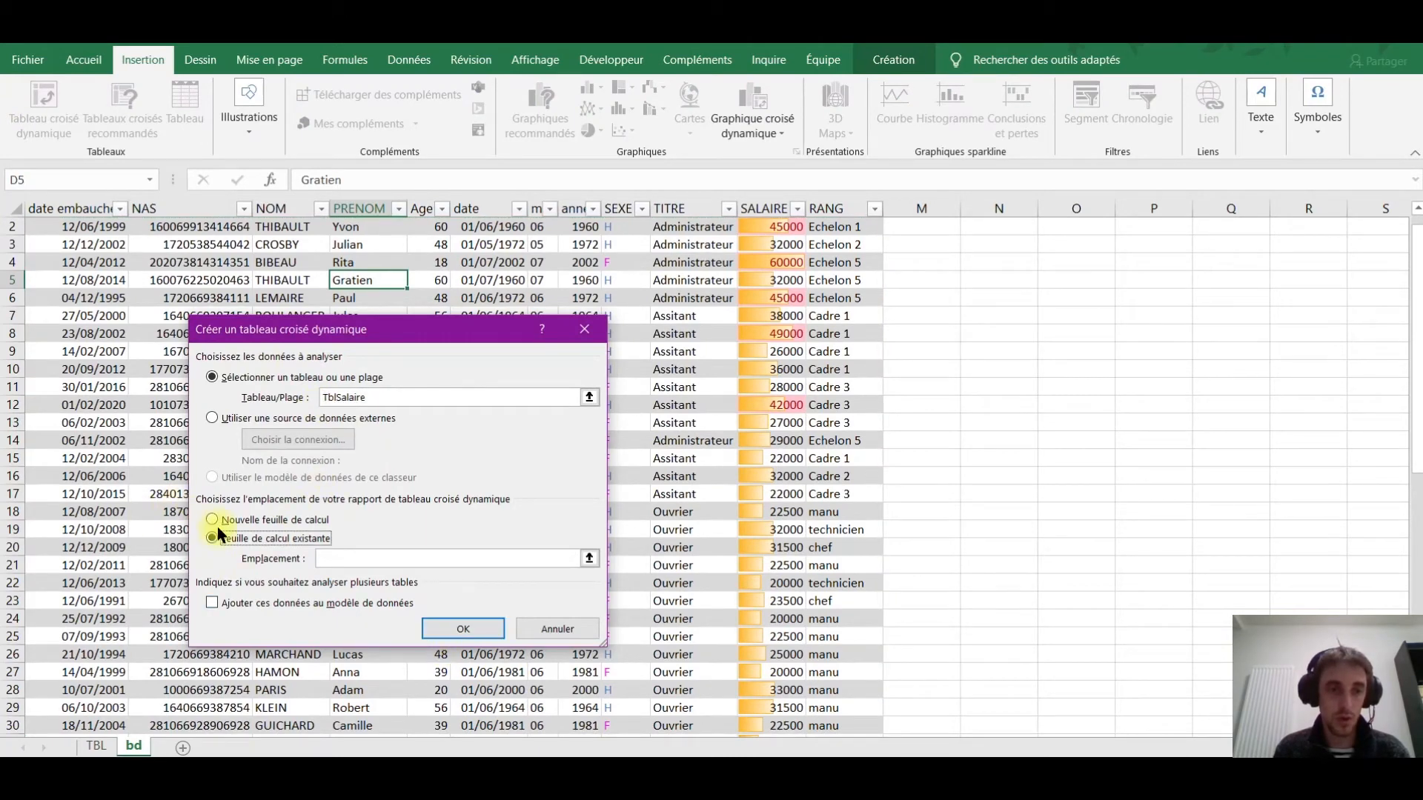
left_click(214, 520)
left_click(460, 629)
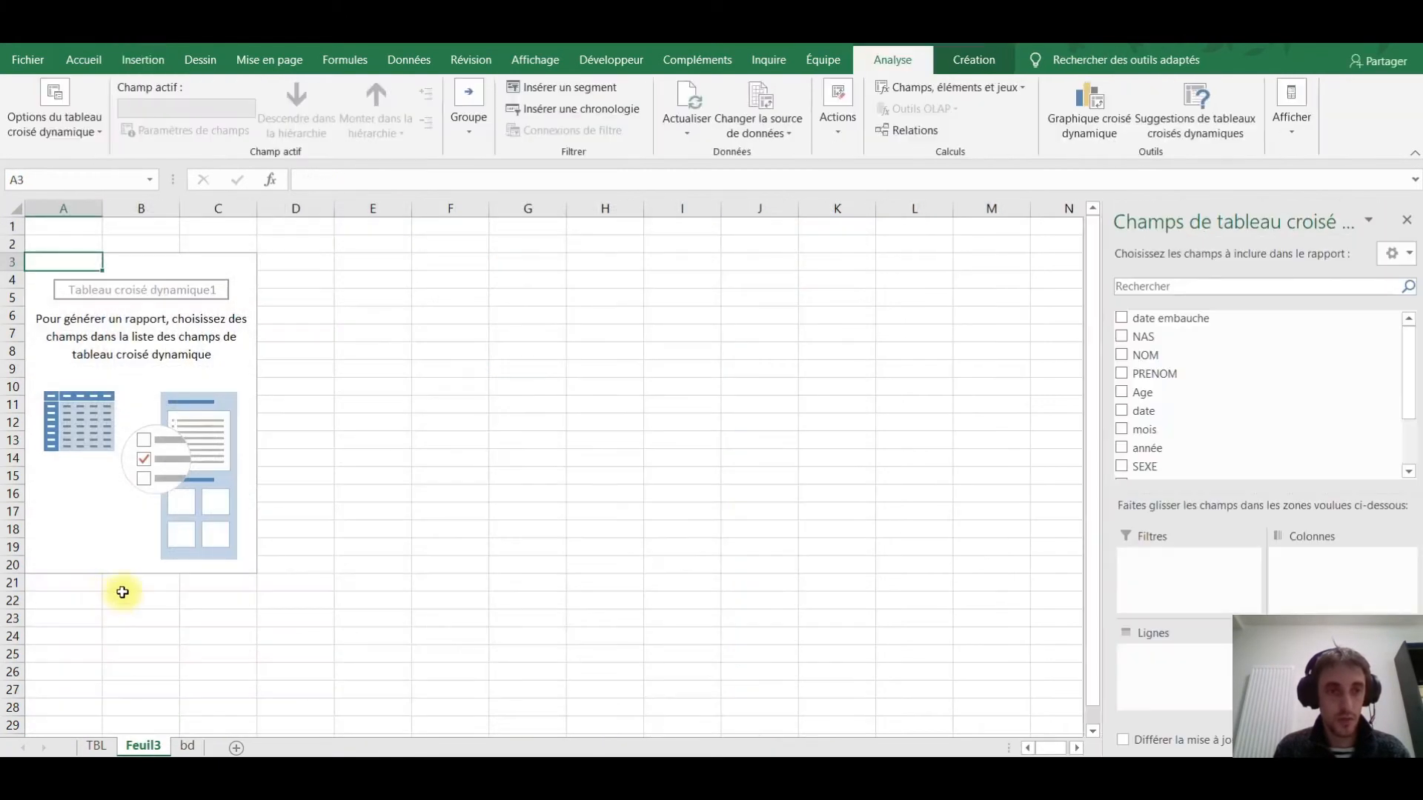
Add the SEXE field as row labels and the SALAIRE field as values in the pivot table.
scroll(1269, 406, "down", 1)
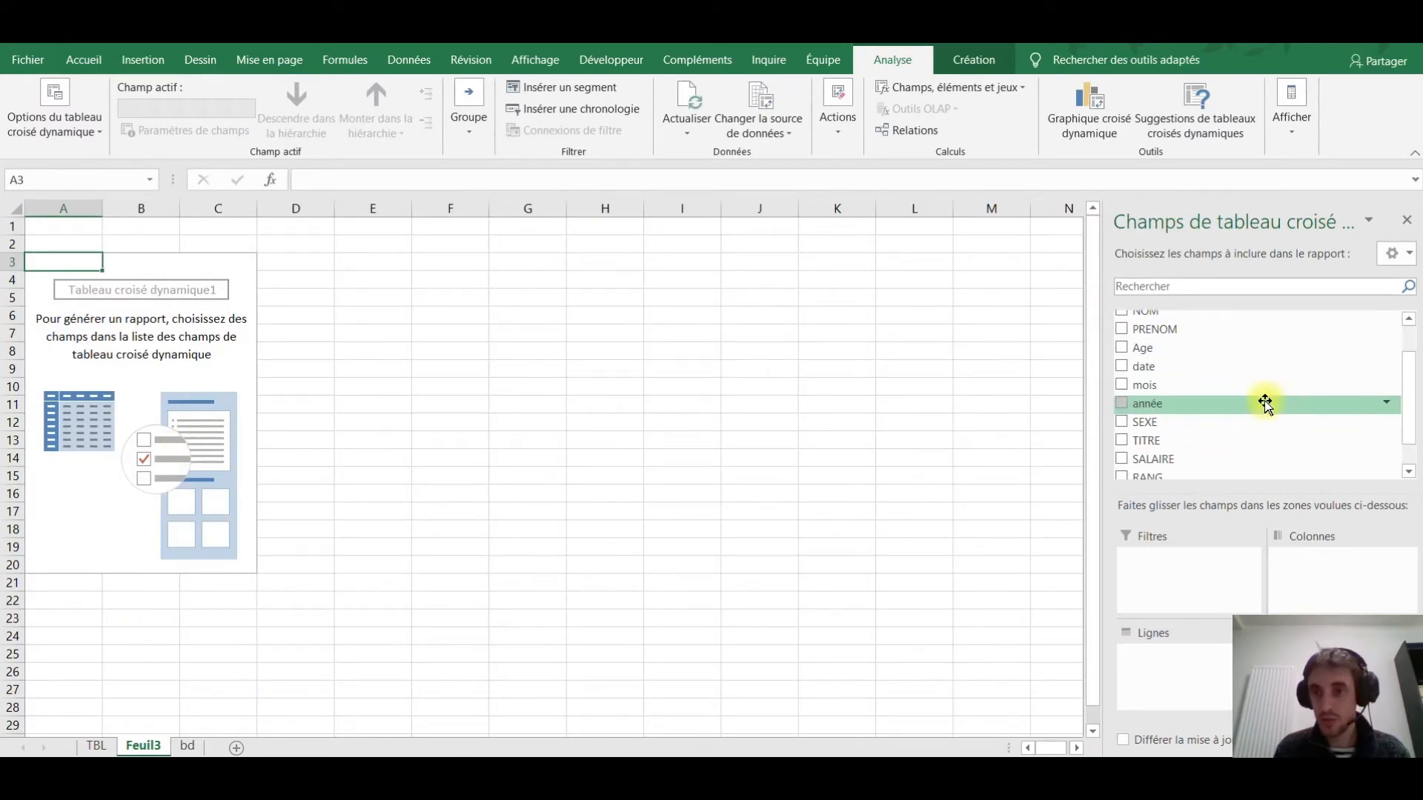
left_click(1123, 423)
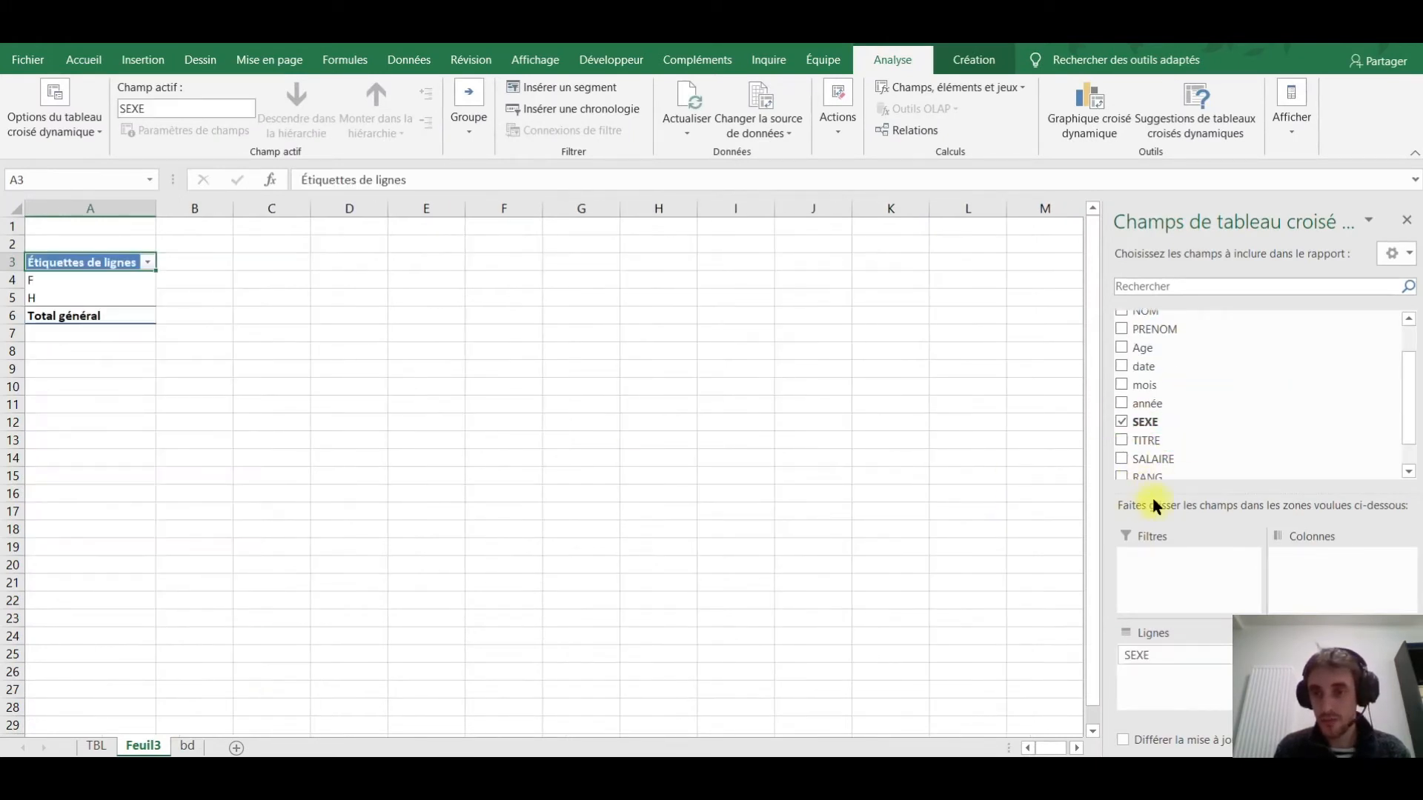
scroll(1208, 393, "down", 1)
left_click(1123, 425)
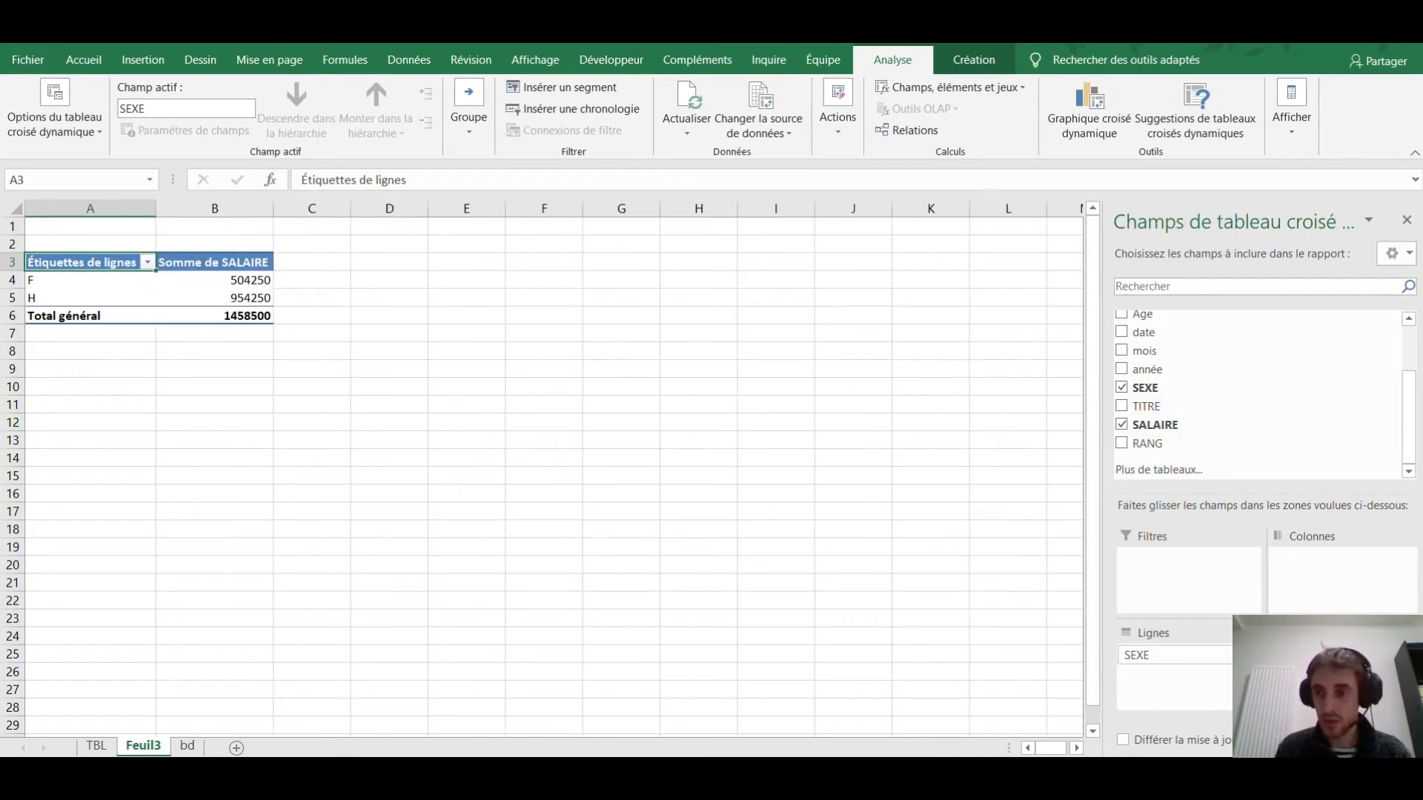
Summarise the SALAIRE value field by average (Moyenne) instead of sum.
left_click(1340, 655)
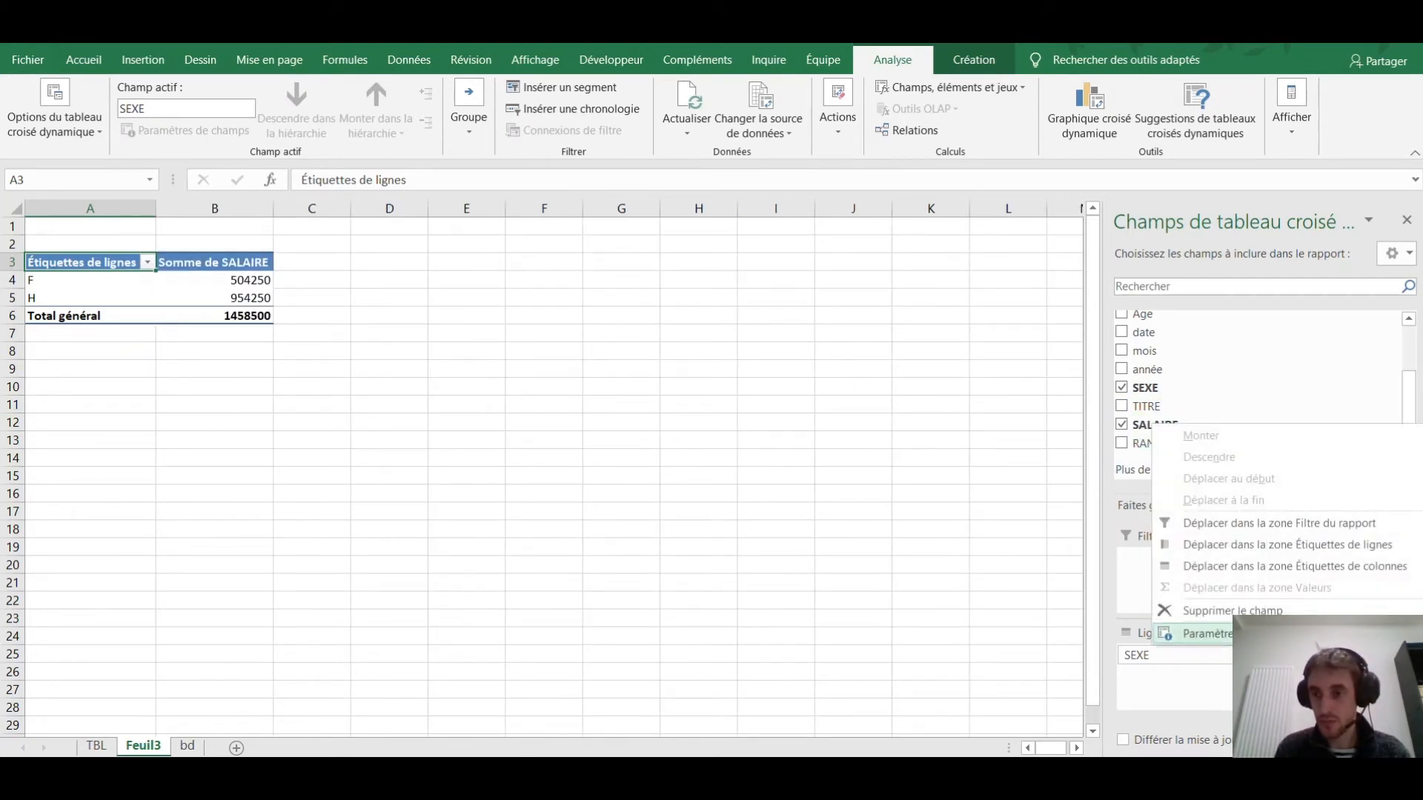
left_click(1312, 633)
left_click(244, 525)
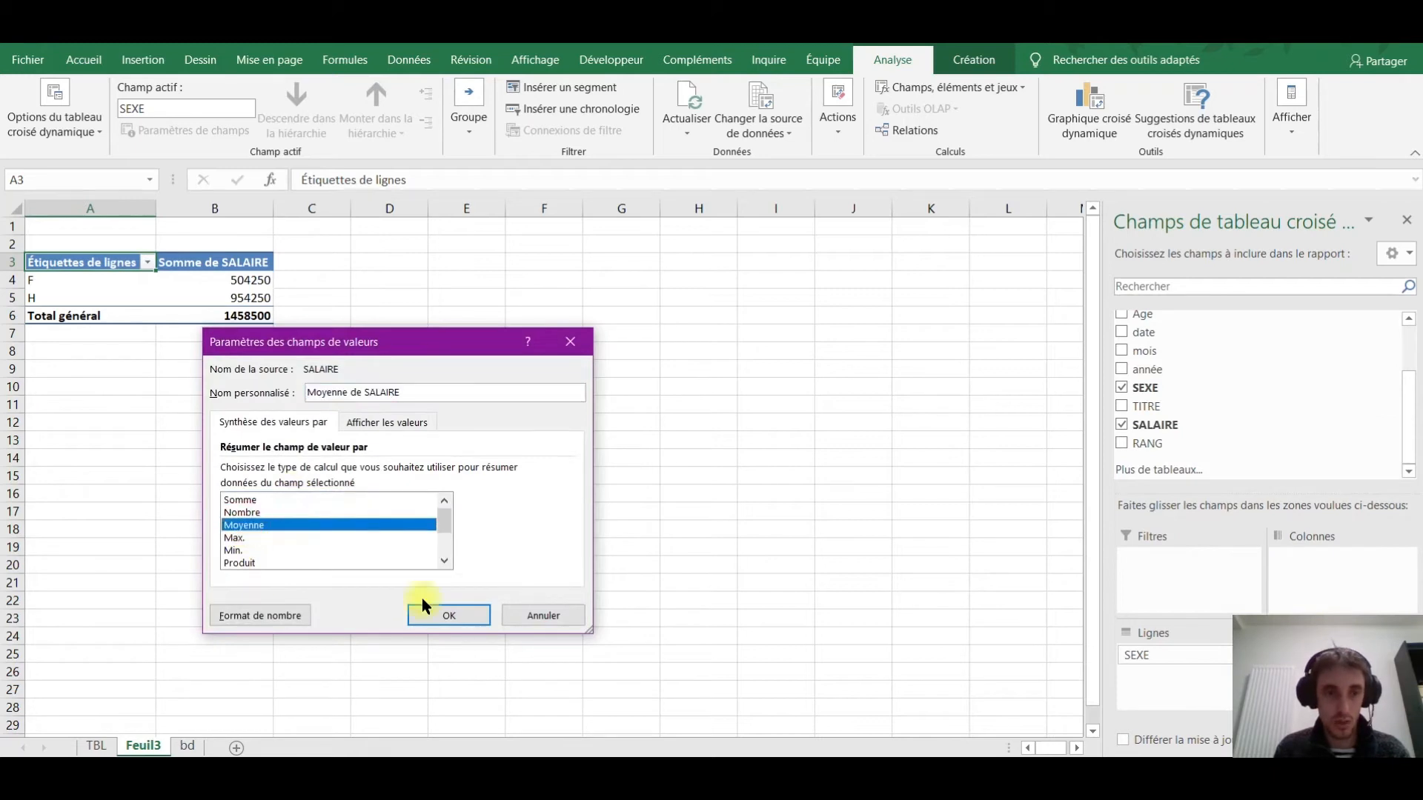
left_click(442, 613)
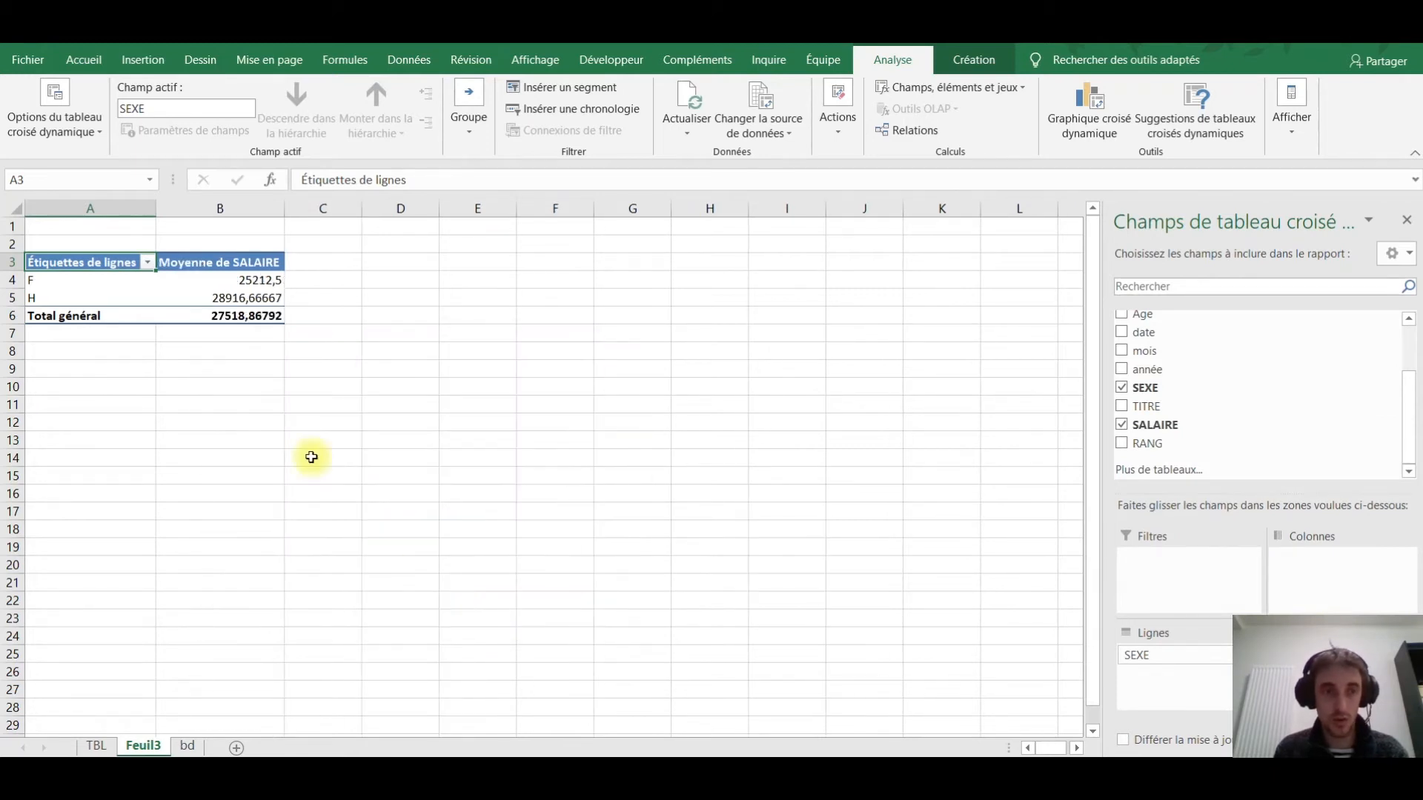
Format the average salaries for F and H in B4:B5 as euro accounting amounts.
left_click(224, 282)
left_click_drag(225, 283, 222, 300)
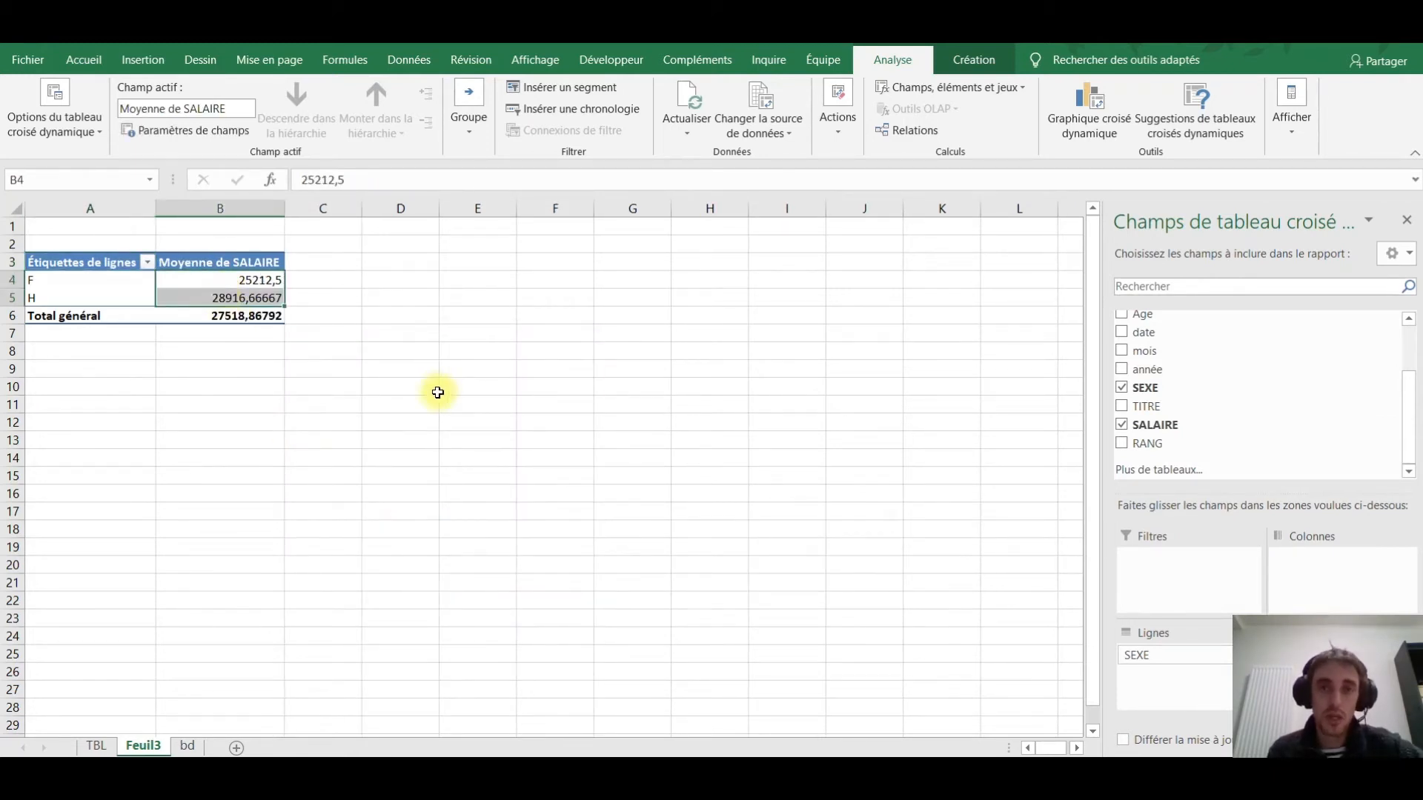
left_click(84, 59)
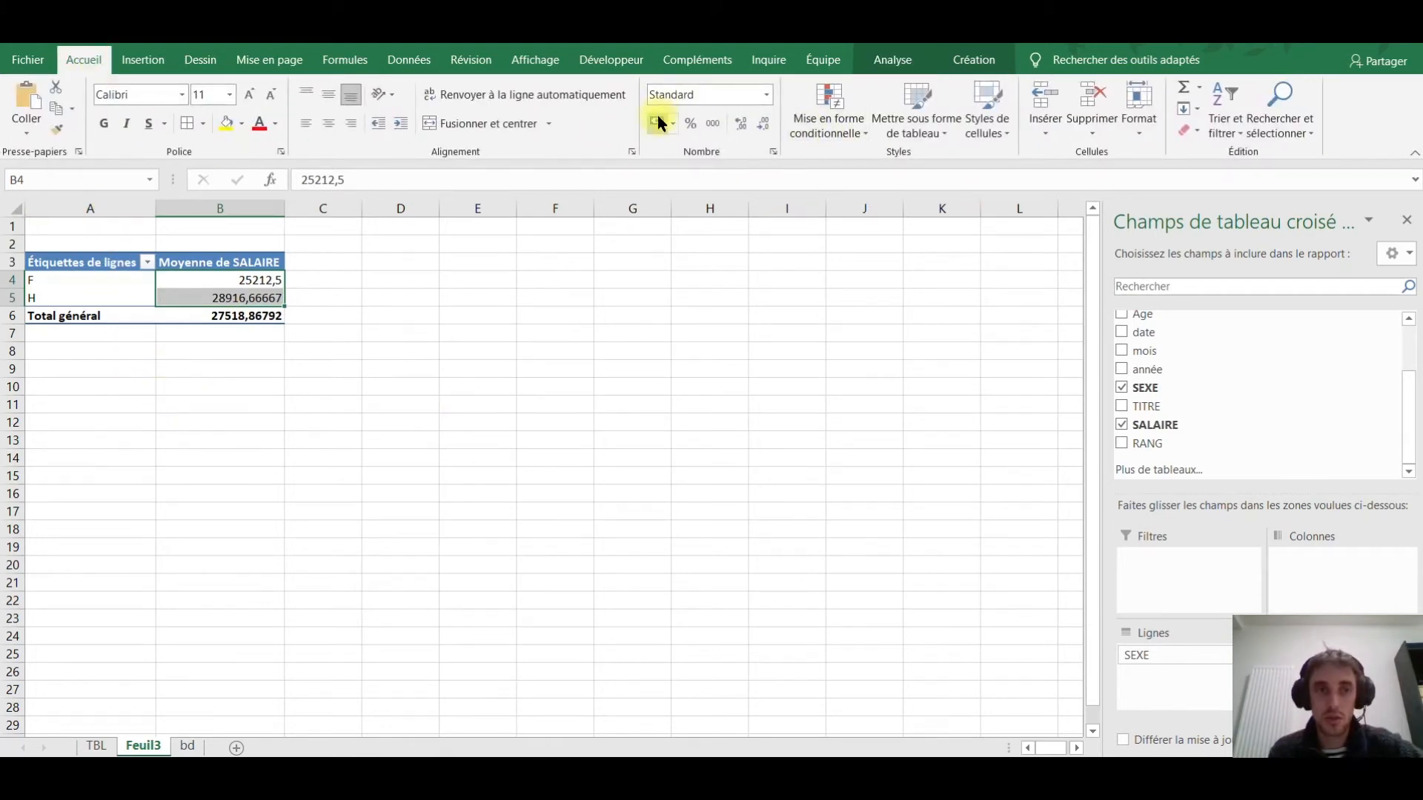
left_click(657, 121)
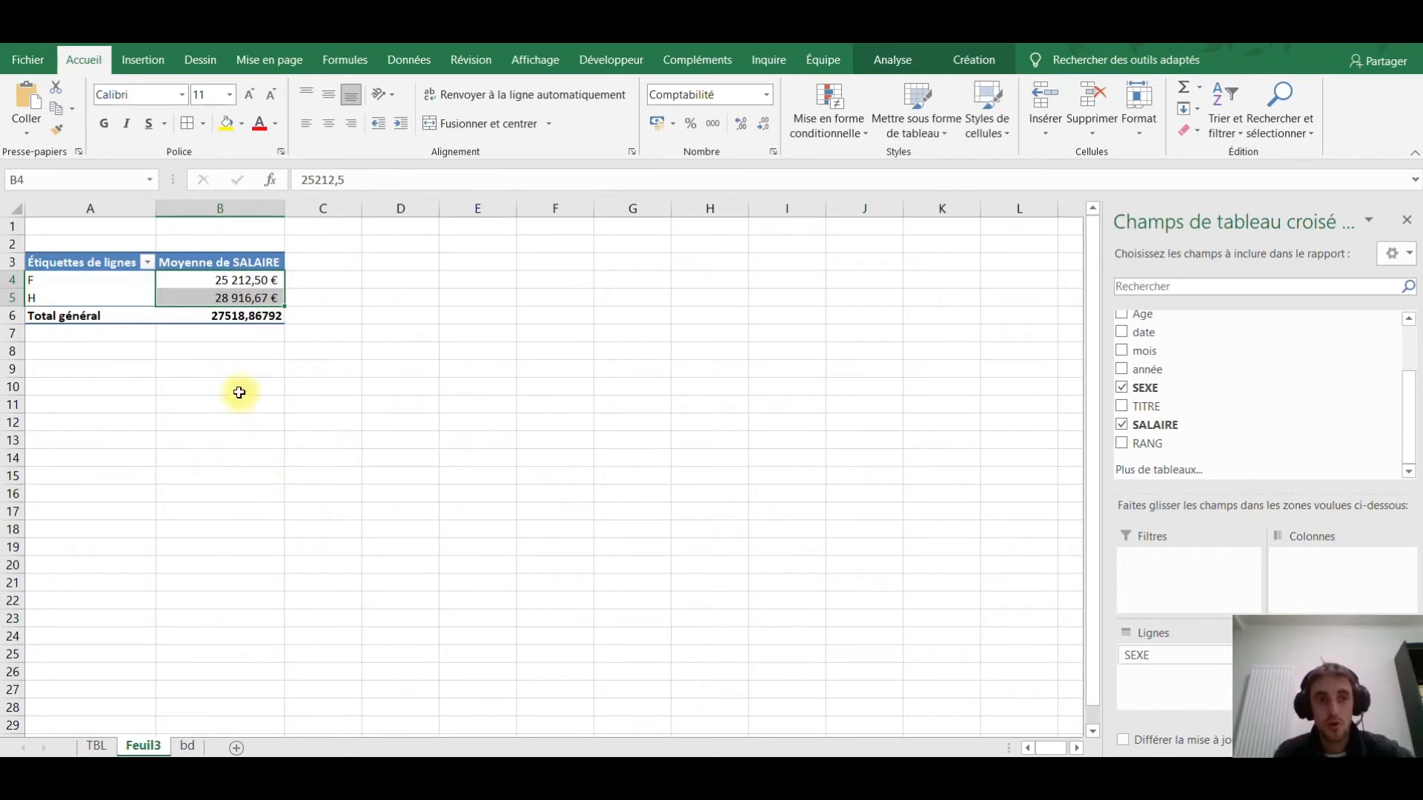
left_click(209, 297)
left_click(204, 285)
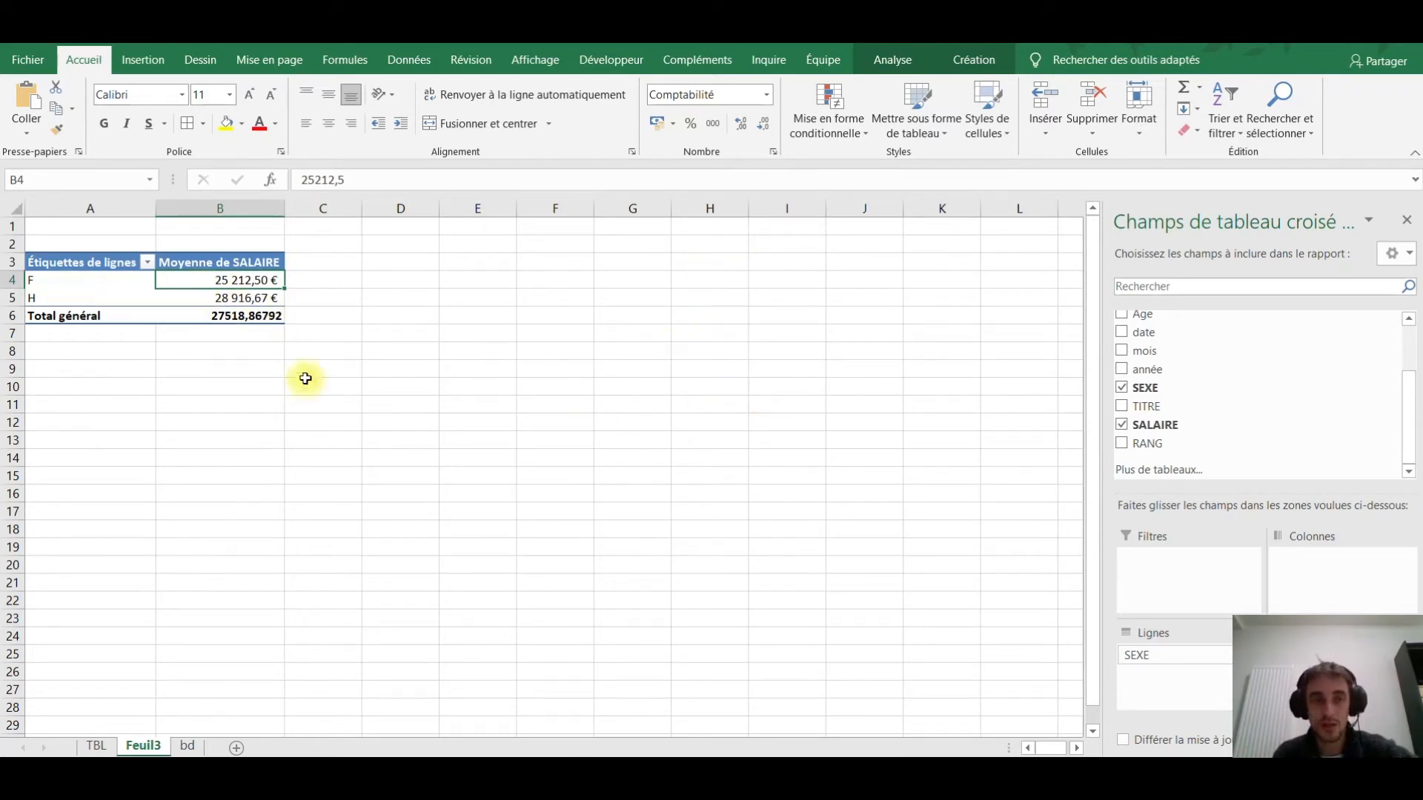
left_click(207, 303)
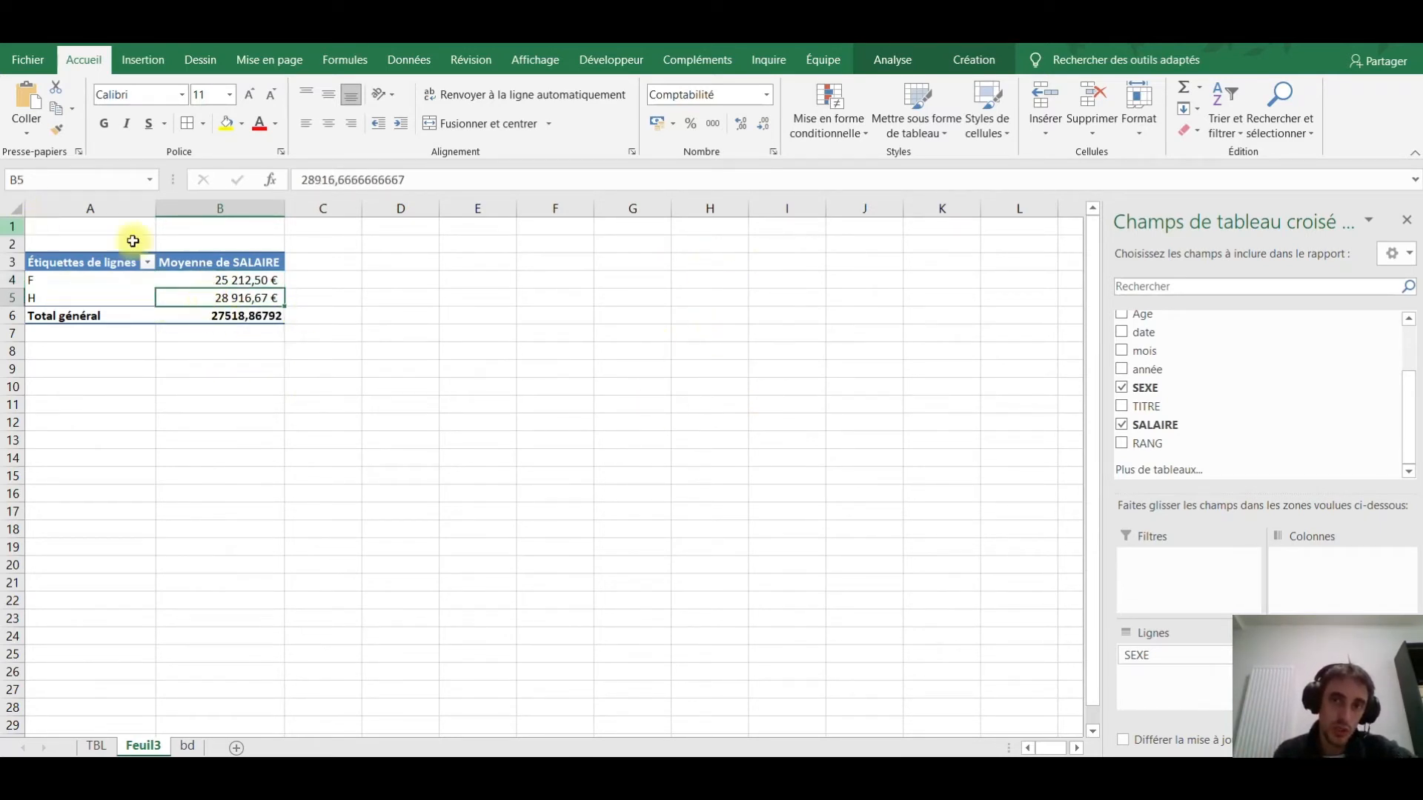
Add the TITRE field to the pivot table rows beneath SEXE.
left_click(890, 58)
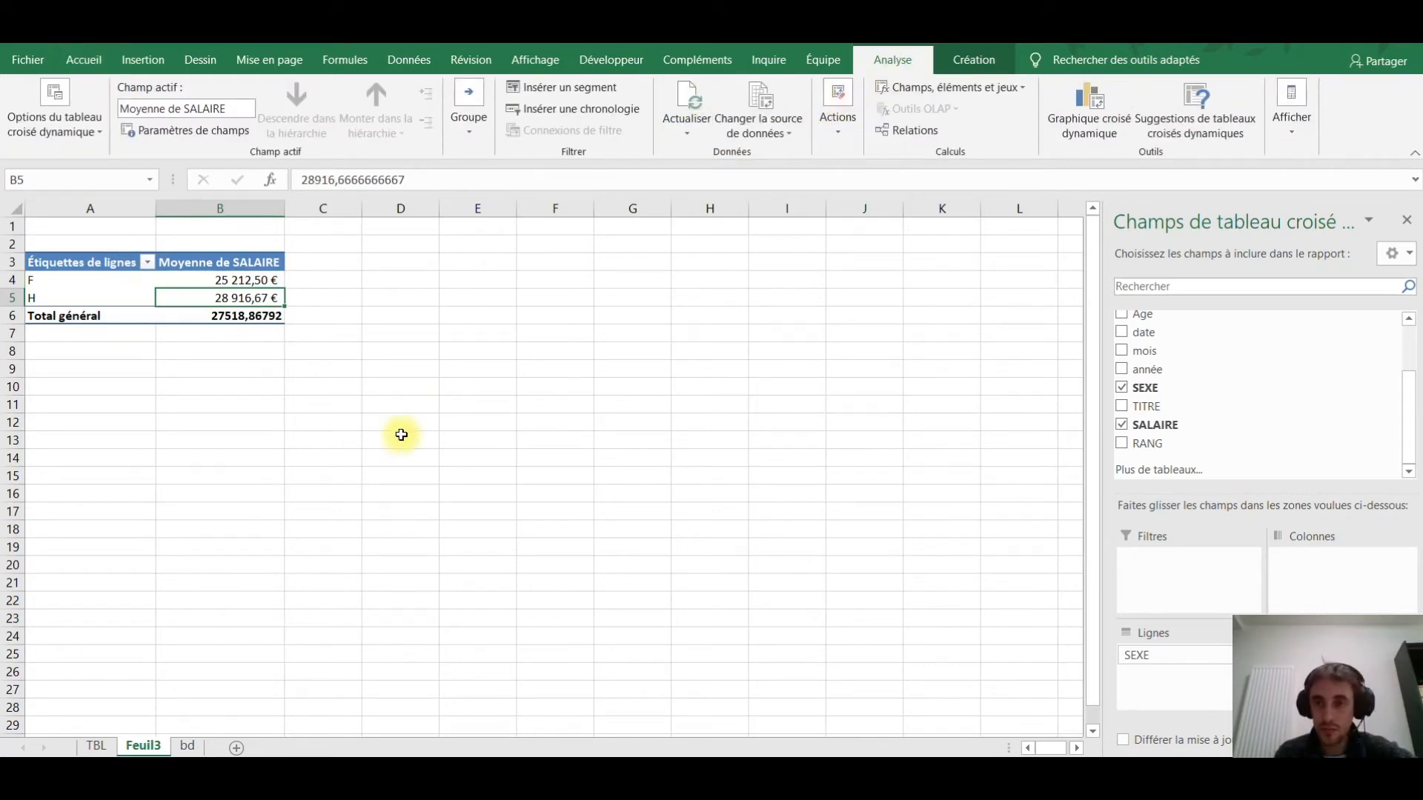
left_click(191, 282)
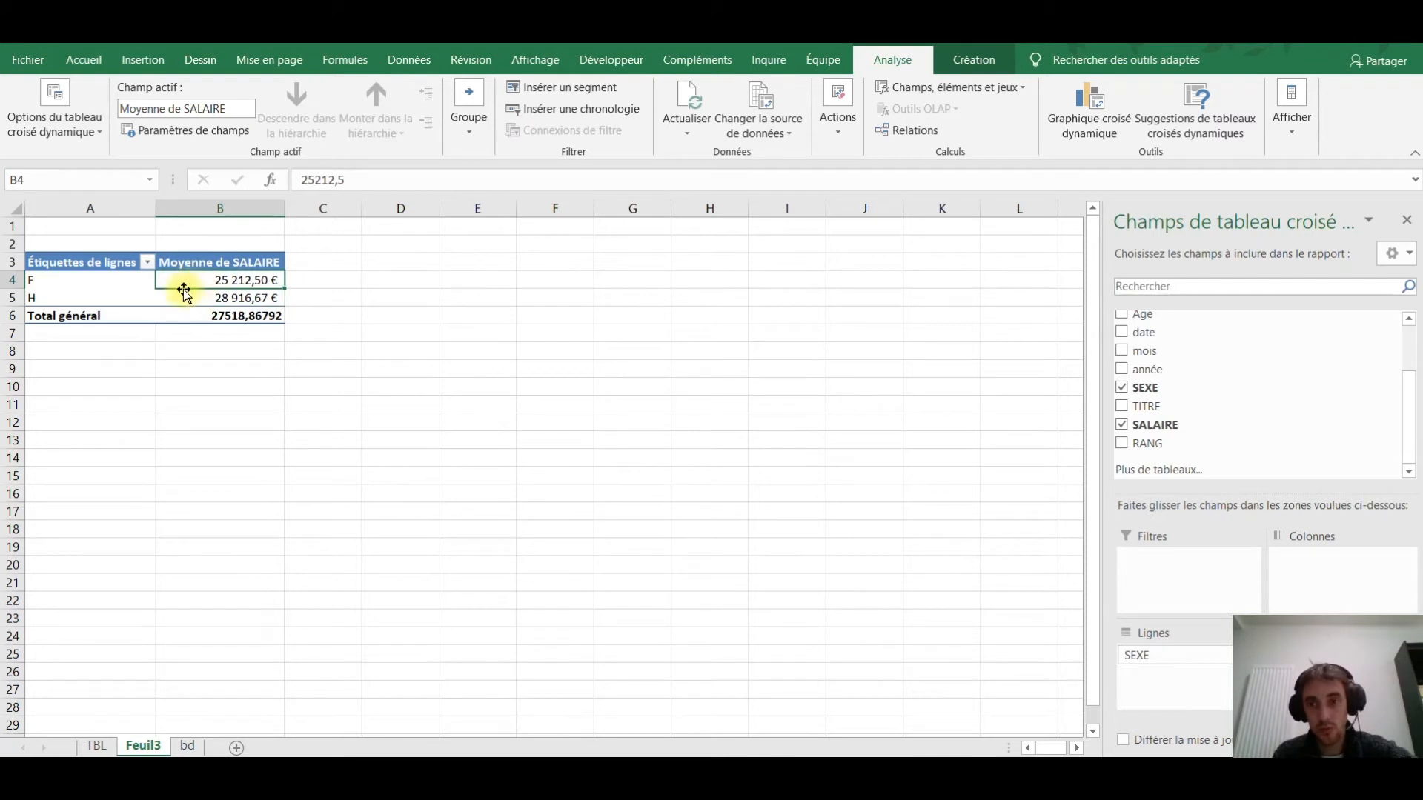
left_click(1121, 408)
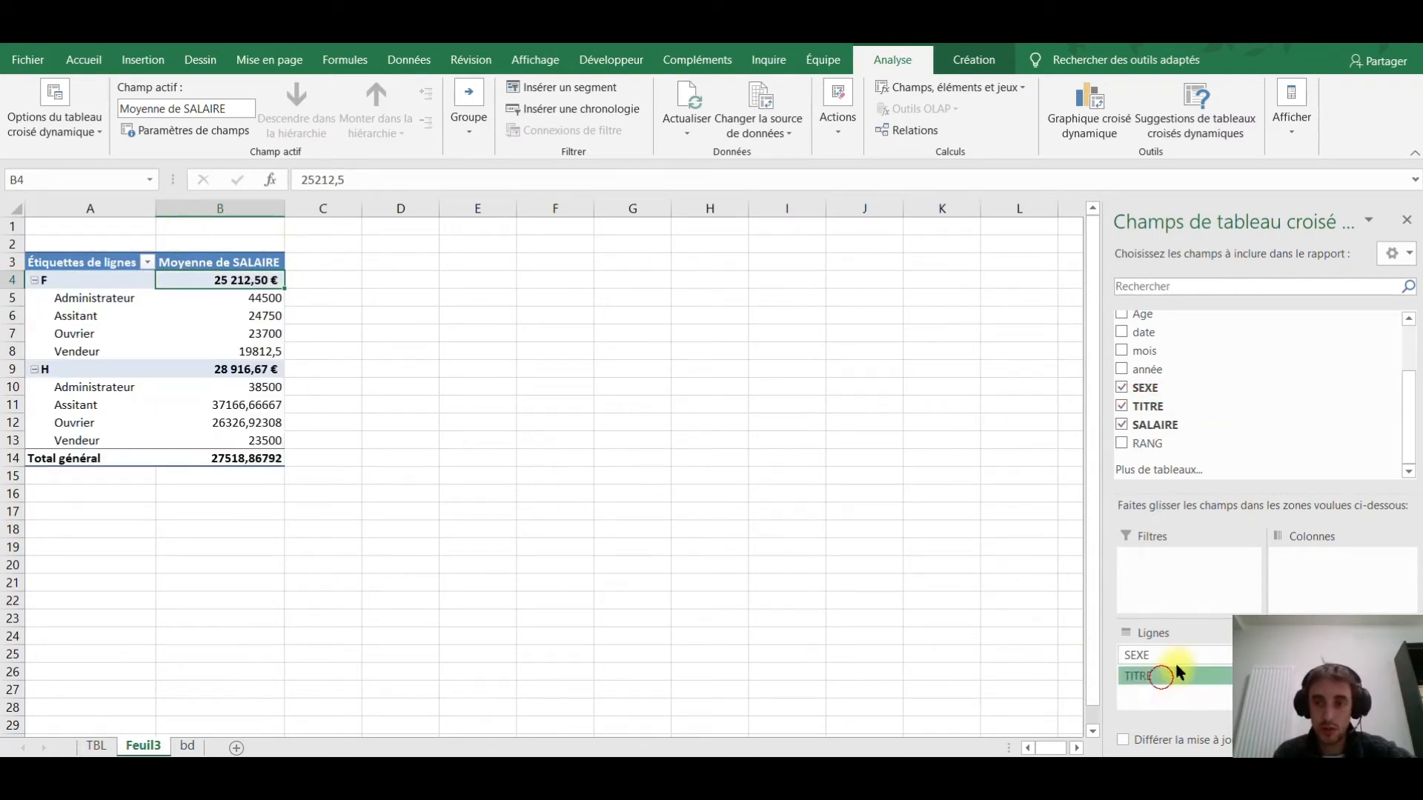
Insert a clustered column pivot chart beside the pivot table and size it to about 10.88 cm high by 14.88 cm wide.
left_click(271, 333)
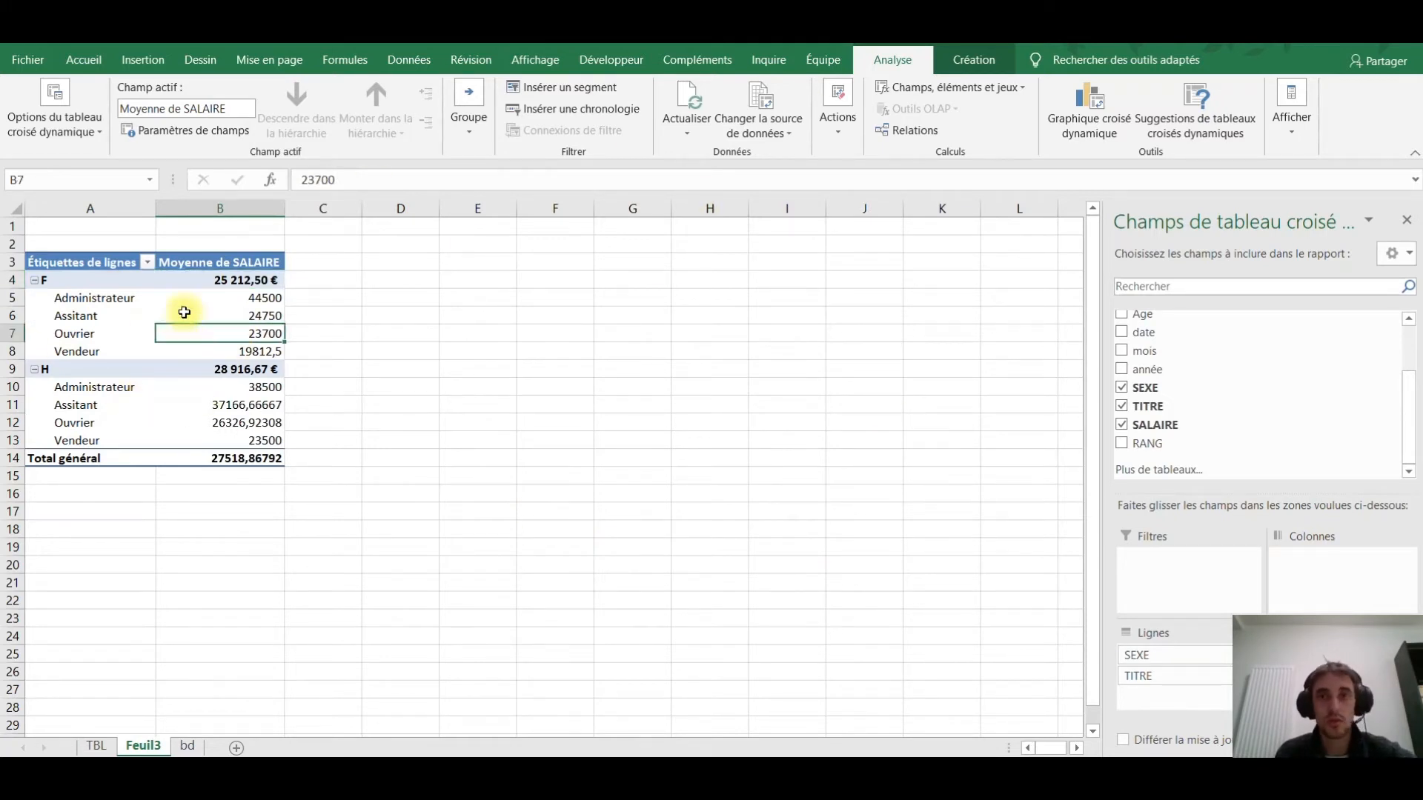
left_click(962, 60)
left_click(895, 65)
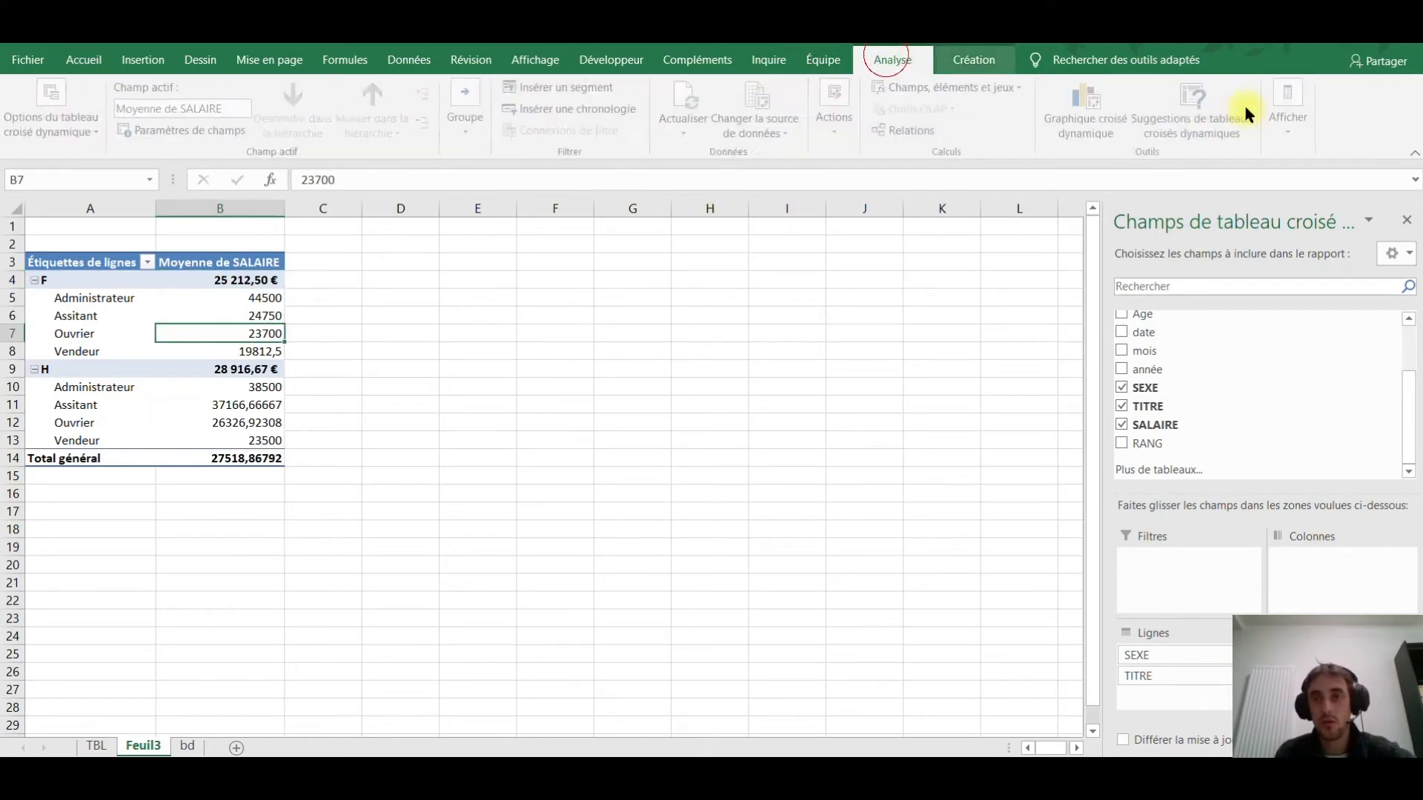
left_click(1091, 100)
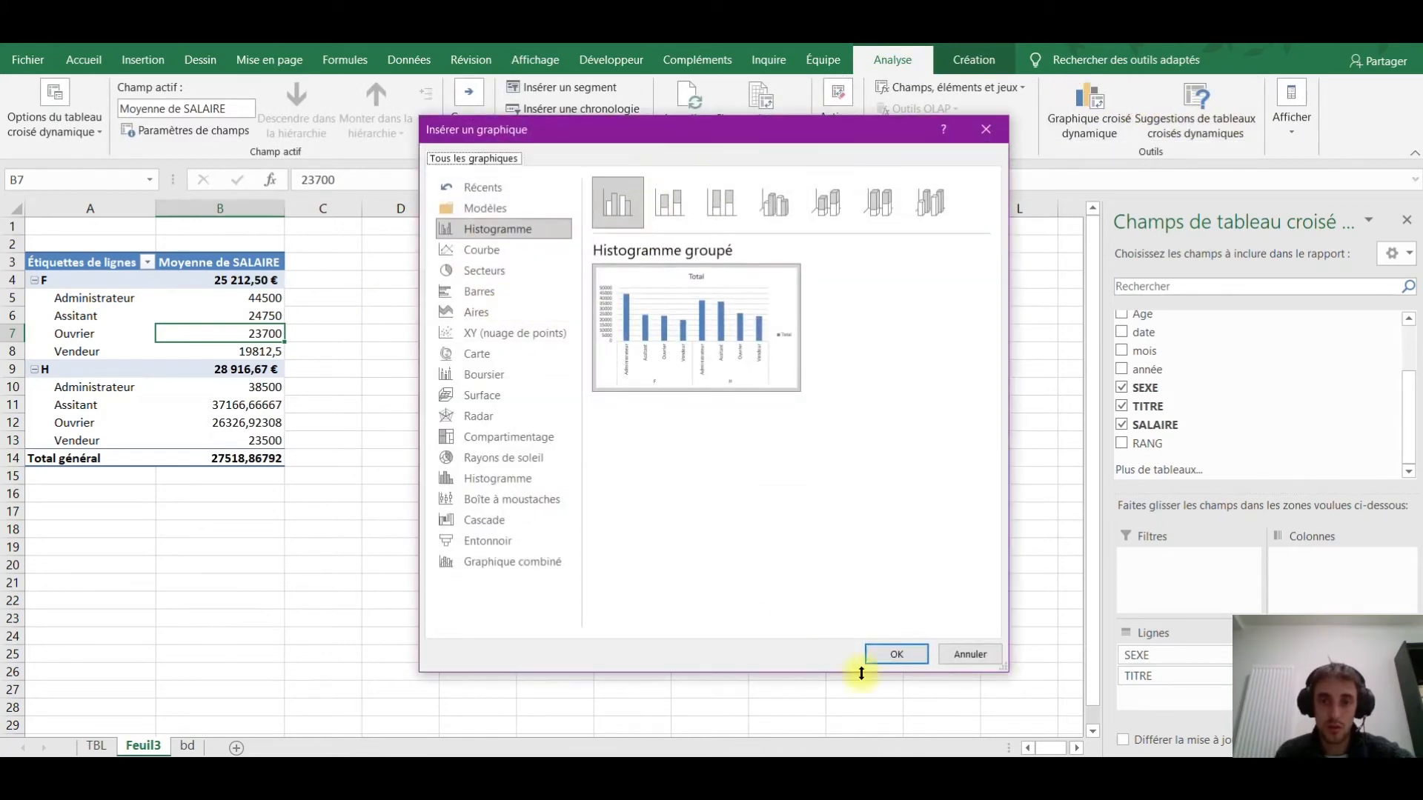
left_click(894, 653)
left_click_drag(626, 312, 622, 312)
left_click_drag(773, 500, 850, 421)
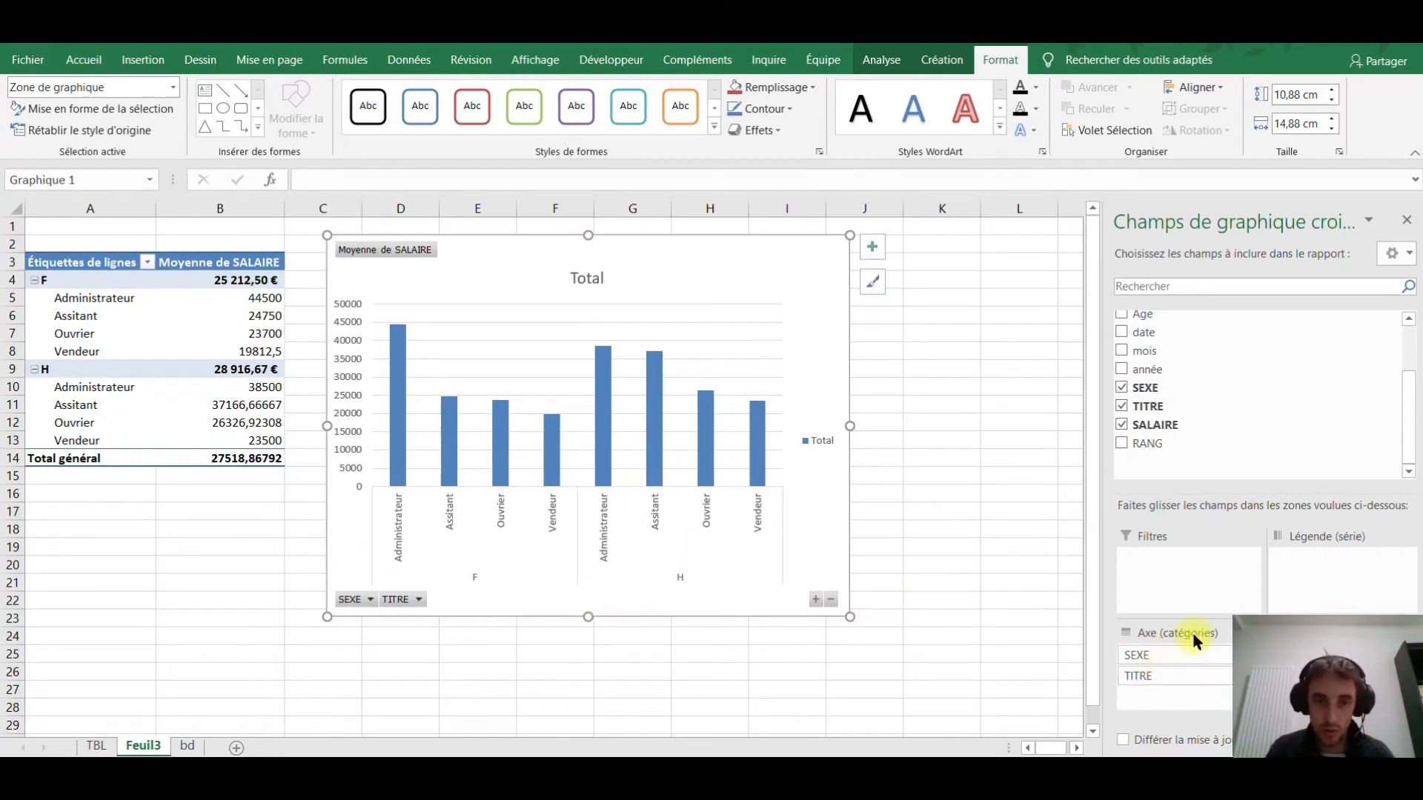
Move the SEXE field to the pivot chart's legend (series) and widen the chart to about column K.
left_click_drag(1145, 675, 1173, 658)
left_click_drag(1308, 566, 1293, 575)
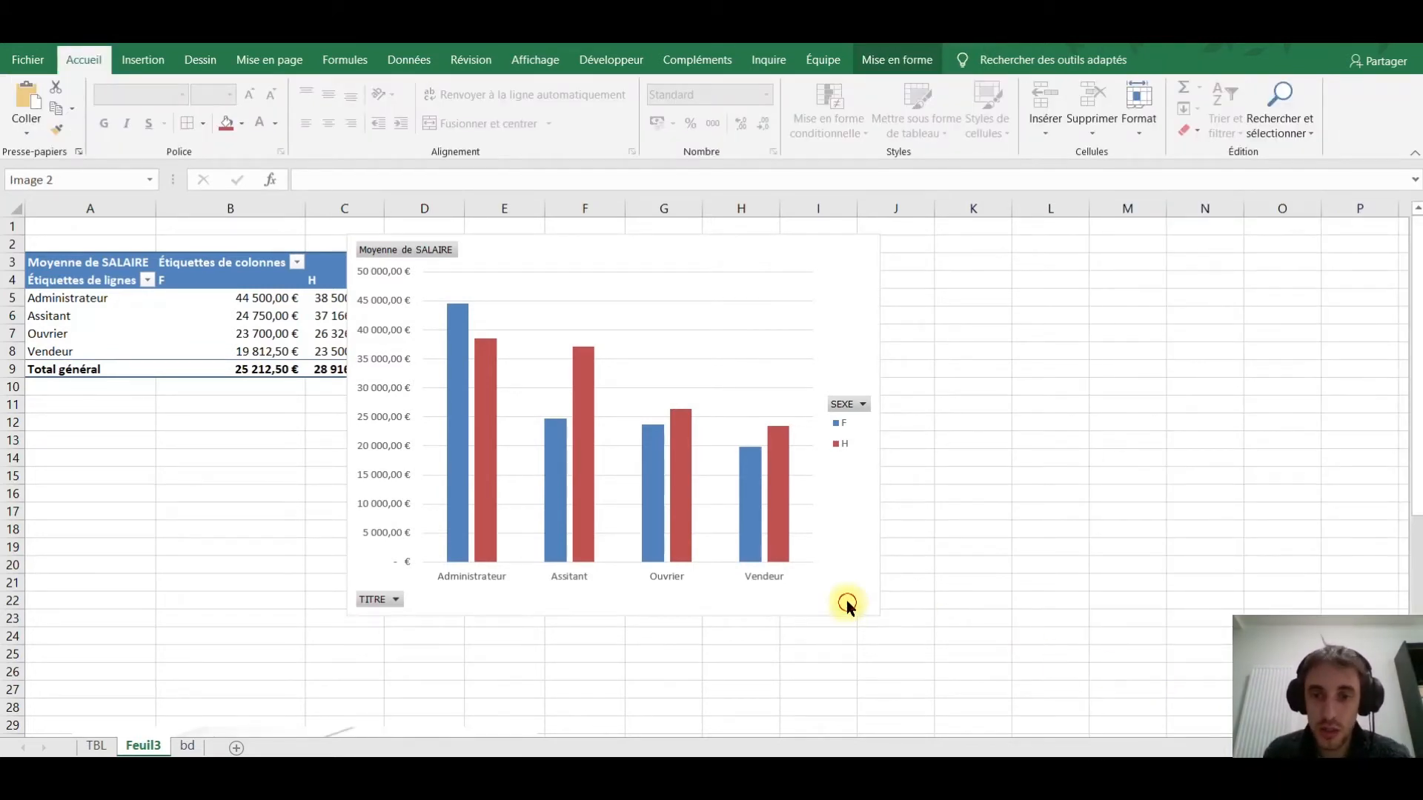
left_click(878, 615)
left_click_drag(882, 616, 947, 614)
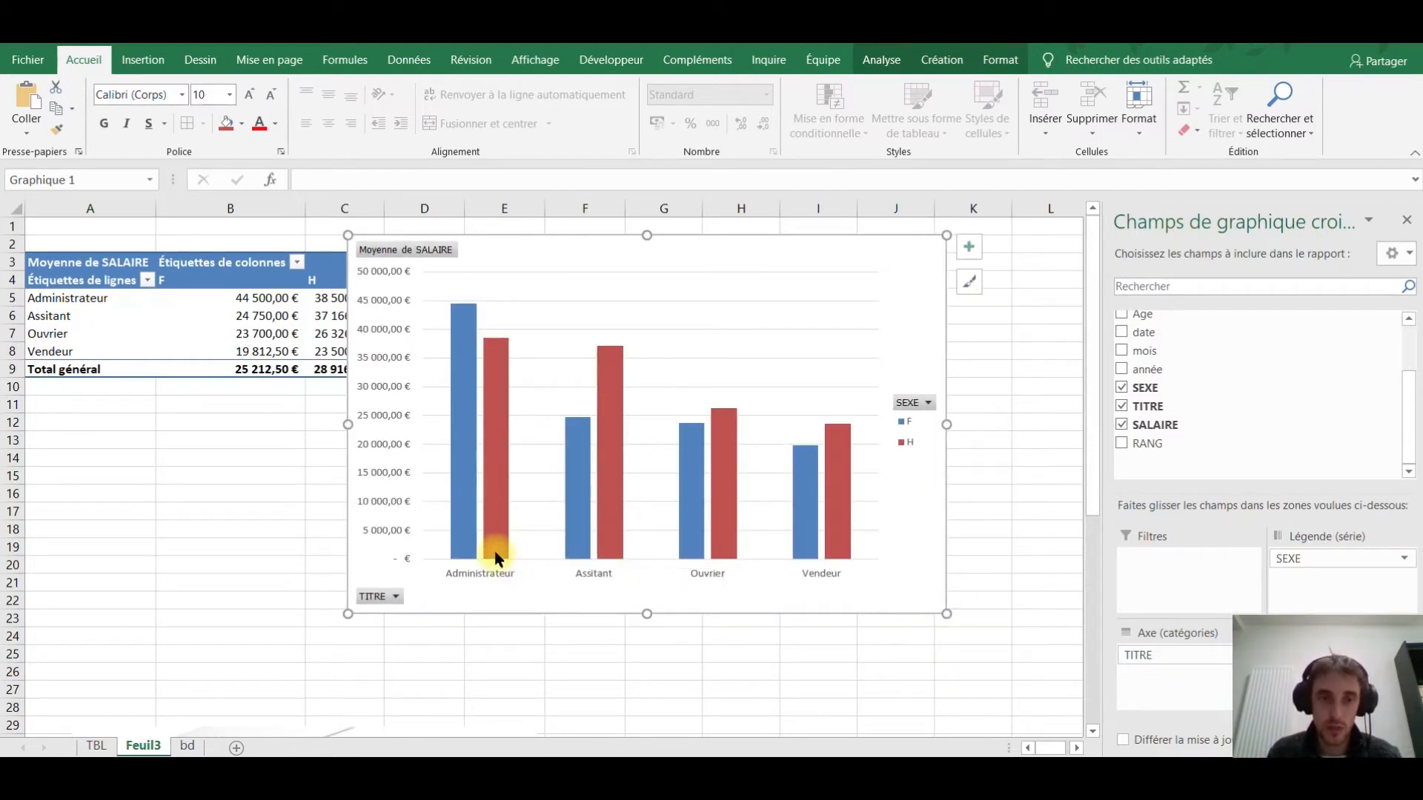
Apply the chart style with a grey gradient background and data labels inside the columns.
left_click(465, 474)
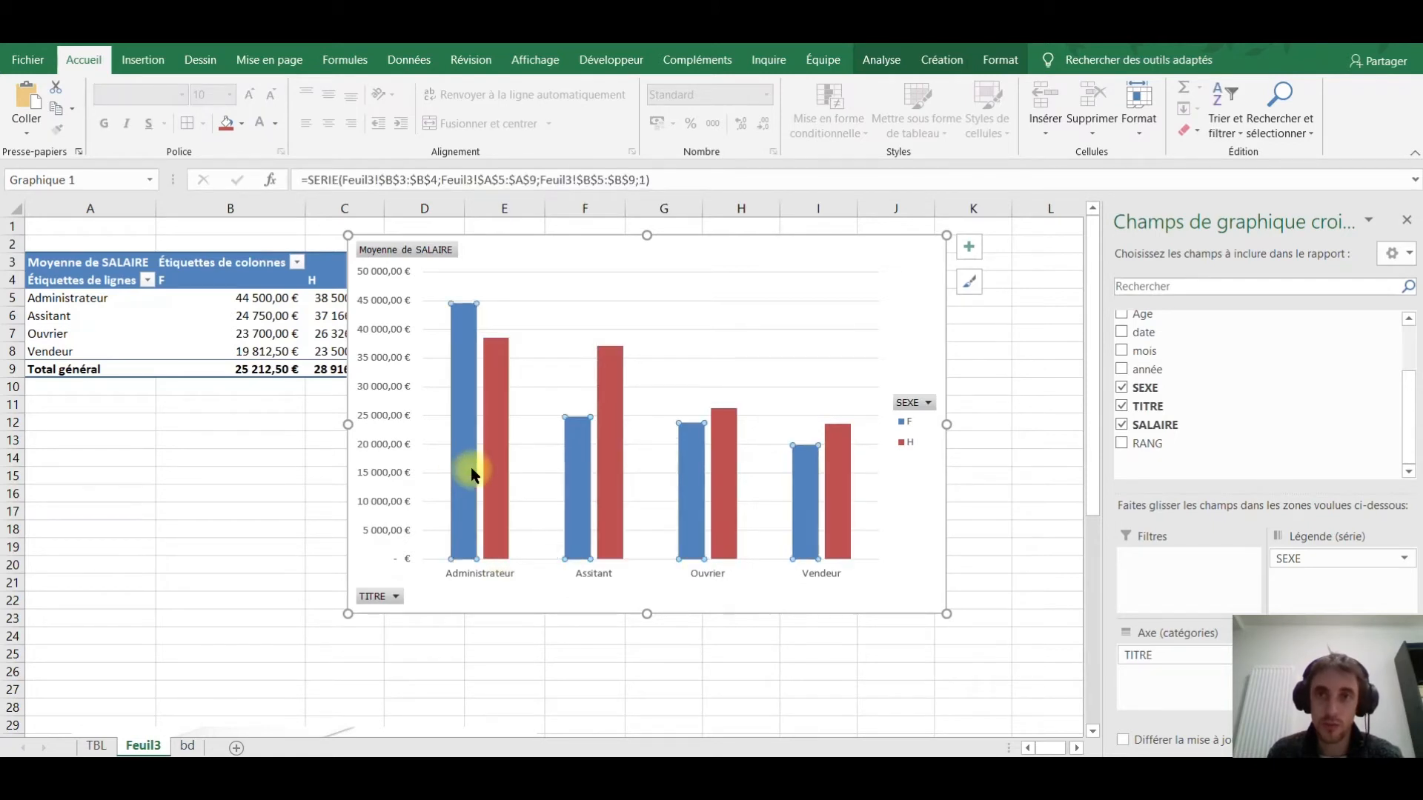
left_click(882, 59)
left_click(926, 61)
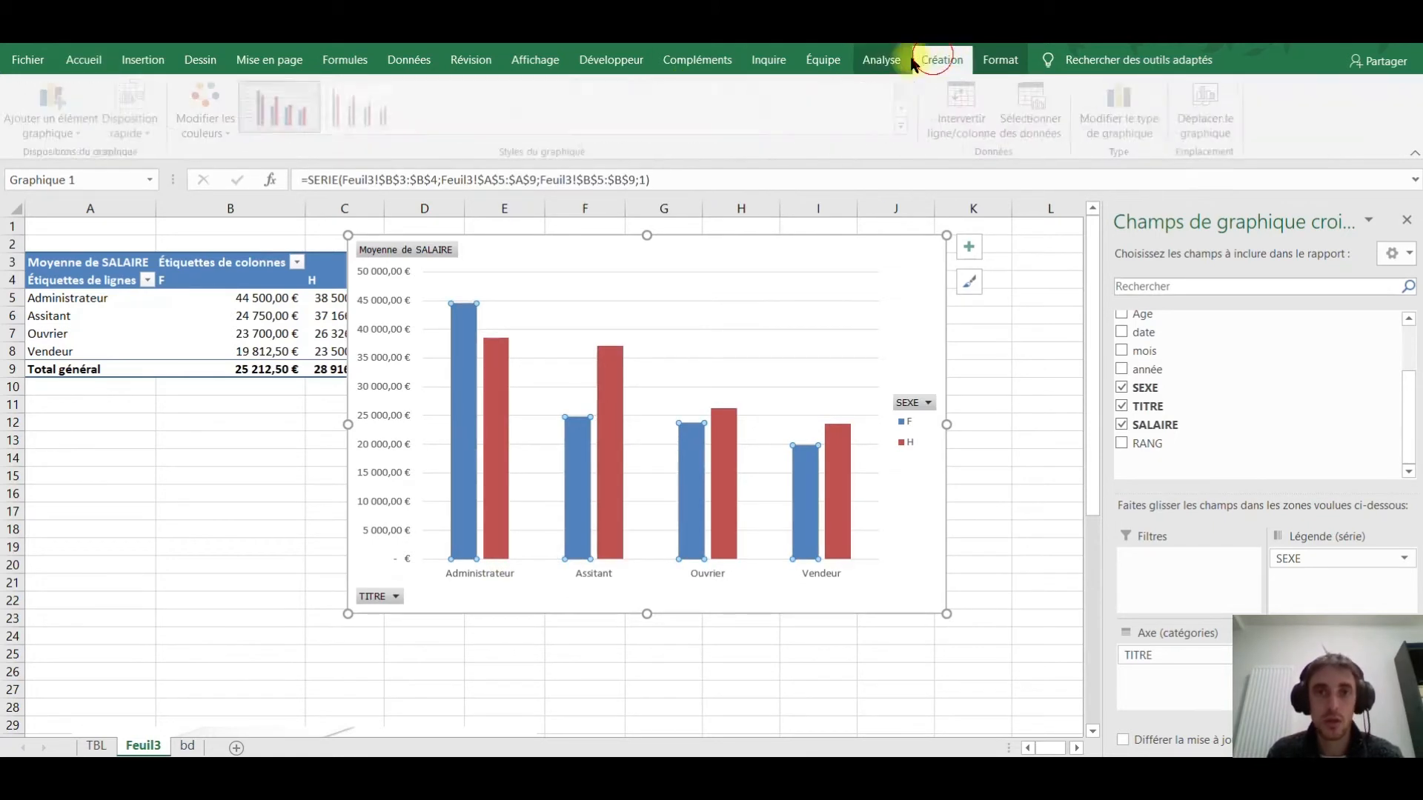
left_click(454, 109)
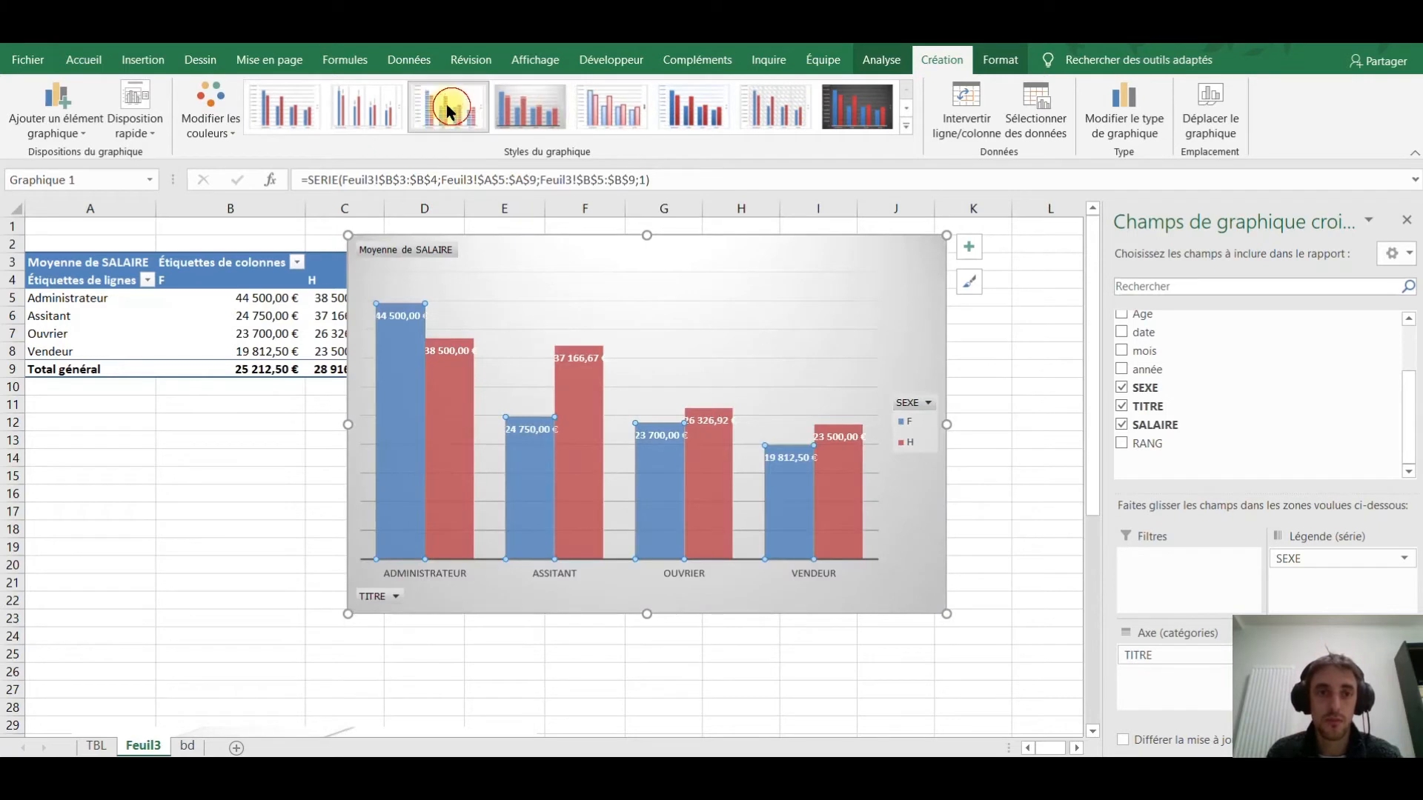
left_click(535, 105)
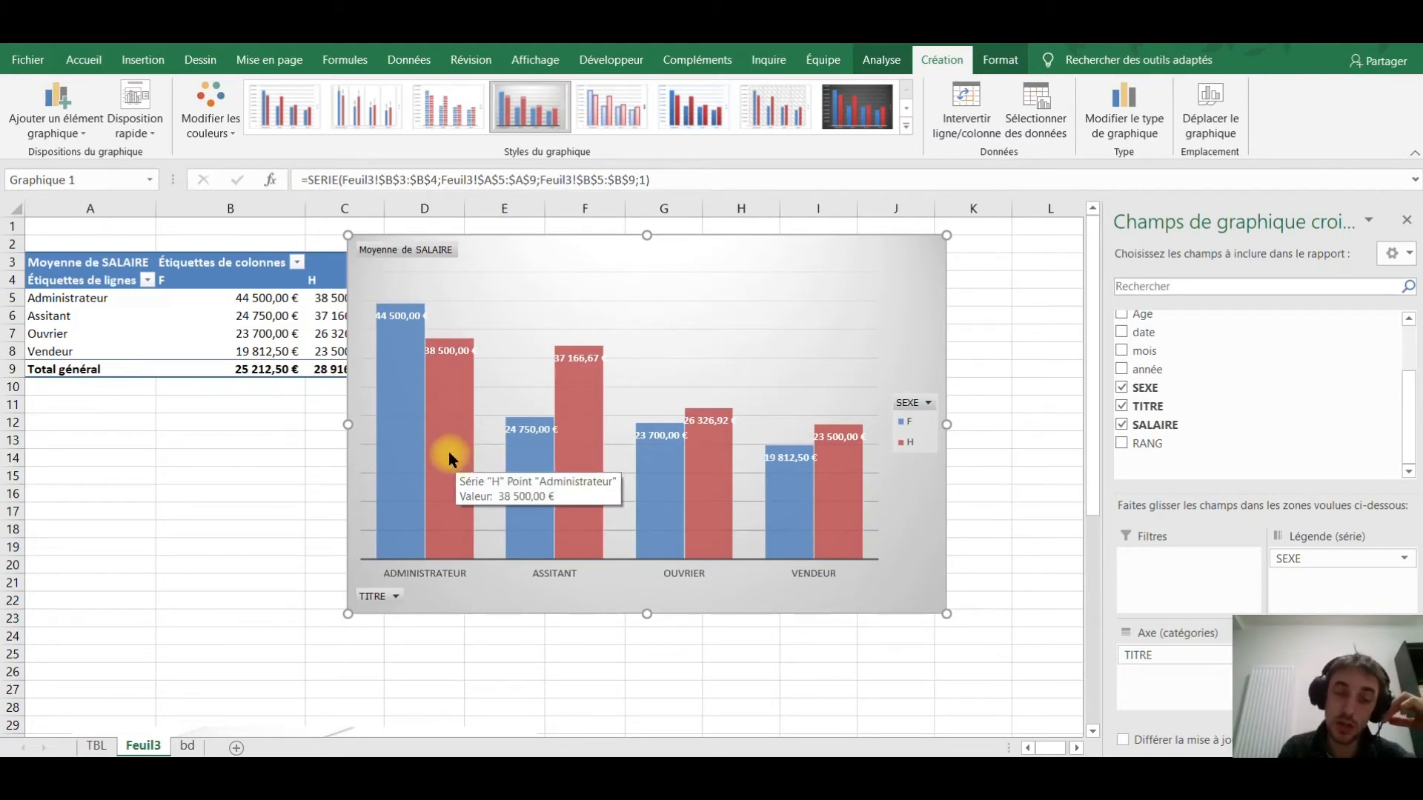
mouse_move(414, 379)
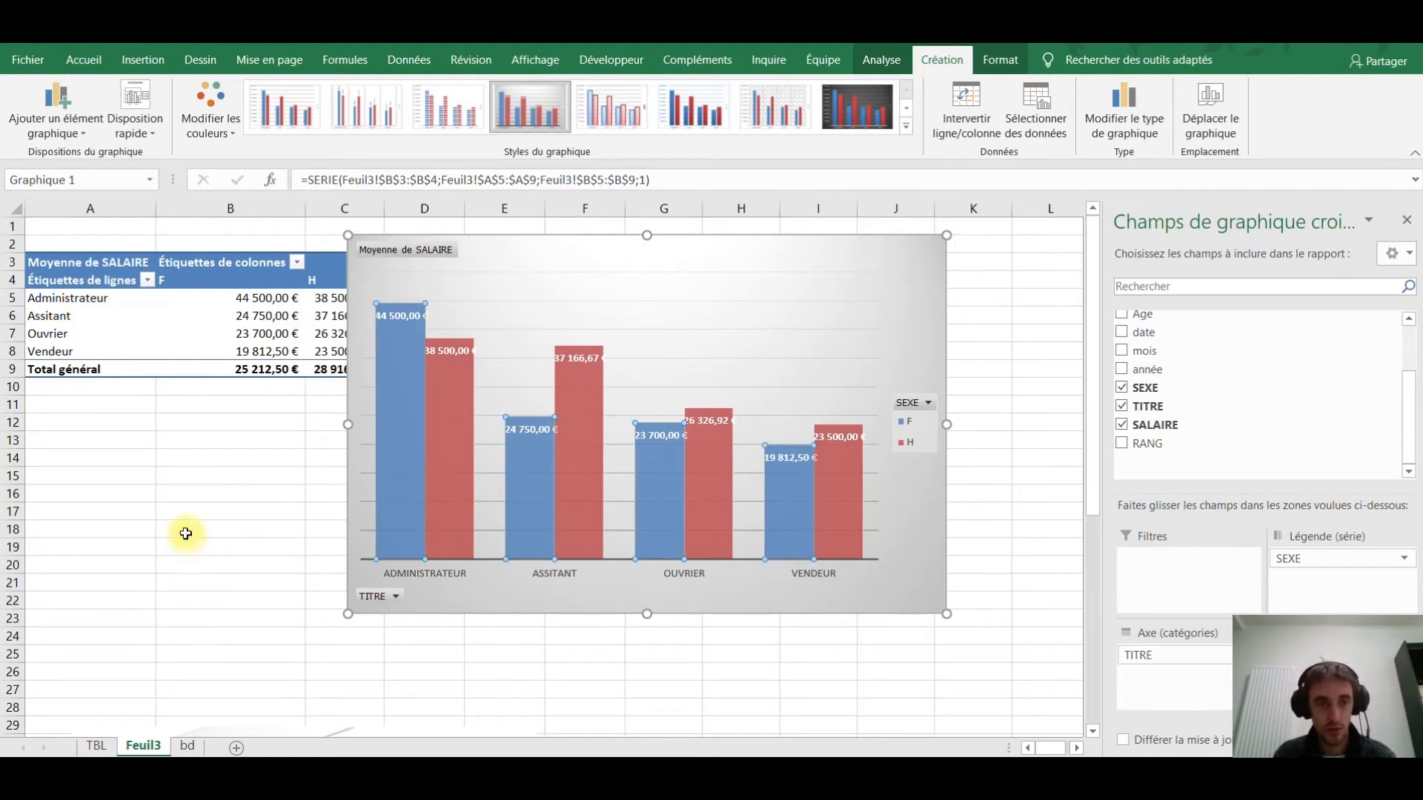
Crop the man and woman sign picture below the chart to the metal plaque, about 5.82 cm by 6.14 cm.
scroll(186, 534, "down", 6)
left_click(289, 555)
left_click_drag(289, 556, 287, 546)
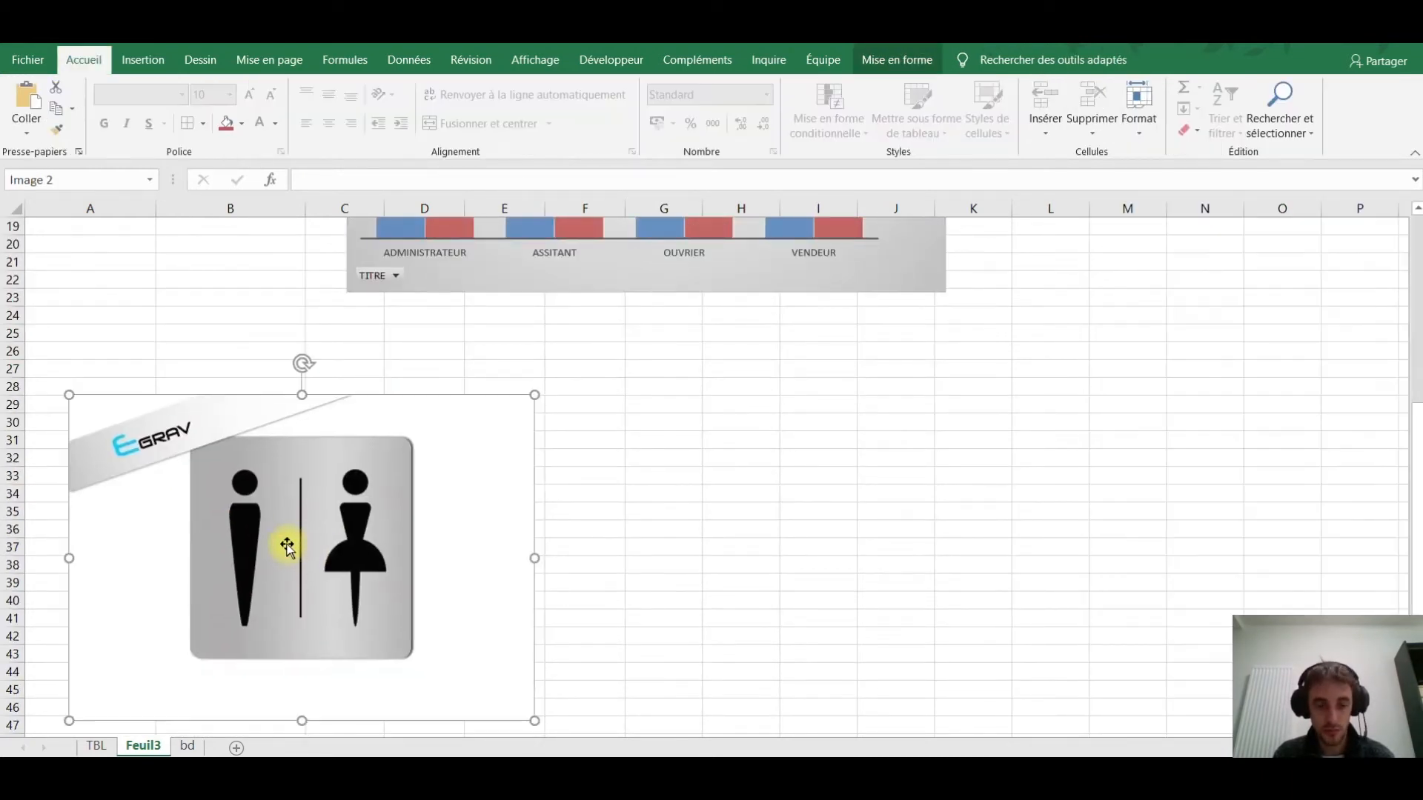
left_click(916, 59)
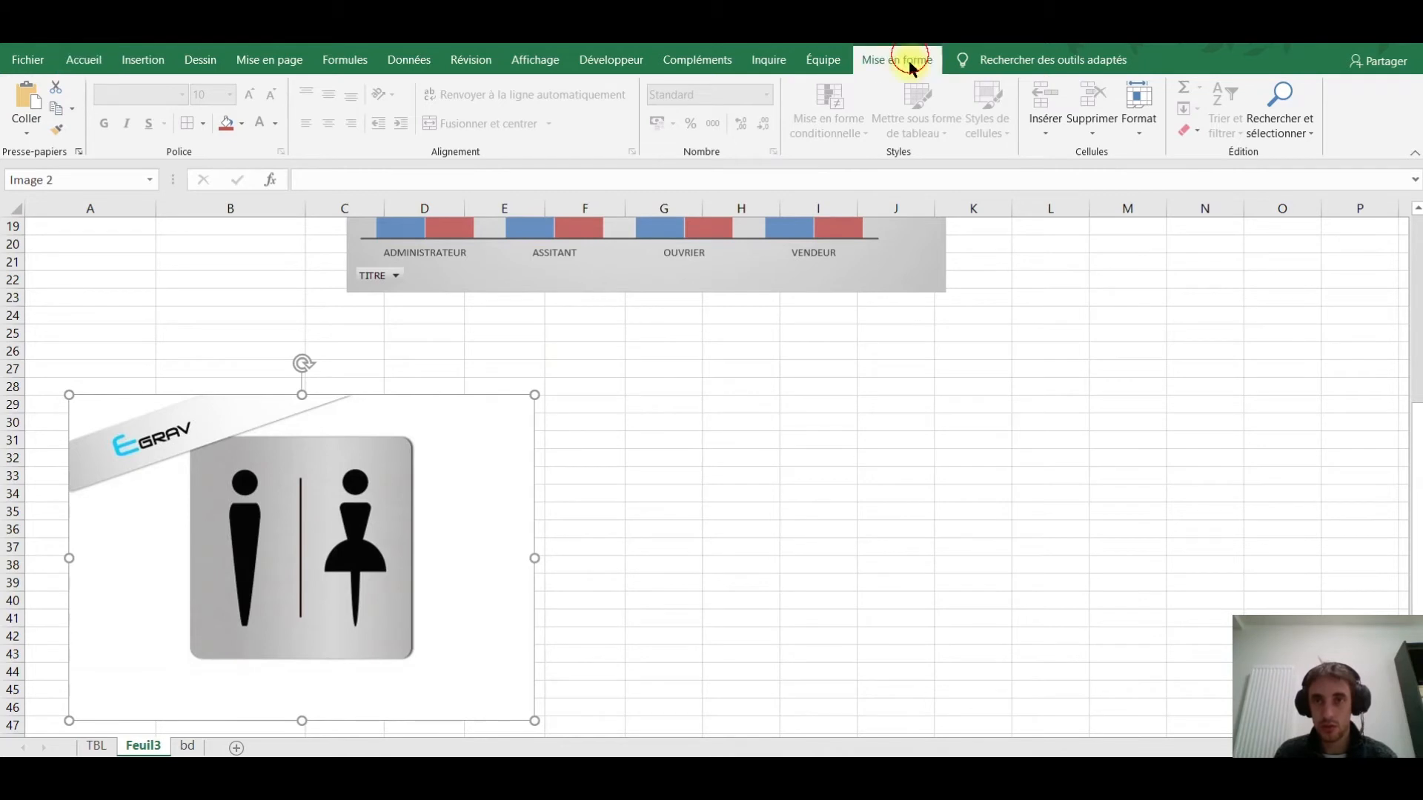
left_click(1243, 96)
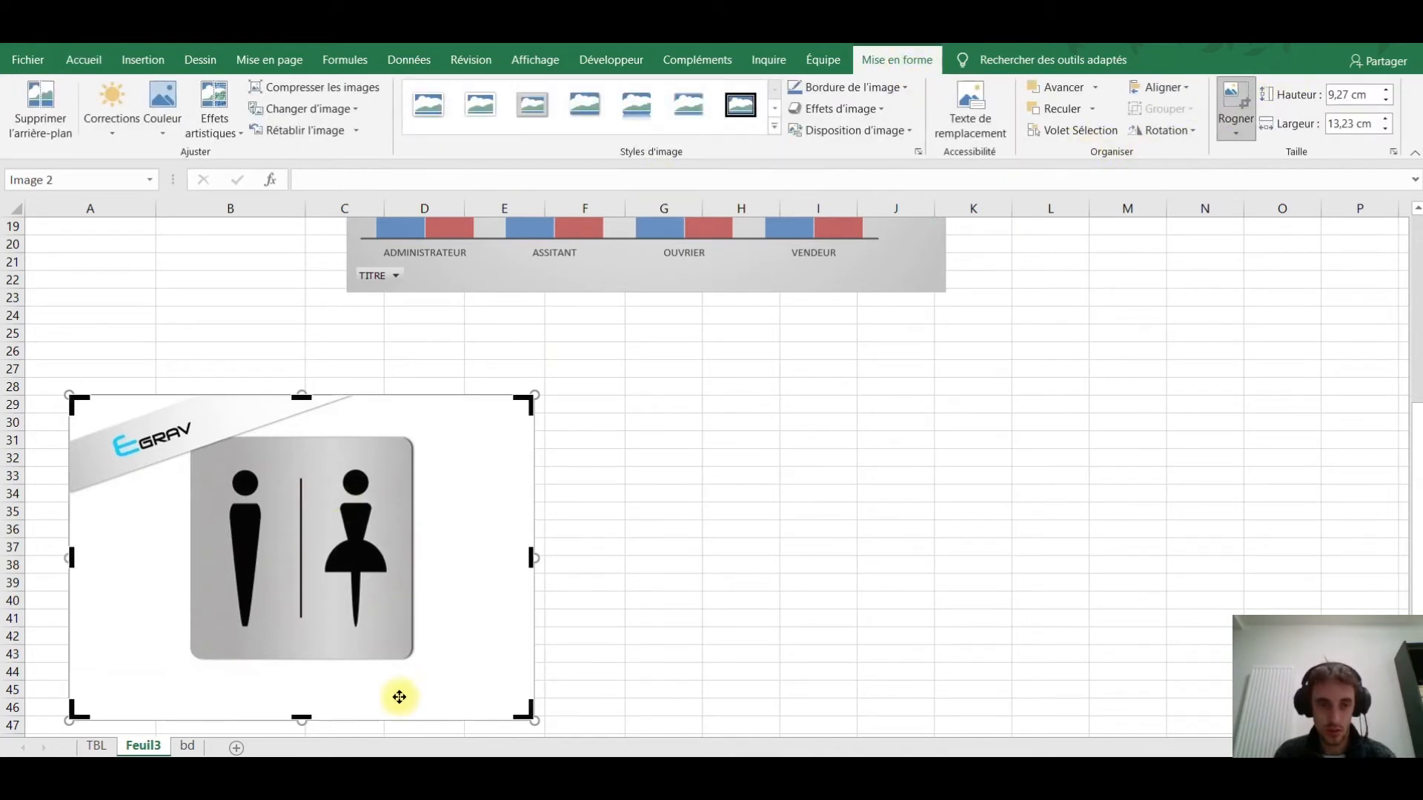
left_click_drag(531, 717, 406, 653)
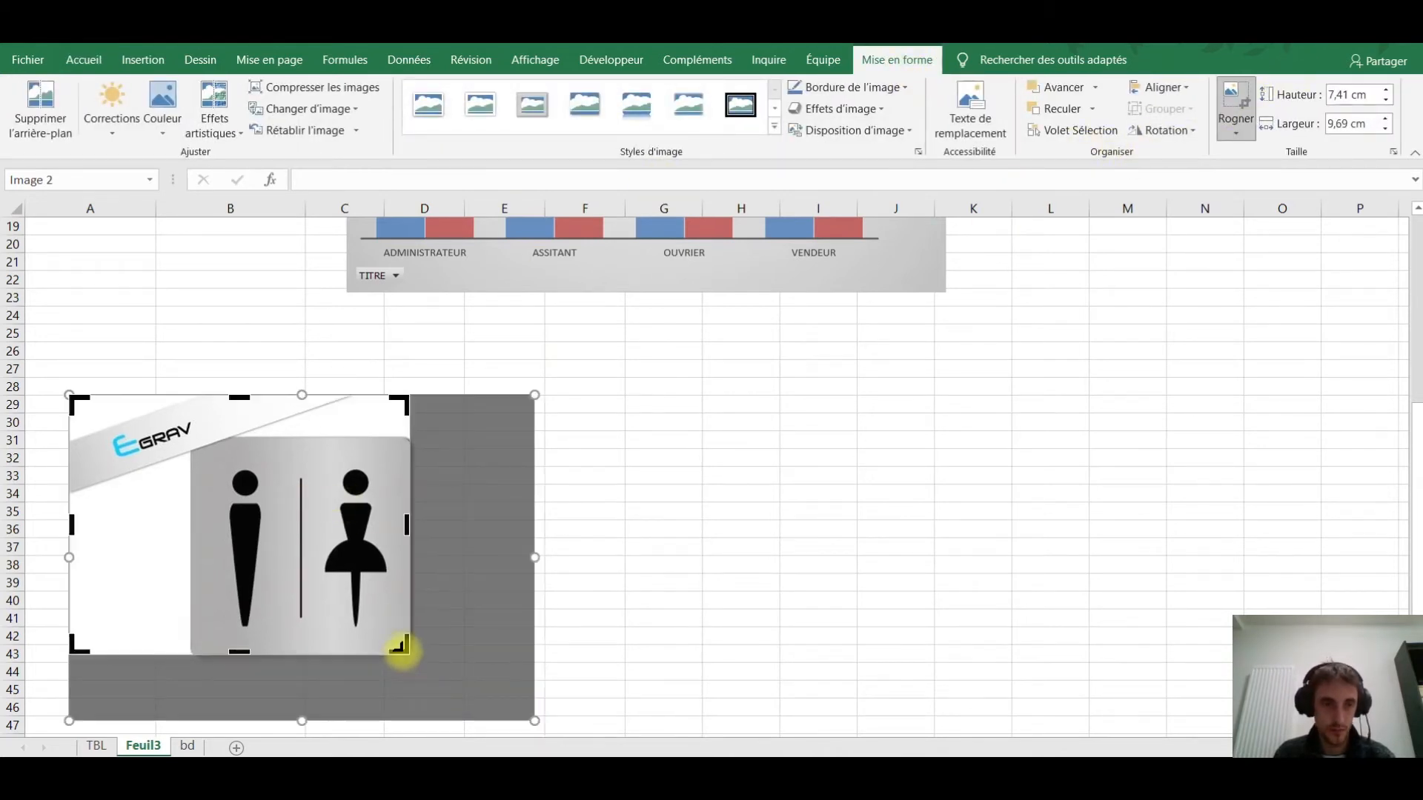
left_click_drag(70, 397, 194, 453)
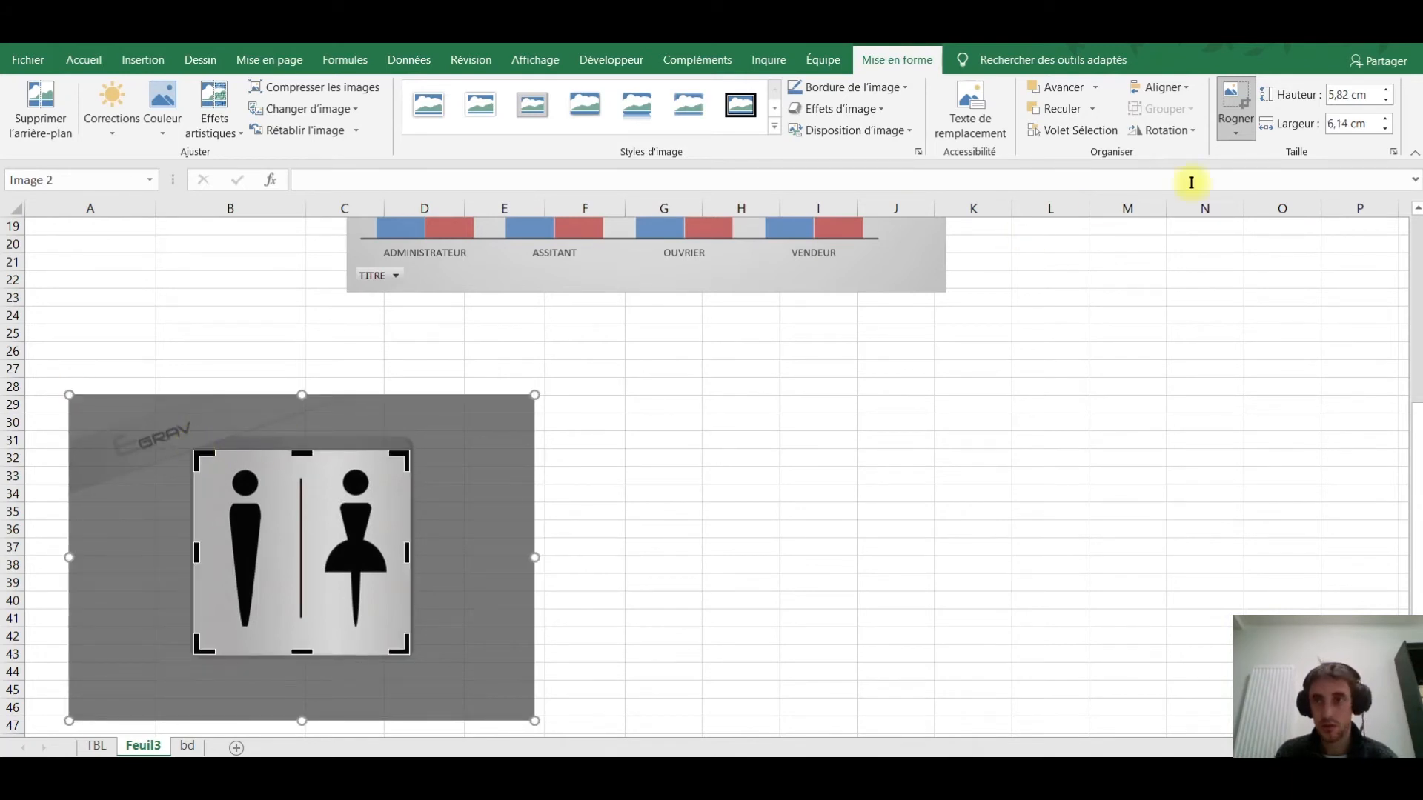
left_click(1242, 94)
Duplicate the cropped sign picture and place the two copies side by side below the chart.
left_click_drag(308, 501, 284, 471)
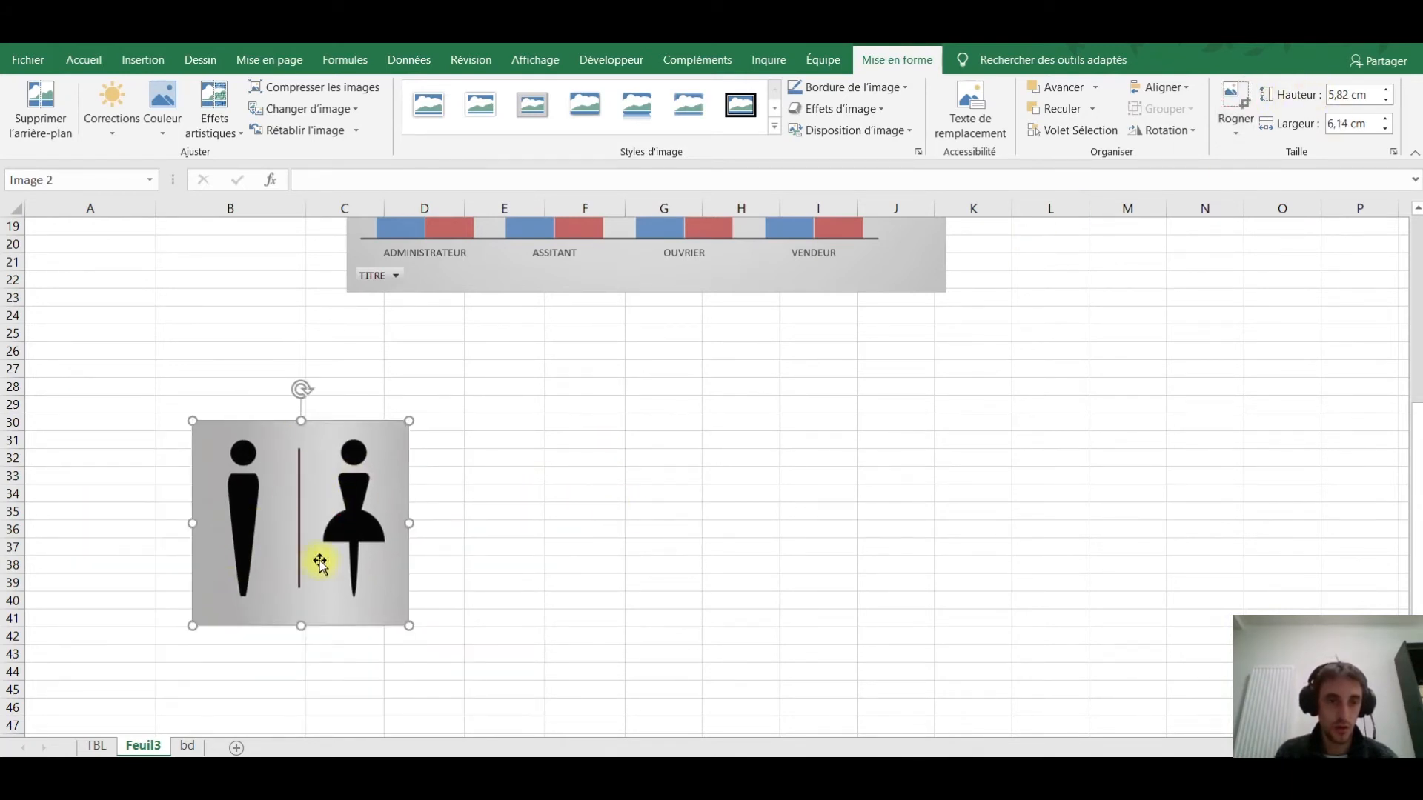
key("ctrl+c")
left_click_drag(284, 498, 566, 474)
key("ctrl+v")
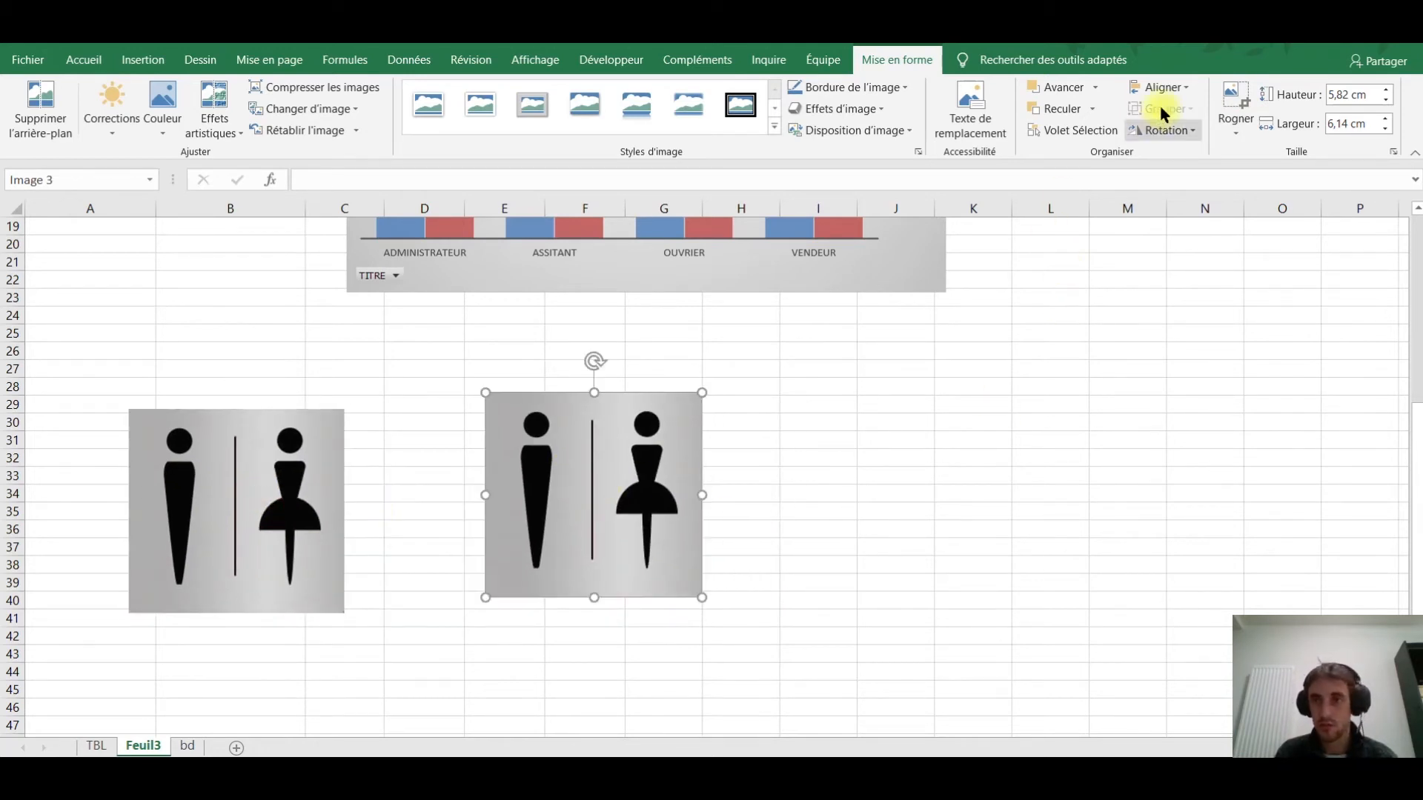
Crop the copy around columns E to G so that only the man figure remains.
left_click(1235, 100)
left_click_drag(698, 492, 586, 489)
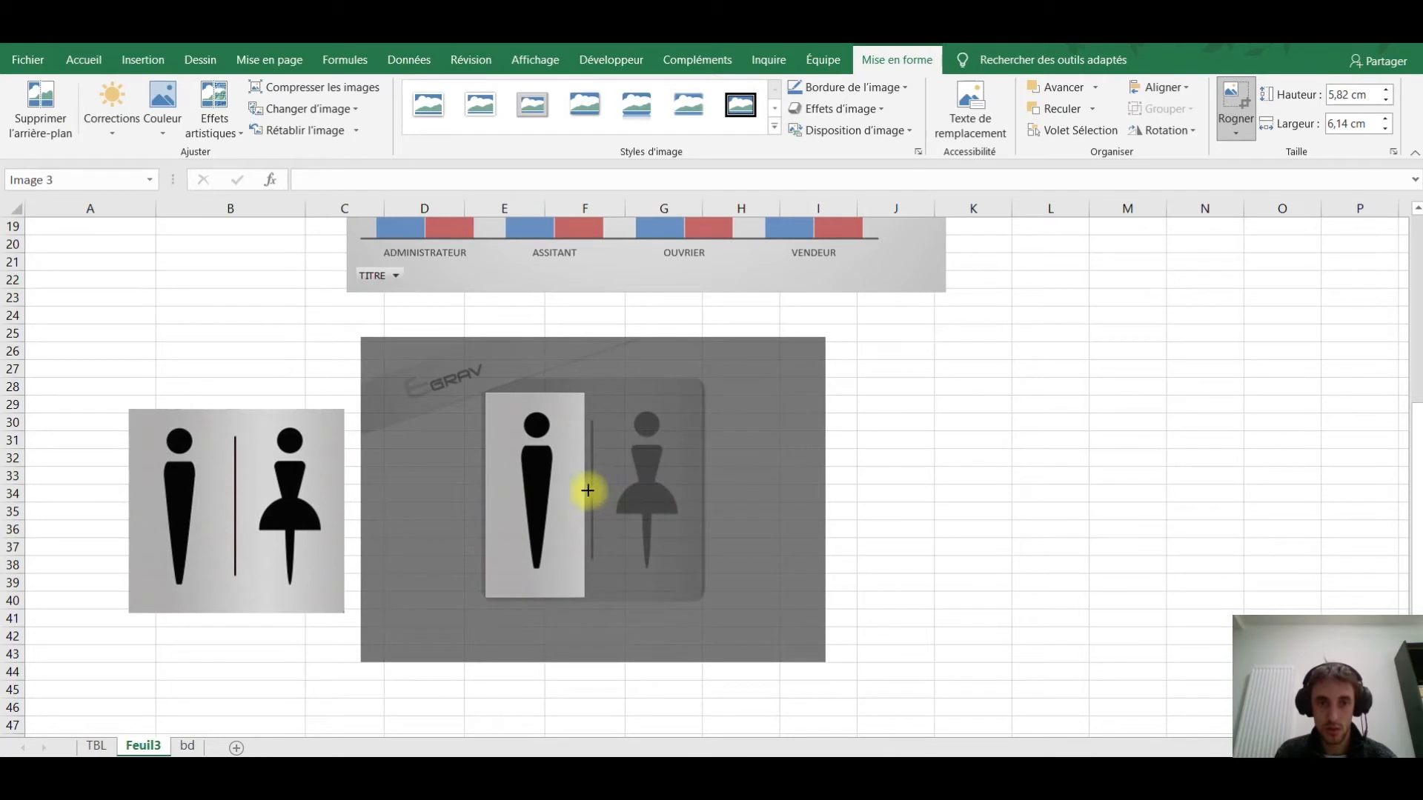
left_click(896, 493)
Crop the original sign picture to the woman figure only, about 2.86 cm wide.
left_click(239, 499)
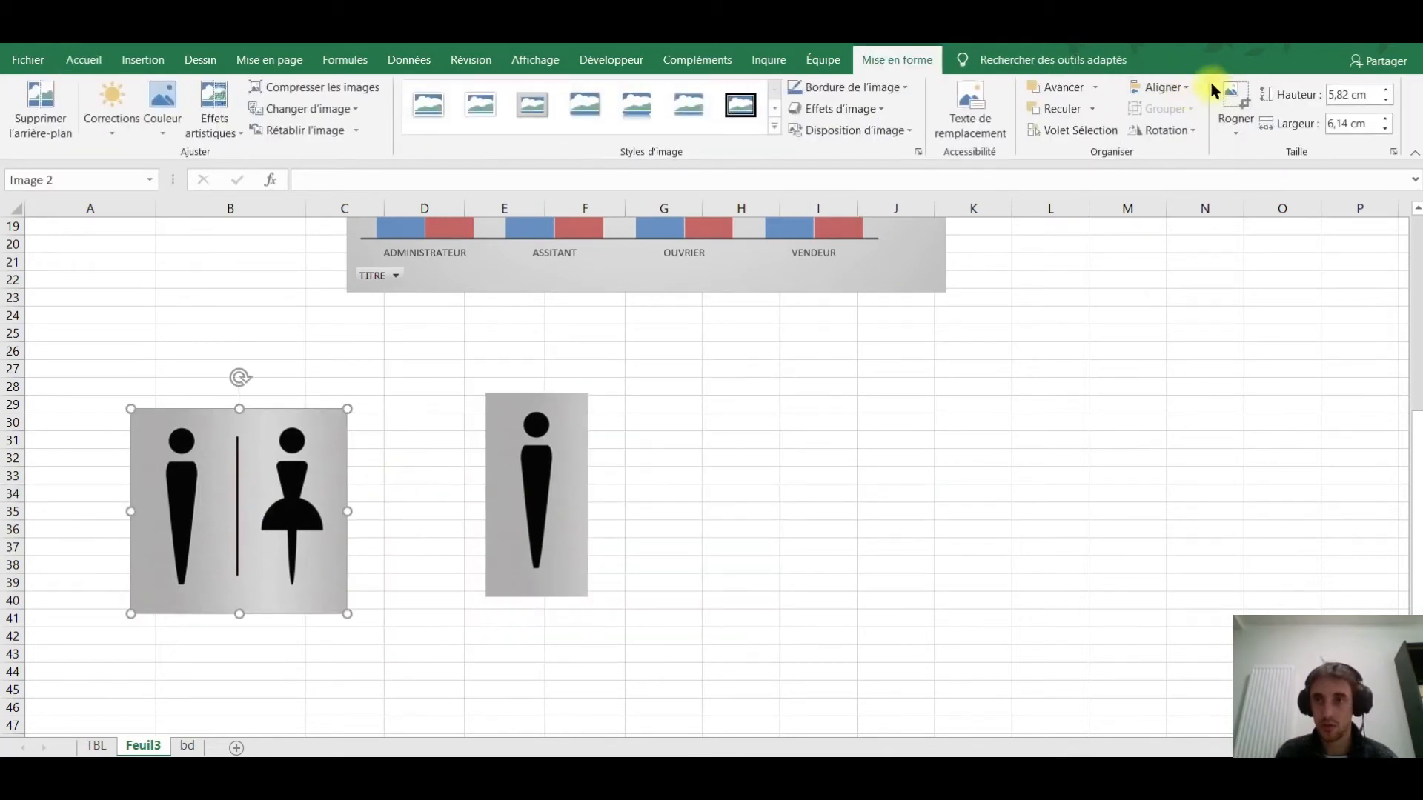
left_click(1234, 100)
left_click_drag(132, 510, 318, 492)
left_click(697, 629)
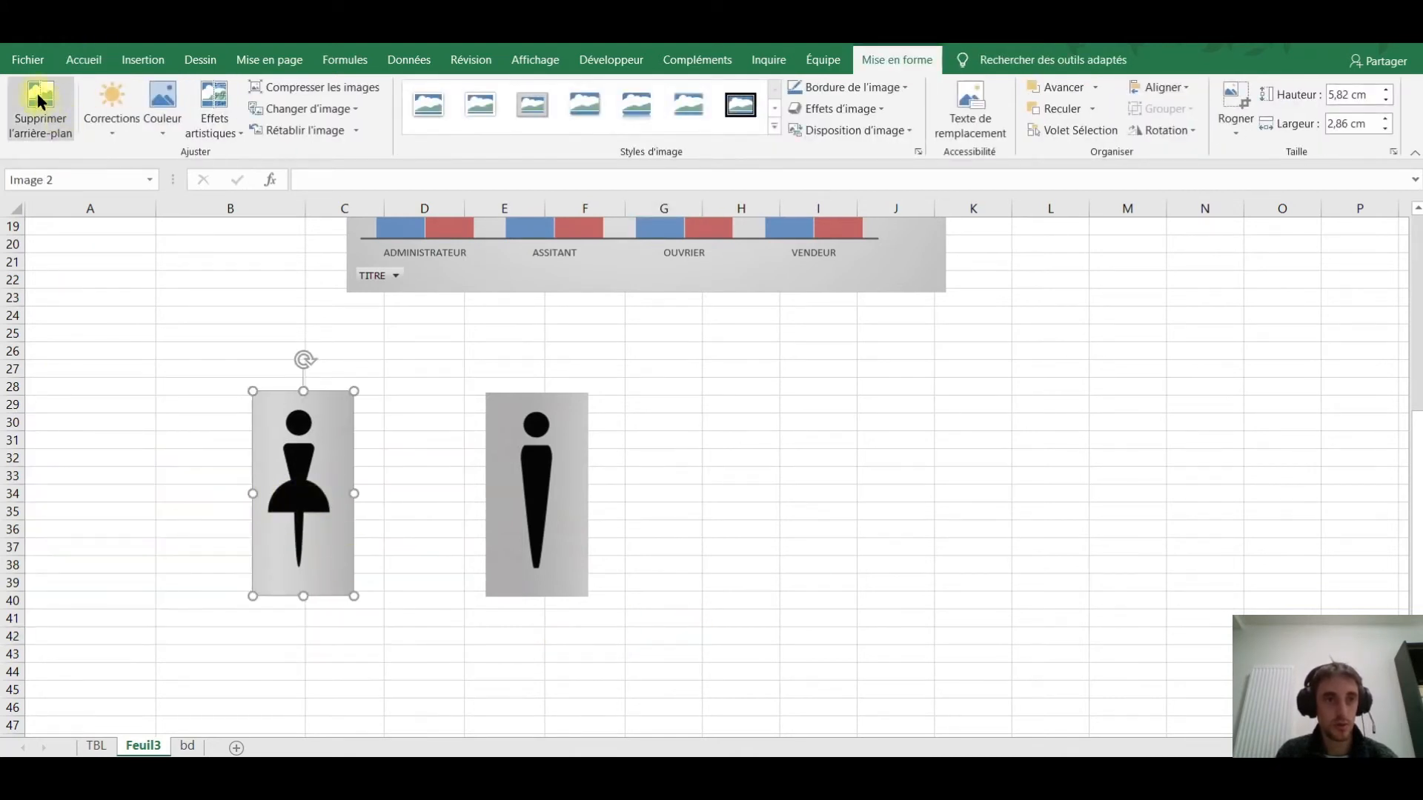
Remove the background of the woman picture, marking her head as an area to keep.
left_click(37, 97)
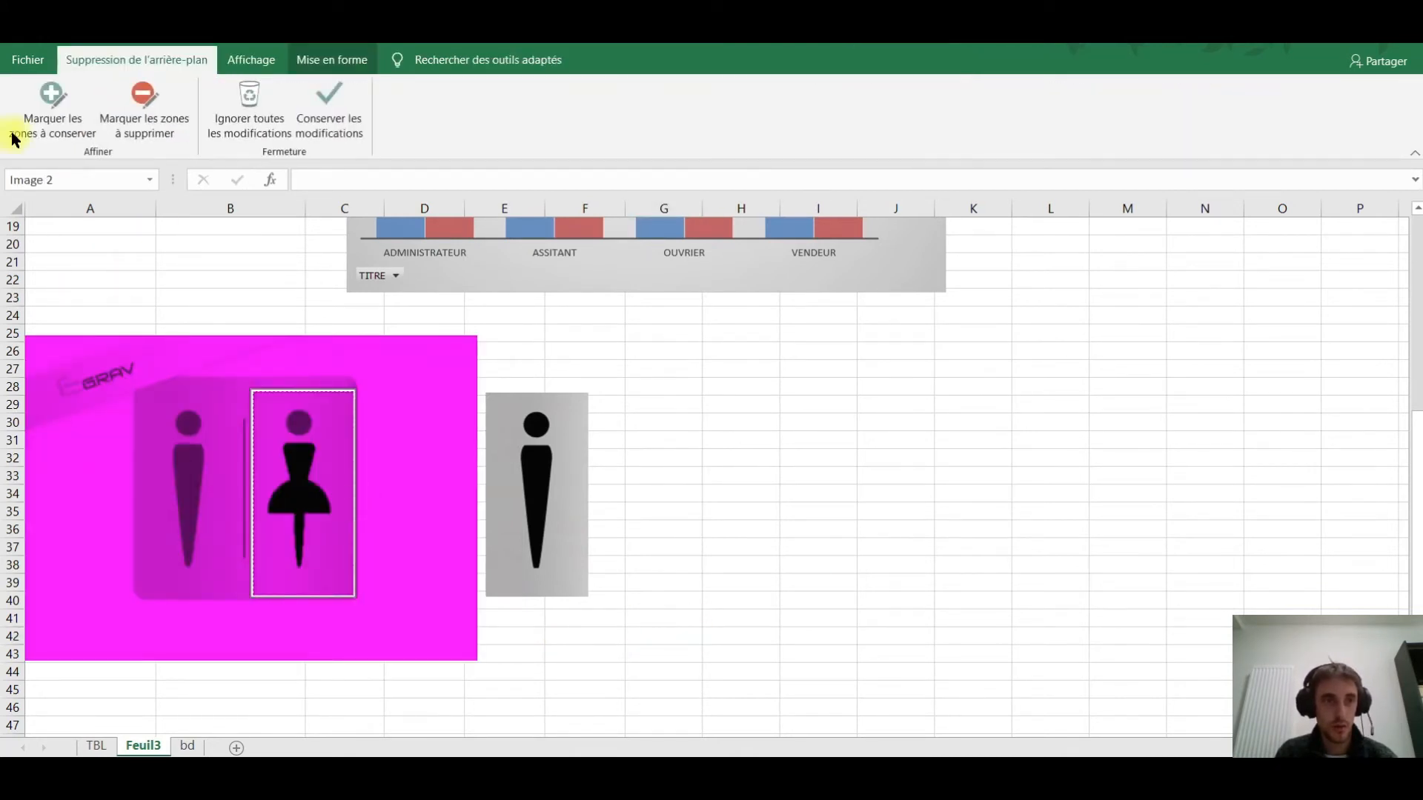
left_click(54, 100)
left_click(300, 419)
left_click(677, 437)
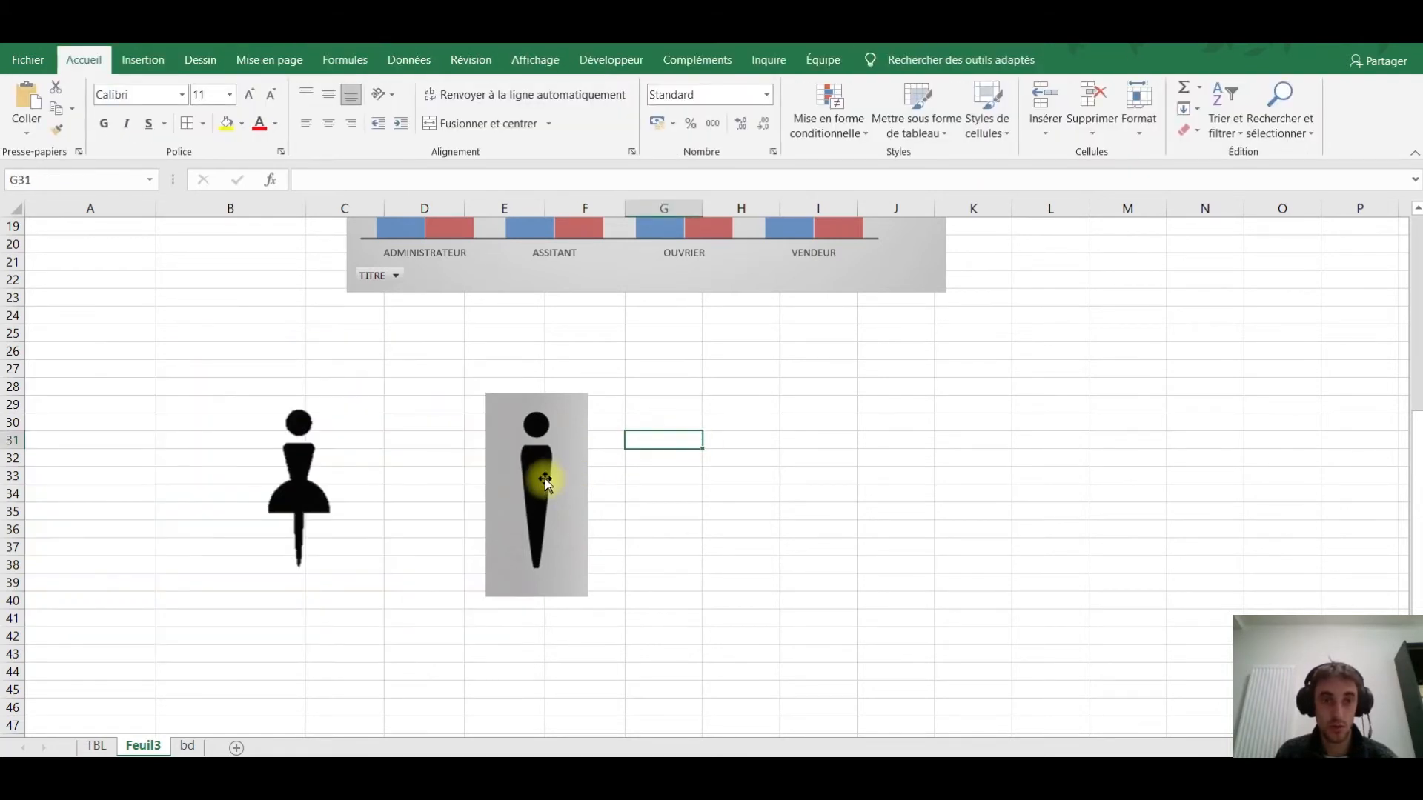
Remove the man picture's background, keeping his head, and place the figure beside the woman around column D.
left_click(546, 476)
left_click_drag(546, 476, 487, 476)
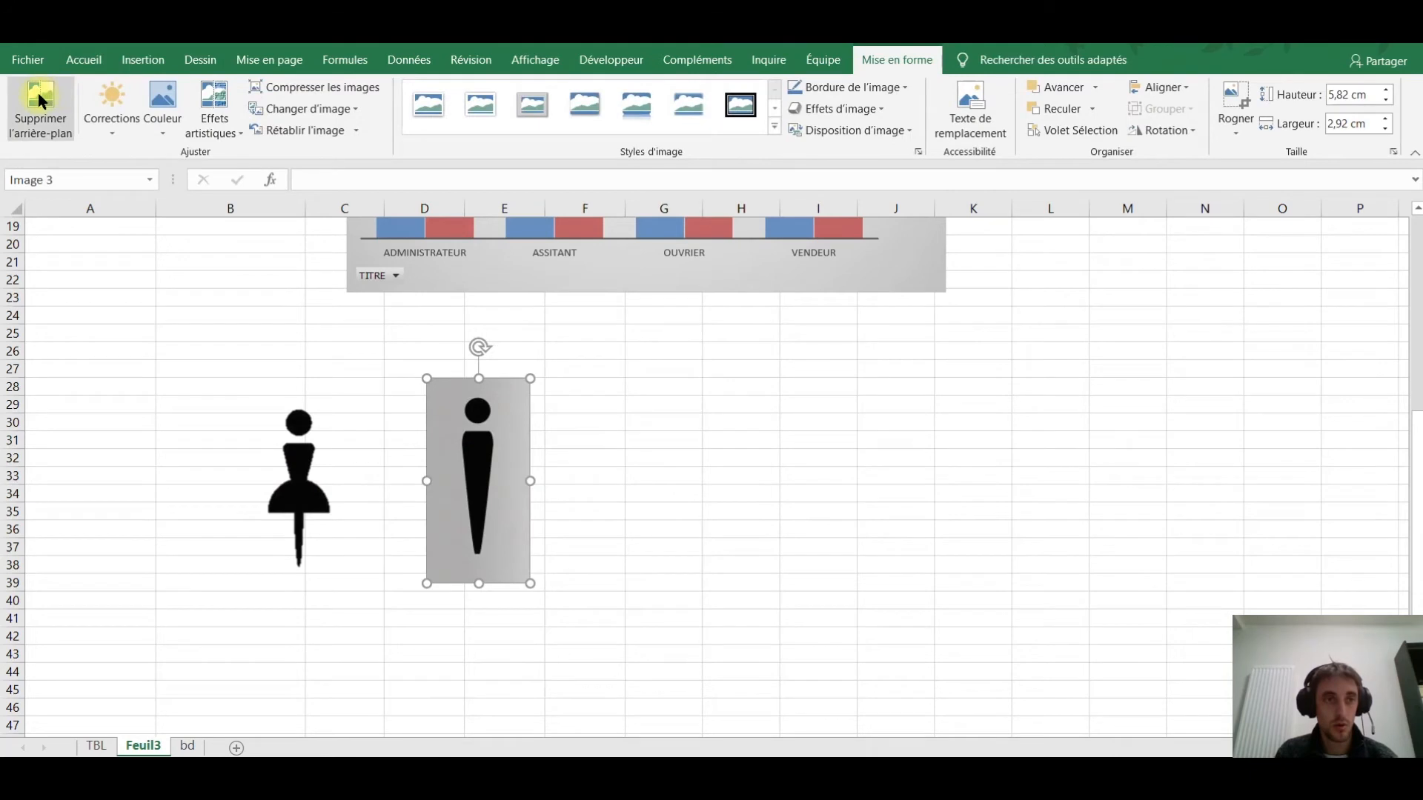
left_click(41, 104)
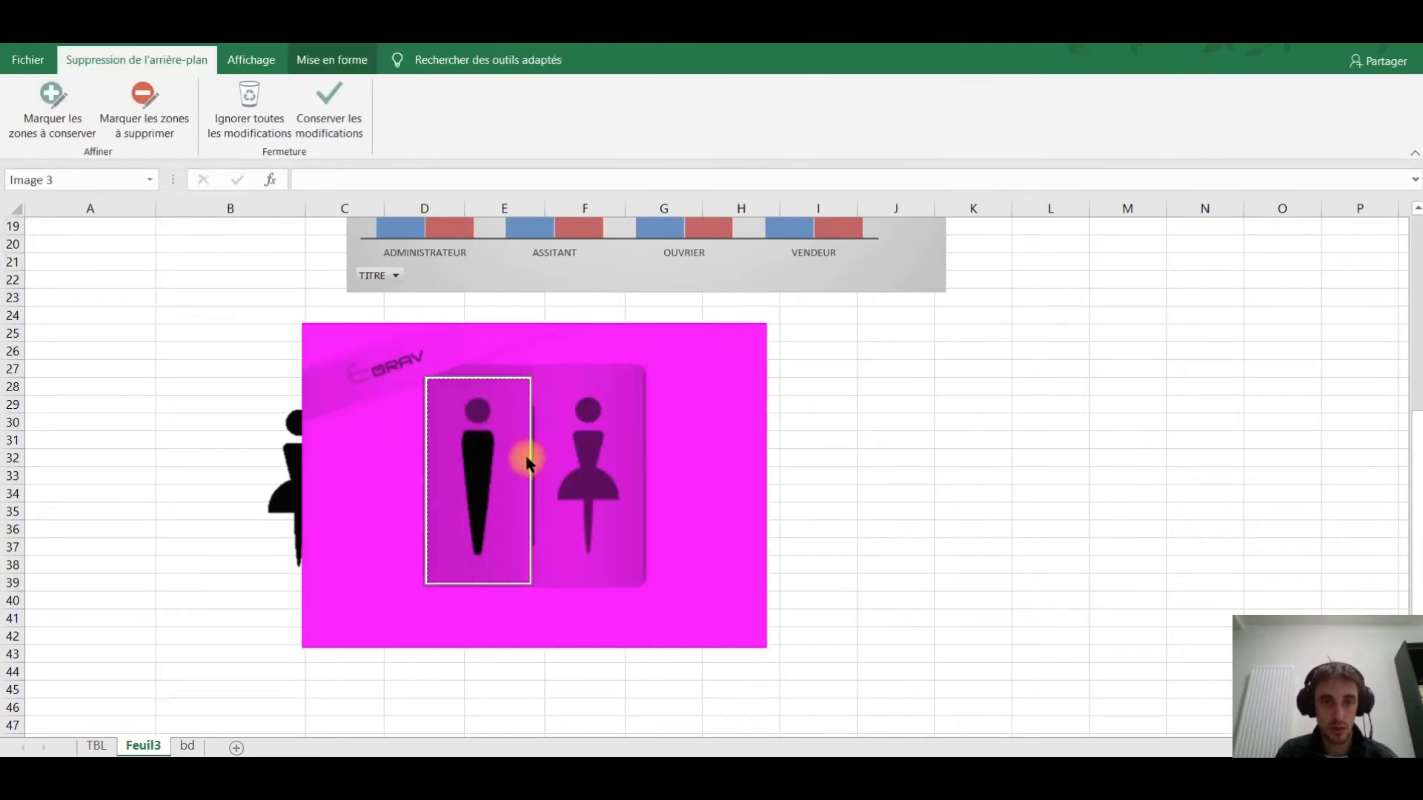
left_click(141, 100)
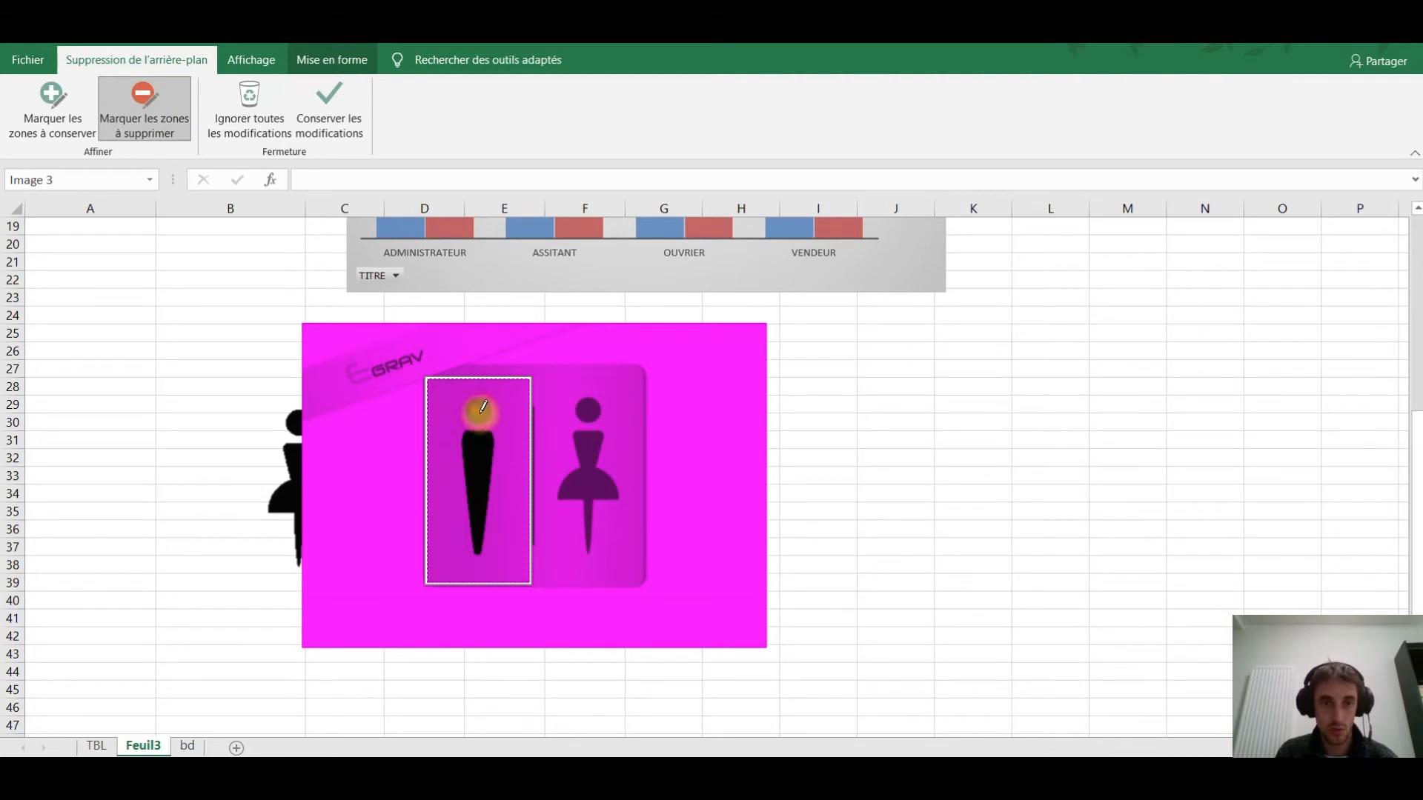
left_click(51, 115)
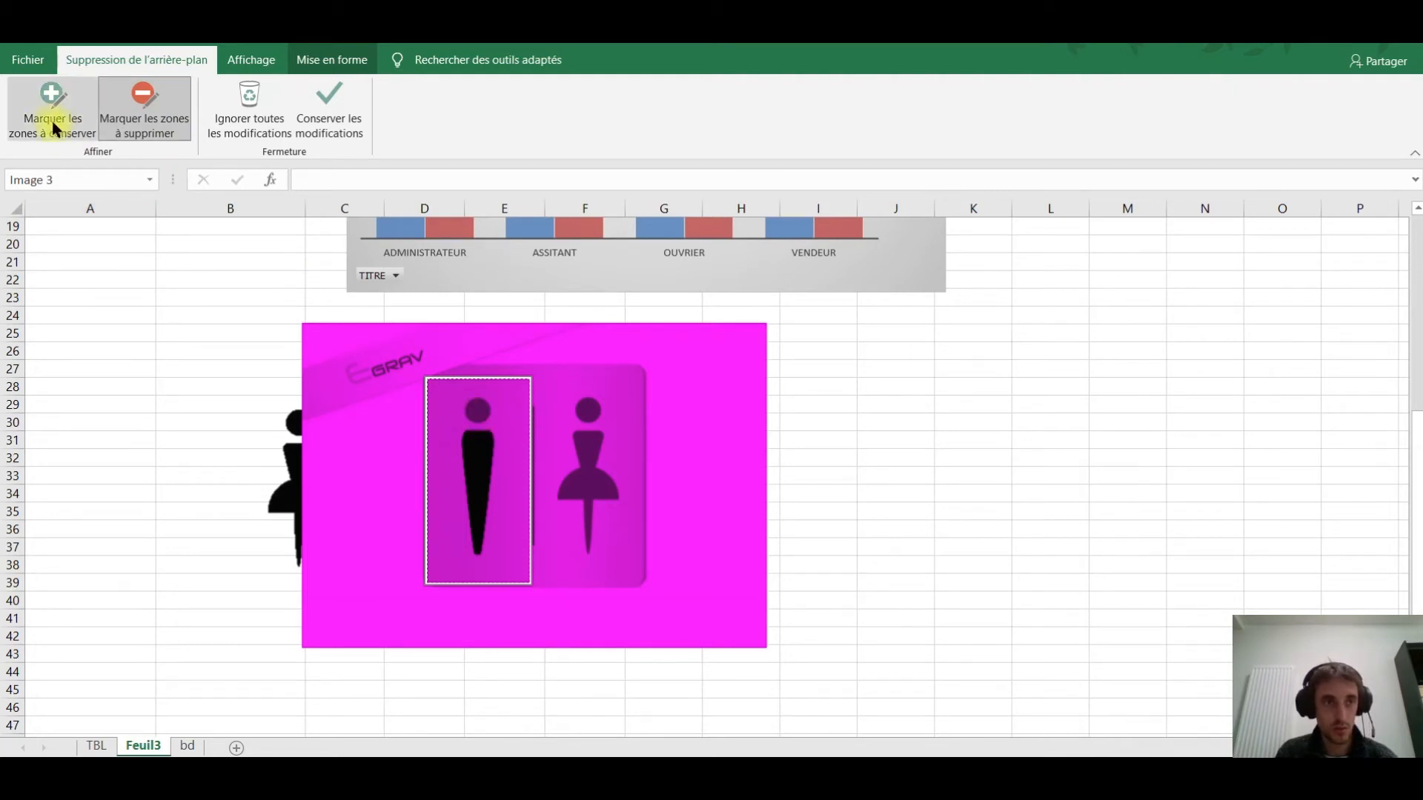
left_click(483, 403)
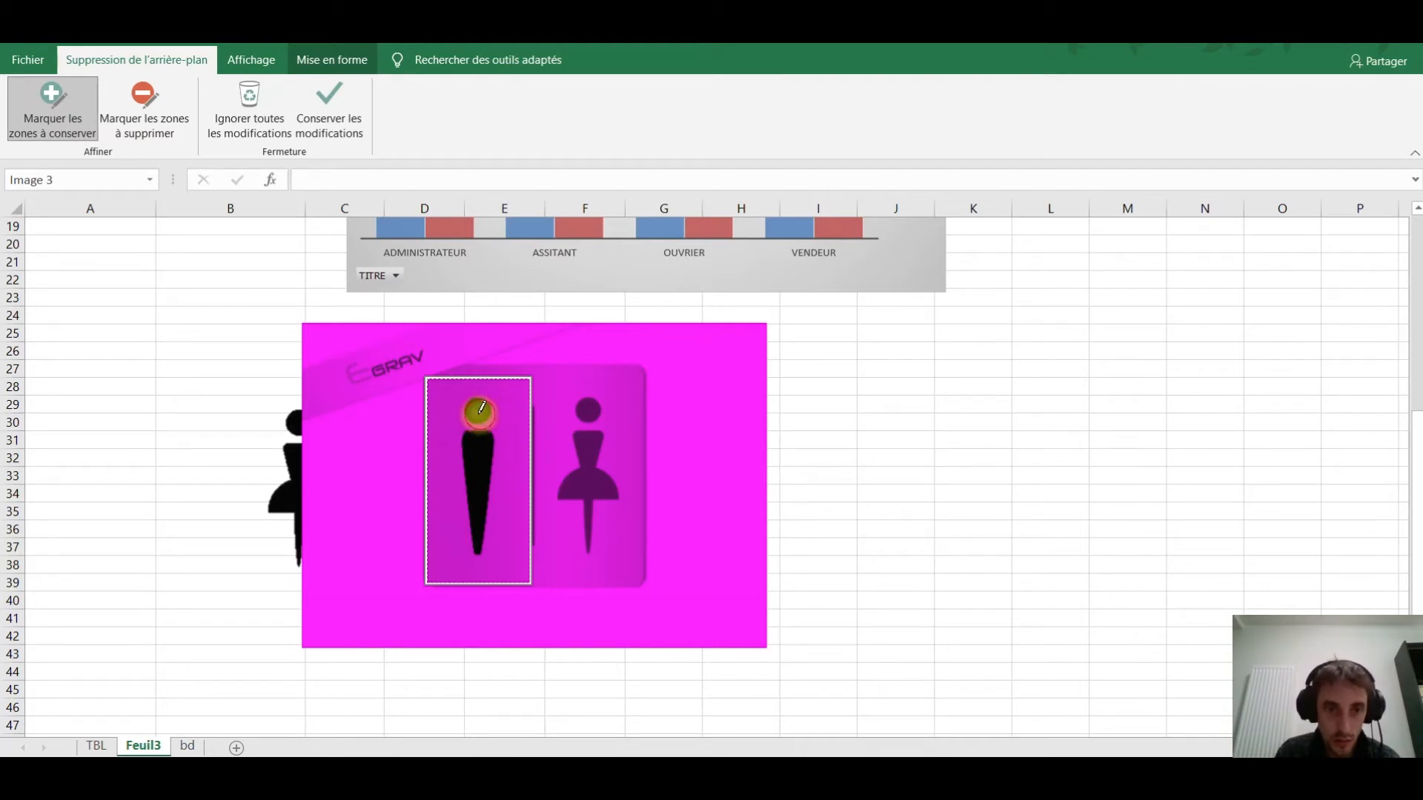
left_click(317, 105)
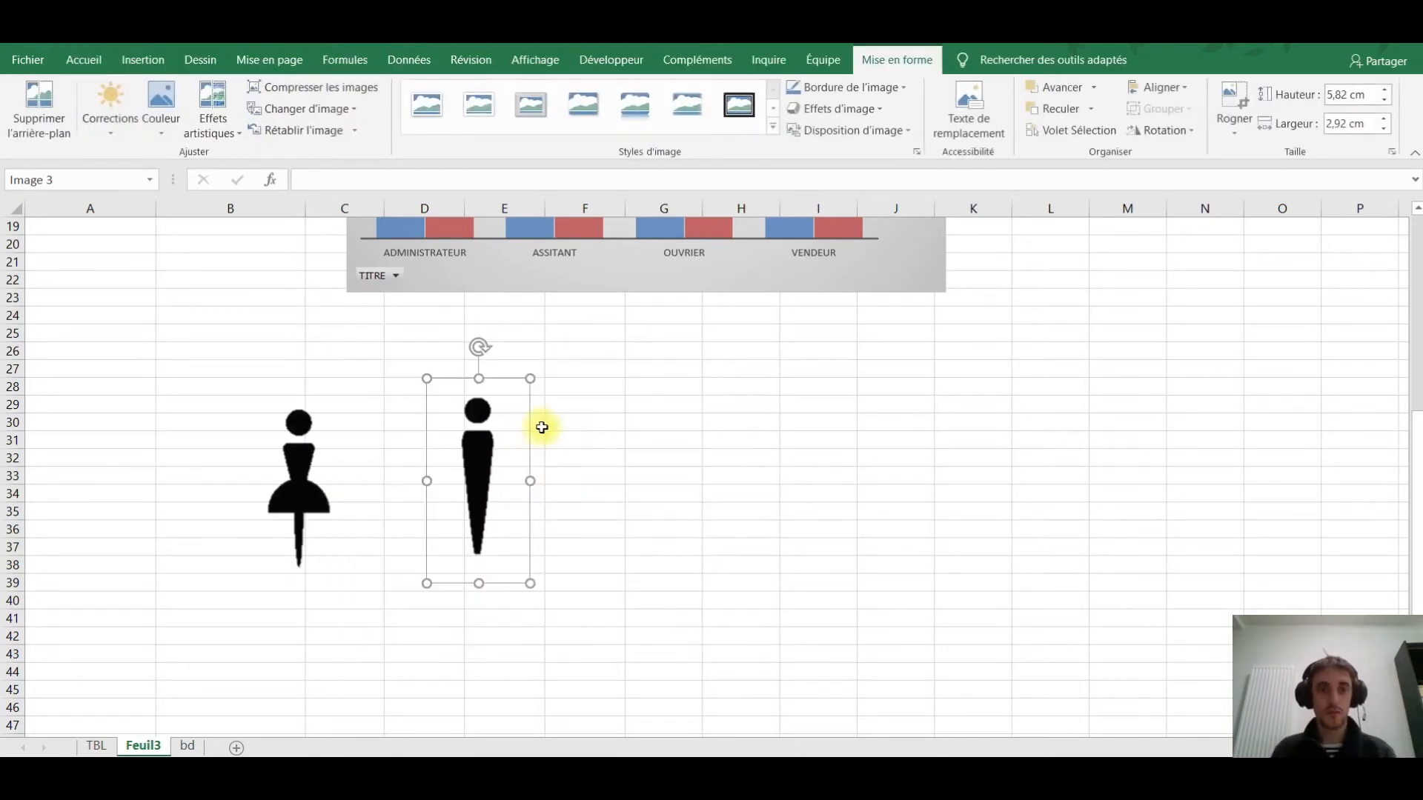
left_click_drag(470, 470, 438, 477)
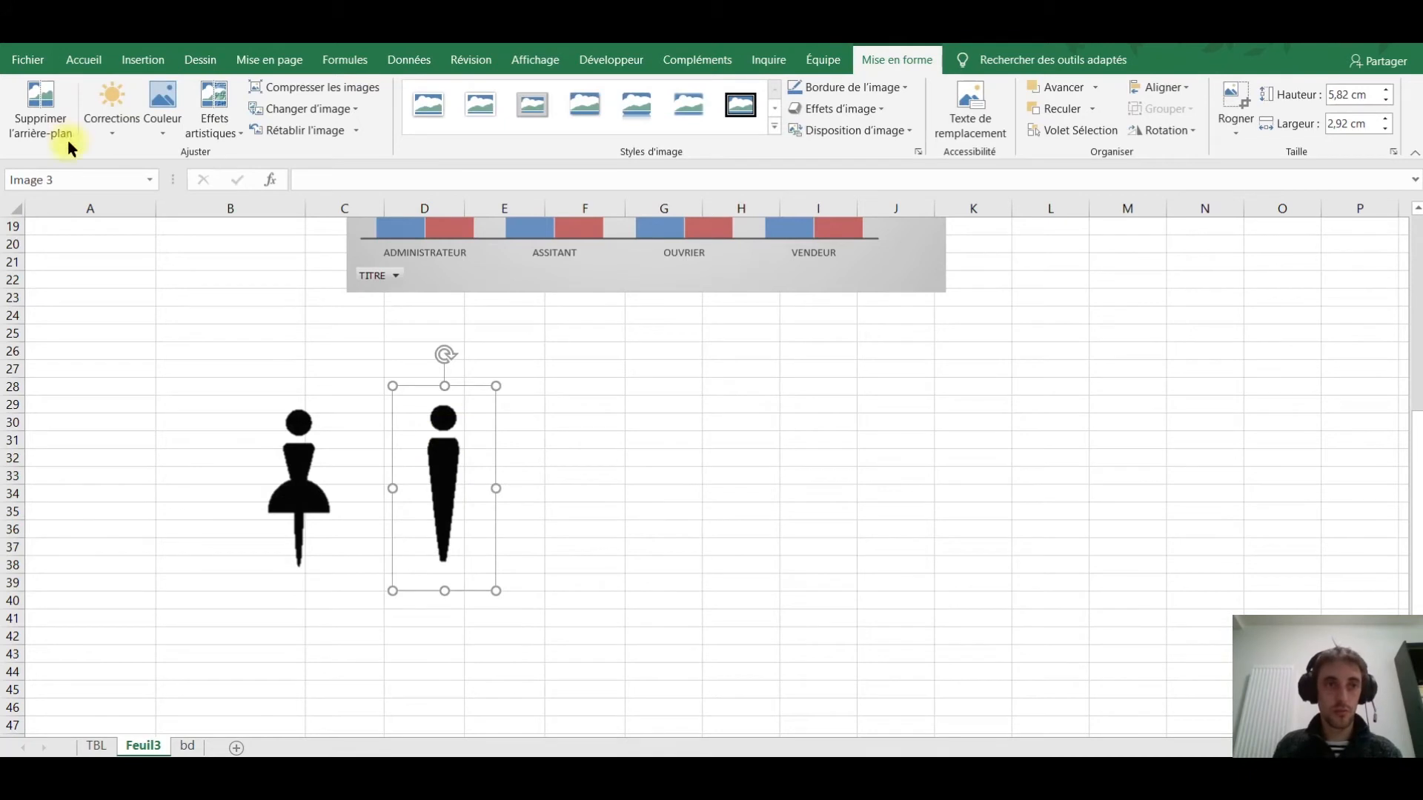
Recolour the woman pictogram with the dark red variation.
left_click(162, 111)
left_click(589, 408)
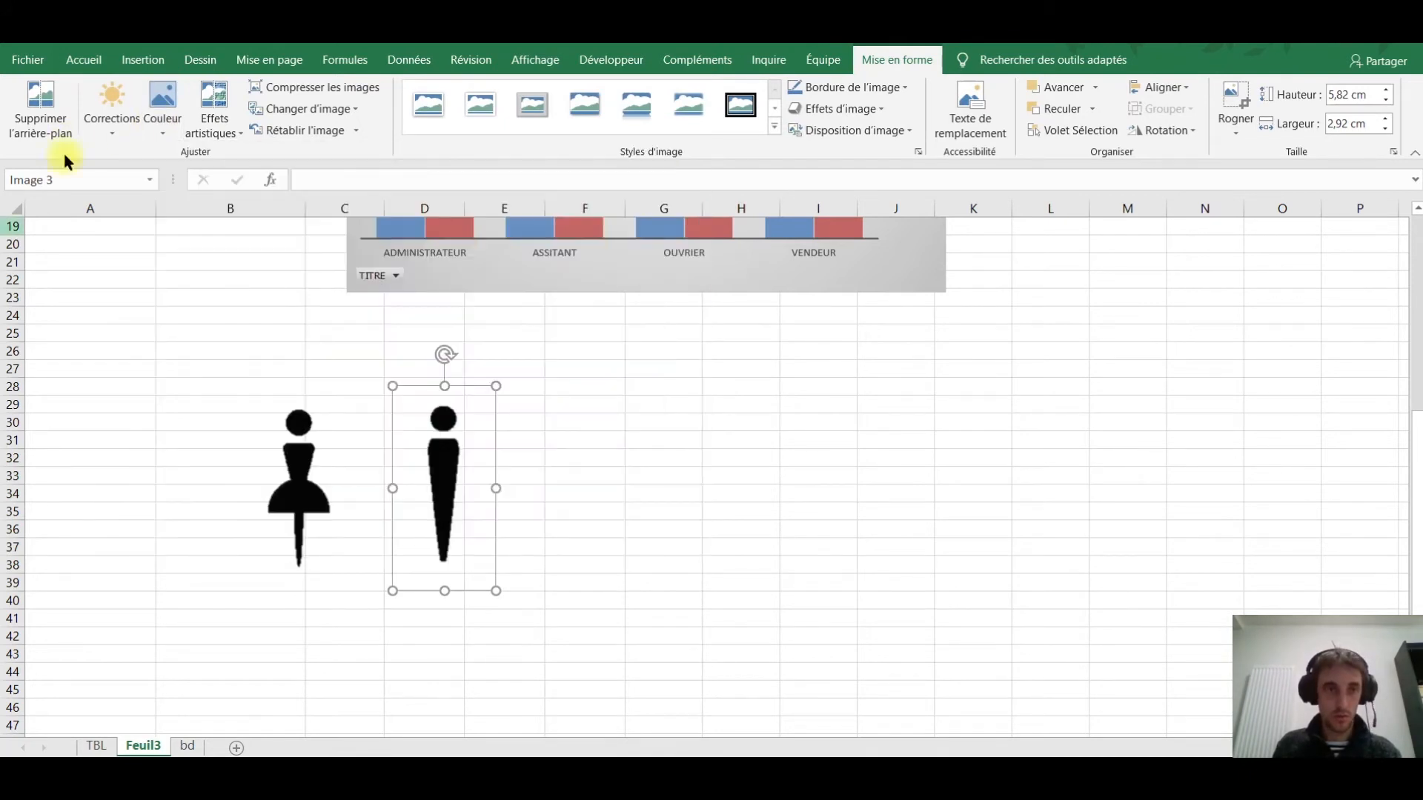
left_click(267, 467)
left_click(163, 111)
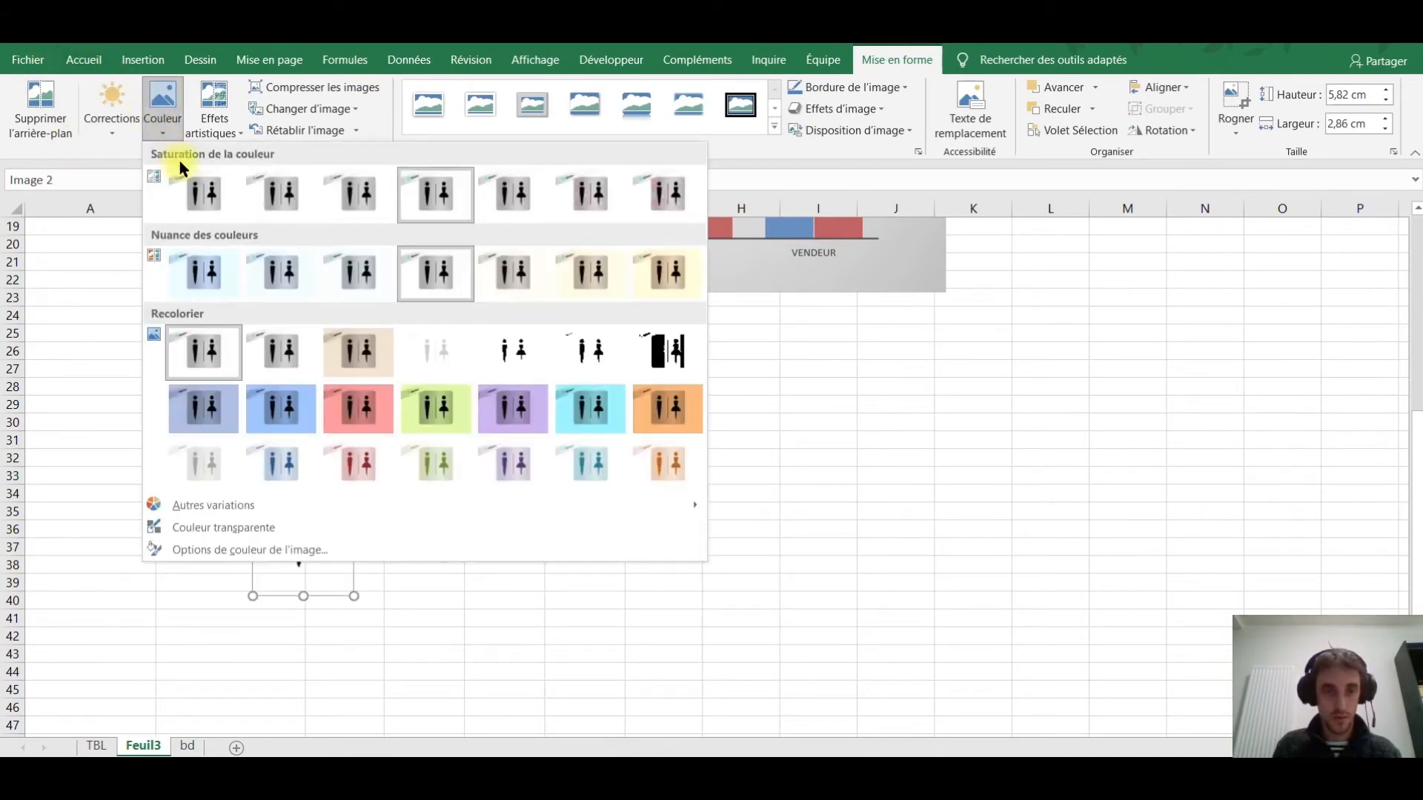
left_click(359, 408)
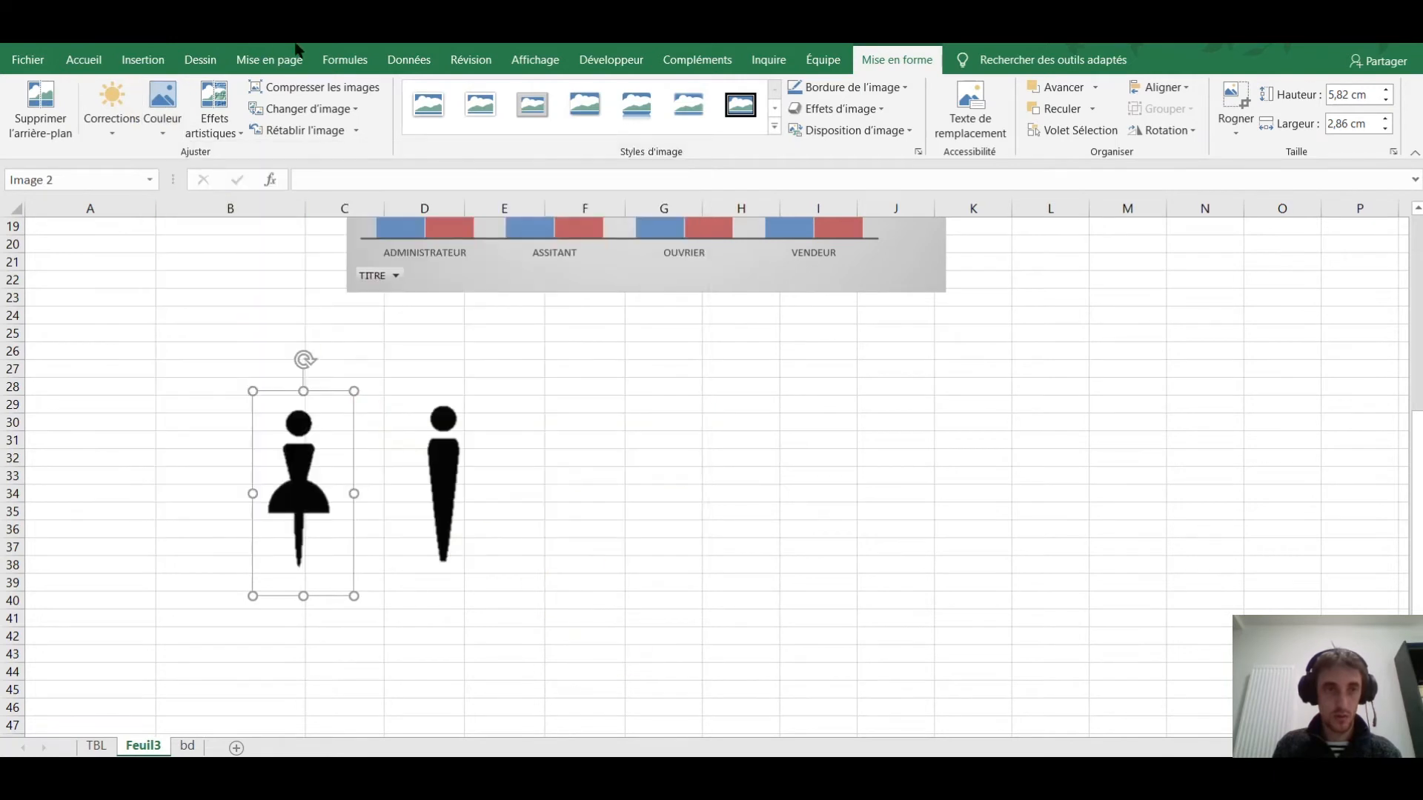
left_click(164, 113)
left_click(378, 476)
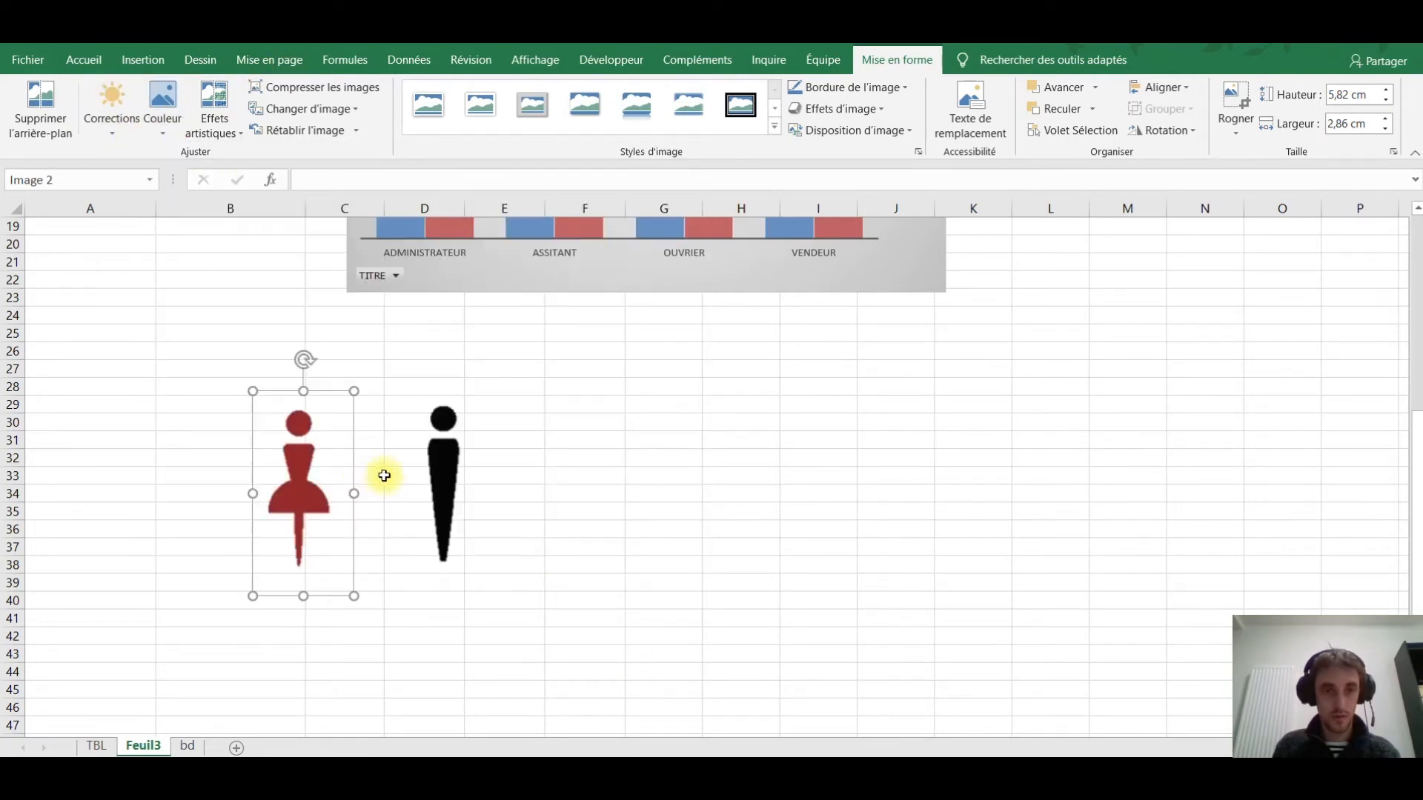
Recolour the man pictogram with the dark turquoise variation.
left_click(441, 475)
left_click(163, 111)
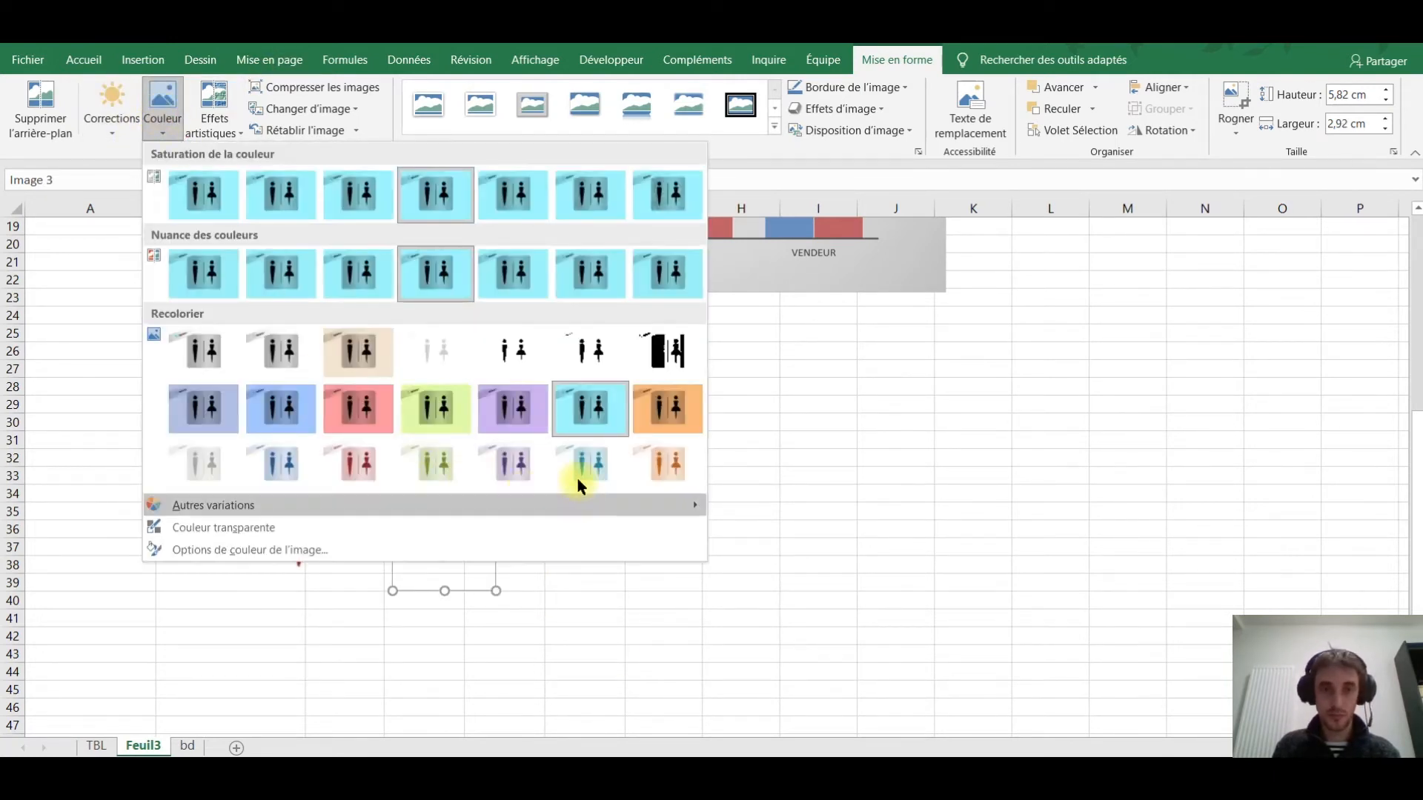
left_click(587, 408)
scroll(590, 492, "up", 2)
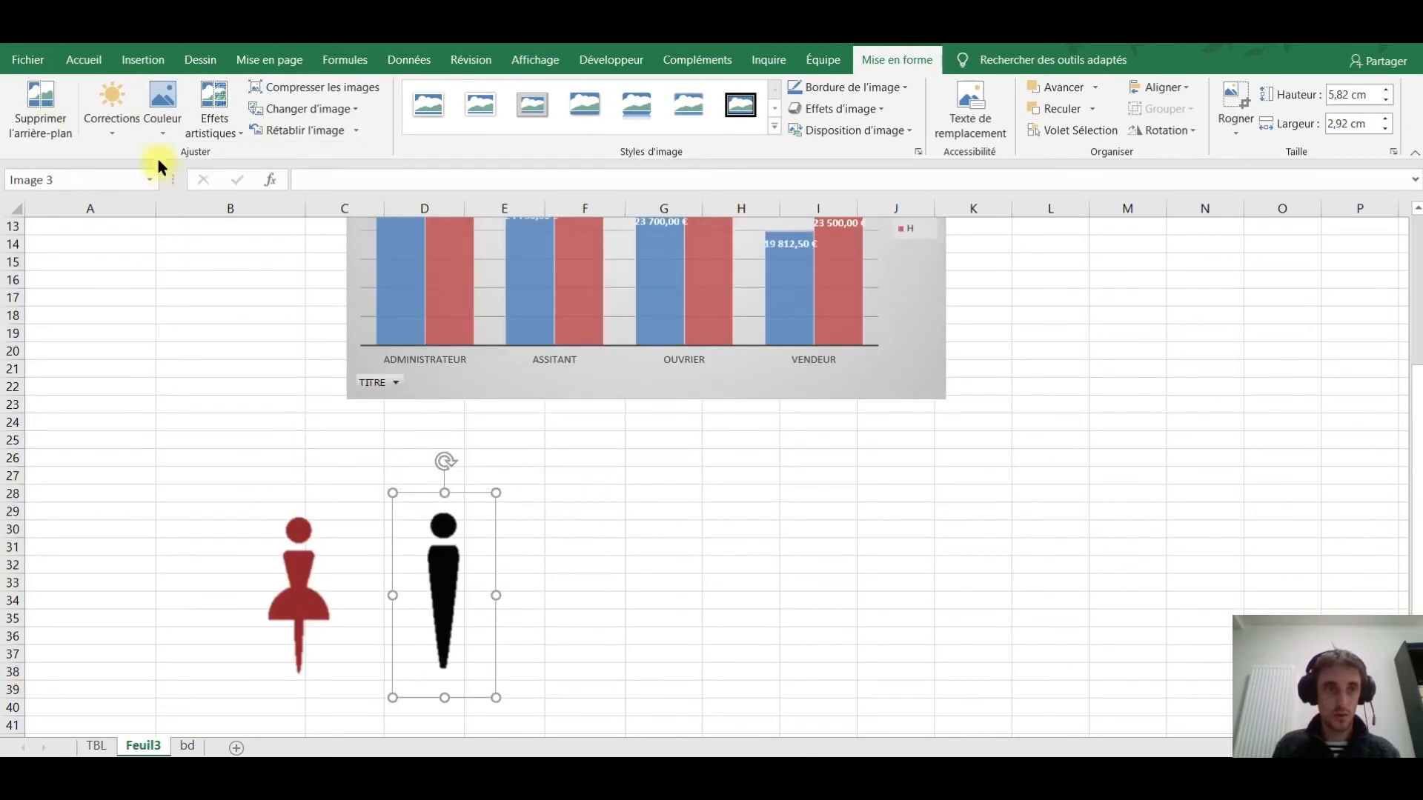
left_click(162, 112)
left_click(587, 408)
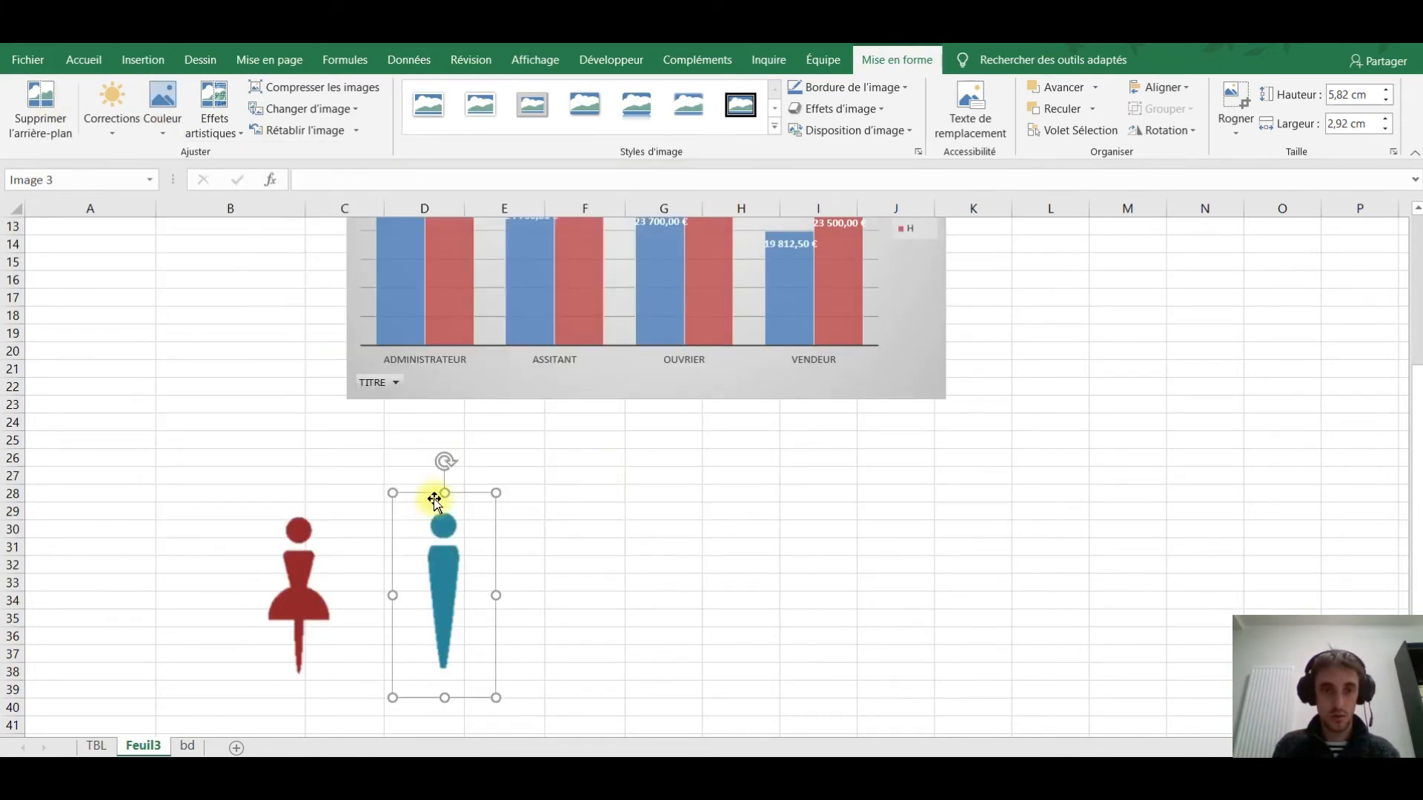
Move the man and woman pictograms side by side under the pivot table, beside the chart.
left_click(567, 533)
left_click_drag(451, 622, 199, 346)
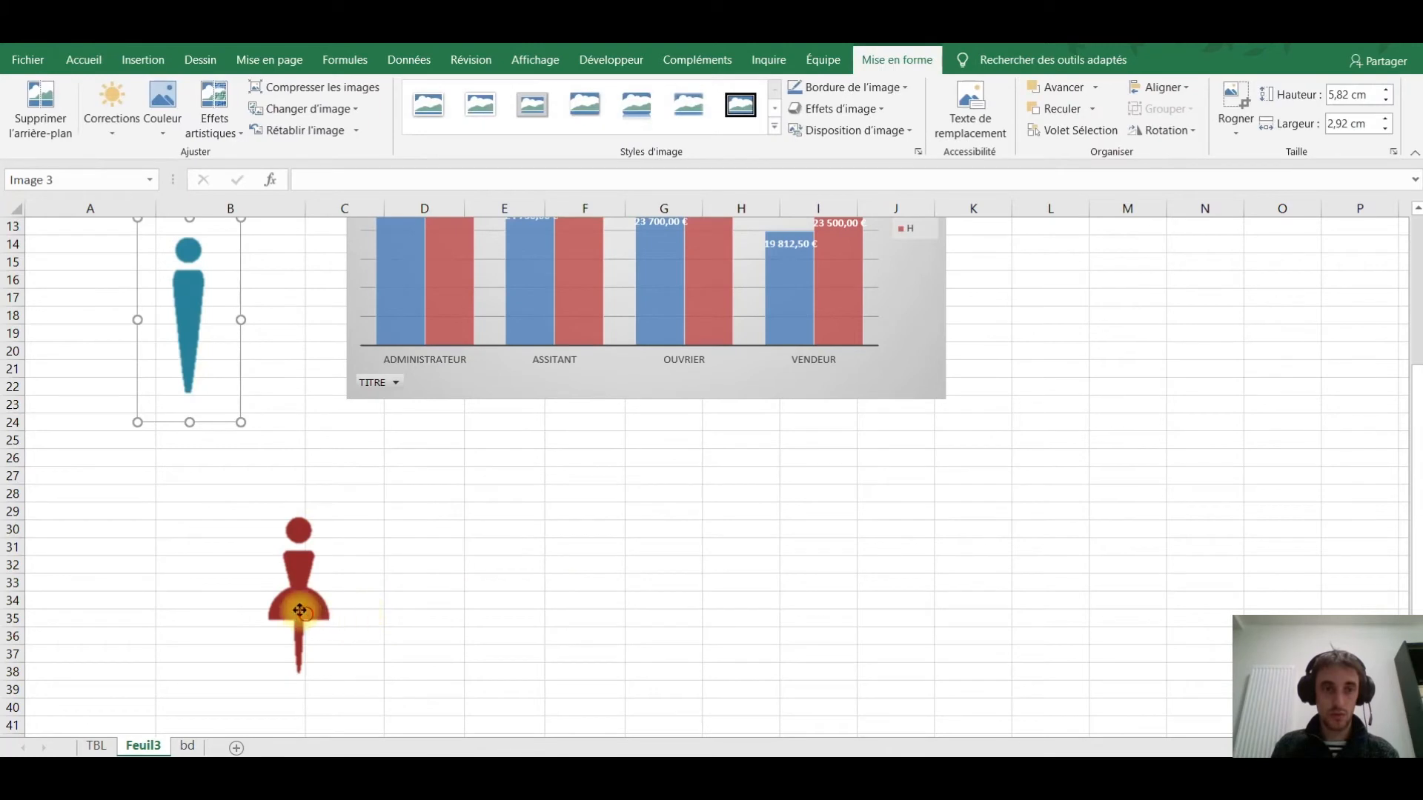
left_click_drag(302, 613, 291, 334)
scroll(327, 477, "up", 3)
left_click_drag(297, 522, 273, 472)
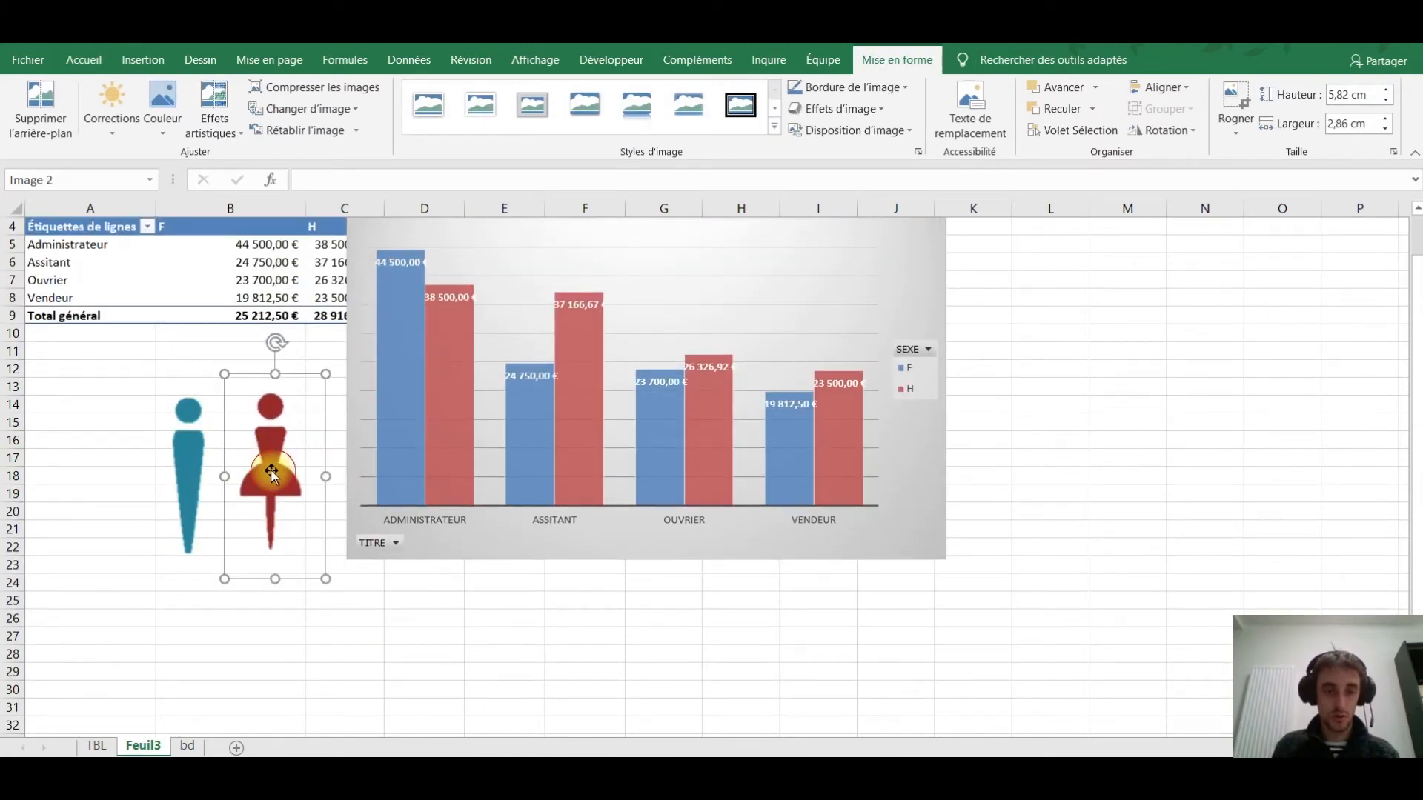
Copy the woman pictogram and paste it onto the F series columns of the chart.
key("ctrl+c")
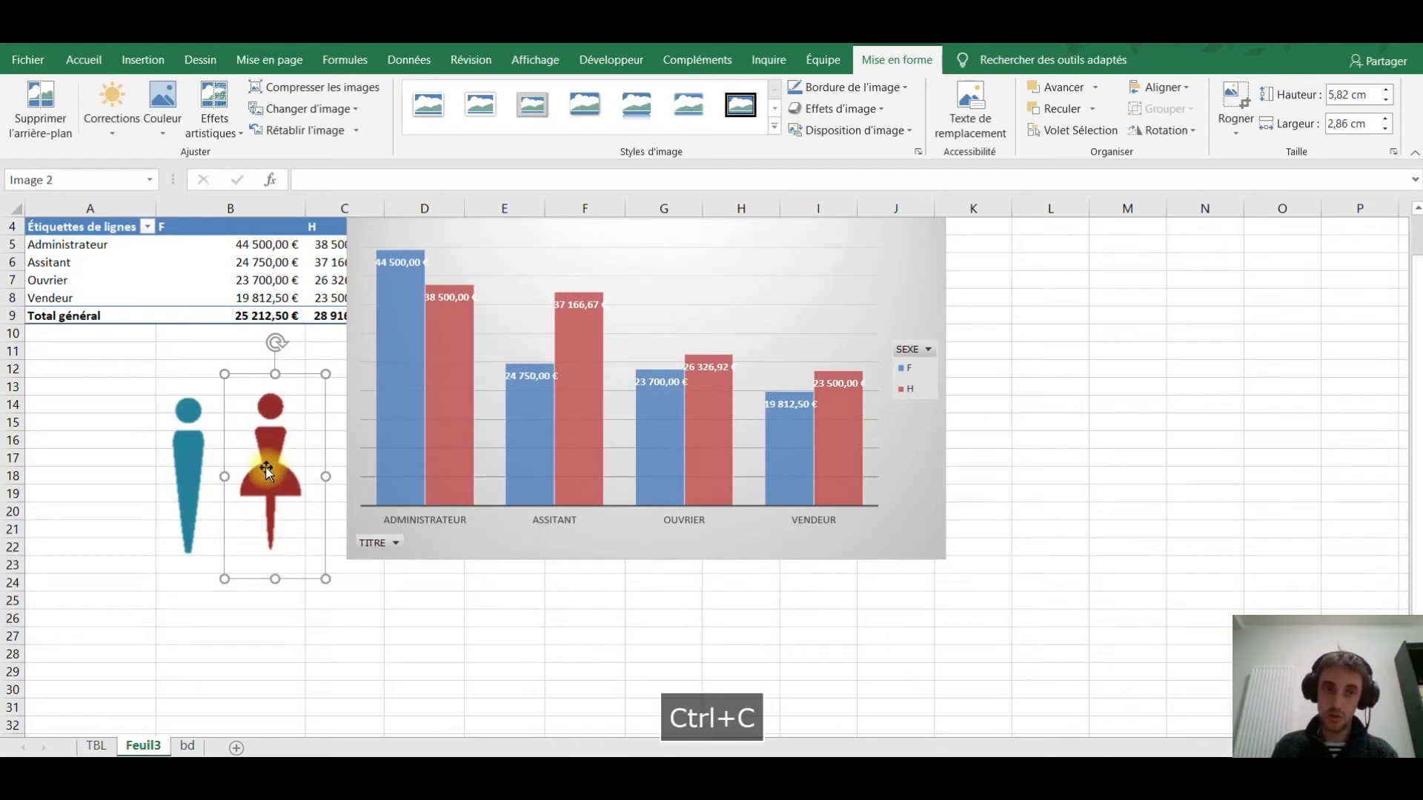
left_click(385, 395)
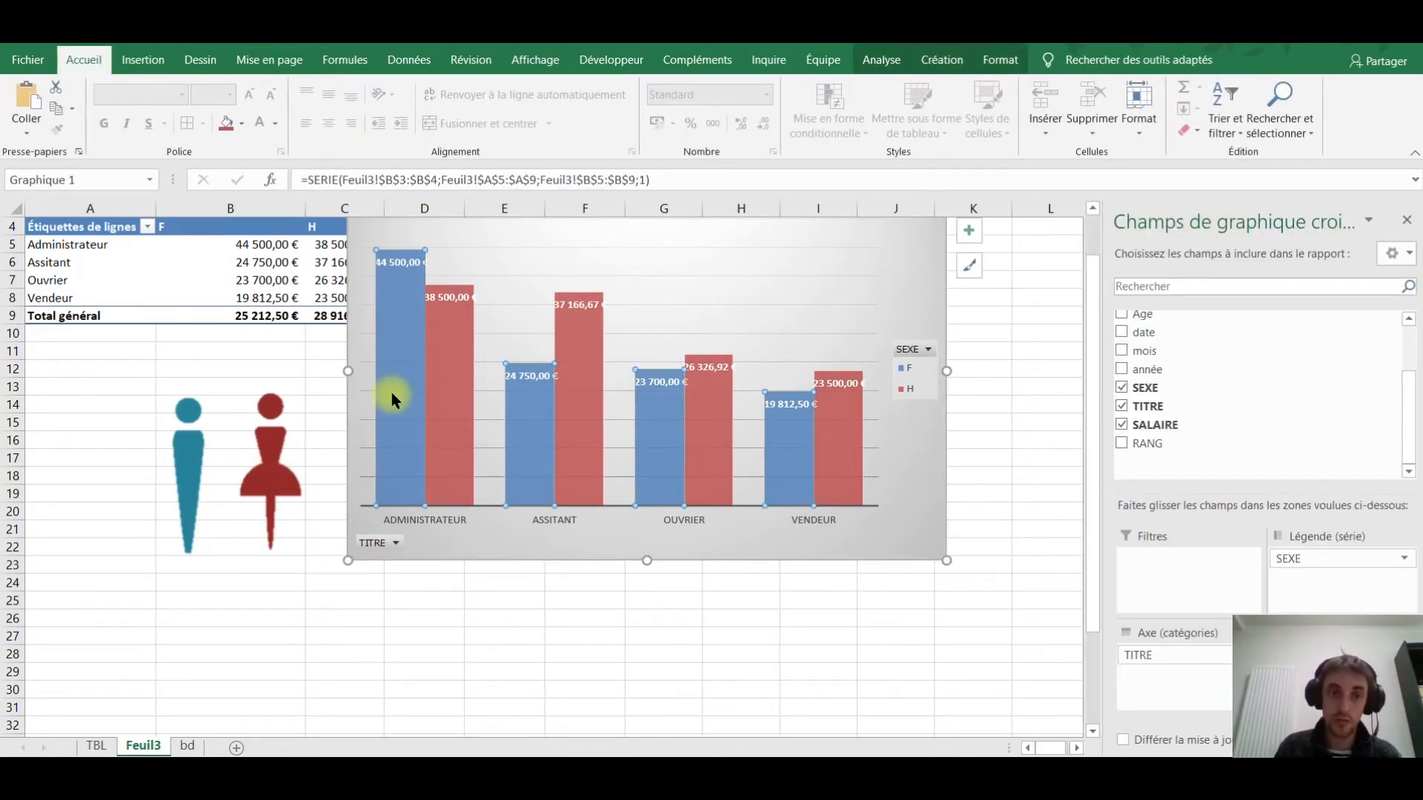
right_click(391, 396)
left_click(321, 586)
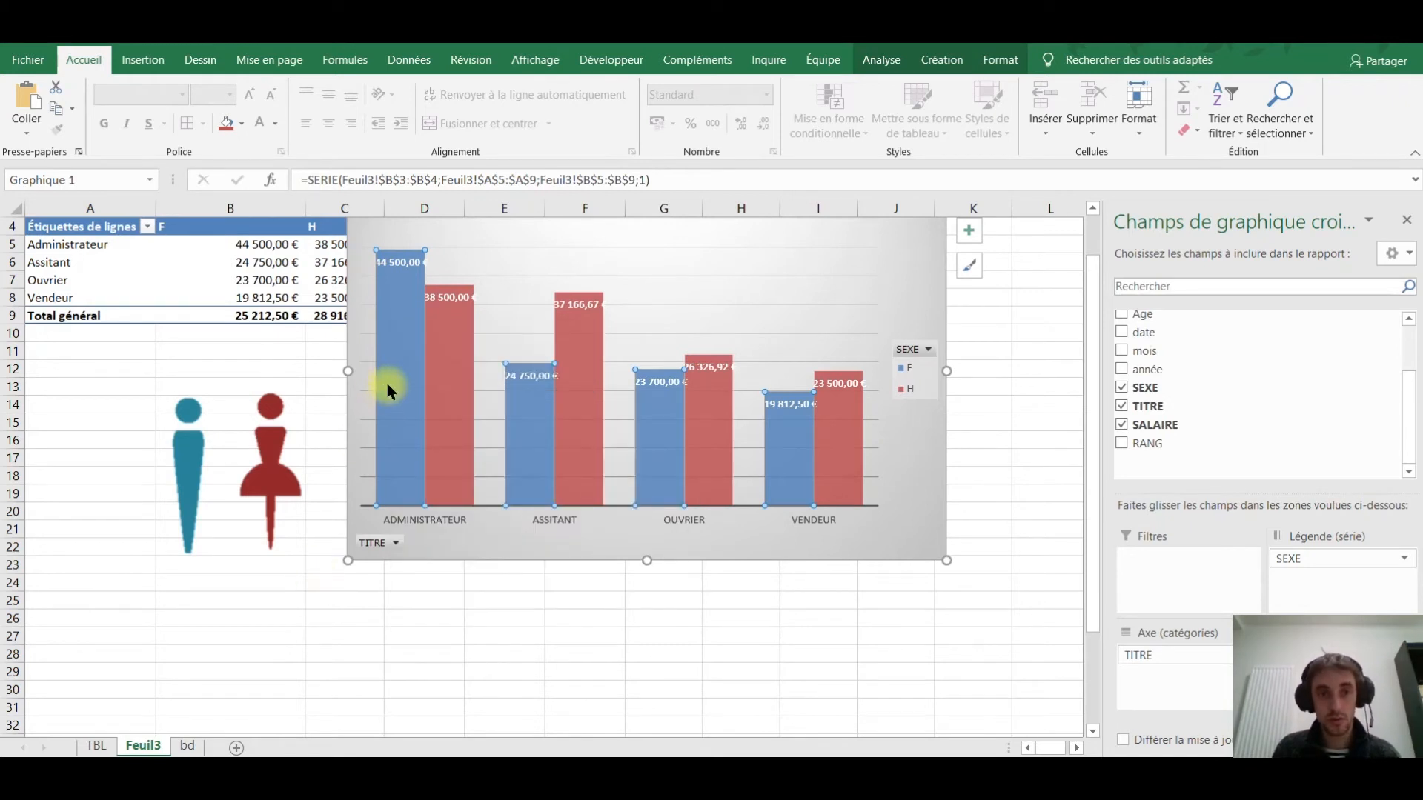
left_click(280, 435)
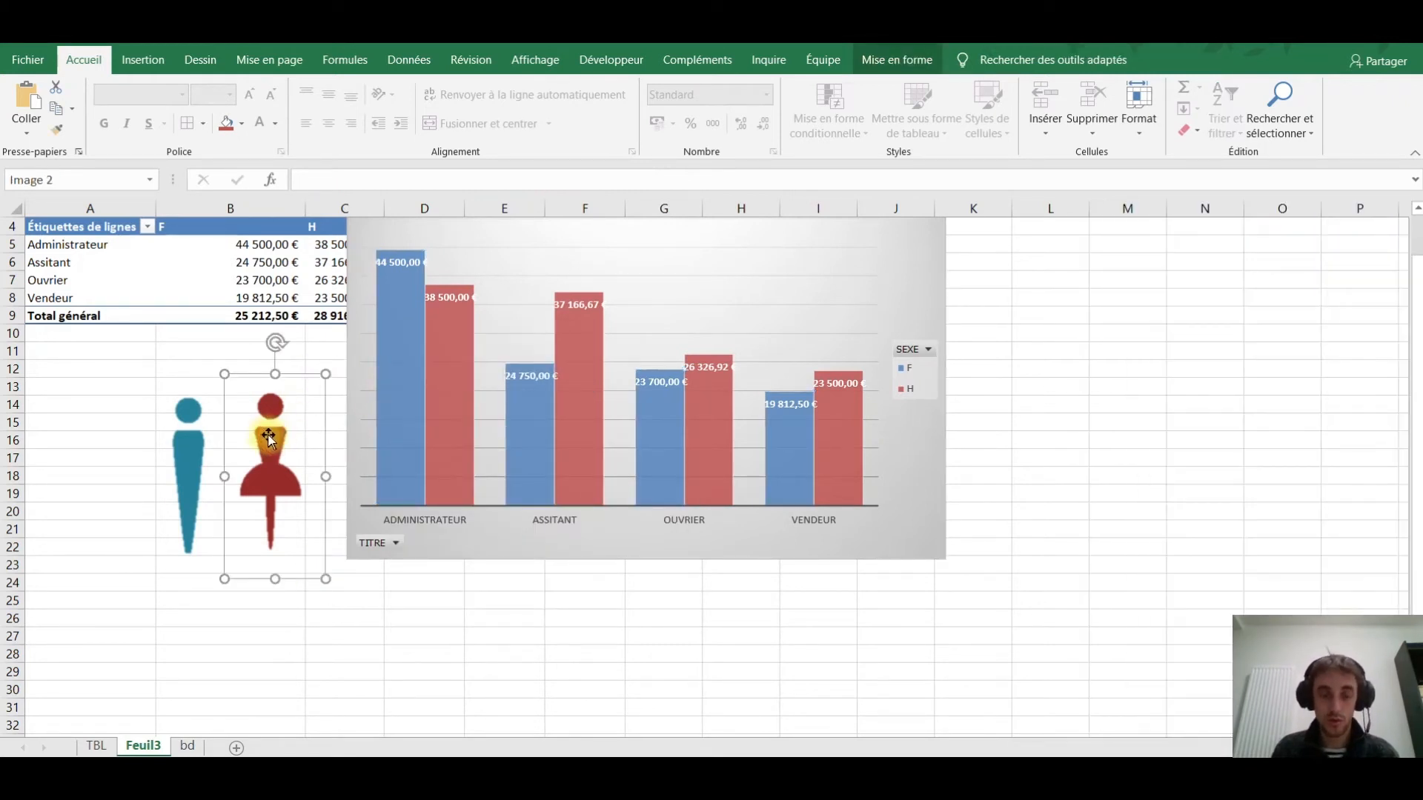
left_click(197, 360)
left_click(273, 409)
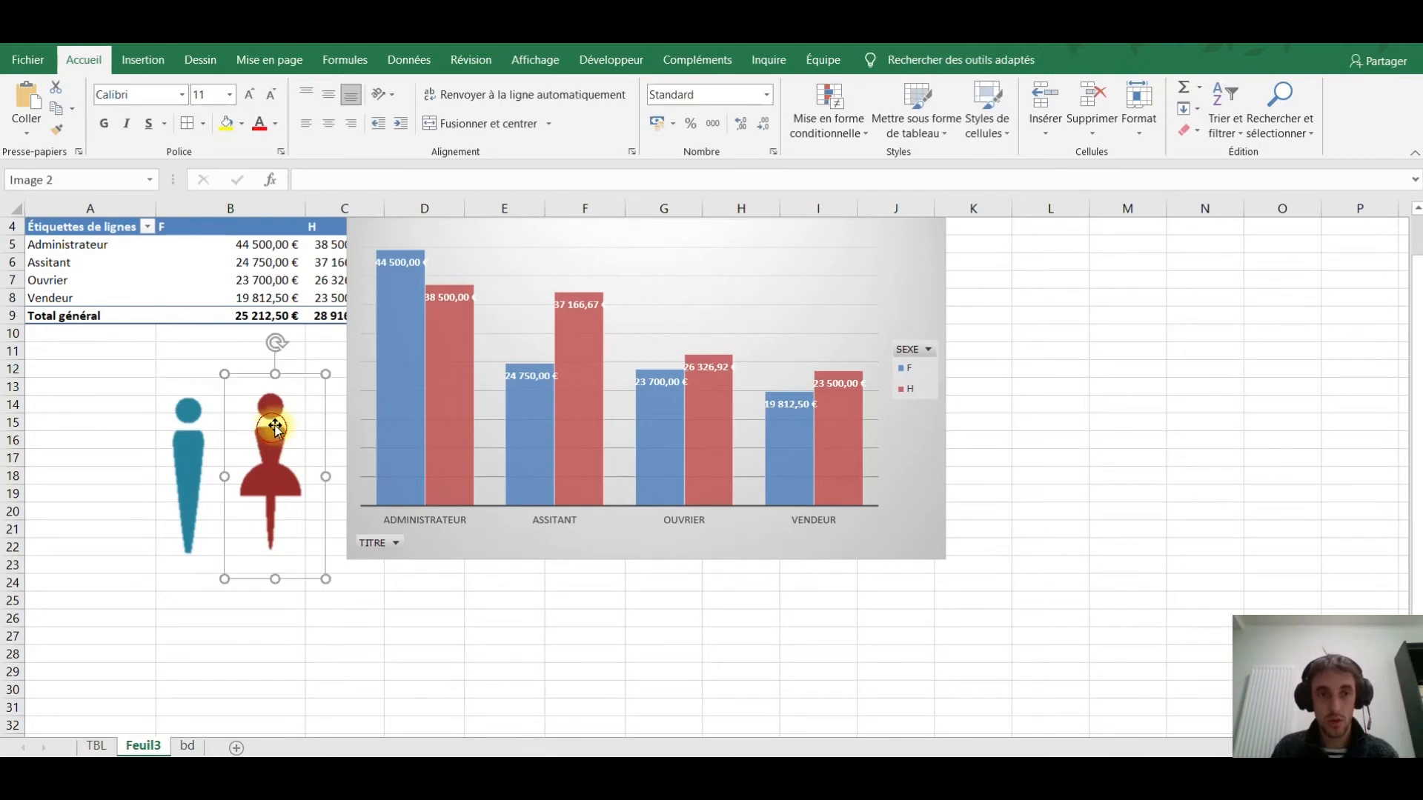
left_click(397, 358)
key("ctrl+v")
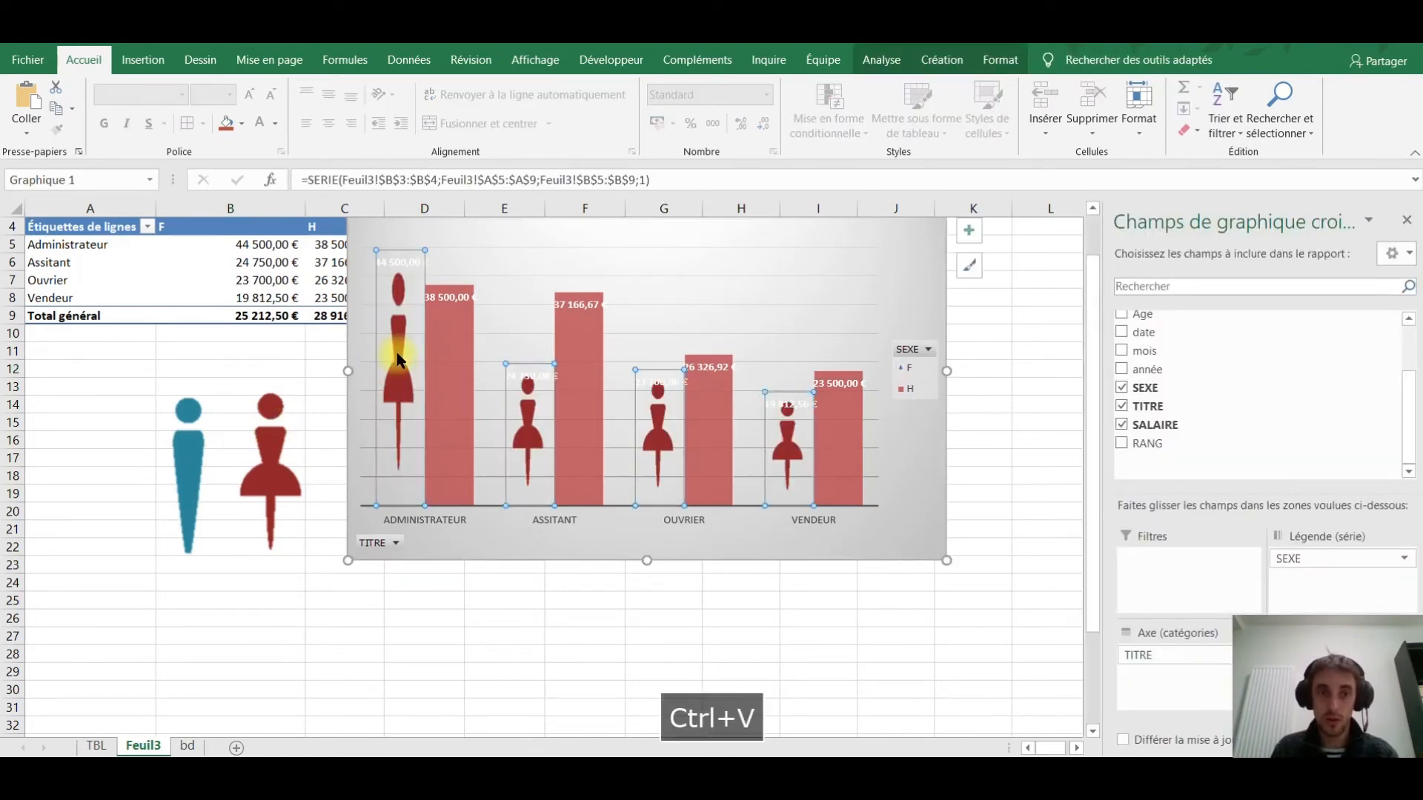
Crop the empty space above and below the woman pictogram, to a height of about 4.51 cm.
left_click(280, 468)
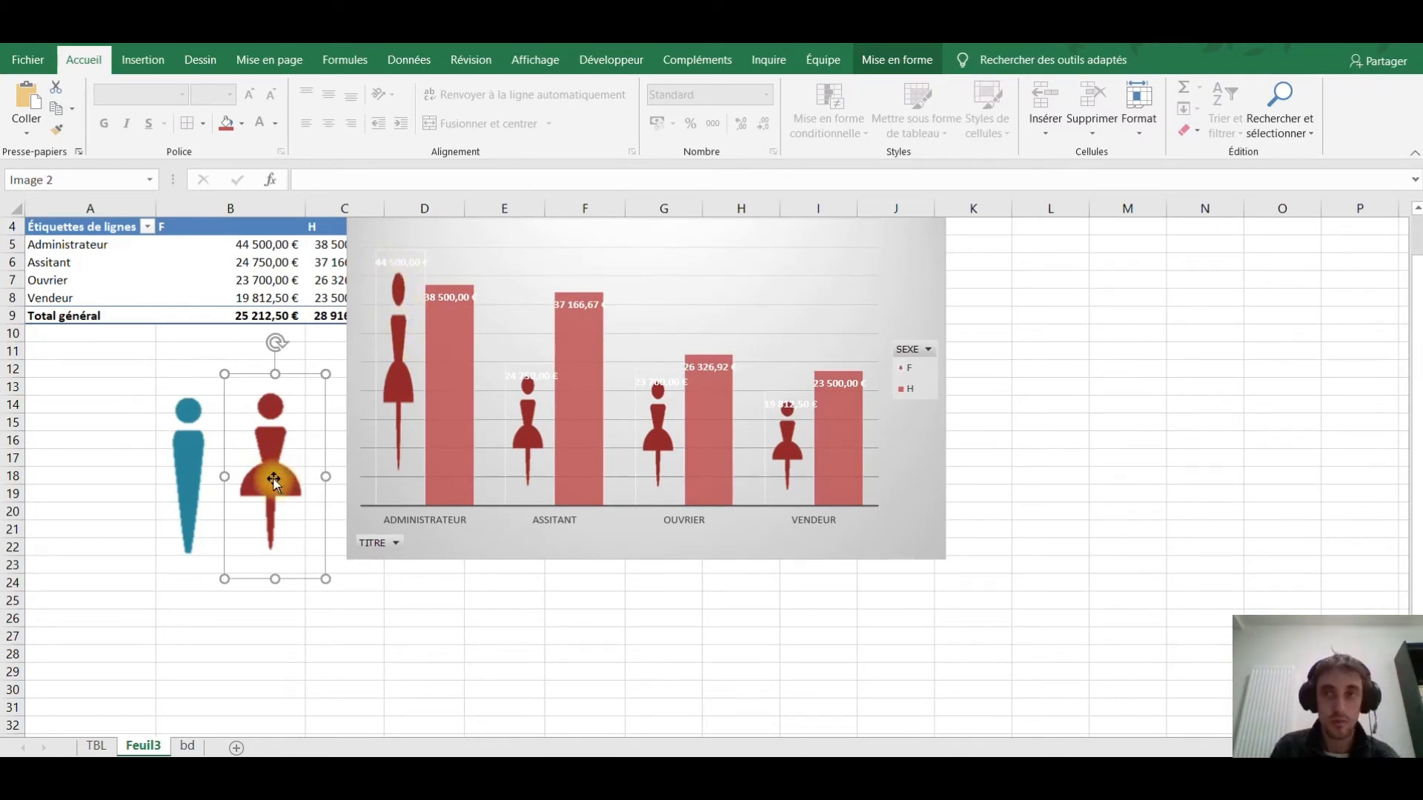
left_click_drag(273, 482, 275, 498)
left_click(897, 59)
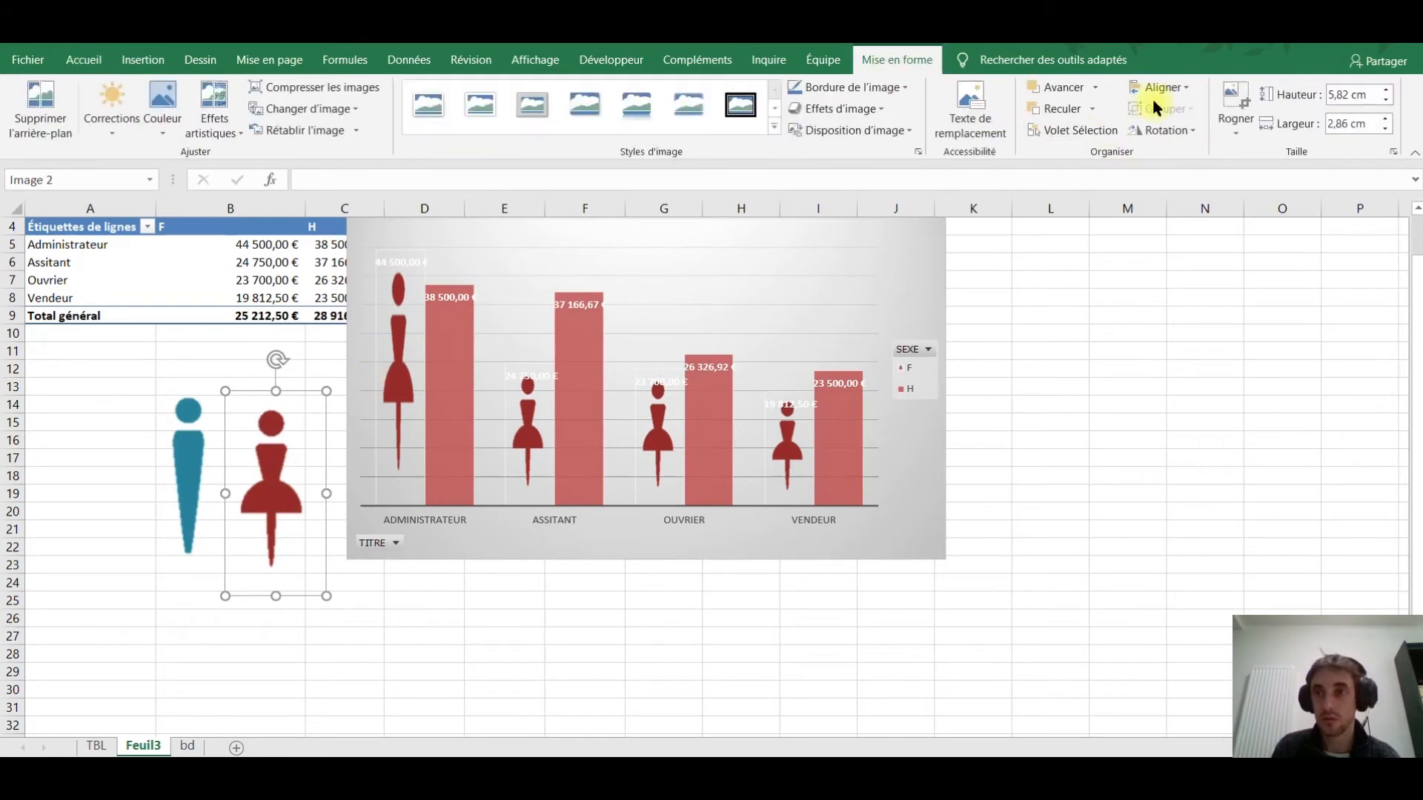
left_click(1236, 95)
left_click_drag(276, 588, 273, 565)
left_click_drag(274, 392, 276, 409)
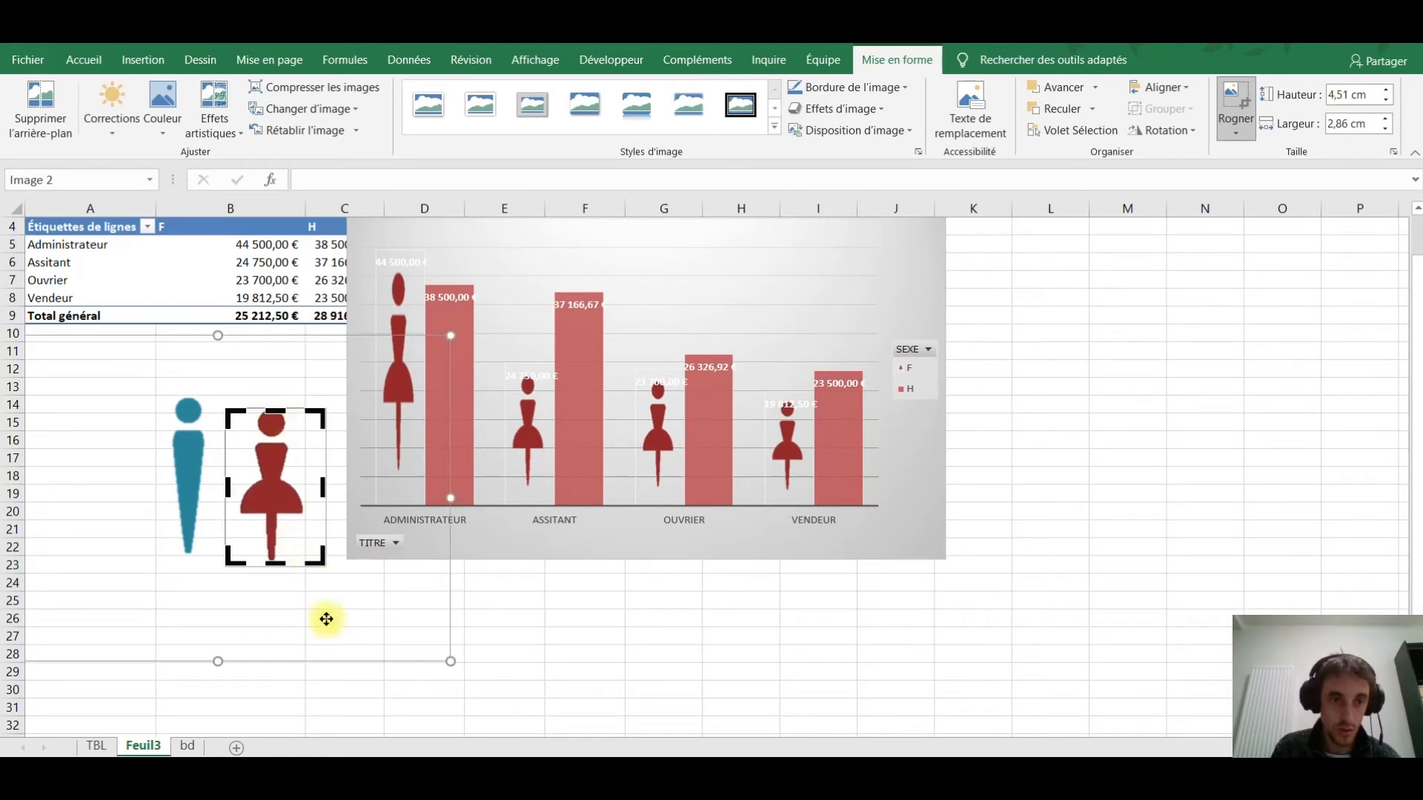
left_click(517, 652)
Crop the empty space above and below the man pictogram, to a height of about 4.42 cm.
left_click(191, 460)
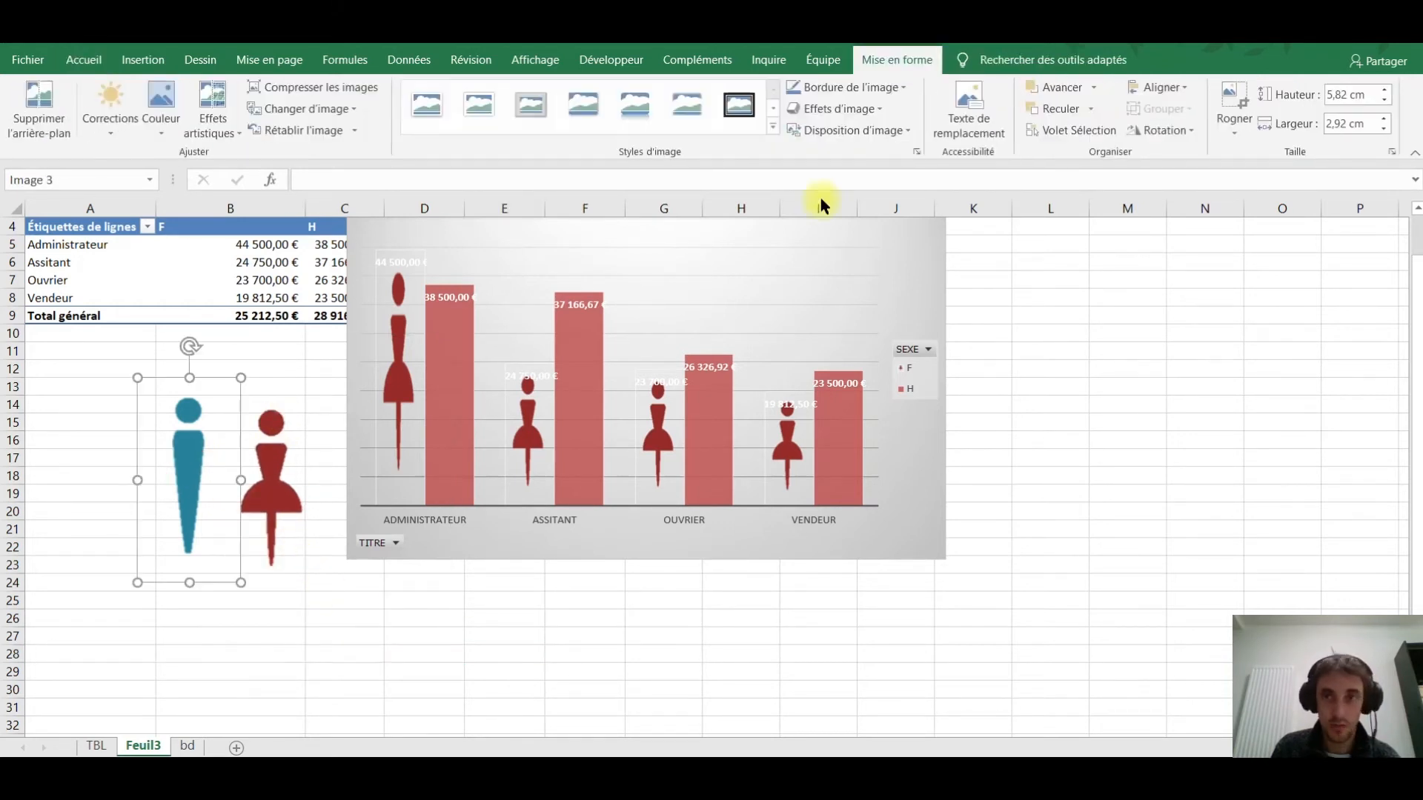
left_click(1236, 104)
left_click_drag(189, 583, 192, 552)
left_click_drag(191, 378, 194, 398)
left_click(550, 658)
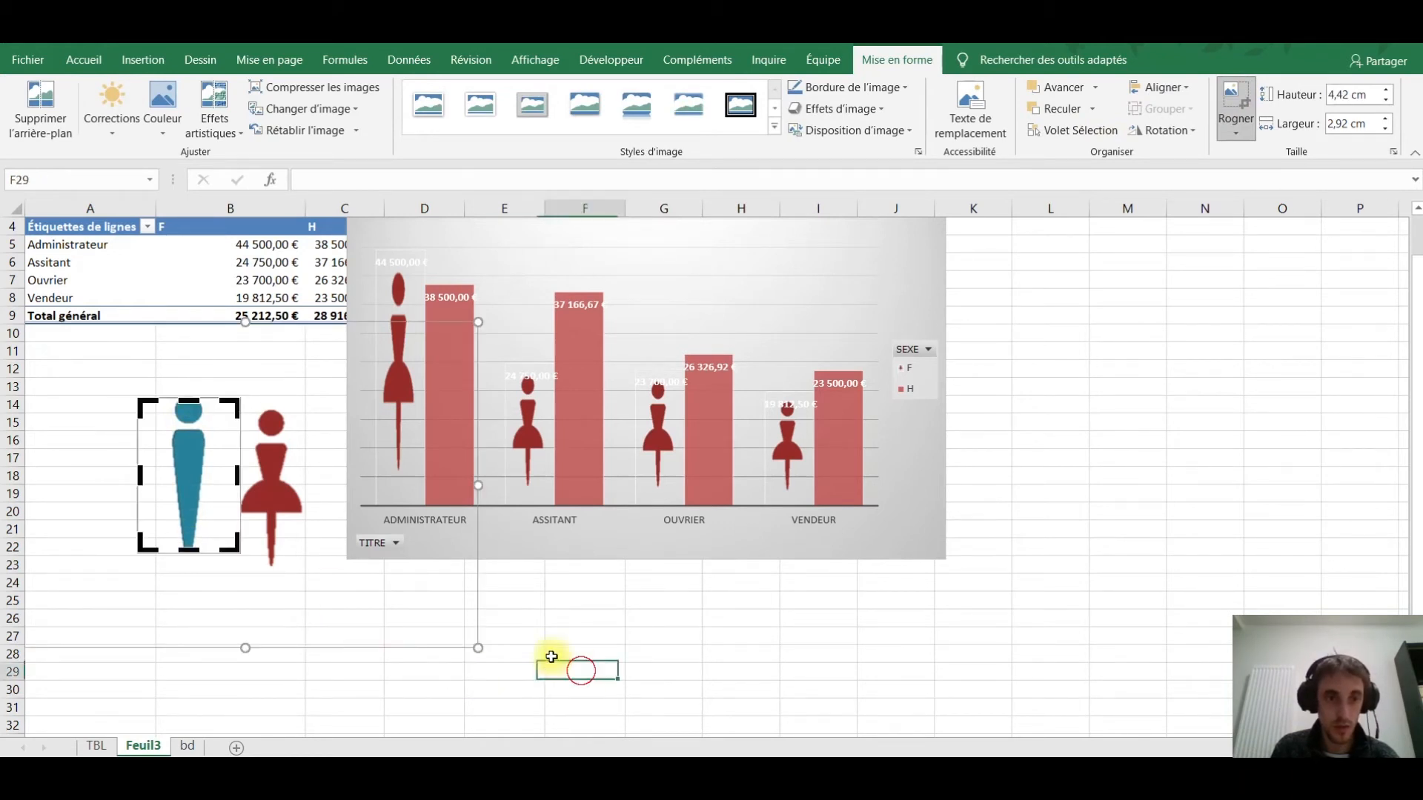
Fill the F series columns with the cropped woman pictogram by copying and pasting it.
left_click(271, 485)
key("ctrl+c")
left_click(391, 381)
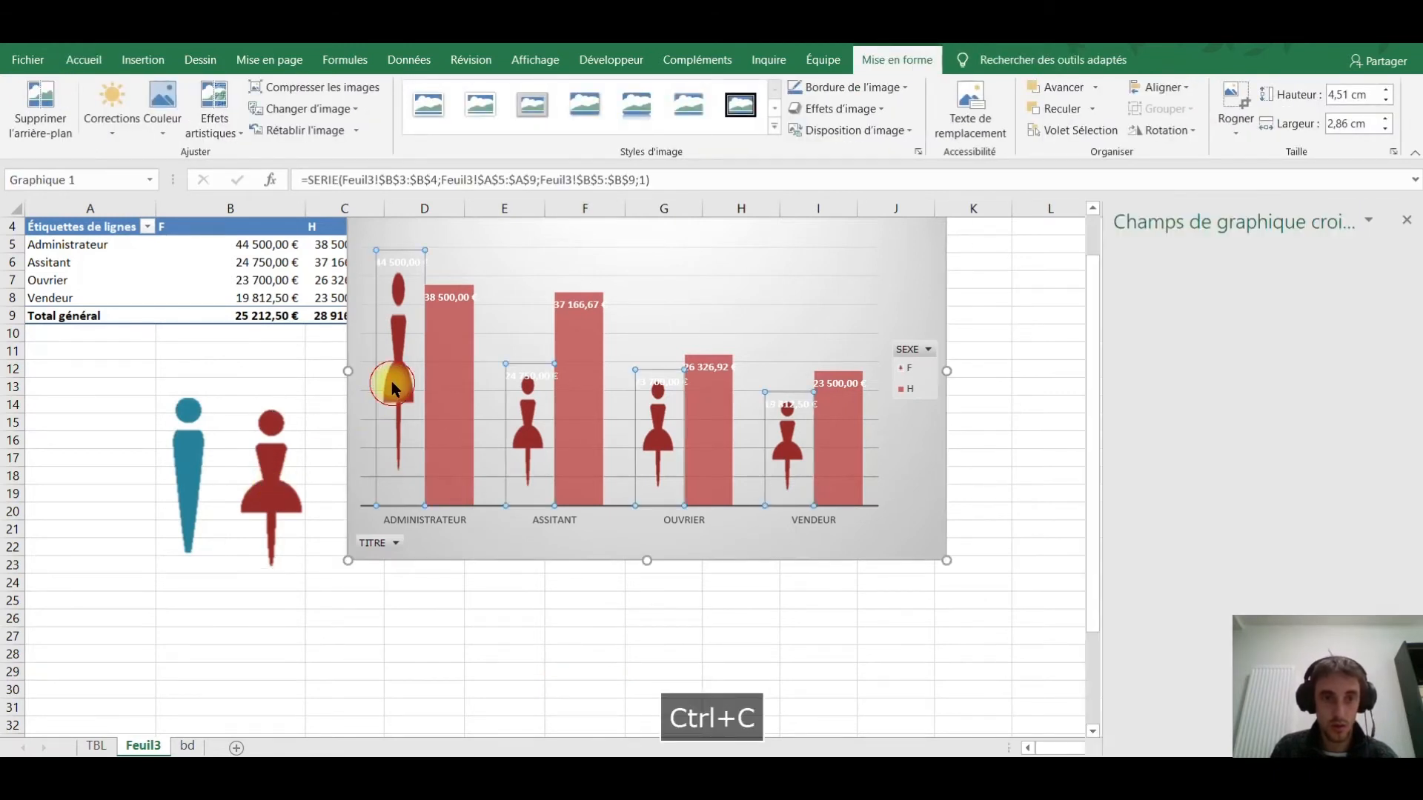
left_click(387, 384)
key("ctrl+v")
Fill the H series columns with the cropped man pictogram by copying and pasting it.
left_click(187, 451)
key("ctrl+c")
left_click(458, 400)
key("ctrl+v")
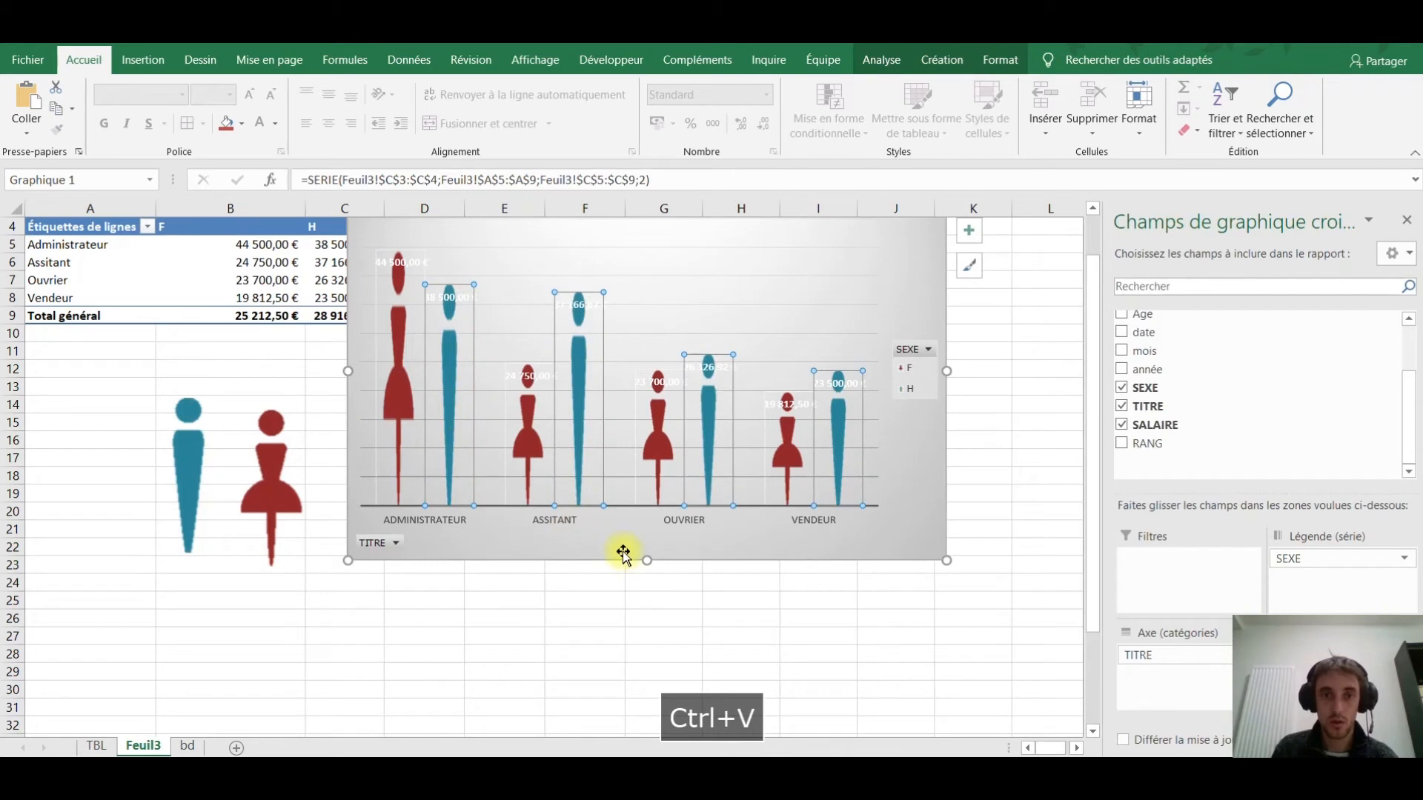
left_click(486, 657)
Delete the loose man and woman pictograms from the sheet beneath the pivot table.
left_click(158, 454)
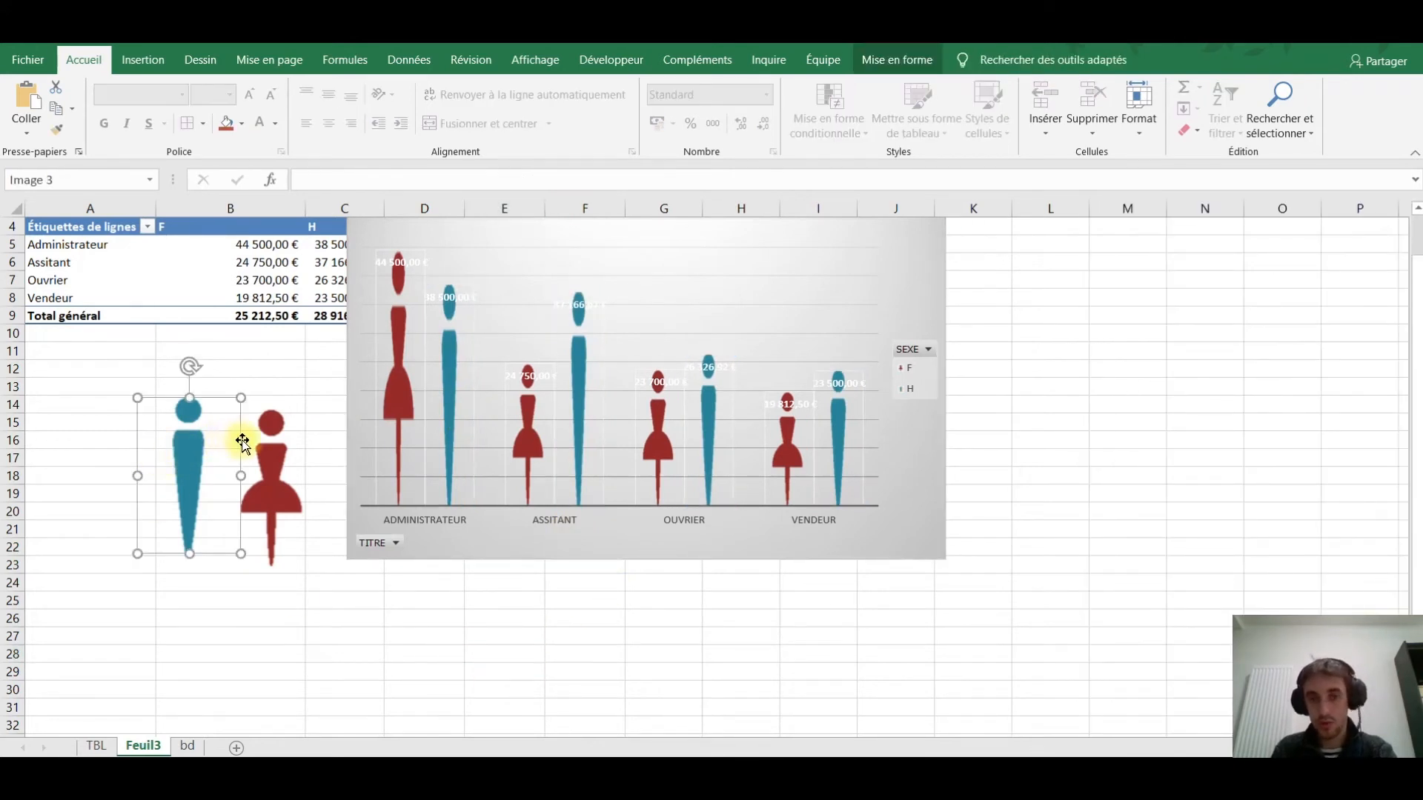
key("Delete")
left_click(300, 482)
key("Delete")
scroll(978, 544, "up", 1)
left_click(1013, 542)
left_click(910, 265)
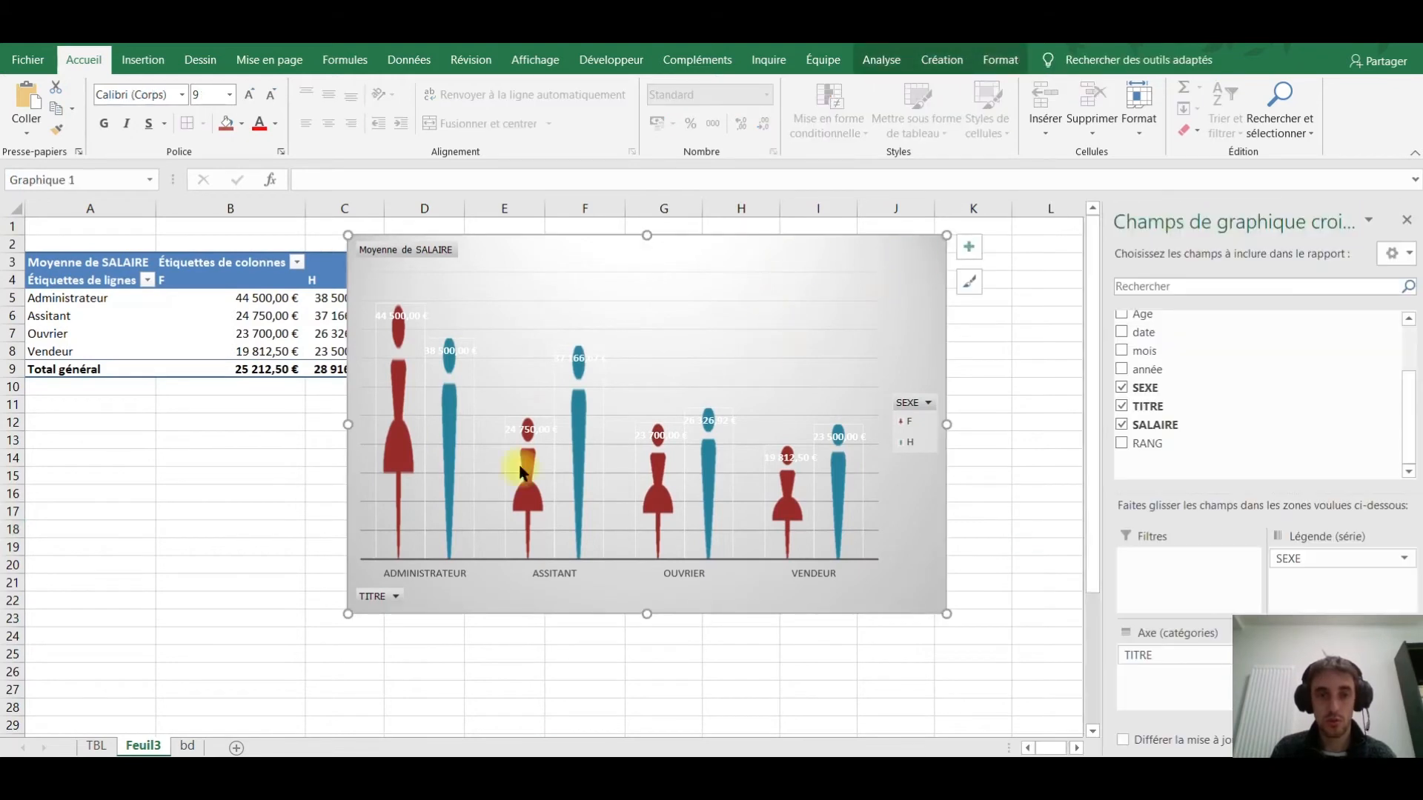
left_click(881, 59)
left_click(931, 60)
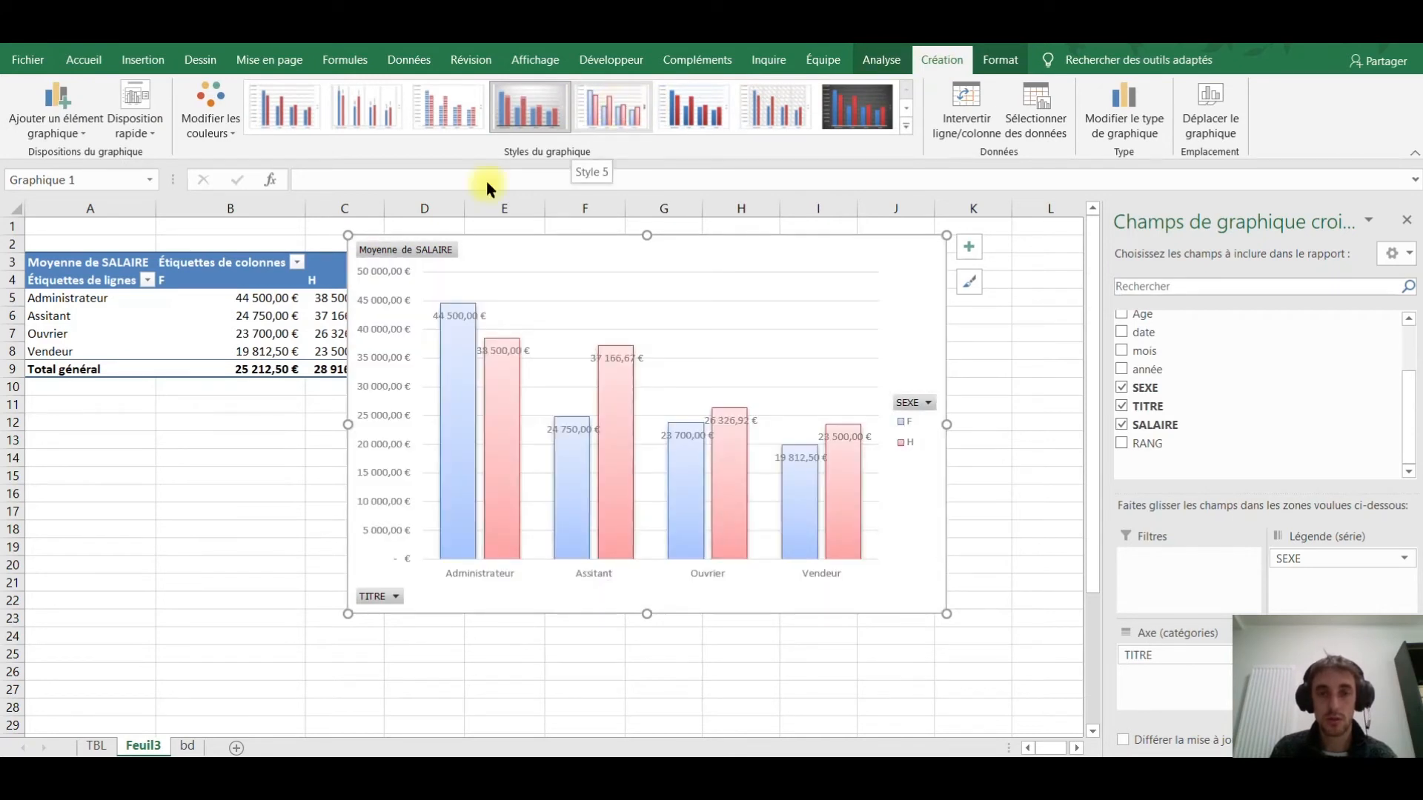
Move the chart so that it starts at column E and uncovers the whole pivot table.
left_click(173, 548)
left_click(178, 582)
left_click_drag(521, 608, 635, 597)
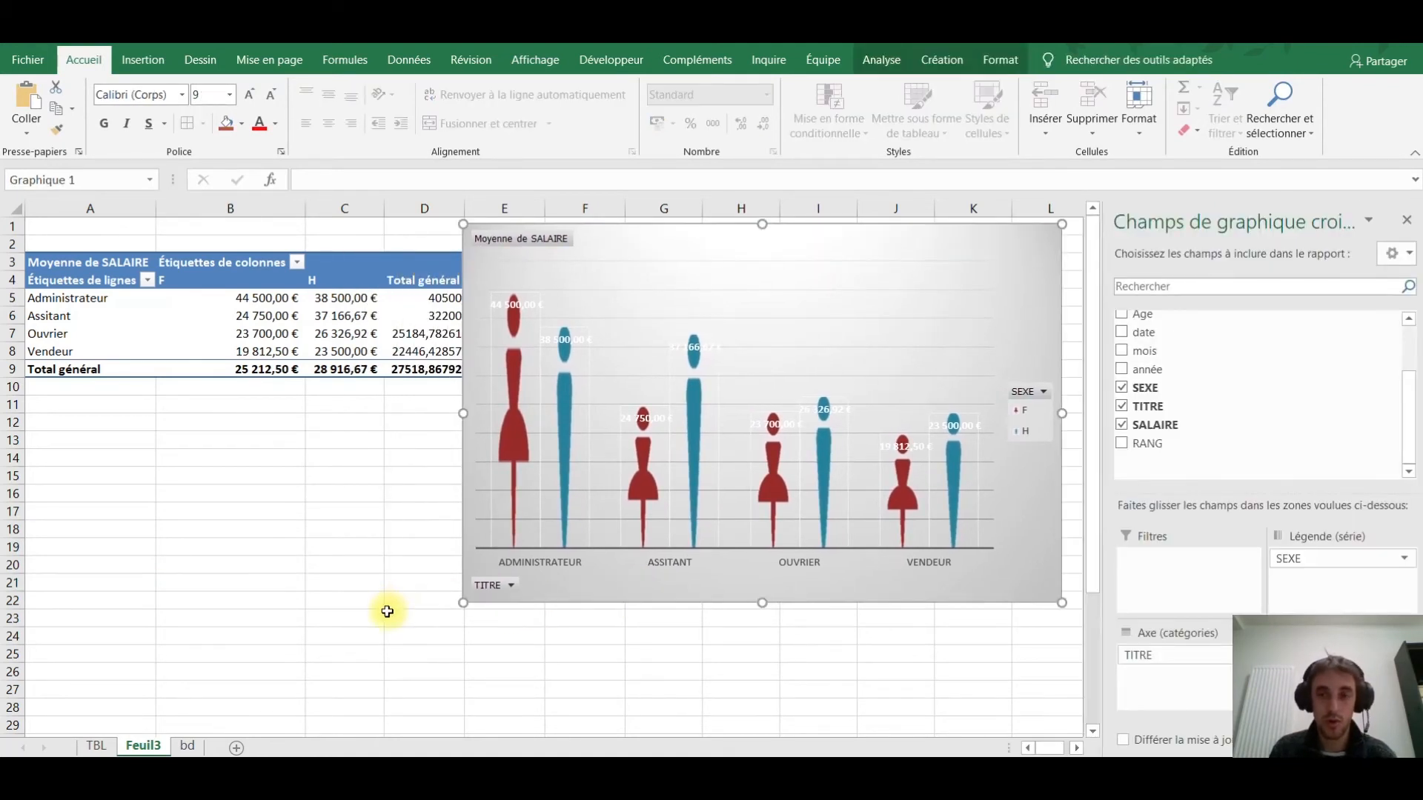
left_click(99, 332)
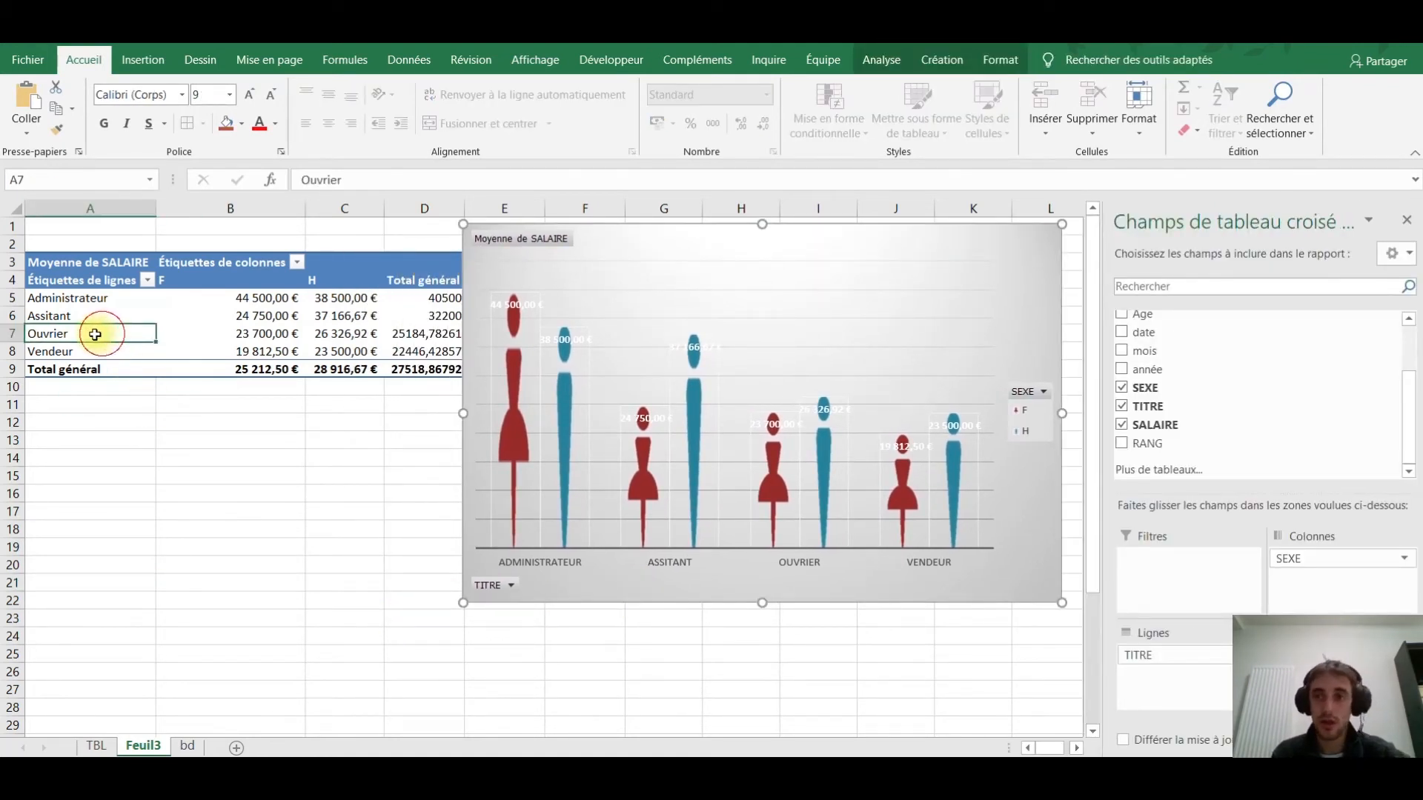
scroll(1156, 404, "up", 2)
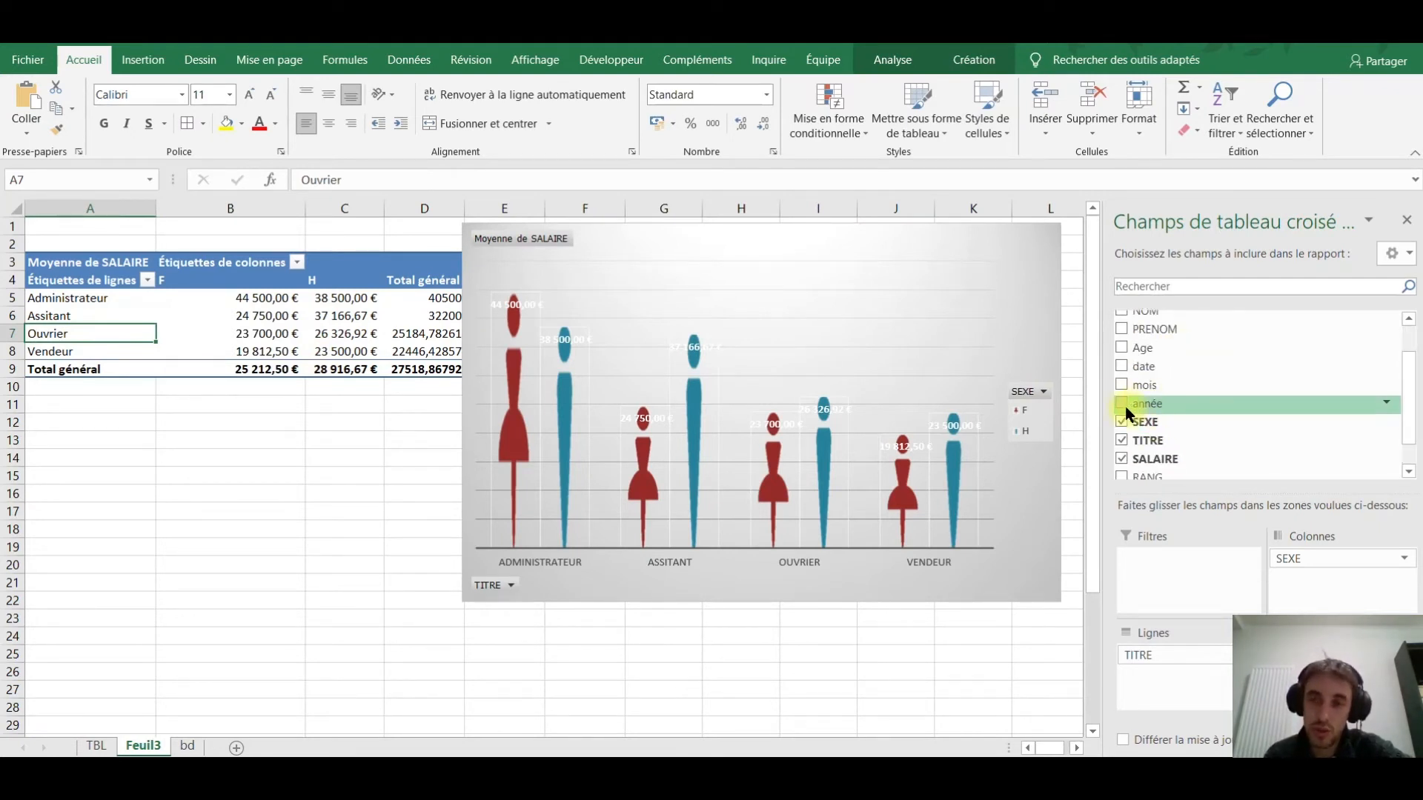
left_click(1123, 405)
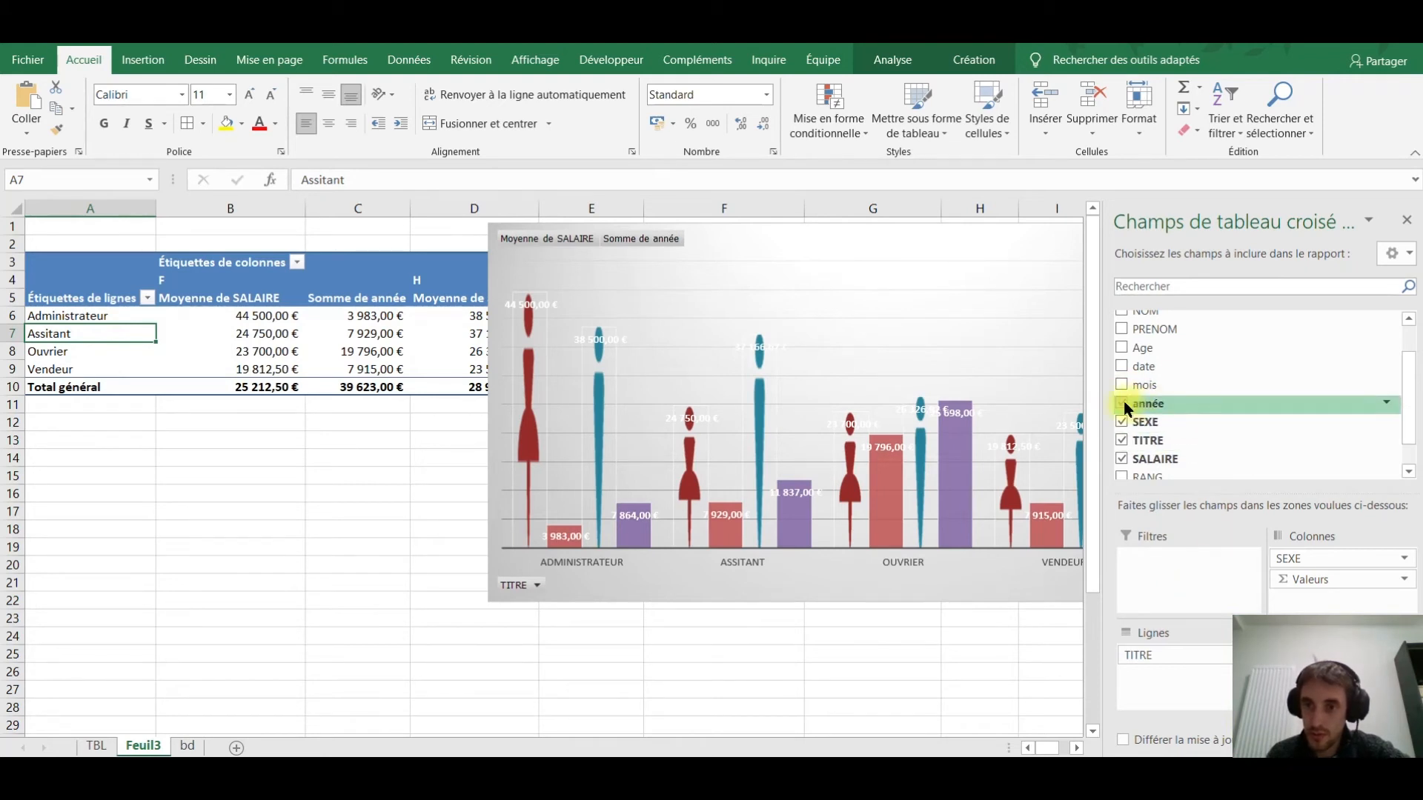
left_click(1180, 405)
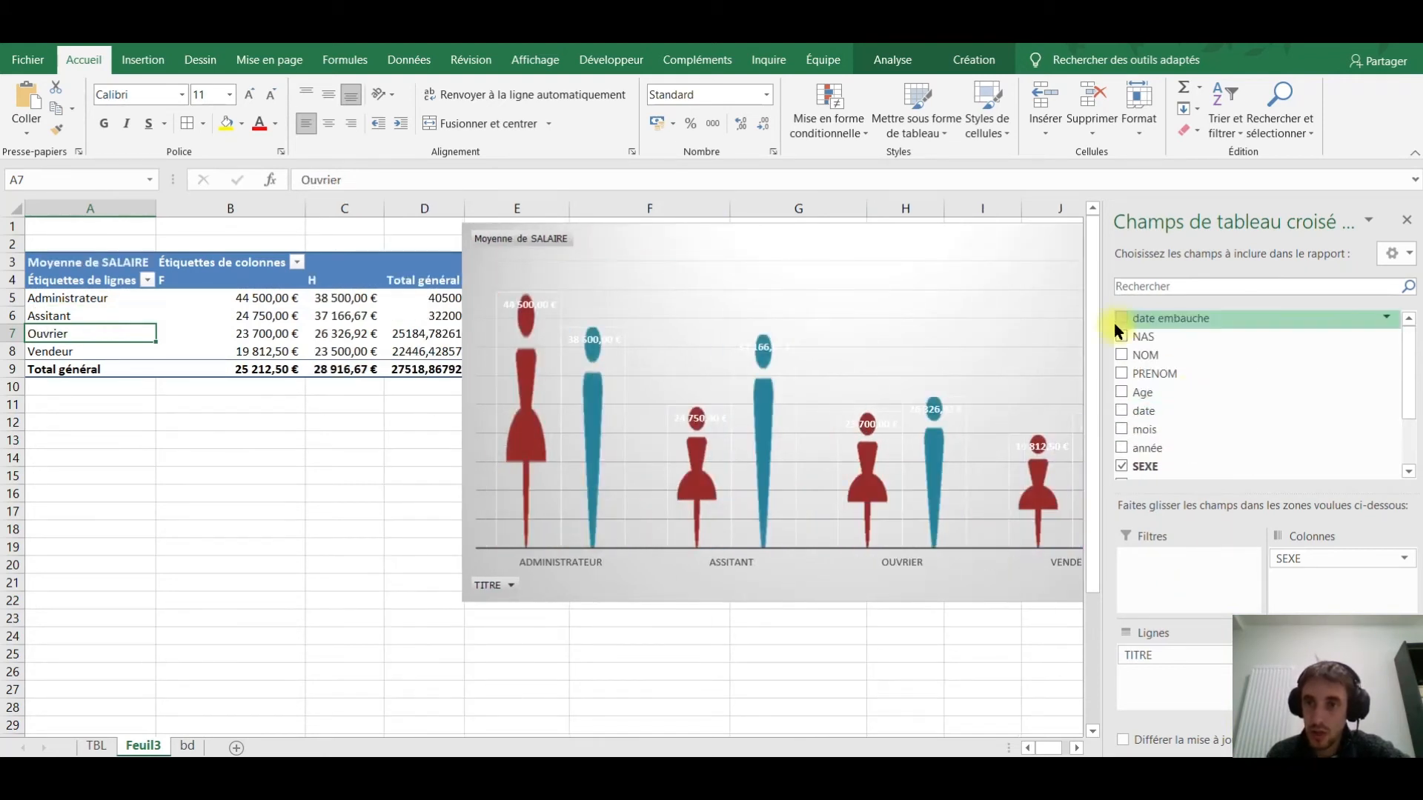
Add date embauche to the pivot table, keep only its Années level in the rows, and move TITRE to the columns.
left_click(1121, 320)
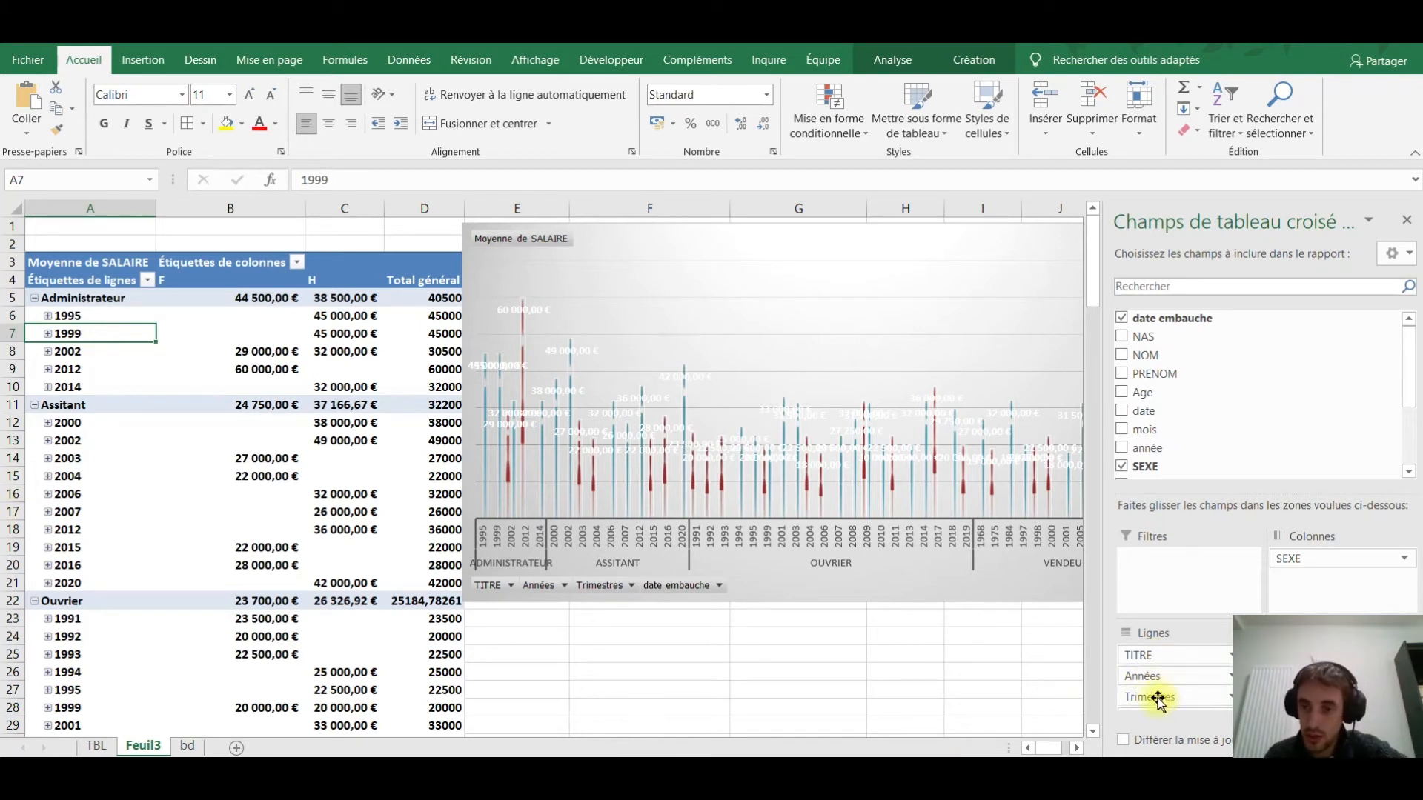
scroll(1189, 697, "down", 1)
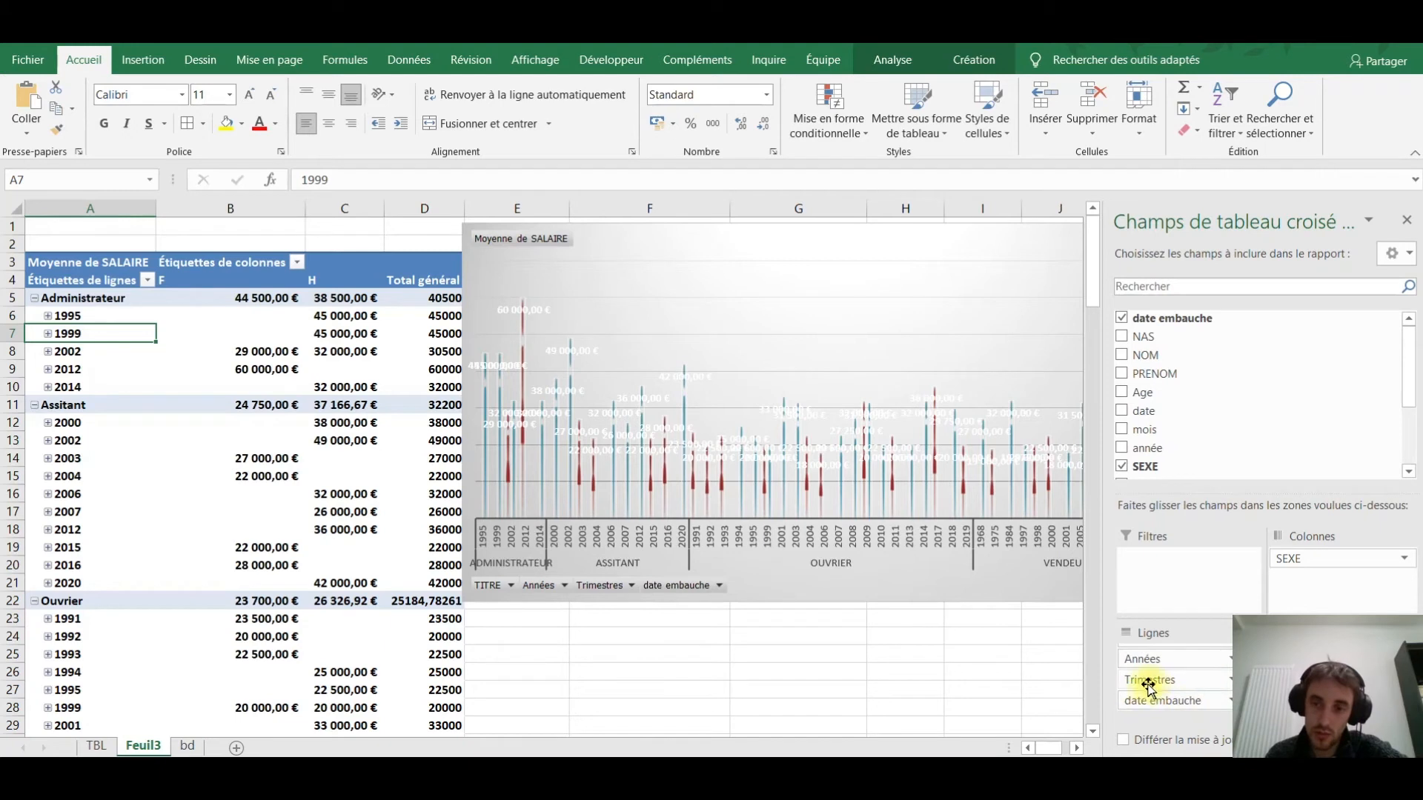
left_click_drag(1149, 682, 1223, 382)
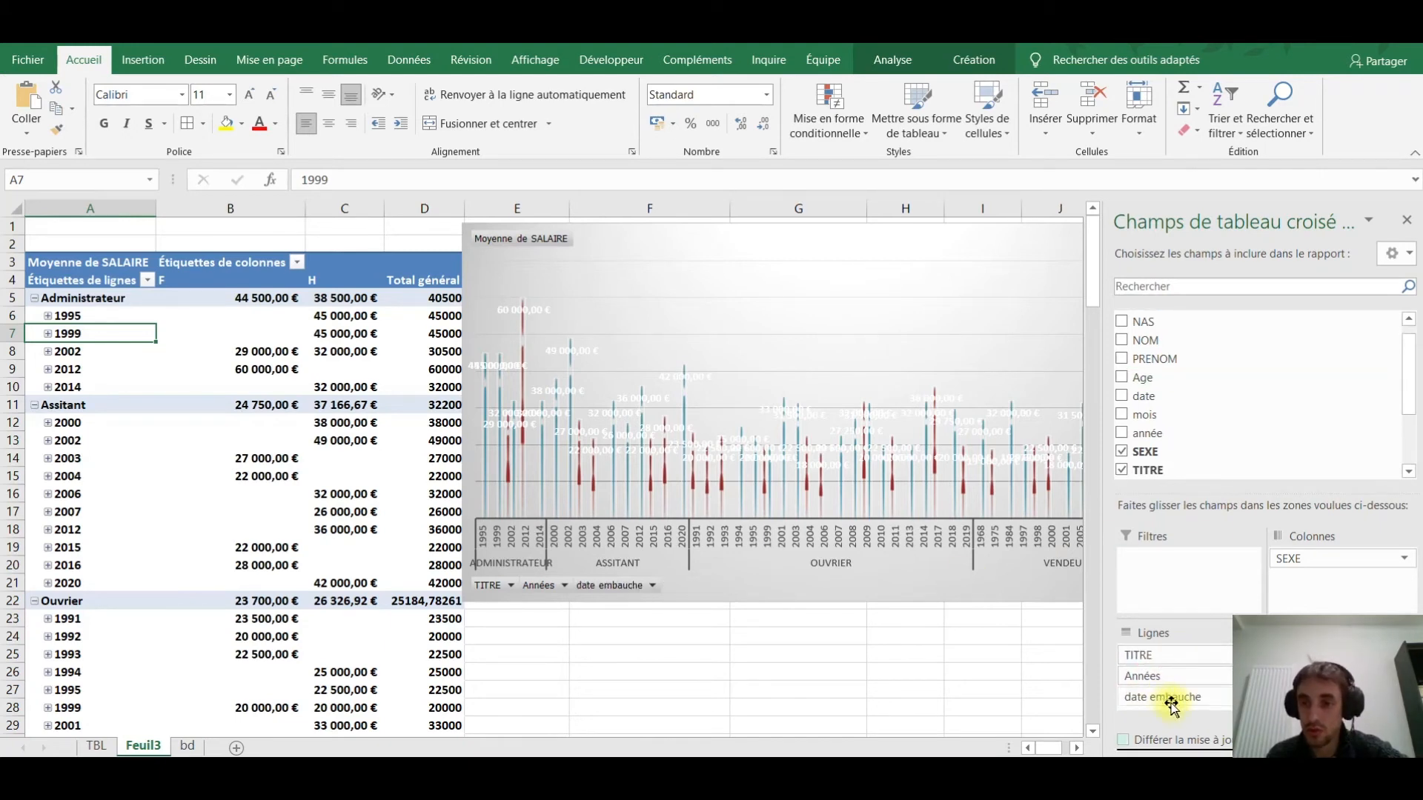
left_click_drag(1166, 699, 1193, 437)
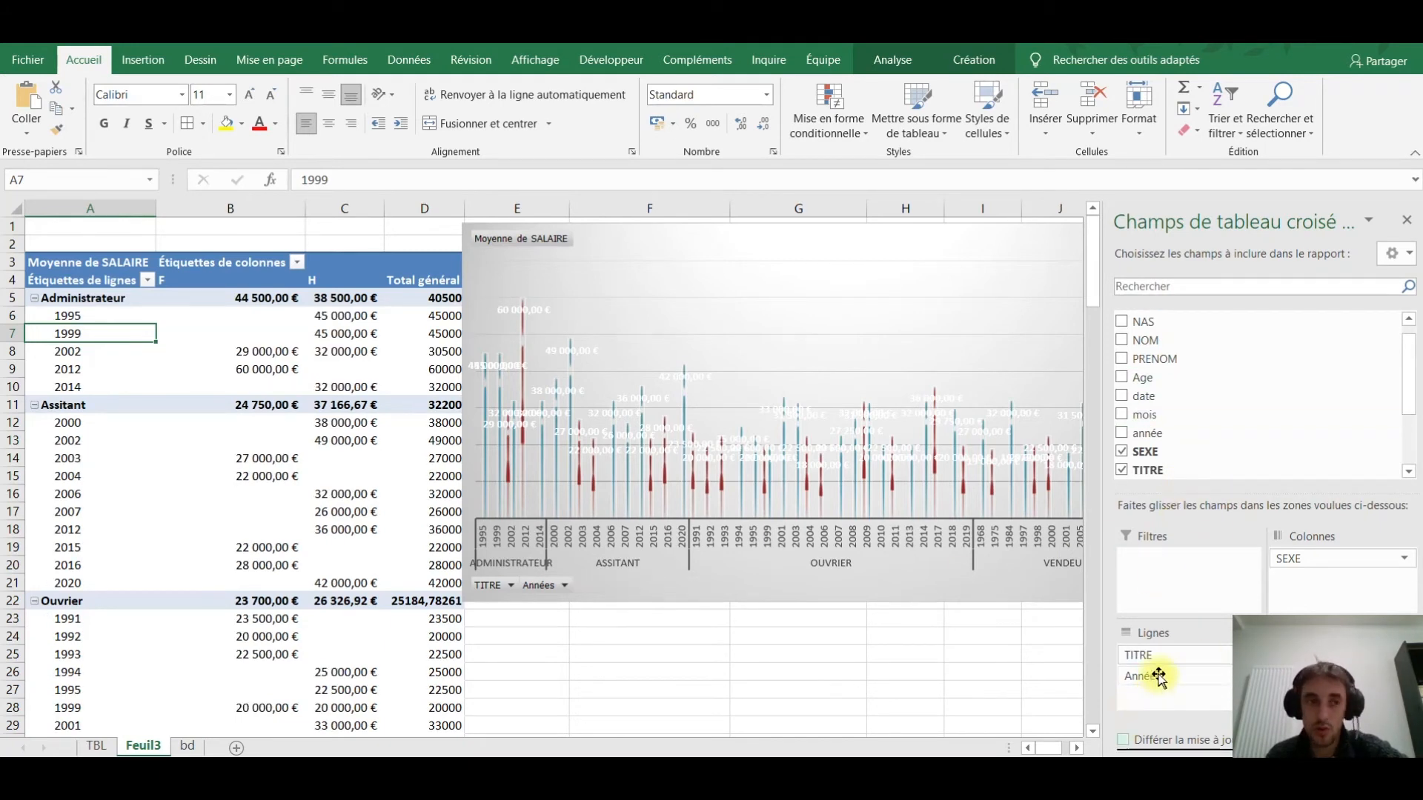
left_click_drag(1160, 656, 1334, 579)
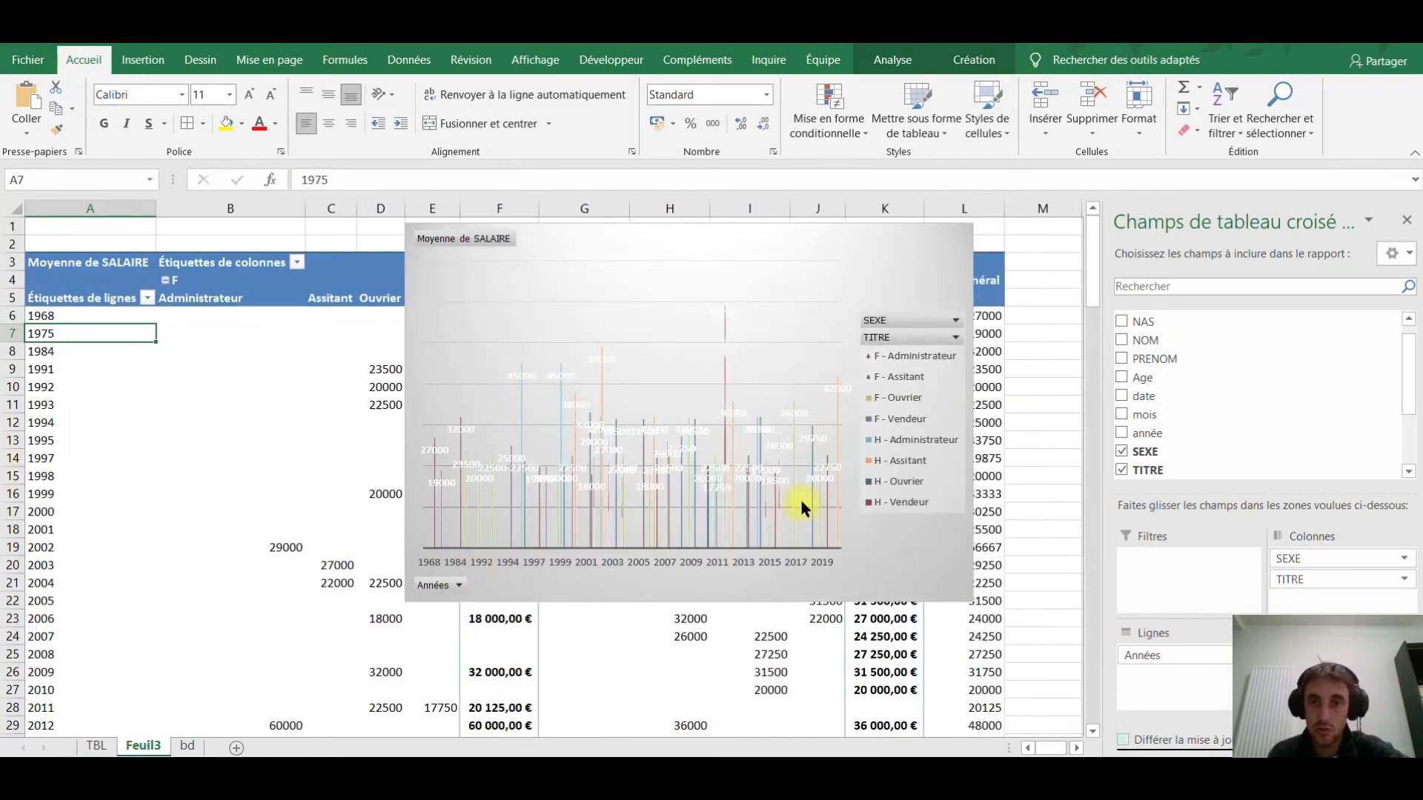
Delete the pictogram pivot chart that covers the pivot table.
left_click(850, 243)
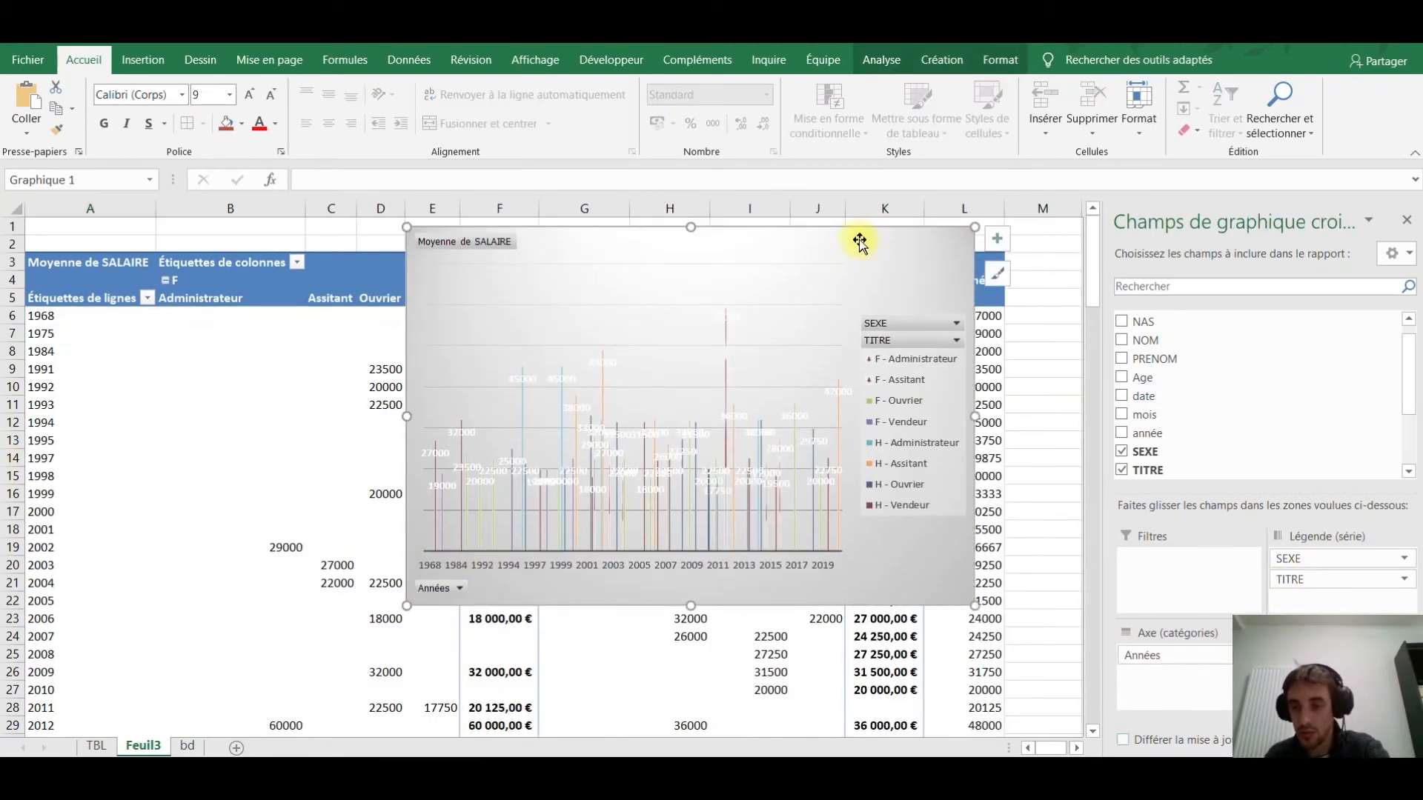
left_click_drag(845, 234, 864, 246)
key("Delete")
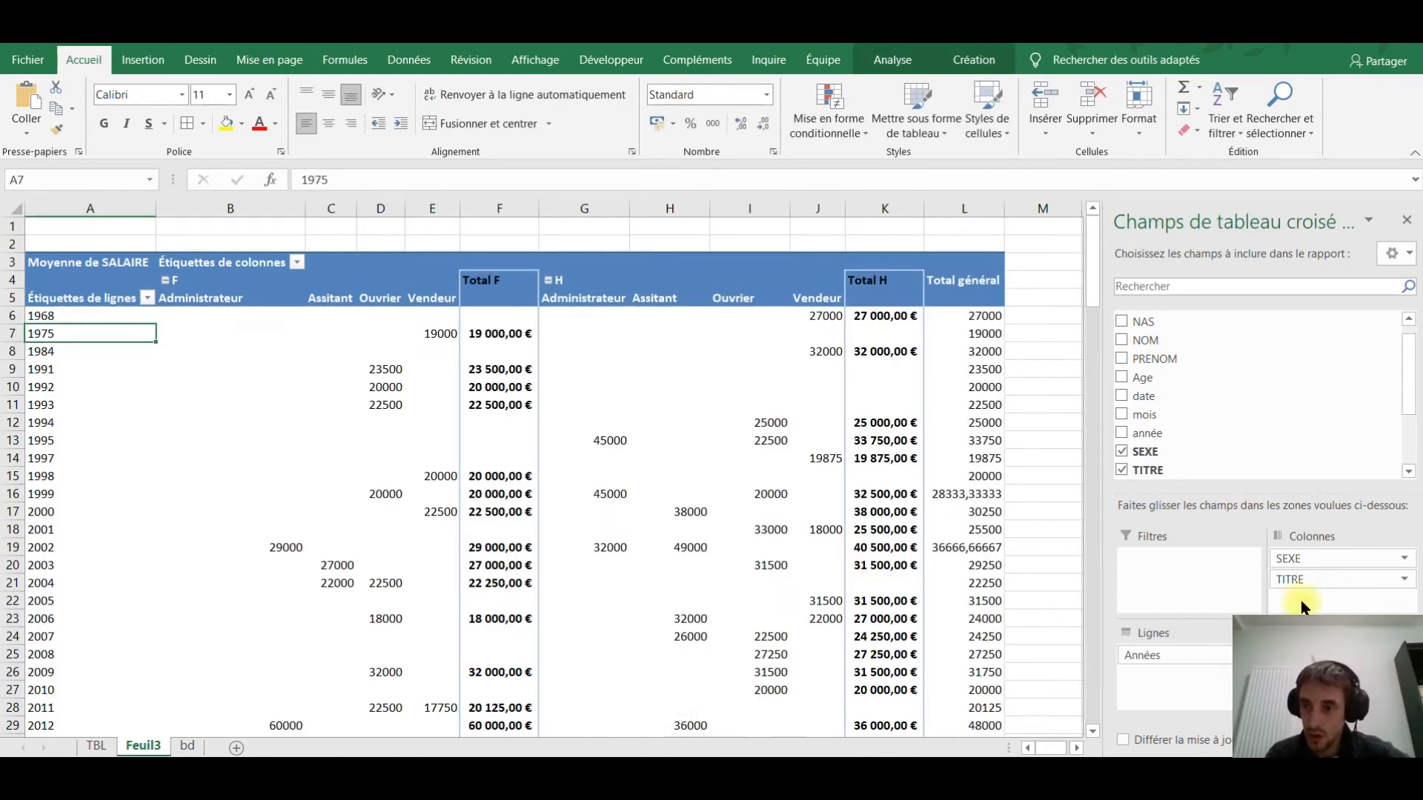
Examine the grouping options of the year row labels without changing them.
left_click(1218, 657)
left_click(38, 333)
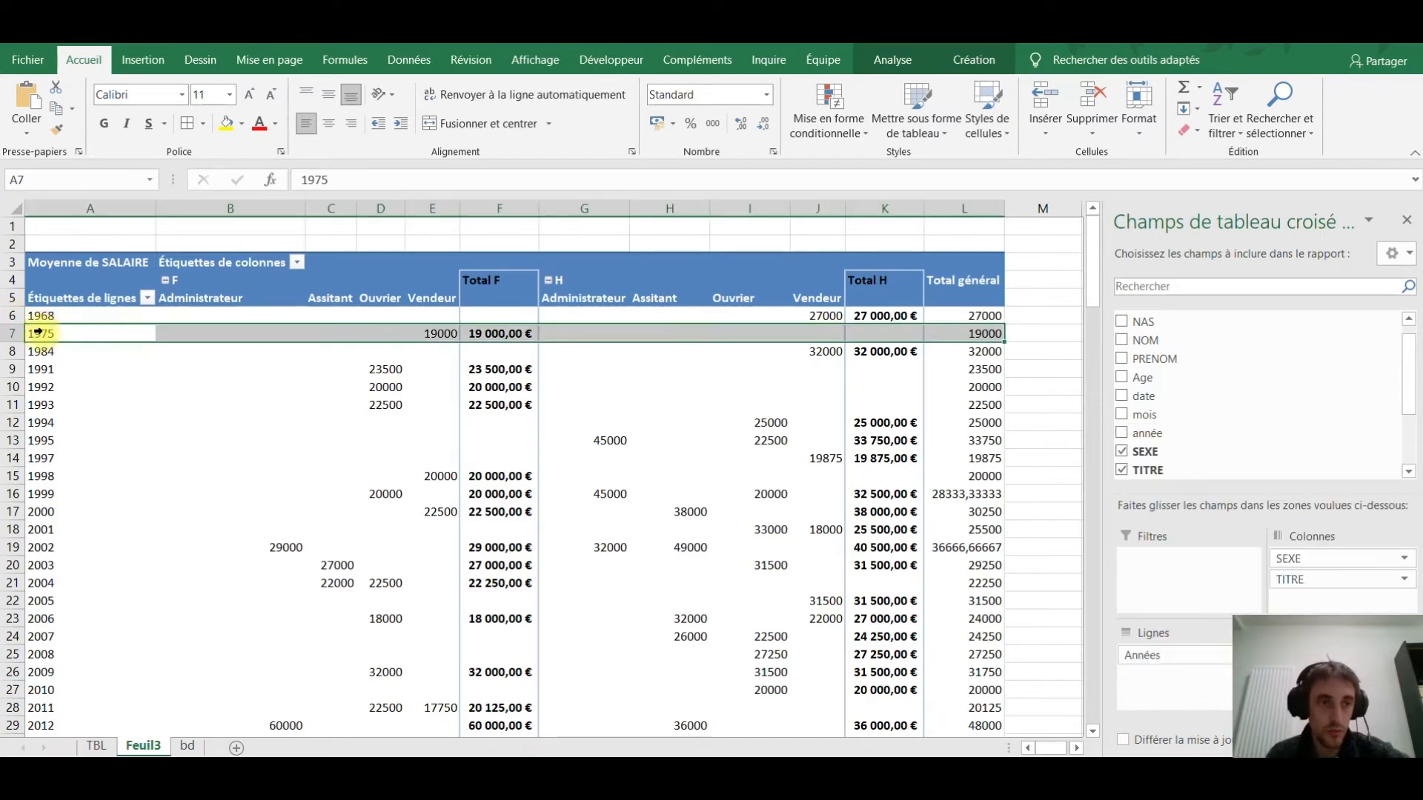
right_click(43, 337)
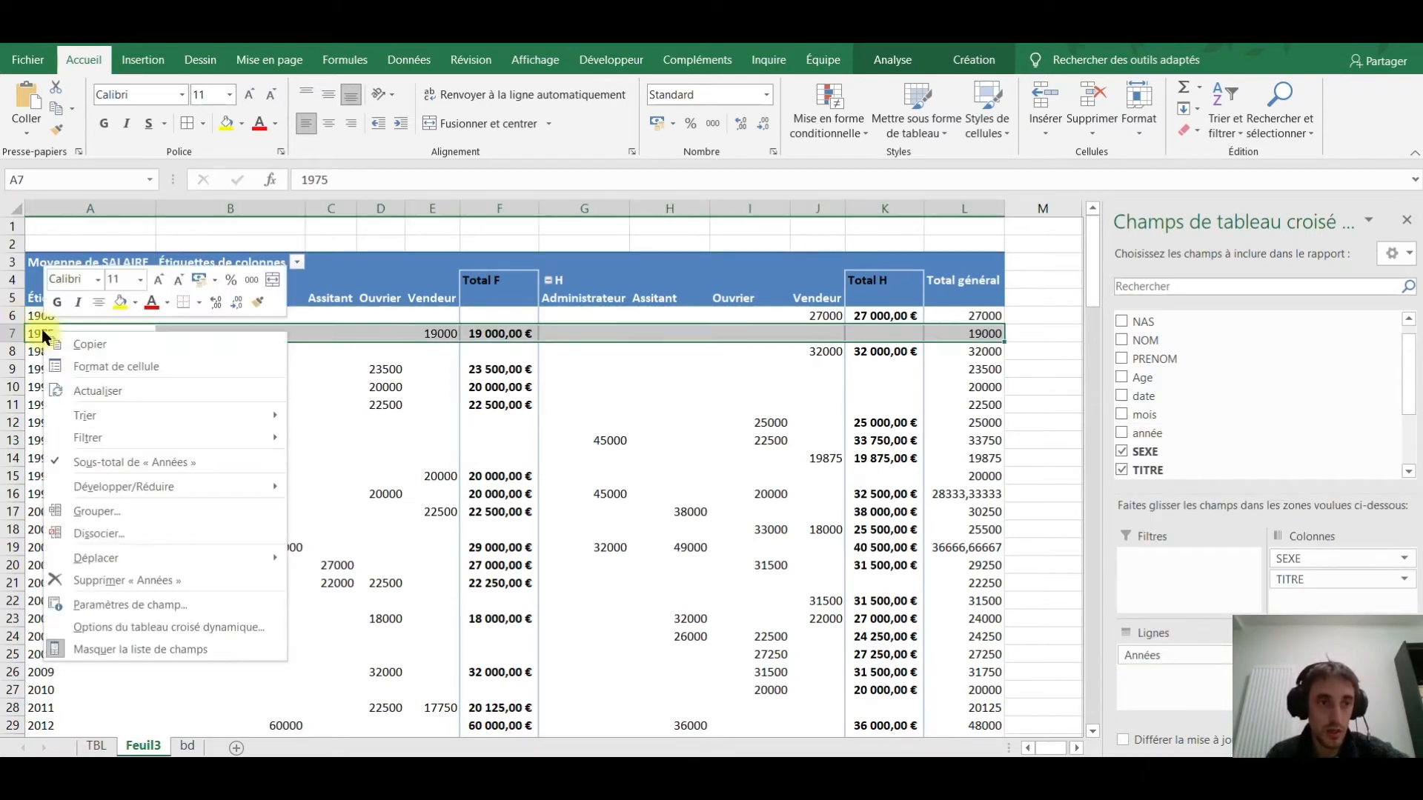
left_click(91, 511)
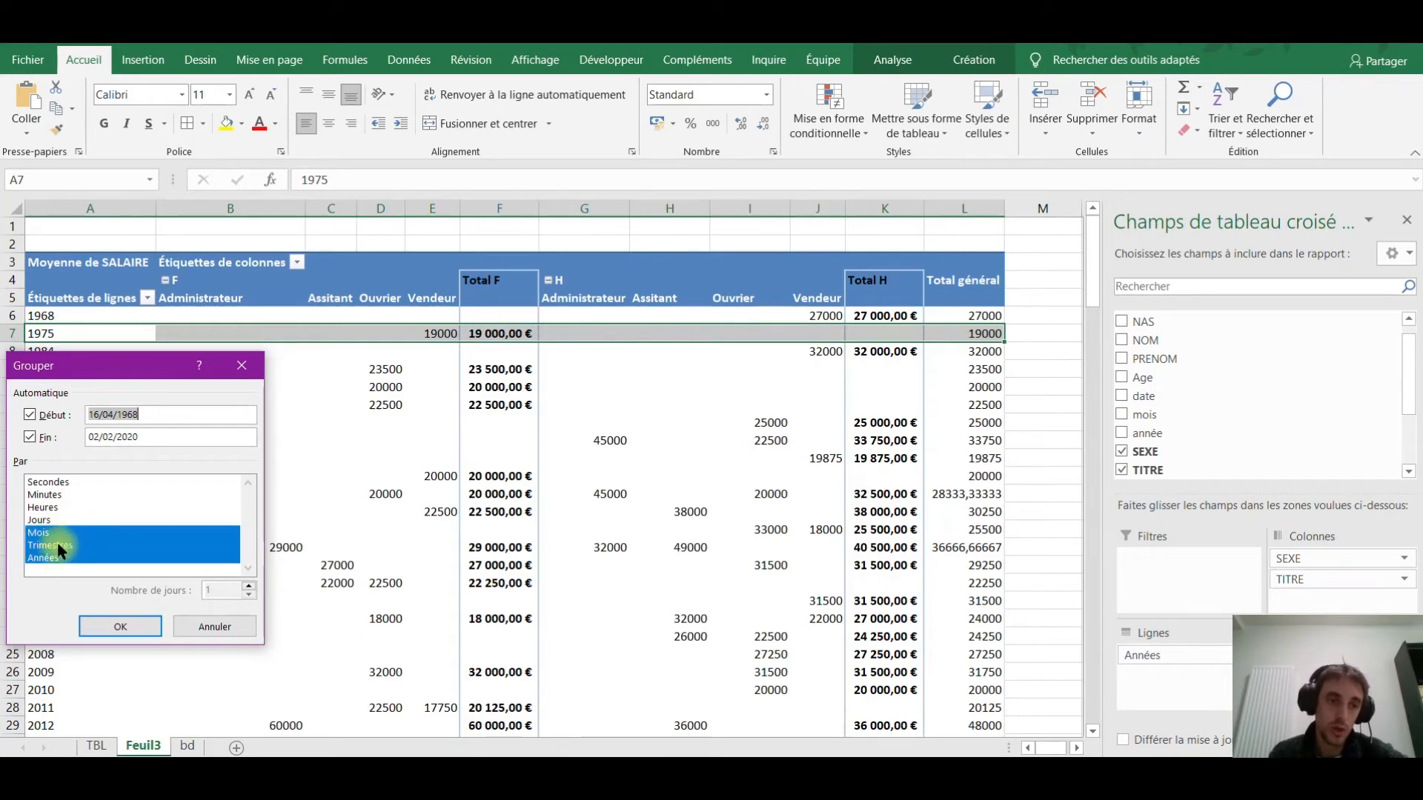
left_click(243, 363)
left_click_drag(60, 511, 69, 528)
left_click(42, 513)
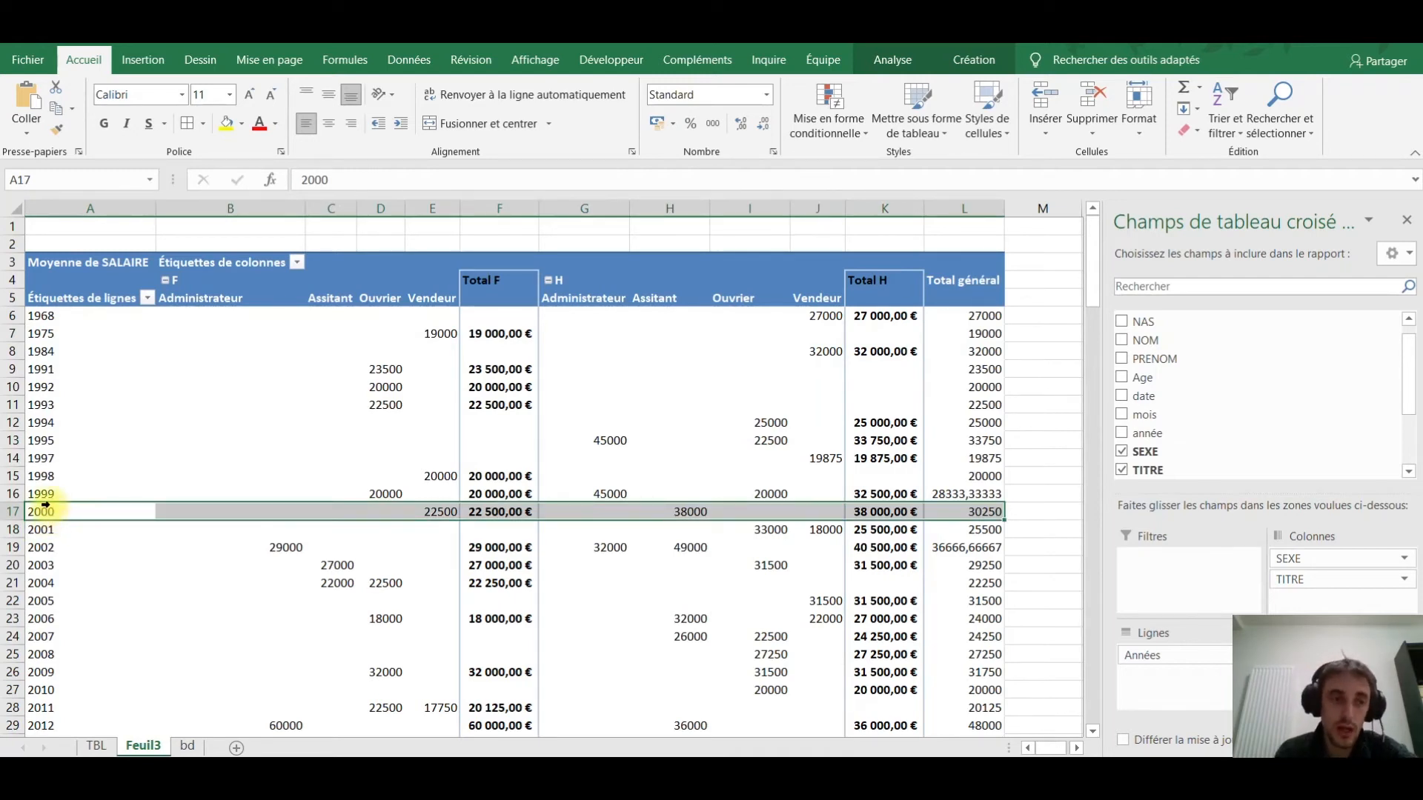
left_click(41, 440)
left_click(42, 386)
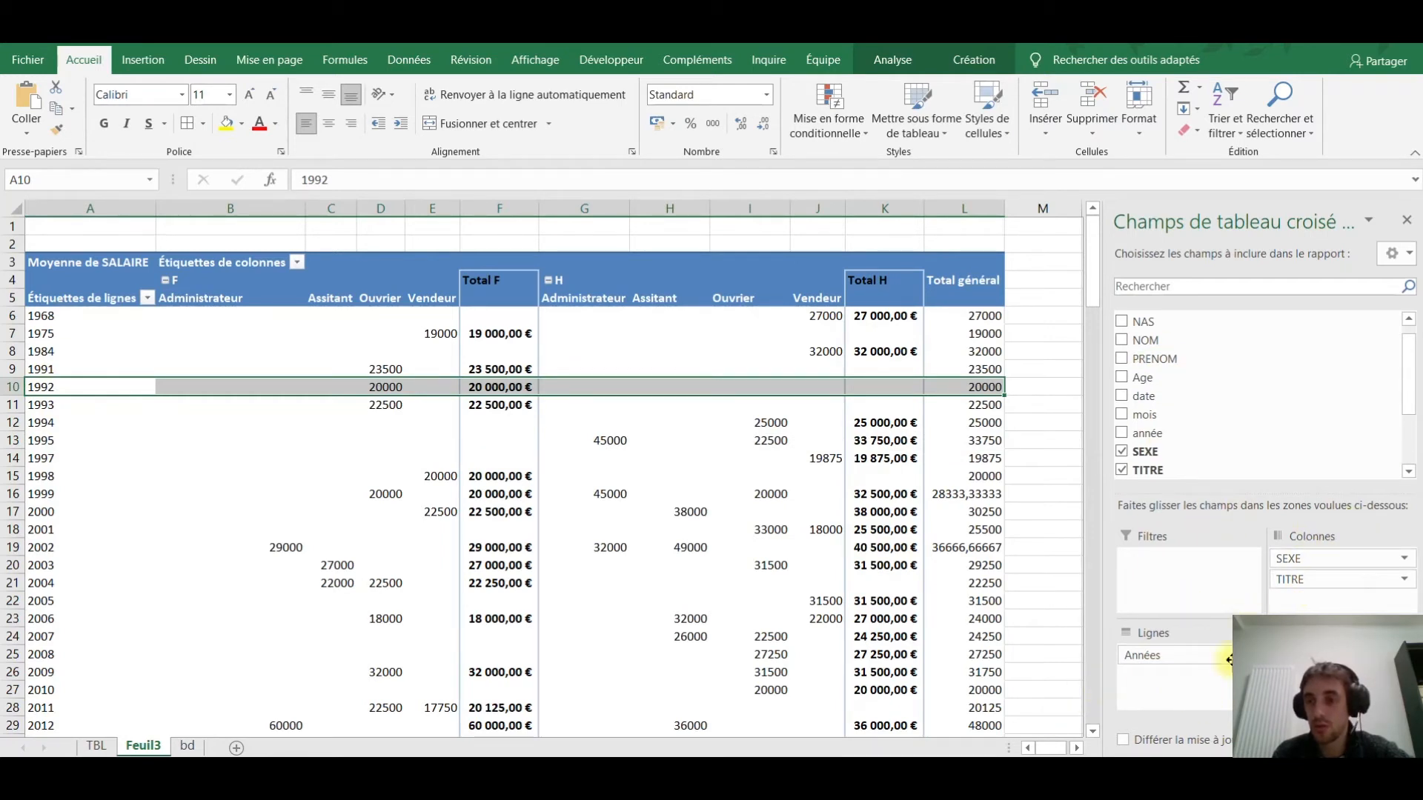
Ungroup the year row labels into individual hire dates and remove TITRE and SEXE from the pivot table's columns.
left_click(42, 421)
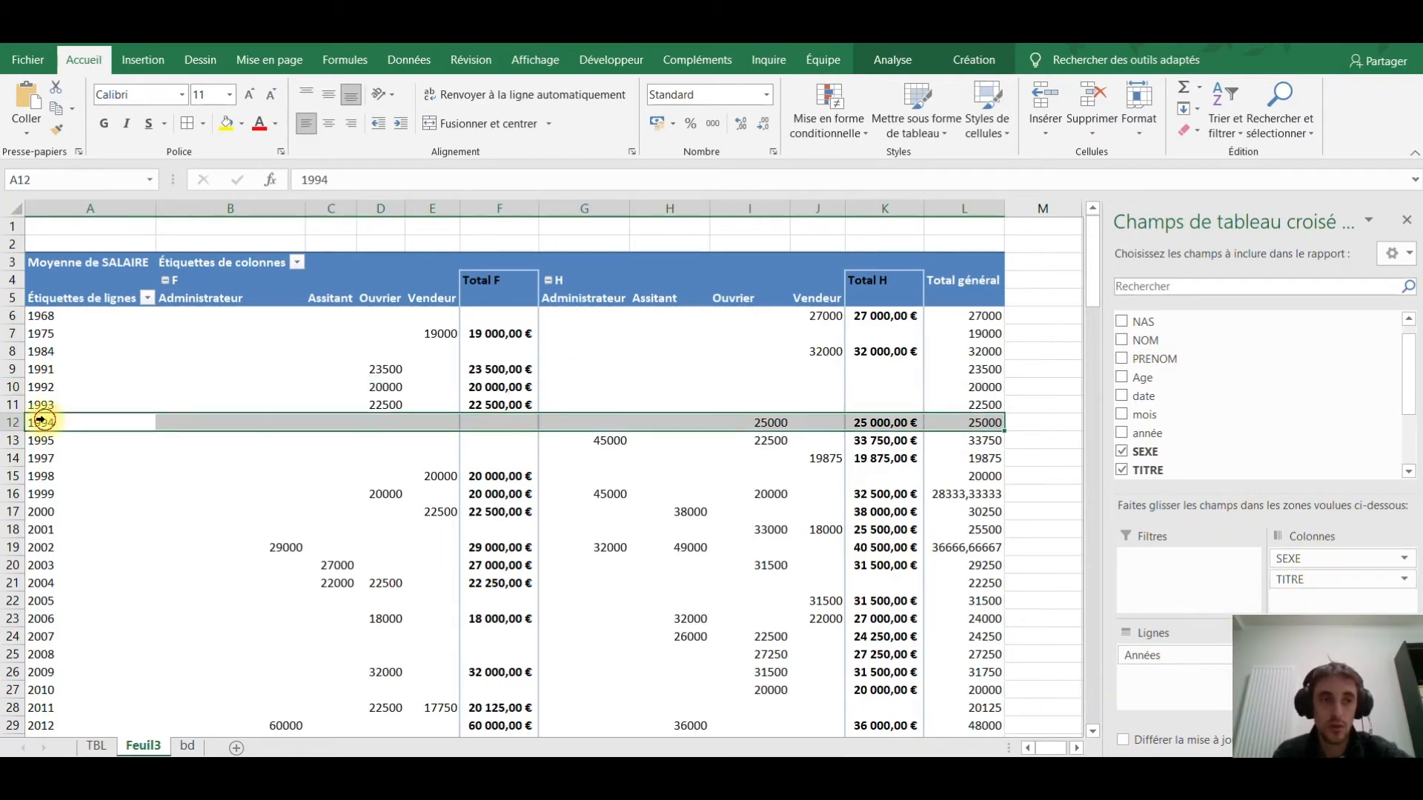
right_click(42, 421)
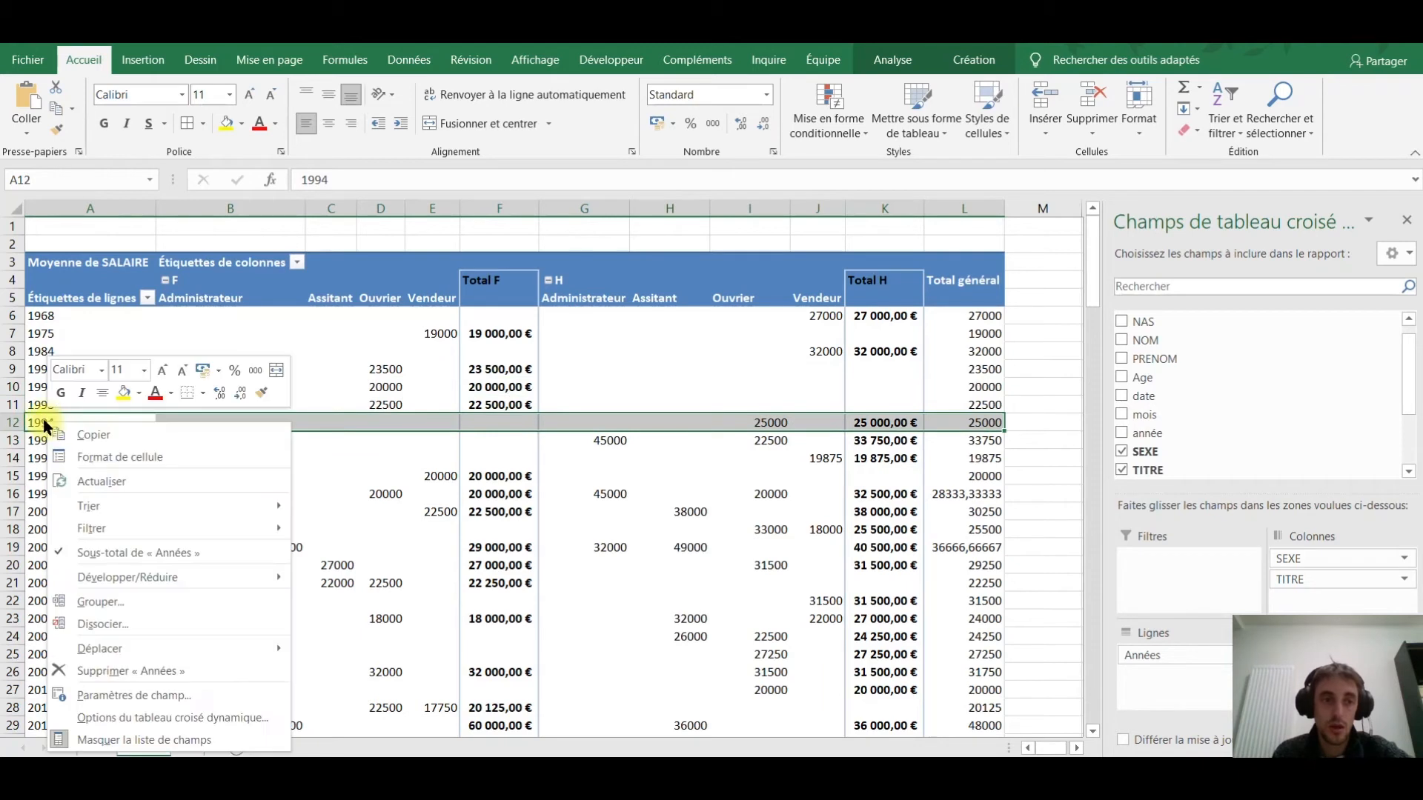
left_click(122, 616)
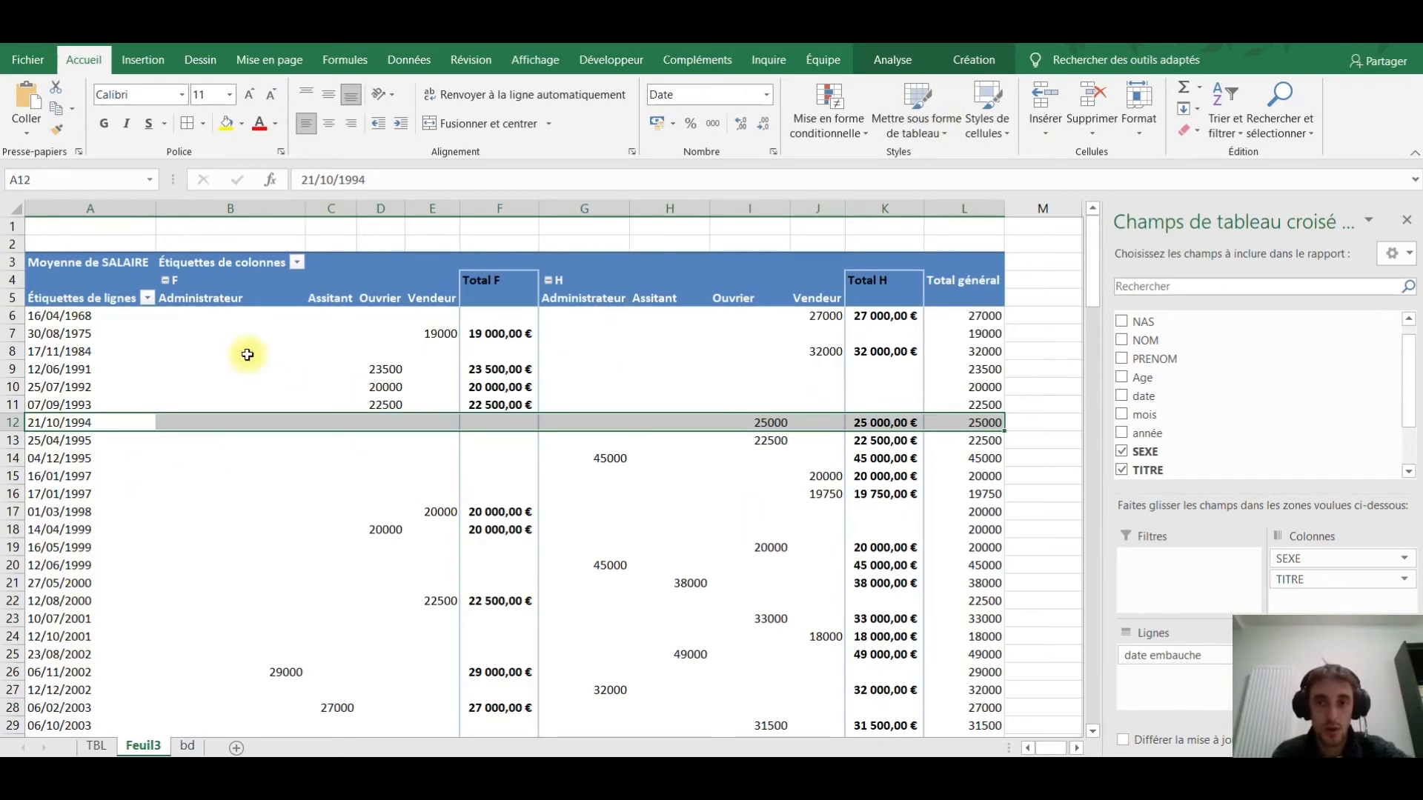
left_click_drag(1303, 582, 1280, 510)
left_click_drag(1300, 564, 1290, 511)
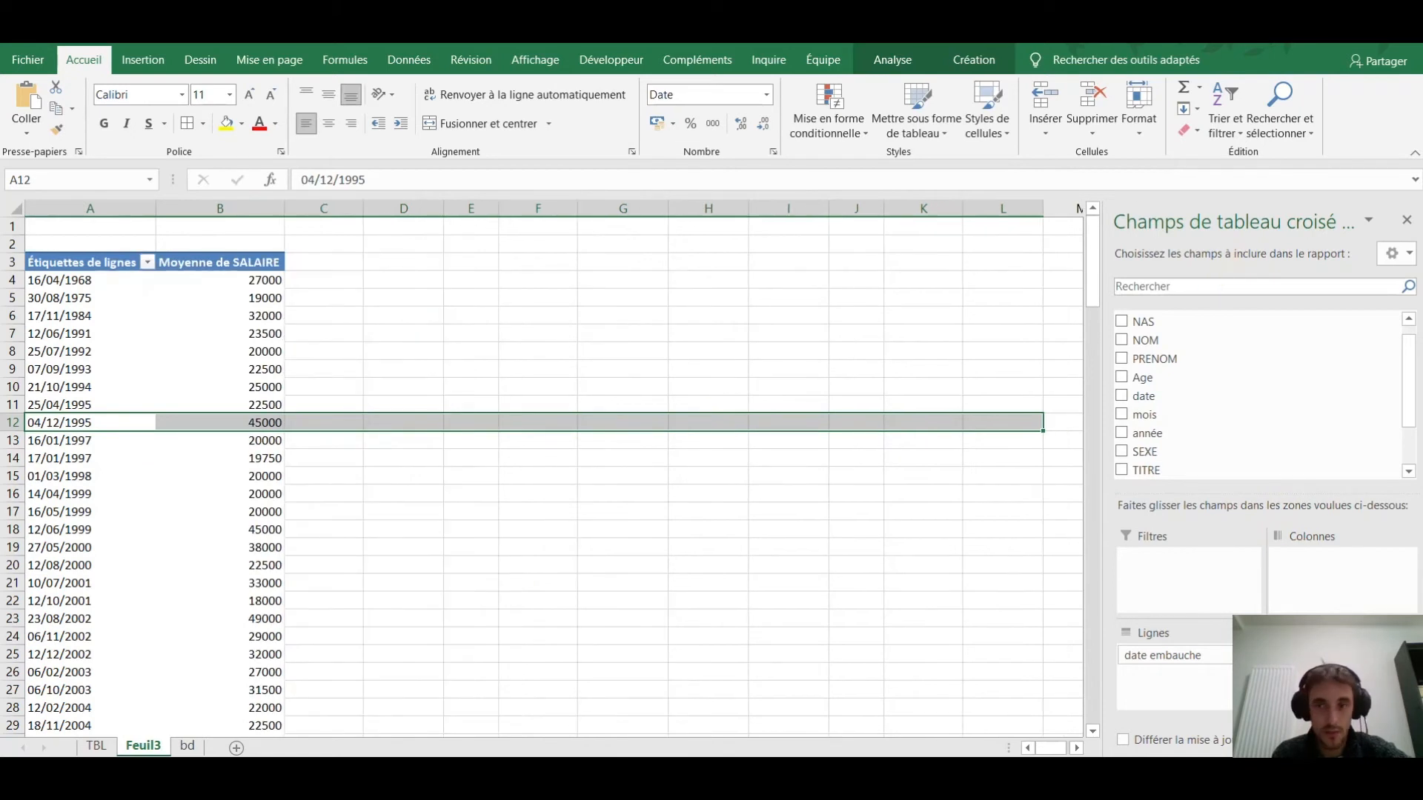
Insert a line pivot chart from the pivot table and enlarge it to about 12.15 cm by 19.33 cm beside the table.
left_click(118, 371)
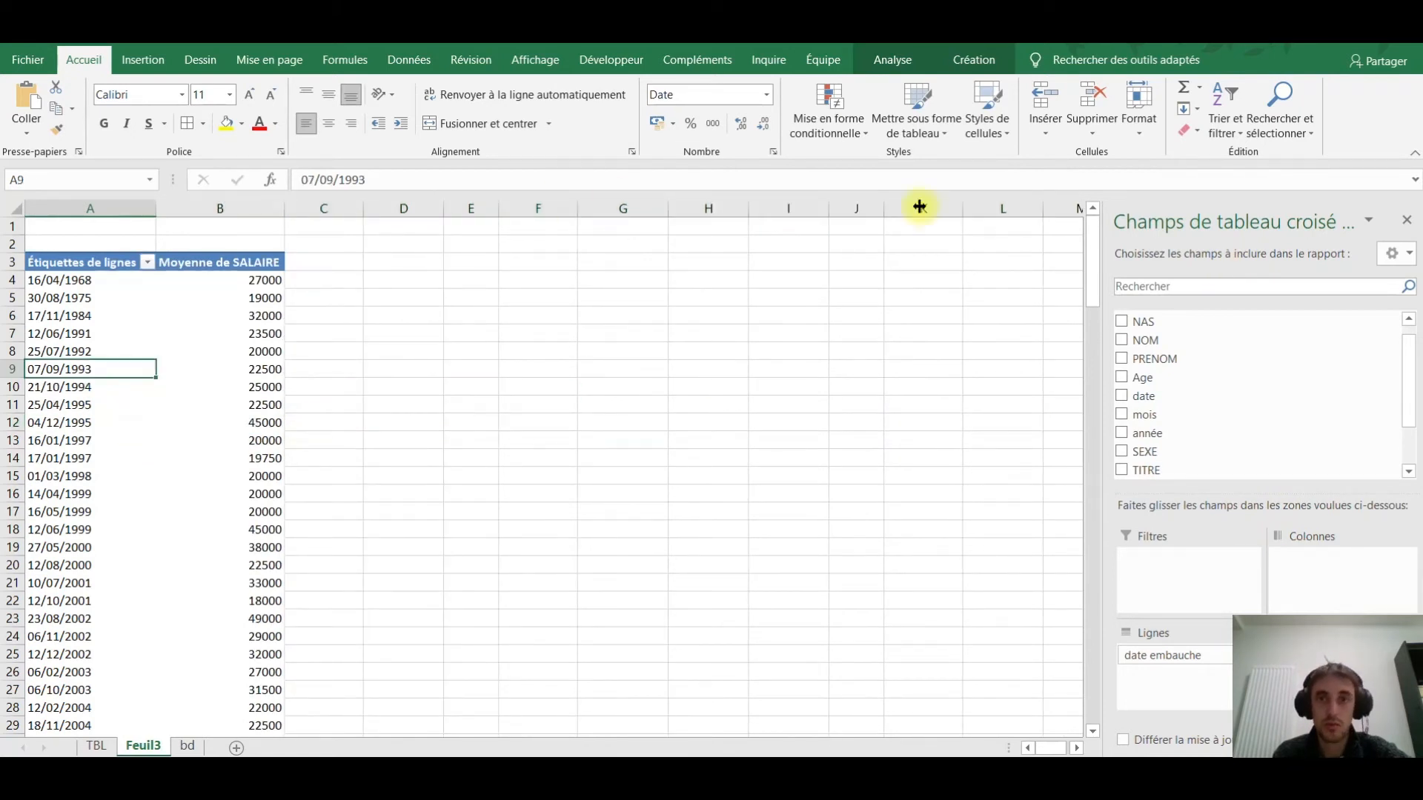
left_click(889, 59)
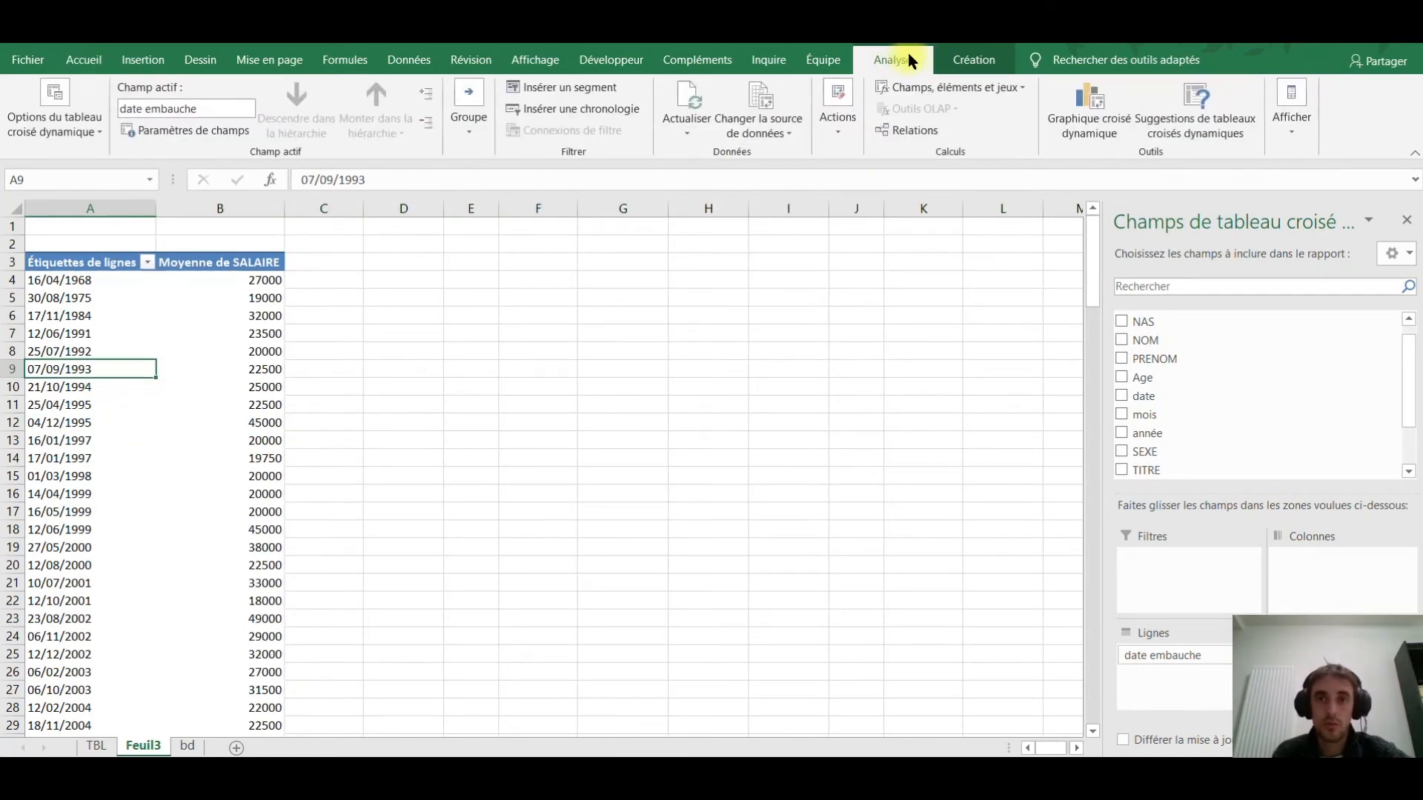
left_click(960, 59)
left_click(897, 60)
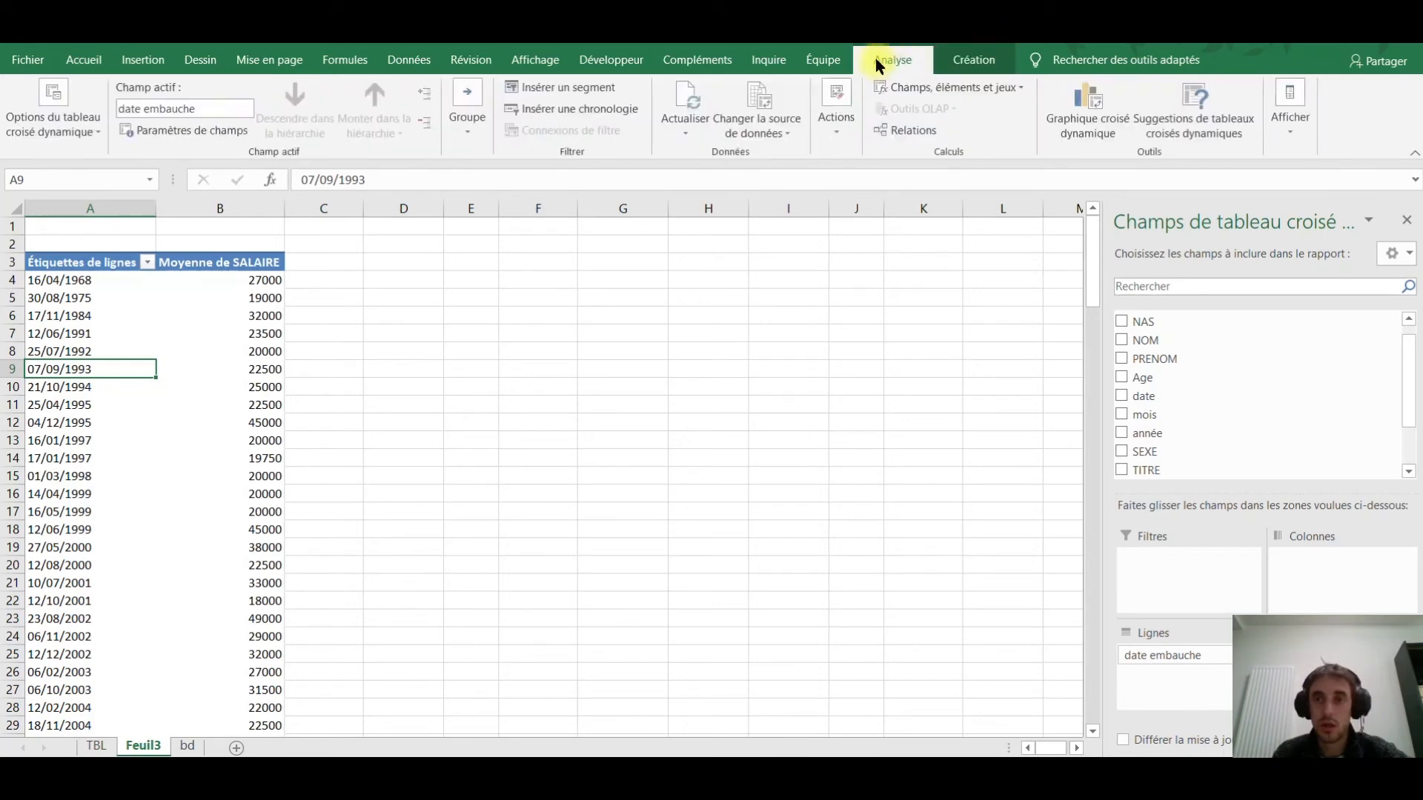
left_click(1064, 95)
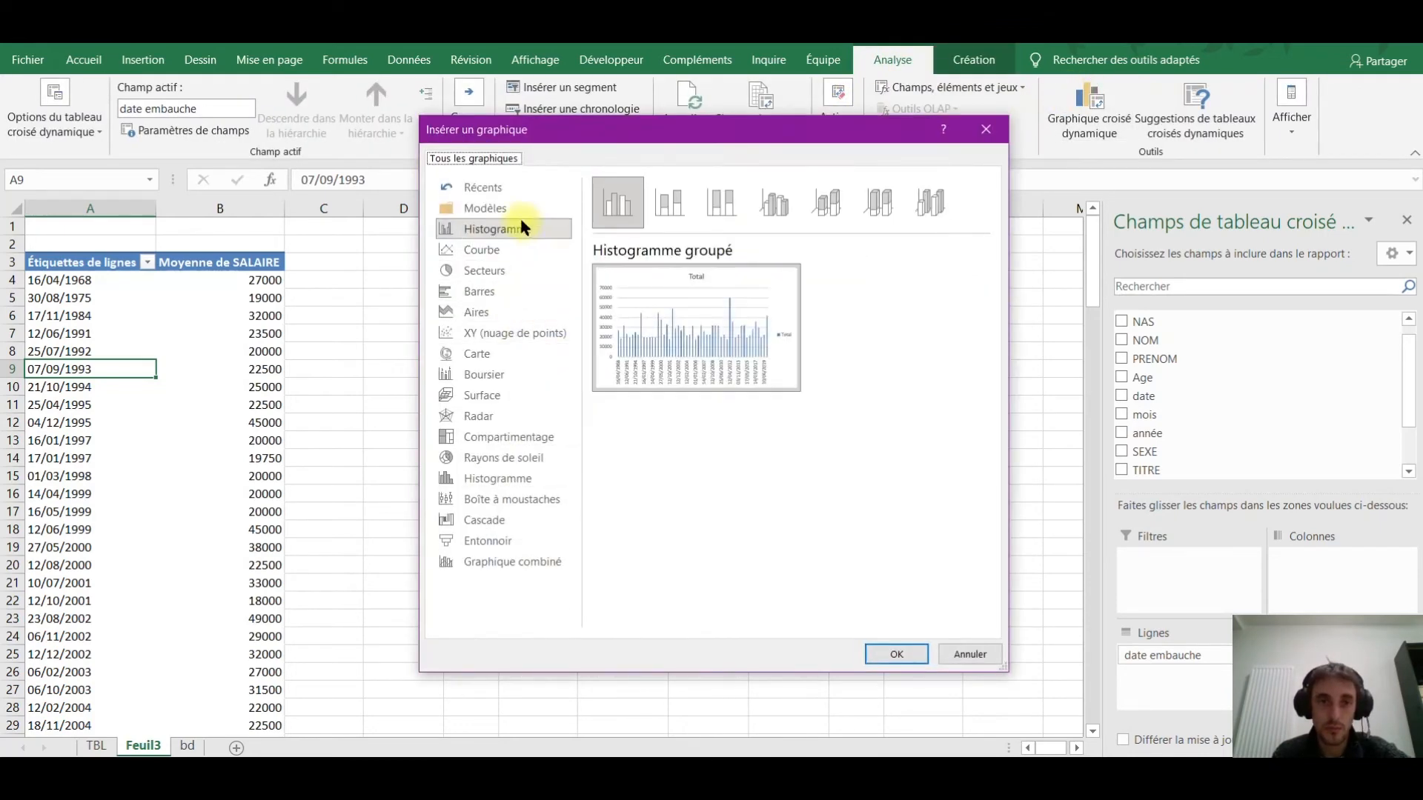
left_click(485, 248)
left_click(884, 651)
left_click_drag(778, 345, 984, 254)
left_click_drag(332, 612, 305, 680)
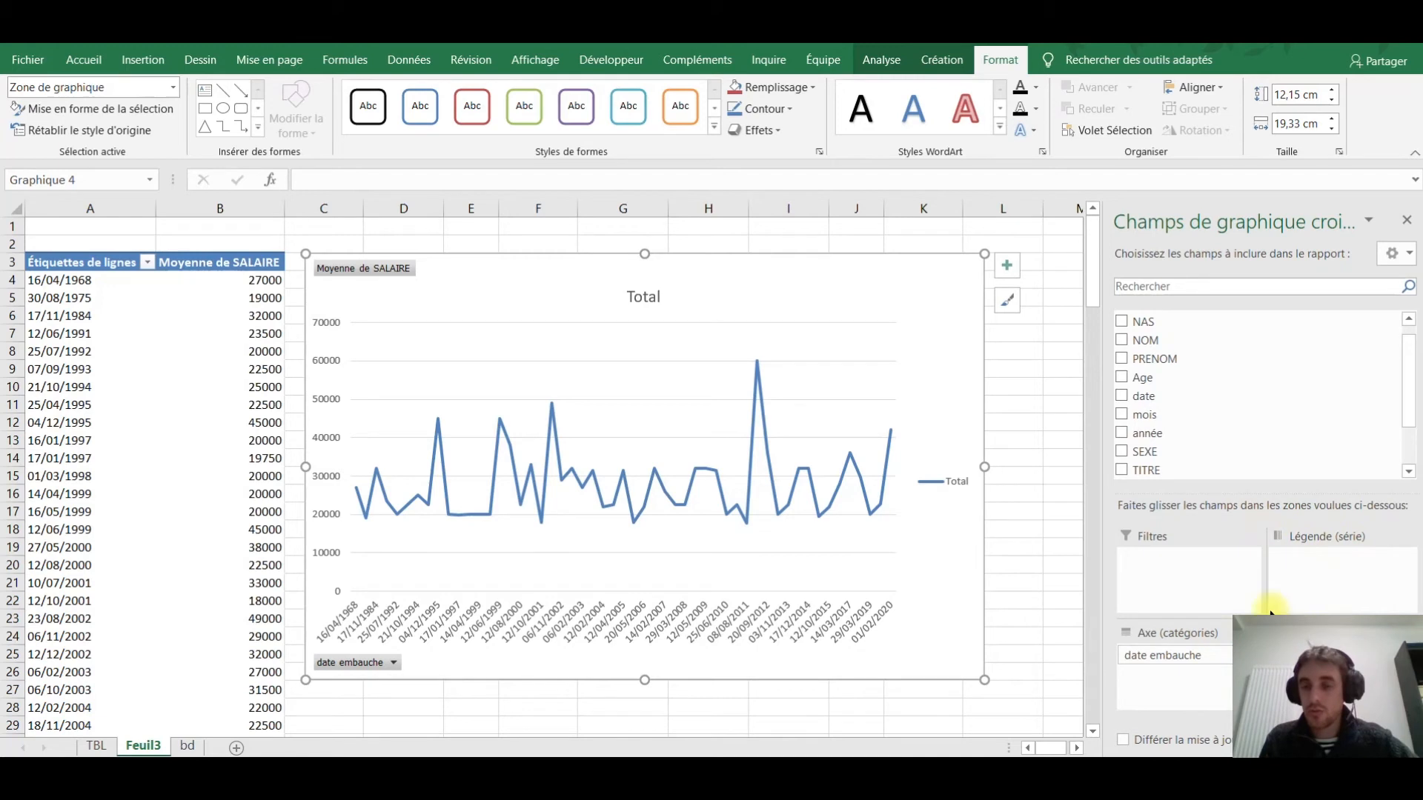
Remove date embauche and all value fields from the pivot chart, and place année on its category axis.
left_click_drag(1145, 652, 1258, 423)
left_click(1137, 434)
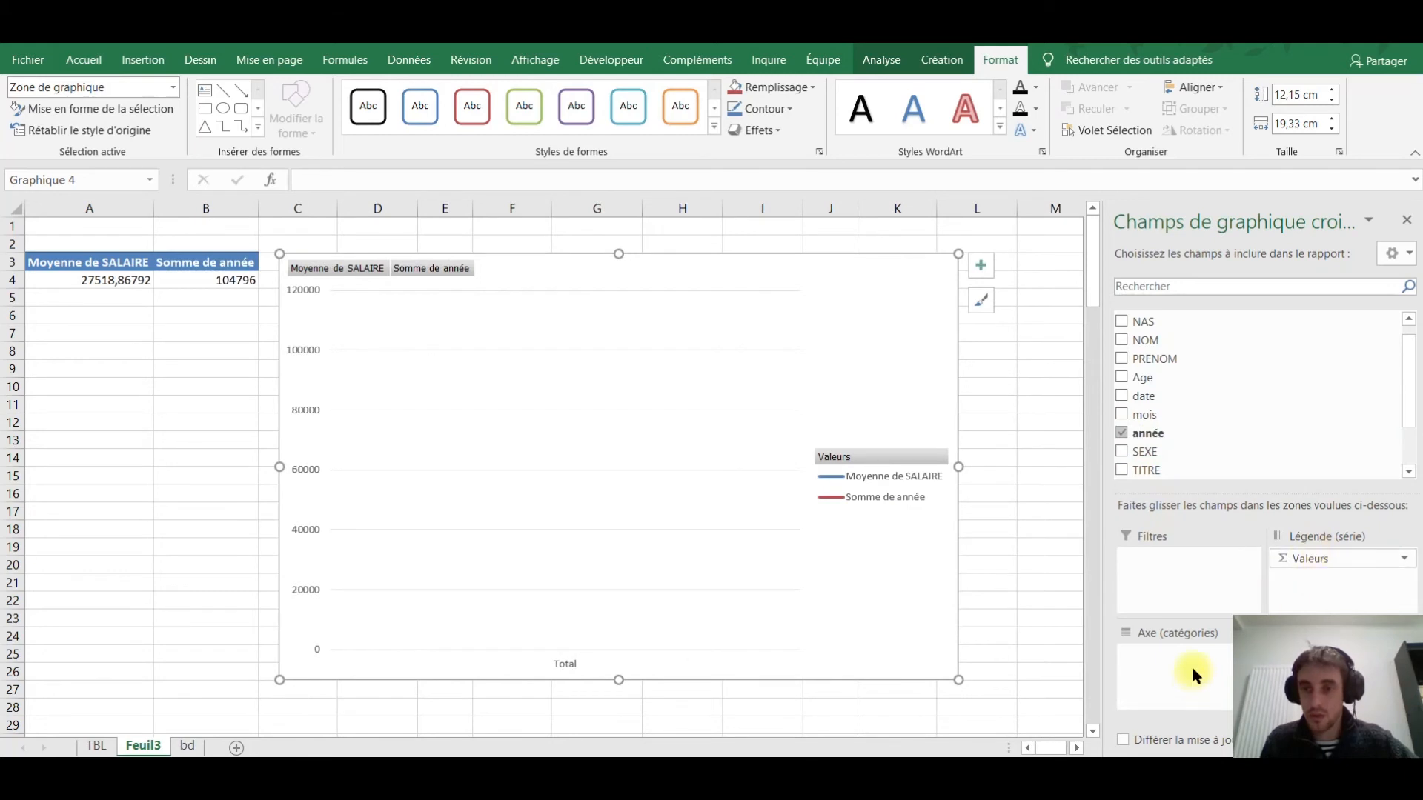
left_click_drag(1345, 559, 1302, 572)
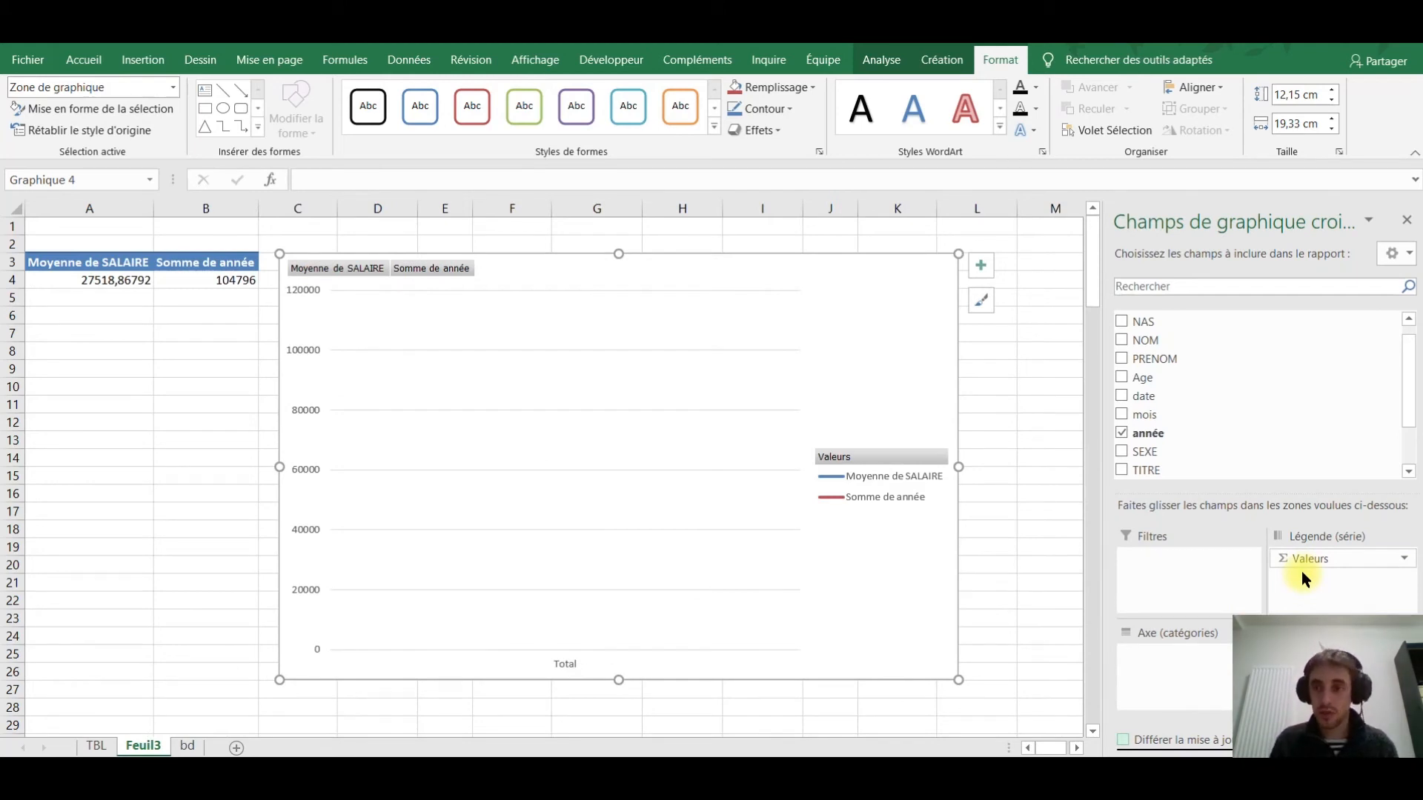
left_click_drag(1276, 447, 1169, 656)
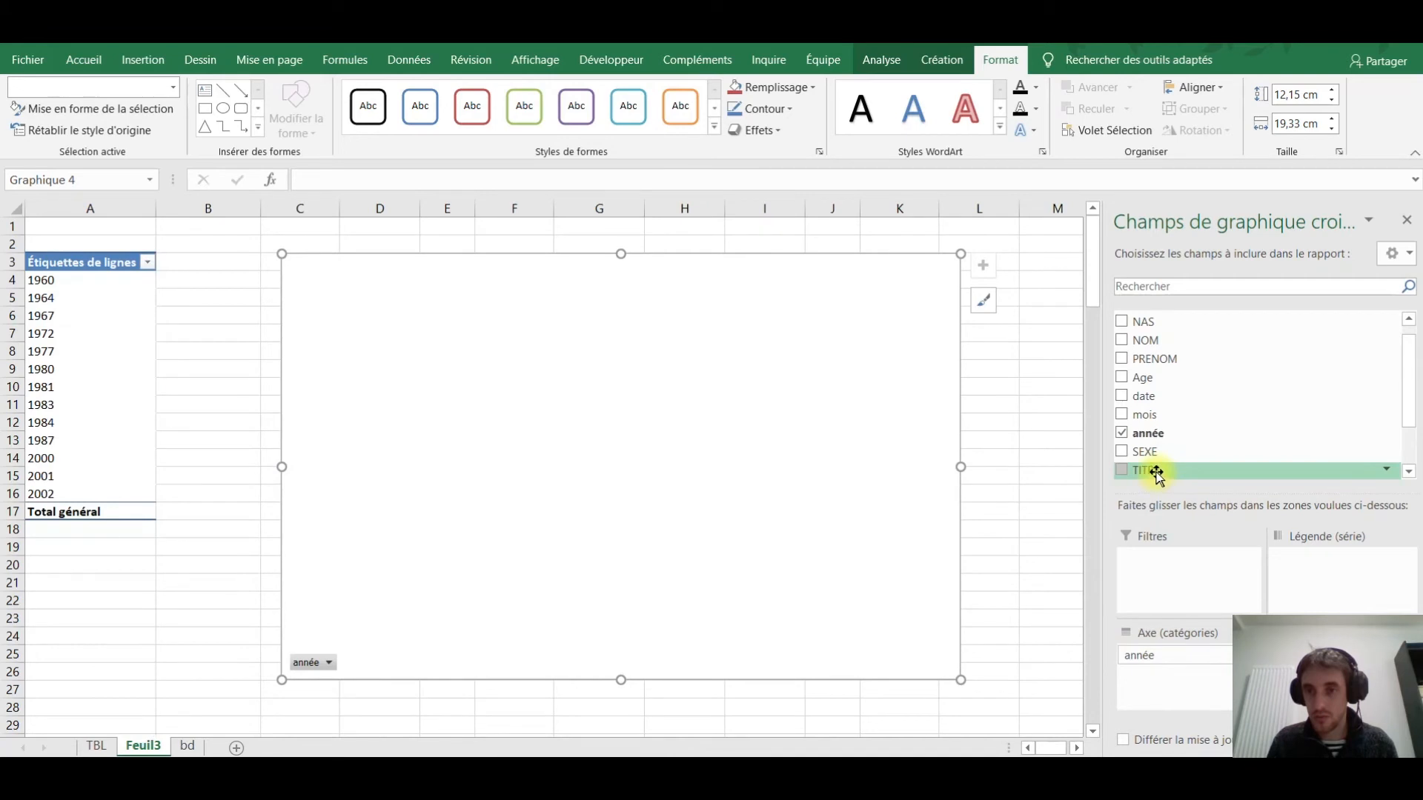
Add SALAIRE to the pivot chart's values and summarise it by average (Moyenne).
scroll(1175, 452, "down", 1)
mouse_move(1152, 425)
left_mouse_down()
mouse_move(1227, 479)
mouse_move(1327, 656)
left_mouse_up()
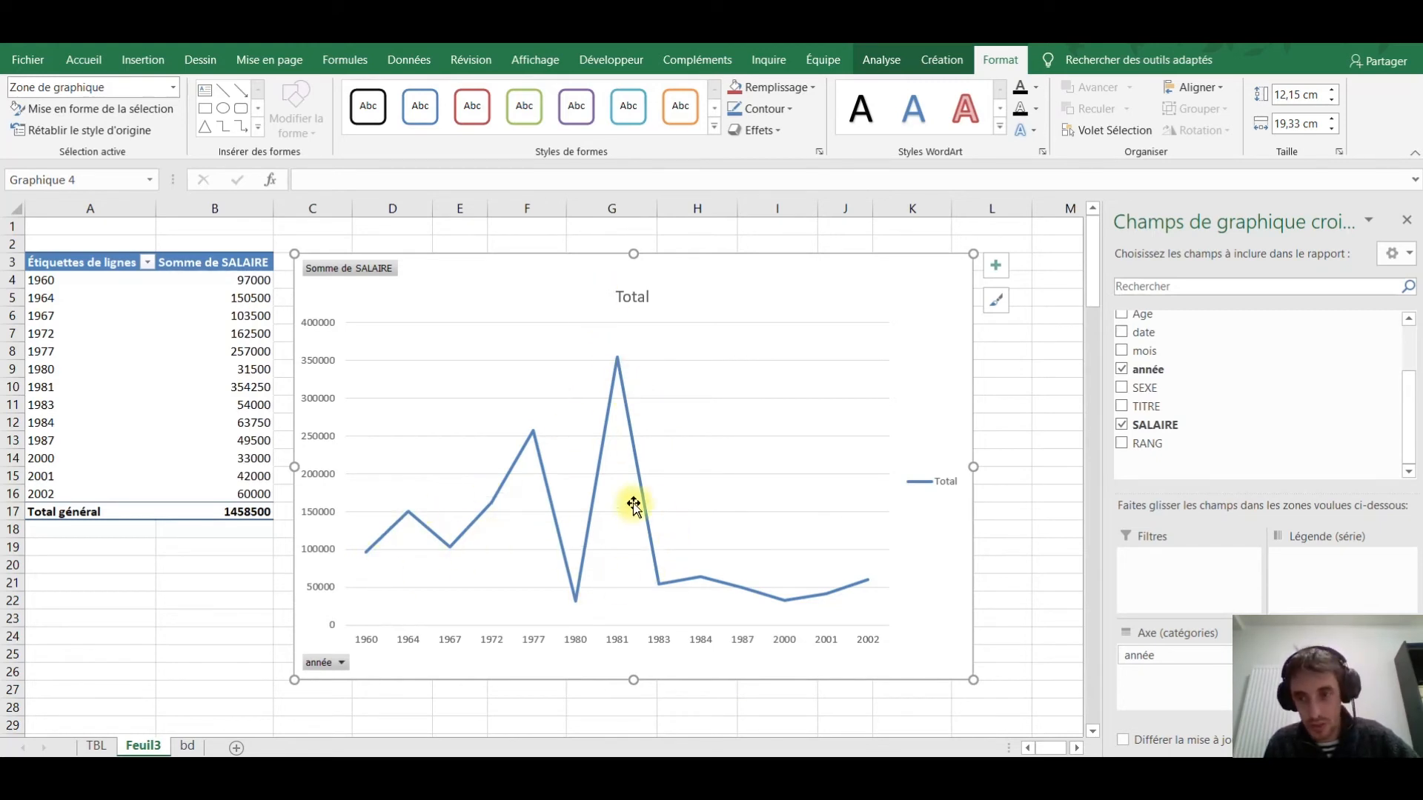
left_click(1334, 655)
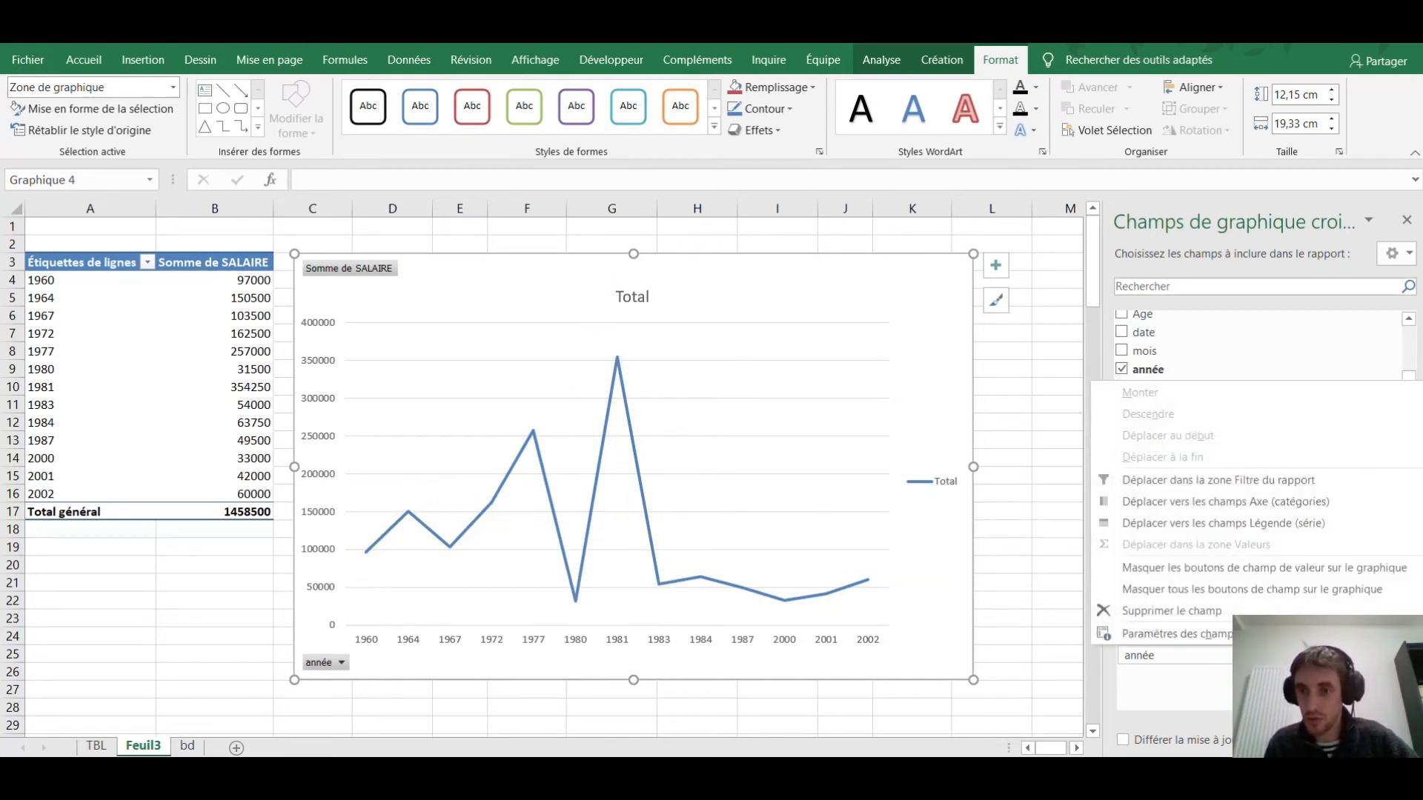
left_click(1209, 635)
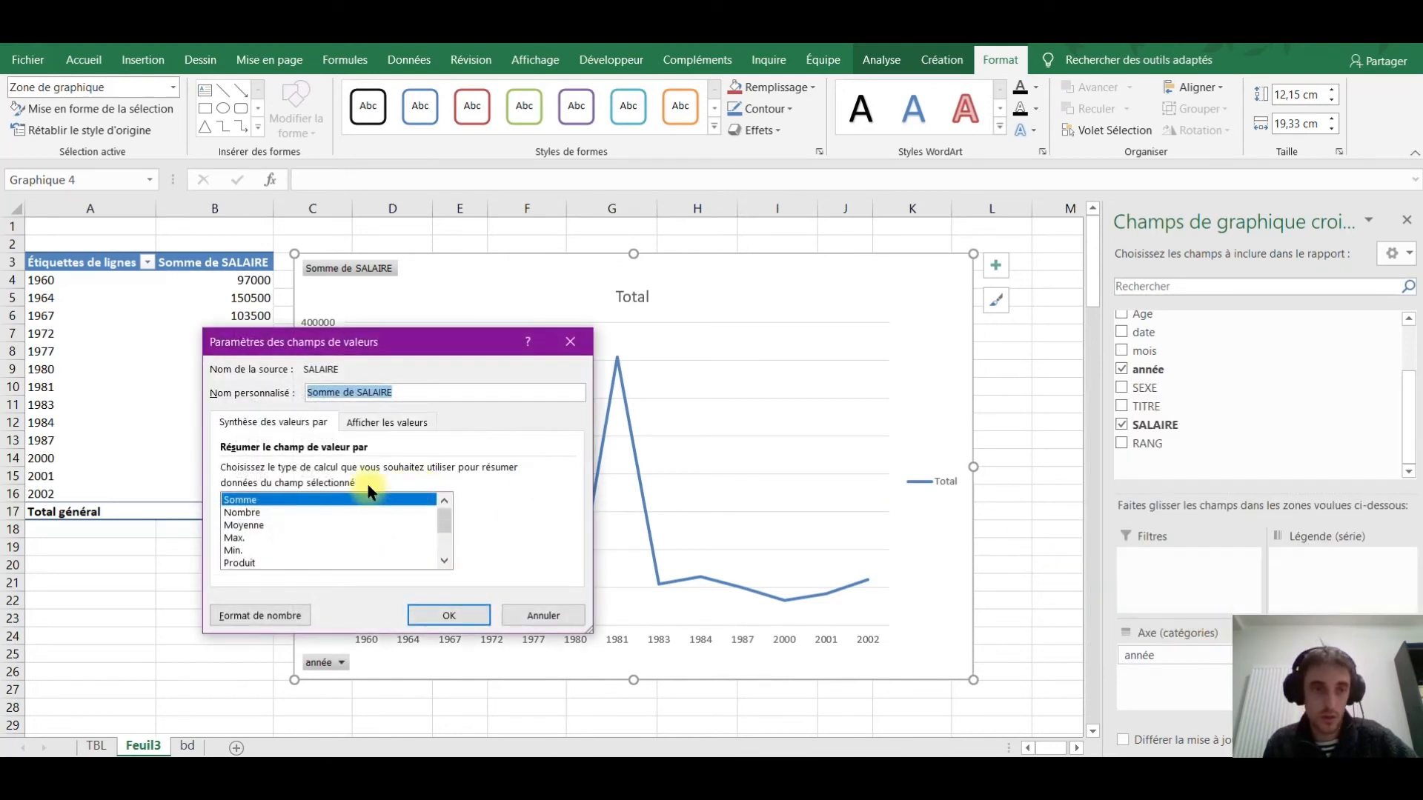
left_click(251, 523)
left_click(444, 614)
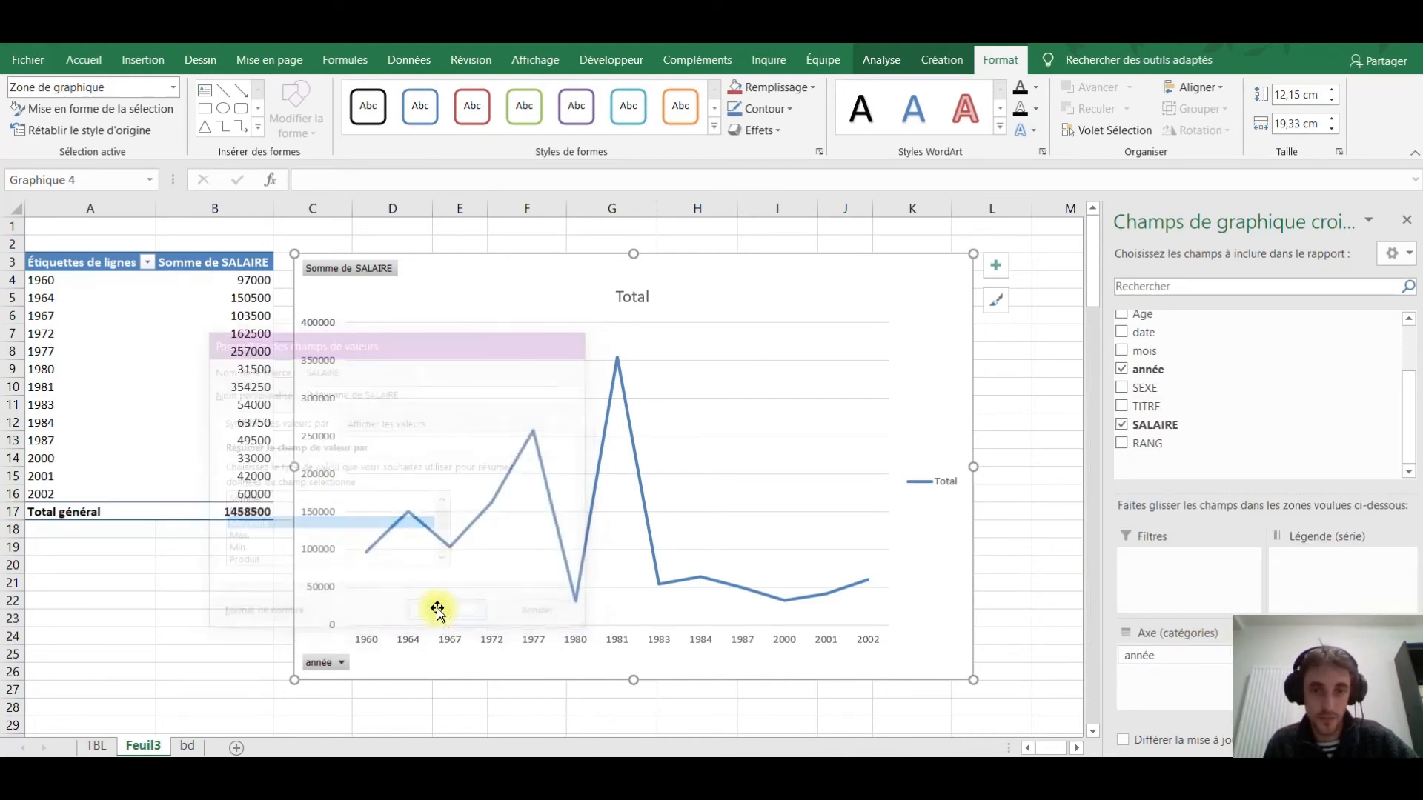
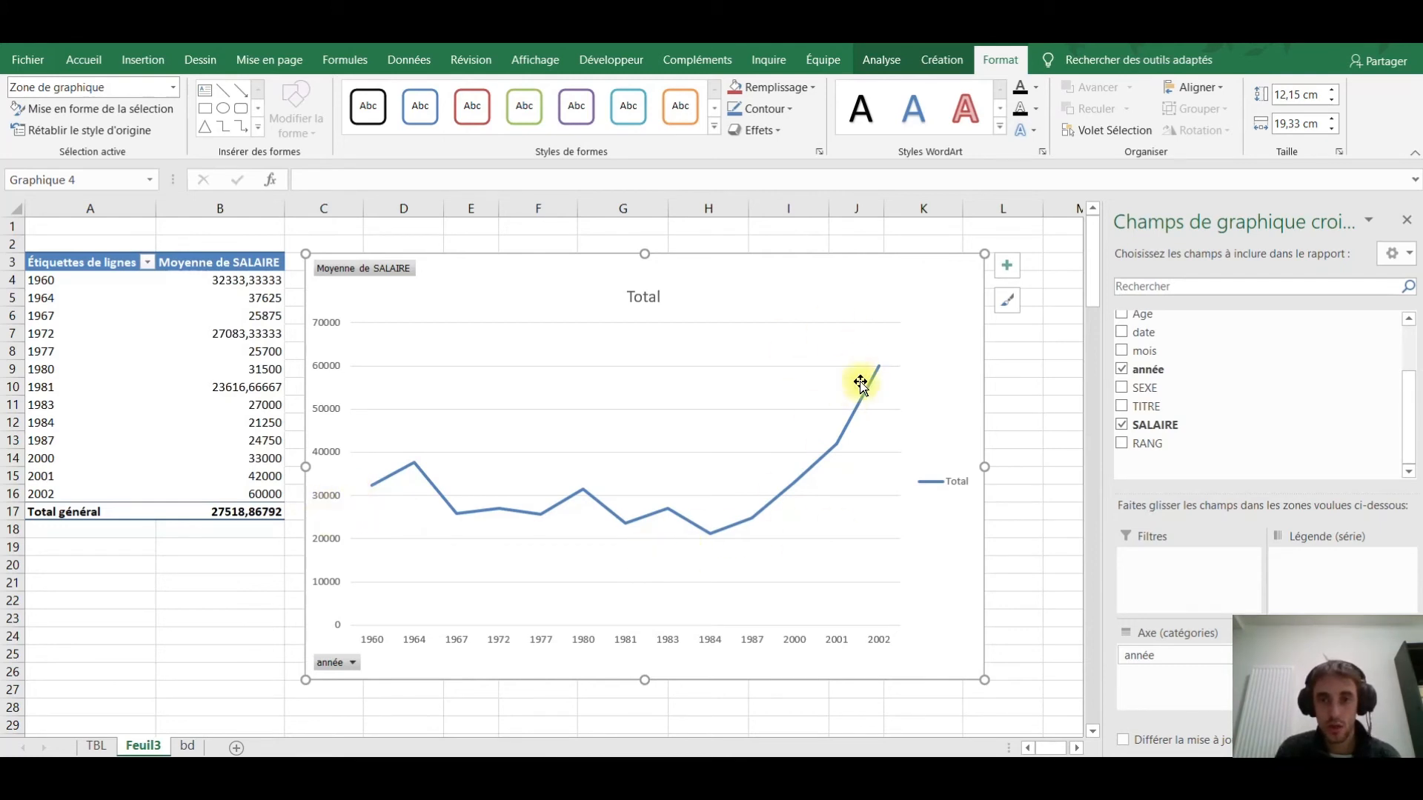
left_click(263, 489)
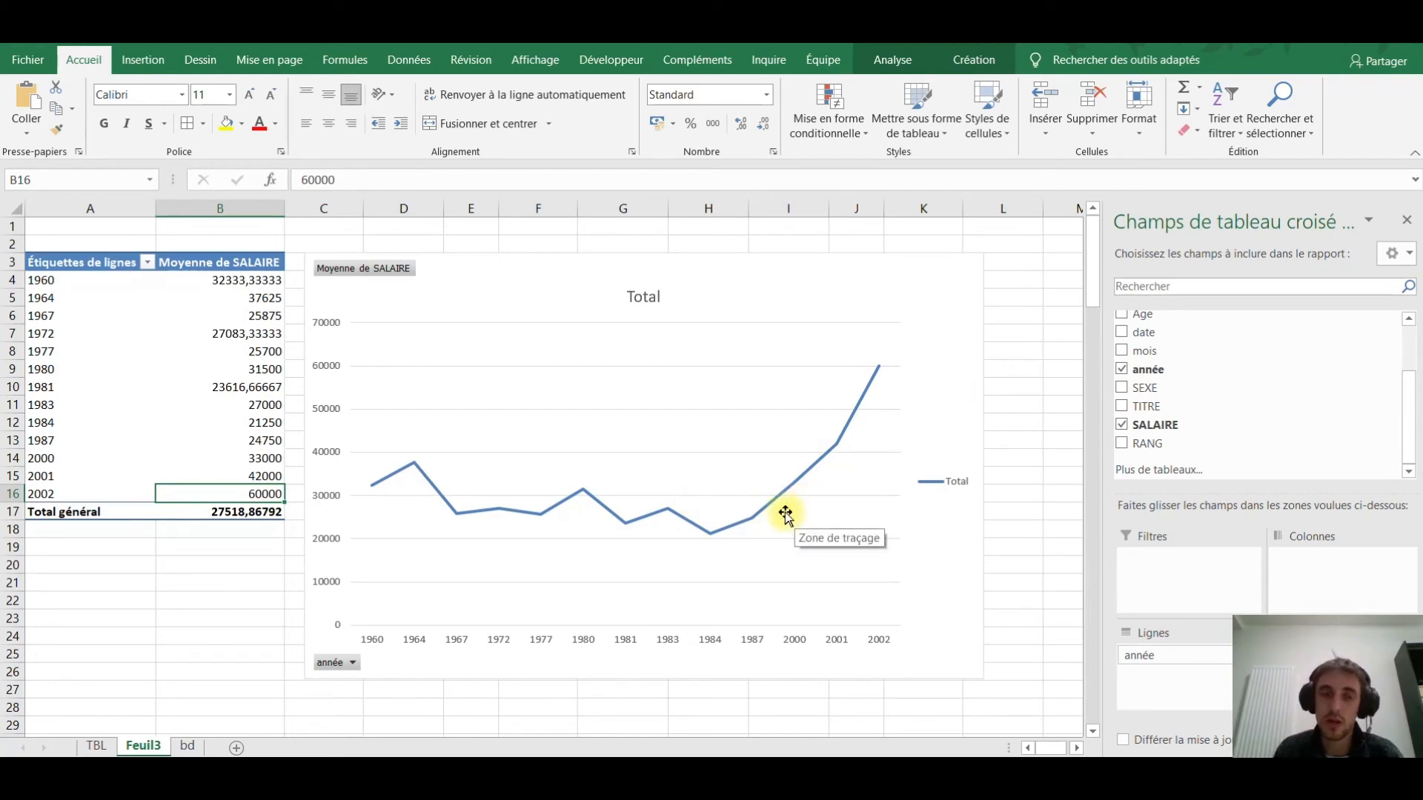
left_click(253, 478)
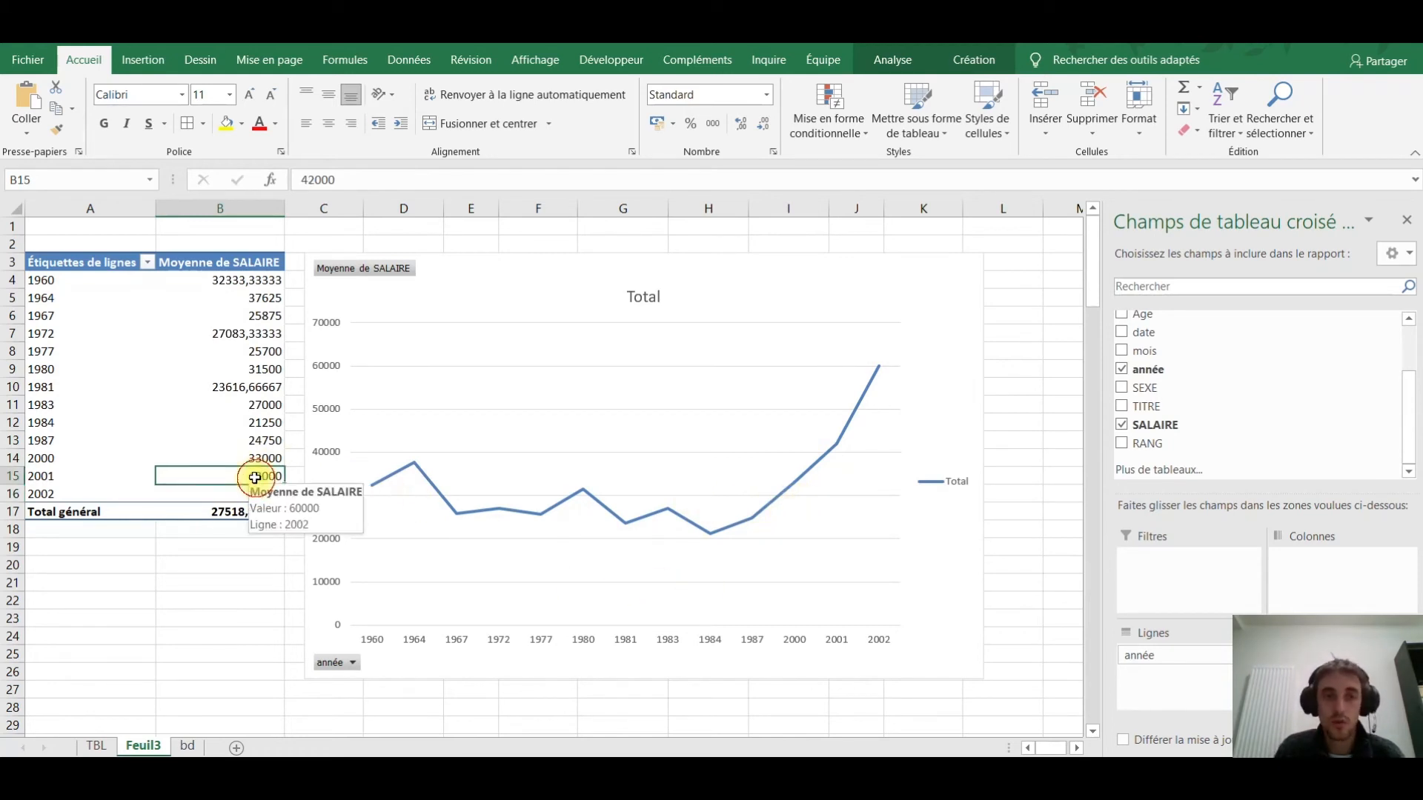
Reposition the pivot chart clear of the table and extract the source records behind the 2002 average salary onto a new sheet.
left_click(245, 491)
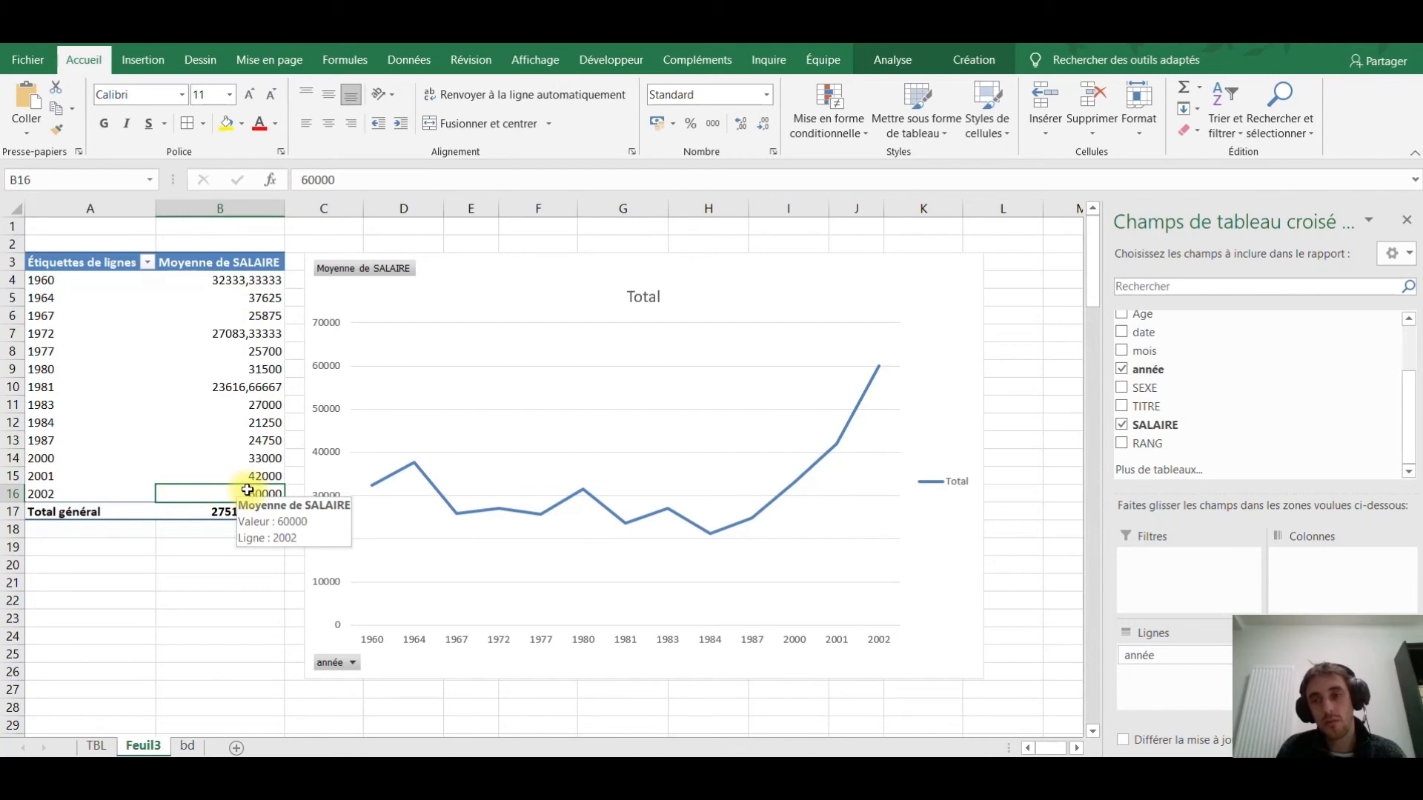
mouse_move(430, 273)
left_mouse_down()
mouse_move(477, 247)
mouse_move(416, 251)
left_mouse_up()
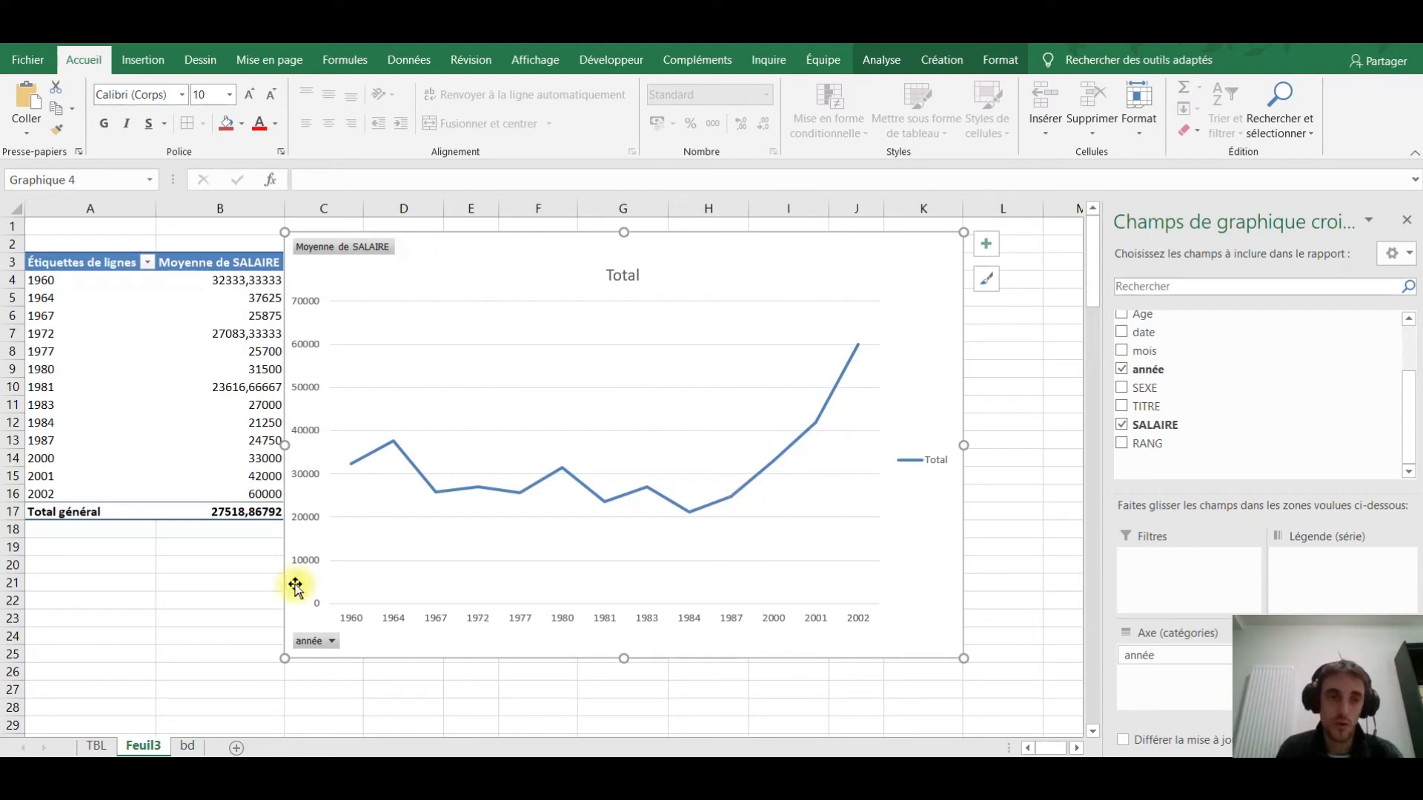
left_click_drag(476, 247, 524, 244)
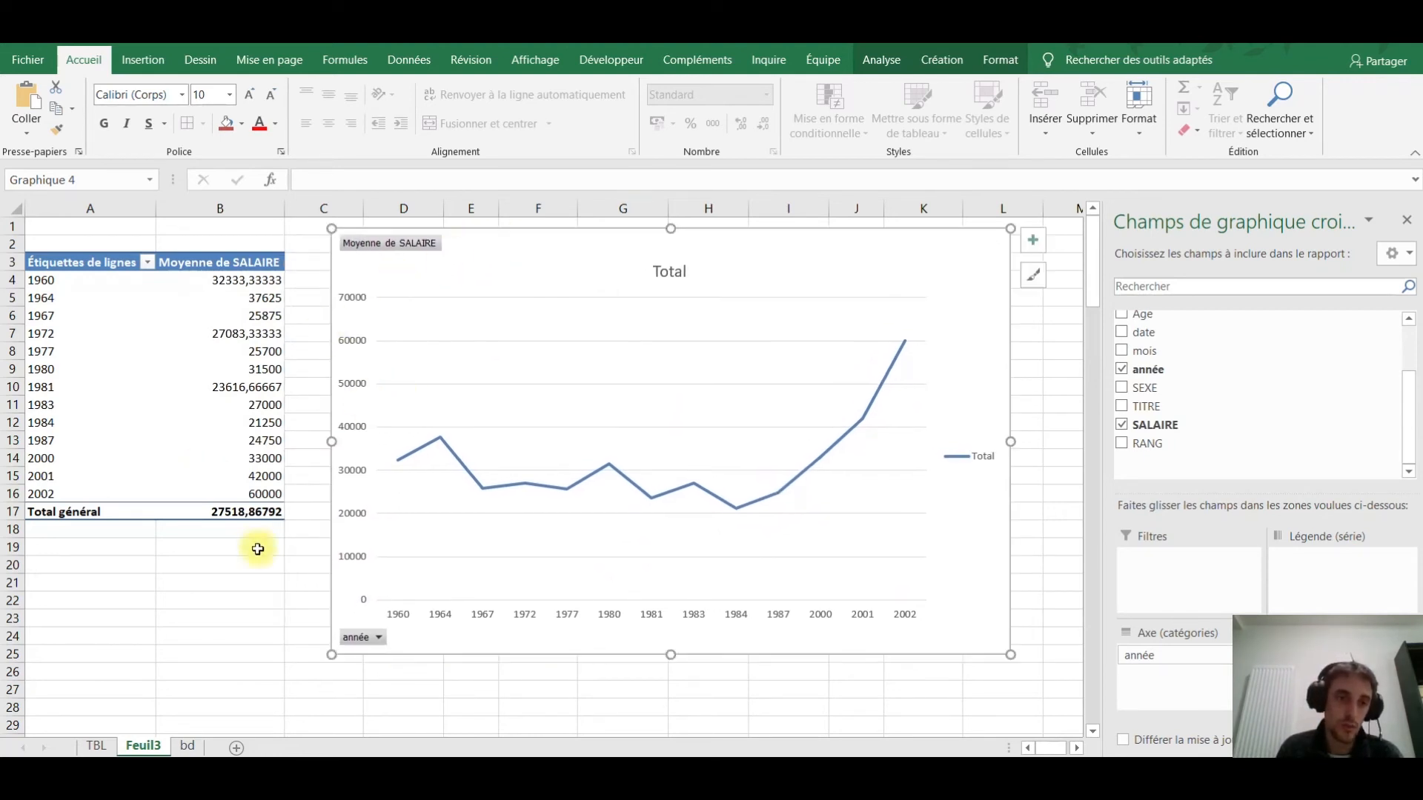
left_click(233, 496)
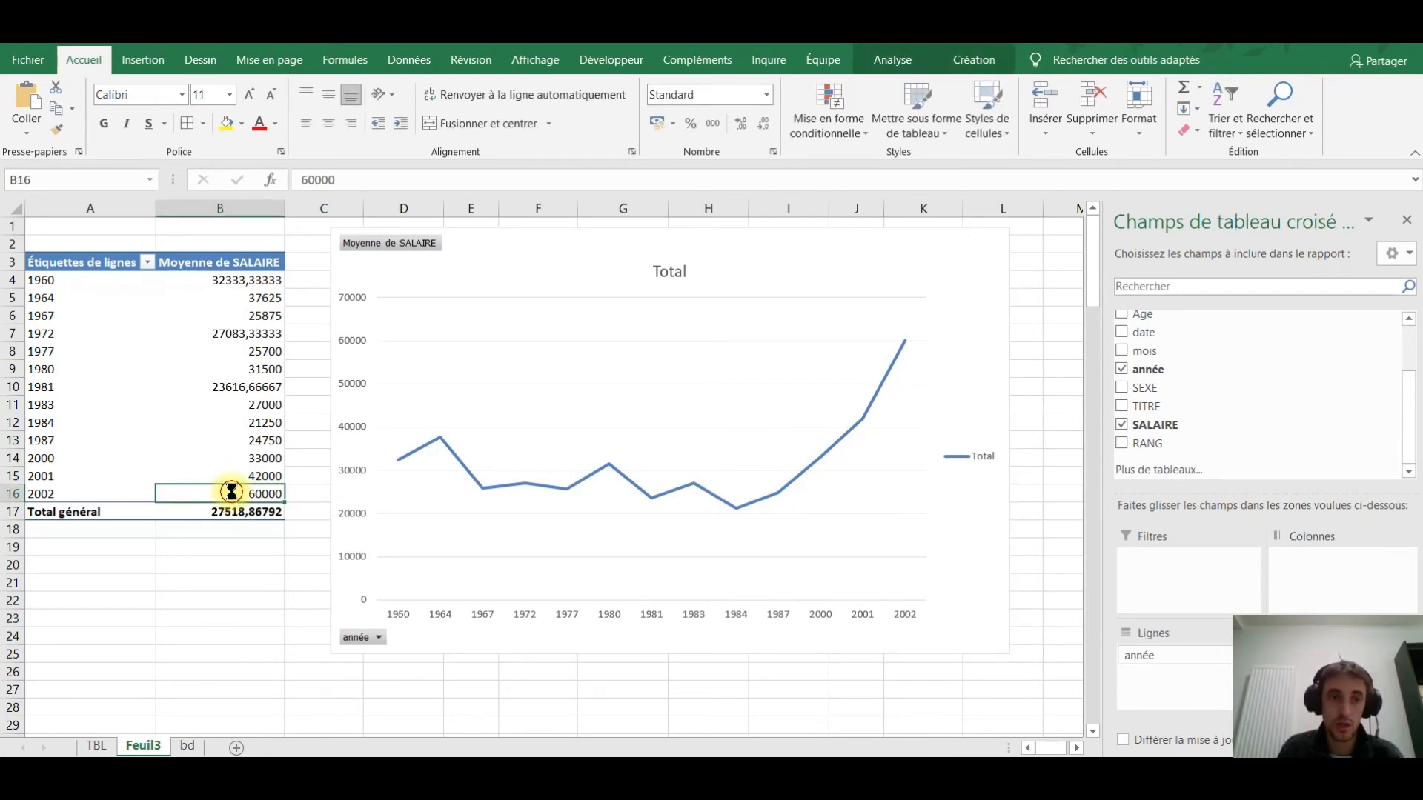
double_click(232, 493)
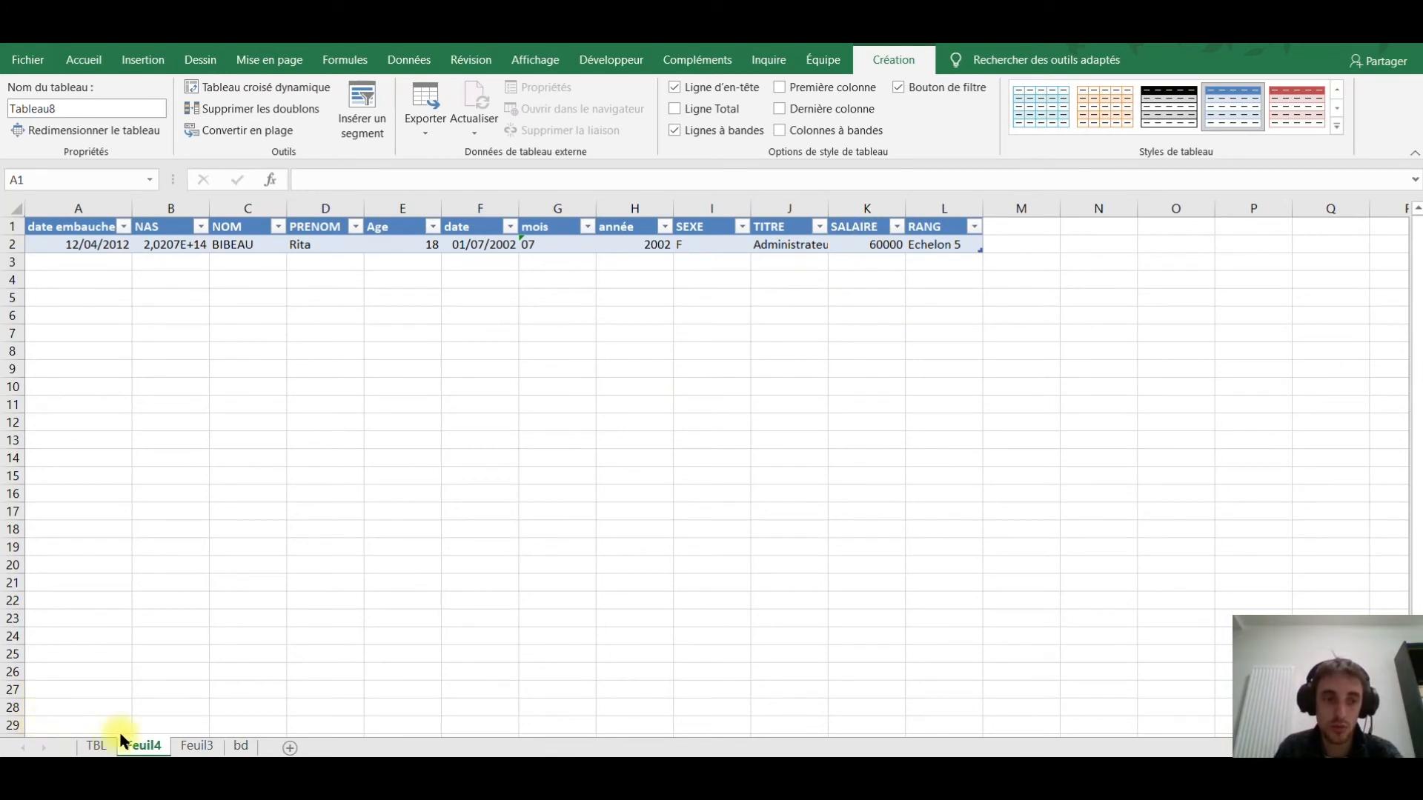
Return to the pivot table on Feuil3 and extract the source records behind the 1972 average salary onto a new sheet.
left_click(197, 745)
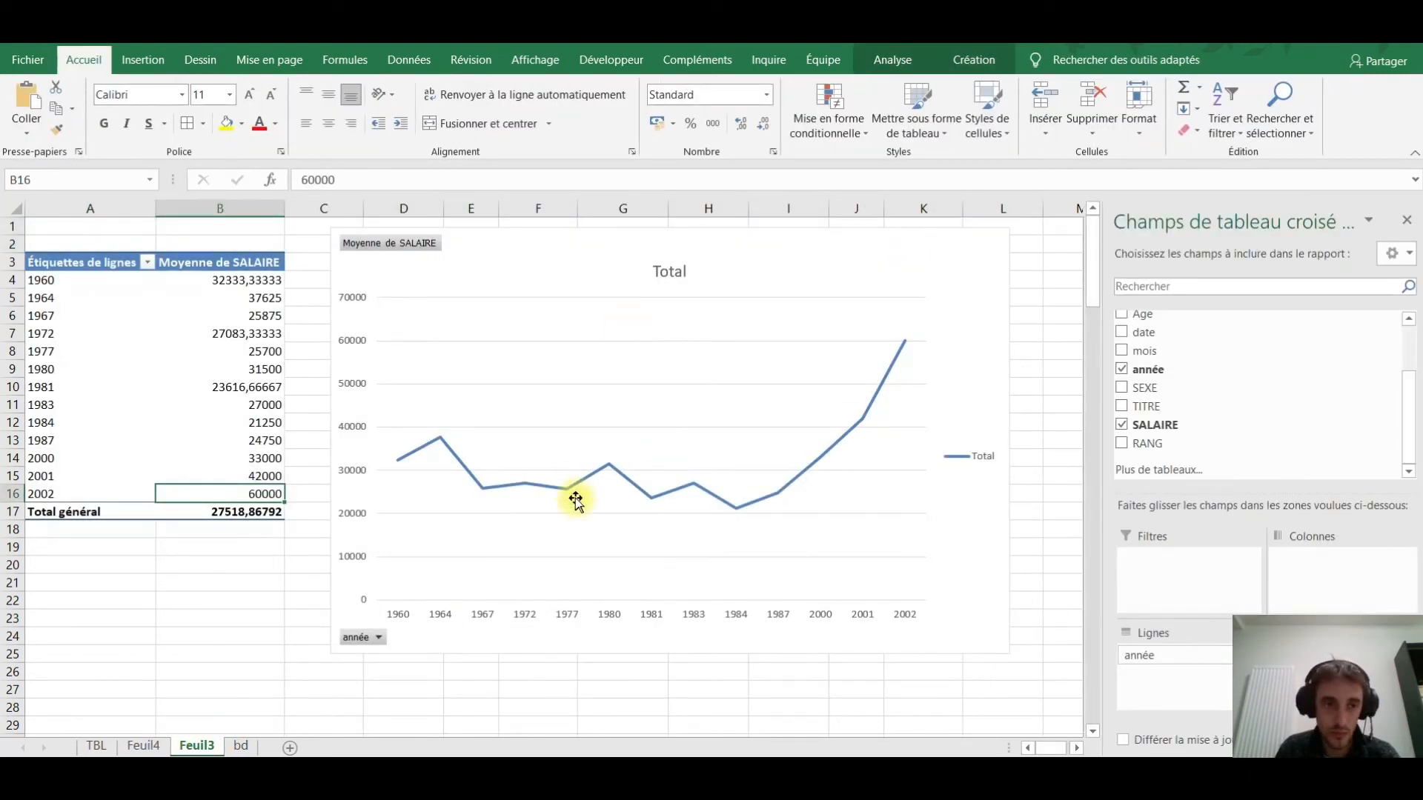
left_click(225, 476)
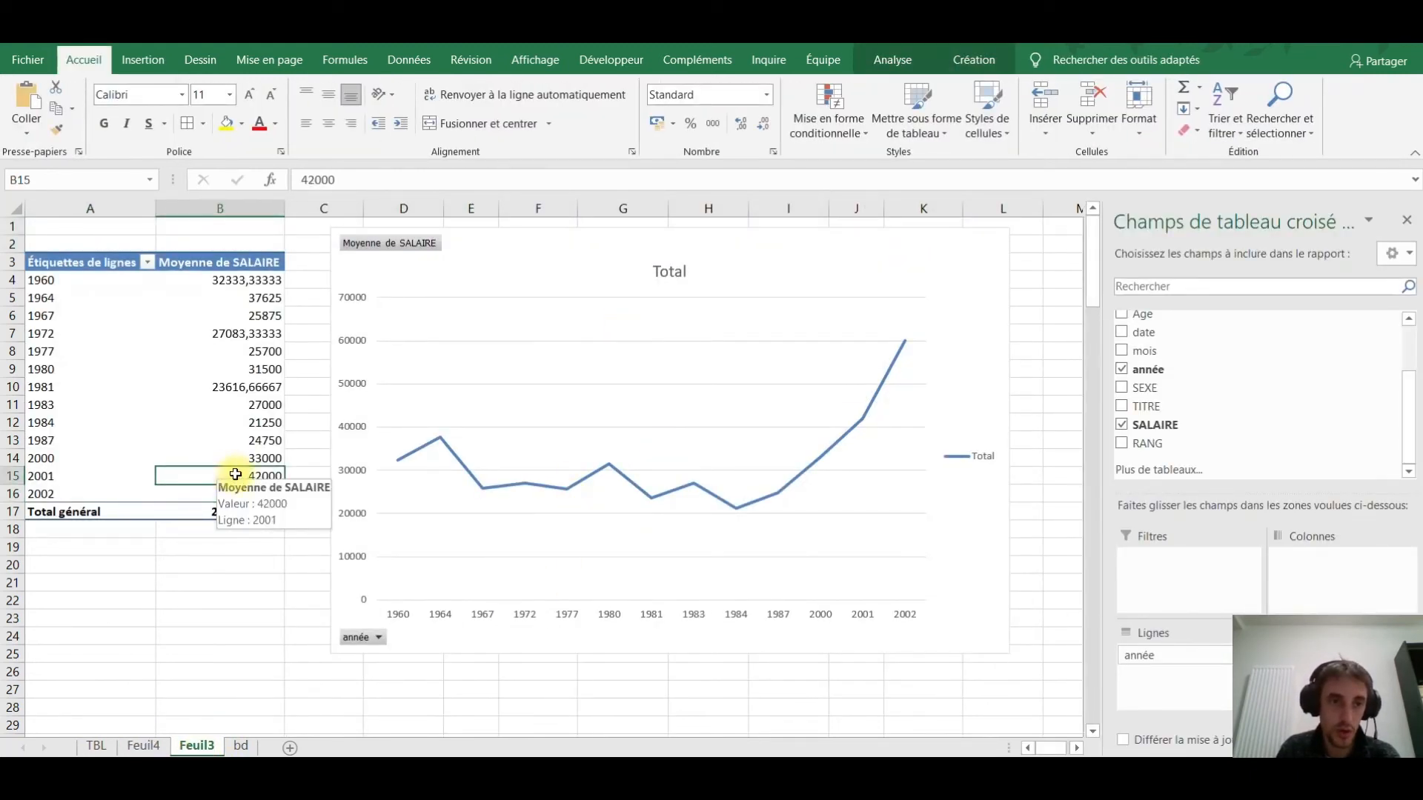
left_click(235, 387)
left_click(231, 334)
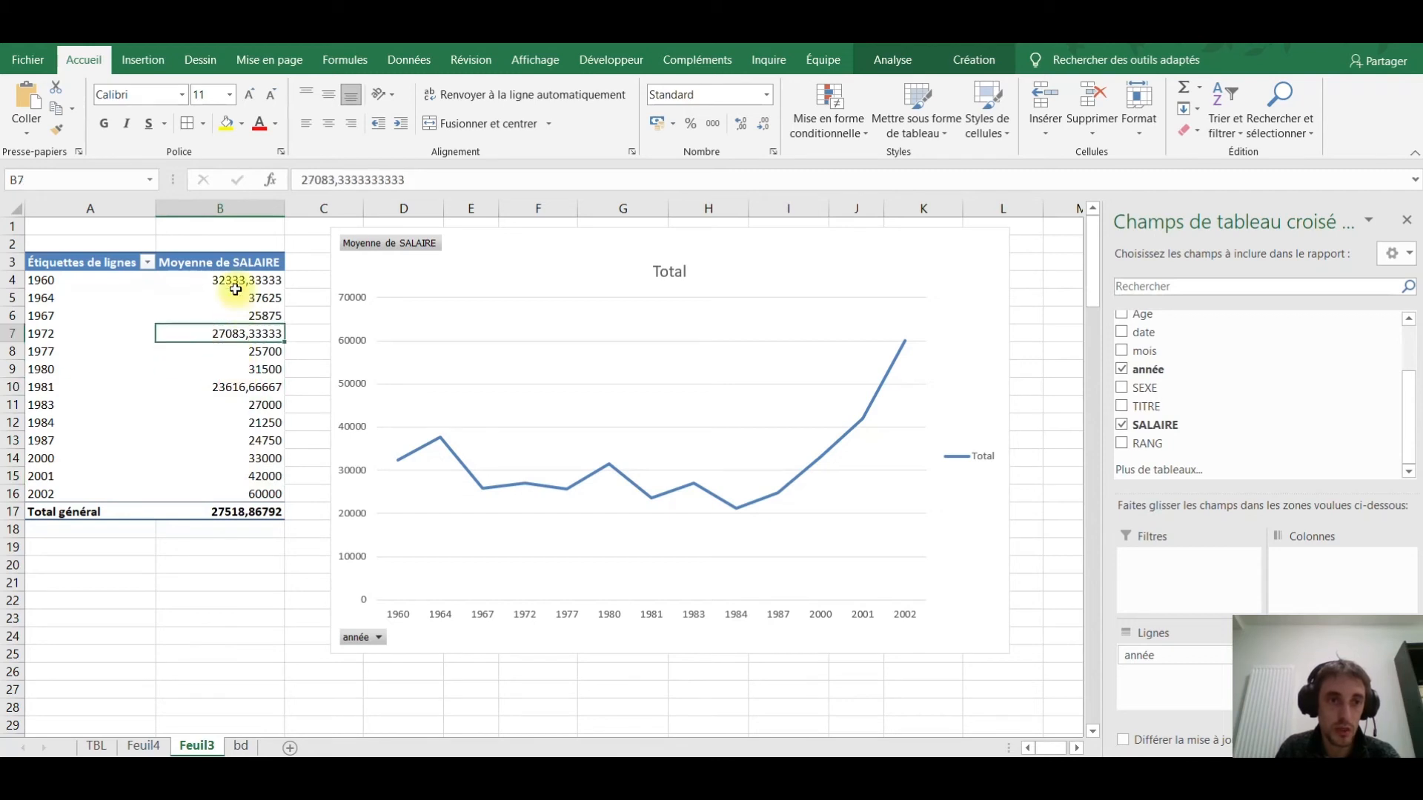
double_click(218, 331)
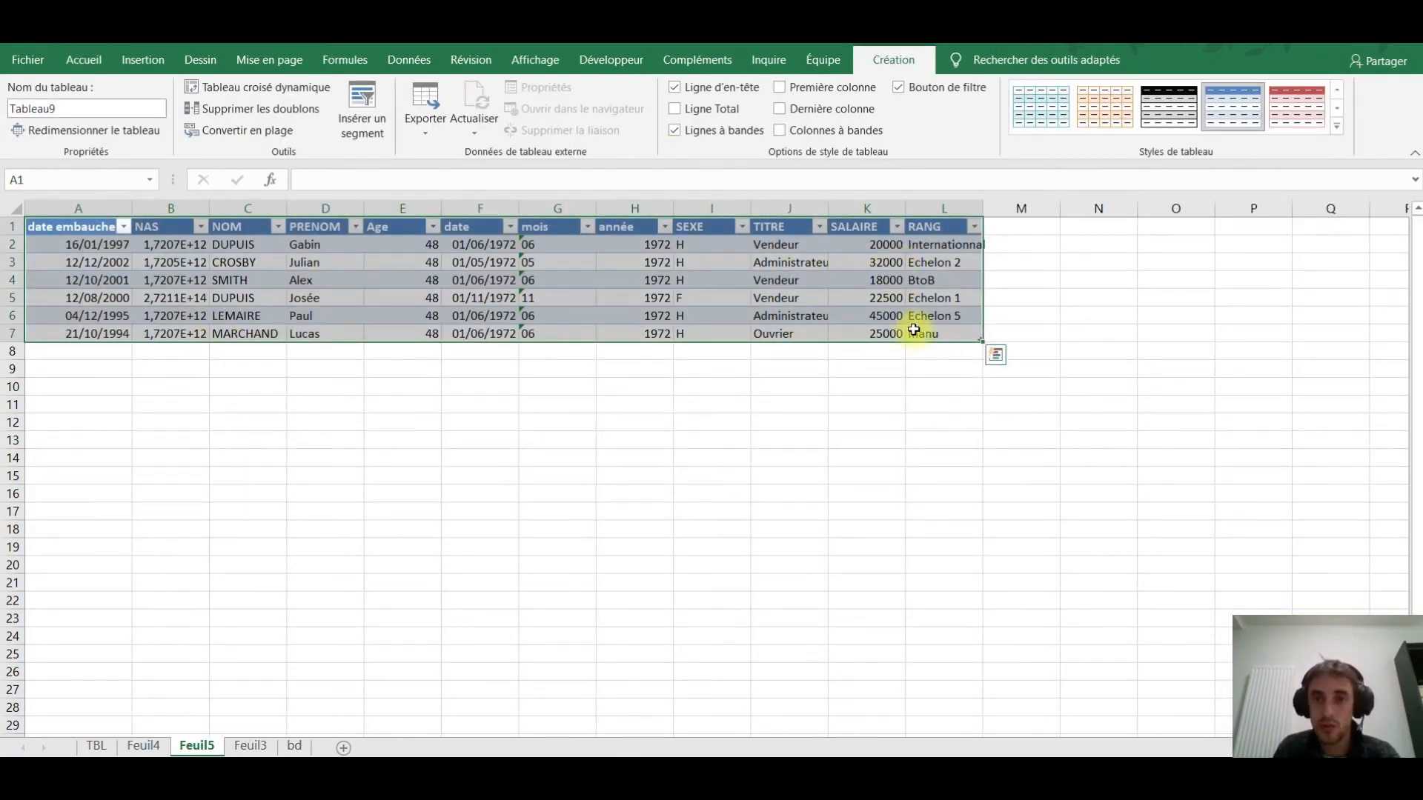
left_click(878, 318)
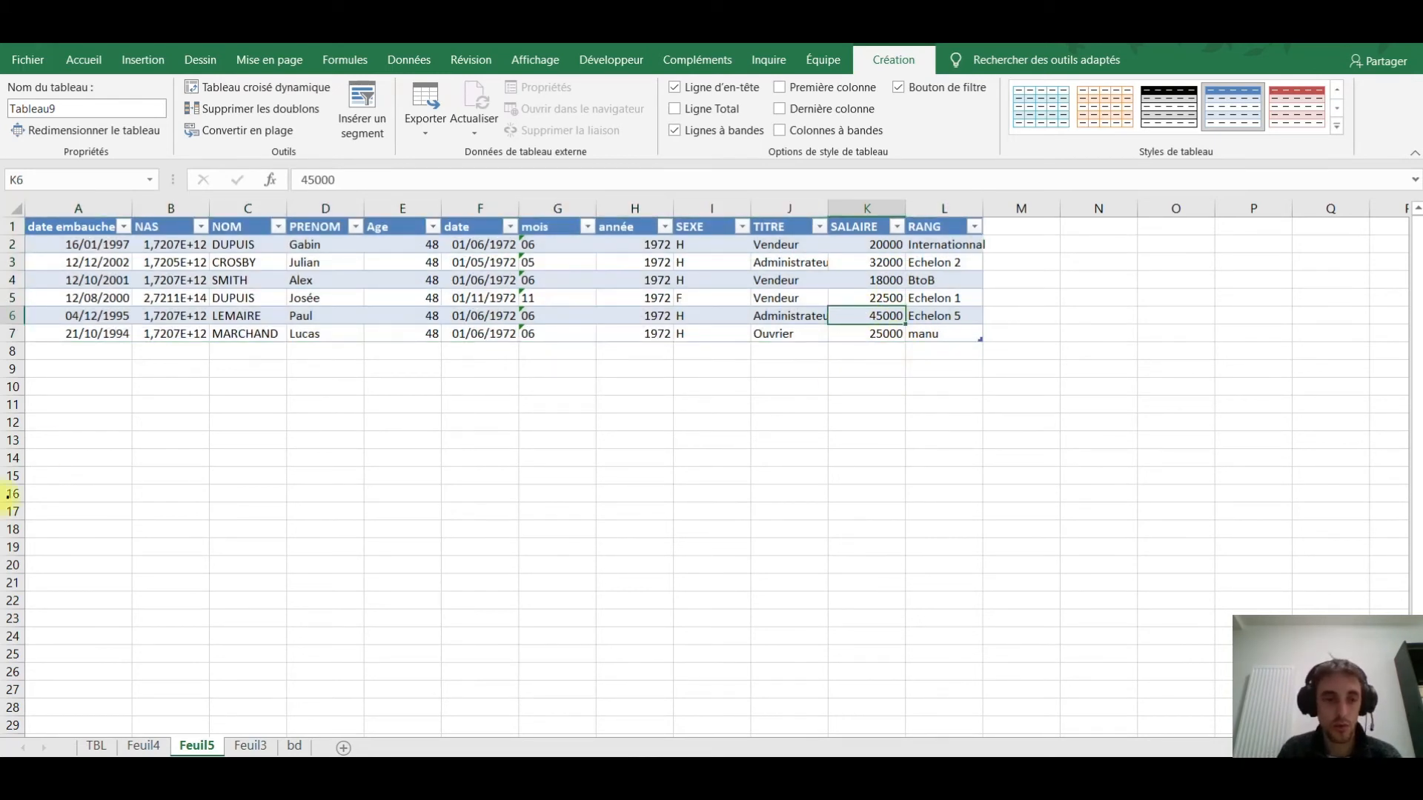
Review the Feuil4 extract, the TBL lists and the full employee table on the bd sheet.
left_click(138, 746)
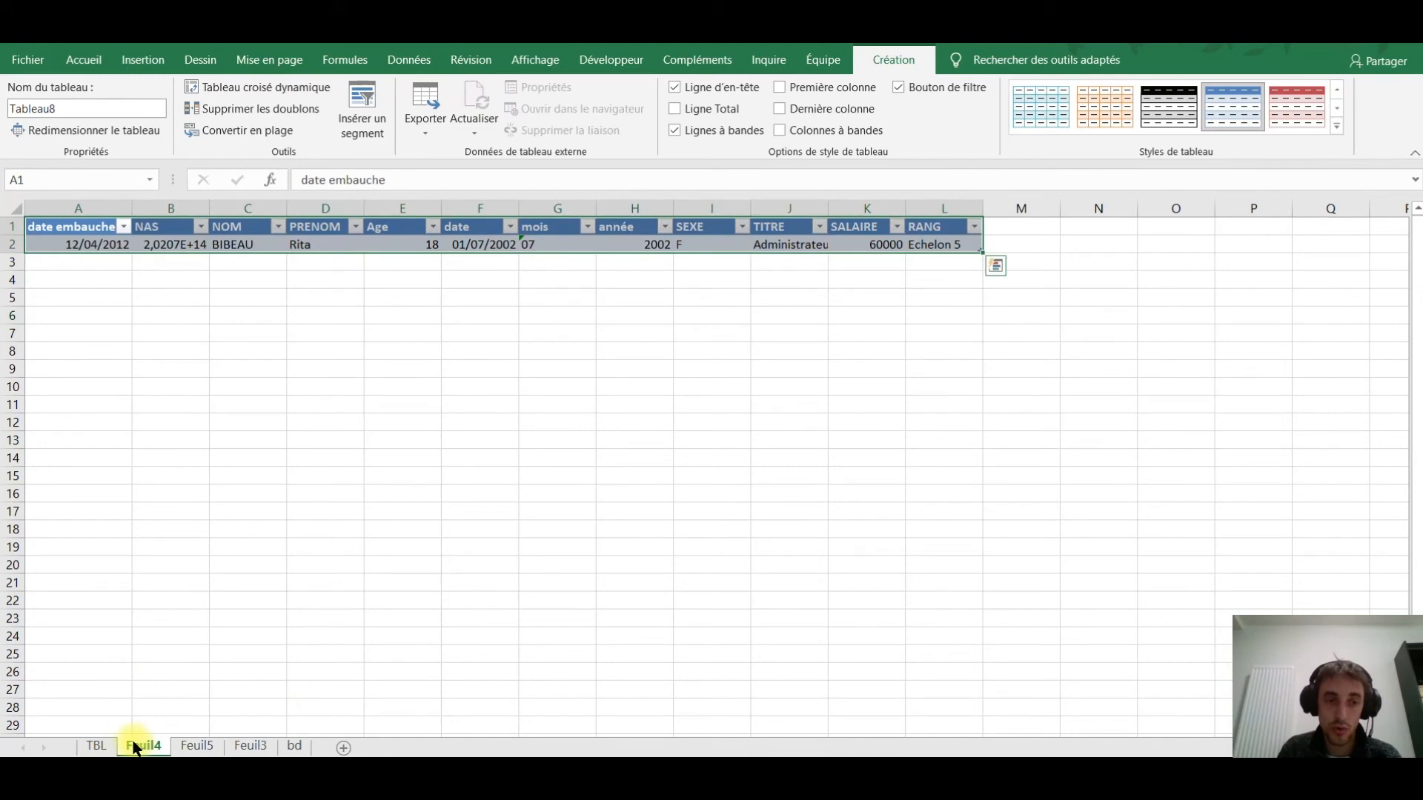
left_click(95, 746)
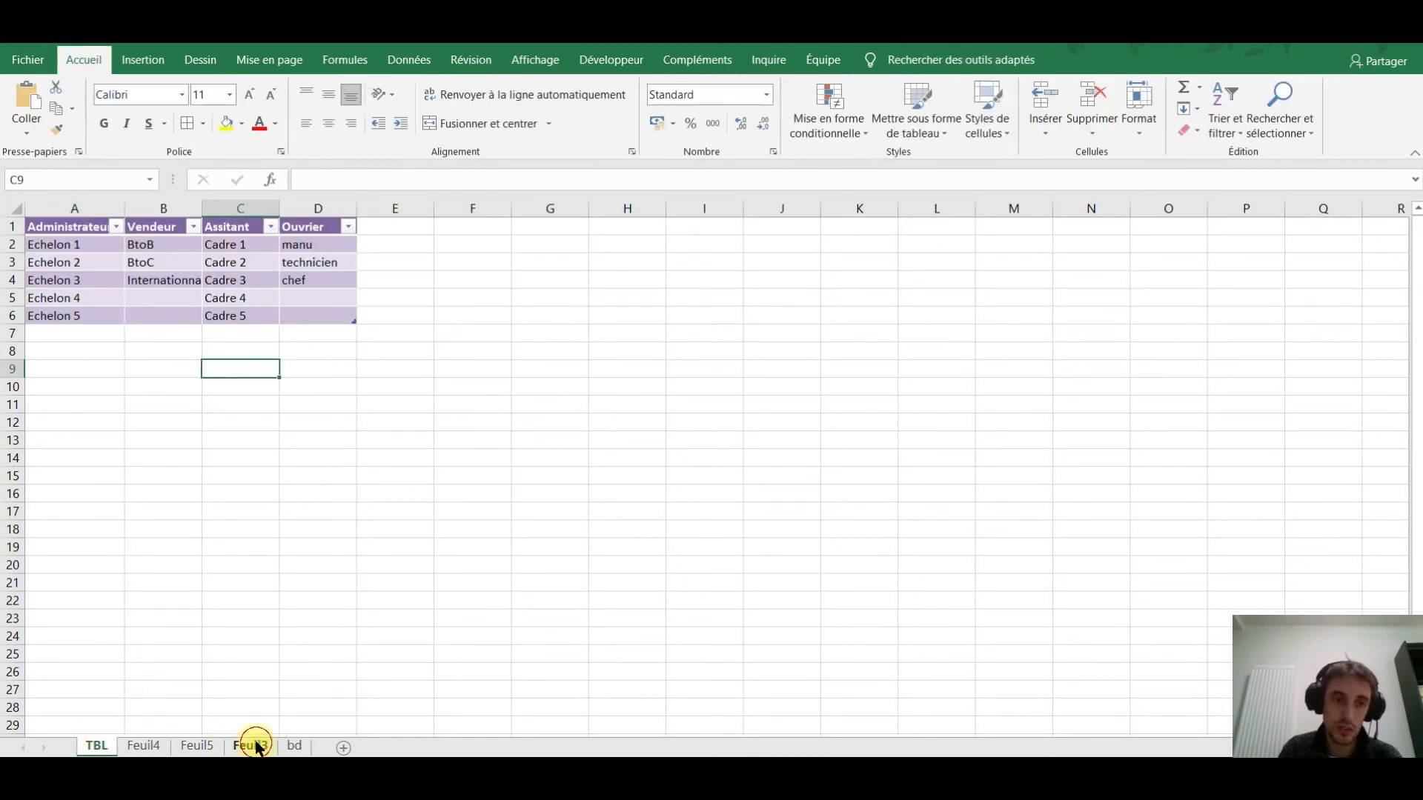
left_click(250, 746)
left_click(294, 746)
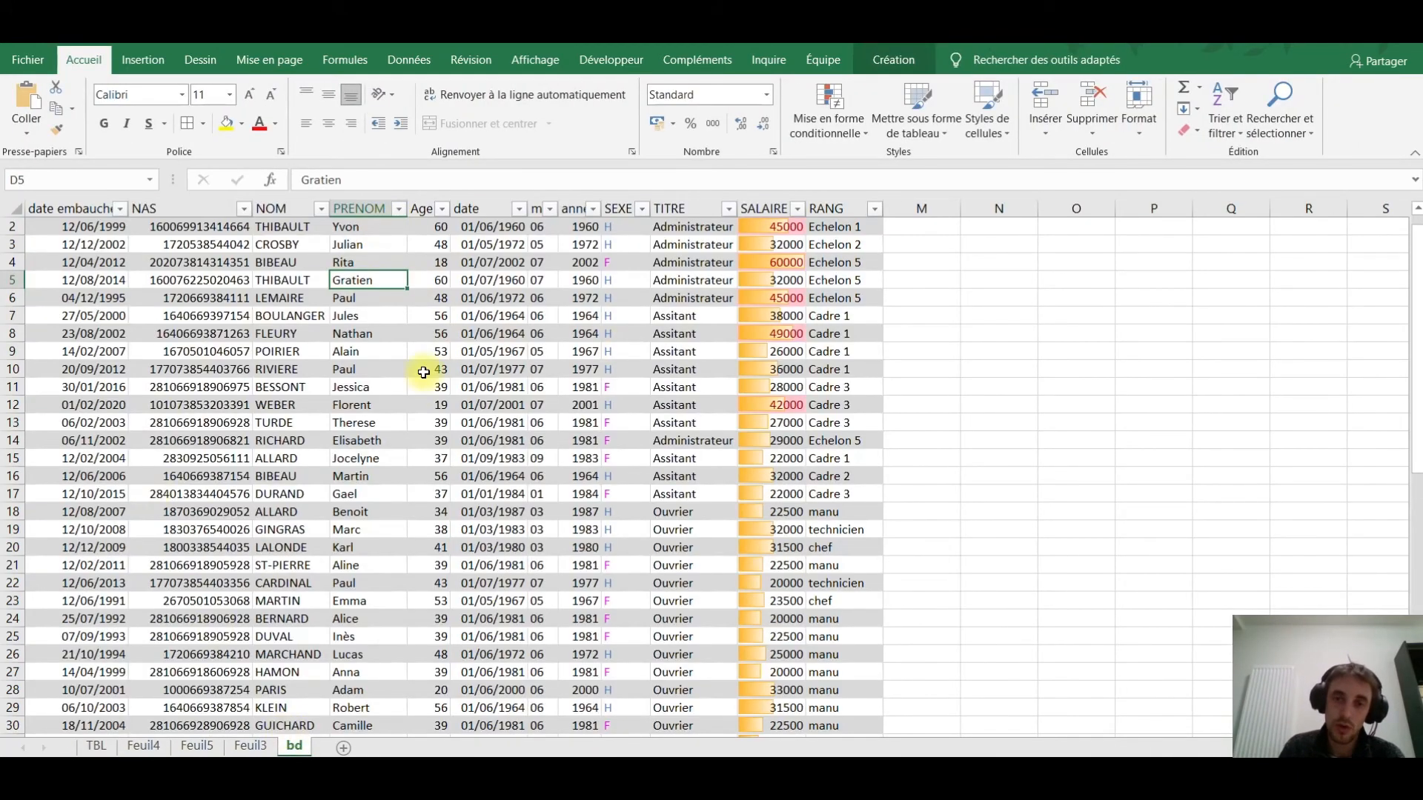
scroll(415, 508, "down", 7)
scroll(415, 508, "down", 5)
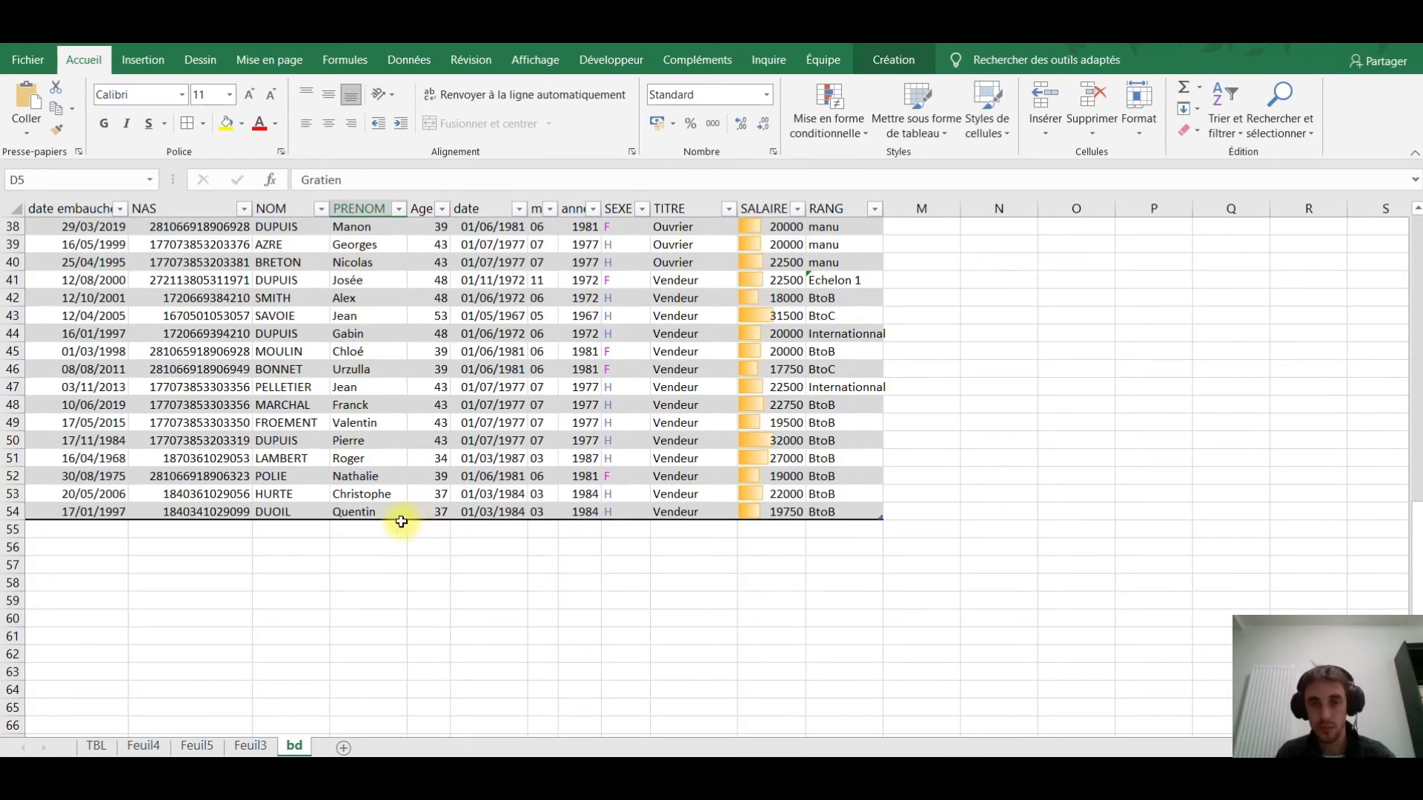
scroll(401, 521, "up", 12)
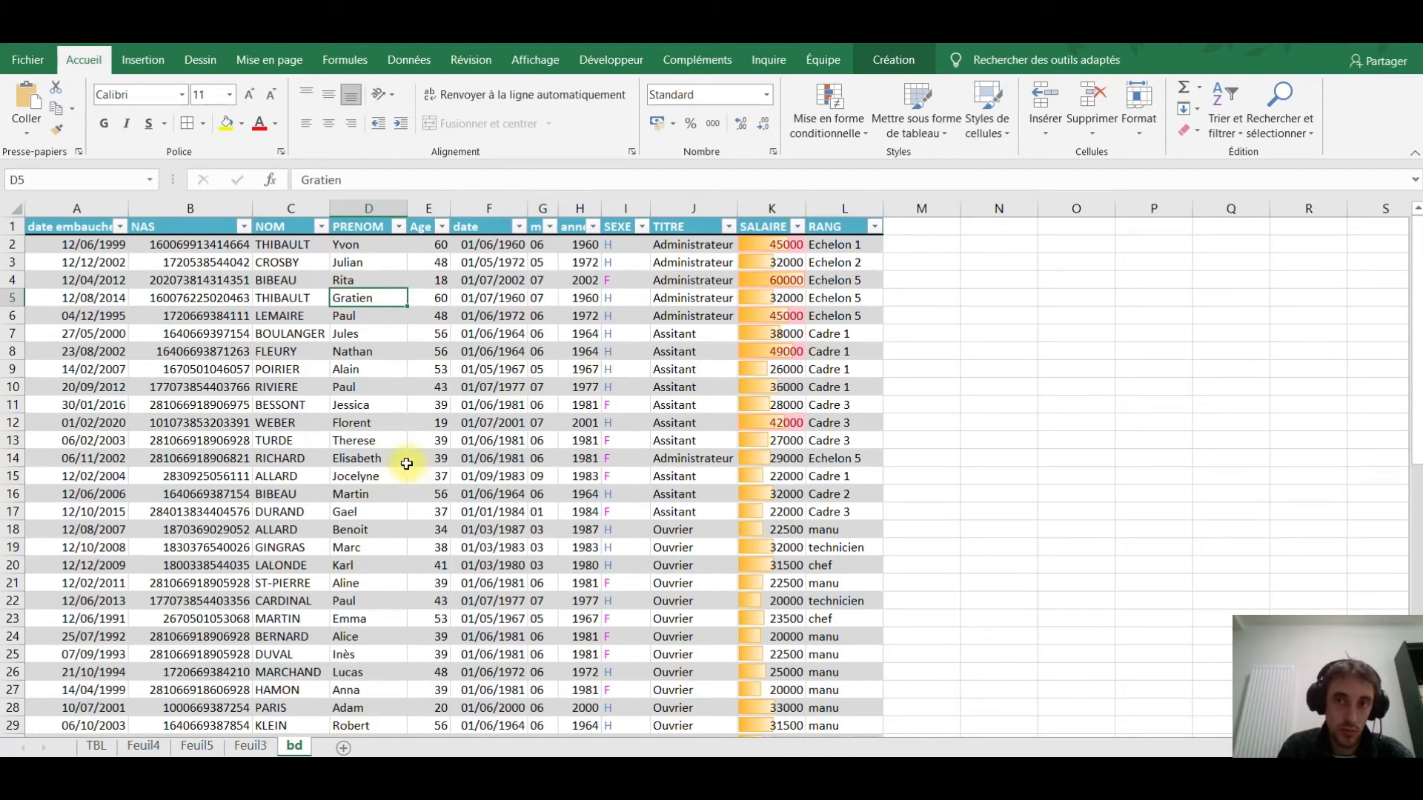
Examine the available table styles and the calculated Age, date, mois and année columns of the bd table.
left_click(940, 122)
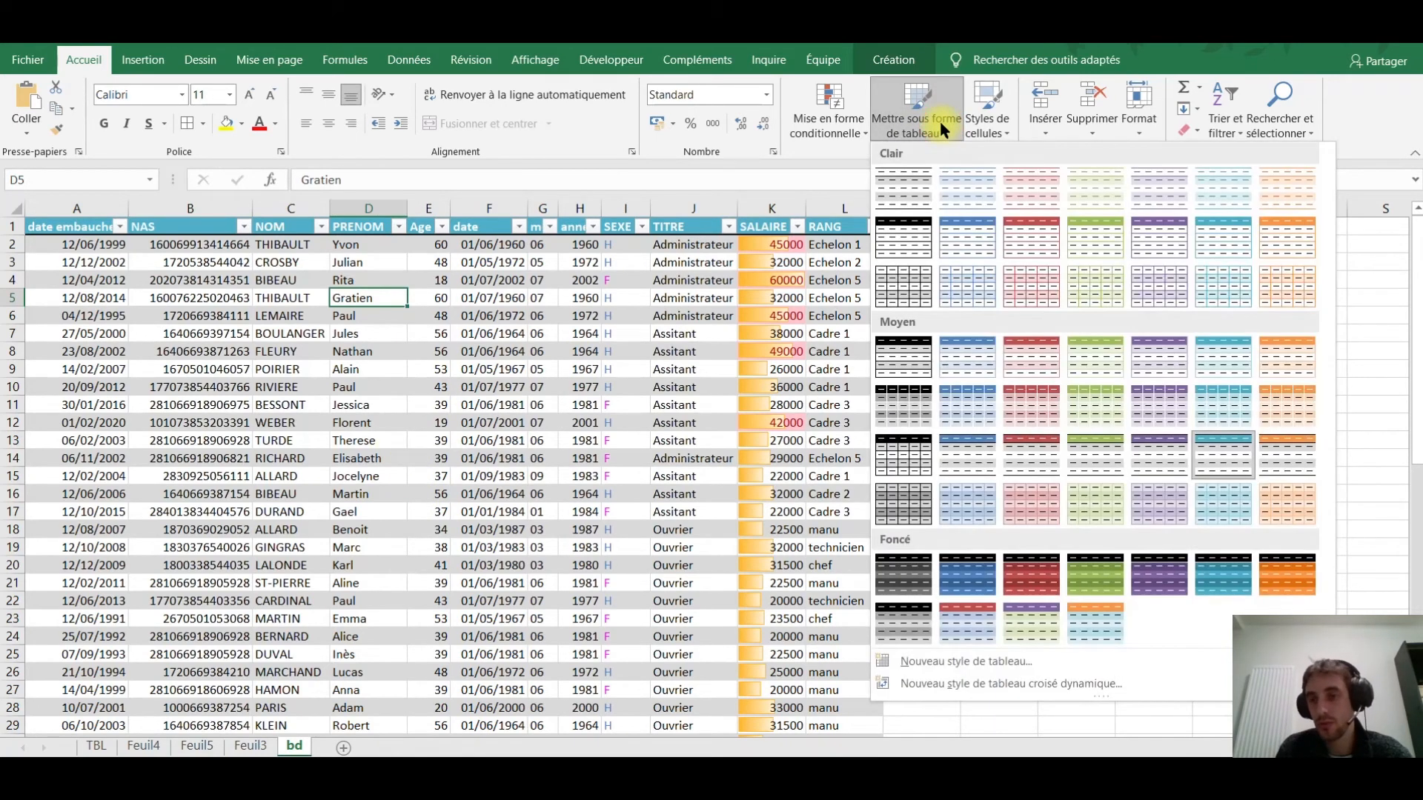
left_click(480, 475)
left_click(484, 476)
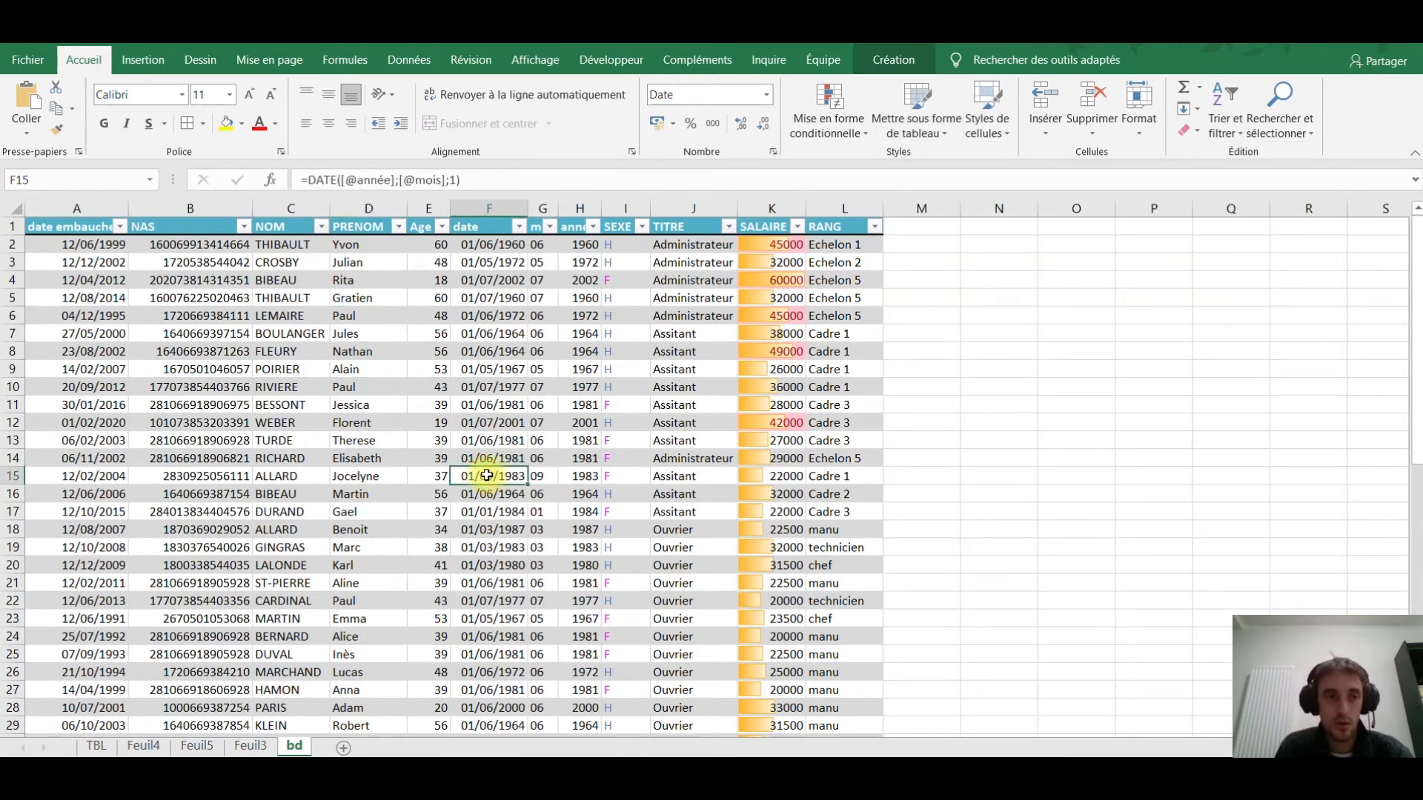
left_click_drag(429, 245, 436, 369)
left_click_drag(494, 264, 499, 385)
left_click_drag(547, 279, 581, 387)
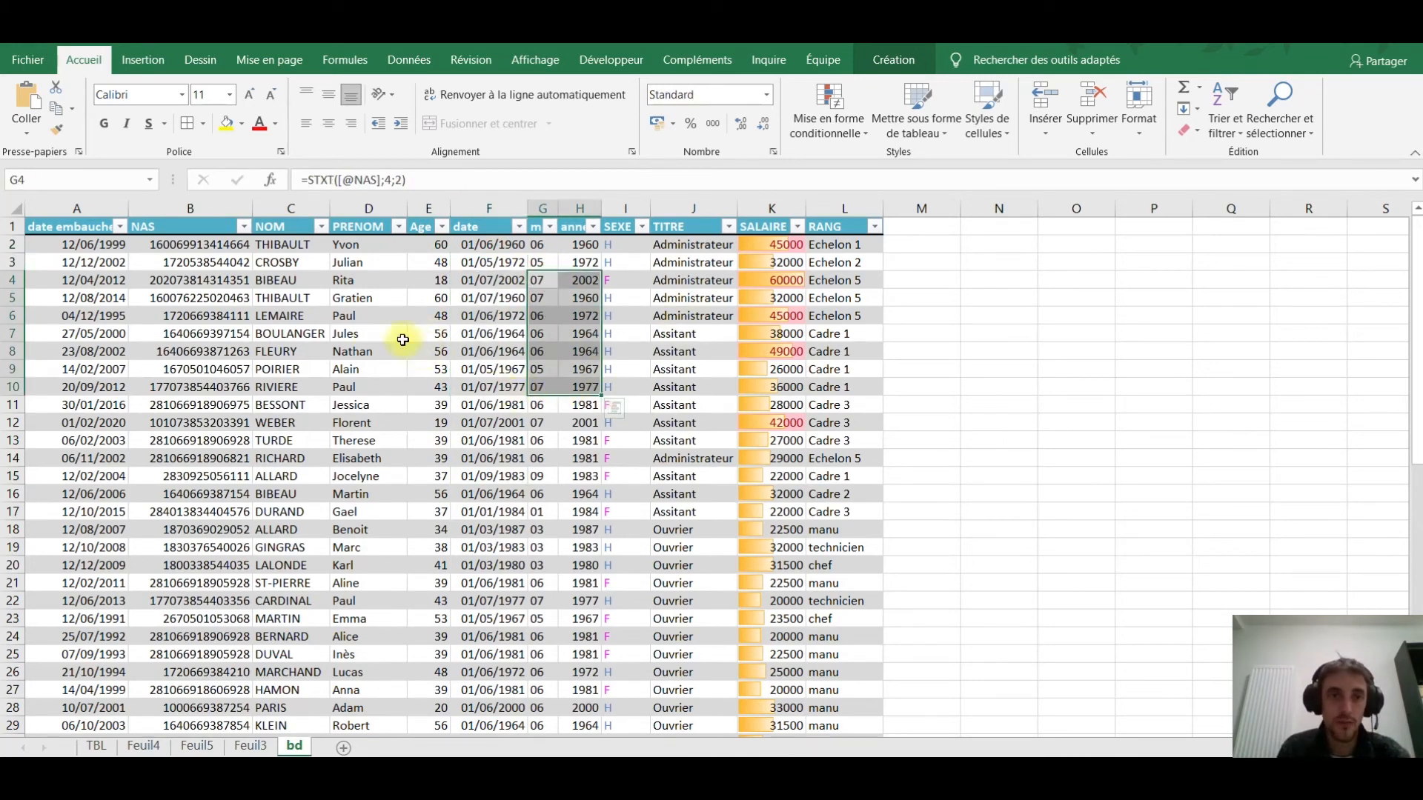
left_click(485, 245)
left_click(541, 244)
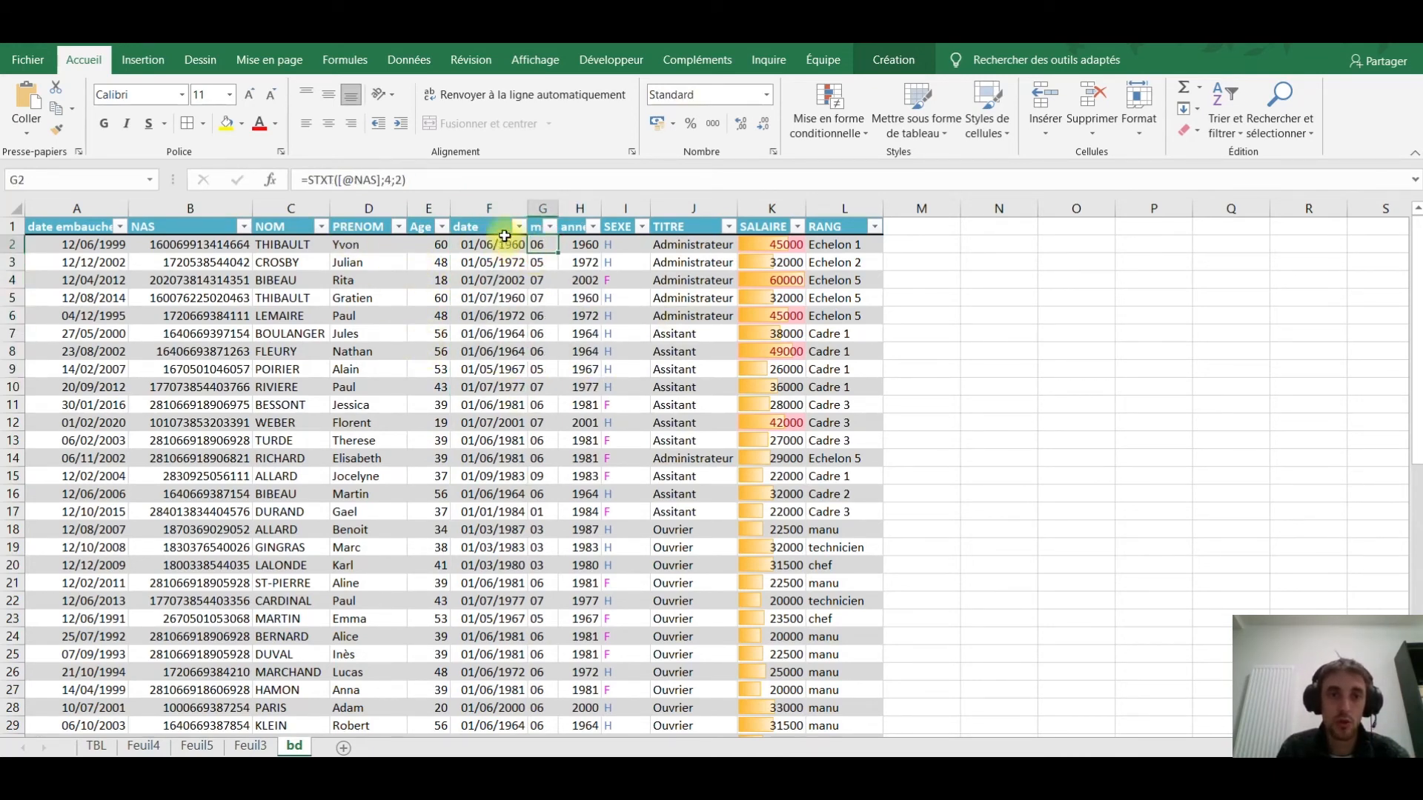
left_click(438, 245)
left_click_drag(435, 247, 504, 364)
left_click(501, 352)
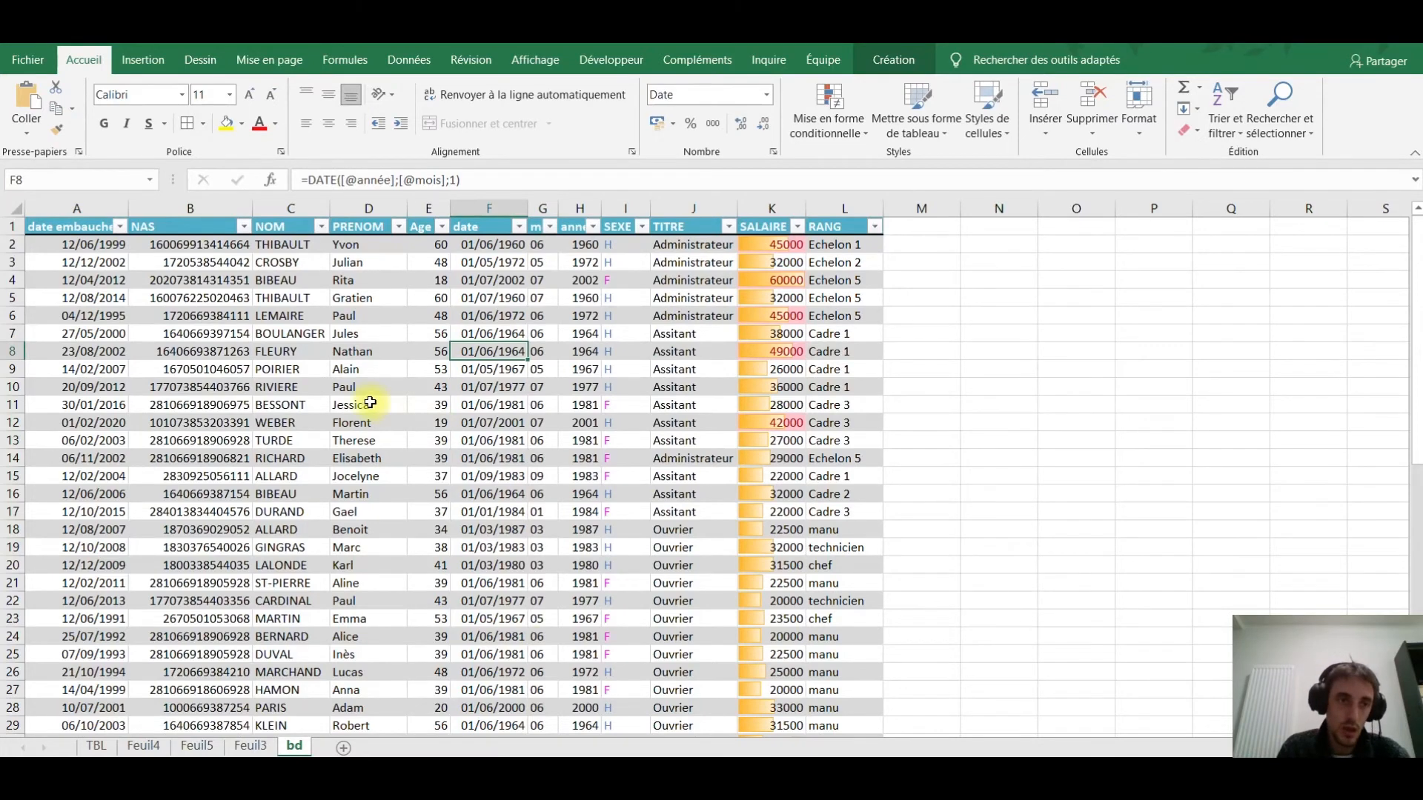
left_click(367, 406)
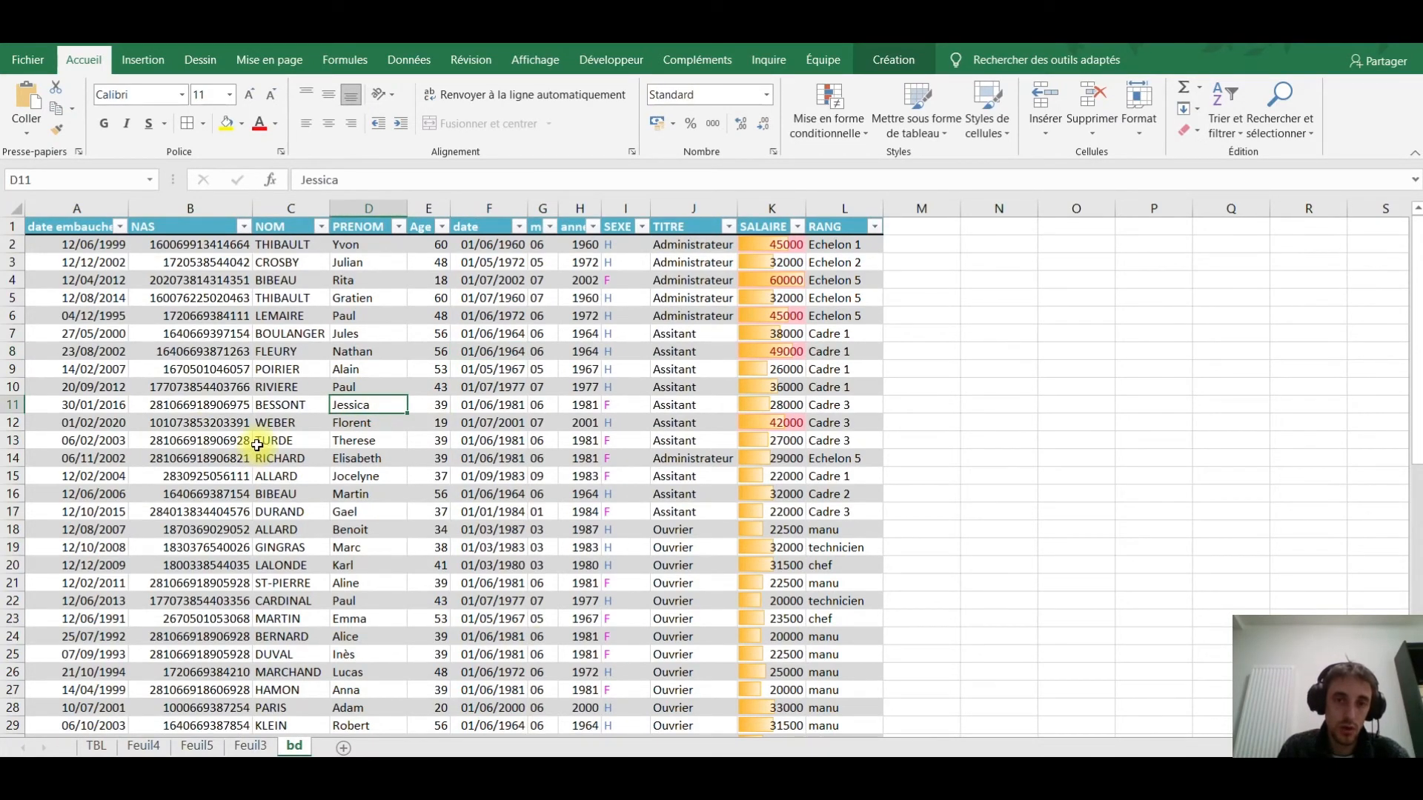
Inspect the end of the bd table and the first empty row below it, cell A55.
scroll(252, 444, "down", 19)
scroll(248, 454, "up", 8)
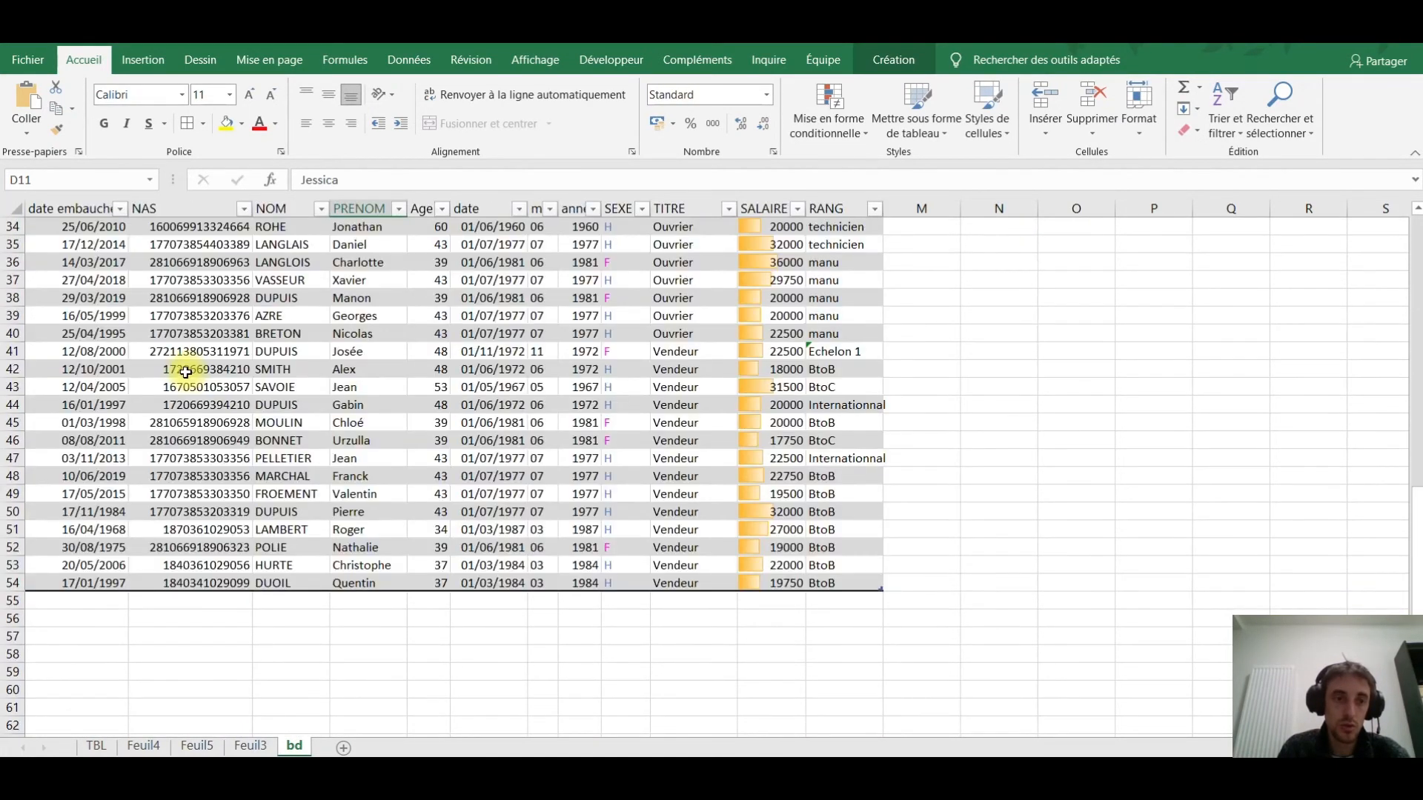
left_click(77, 604)
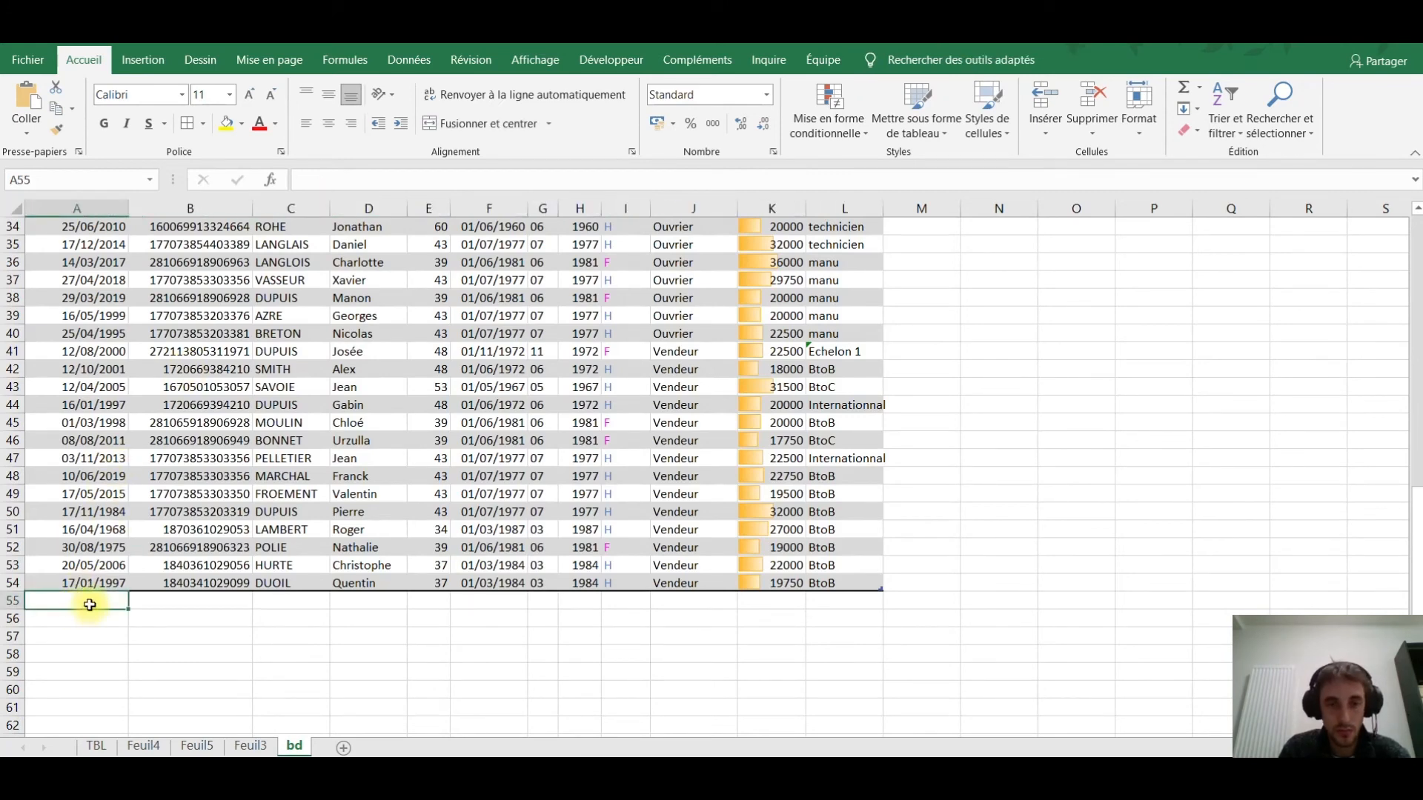
scroll(259, 540, "up", 8)
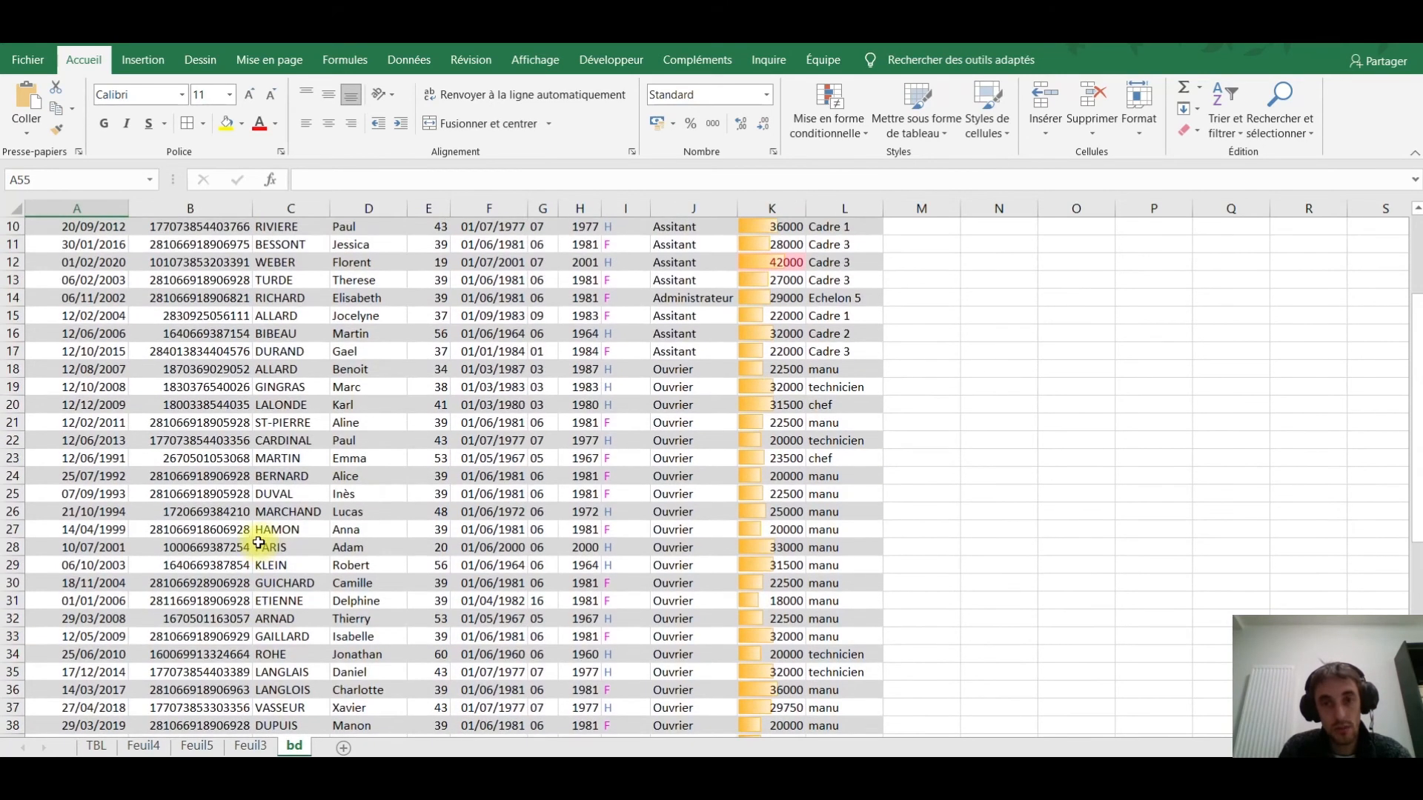
scroll(259, 547, "up", 3)
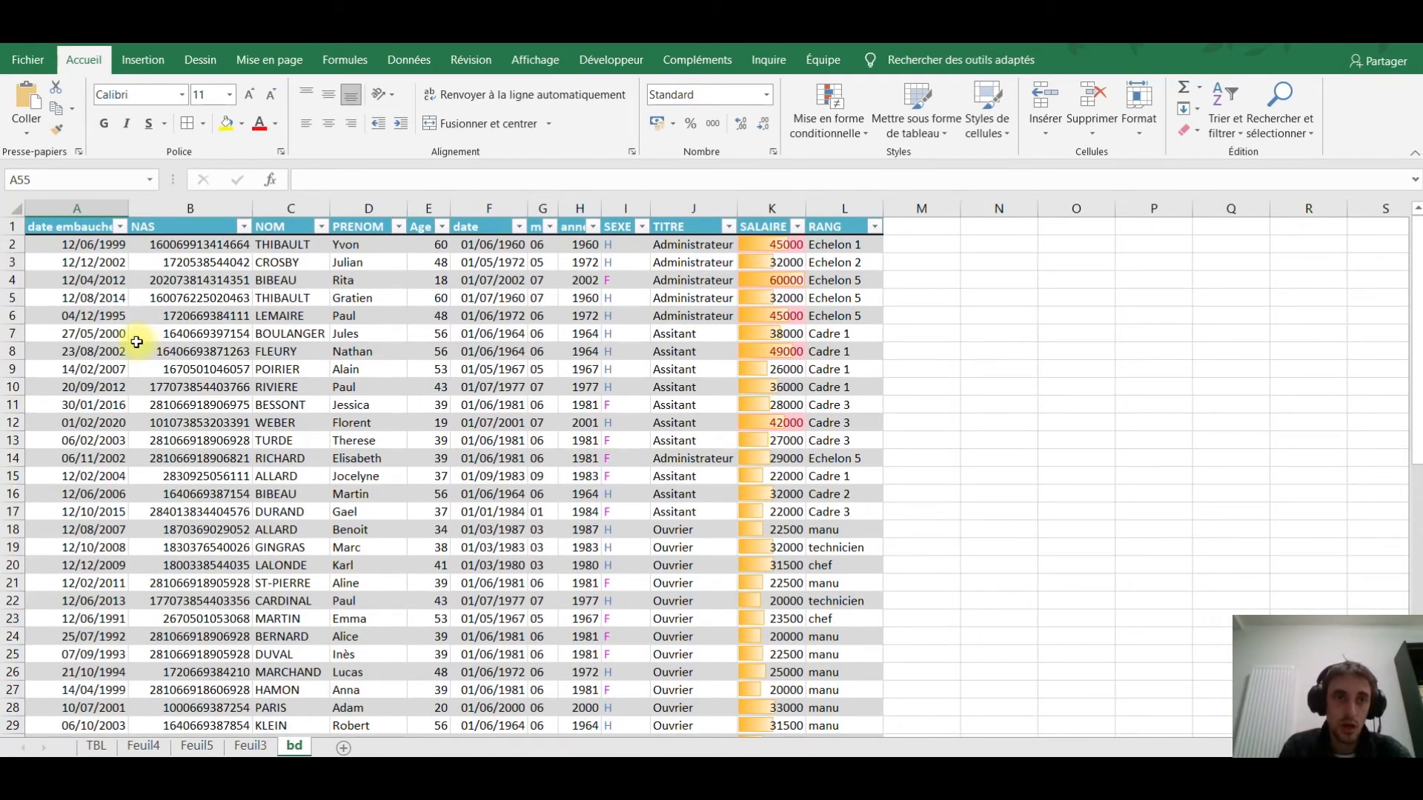
Save the workbook to the Bureau folder as the macro-enabled file liste tableau.xlsm.
left_click(34, 57)
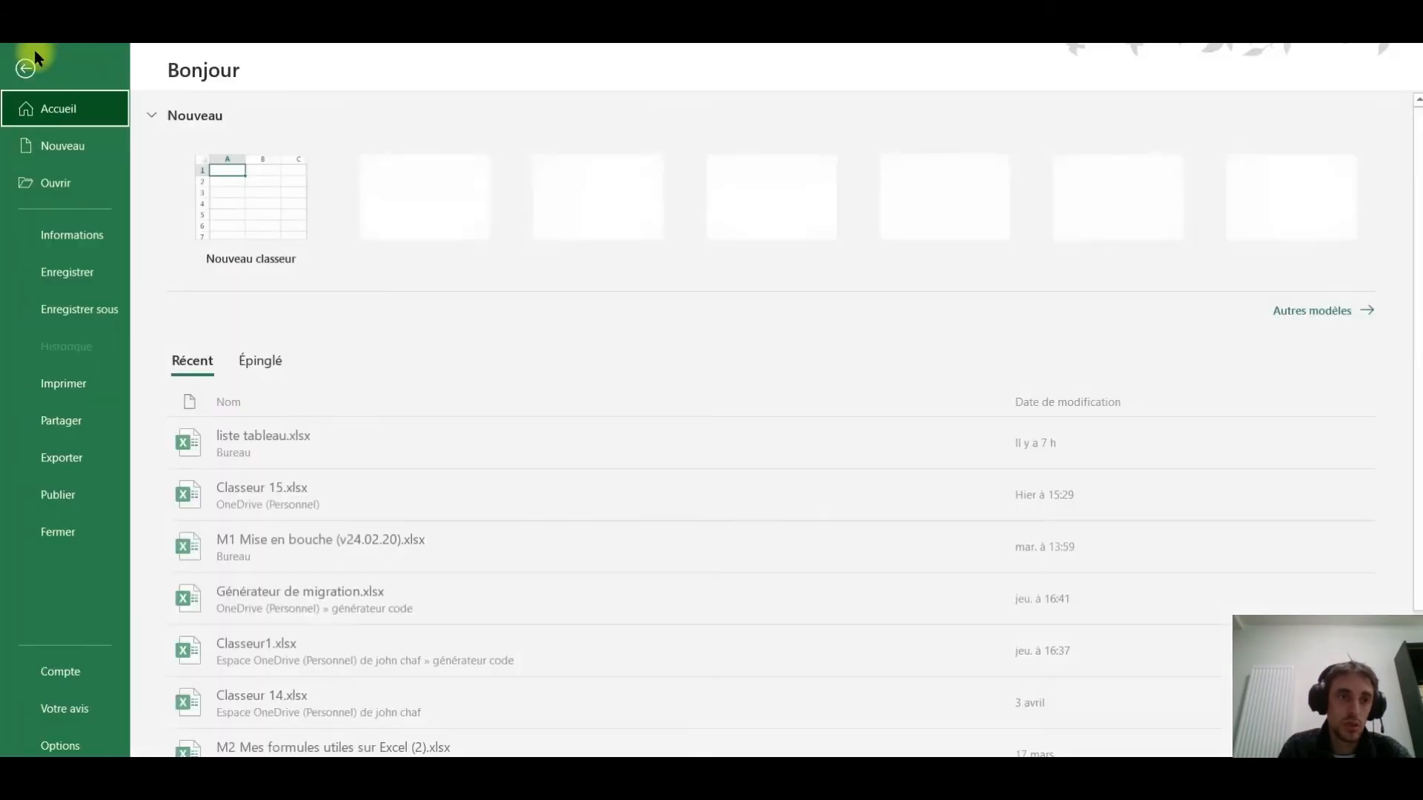
left_click(71, 316)
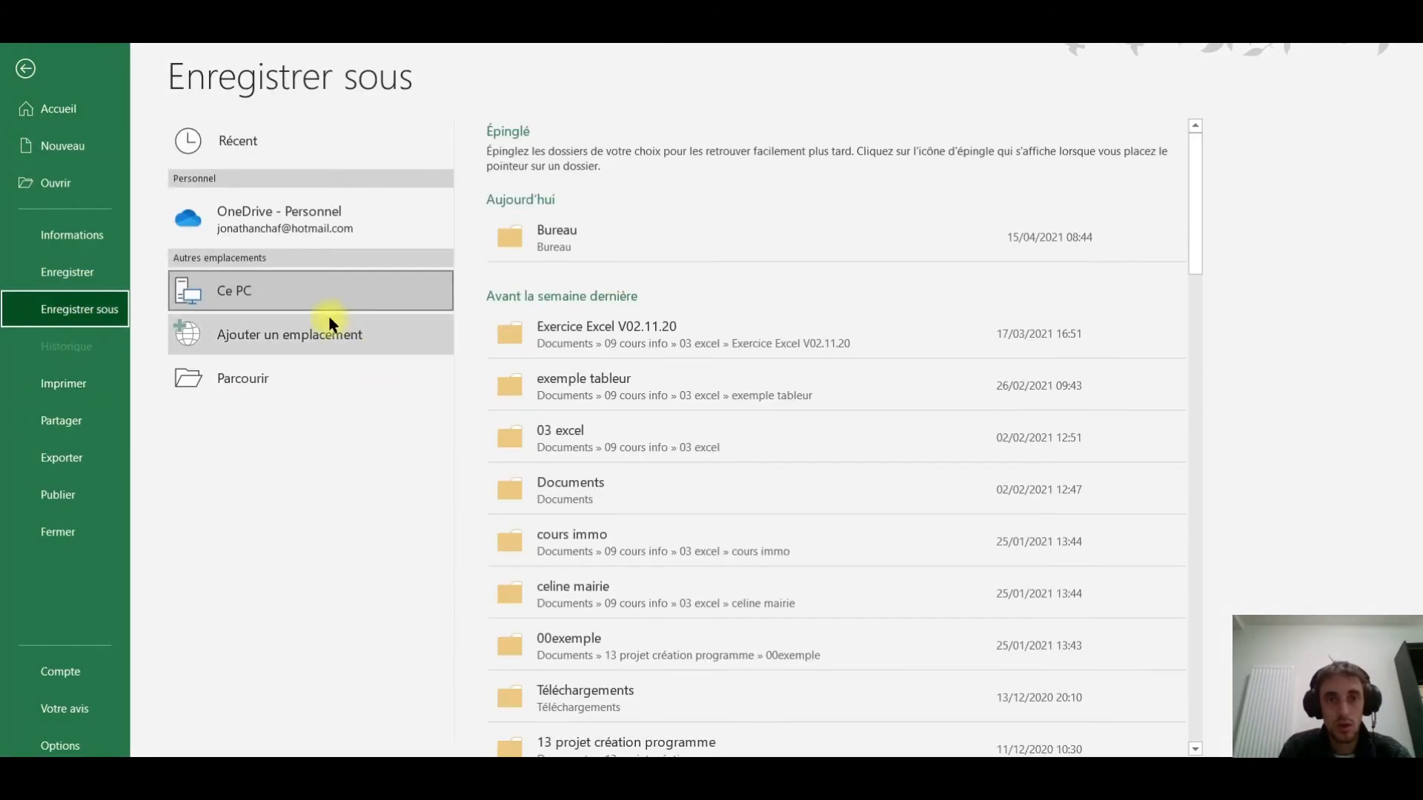
left_click(535, 234)
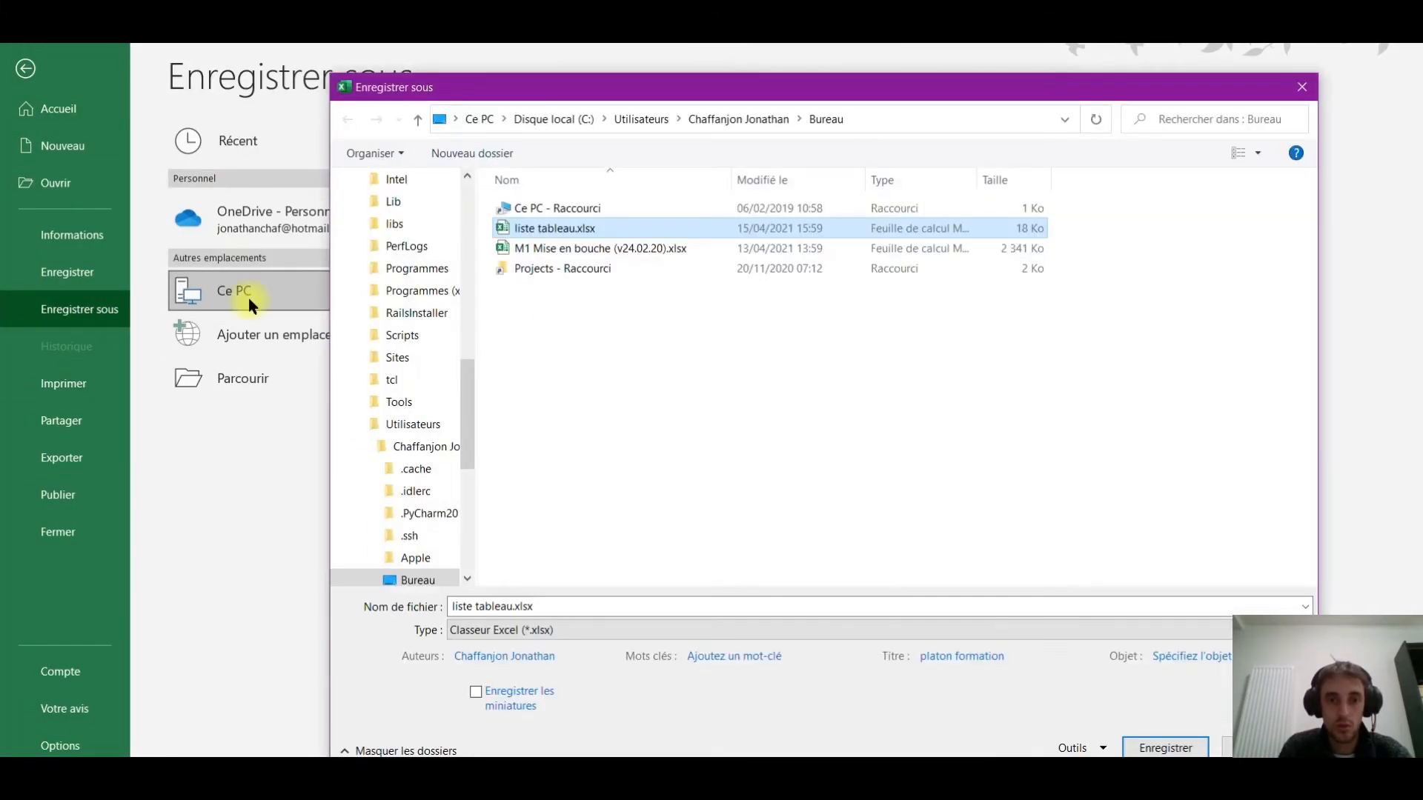
left_click(540, 629)
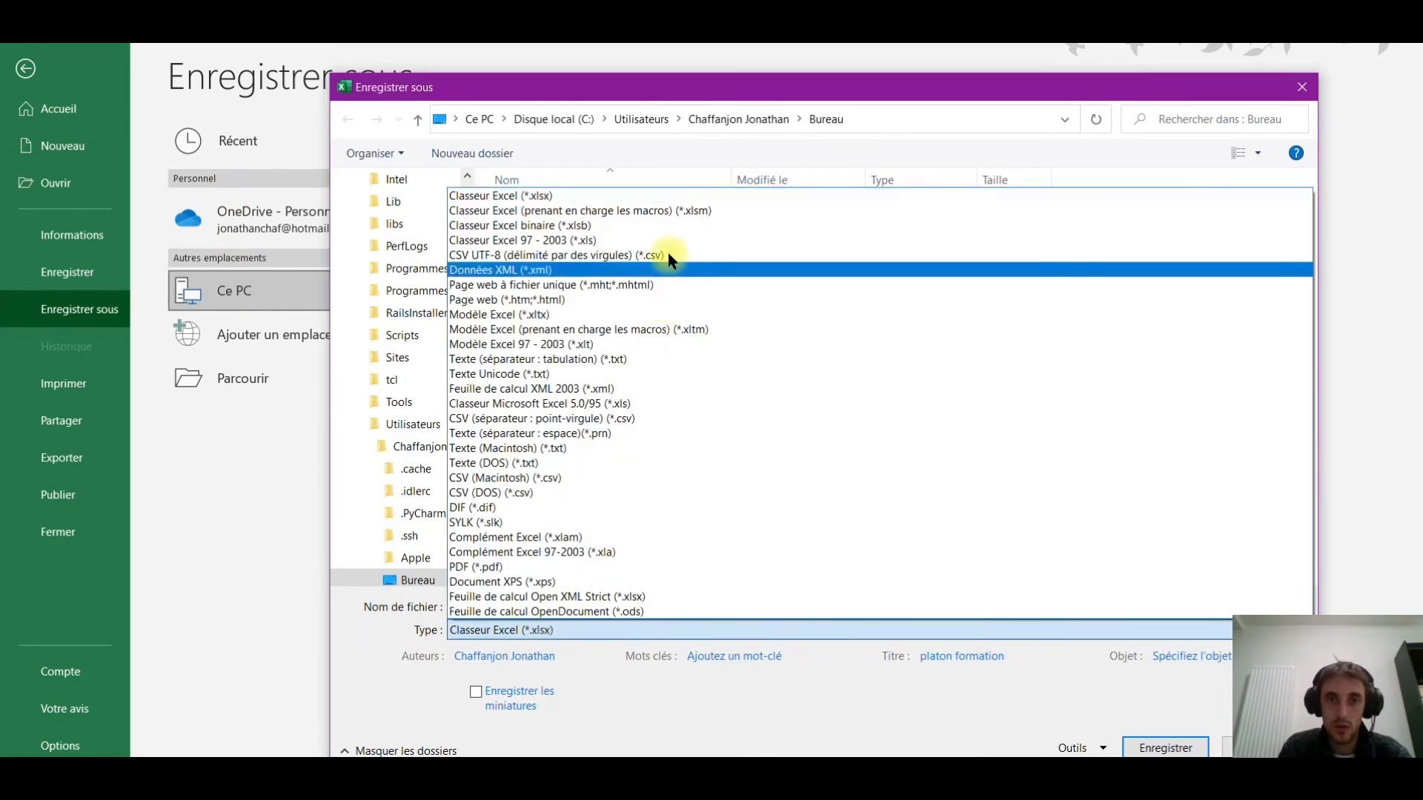
left_click(660, 211)
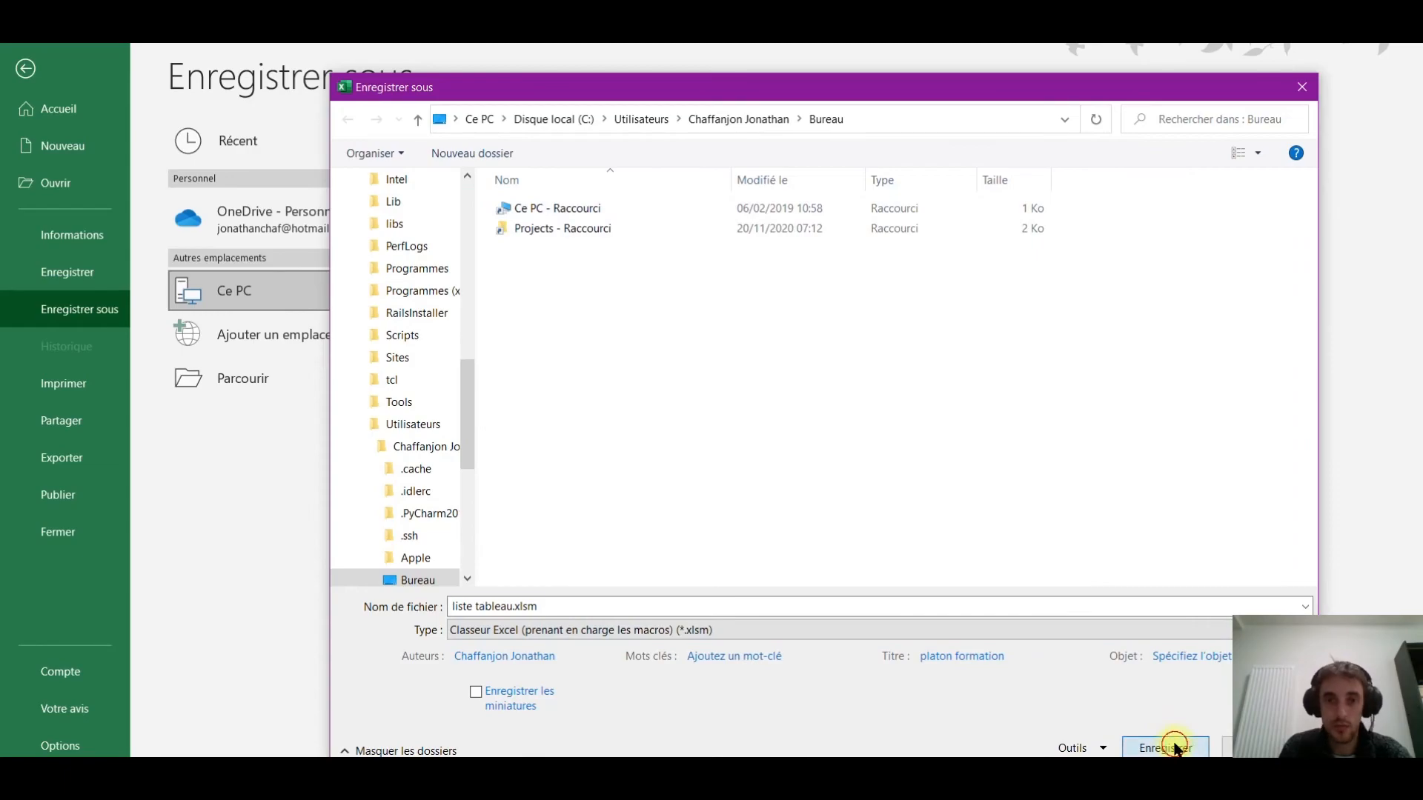
left_click(1175, 747)
Increase the height of header row 1 and draw an ellipse about 1.04 cm high by 0.97 cm wide above the date embauche heading.
left_click(249, 302)
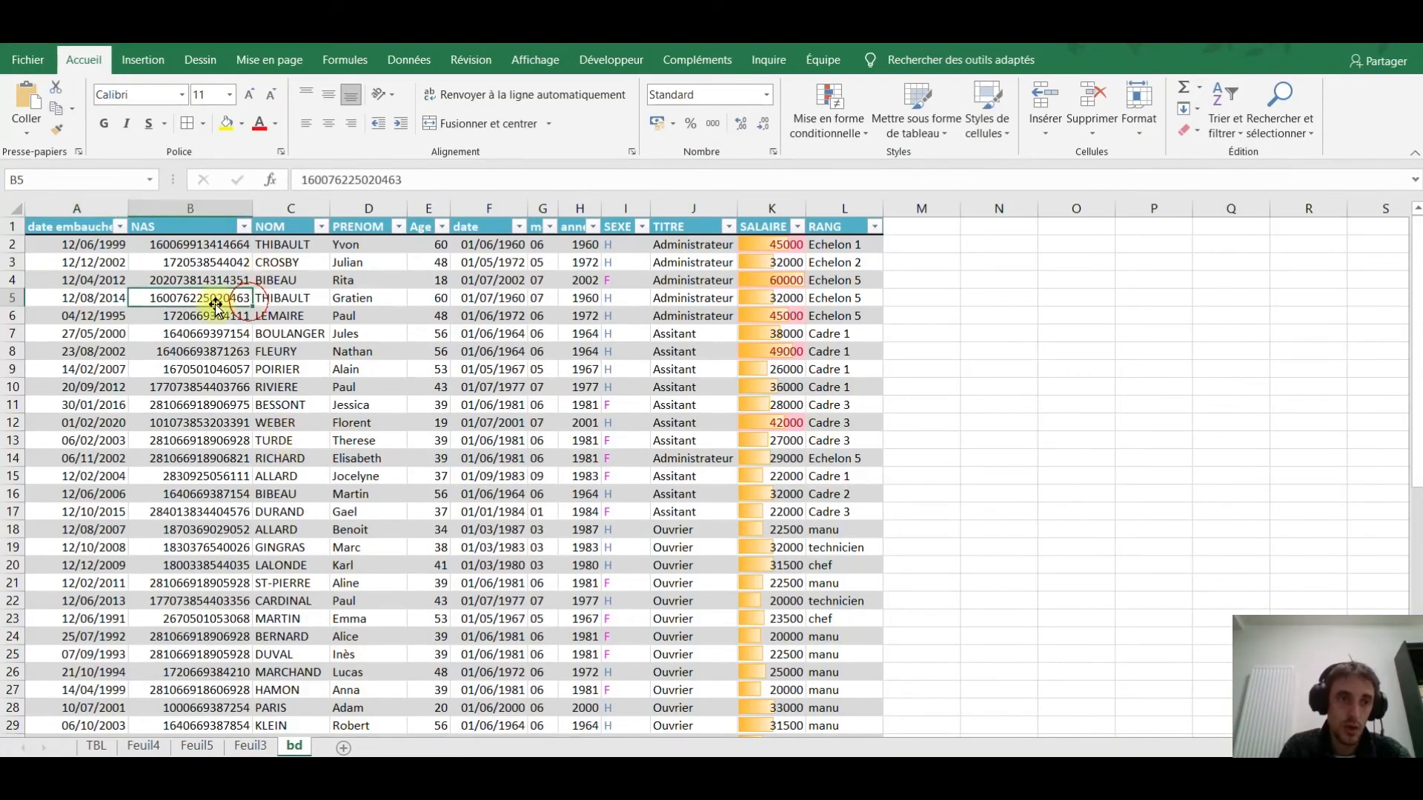
left_click_drag(15, 236, 15, 277)
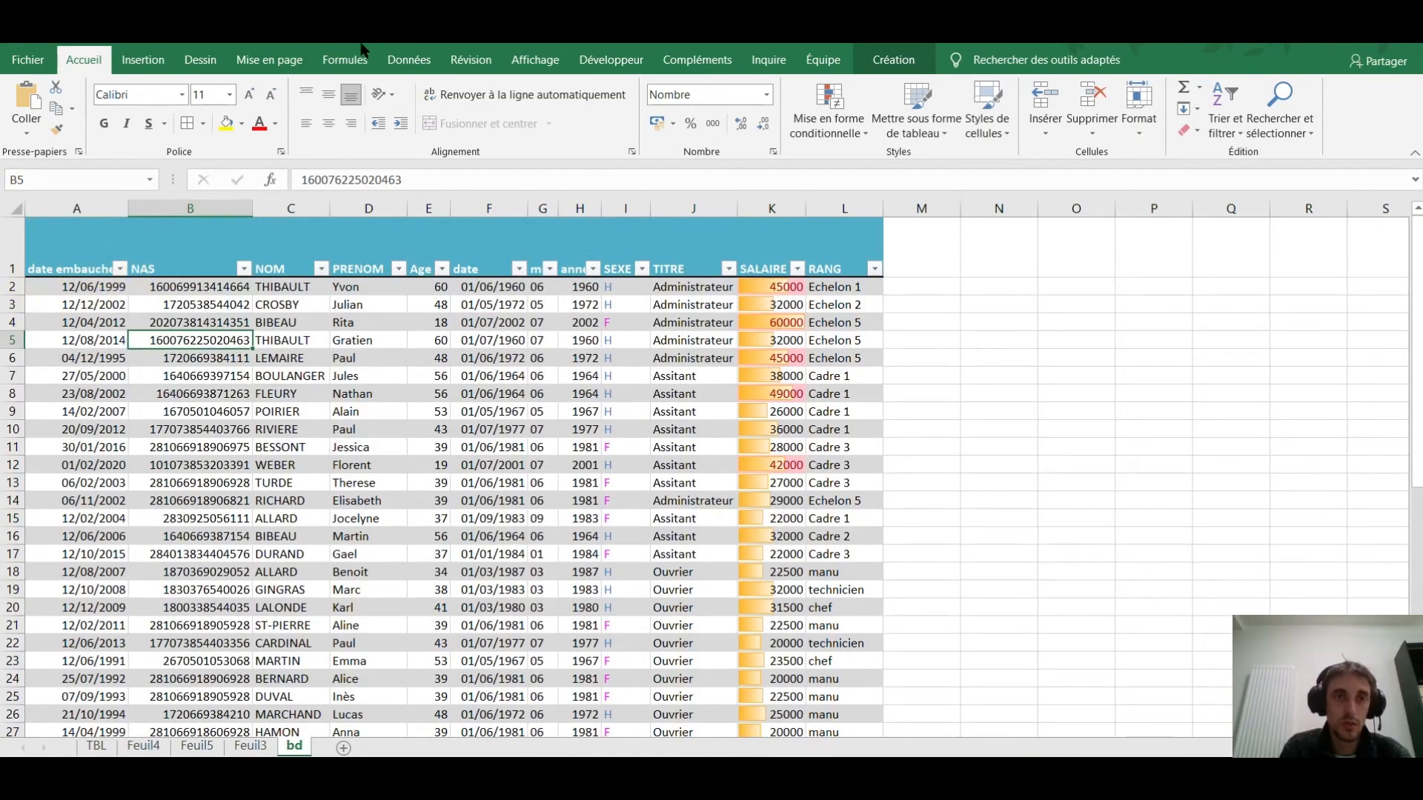
left_click(139, 60)
left_click(250, 104)
left_click(282, 211)
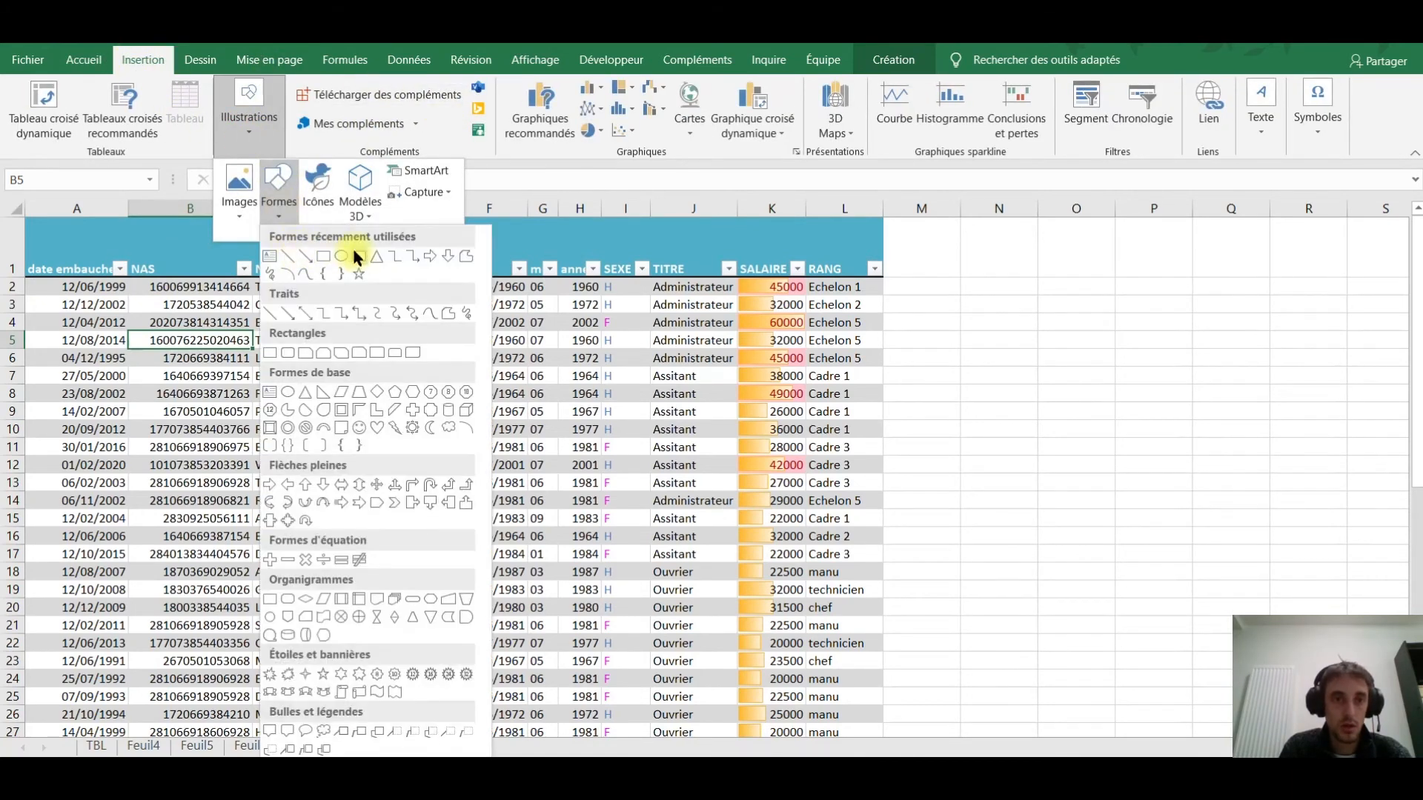
left_click(340, 251)
left_click_drag(69, 245, 95, 258)
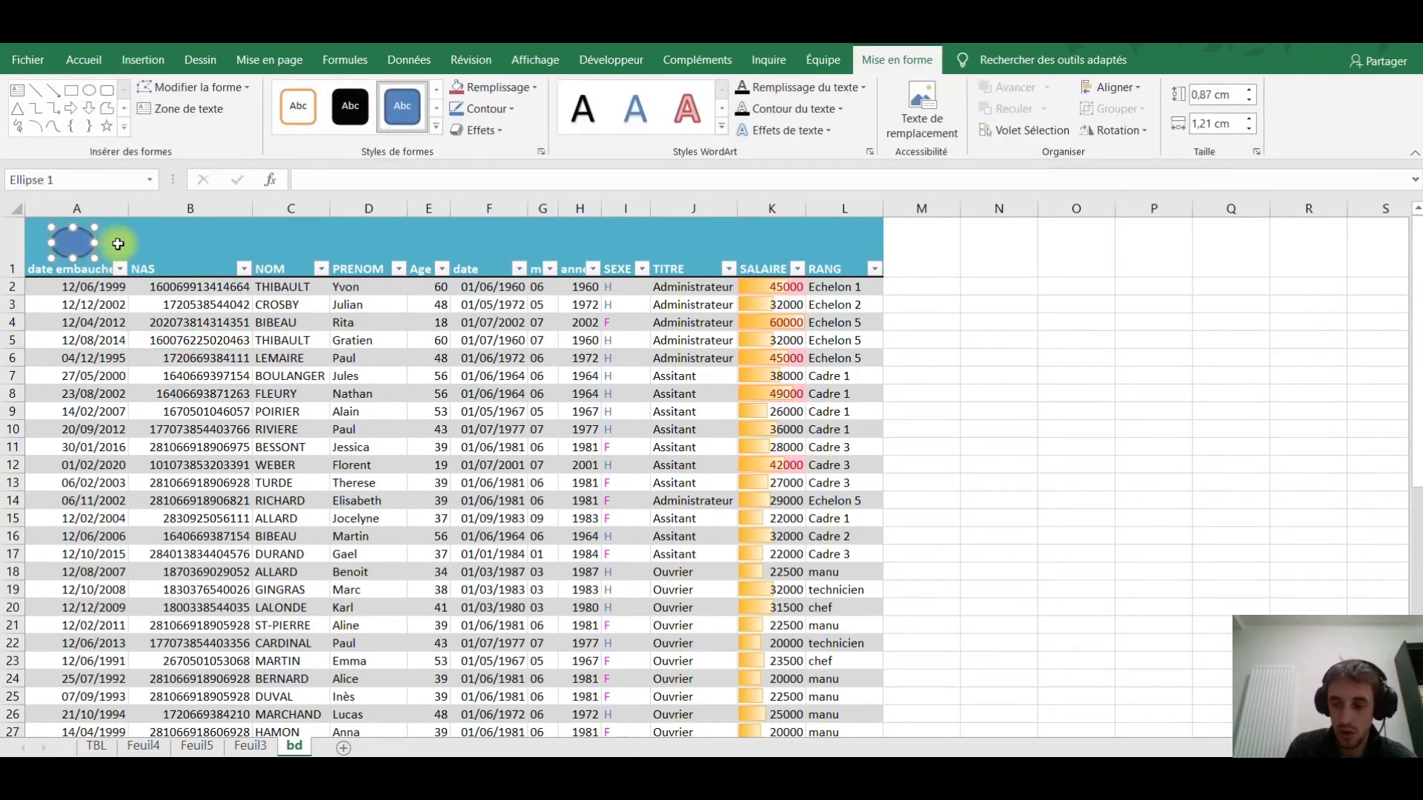
left_click_drag(94, 243, 62, 242)
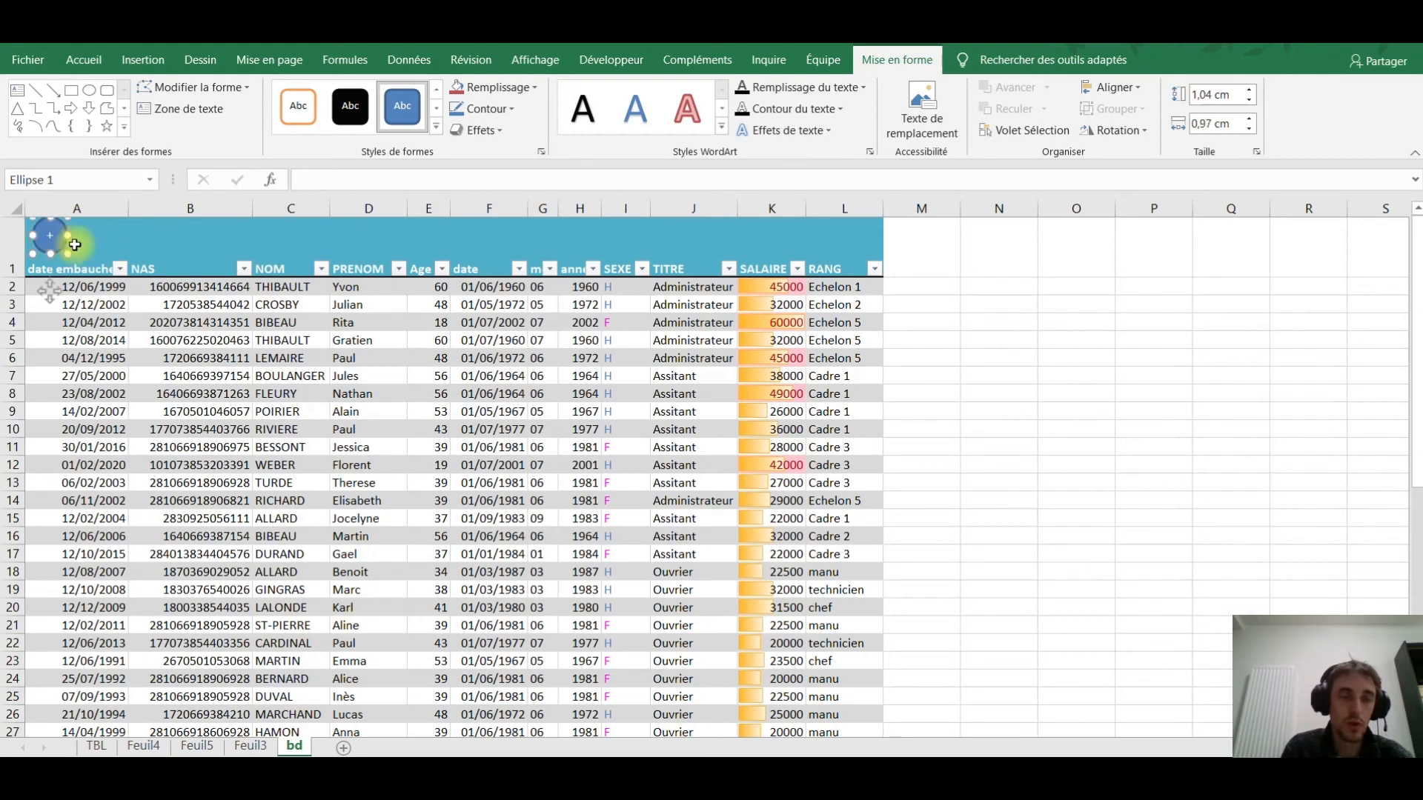
left_click(248, 346)
left_click_drag(144, 388, 146, 373)
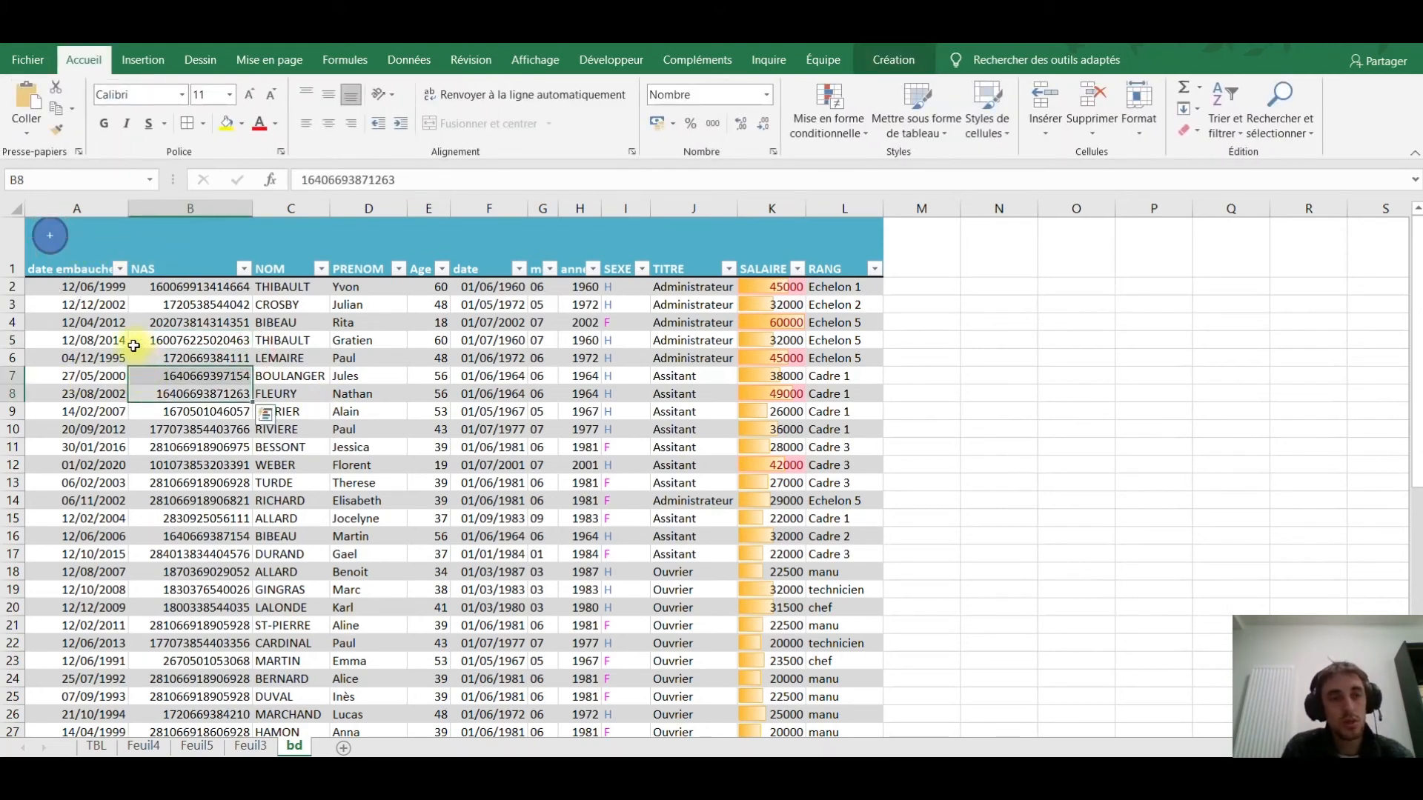
left_click(115, 323)
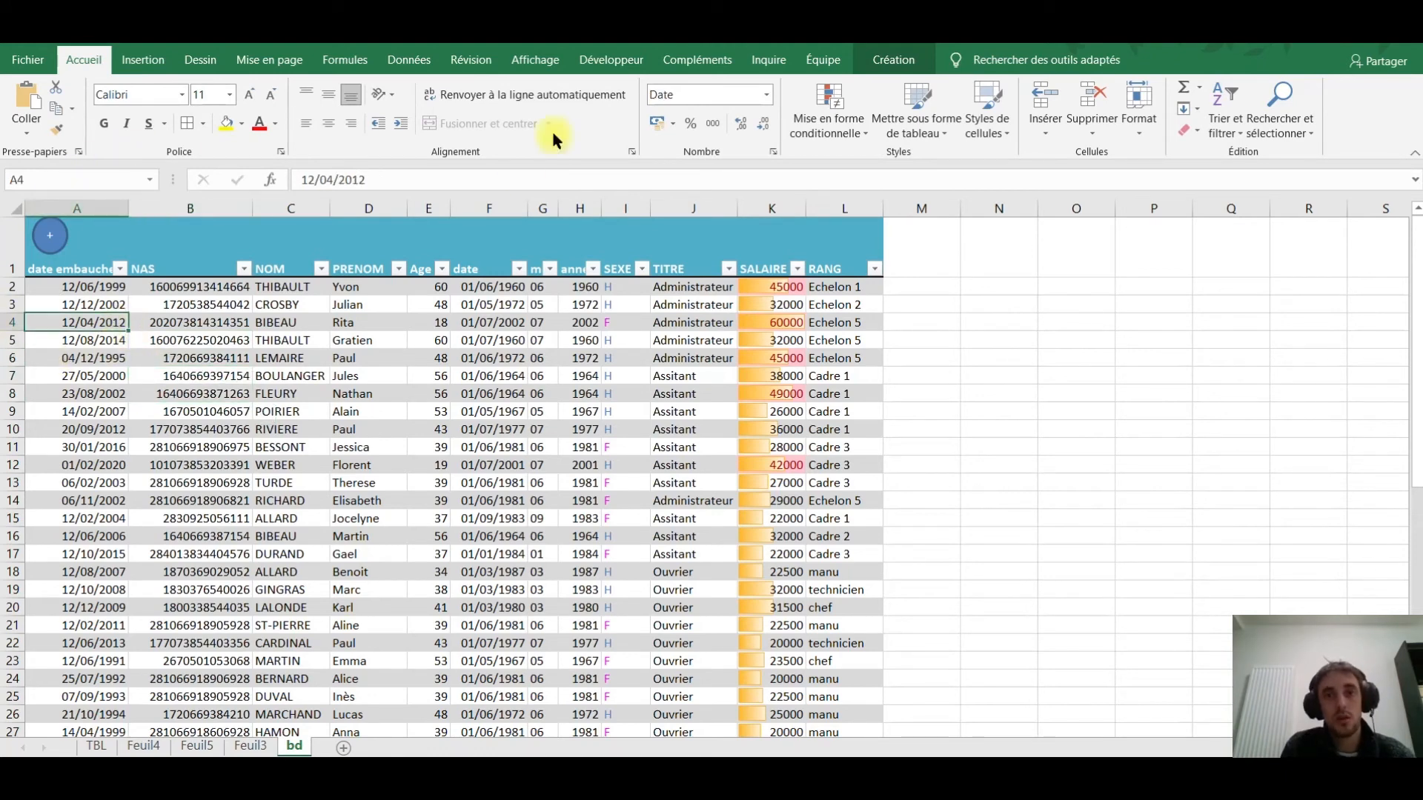
Start recording a macro named ajoutsalarie stored in this workbook.
left_click(592, 58)
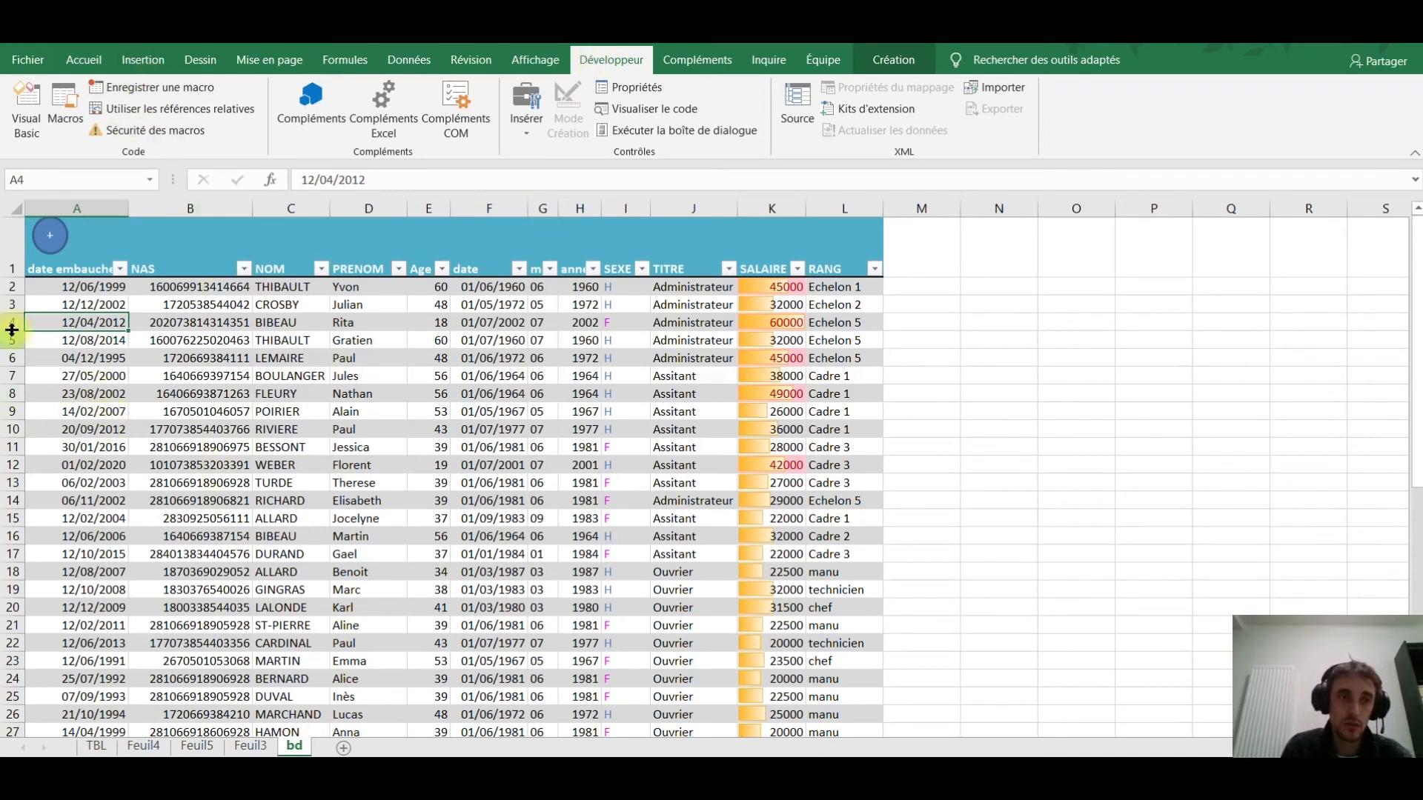
left_click(12, 287)
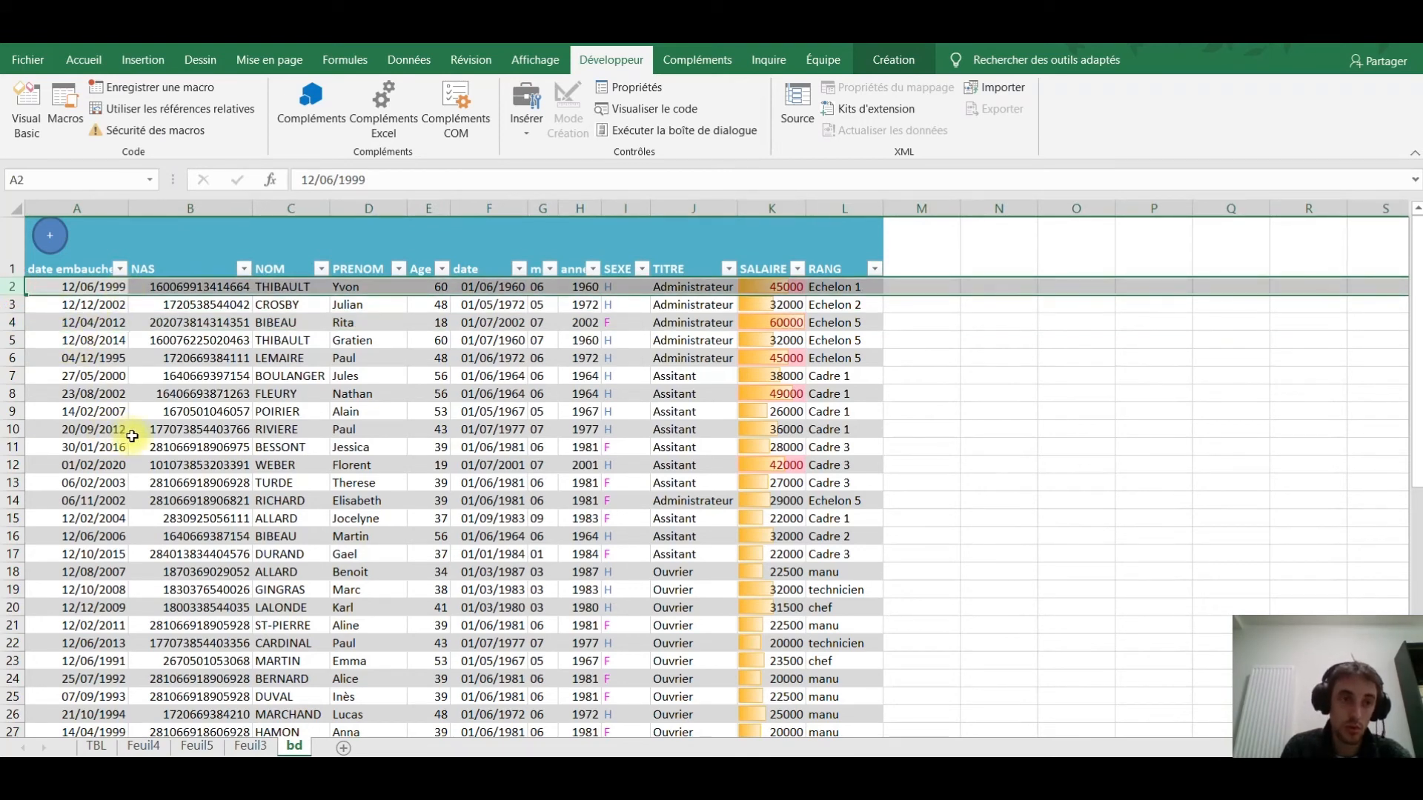
left_click(162, 285)
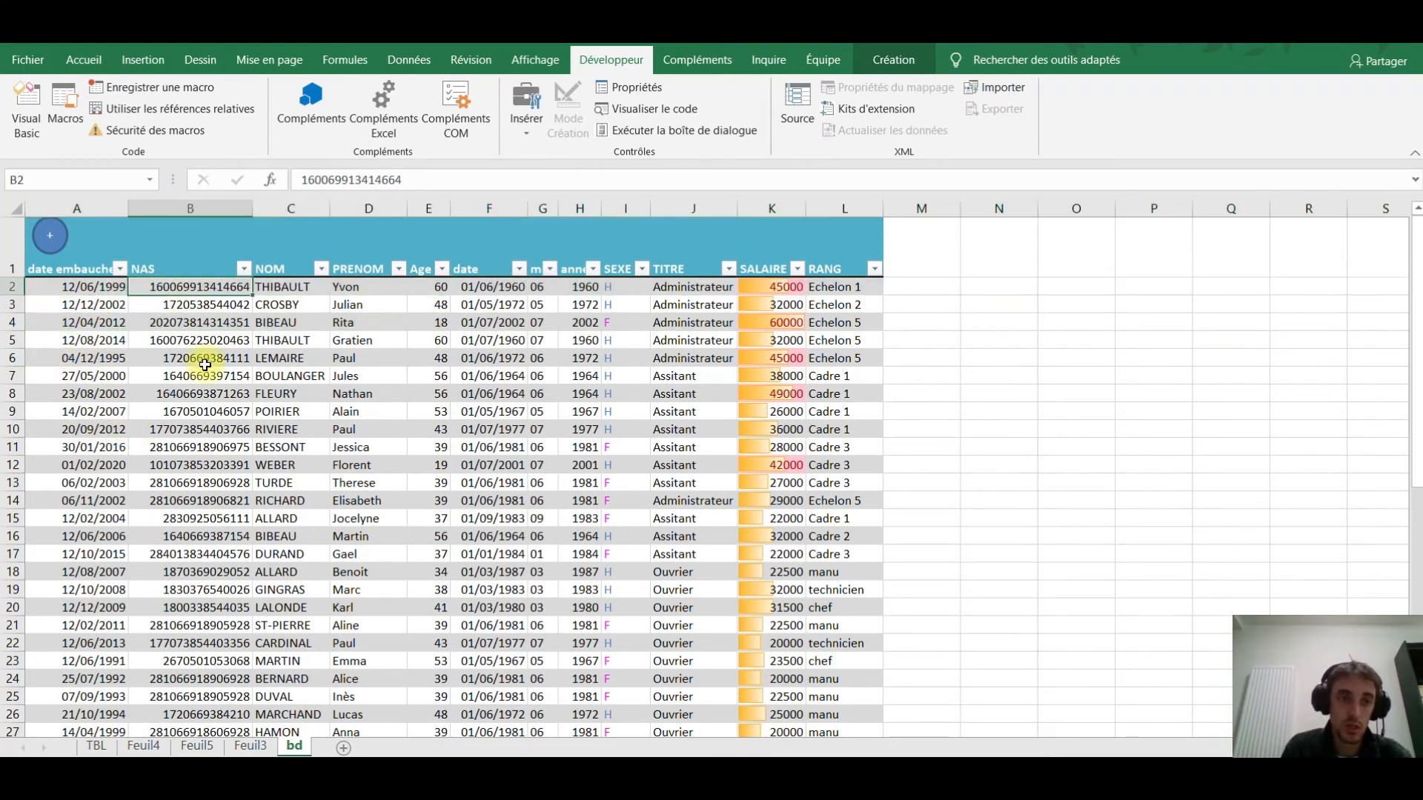
left_click(81, 338)
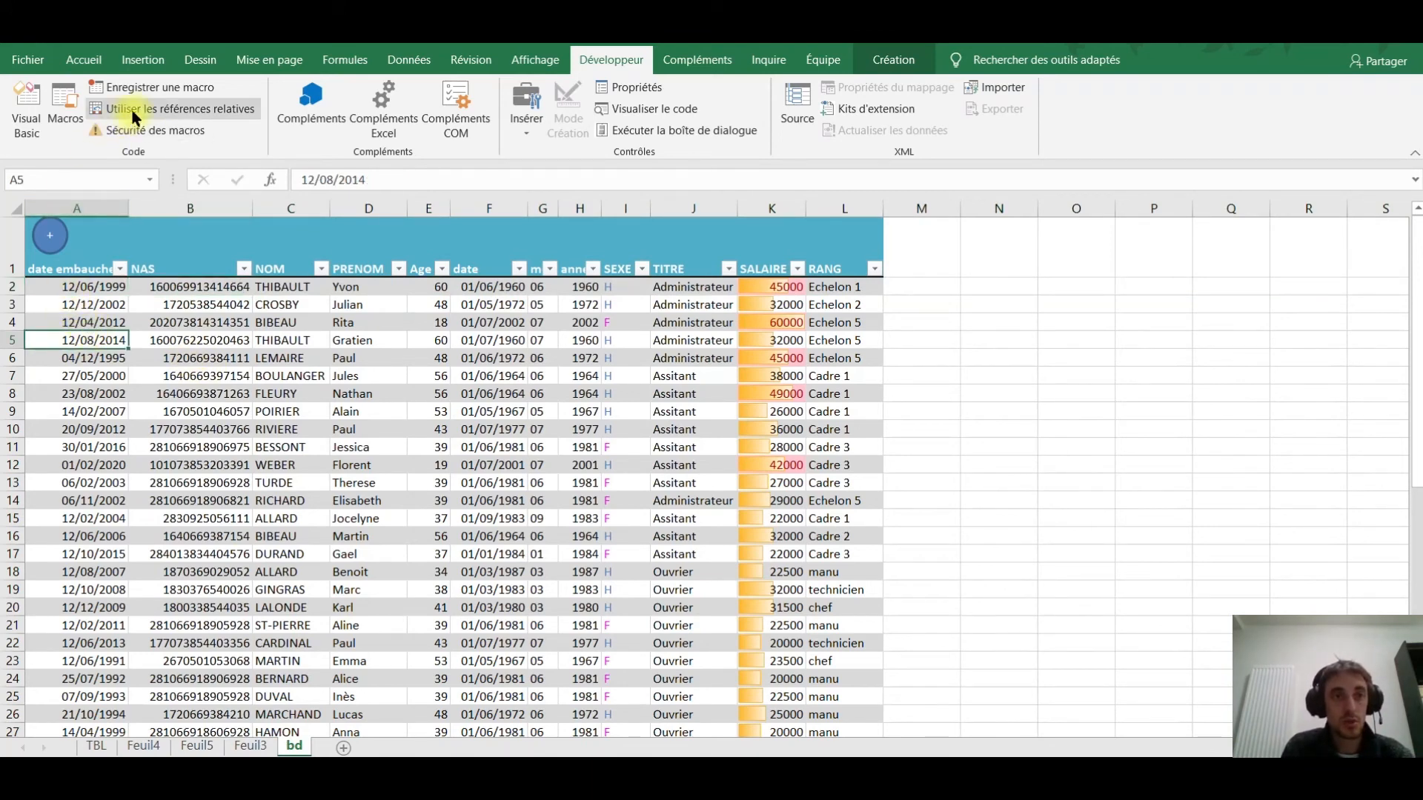
left_click(434, 483)
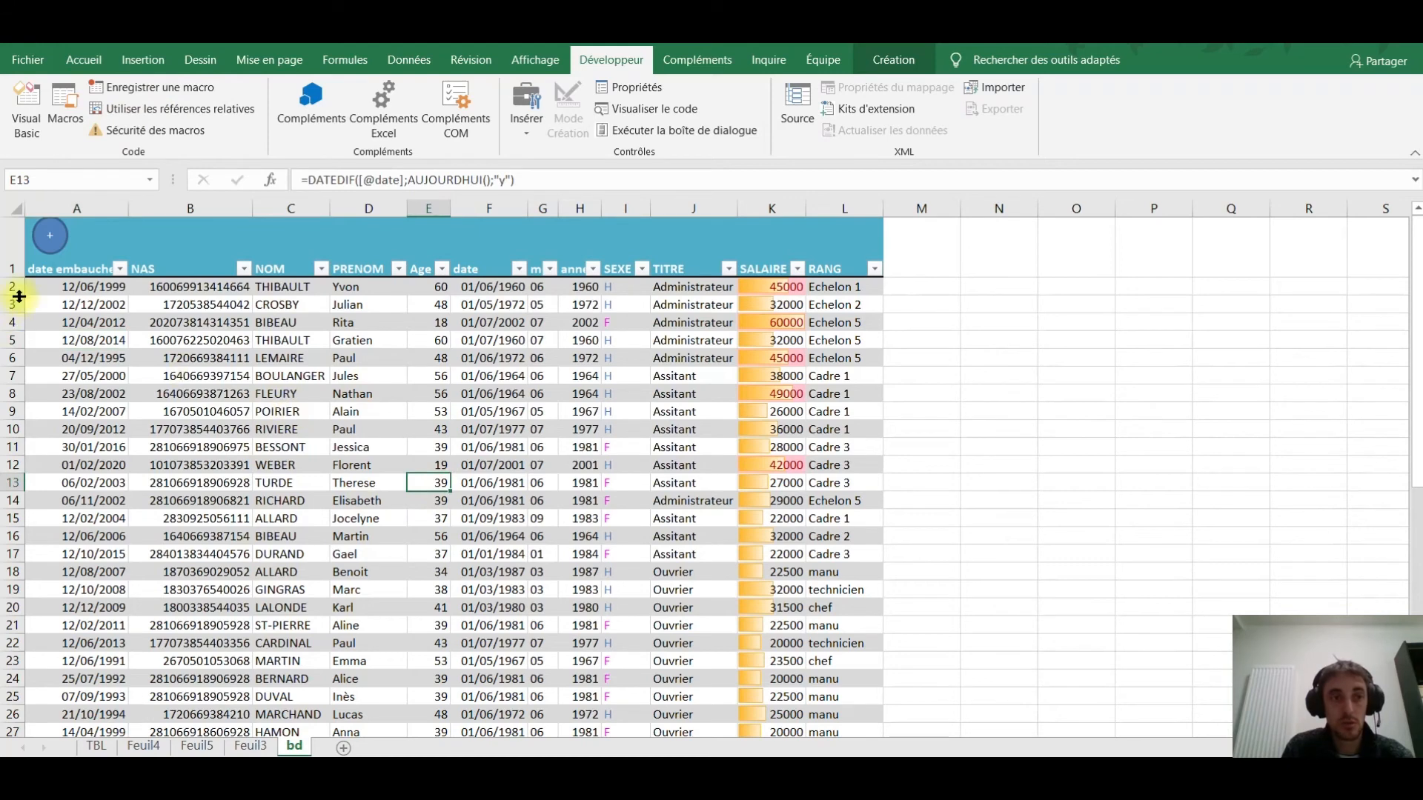
left_click(13, 287)
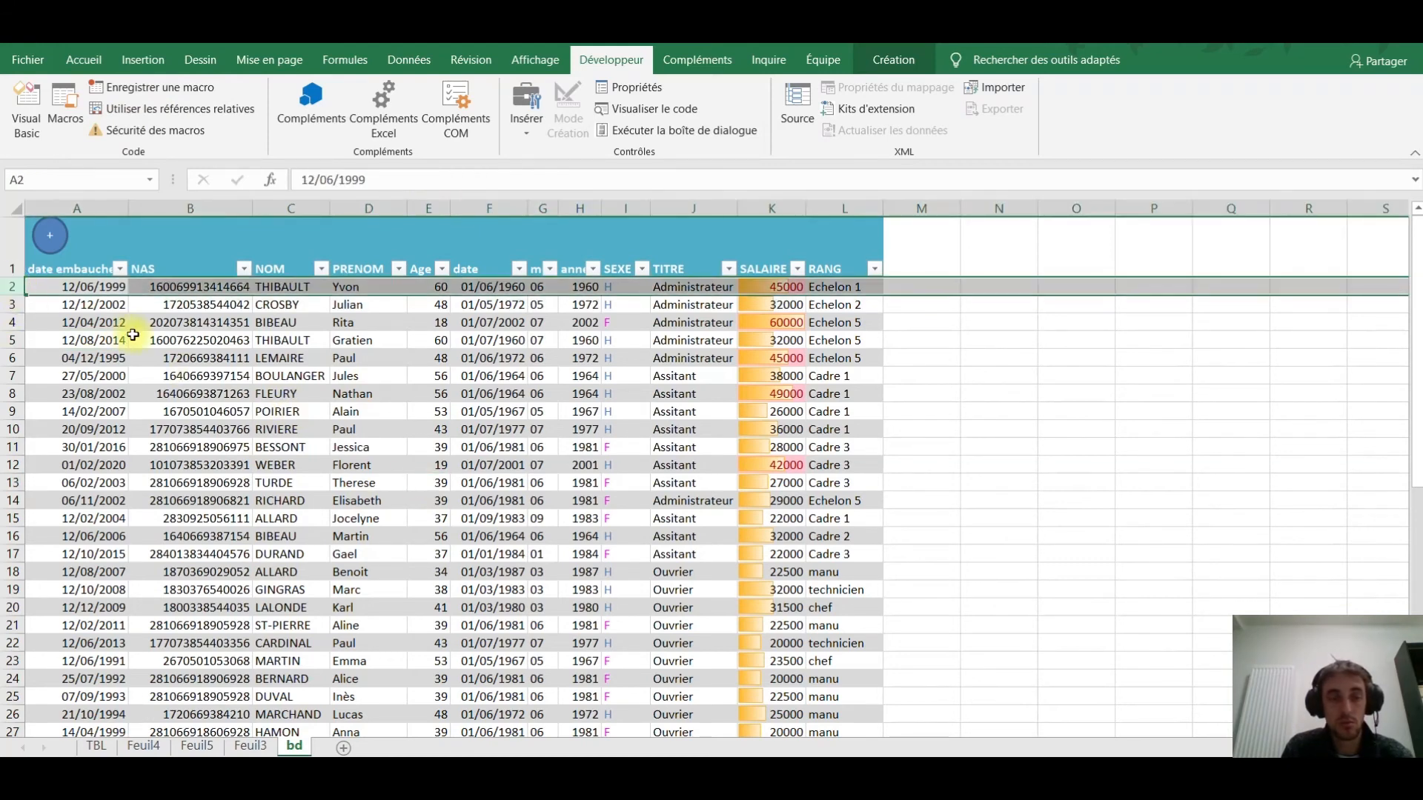
left_click(266, 440)
left_click(274, 434)
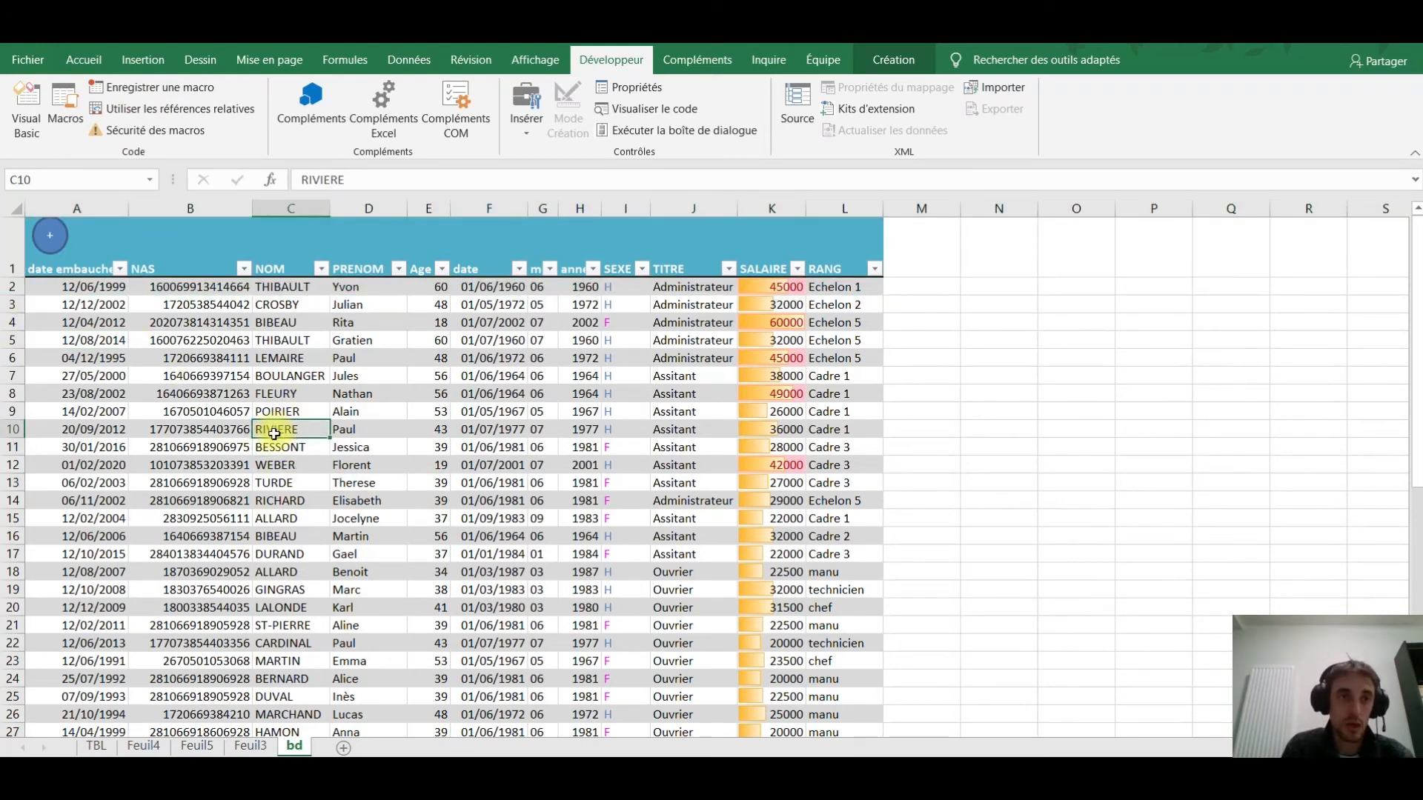
left_click(152, 87)
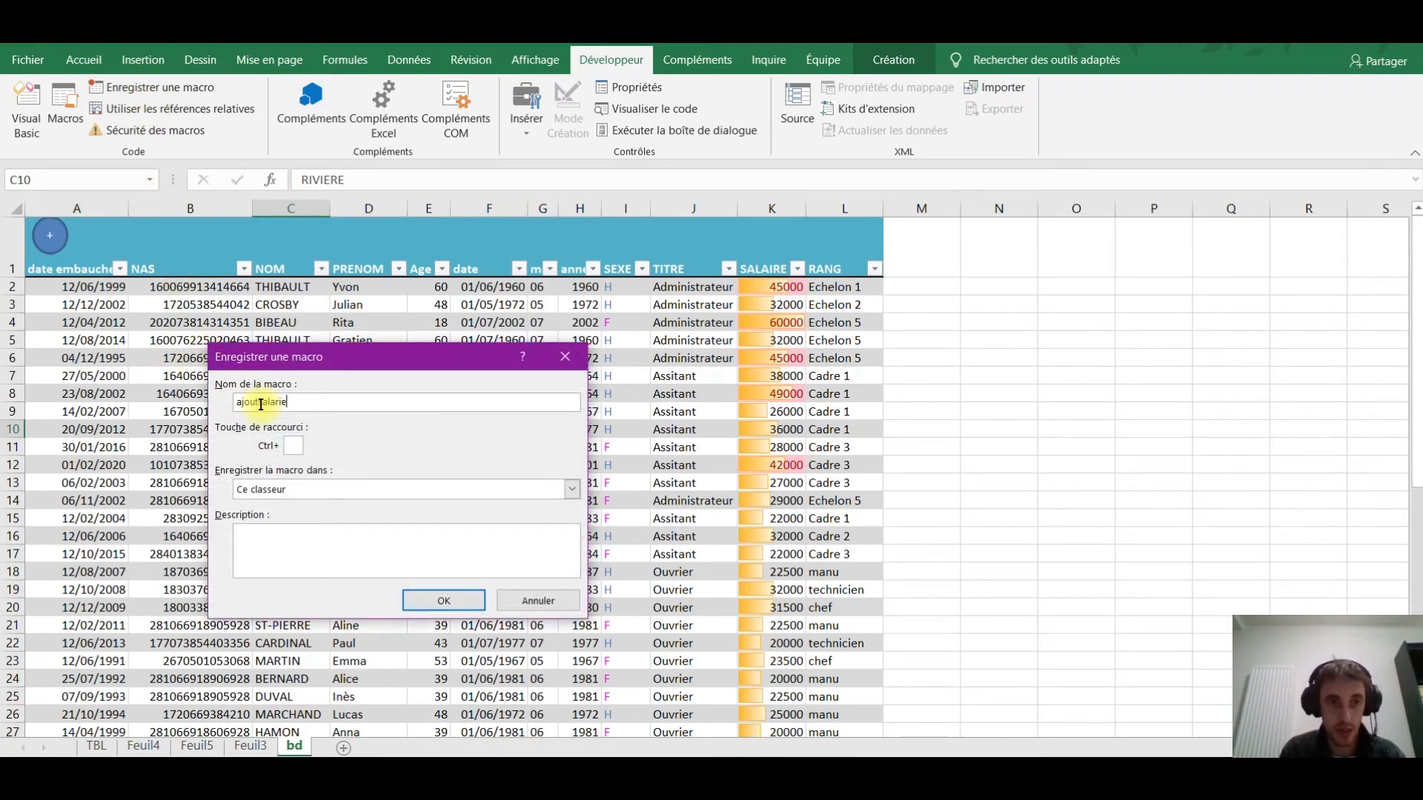
left_click(425, 599)
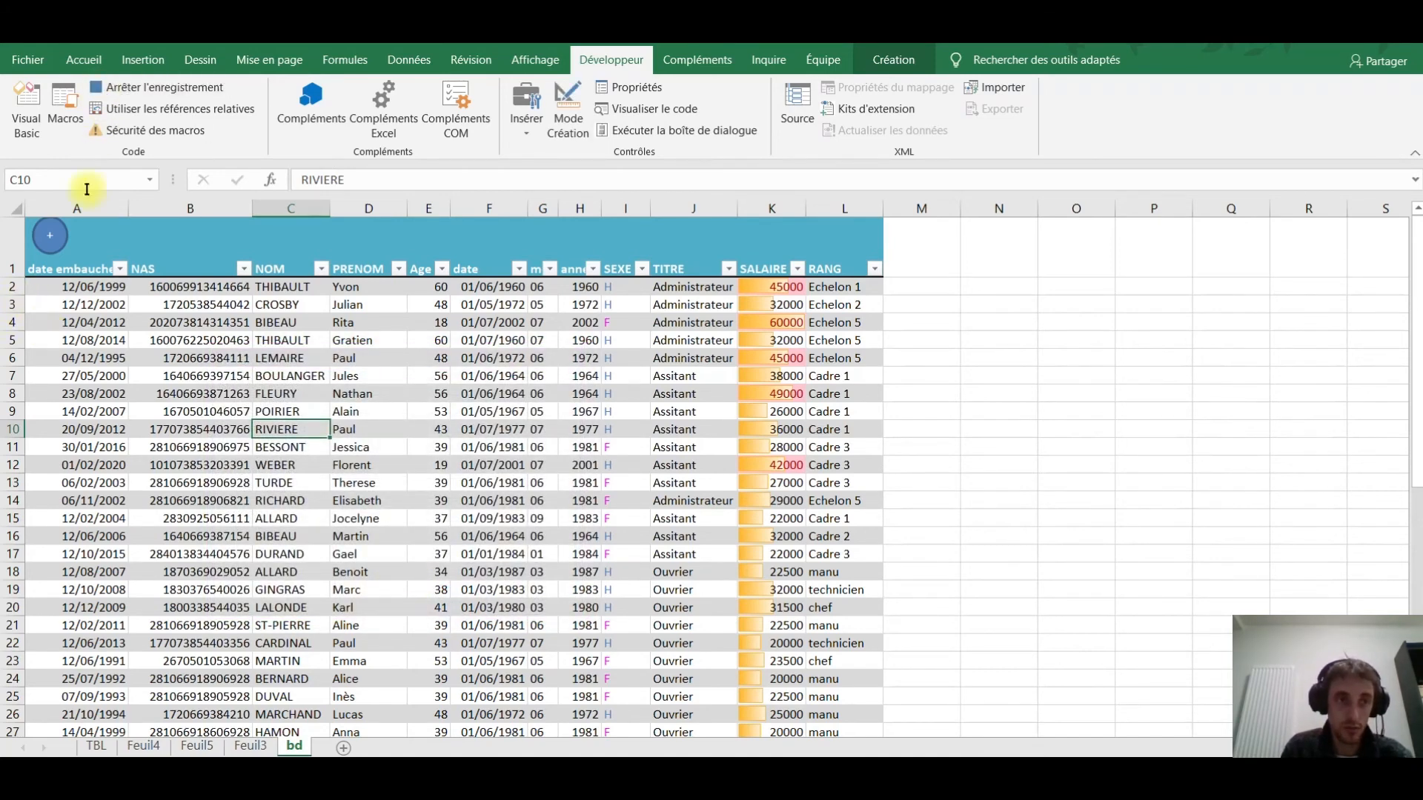
Insert a new row 2 beneath the table header, using the same format as the row below.
left_click(12, 287)
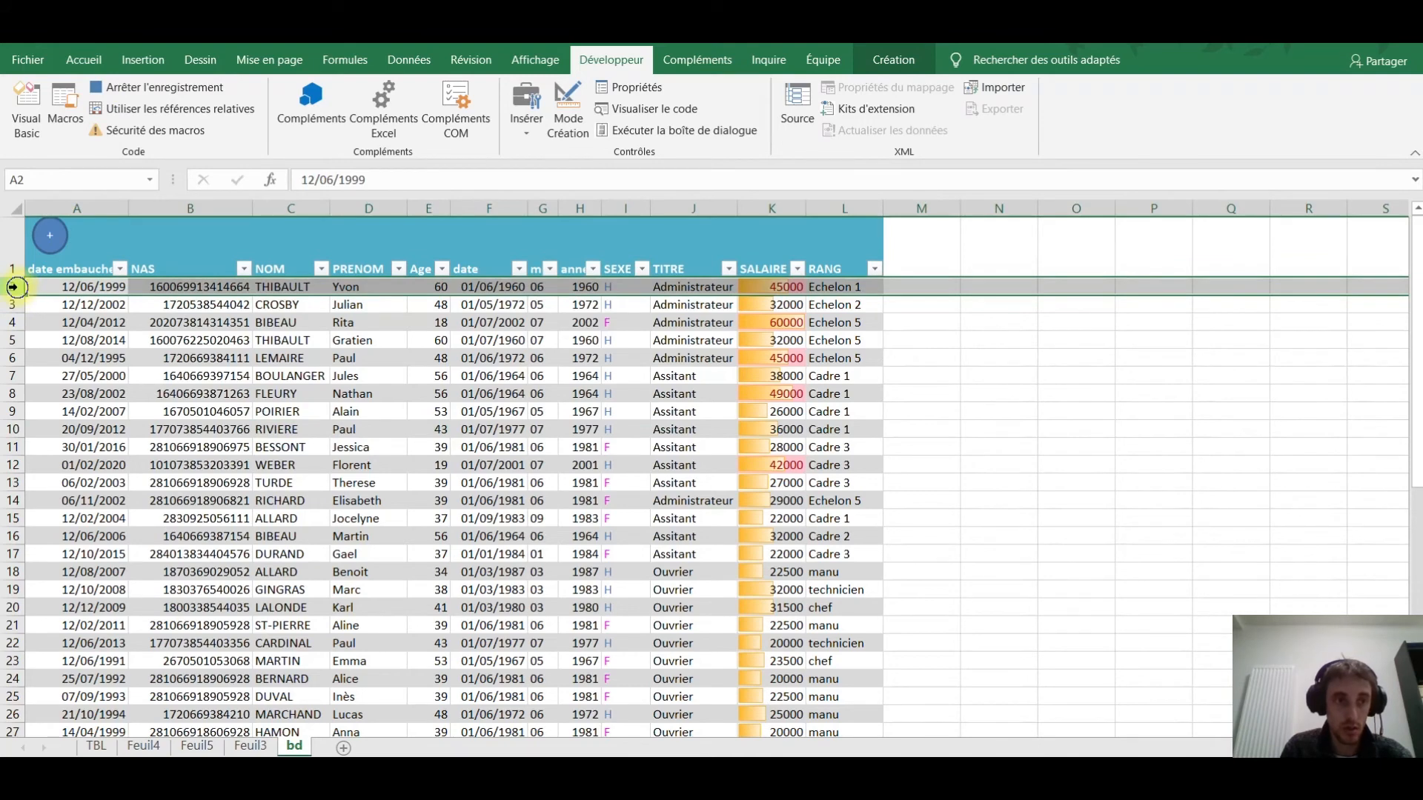
right_click(16, 287)
left_click(99, 424)
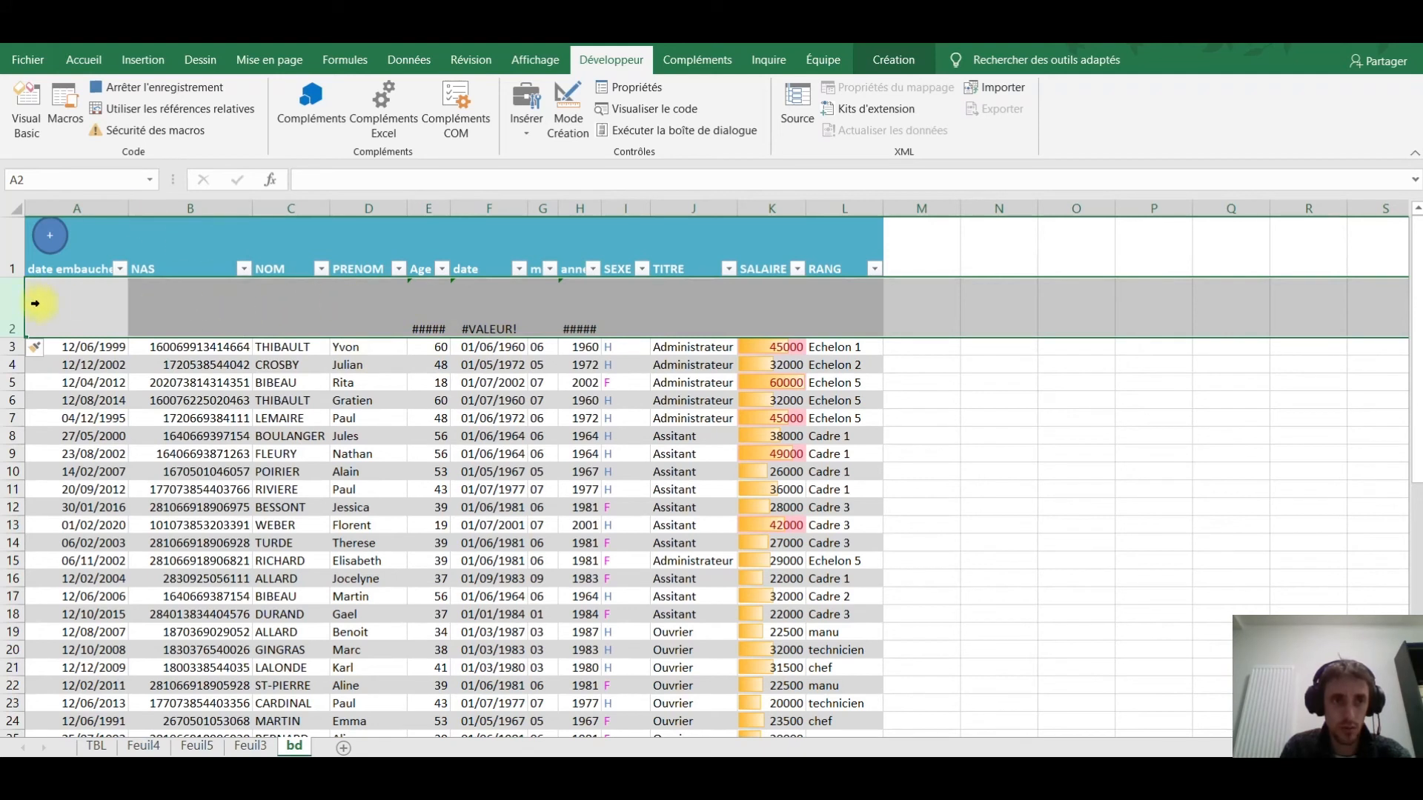
left_click(48, 346)
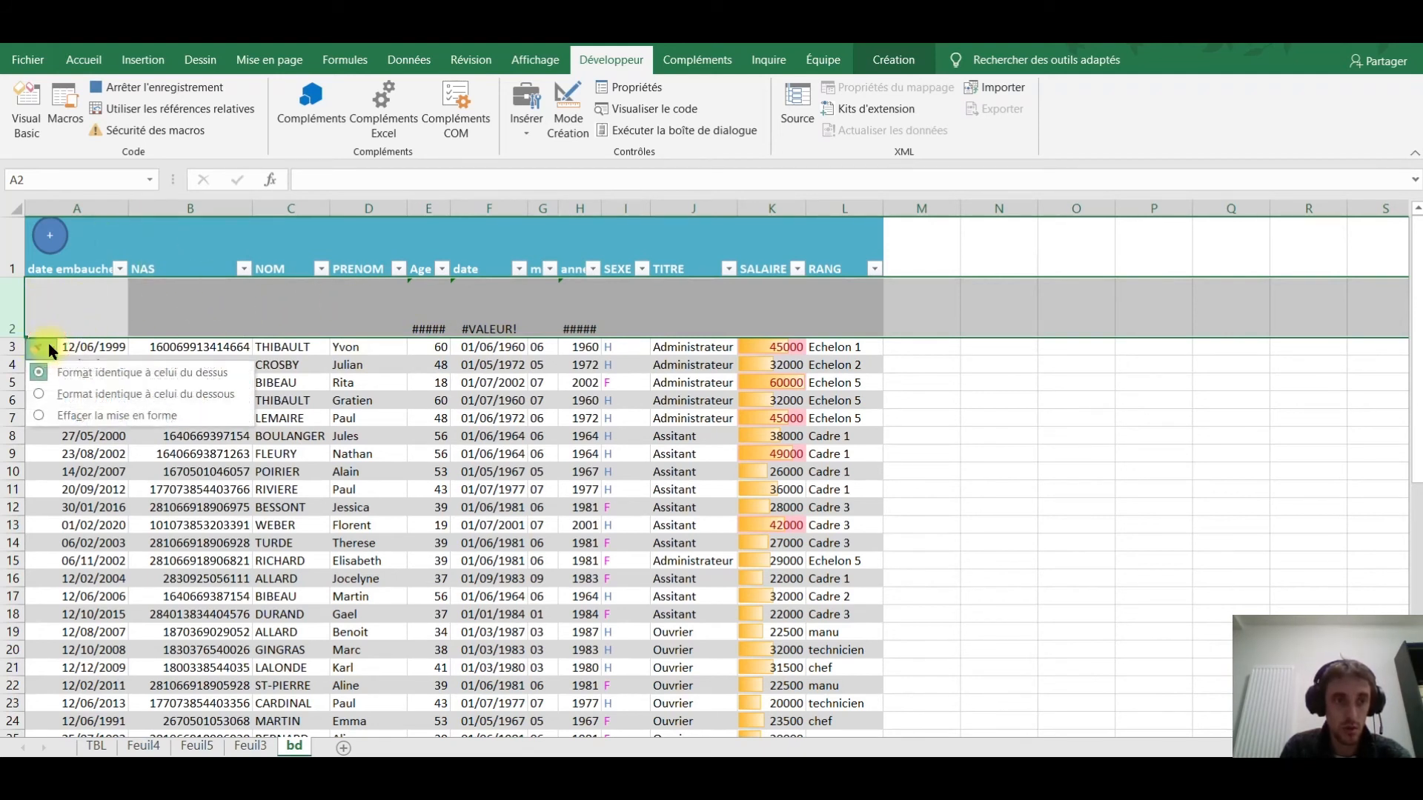
left_click(78, 384)
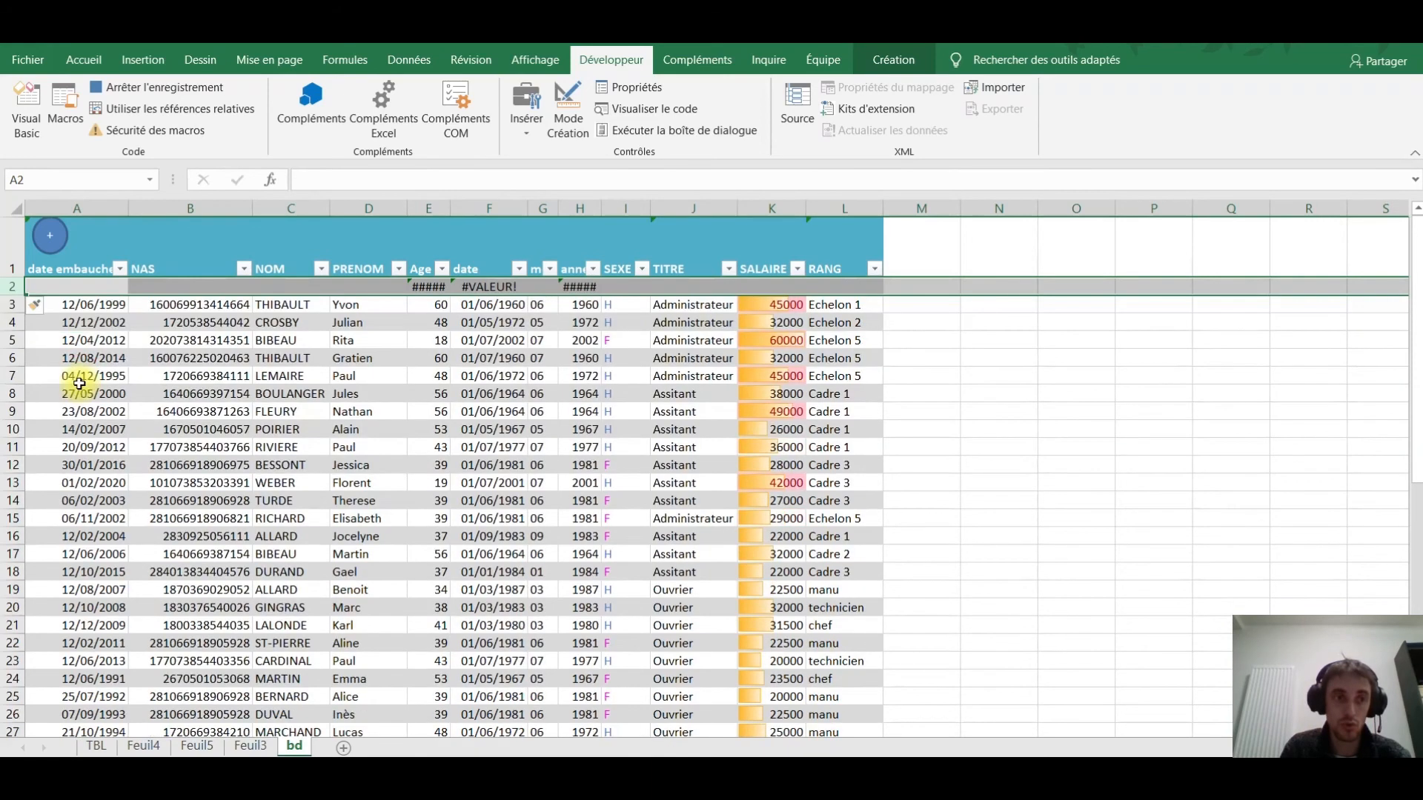
Enter the hire date 15/04/2021 in cell A2, then stop the macro recording with cell B2 selected.
left_click(77, 286)
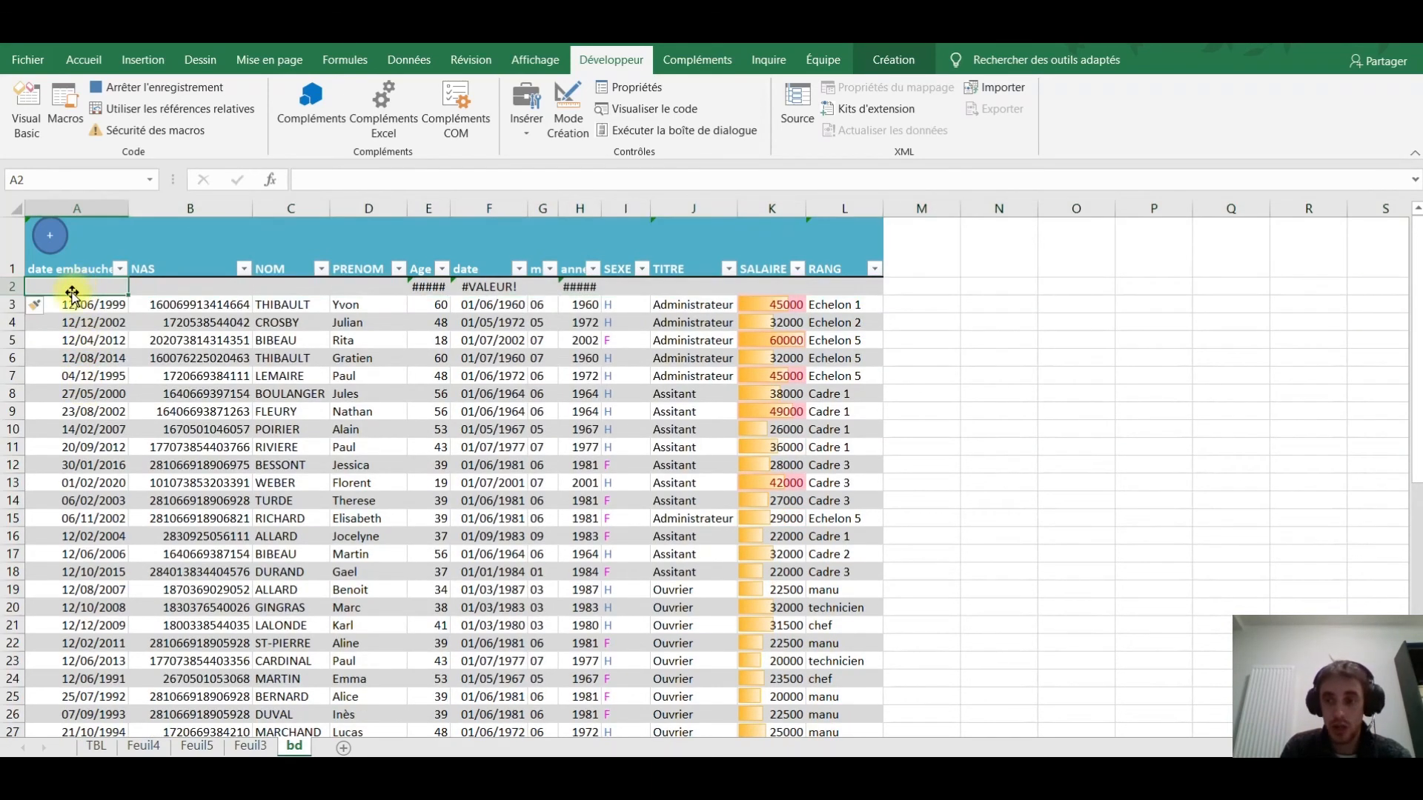
type("15/04/201")
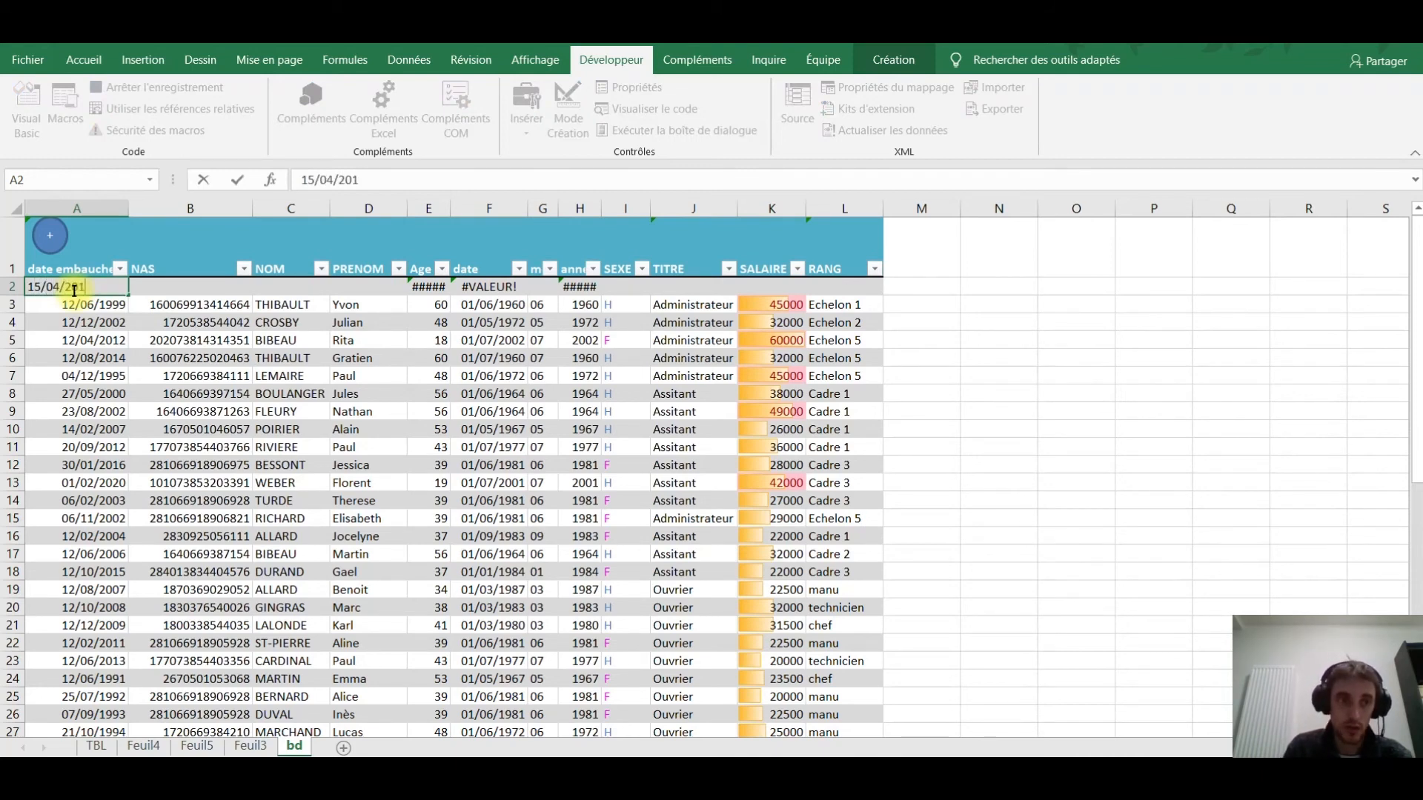
left_click(187, 282)
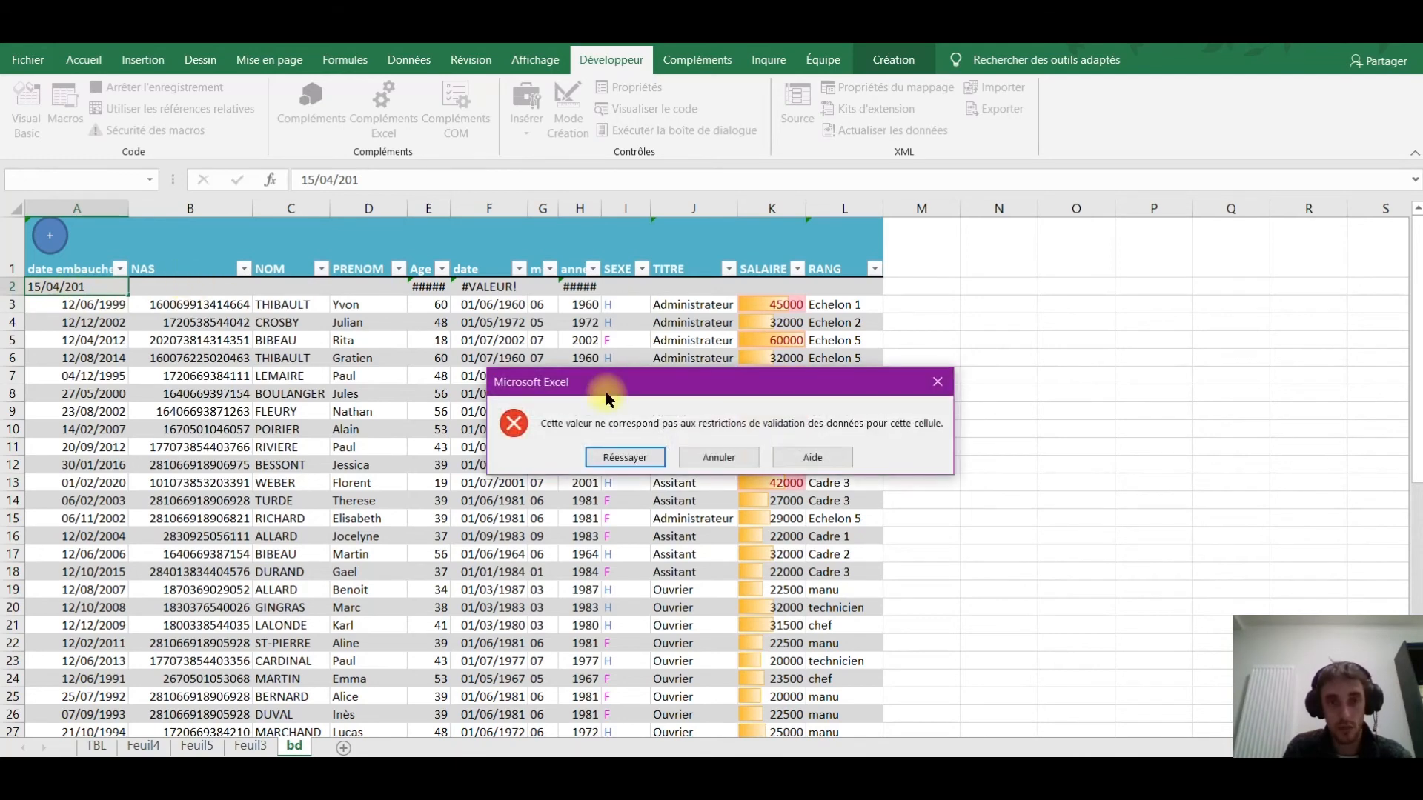
left_click(638, 458)
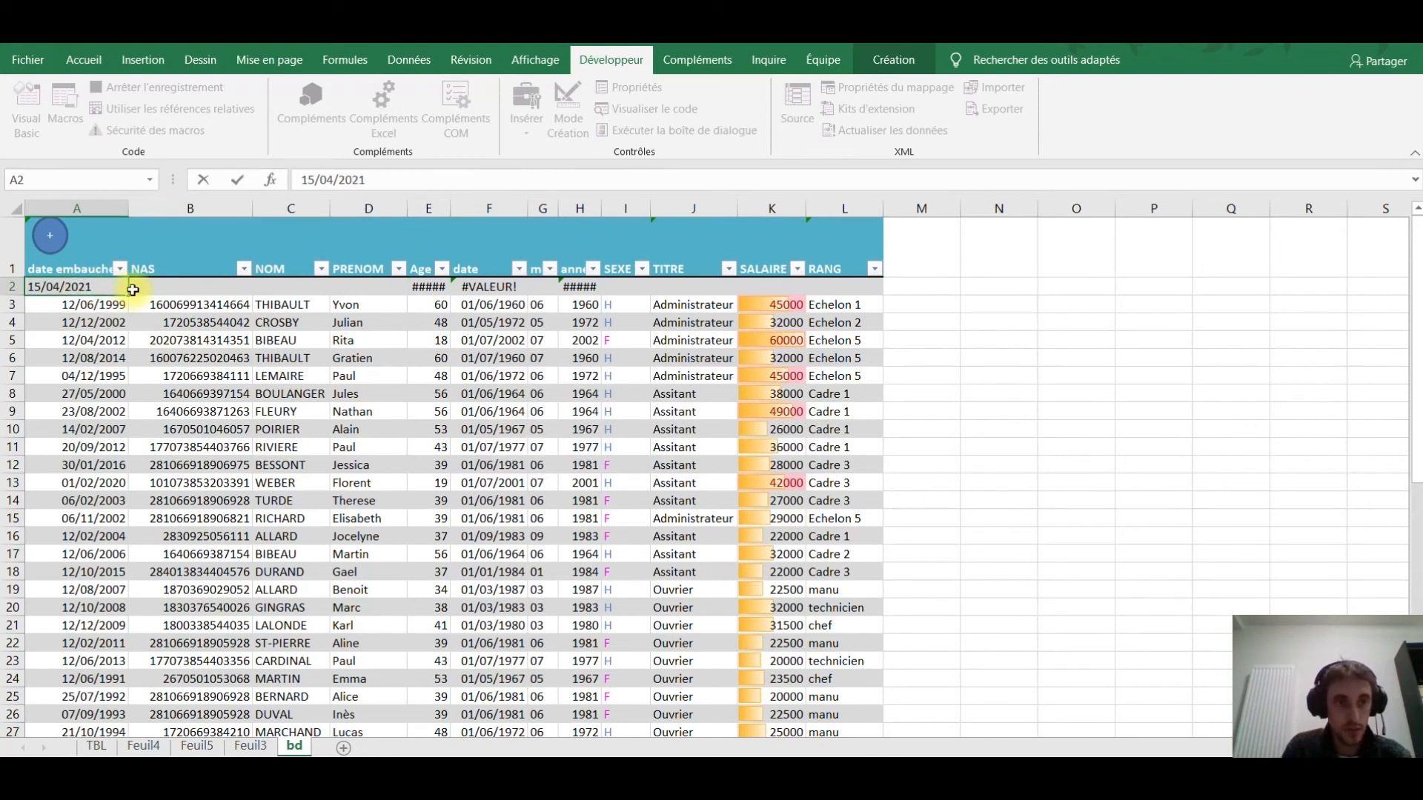
left_click(204, 286)
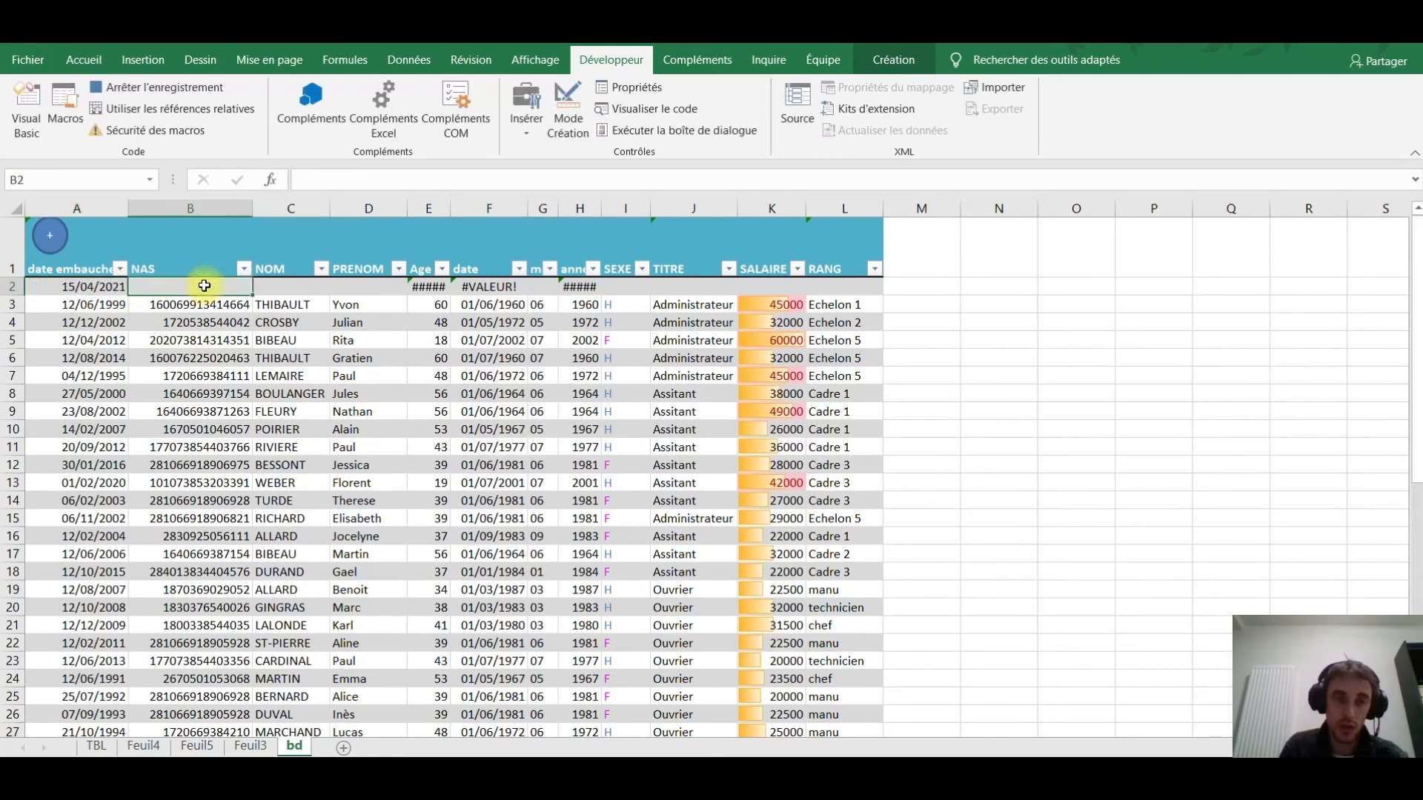
left_click(133, 88)
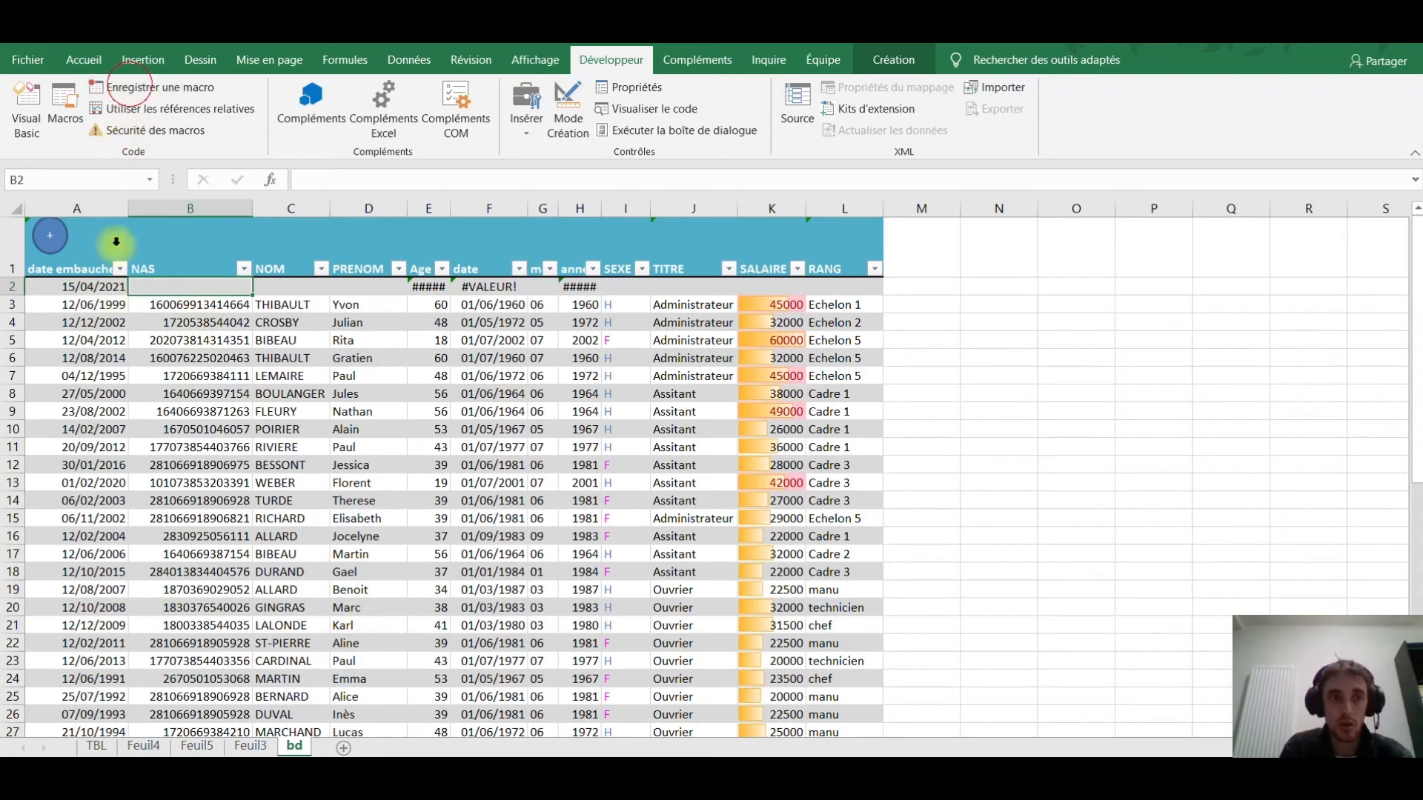
Apply the glossy green theme style from the last row of theme styles to the header ellipse.
left_click(51, 235)
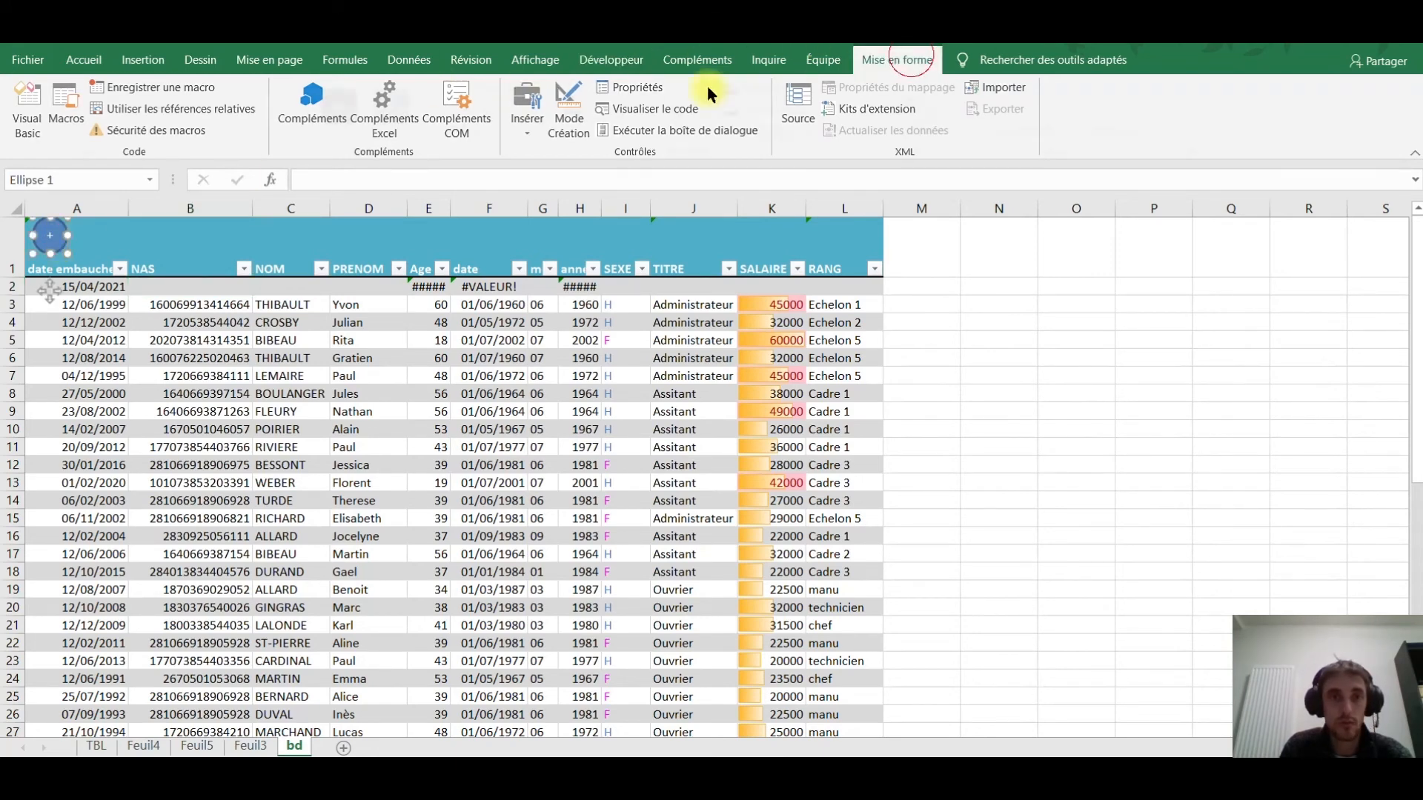
left_click(895, 60)
left_click(437, 126)
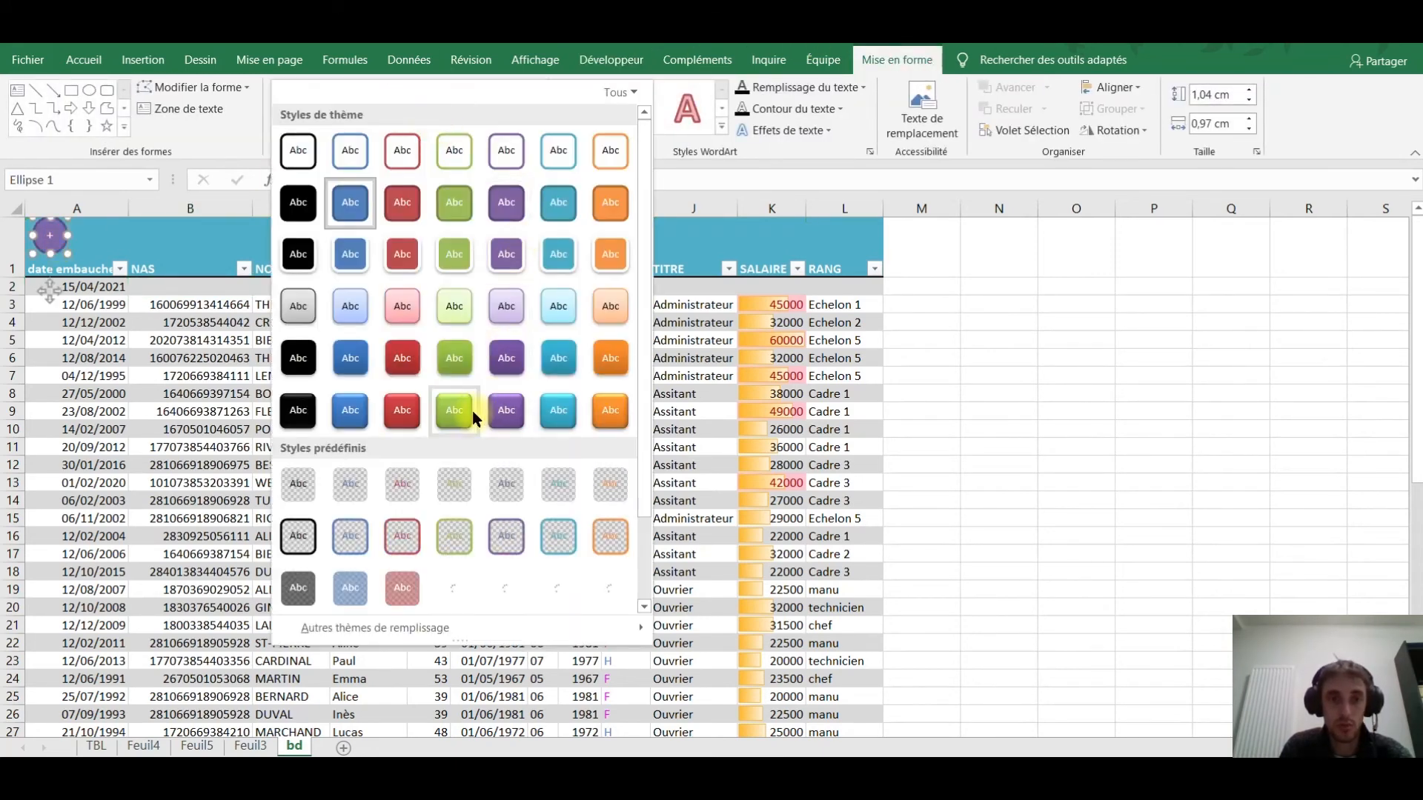
left_click(468, 413)
left_click(161, 383)
Assign the ajoutsalarie macro to the green ellipse.
left_click(51, 238)
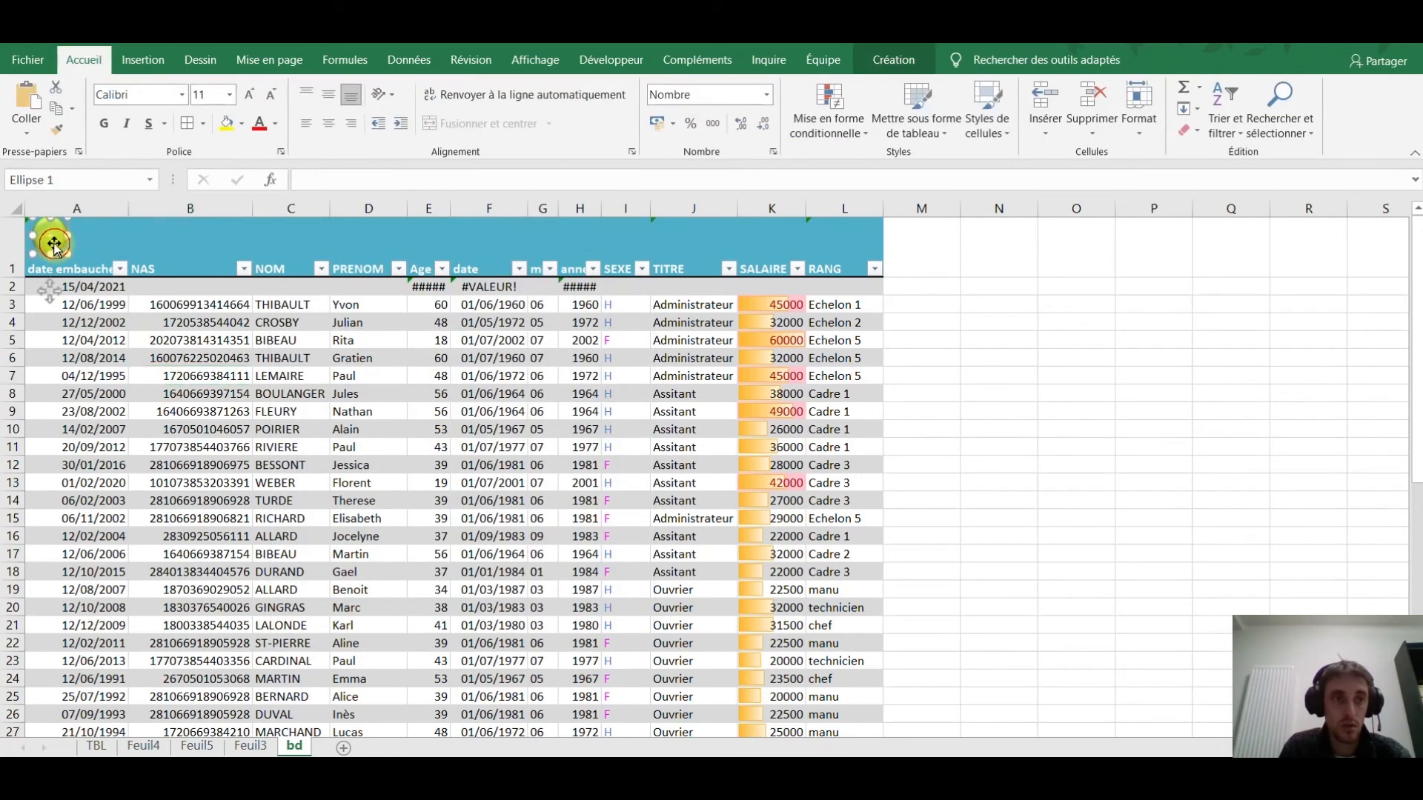
right_click(59, 245)
left_click(127, 515)
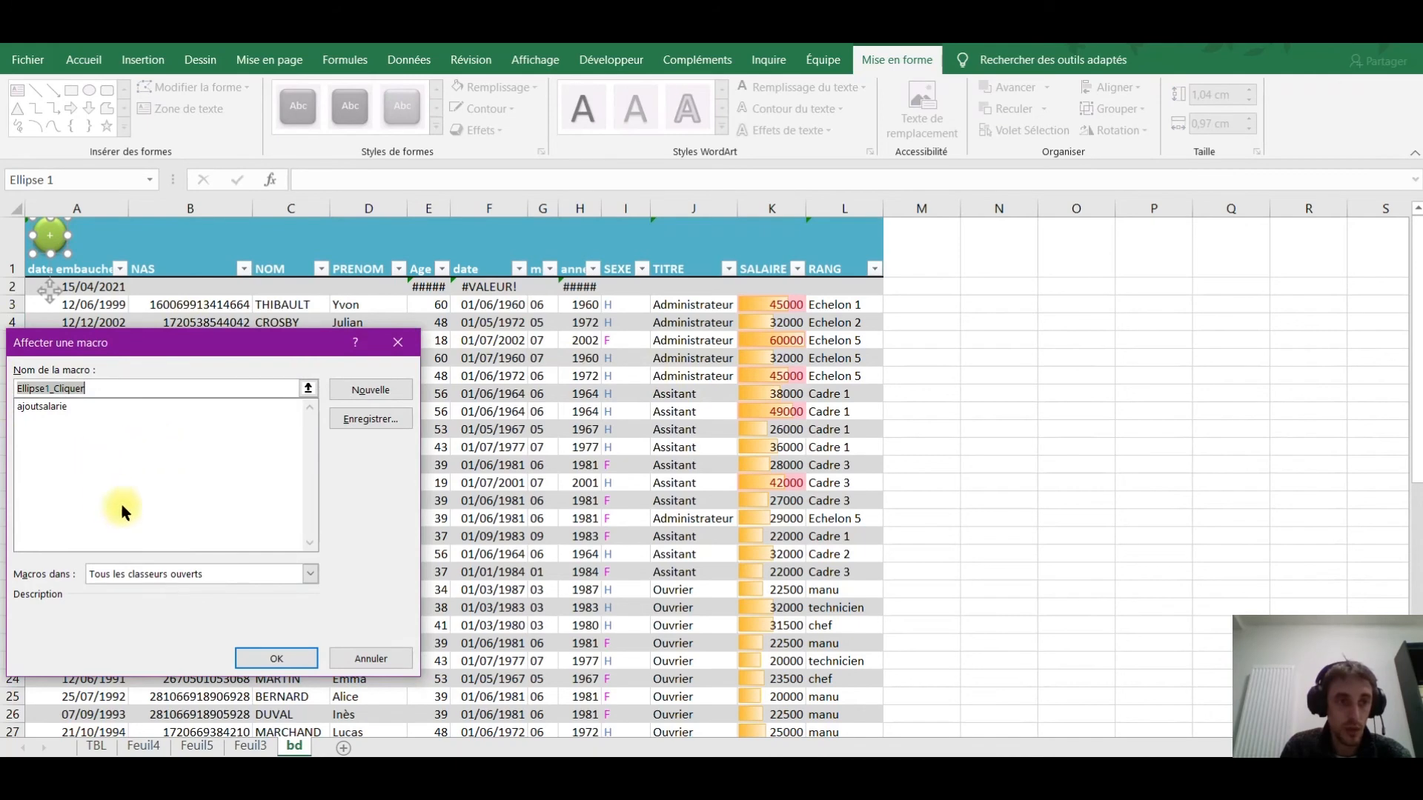
left_click(57, 407)
left_click(273, 658)
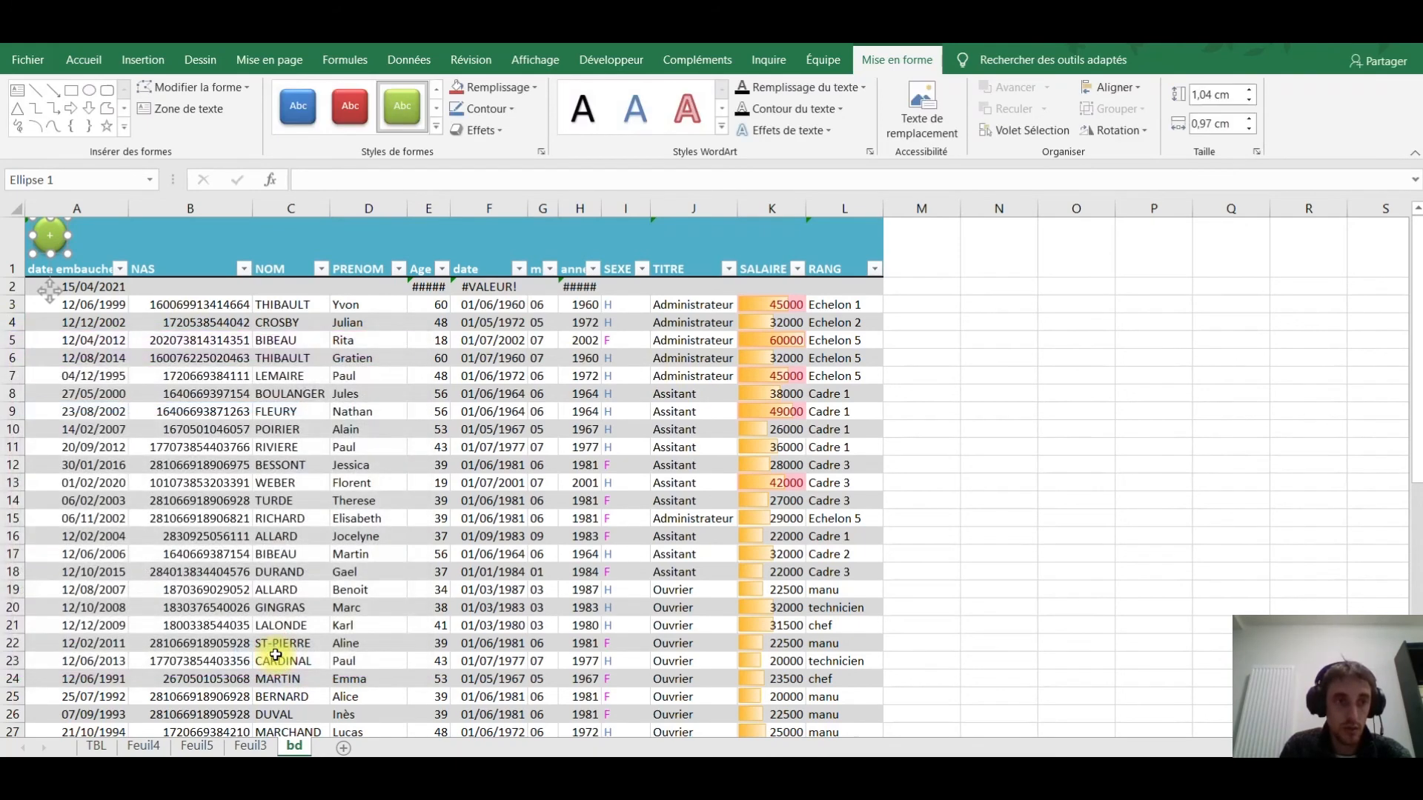
Run the ajoutsalarie macro from the green ellipse and try to undo the row it inserts.
left_click(238, 447)
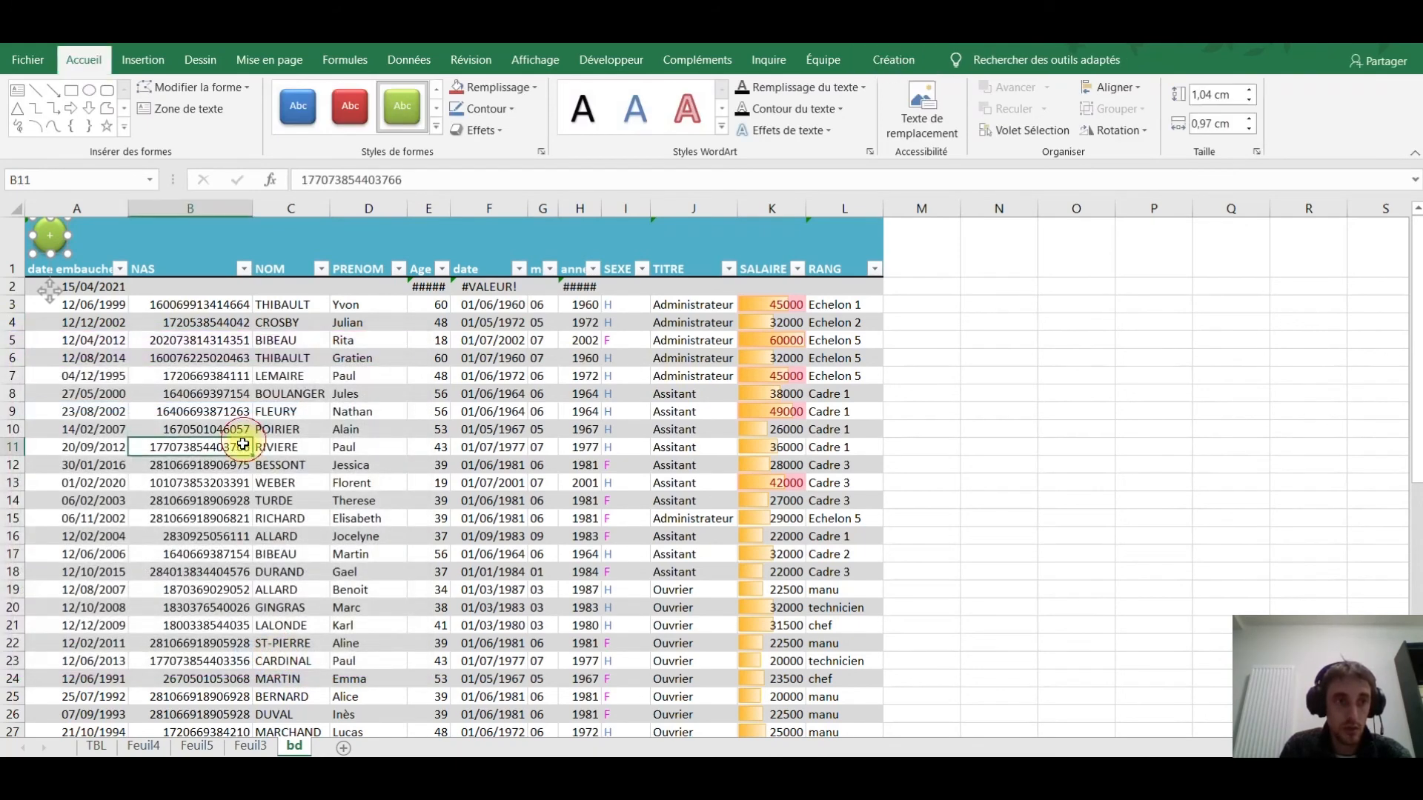
left_click(49, 237)
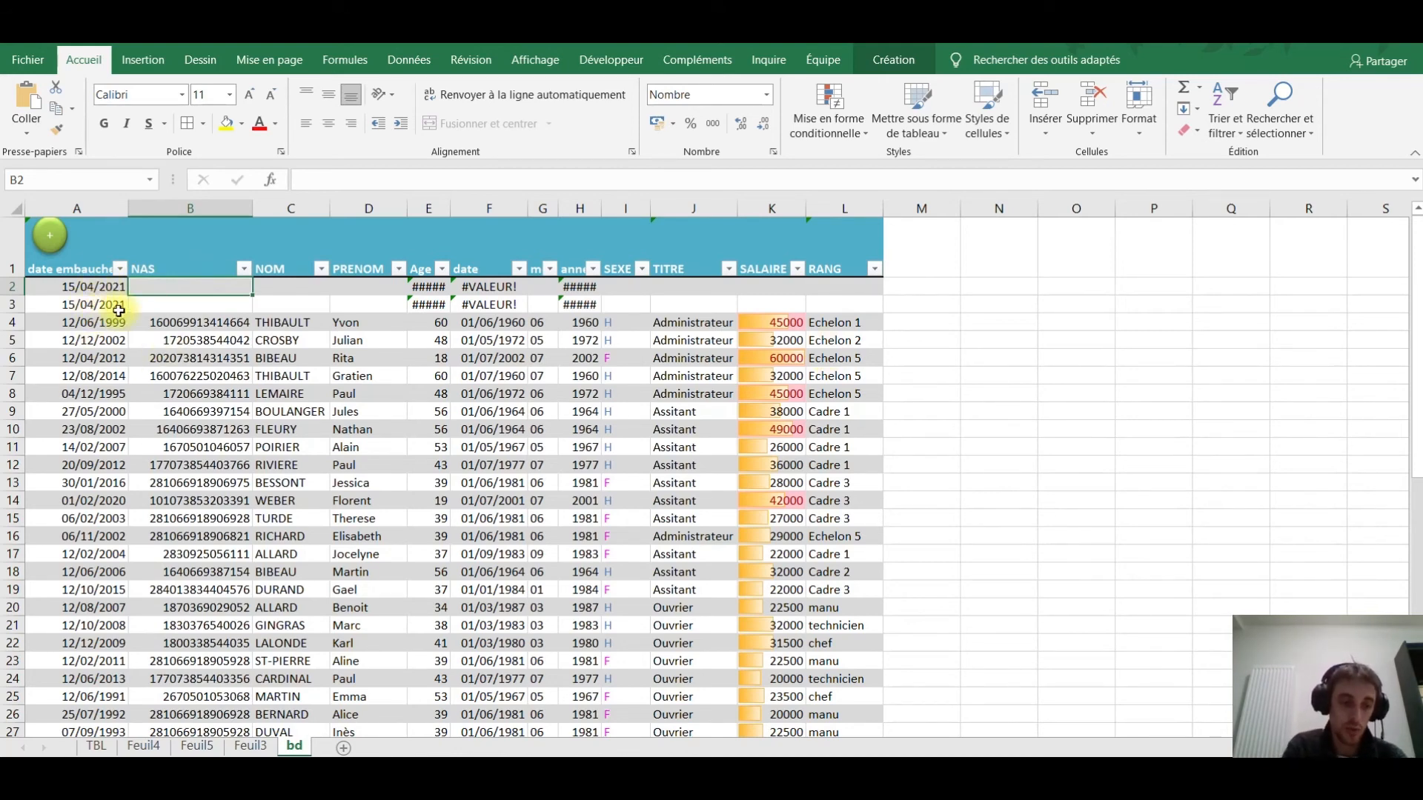
key("ctrl+z")
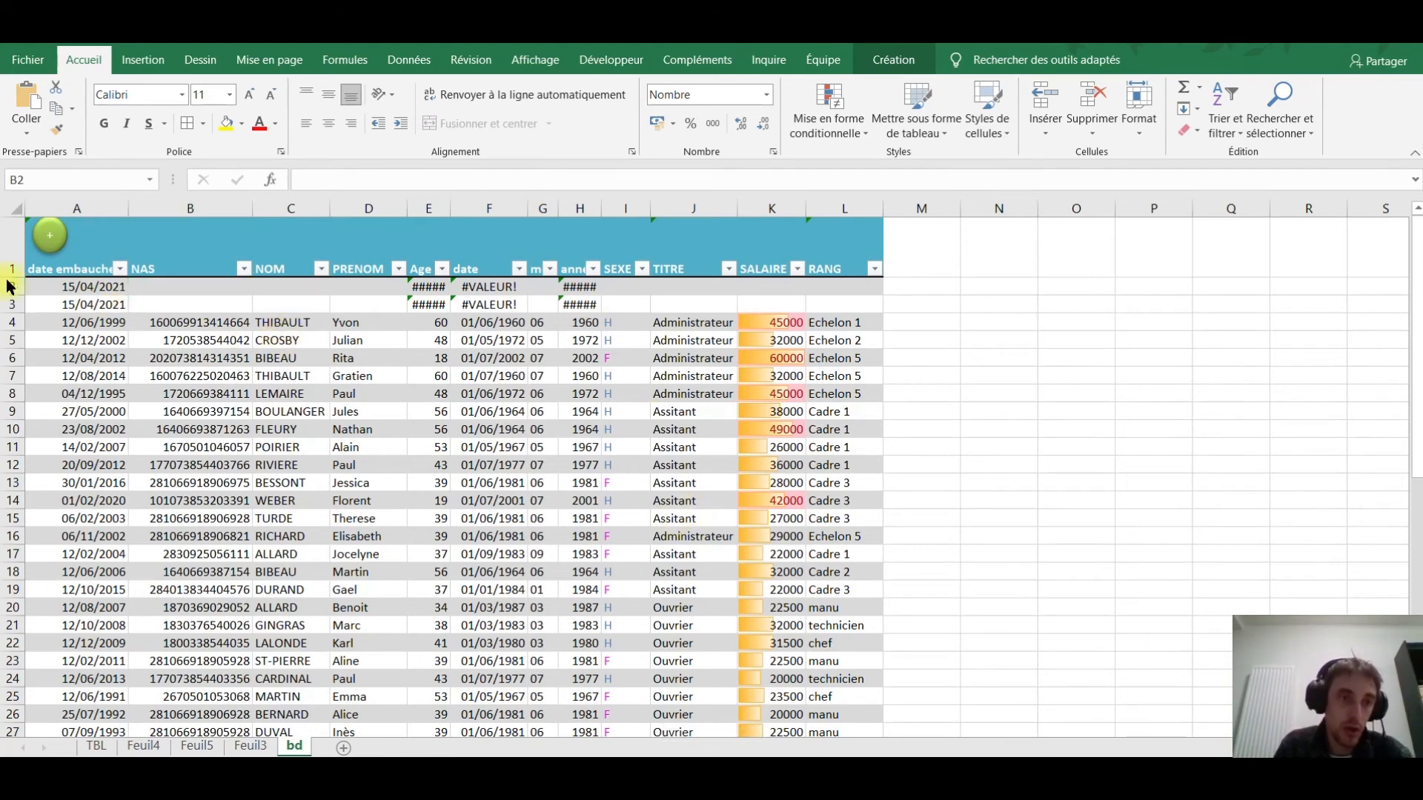
left_click(145, 298)
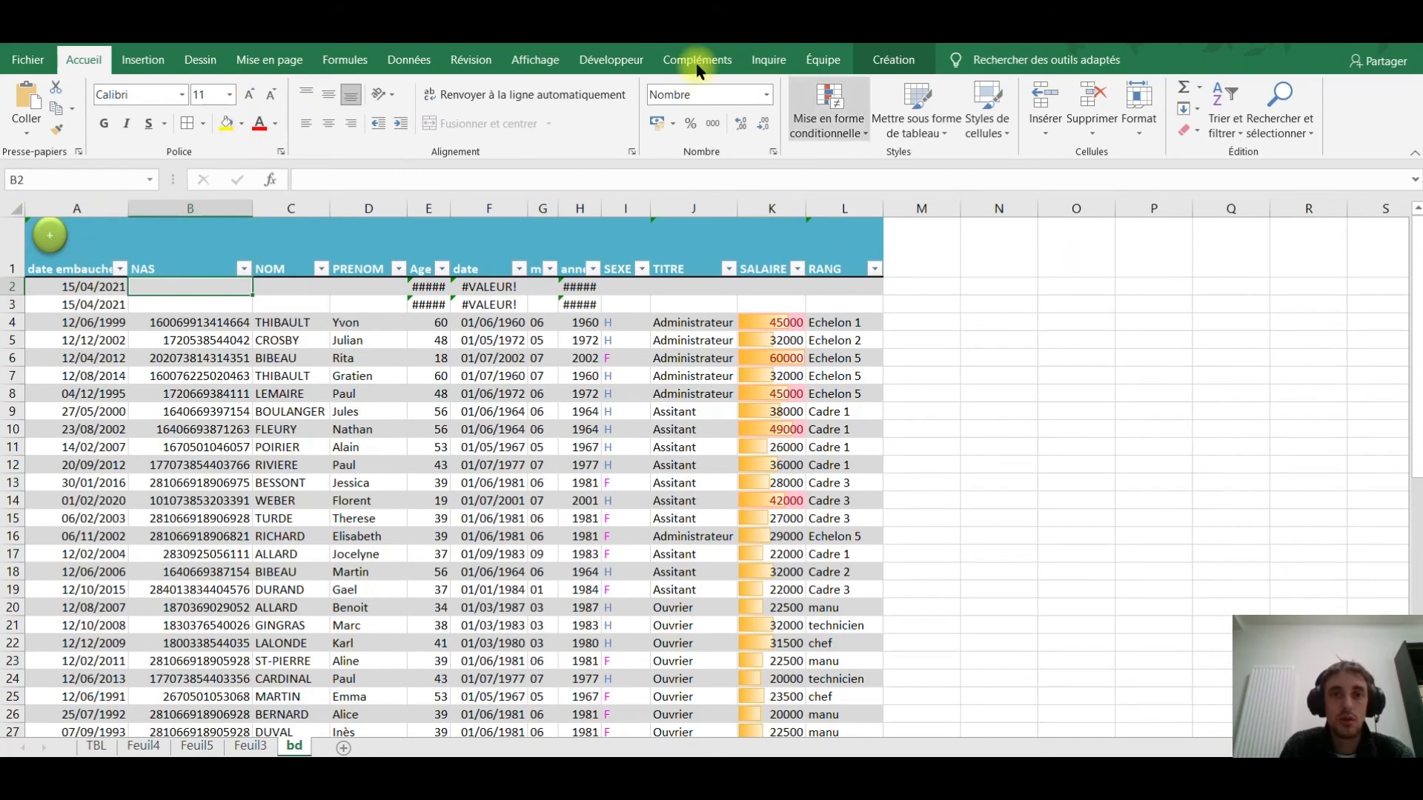
Open the recorded ajoutsalarie code in Module1 of the Visual Basic editor.
left_click(615, 59)
left_click(24, 104)
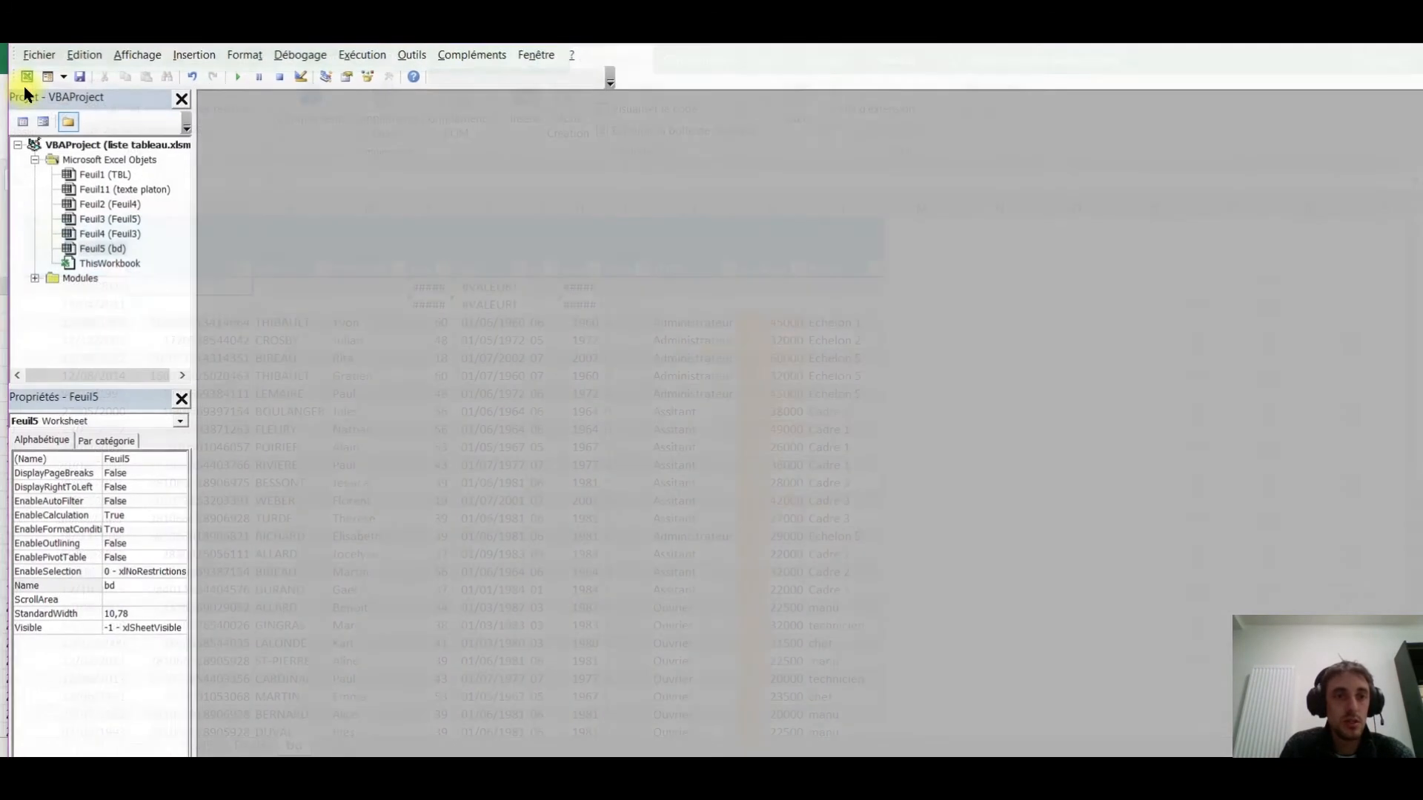
left_click(33, 278)
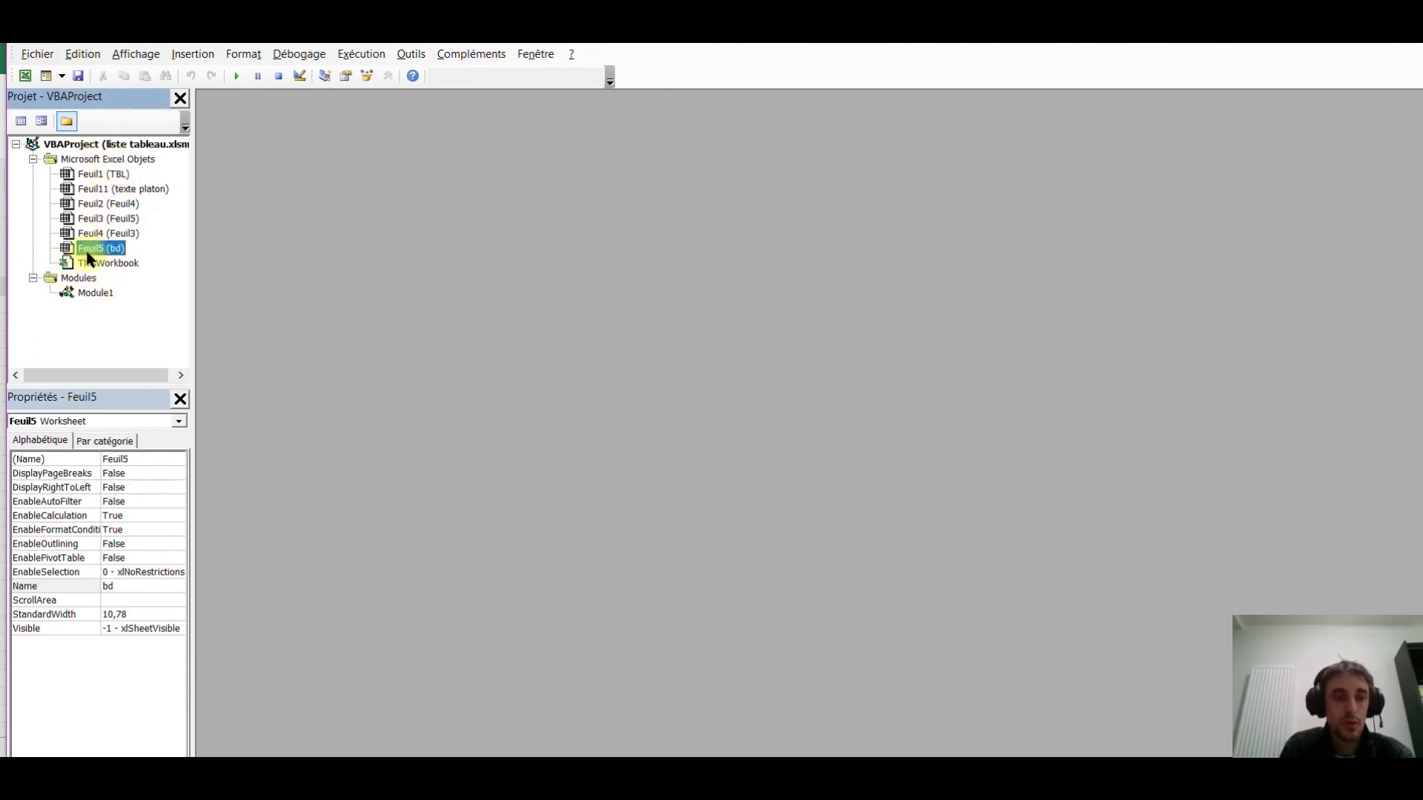
double_click(75, 289)
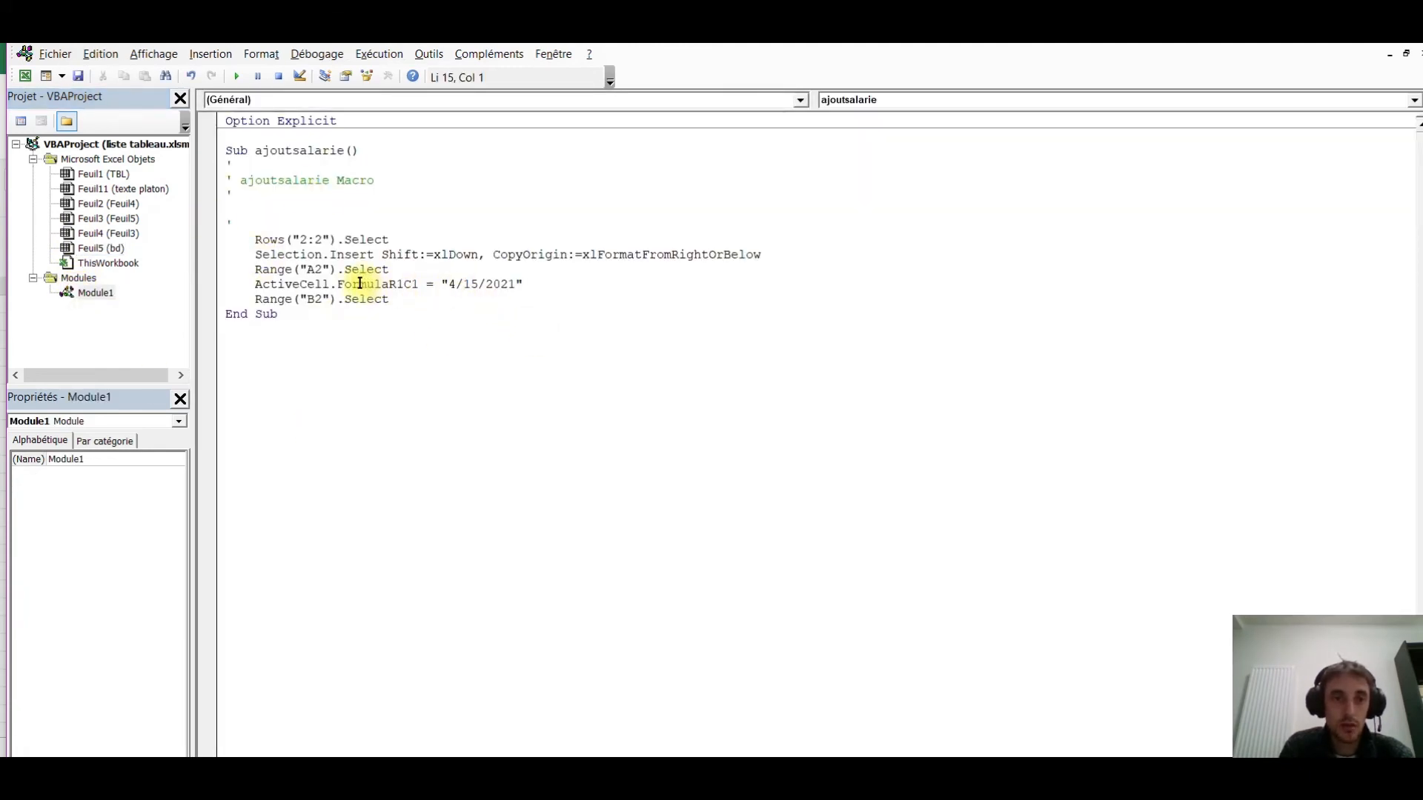
Replace the A2 selection and fixed-date lines in ajoutsalarie with Range("A2") = Date.
left_click_drag(250, 284, 565, 283)
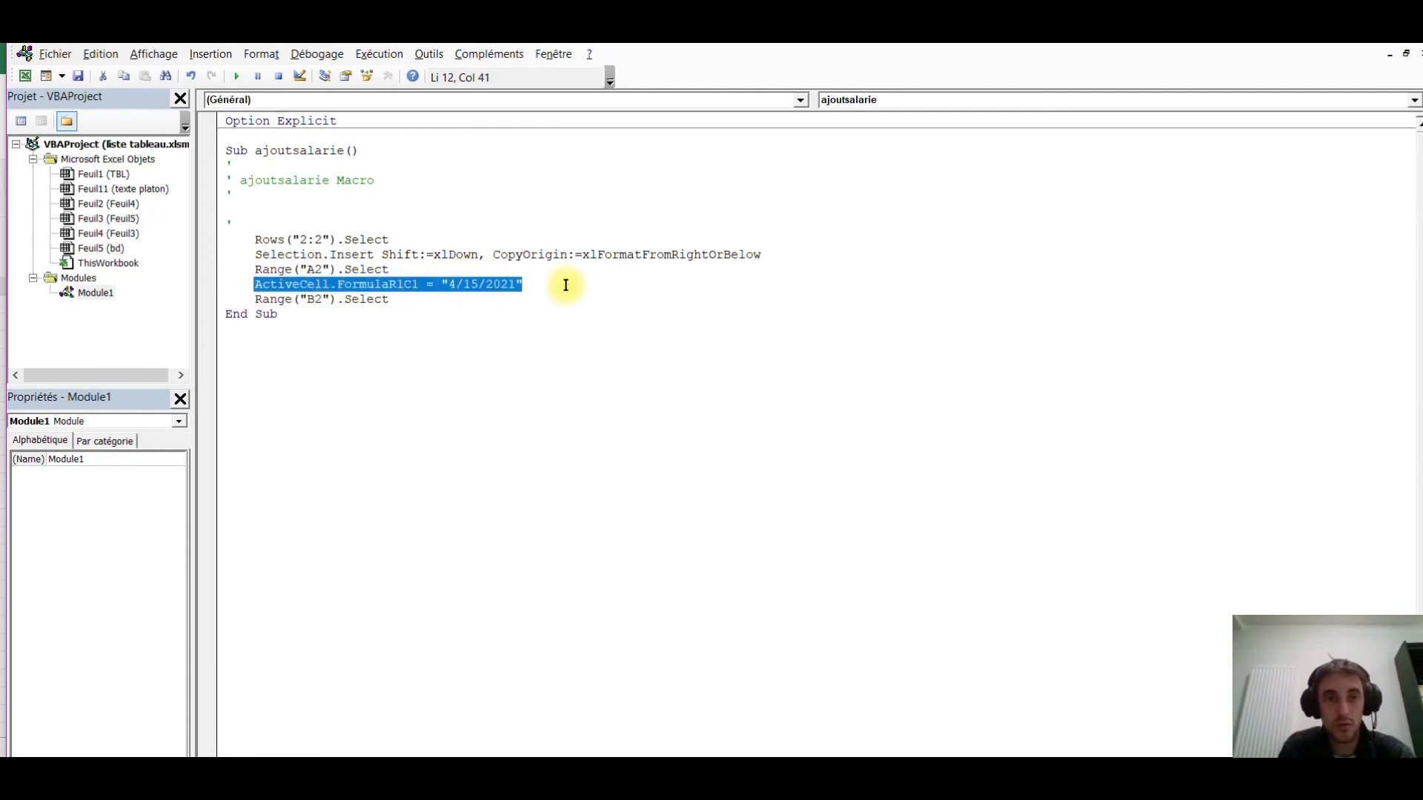
left_click(418, 310)
left_click_drag(539, 283, 344, 275)
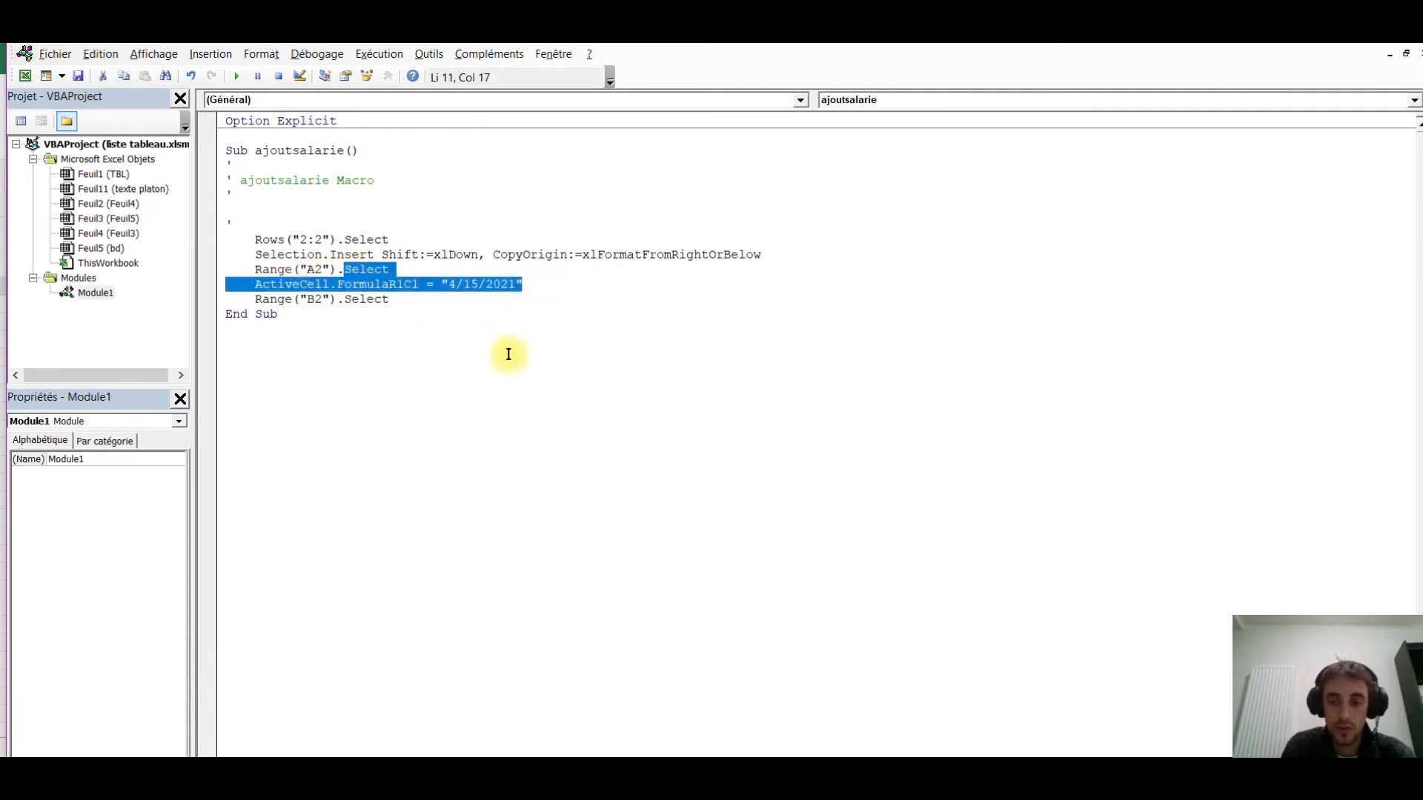
key("BackSpace")
key("BackSpace")
type("= ")
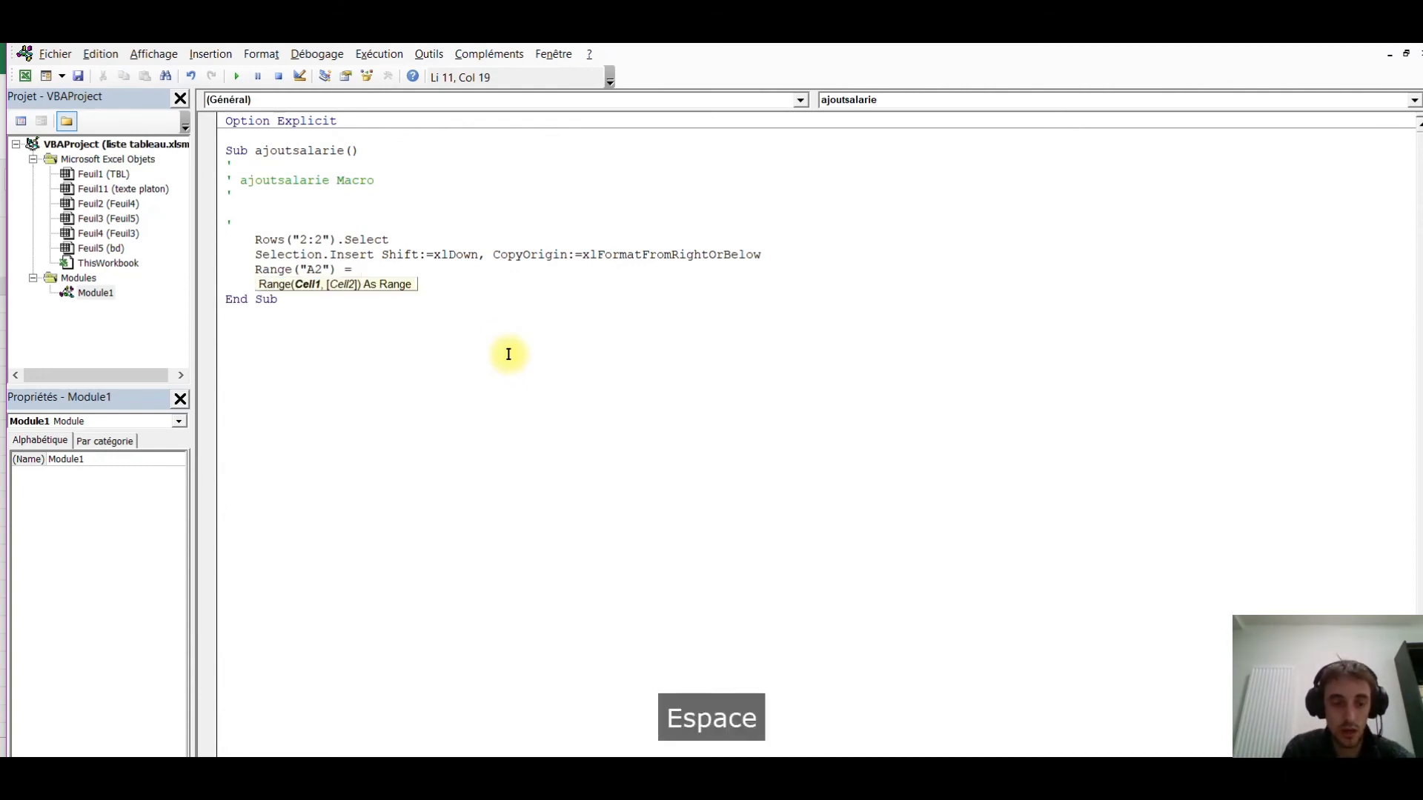
type("date")
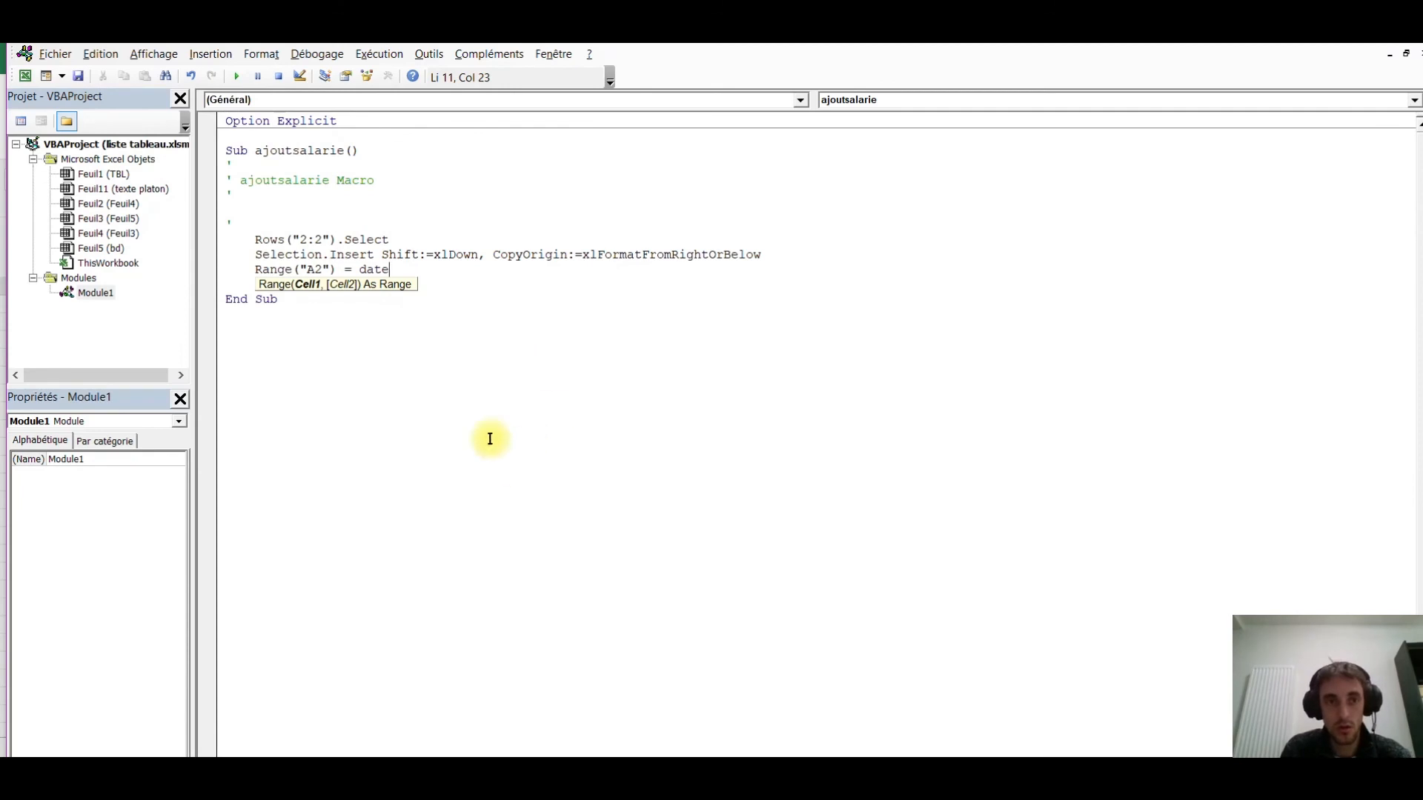
left_click(349, 361)
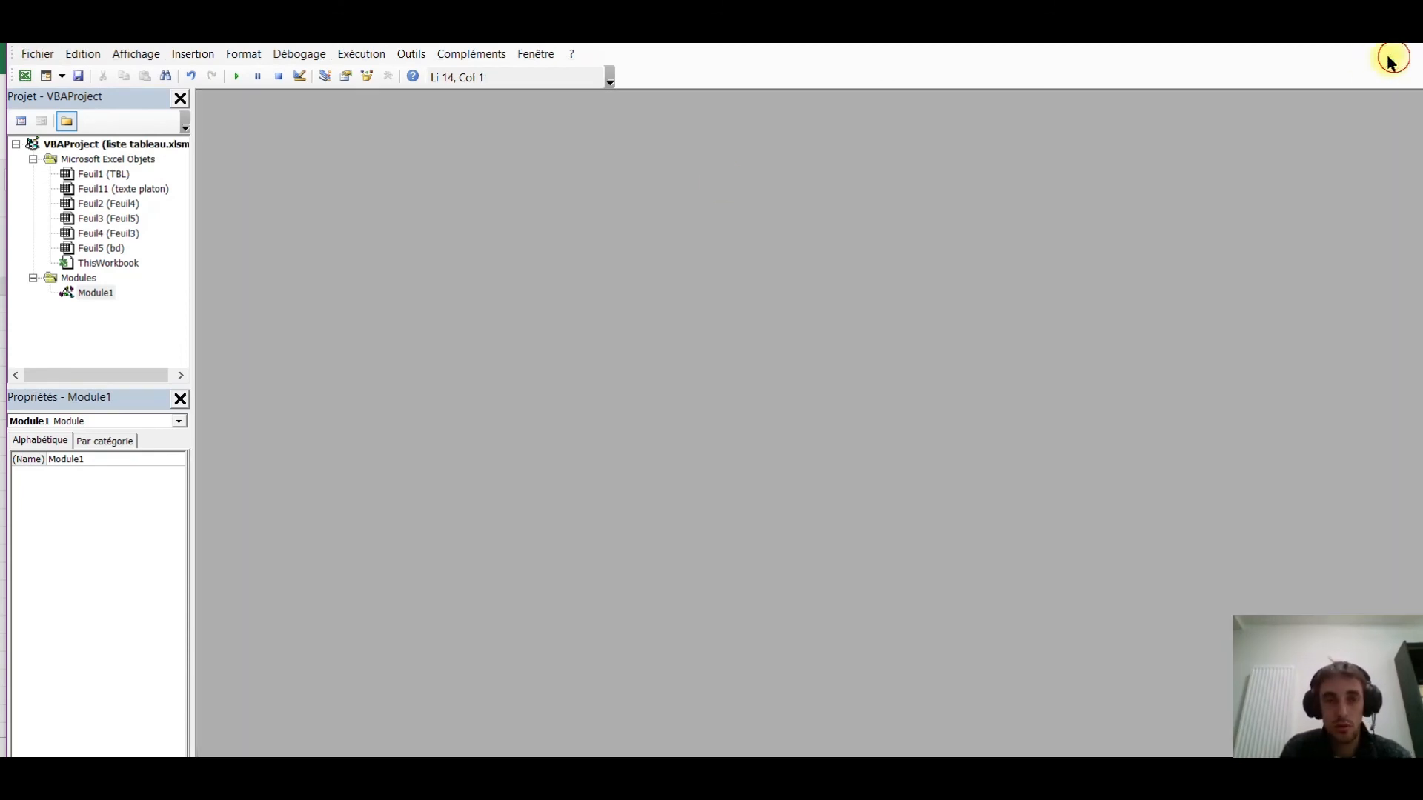
Return to the workbook, run the ajoutsalarie macro from the green ellipse, and select cell B2.
left_click(1420, 53)
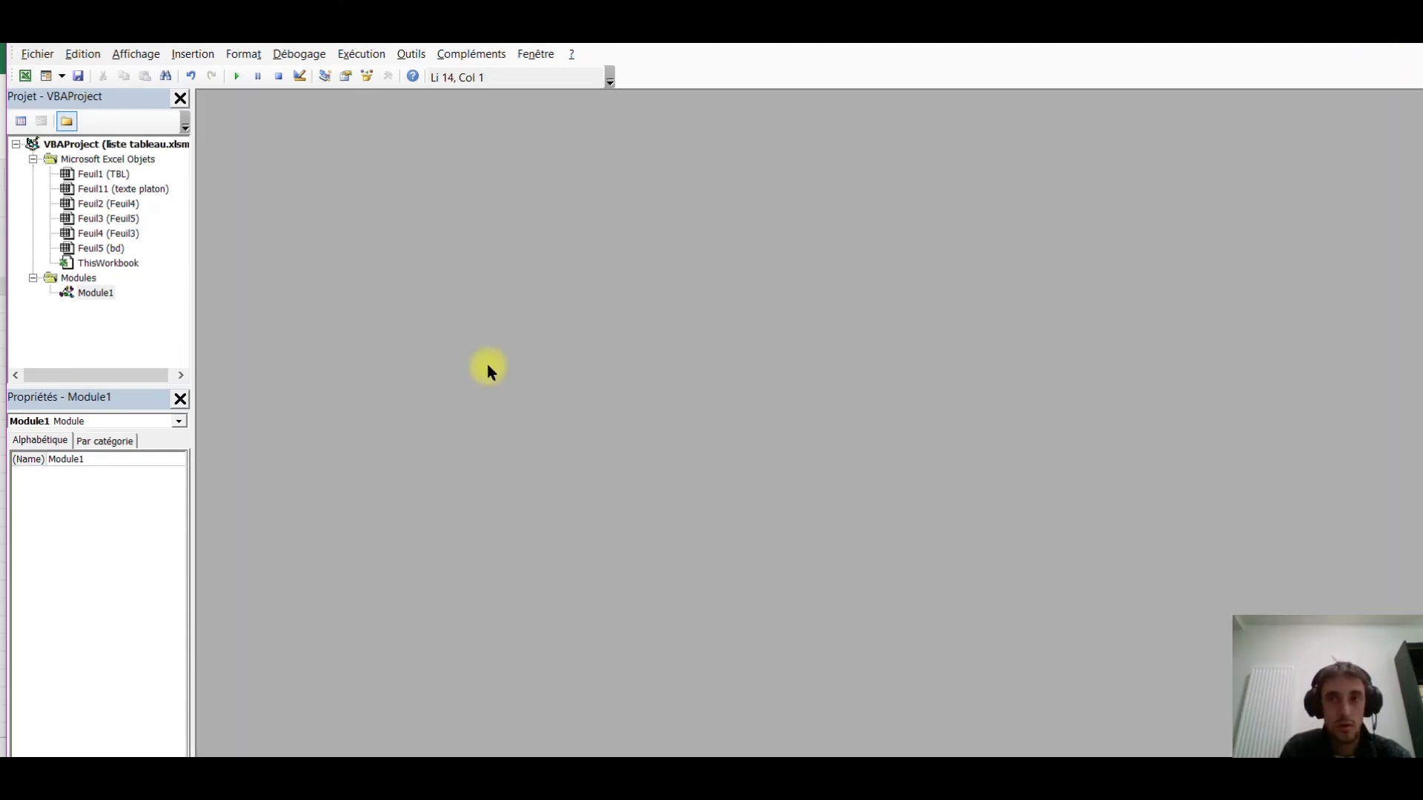
left_click(1328, 45)
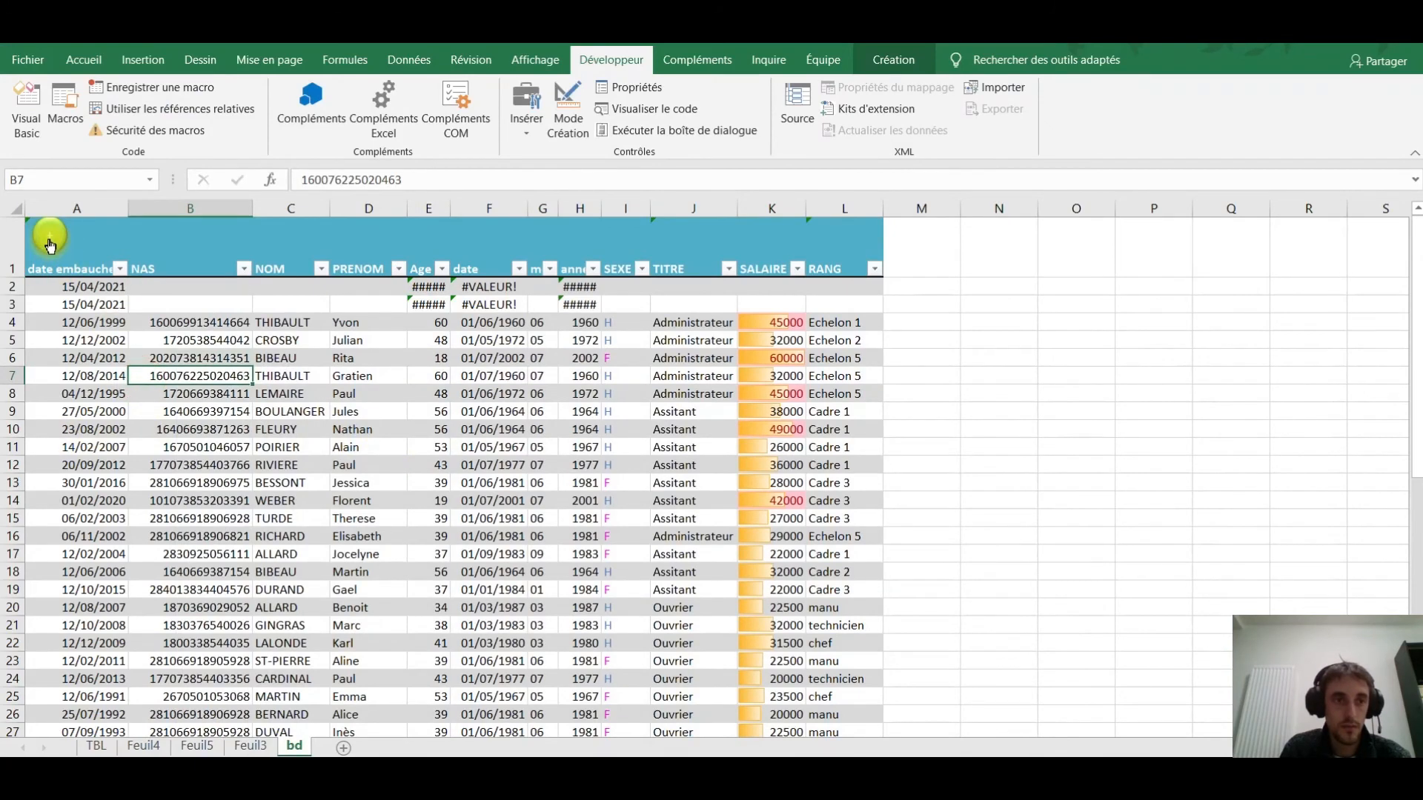
left_click(48, 244)
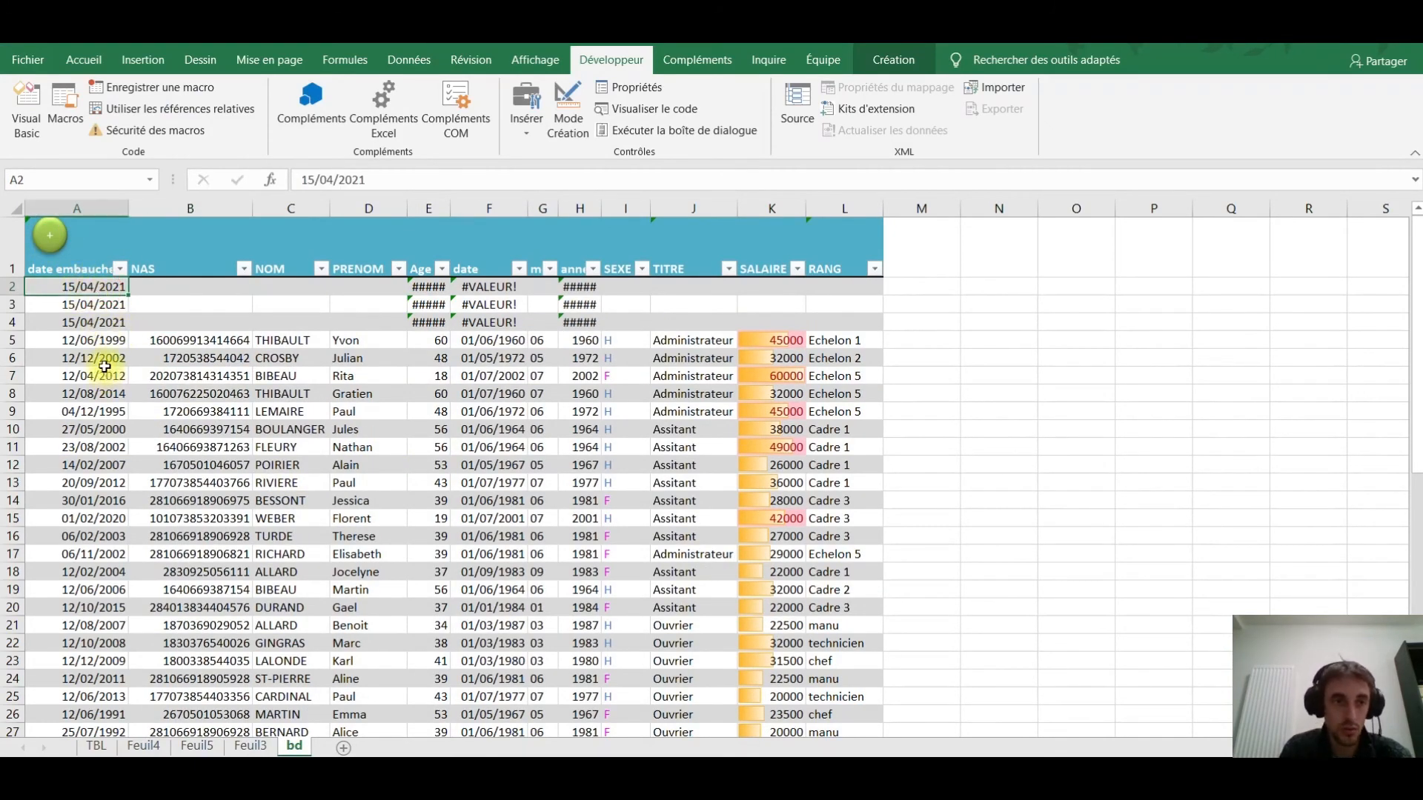
left_click(162, 304)
left_click(166, 289)
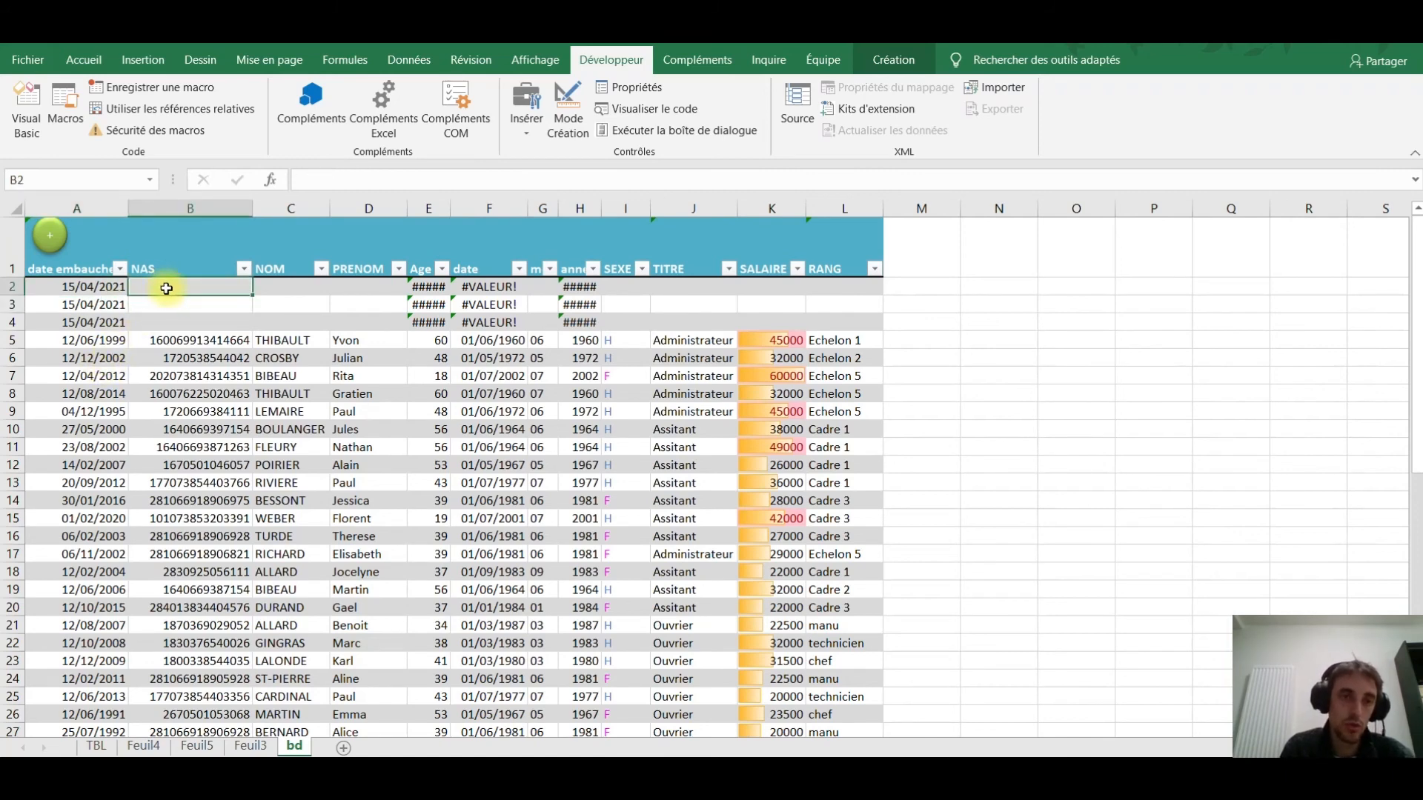
Refresh the average salary pivot table on the Feuil3 sheet.
left_click(146, 747)
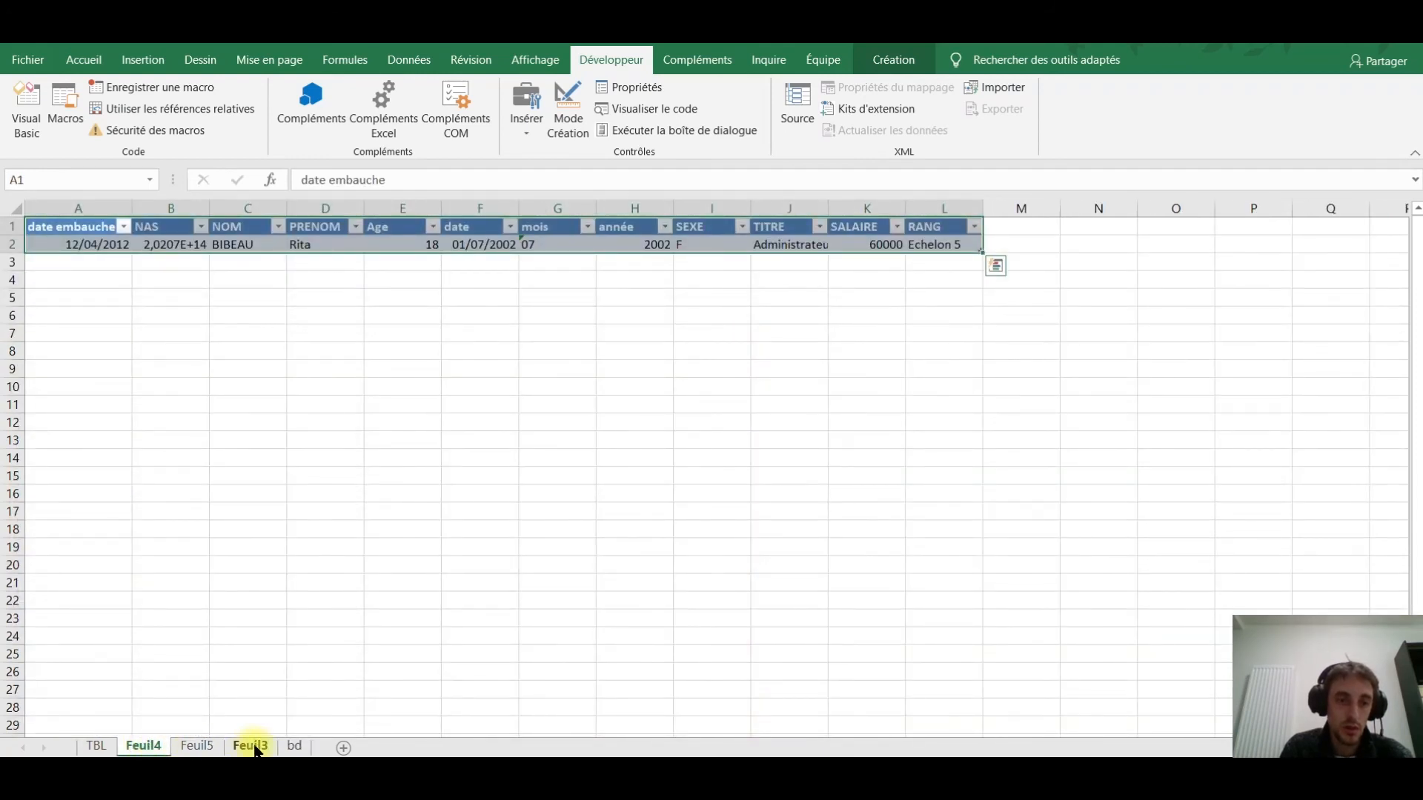
left_click(197, 746)
left_click(252, 746)
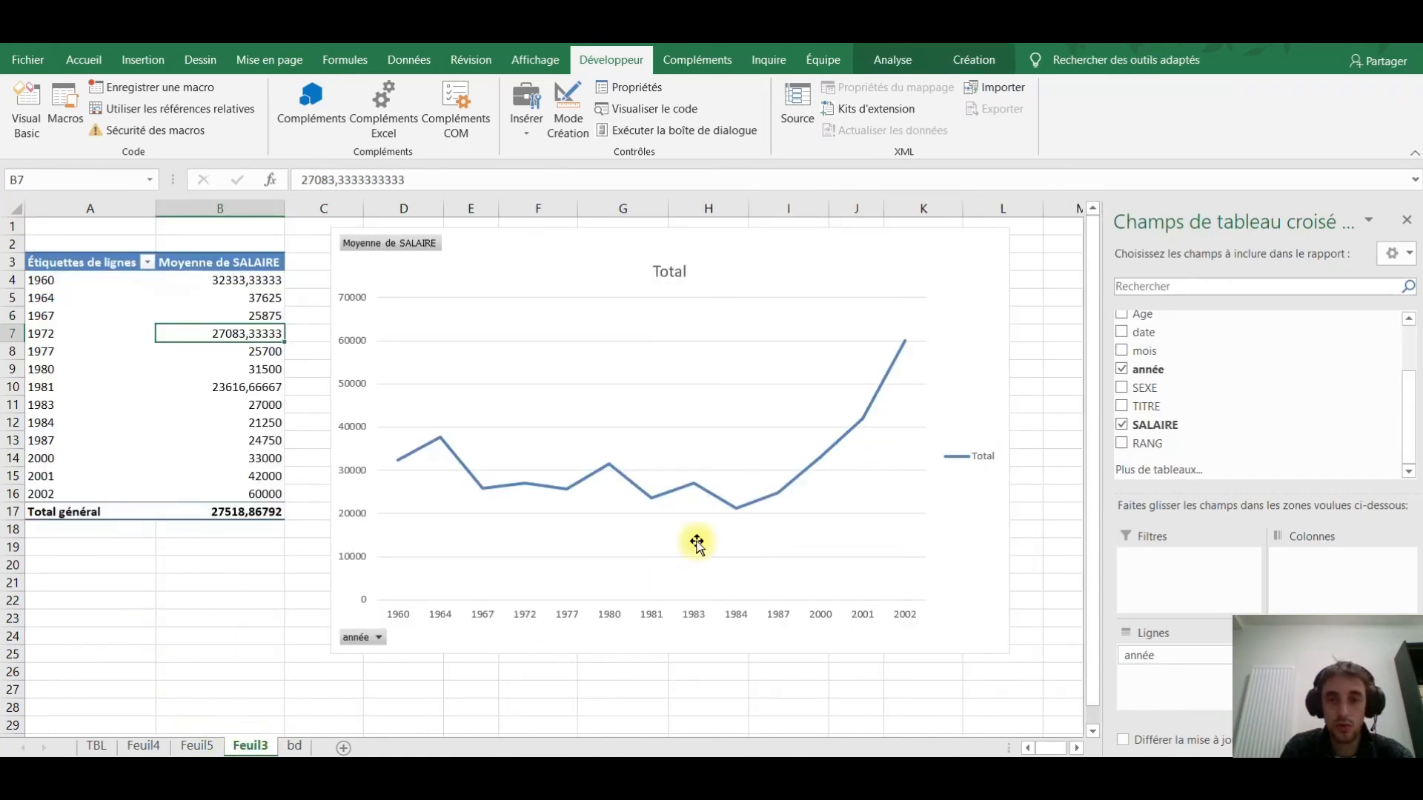
left_click(249, 564)
left_click(215, 353)
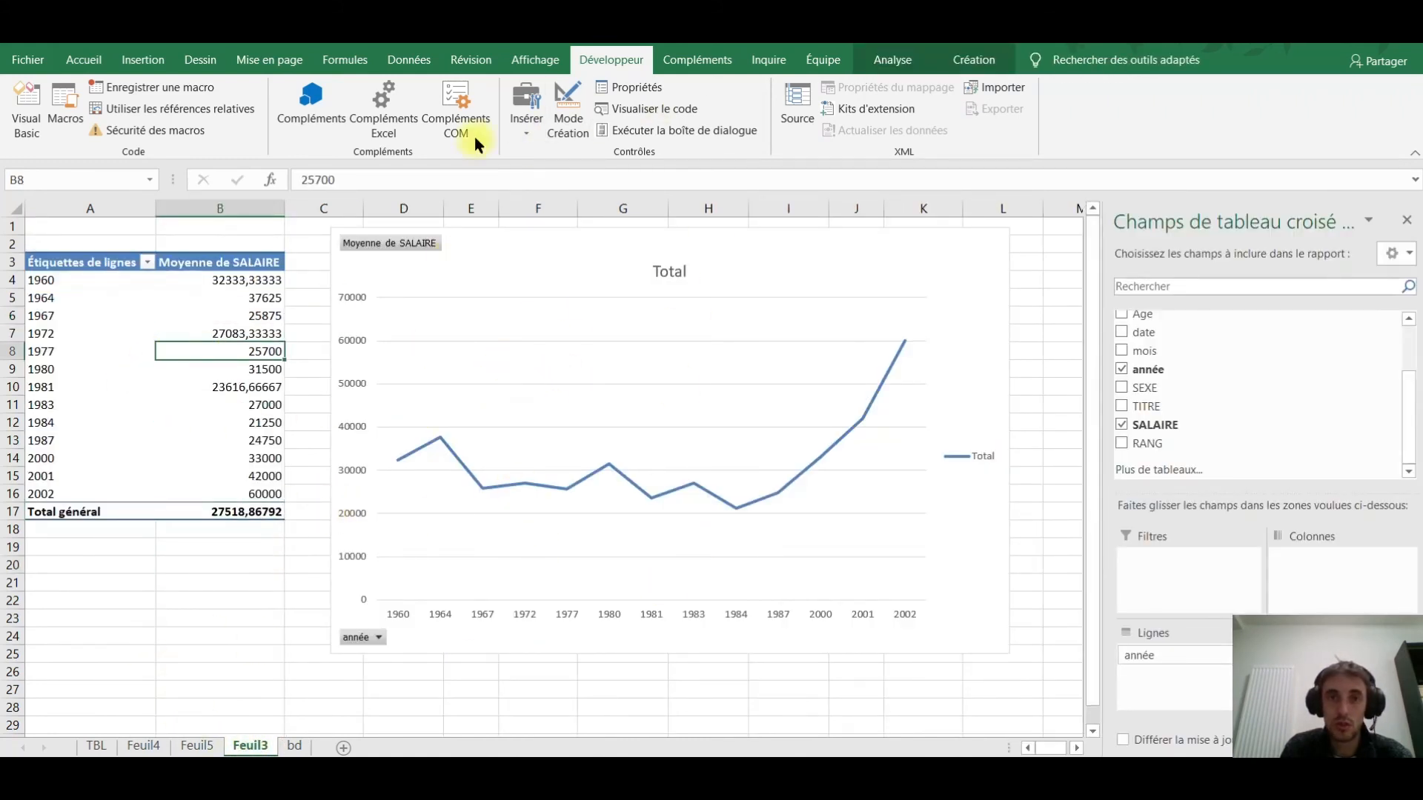
left_click(884, 57)
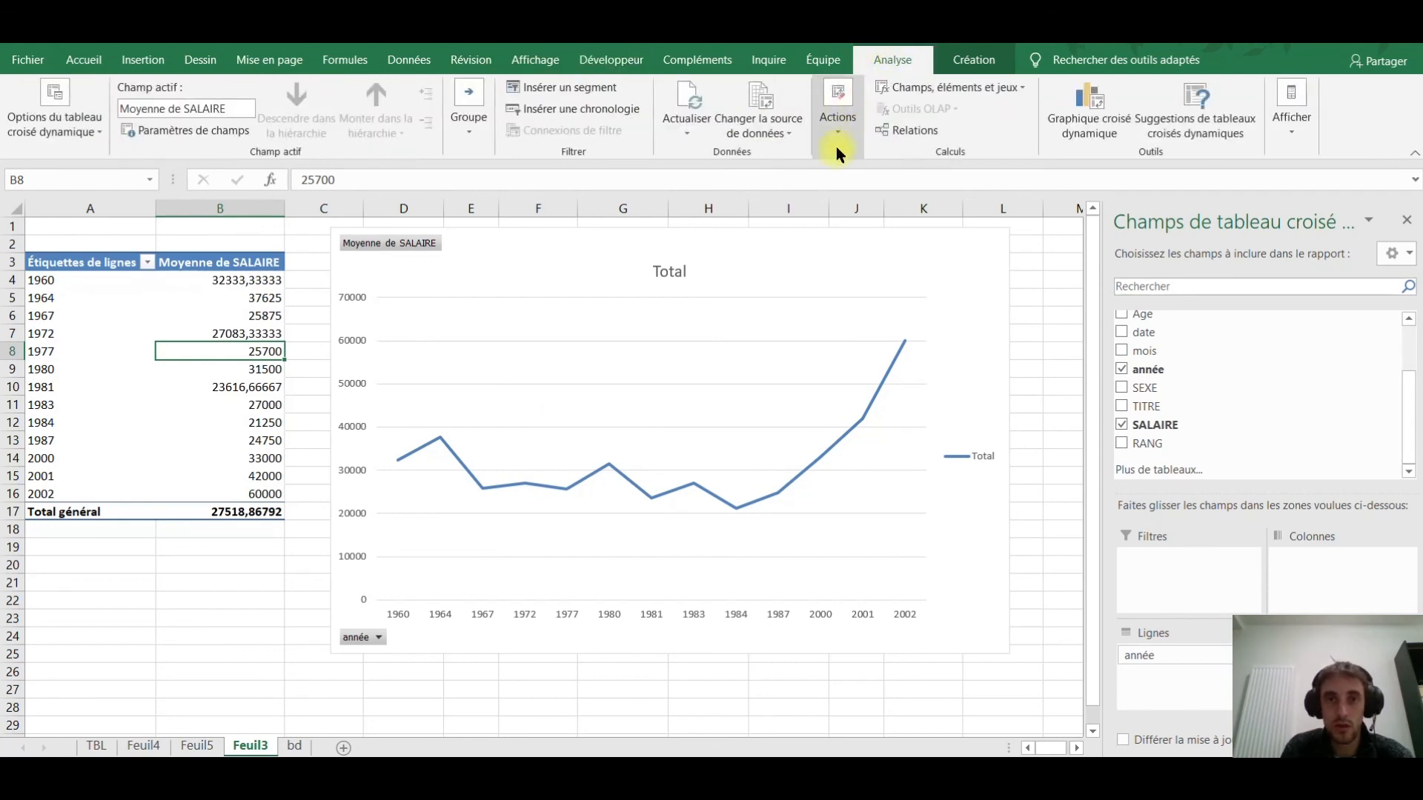
left_click(684, 99)
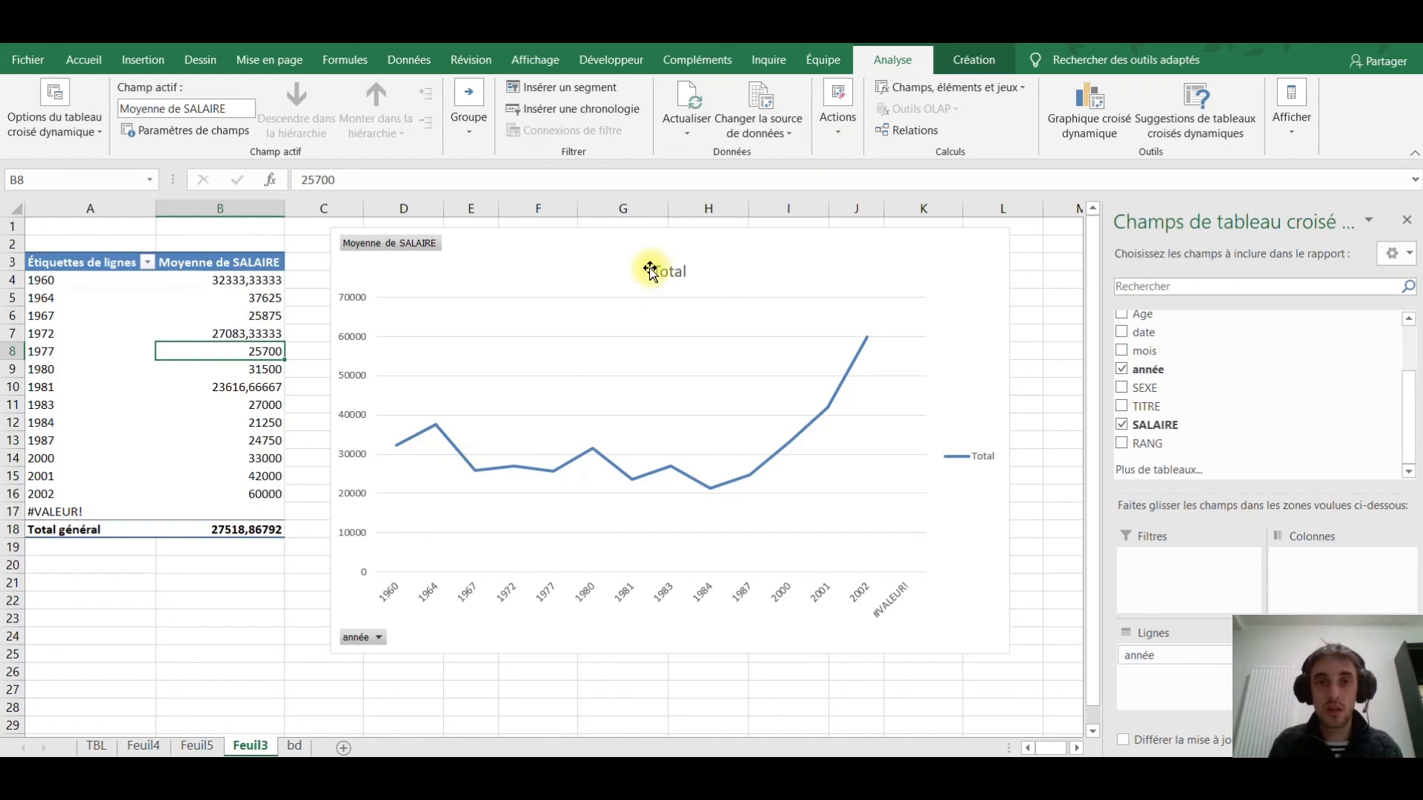
Start recording a macro named actualisertcd in this workbook and refresh all of the workbook's data.
left_click(610, 60)
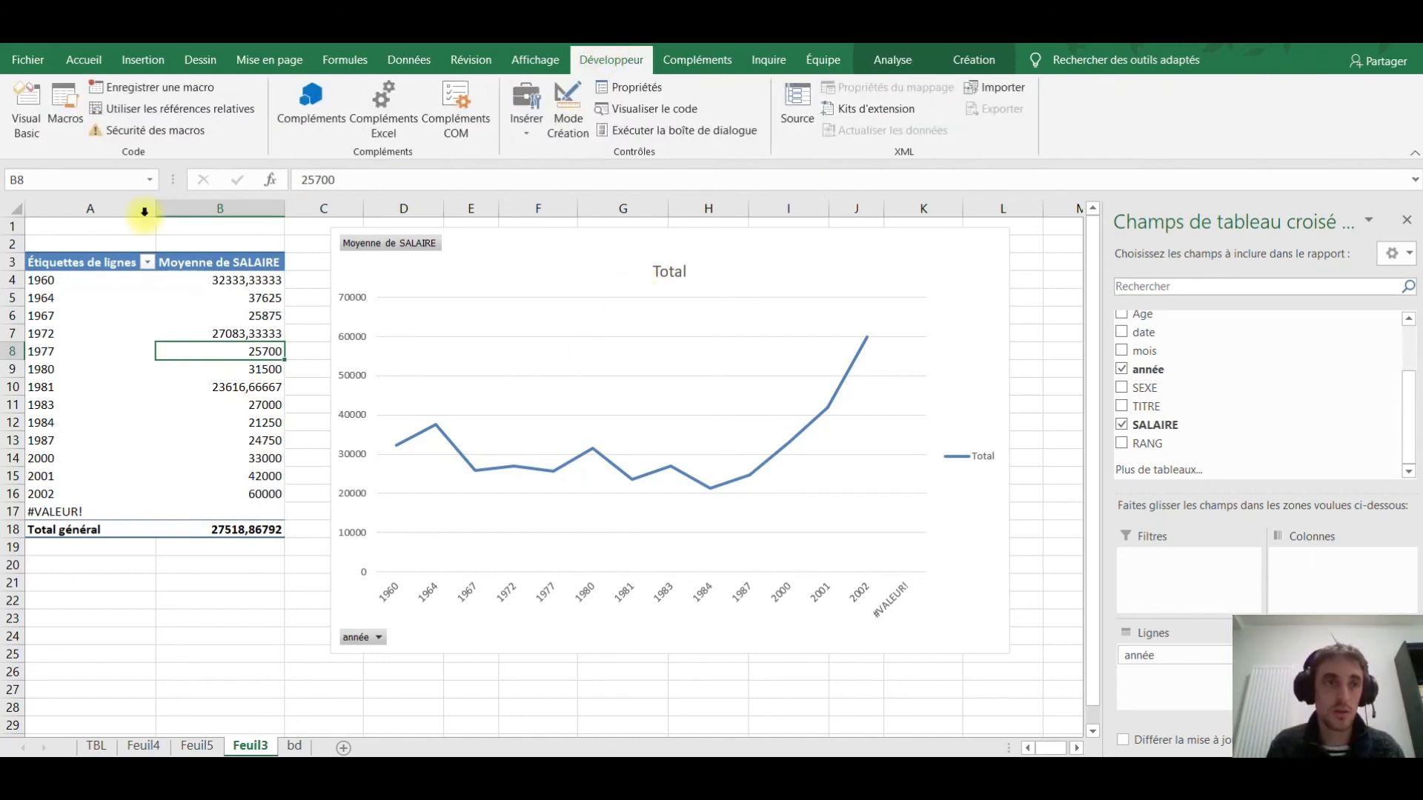
left_click(152, 87)
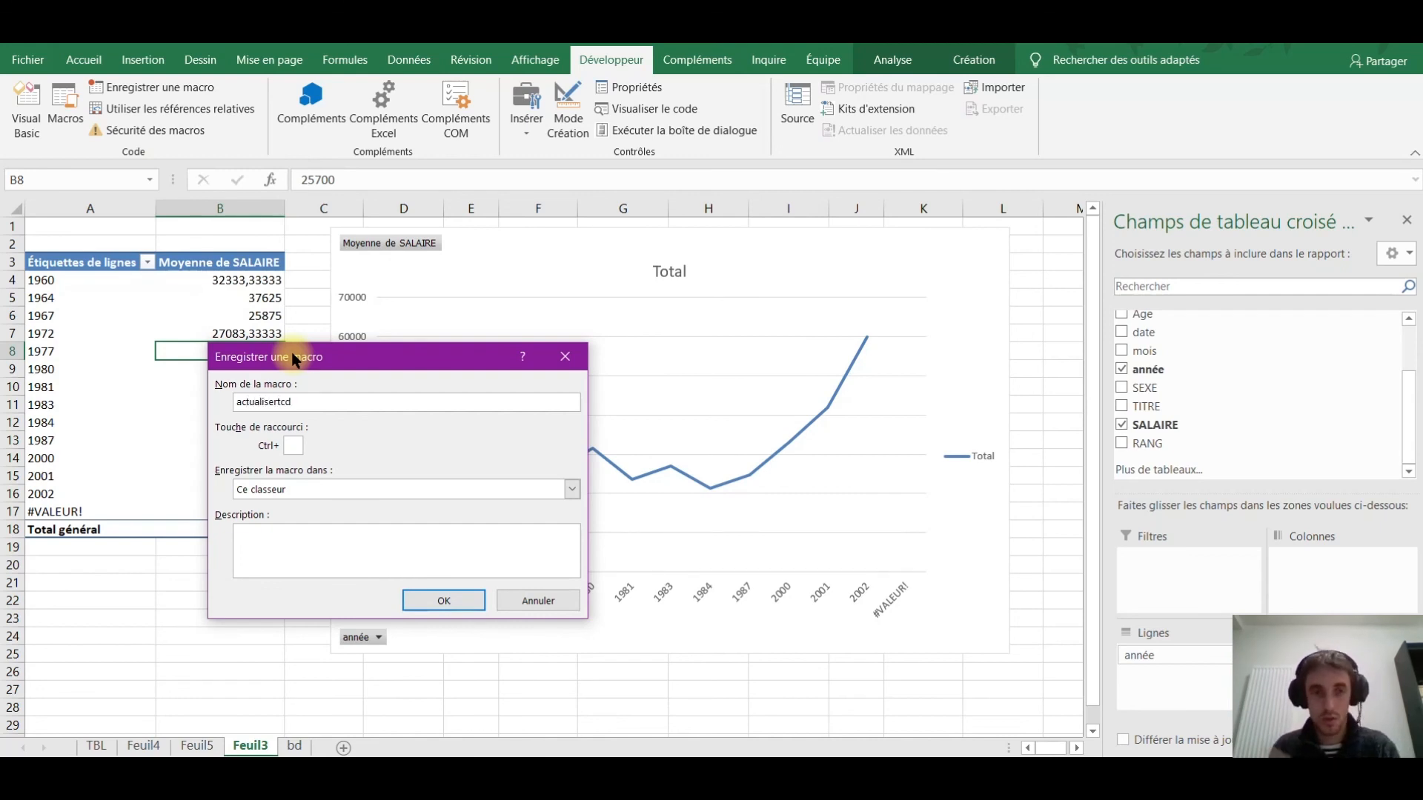
key("Return")
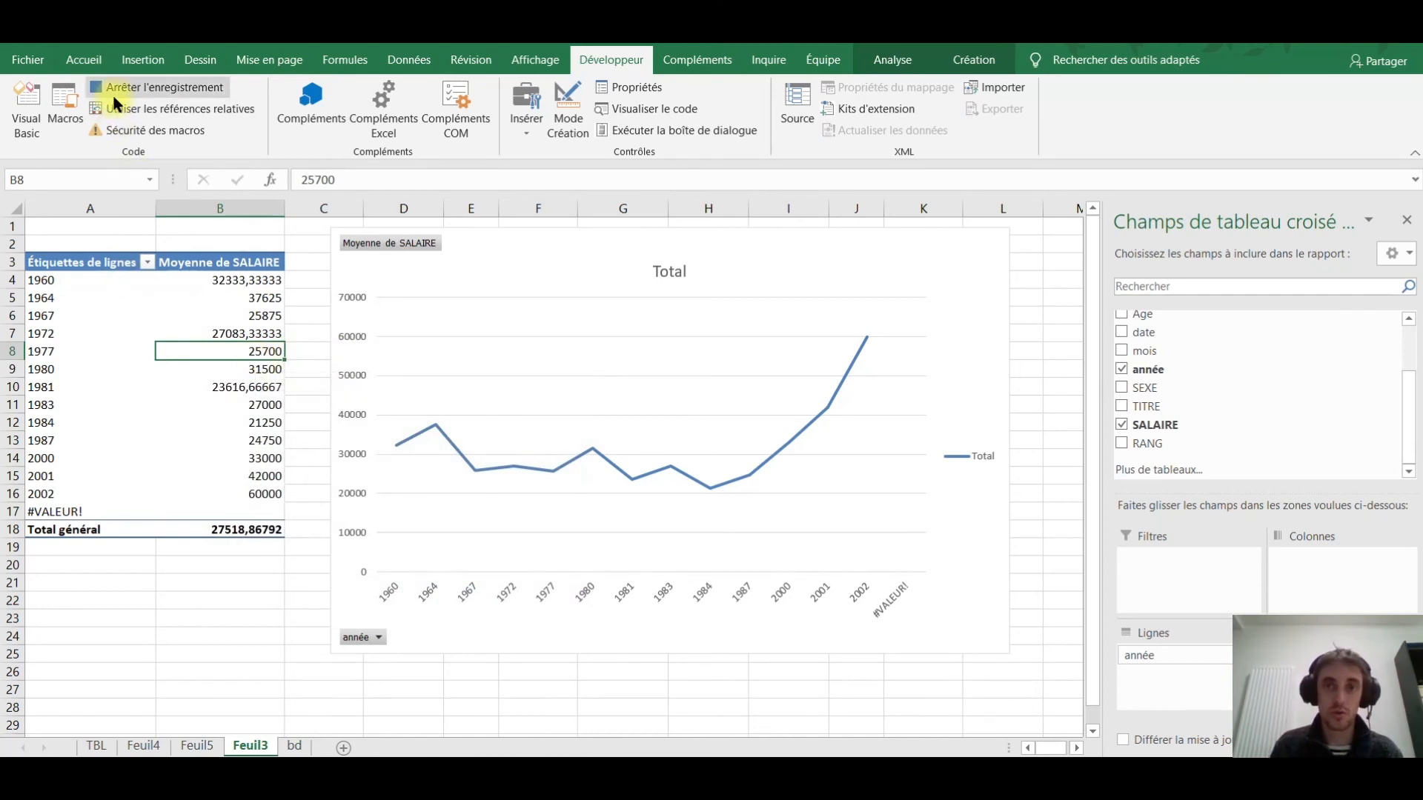
left_click(888, 59)
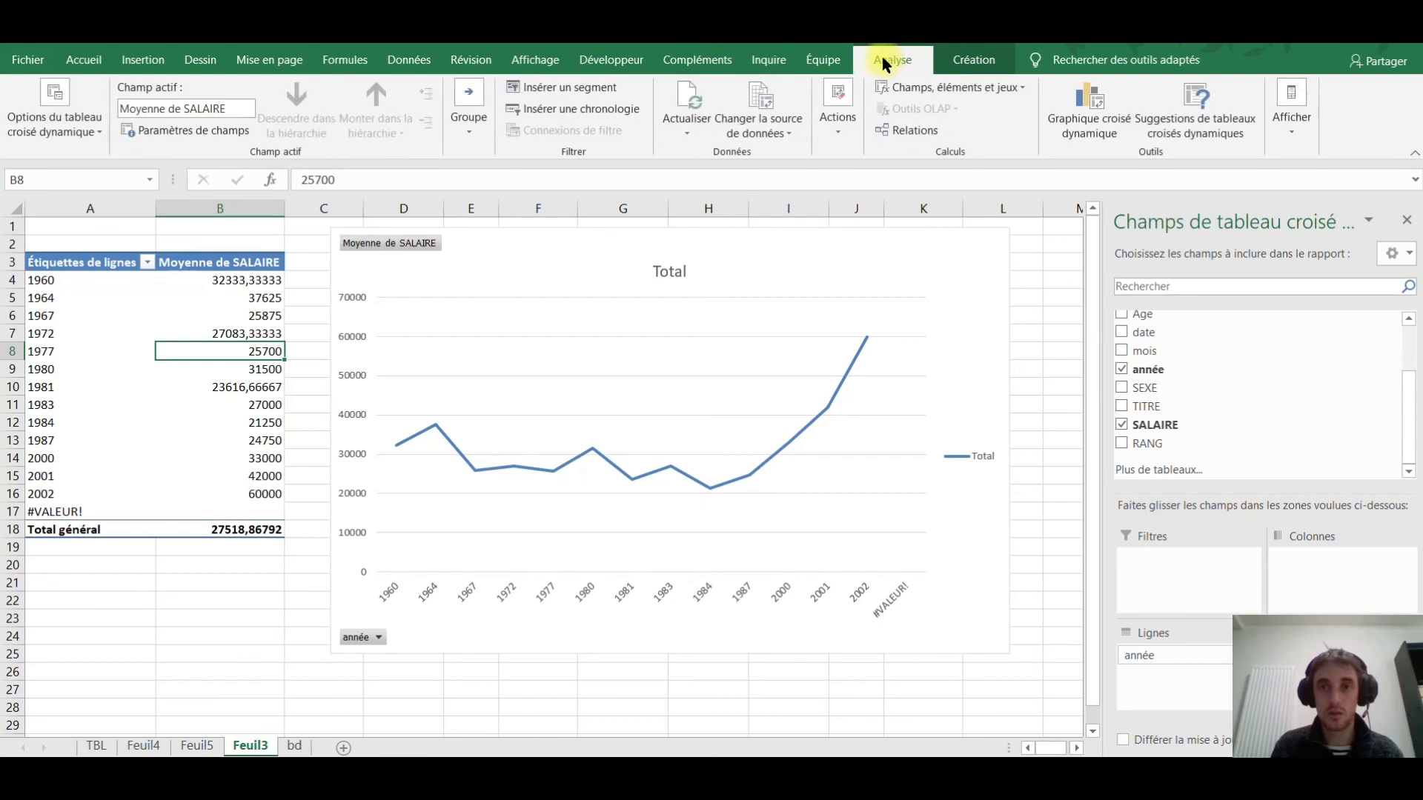
left_click(687, 127)
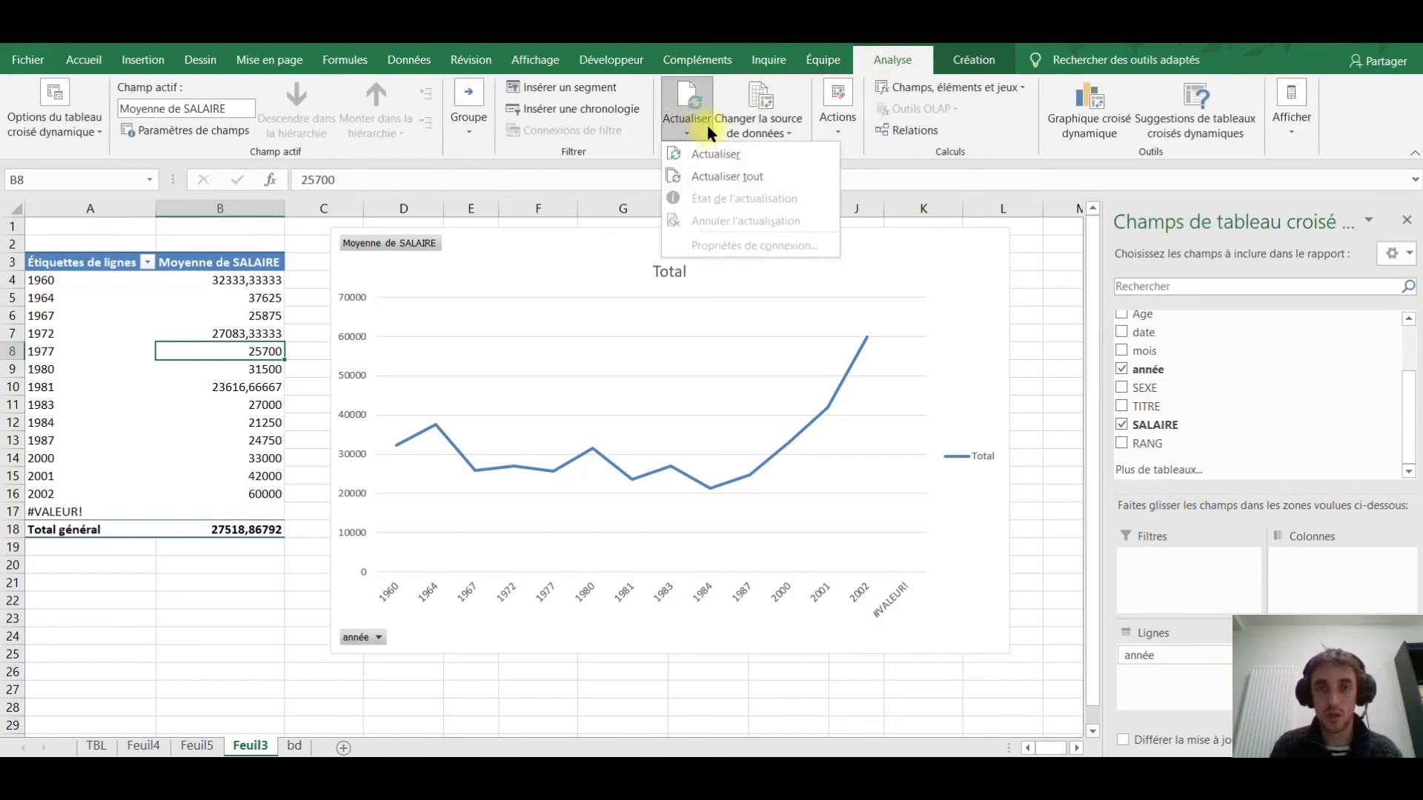
left_click(726, 176)
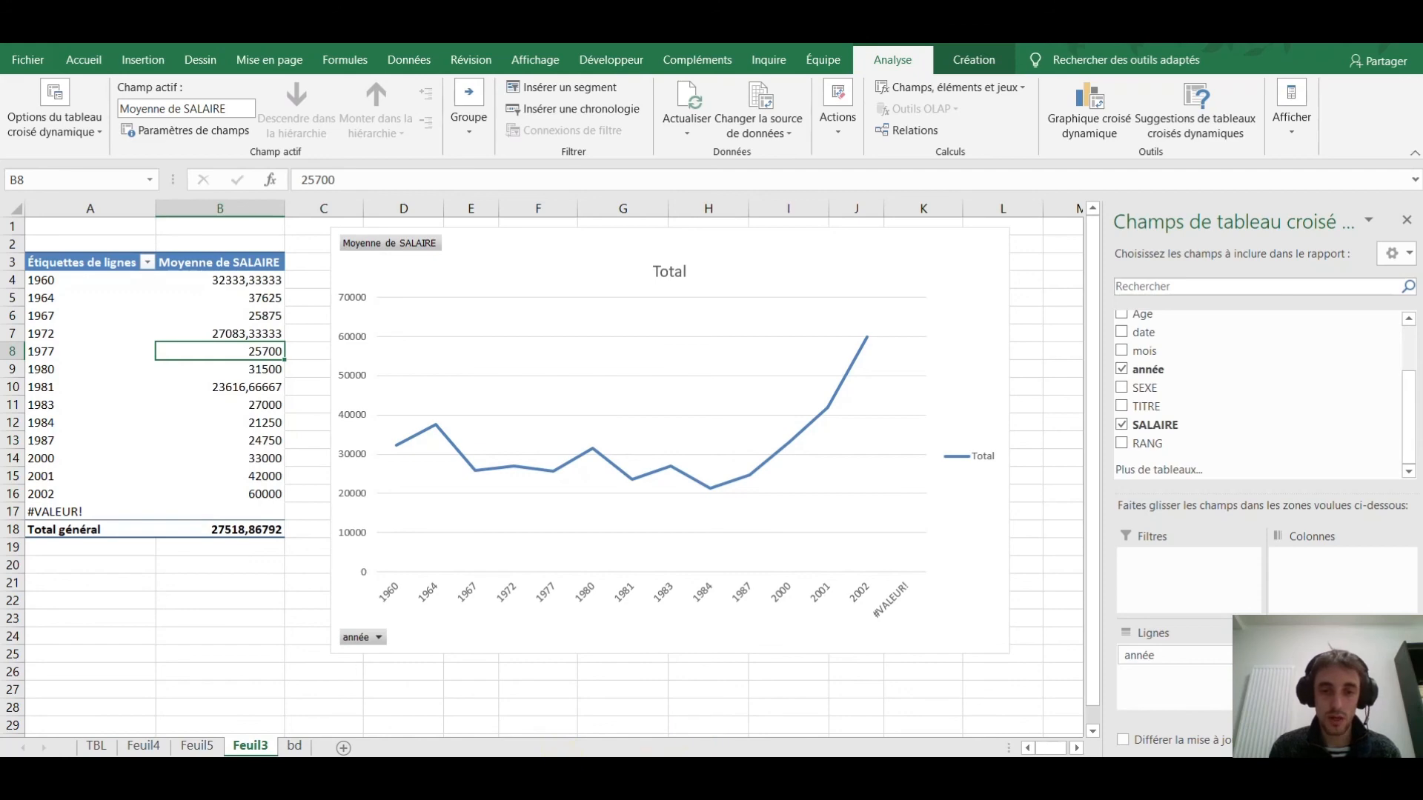
Open Module1 in the Visual Basic editor and examine the recorded actualisertcd code.
mouse_move(571, 775)
left_click(633, 731)
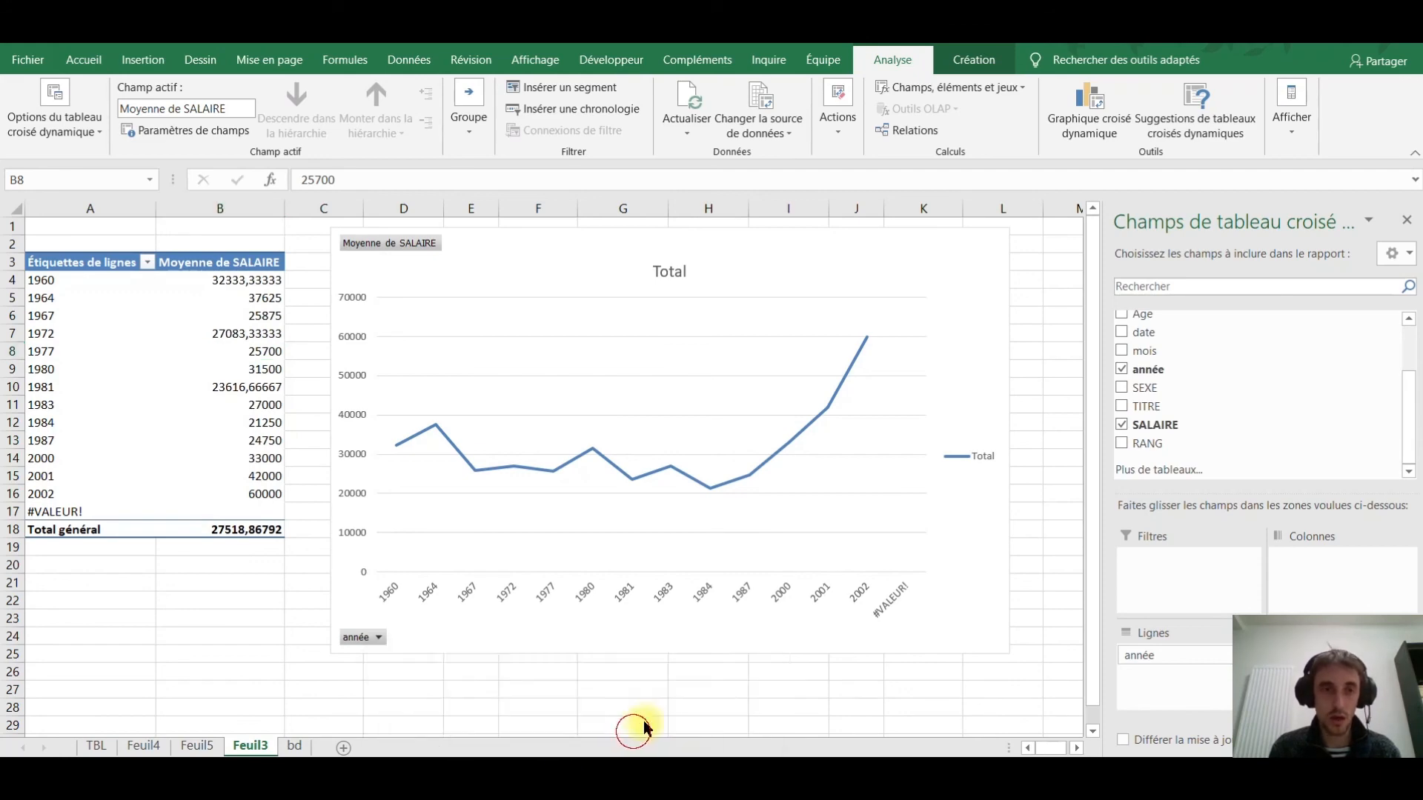
double_click(77, 292)
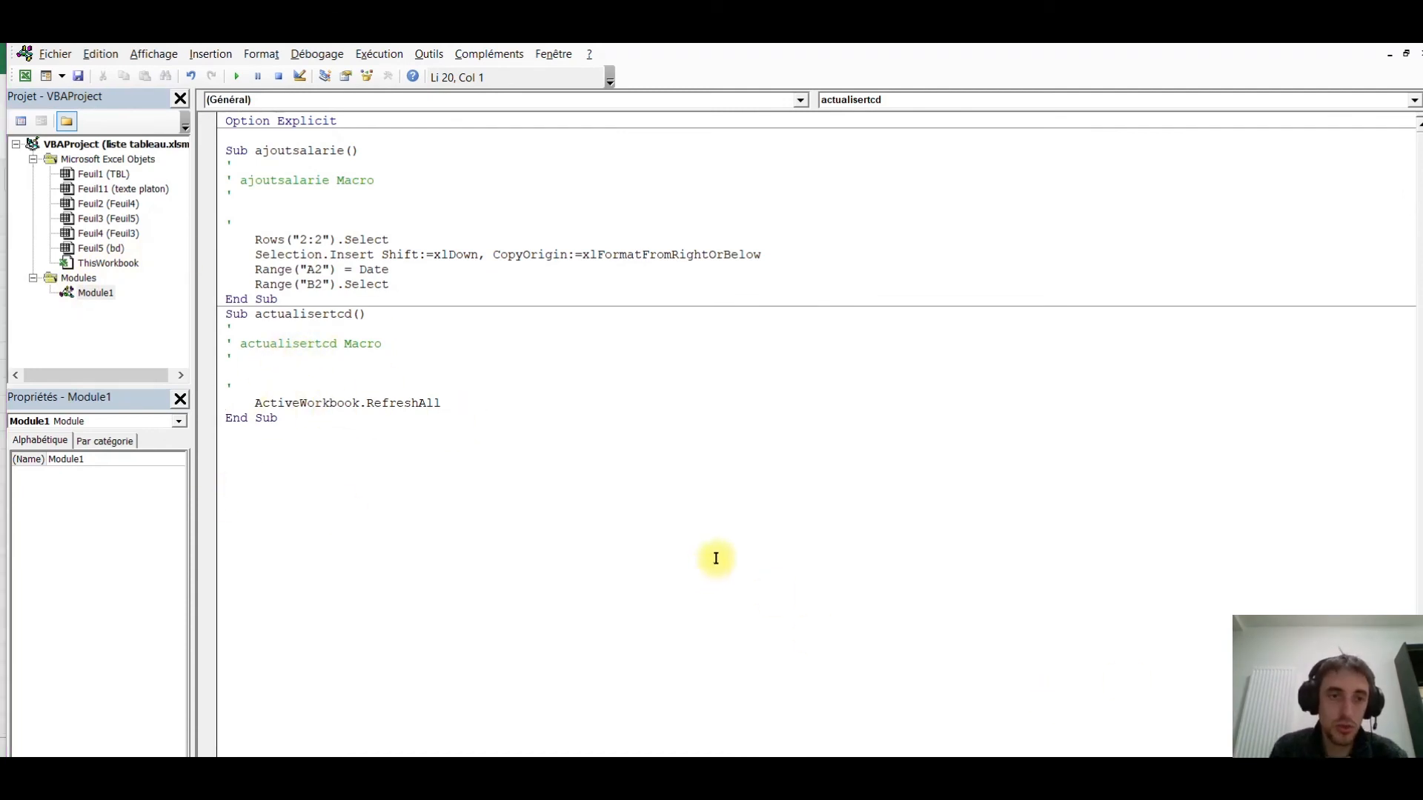
left_click_drag(257, 315, 345, 314)
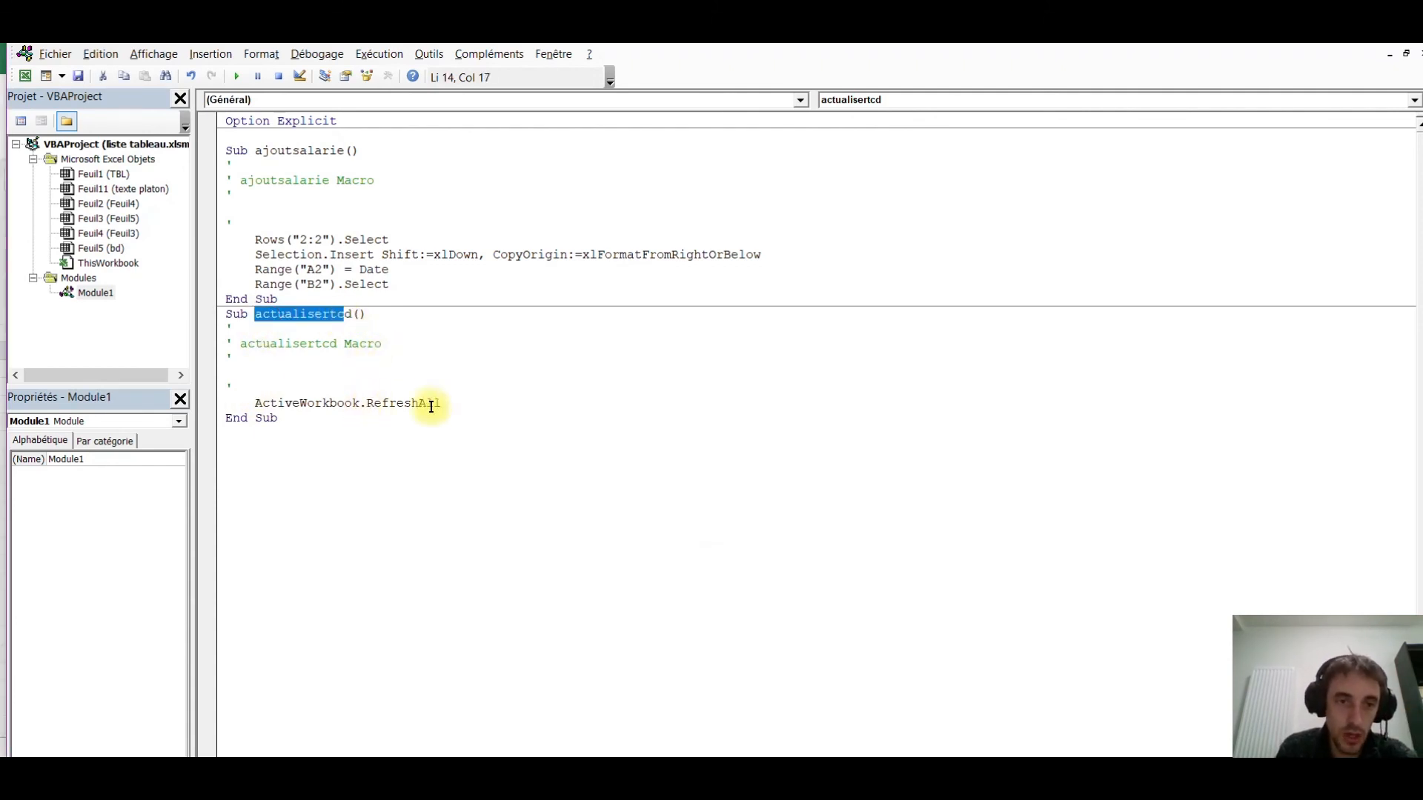
left_click_drag(457, 403, 255, 400)
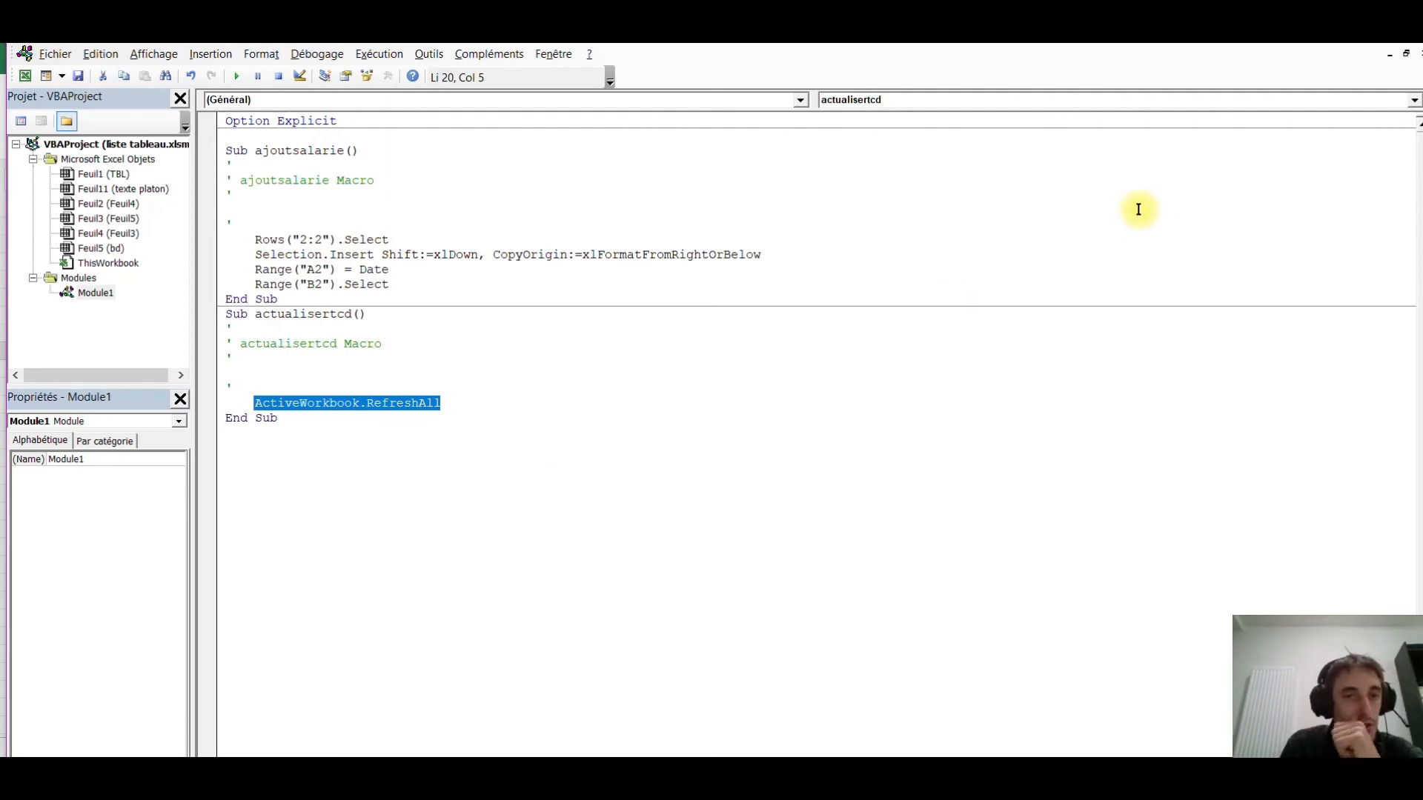
left_click(415, 439)
Copy the ActiveWorkbook.RefreshAll line and delete the whole actualisertcd procedure from Module1.
left_click_drag(448, 402, 254, 403)
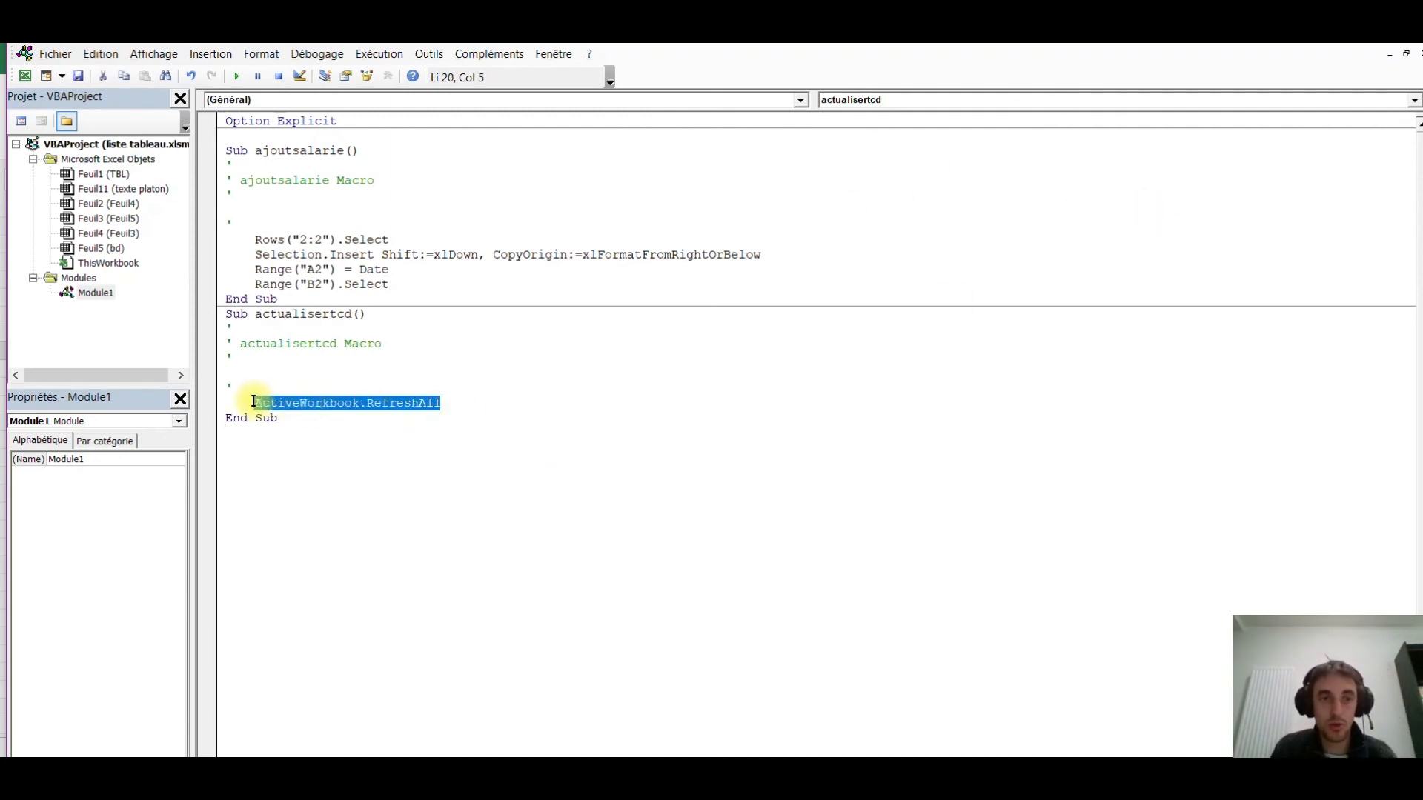
key("ctrl+c")
left_click_drag(308, 423, 225, 320)
key("Delete")
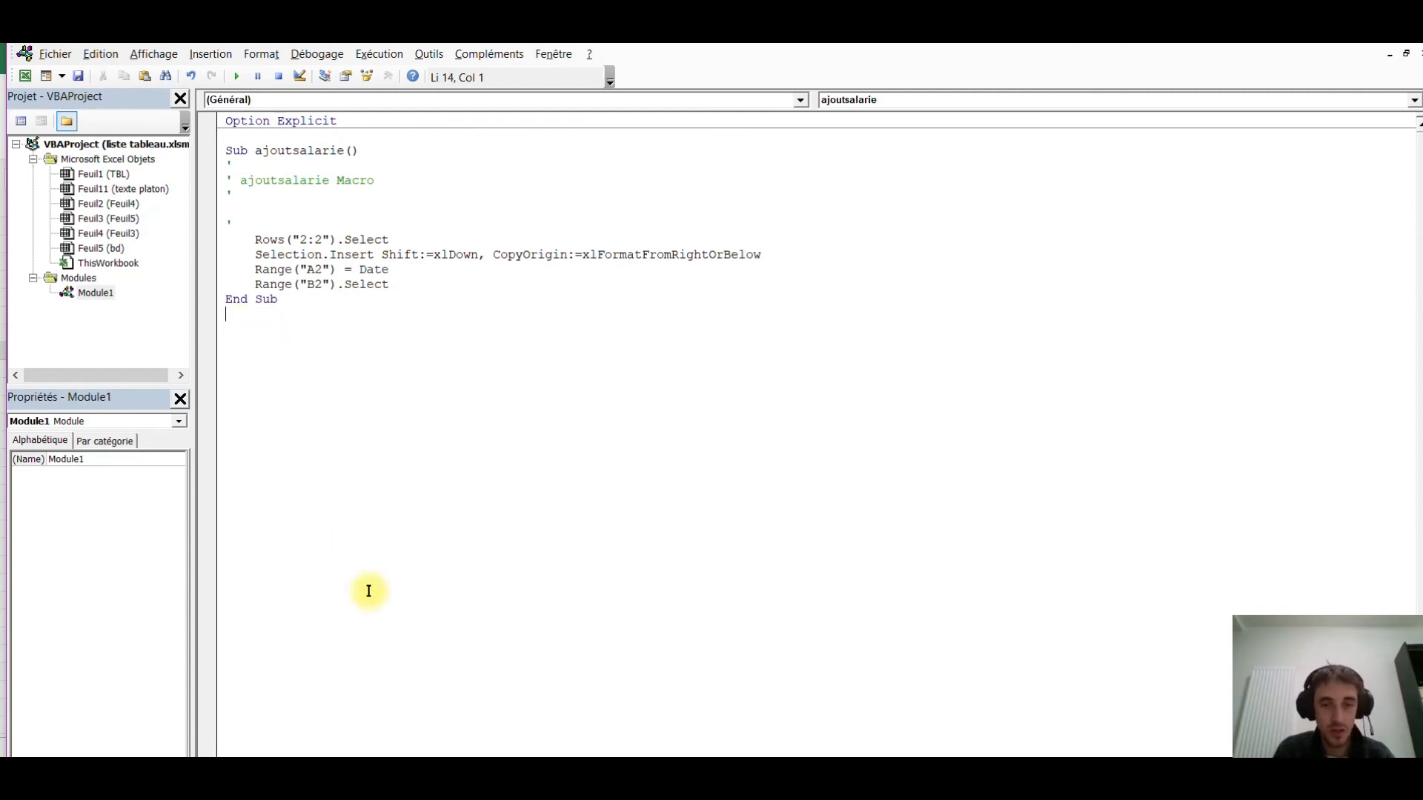
Return to the workbook and rename the Feuil3 sheet as tcd.
mouse_move(571, 778)
left_click(501, 713)
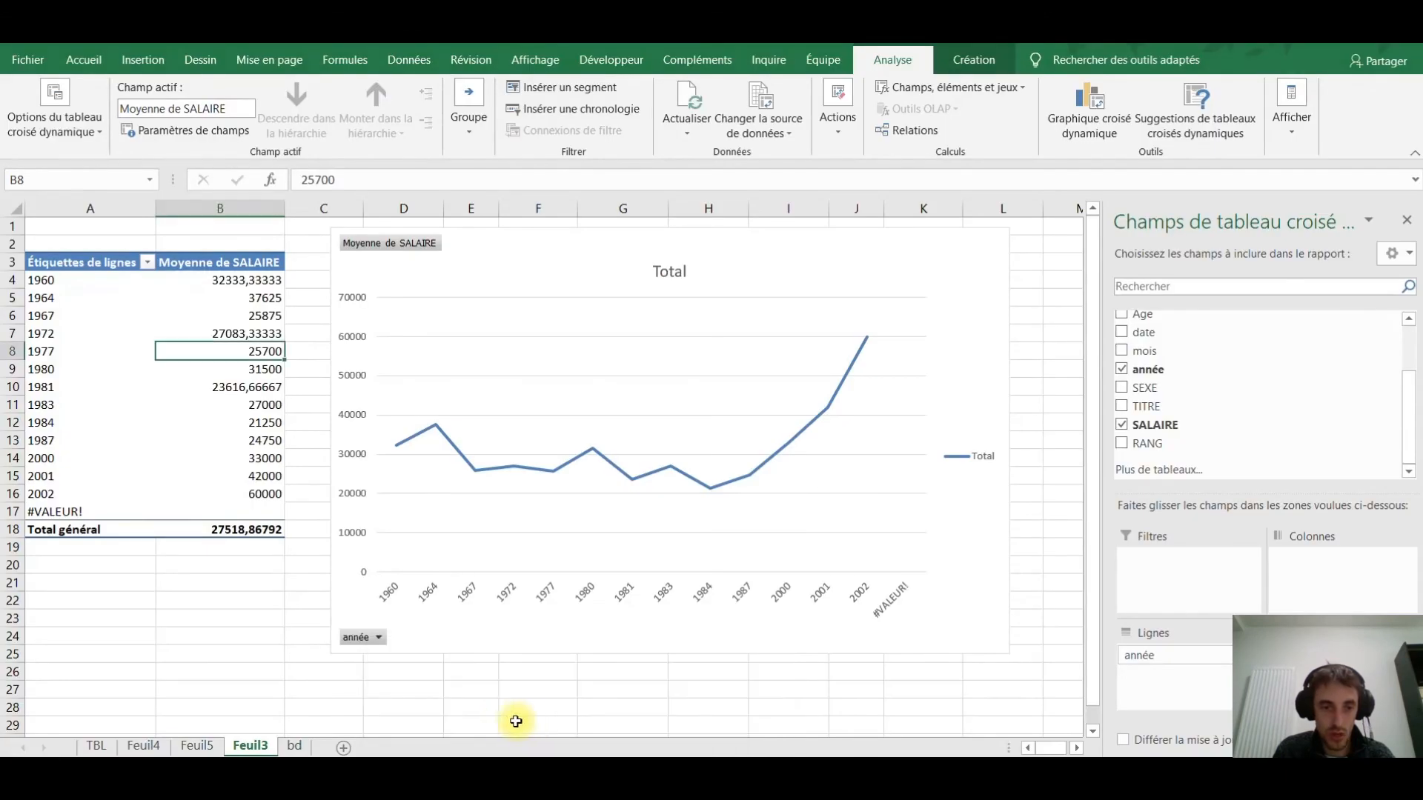
double_click(249, 747)
type("tcd")
key("Return")
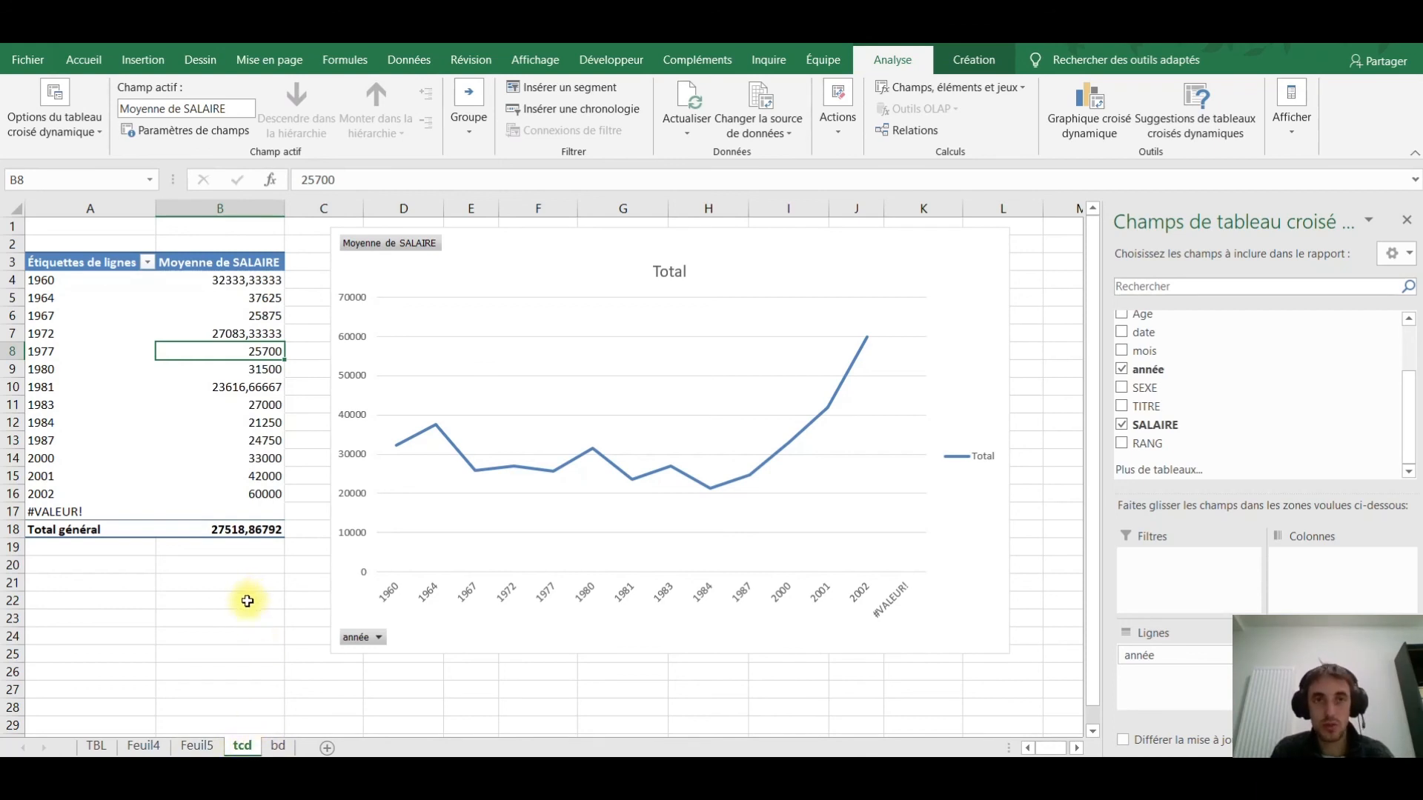
Open the tcd sheet's code module in the Visual Basic editor and create a Worksheet_Activate event procedure.
left_click(571, 793)
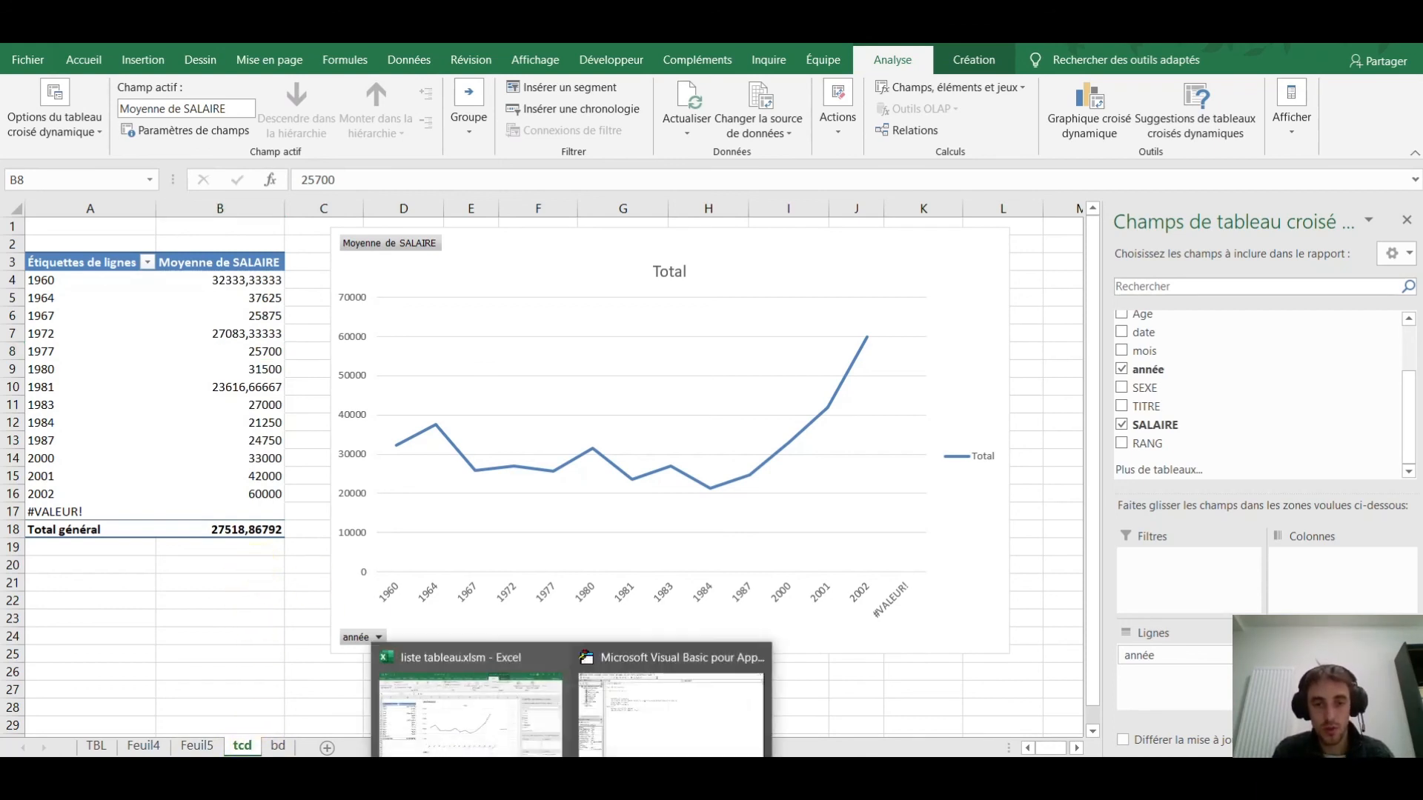
left_click(630, 745)
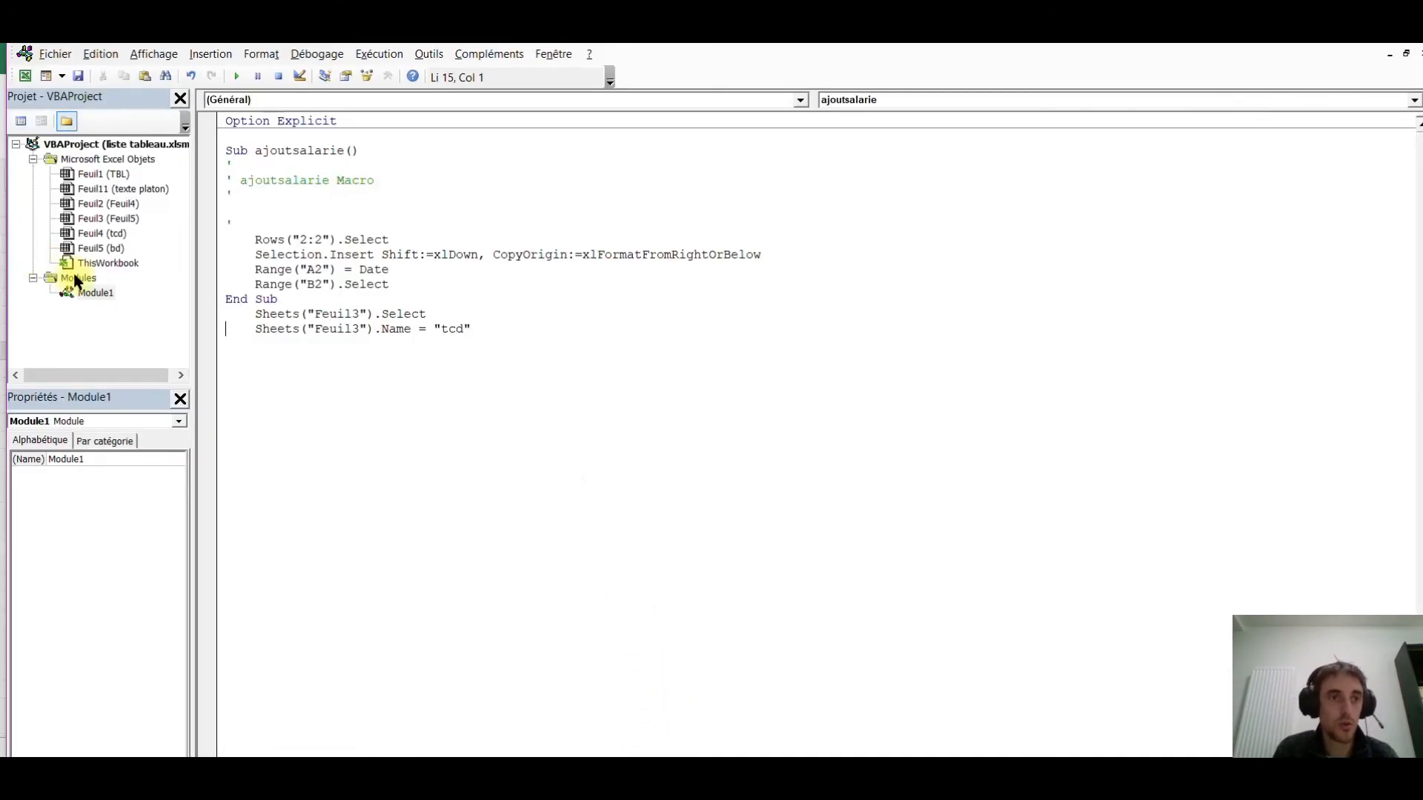
double_click(103, 233)
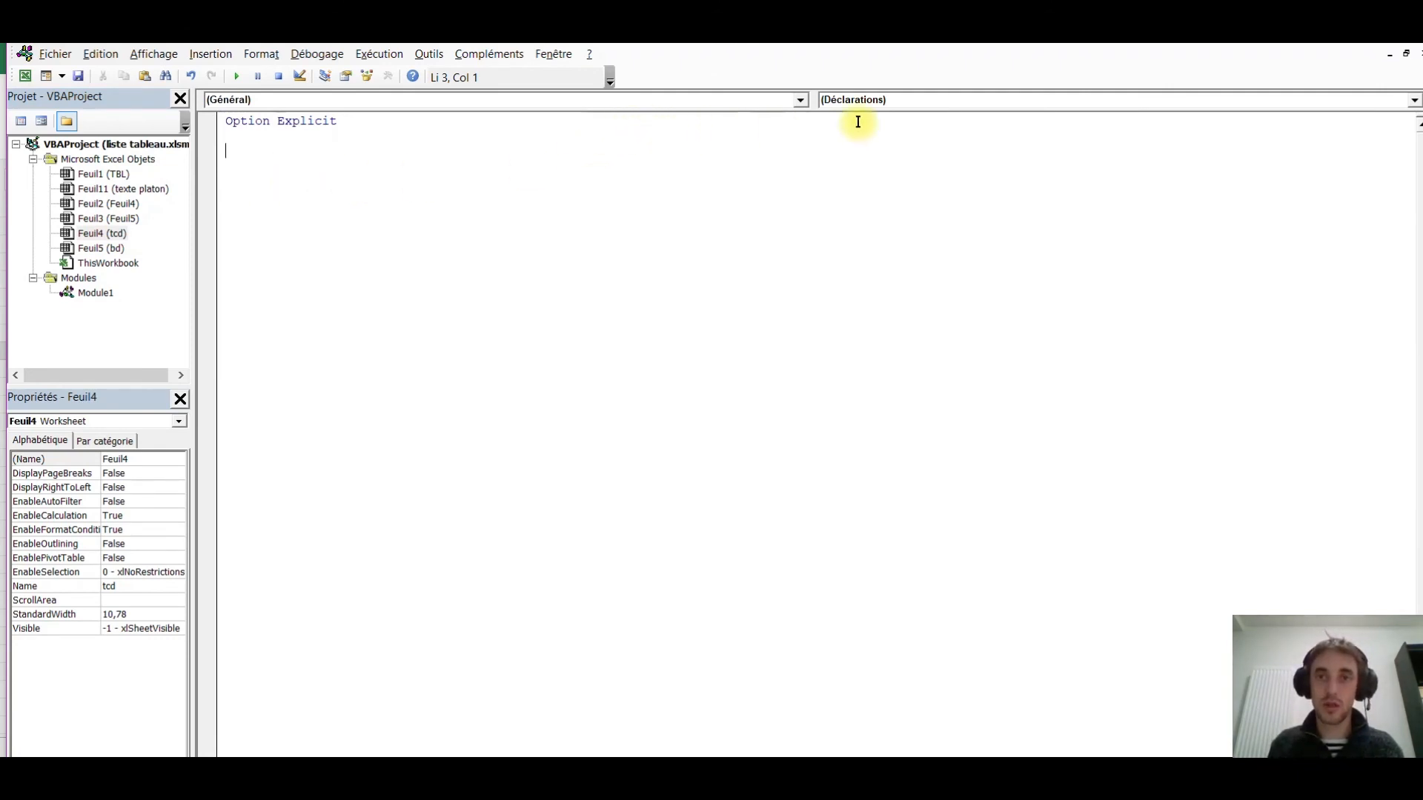
left_click(1414, 101)
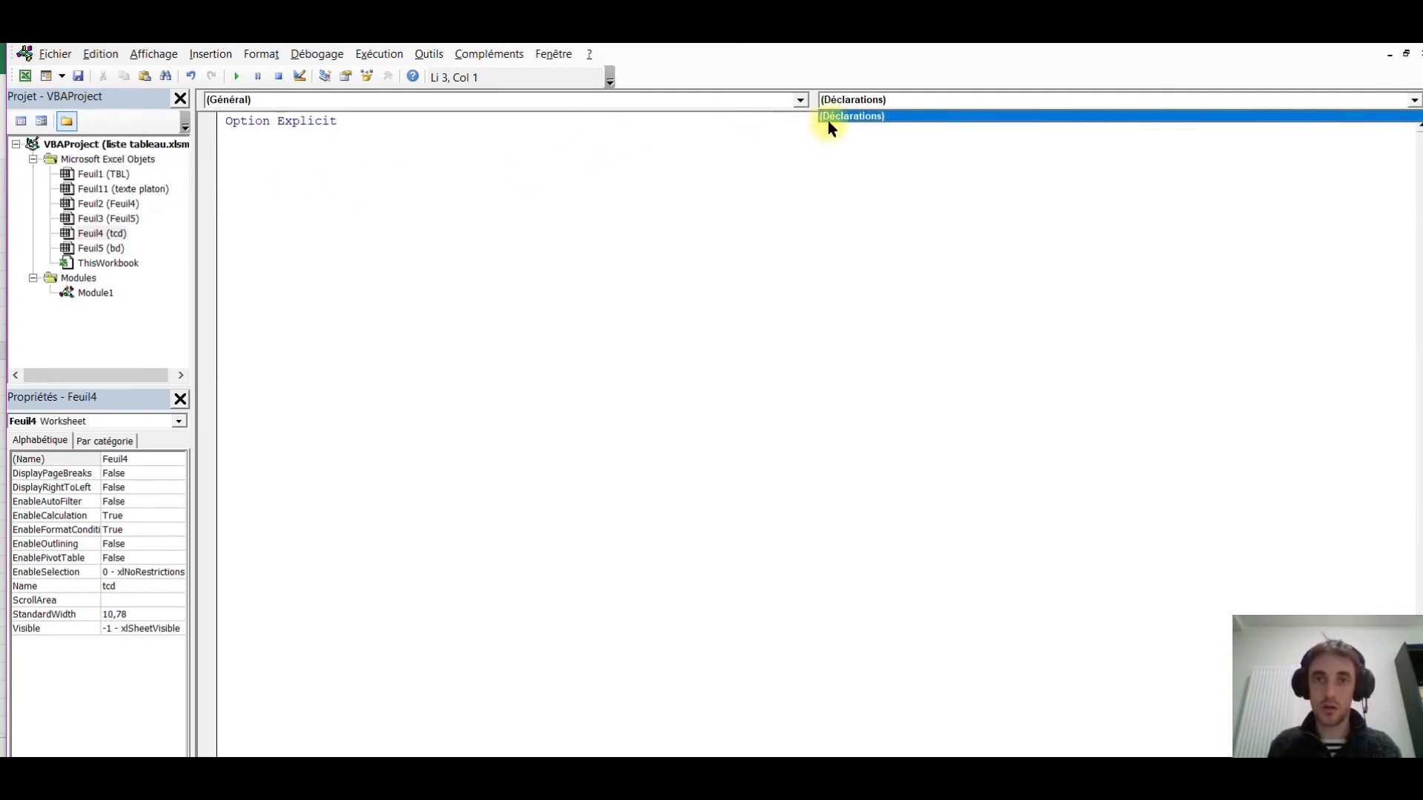
left_click(800, 100)
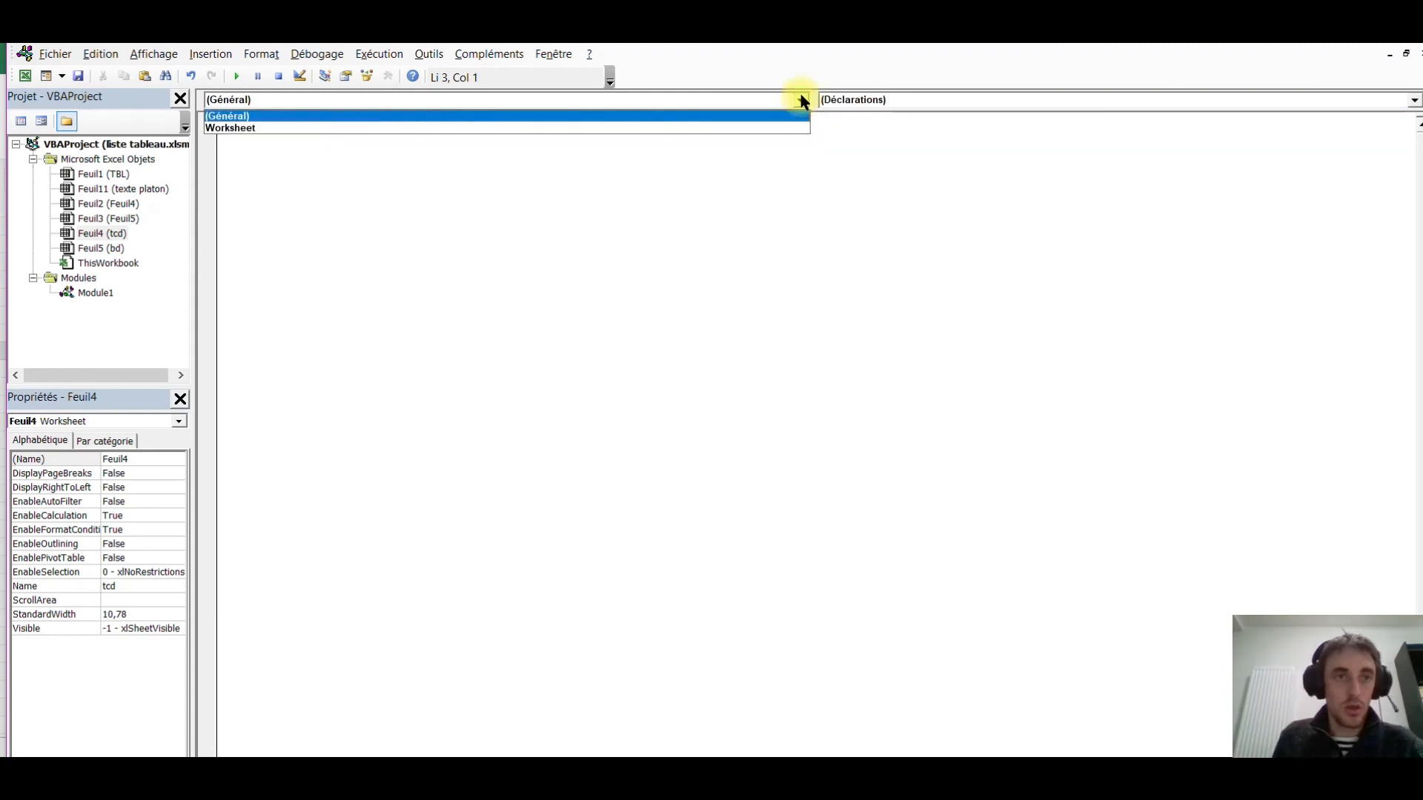
left_click(762, 129)
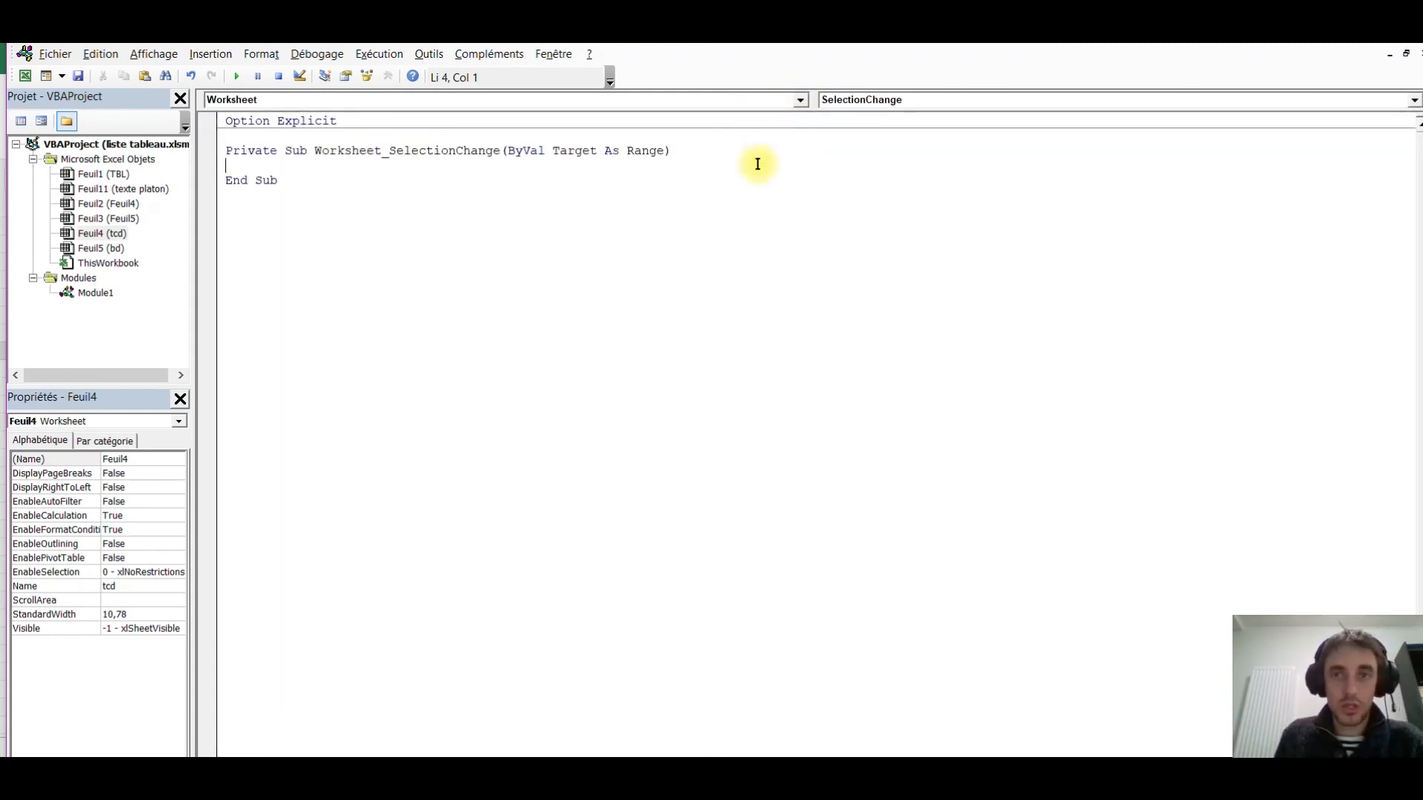
left_click(1414, 102)
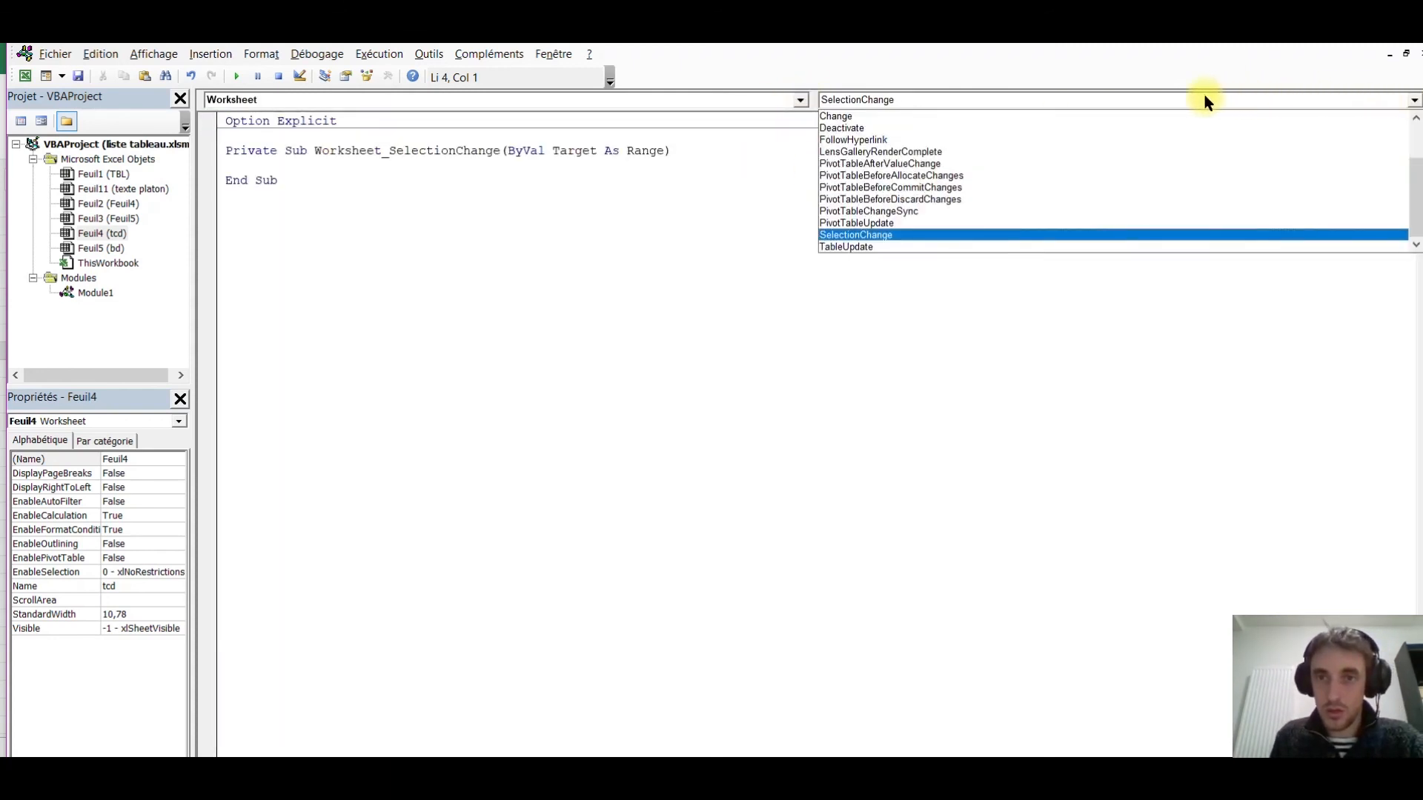
scroll(967, 175, "up", 1)
scroll(967, 175, "up", 2)
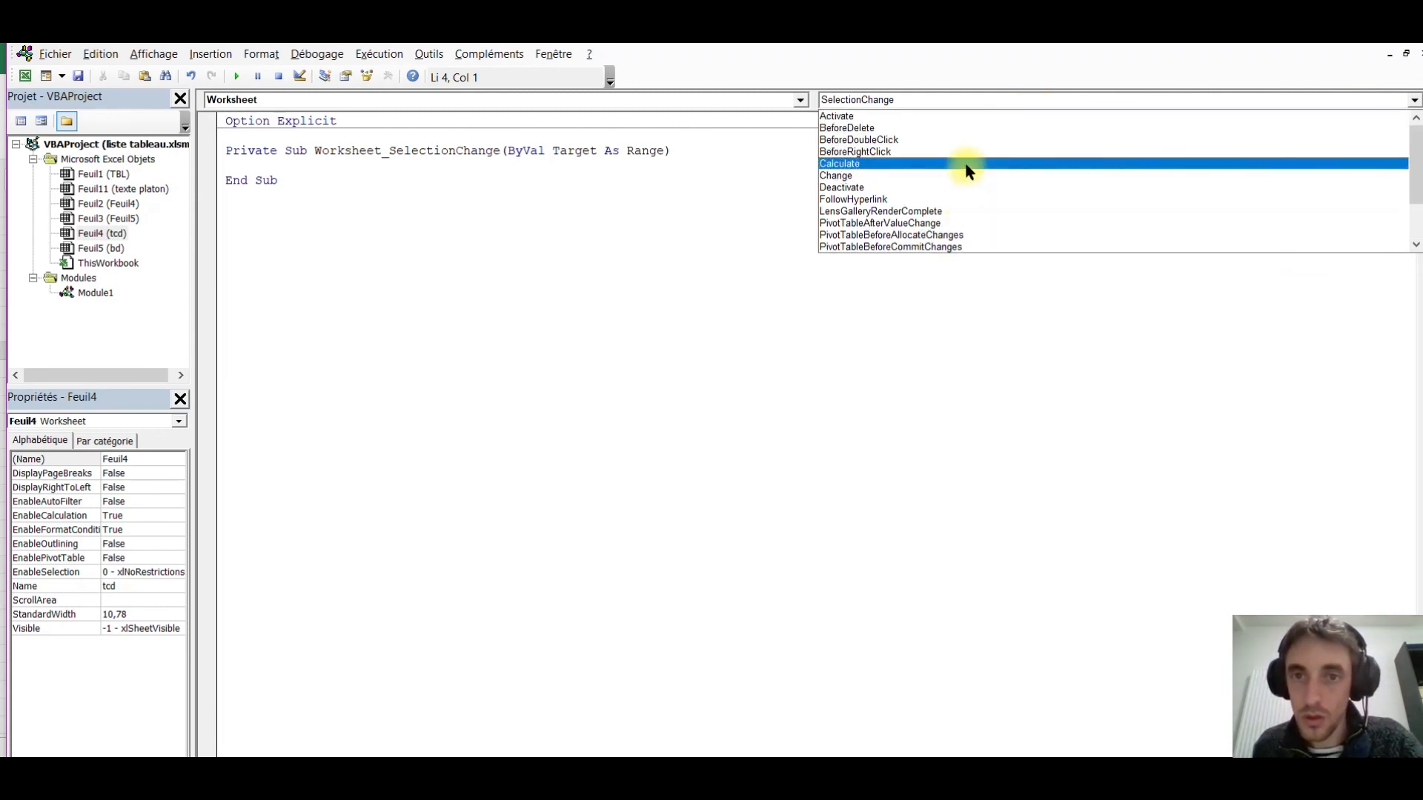
left_click(831, 117)
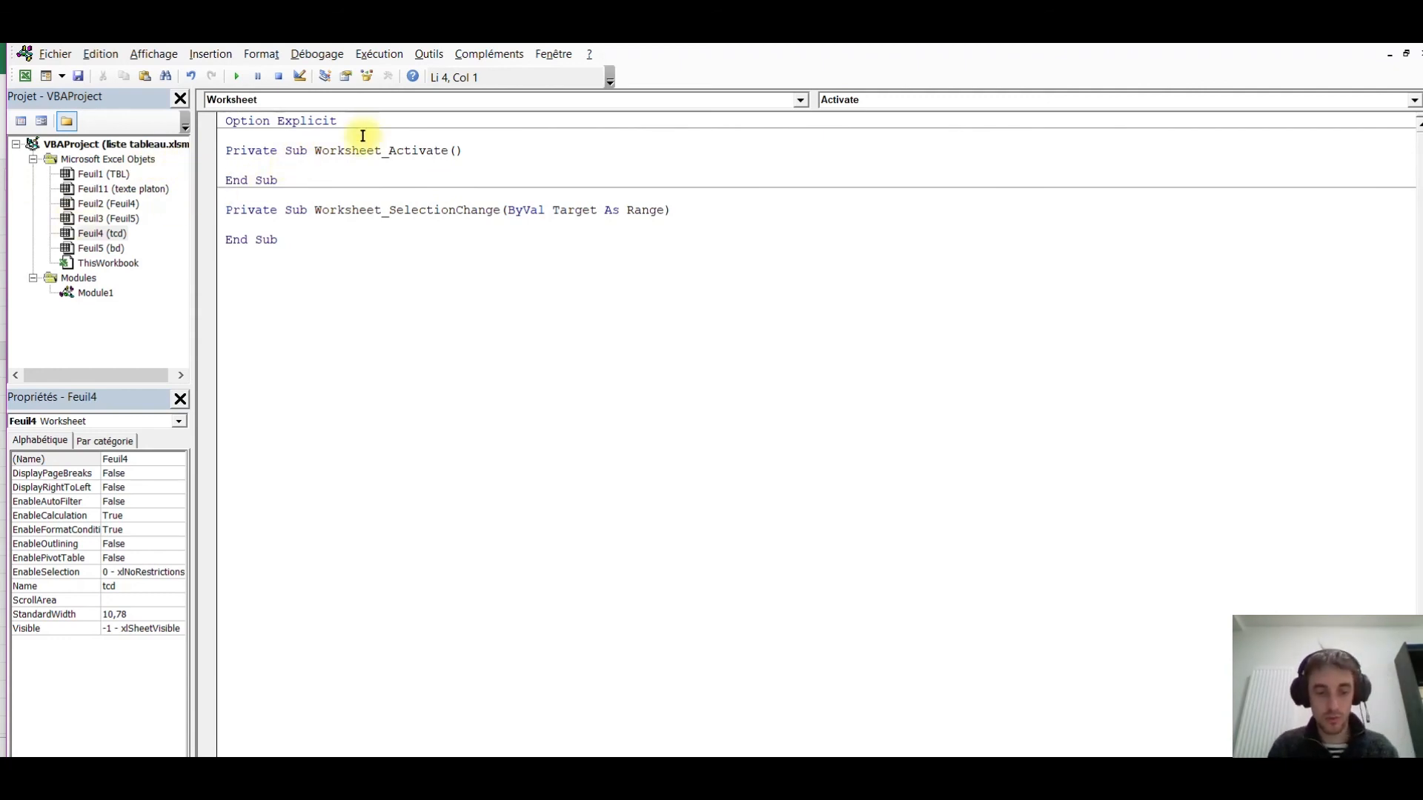
Paste ActiveWorkbook.RefreshAll into Worksheet_Activate and delete the empty Worksheet_SelectionChange procedure.
key("ctrl+v")
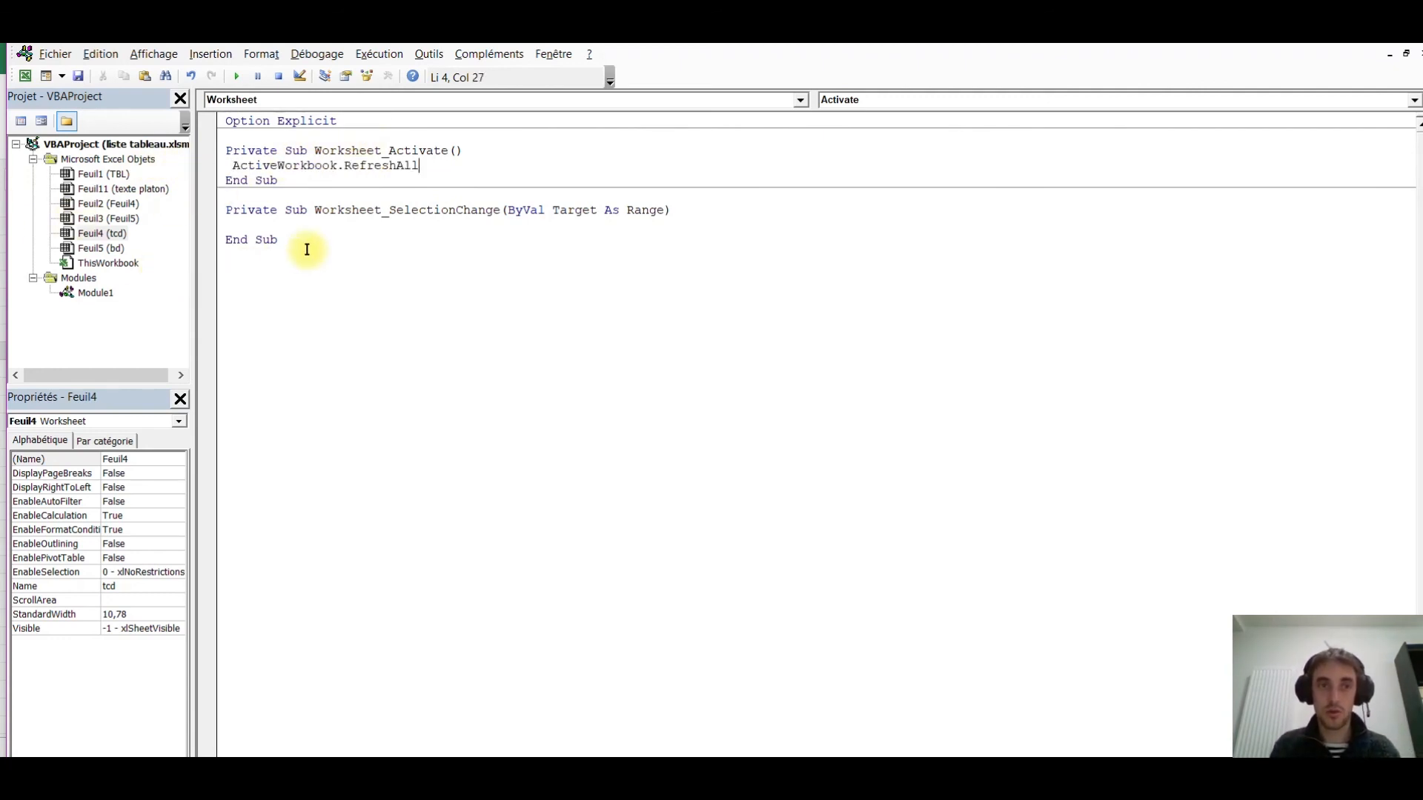
left_click_drag(308, 244, 226, 211)
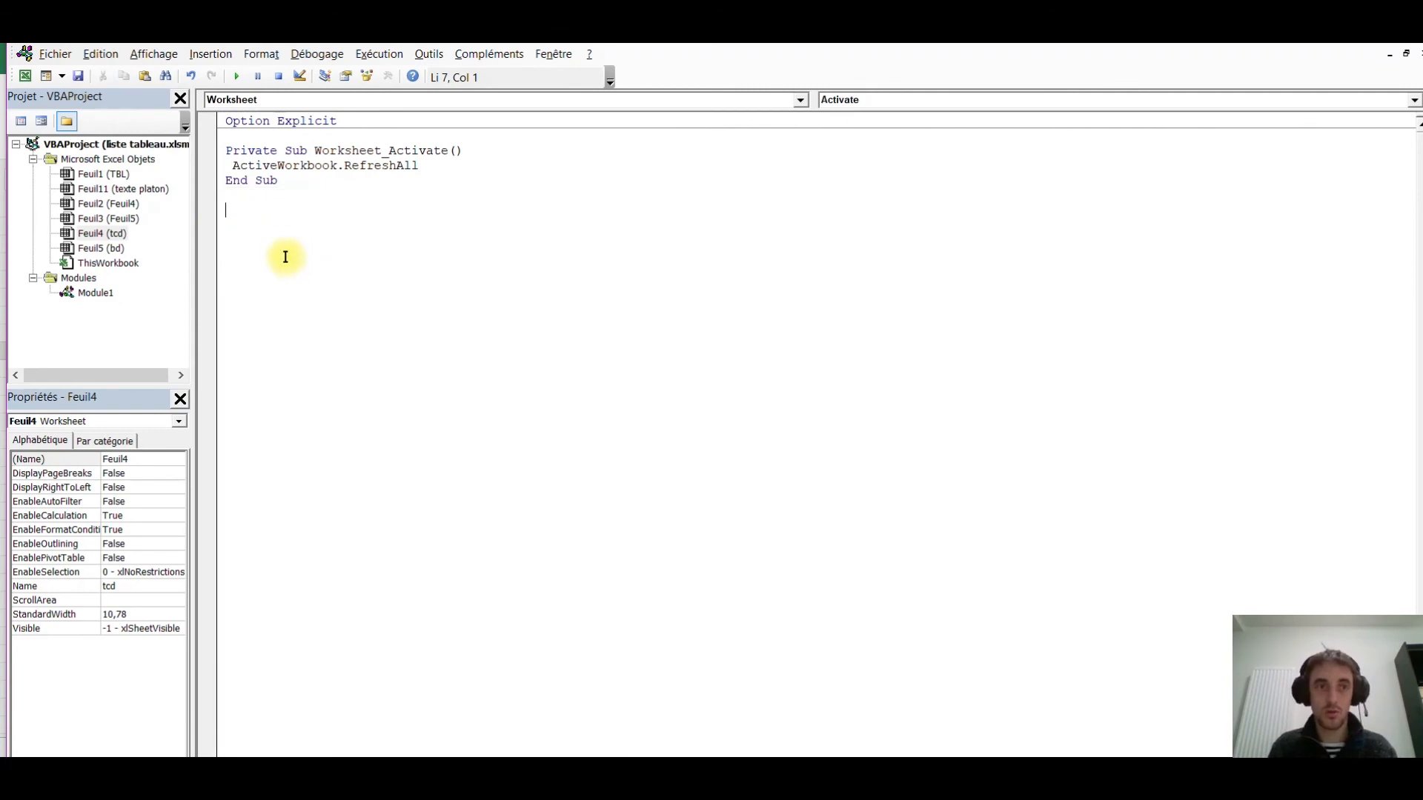
Set a breakpoint on the ActiveWorkbook.RefreshAll line and arrange the workbook and the code editor side by side.
left_click(204, 165)
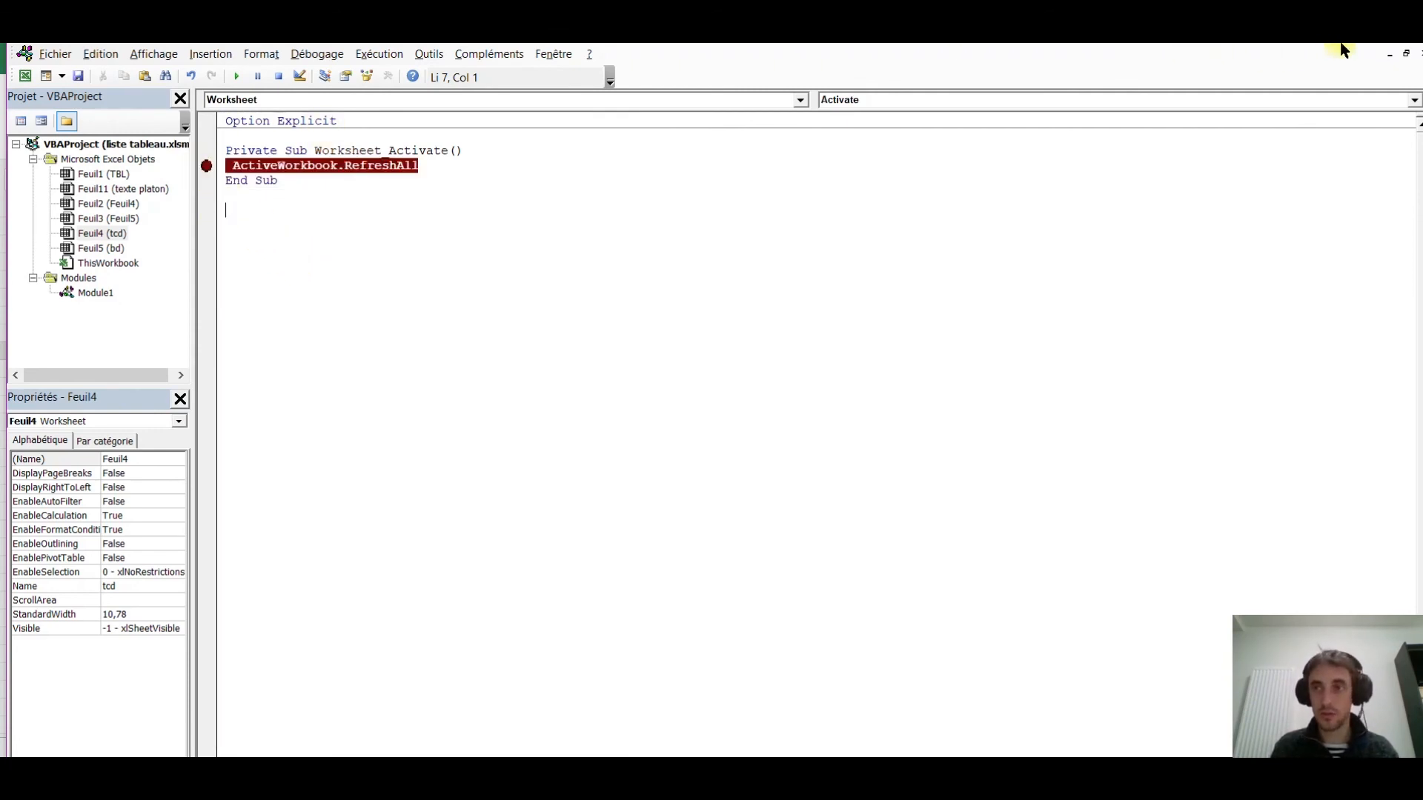
left_click(1369, 44)
key("super+Right")
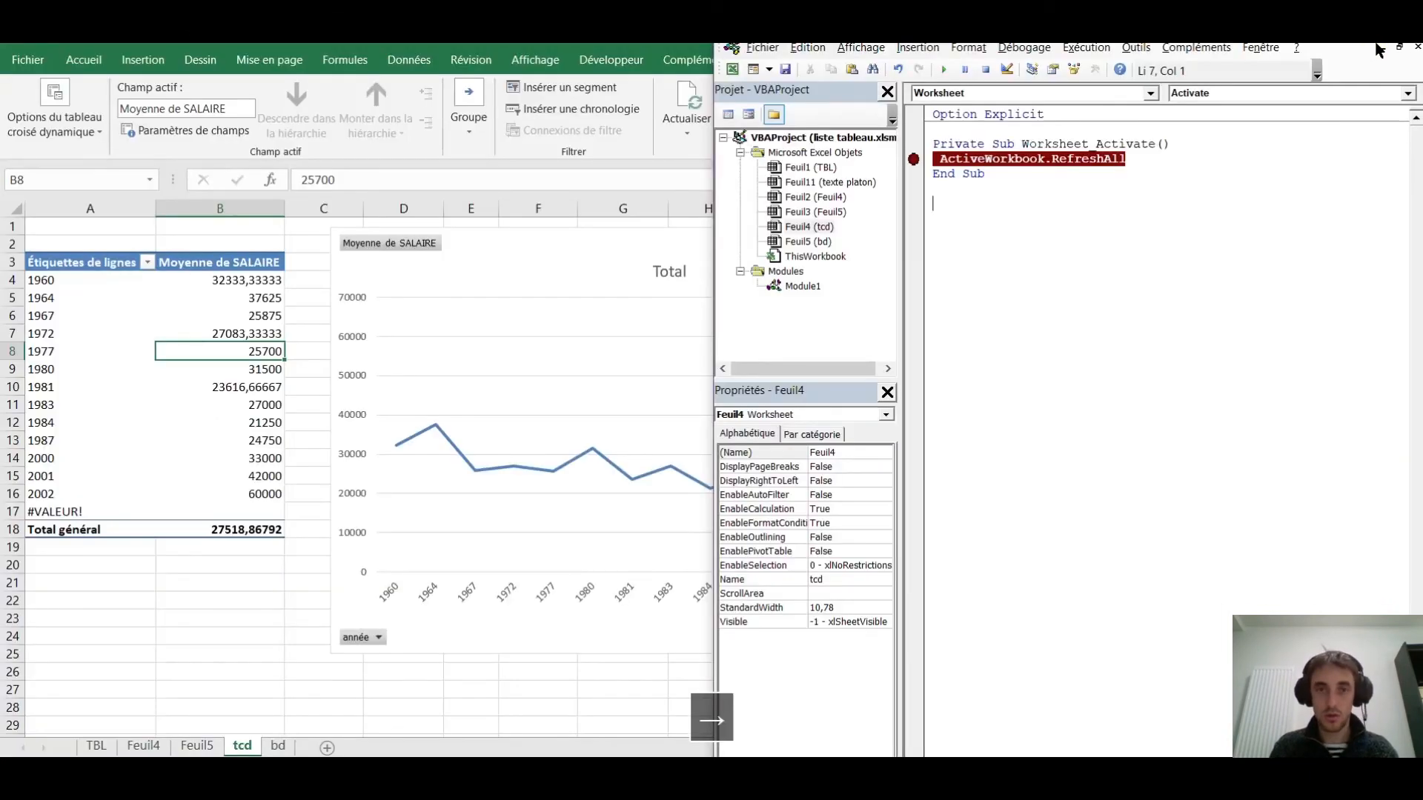
left_click(311, 420)
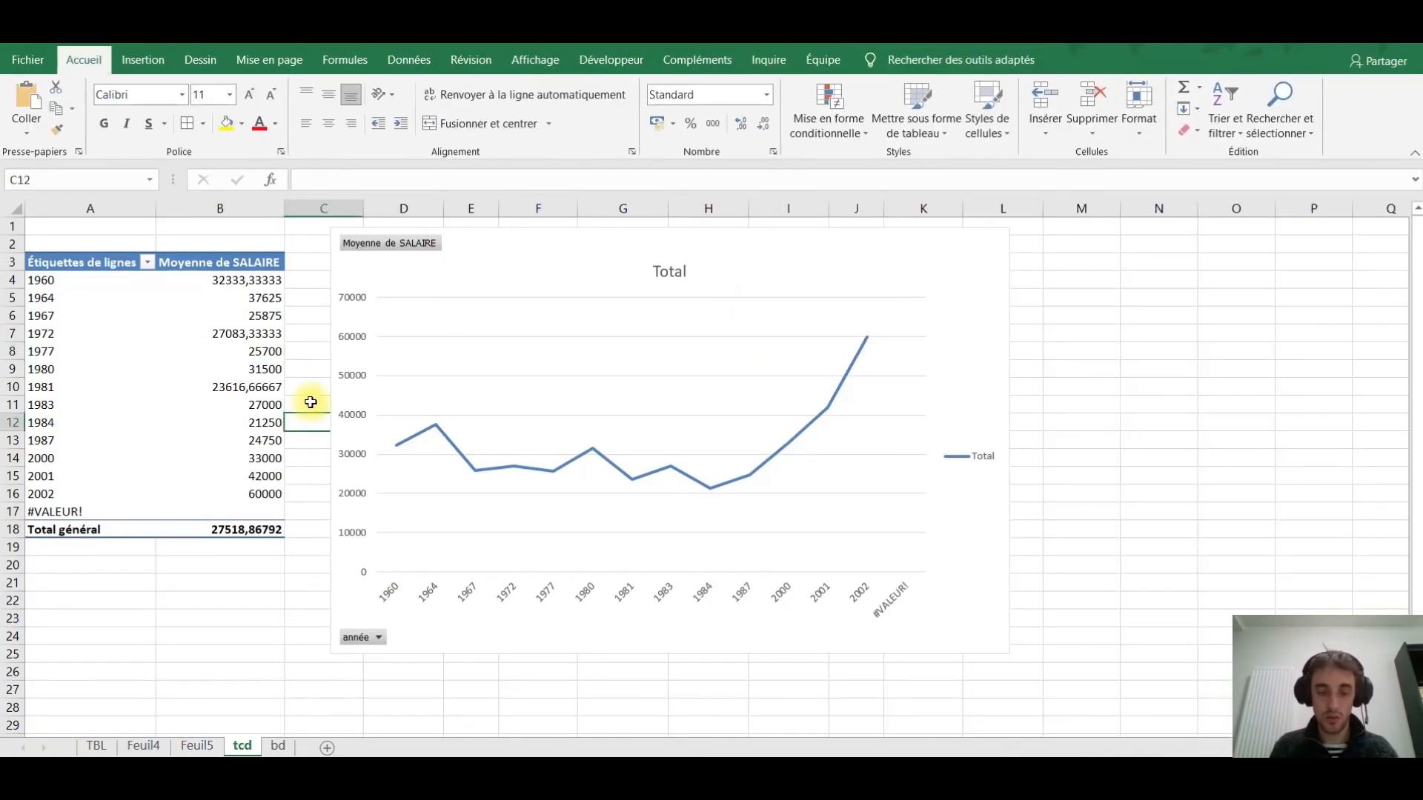
key("super+Left")
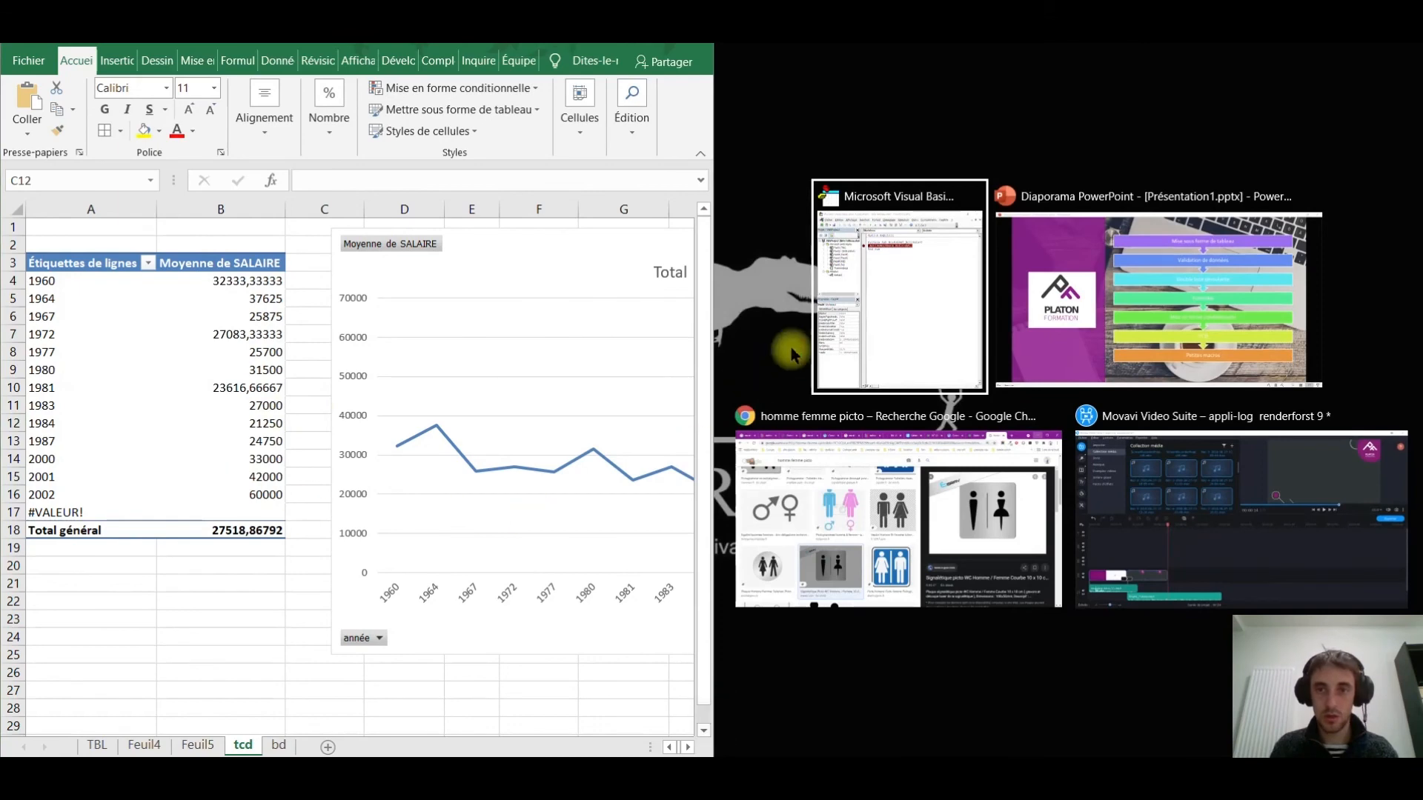
left_click(906, 317)
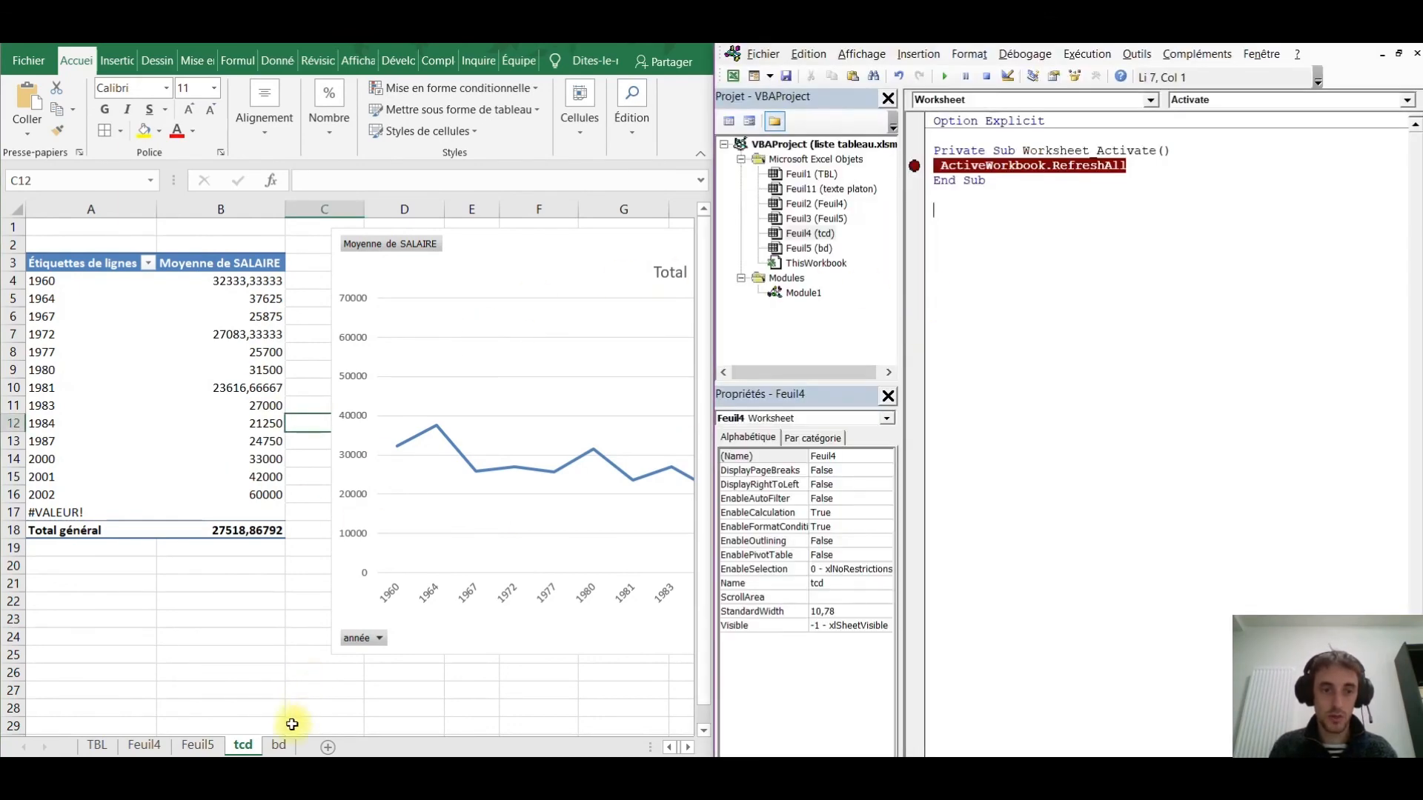
Delete the three incomplete employee rows dated 15/04/2021, rows 2 to 4, from the bd sheet.
left_click(278, 745)
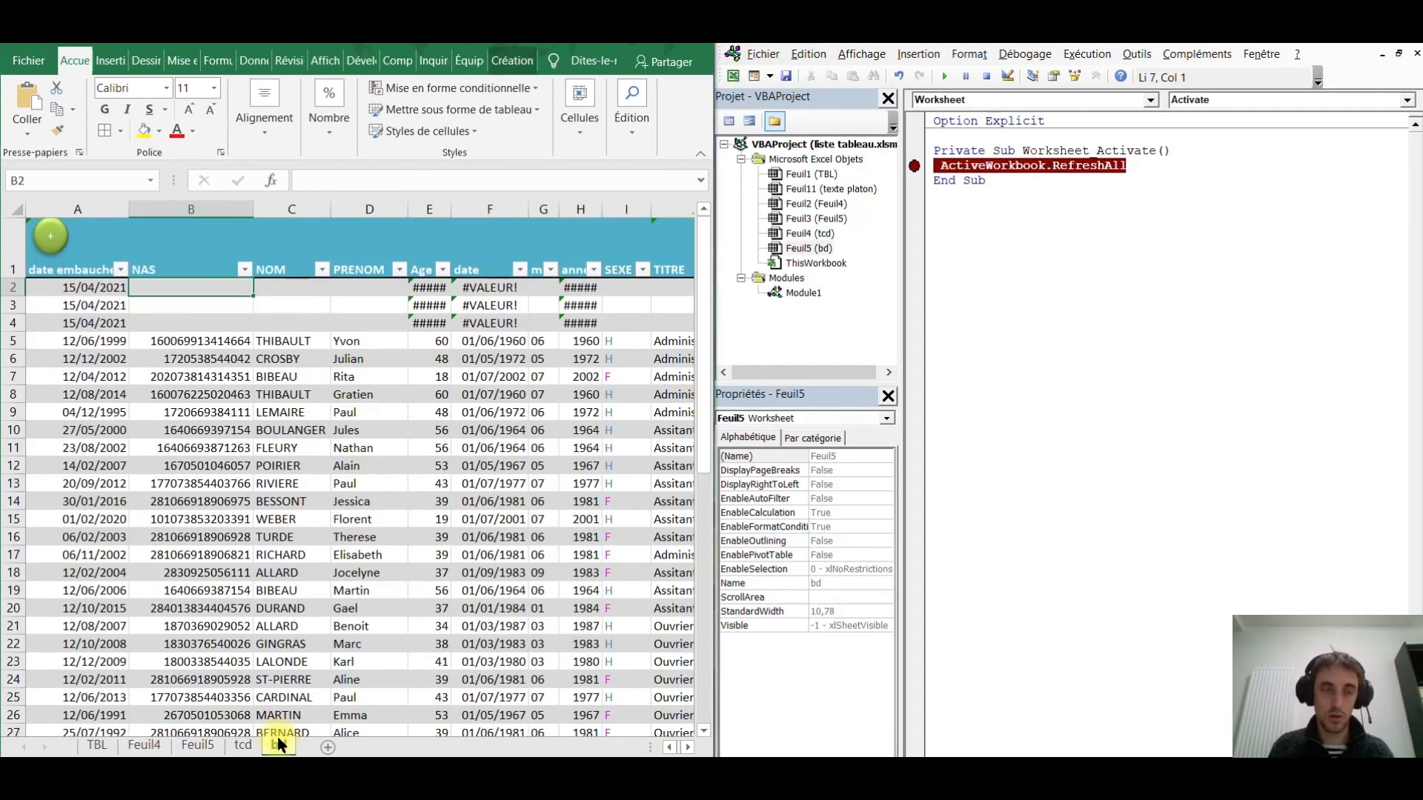
left_click(275, 447)
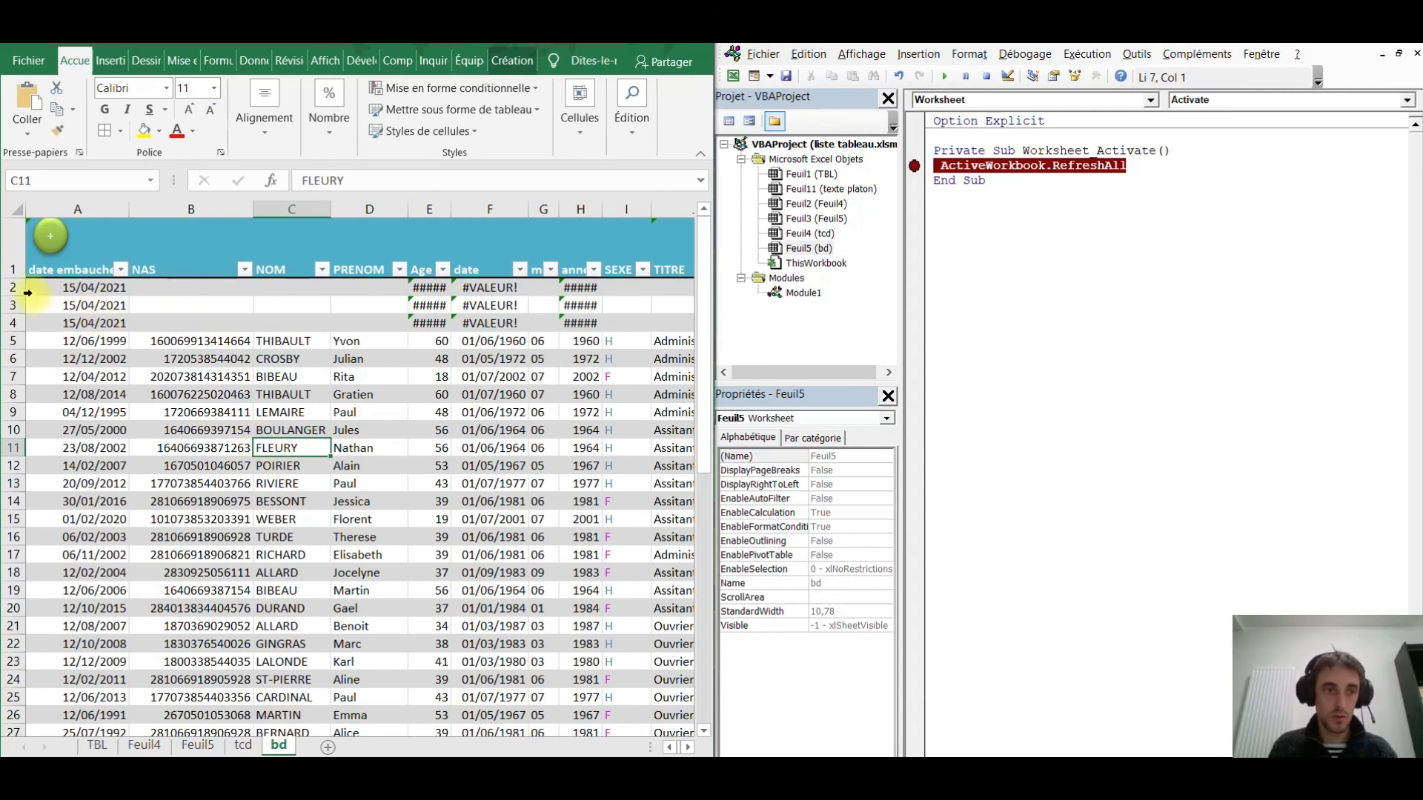
left_click_drag(16, 292, 15, 319)
right_click(18, 326)
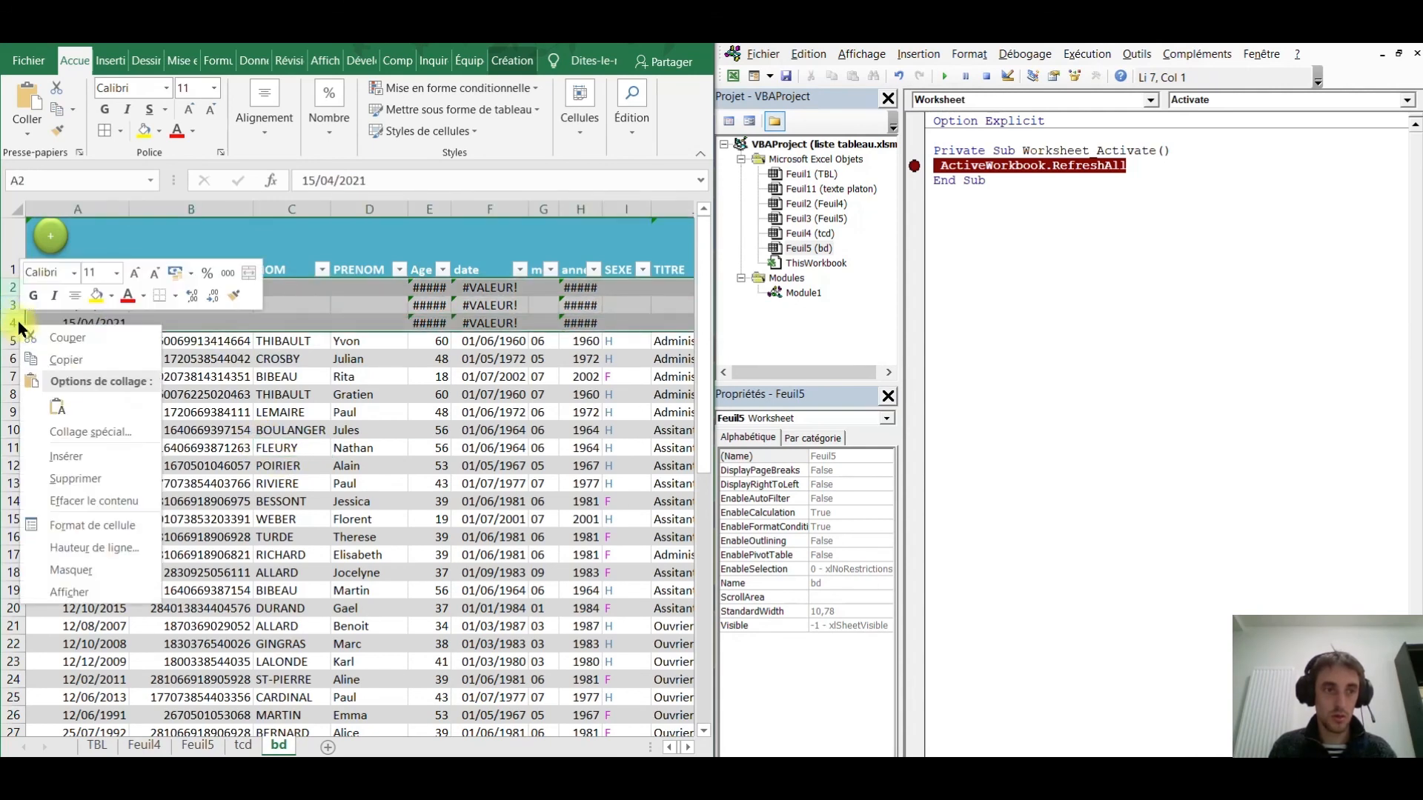
left_click(86, 474)
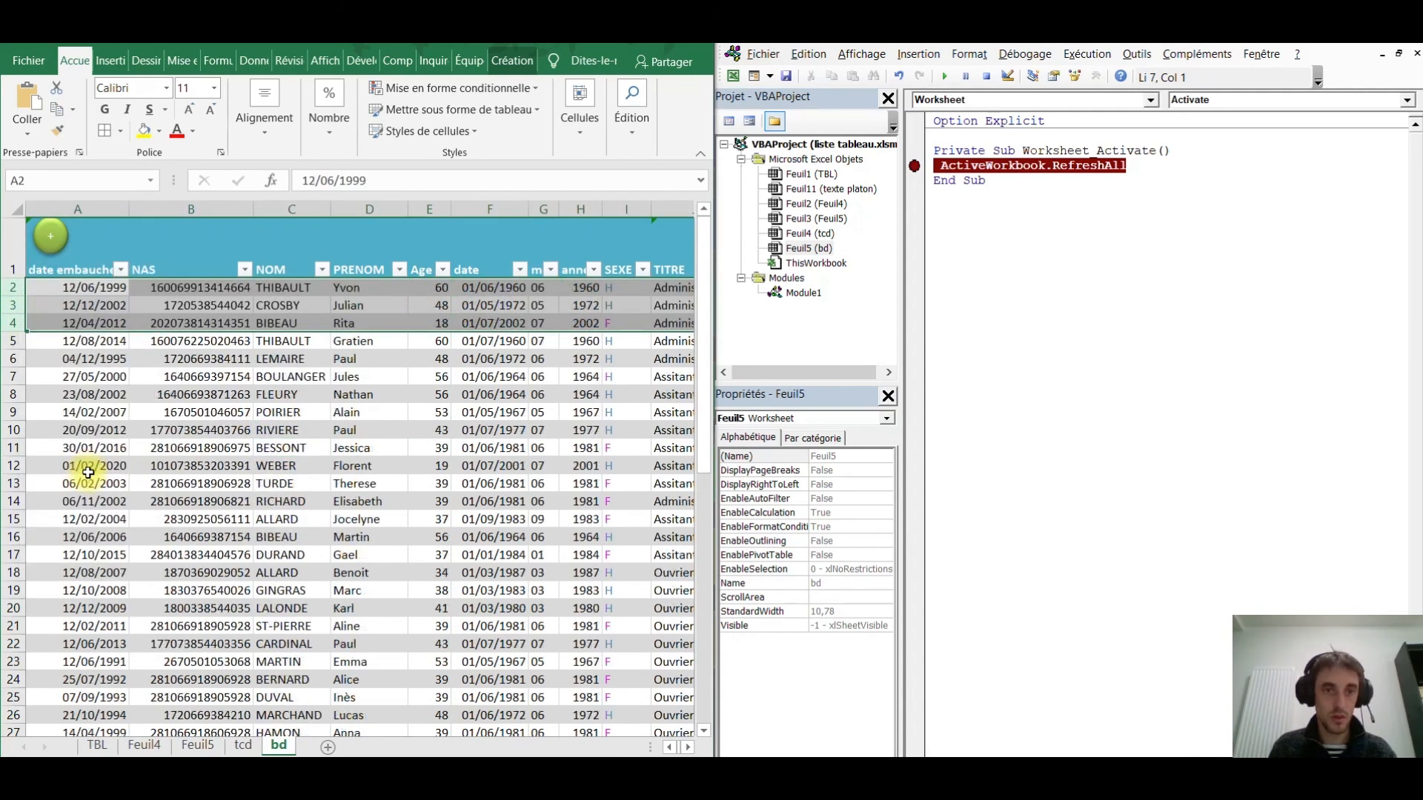
left_click(373, 430)
Activate the tcd sheet to trigger its event, and resume the code from the breakpoint to refresh the pivot table.
left_click(243, 745)
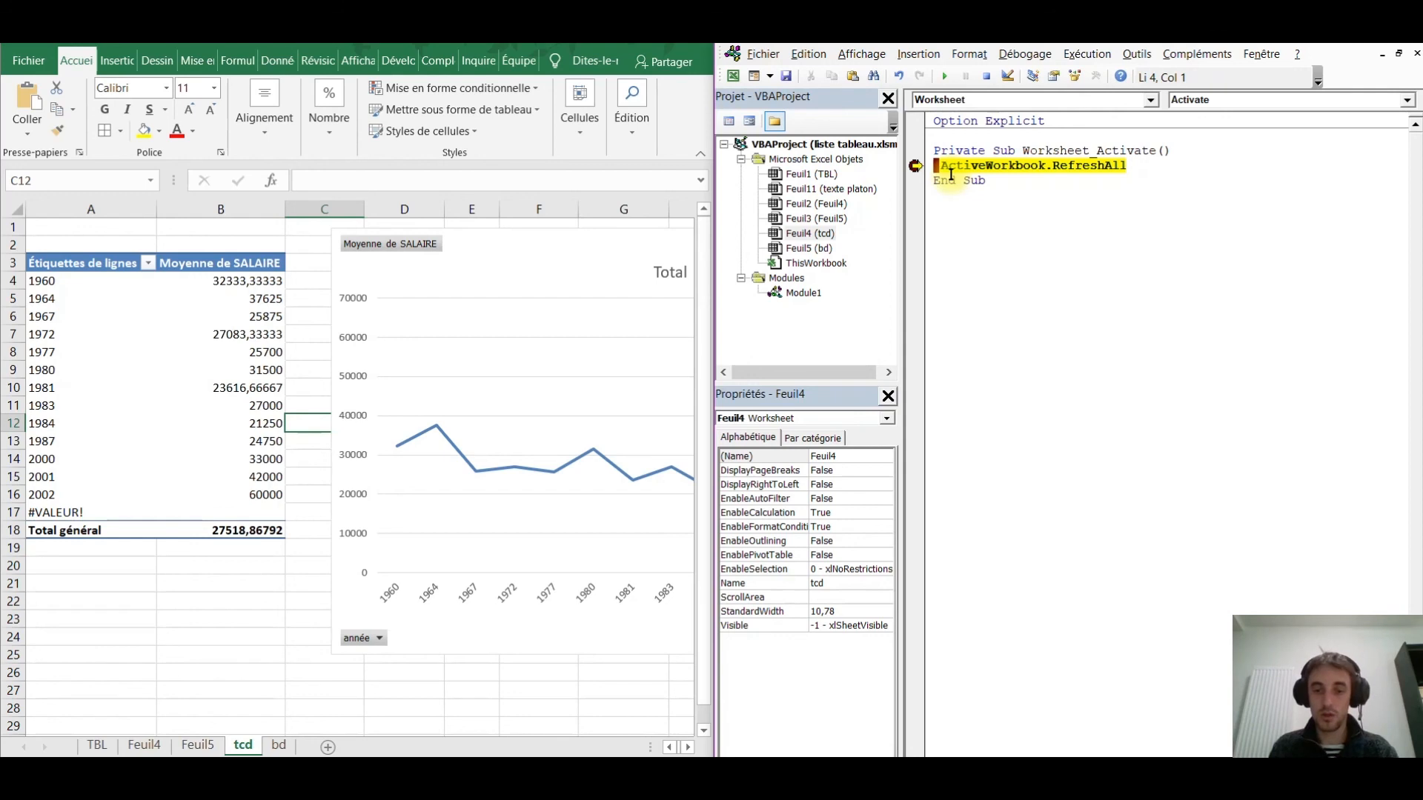
key("F8")
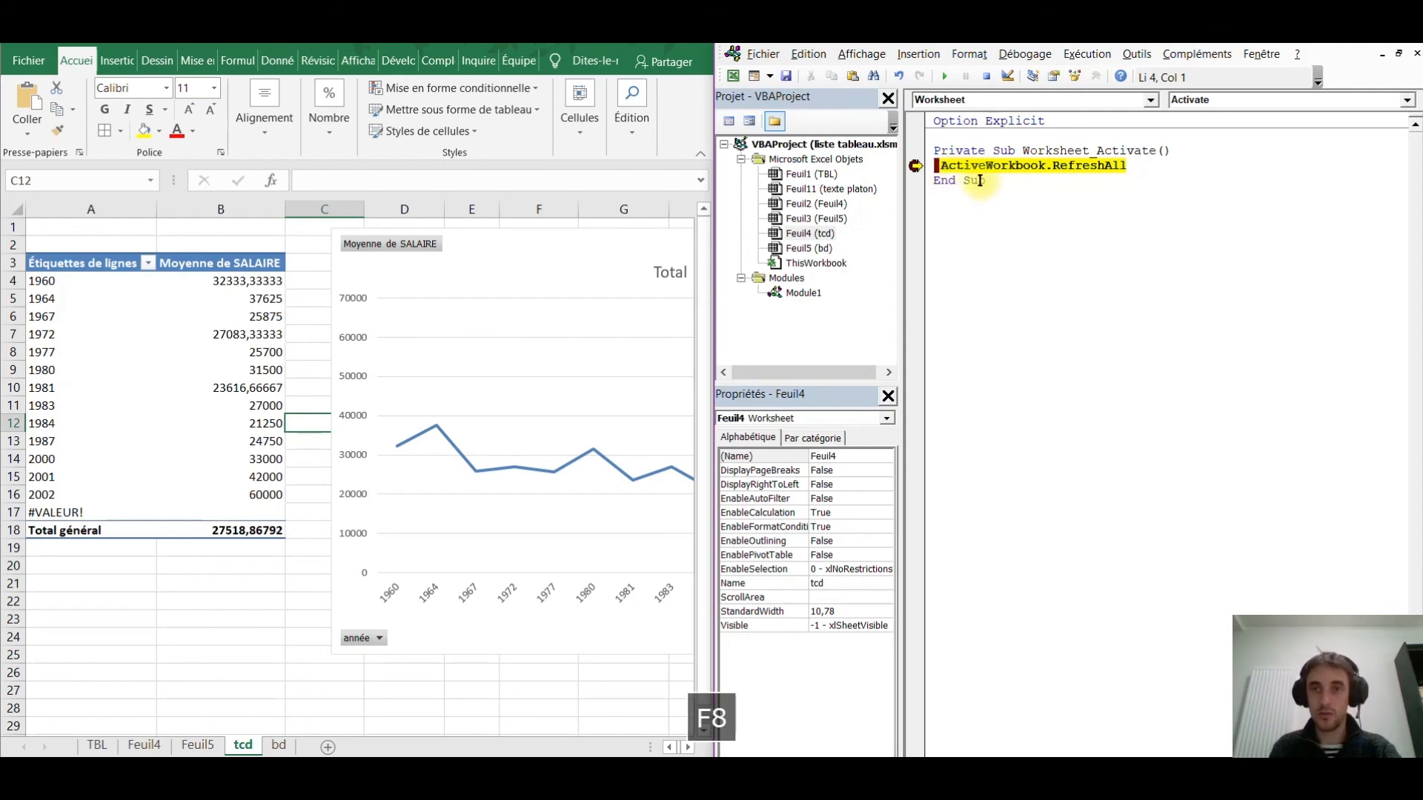
left_click(975, 165)
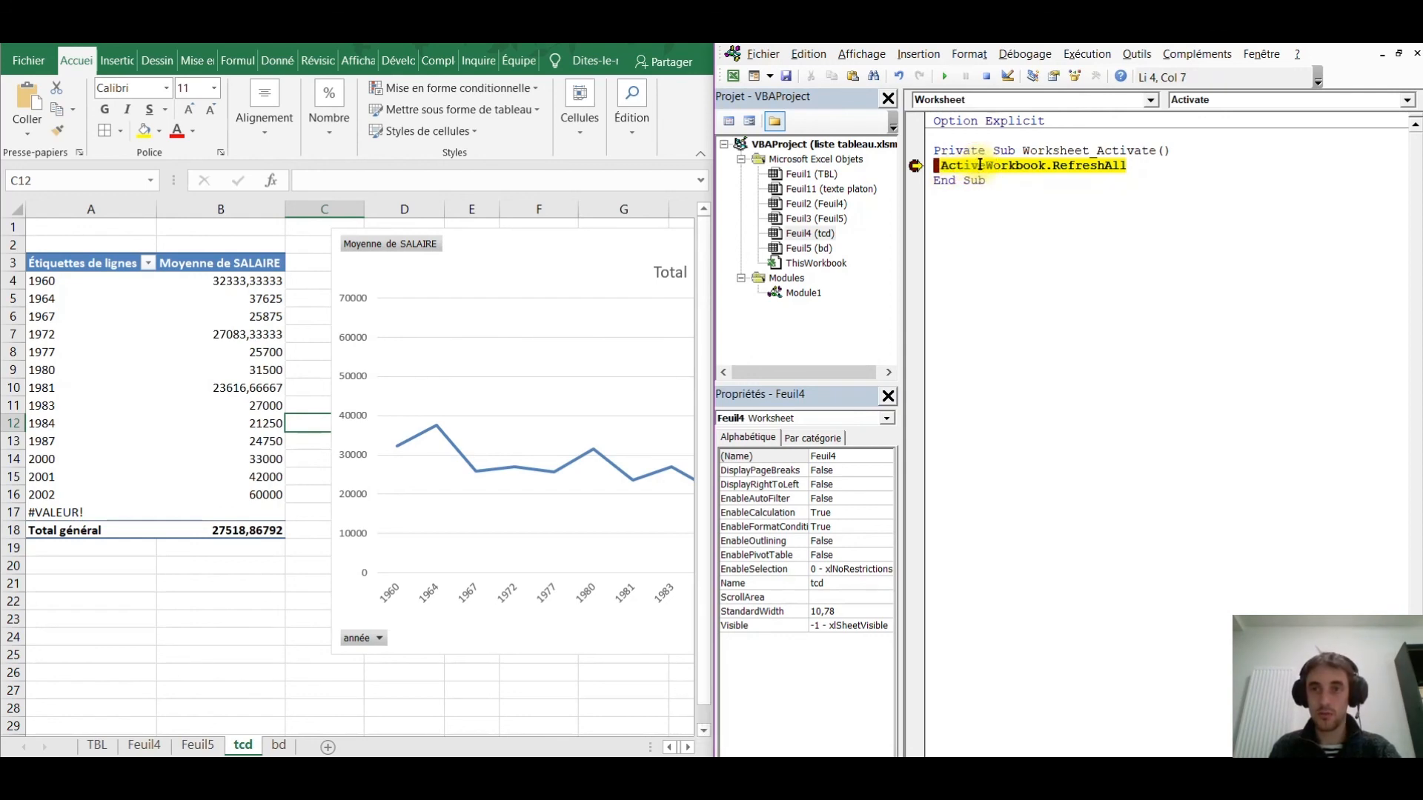
key("F8")
left_click(1023, 181)
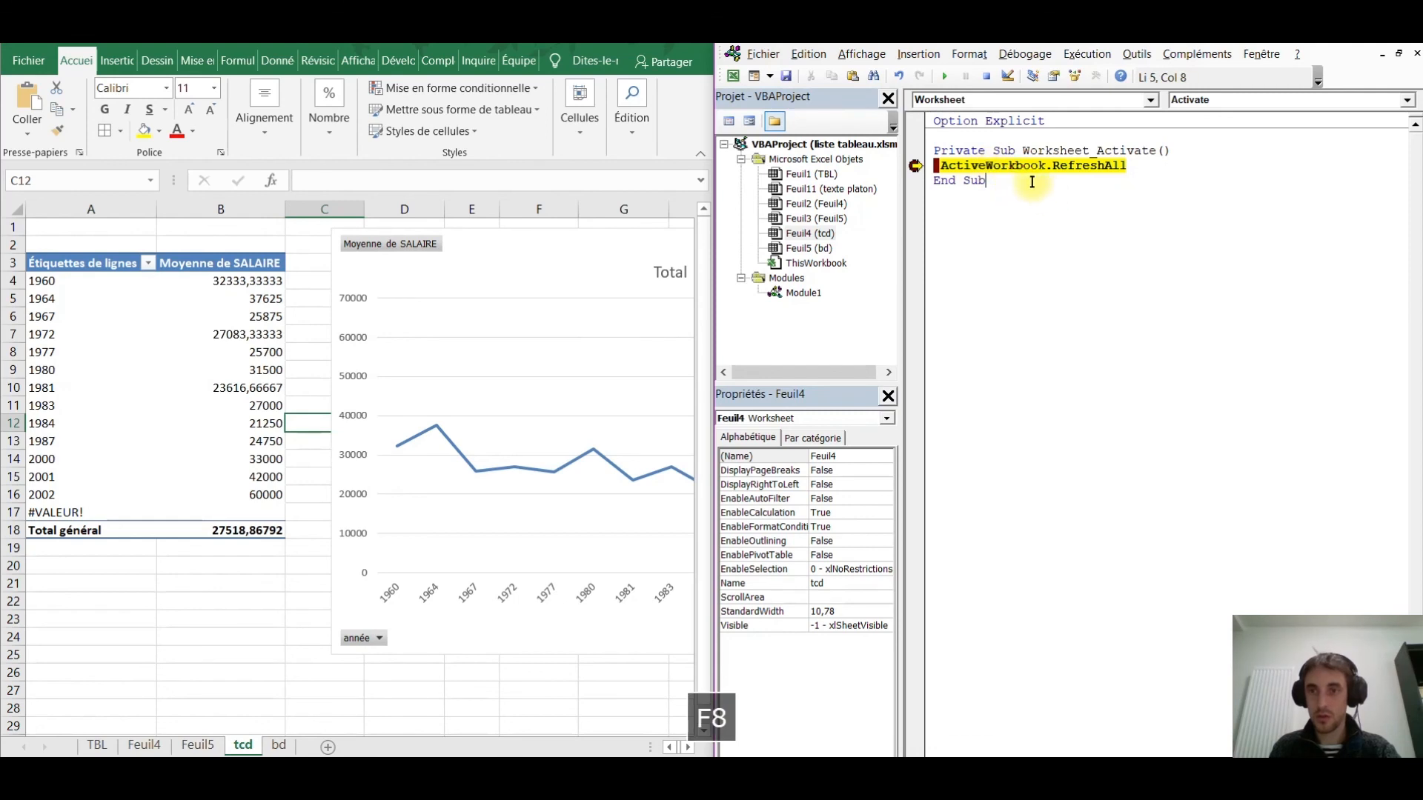
left_click(945, 76)
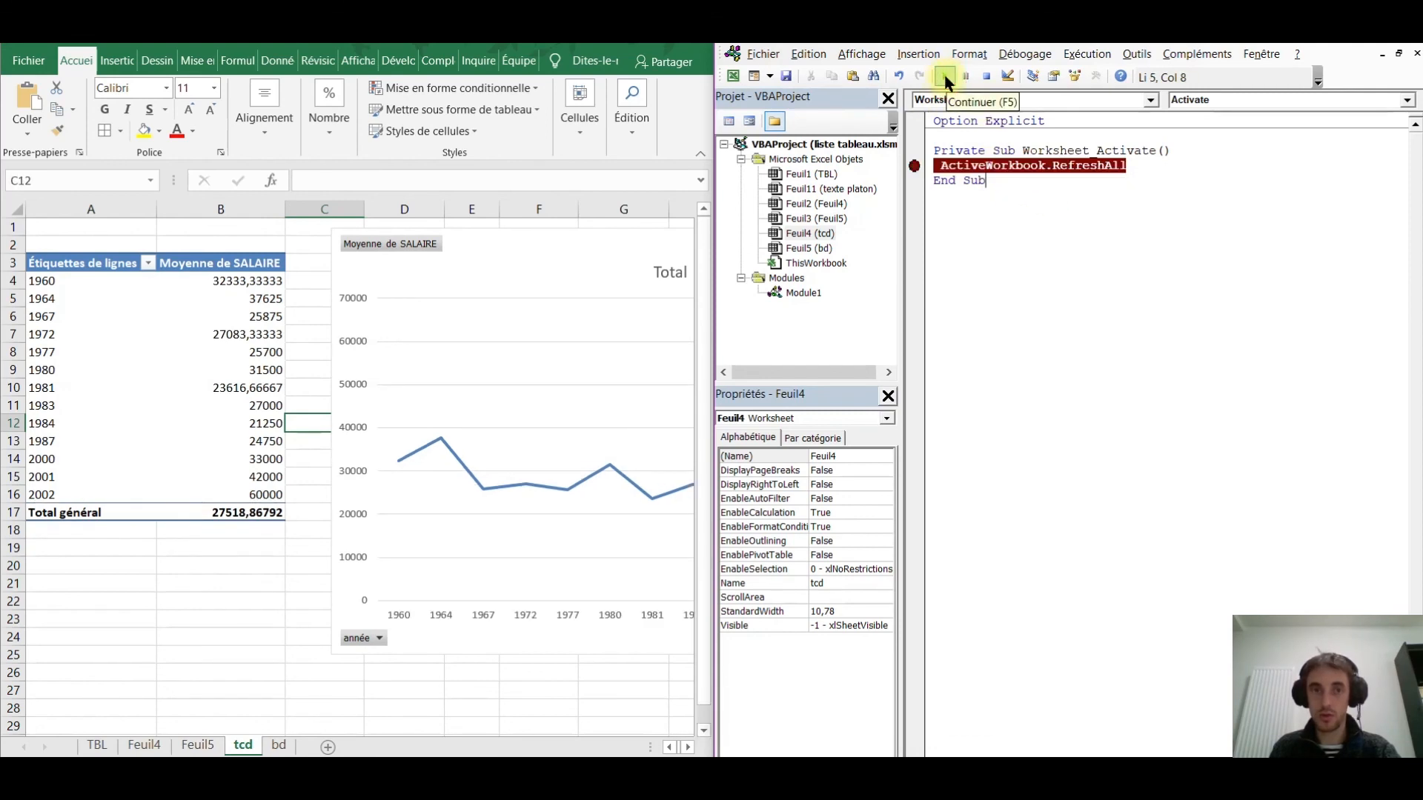
Remove the breakpoint from the ActiveWorkbook.RefreshAll line and return to the full-size workbook.
left_click(919, 167)
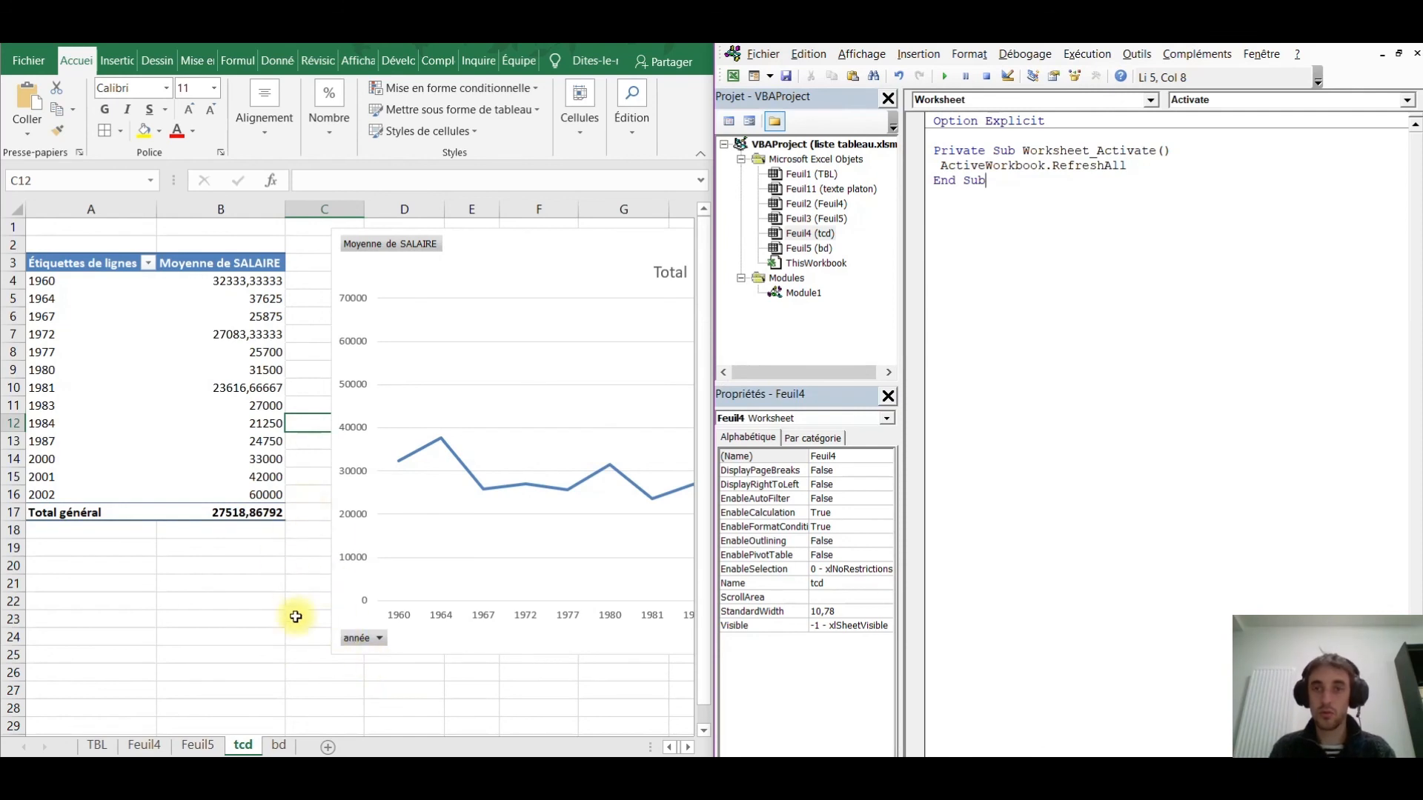
left_click_drag(1230, 44, 1001, 58)
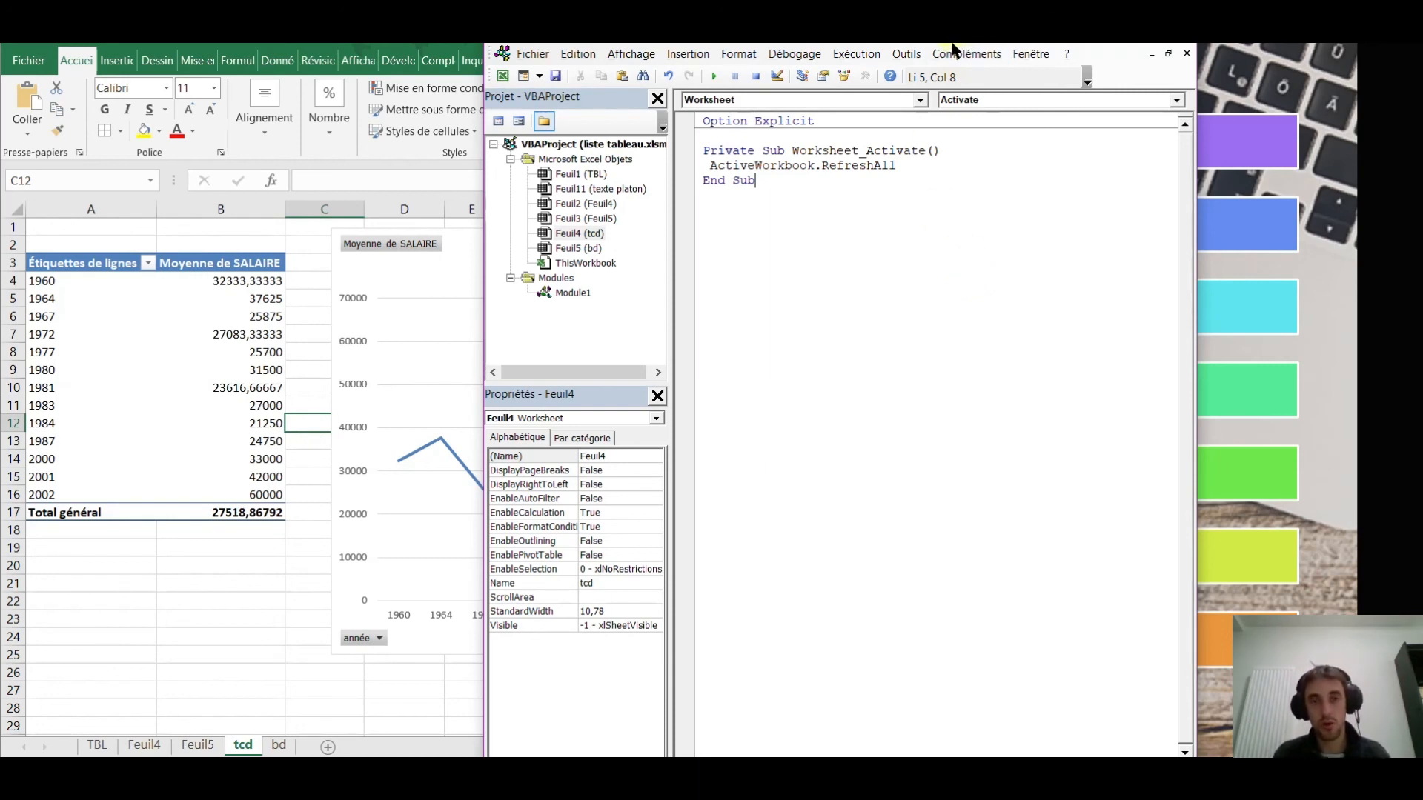
left_click(1184, 53)
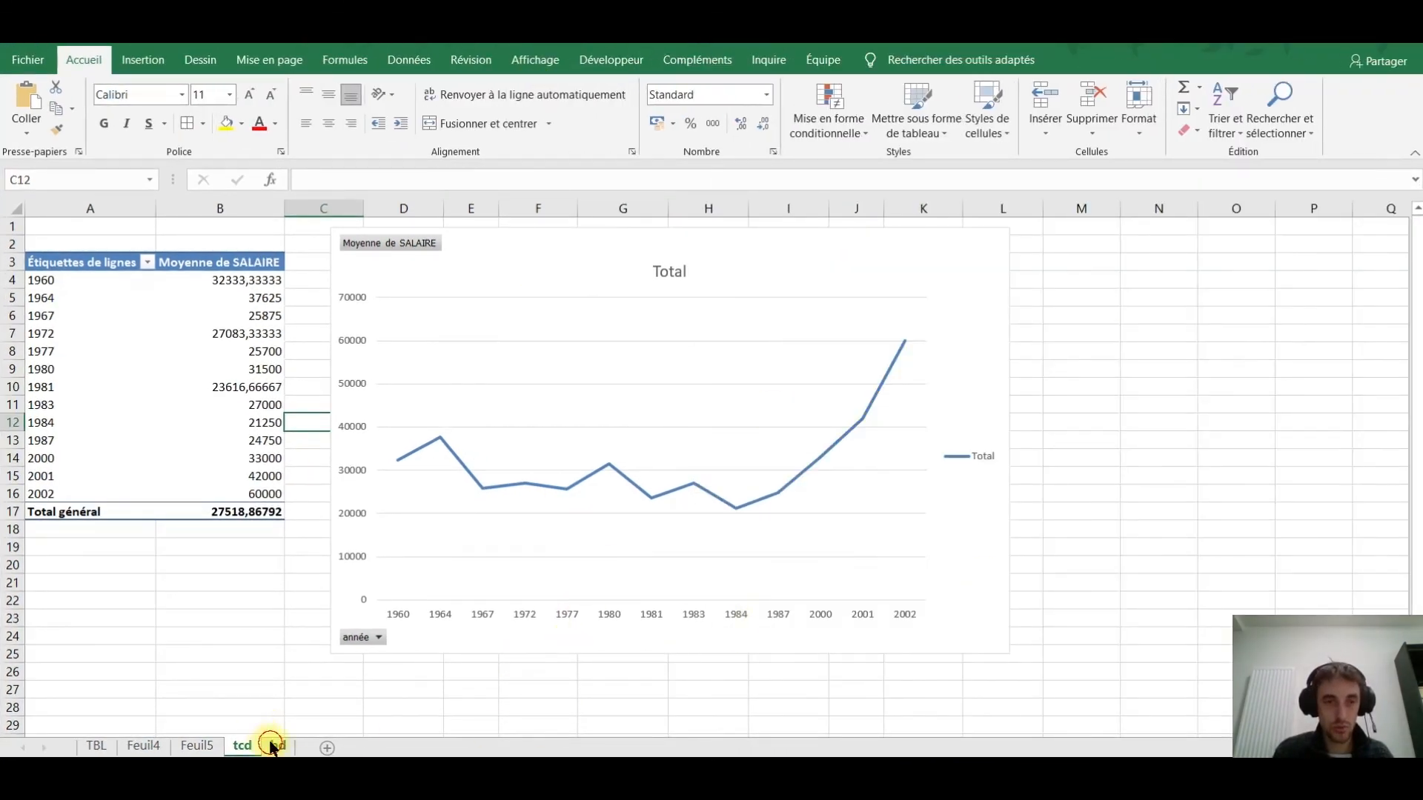
Switch to the bd sheet and look through the employee table.
left_click(276, 745)
scroll(211, 459, "down", 6)
scroll(224, 481, "up", 6)
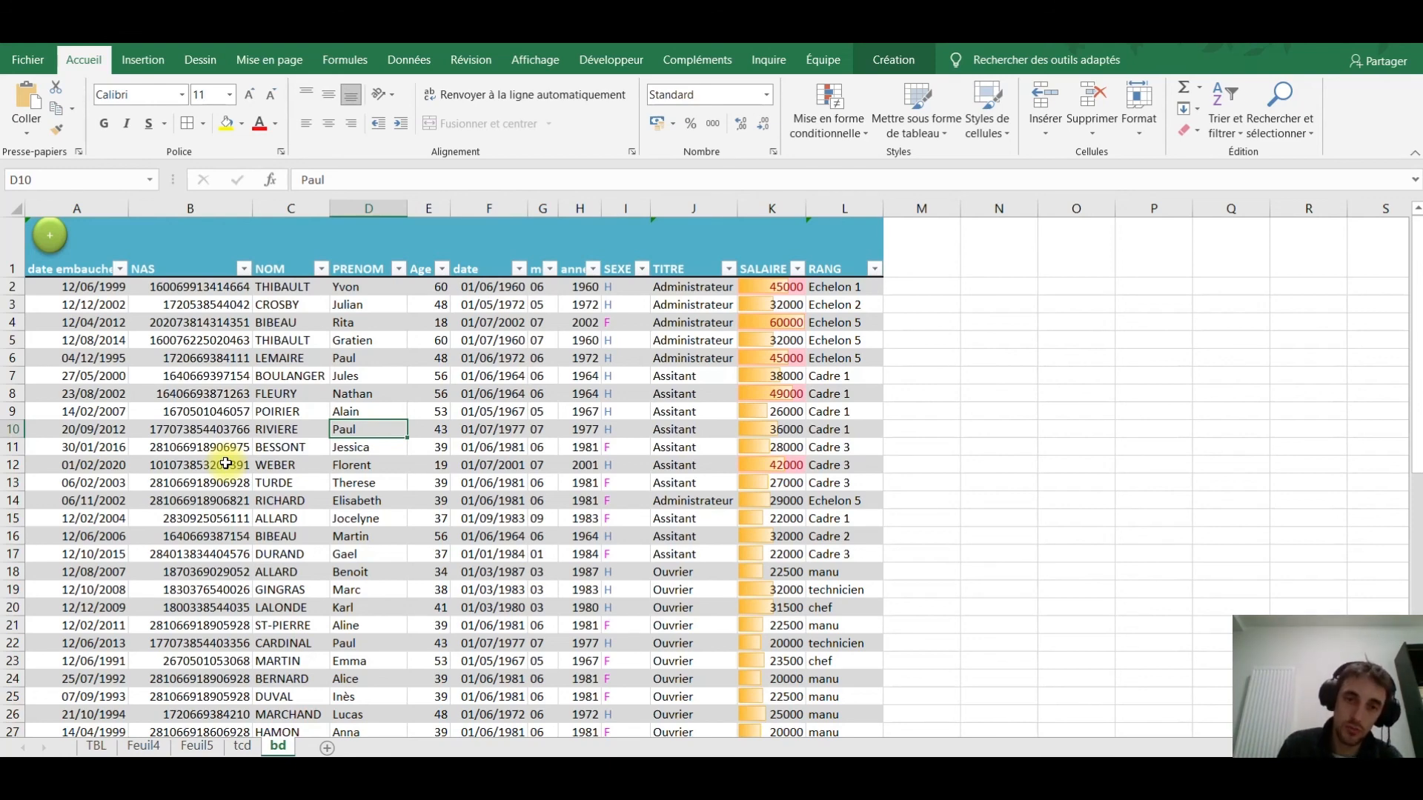
left_click(399, 498)
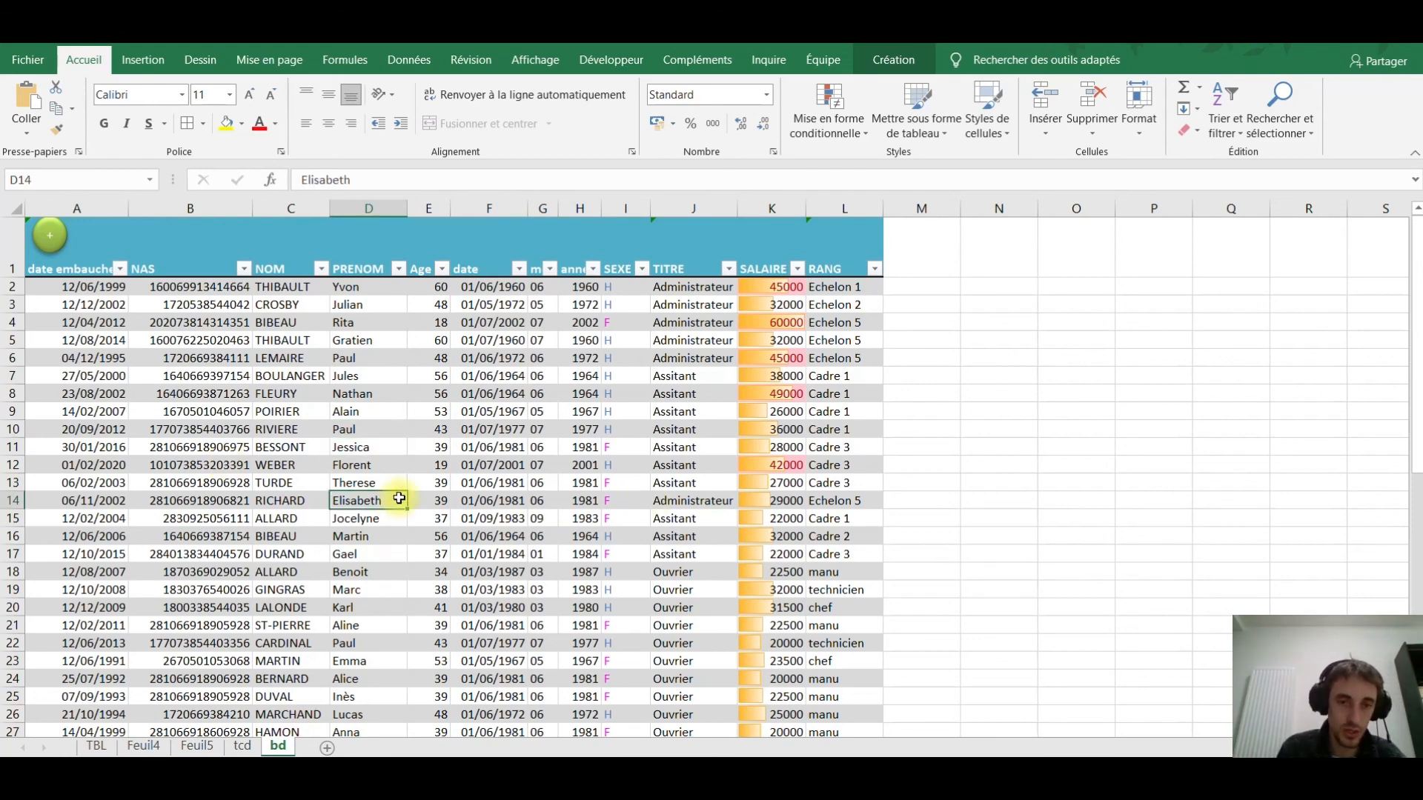